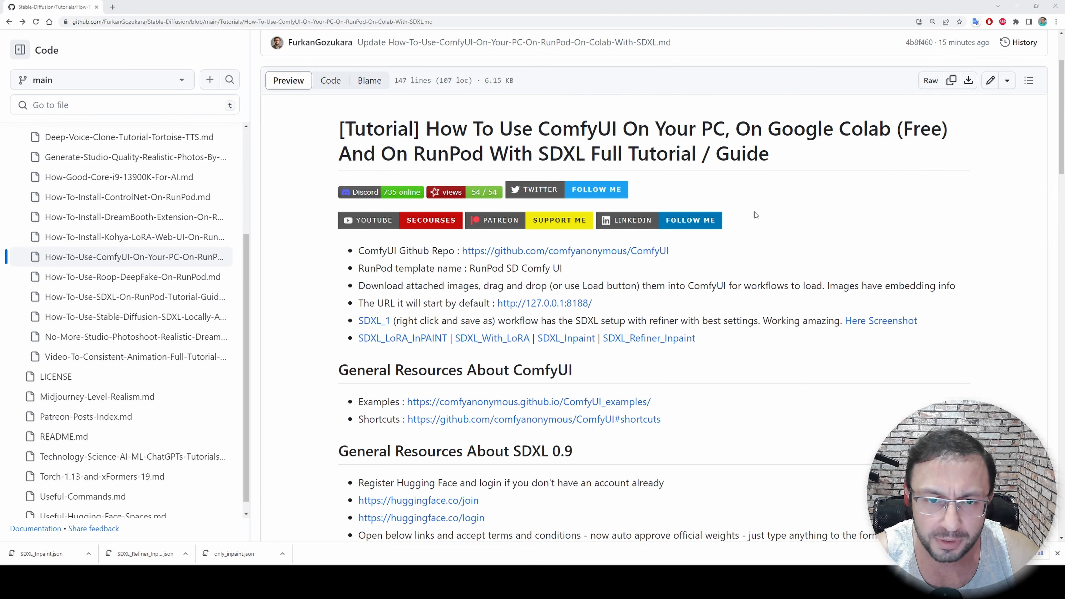
Review the tutorial page's ComfyUI resources, SDXL 0.9 resources and the PC, Colab and RunPod installation sections
scroll(786, 292, down, 1)
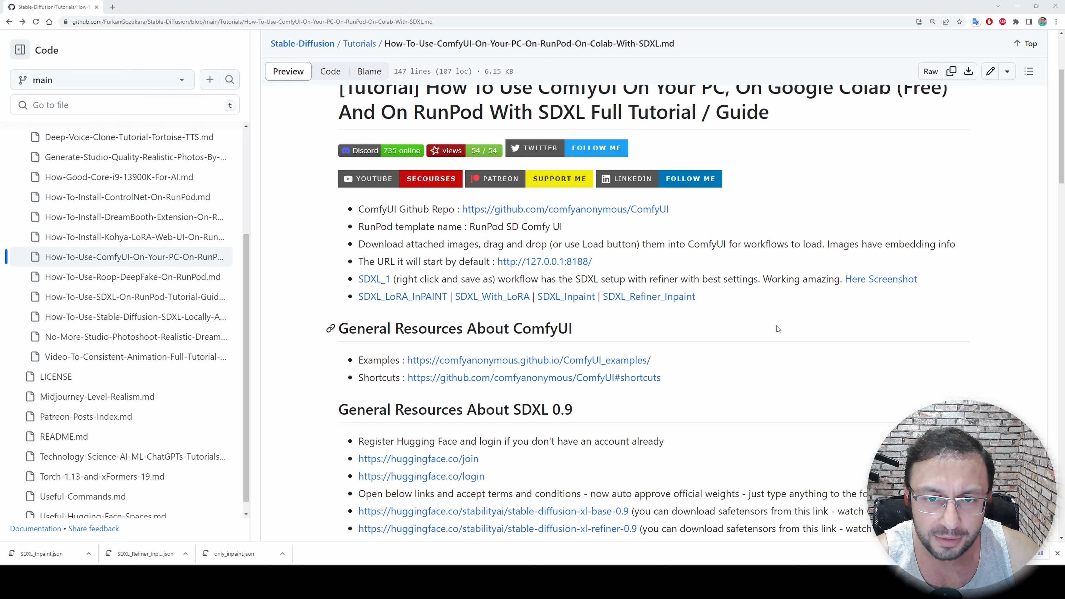
scroll(761, 318, down, 1)
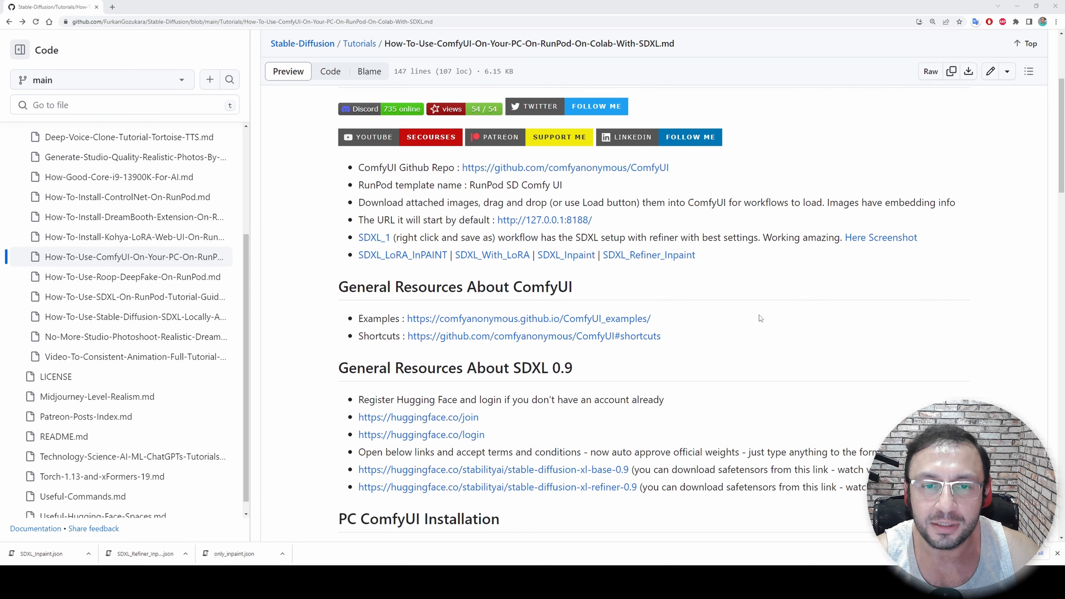
scroll(760, 318, down, 1)
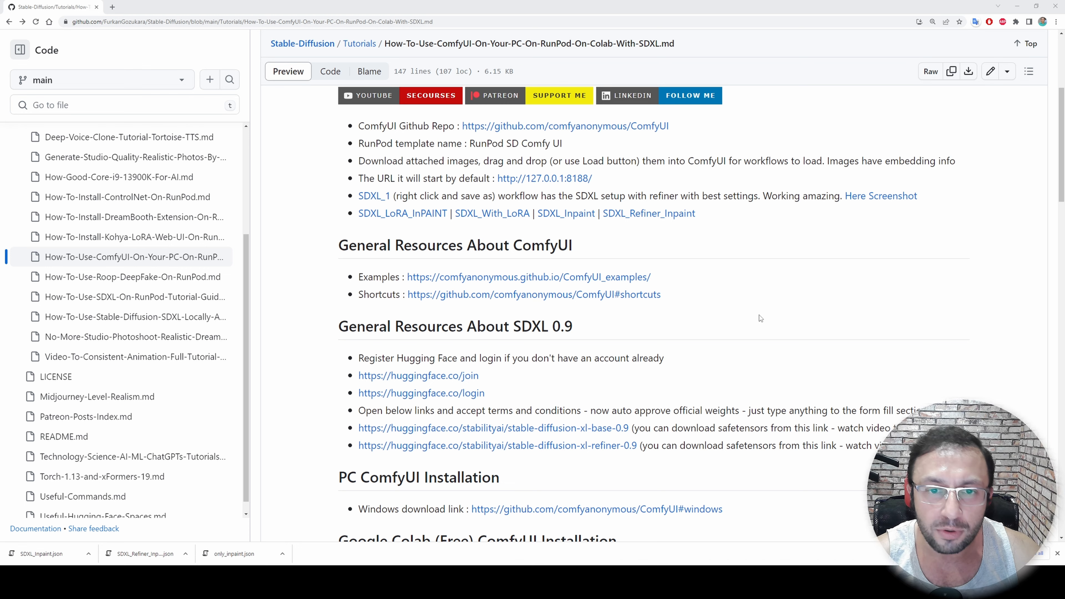
scroll(758, 315, down, 1)
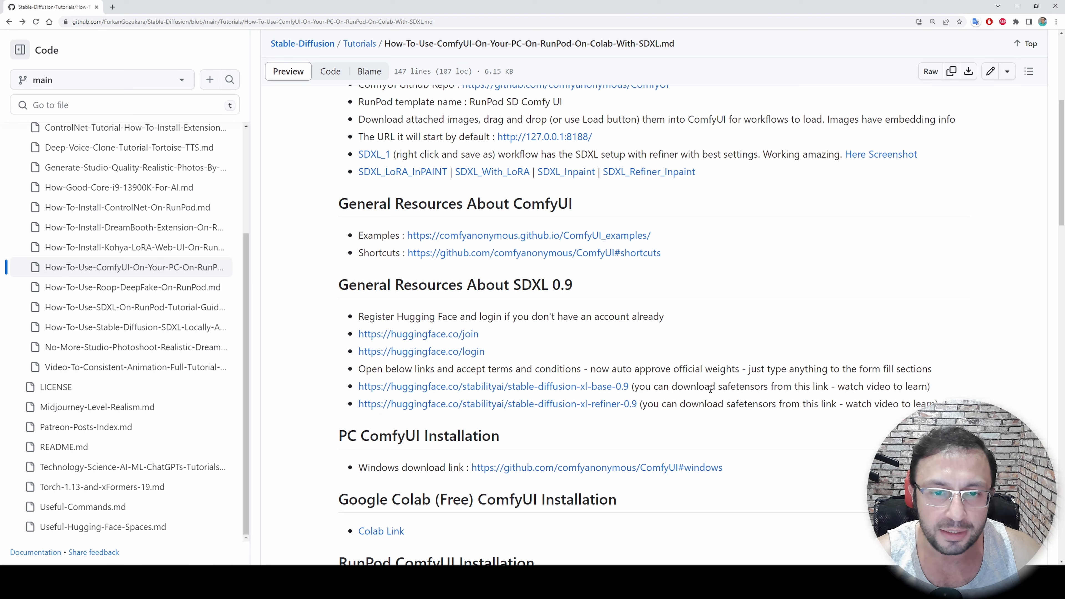
scroll(709, 388, down, 1)
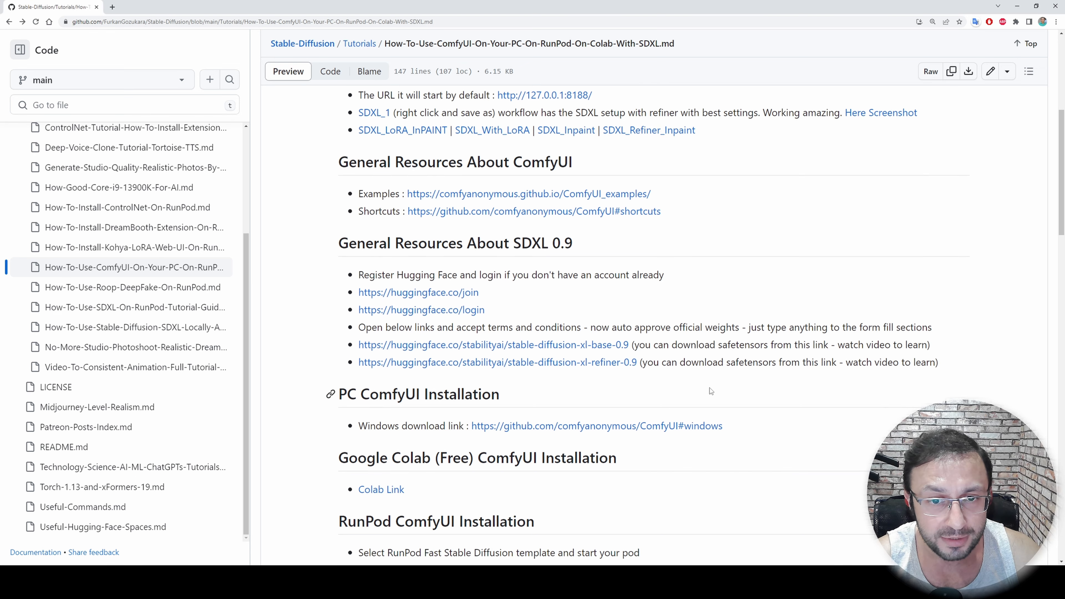
scroll(709, 388, down, 1)
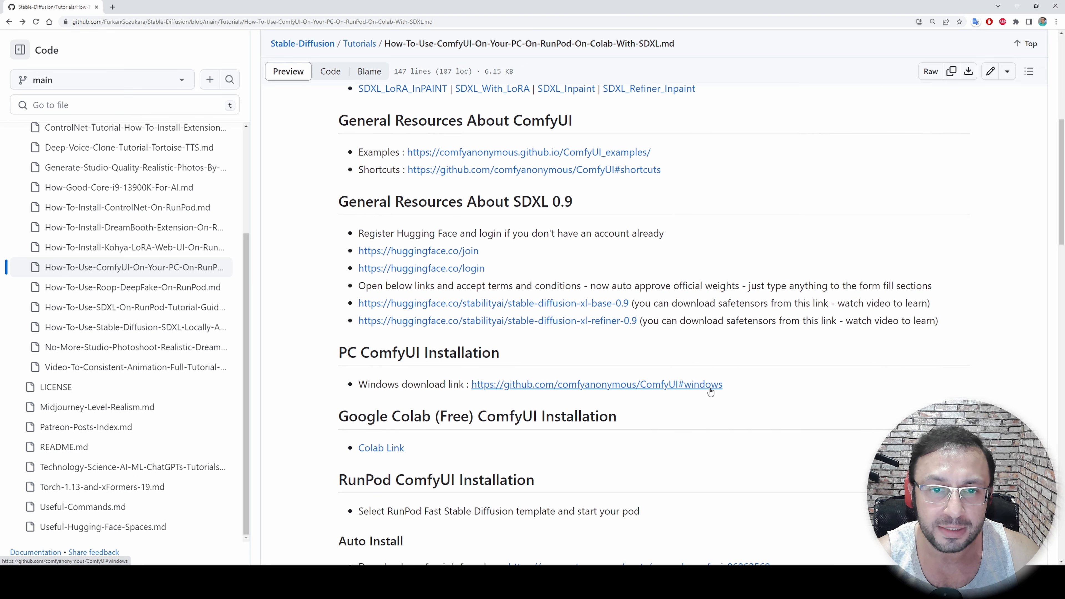
scroll(711, 391, up, 4)
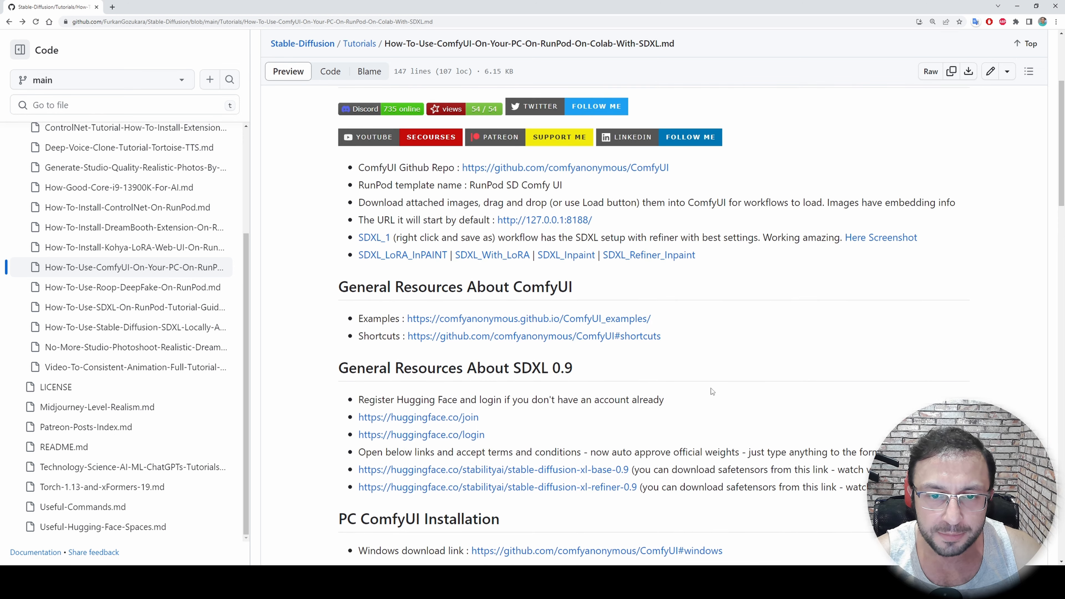
scroll(711, 390, down, 5)
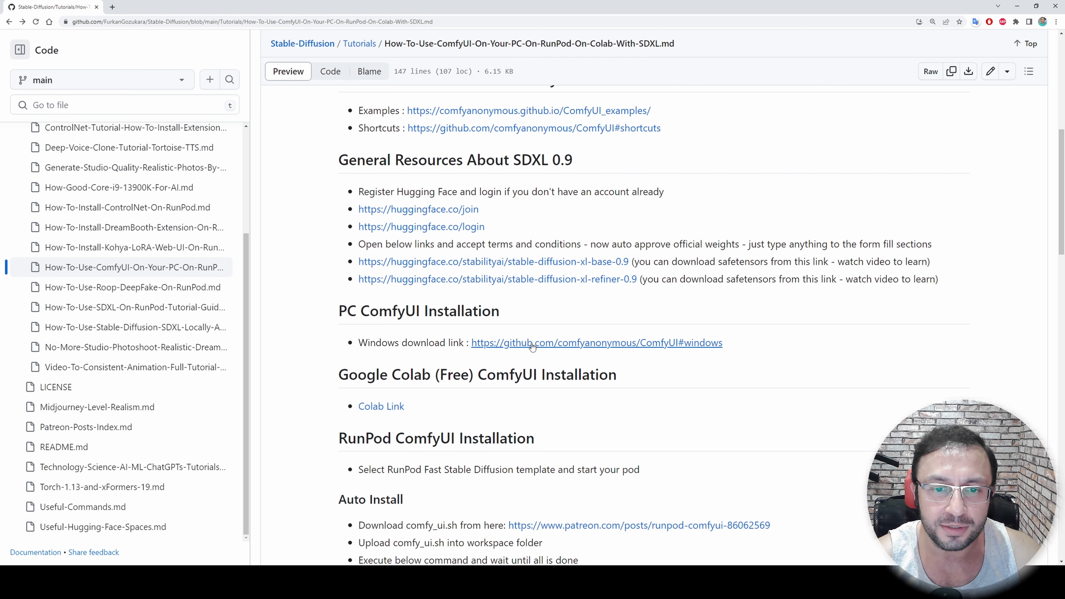
Open the tutorial's Windows download link in a new tab and download the portable ComfyUI build through its direct link
middle_click(595, 345)
key(ctrl+Tab)
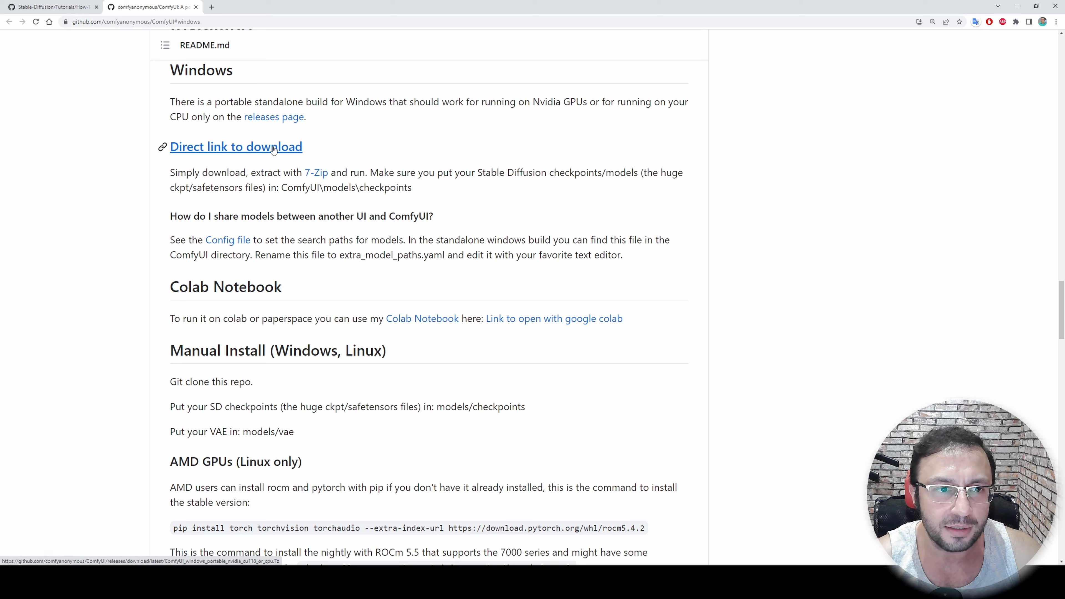
click(261, 154)
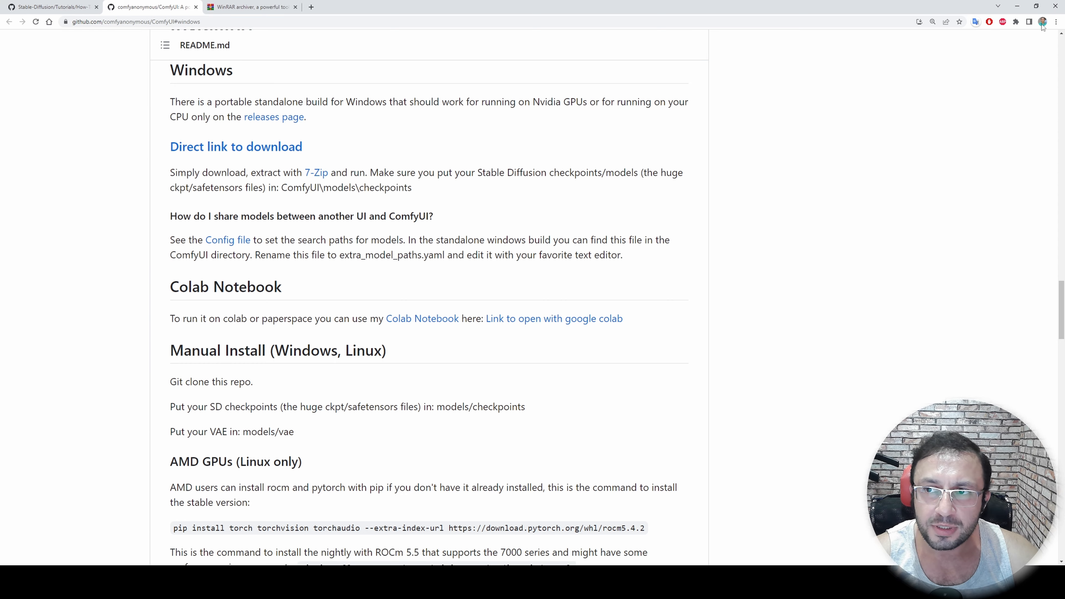
Show the downloaded ComfyUI_windows_portable_nvidia_cu118_or_cpu.7z in its folder from the browser's download list
click(1056, 22)
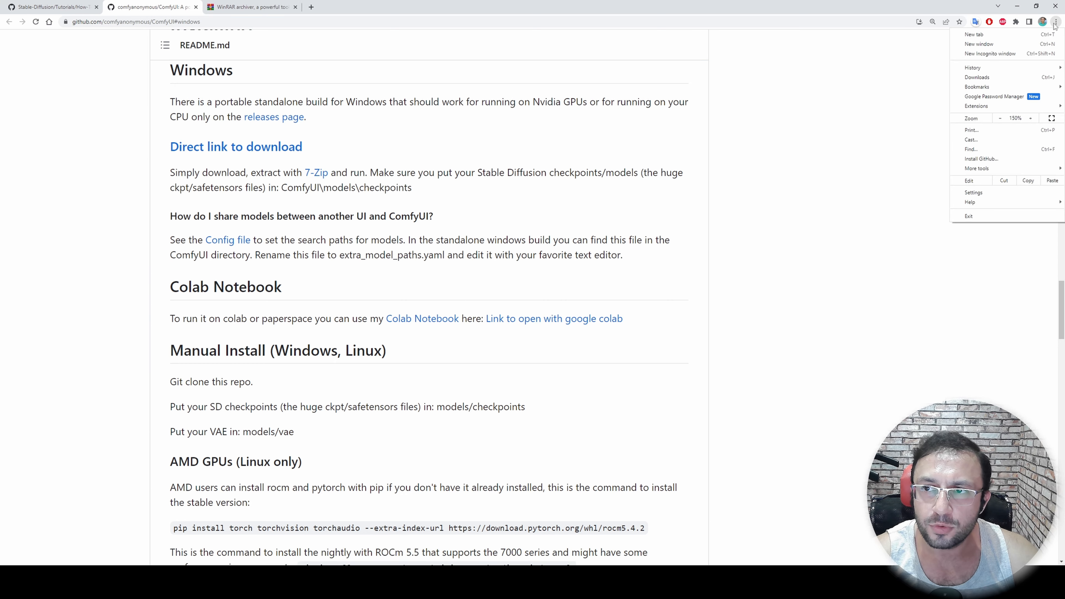
click(981, 78)
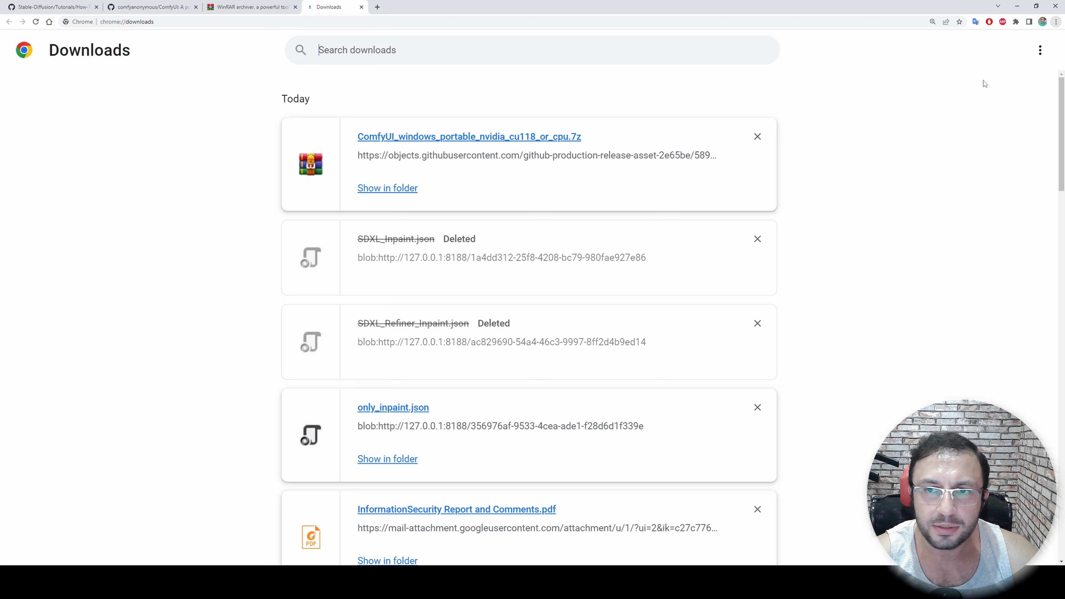
click(395, 190)
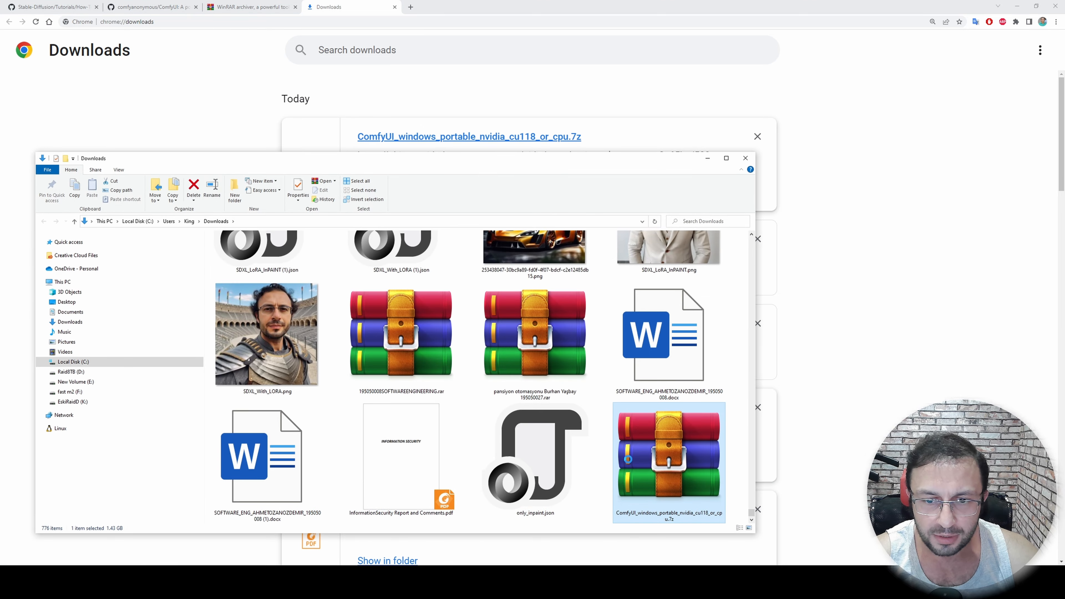
Move the ComfyUI .7z archive from Downloads to the root of the fast m2 (F:) drive and extract it there
right_click(624, 455)
click(644, 394)
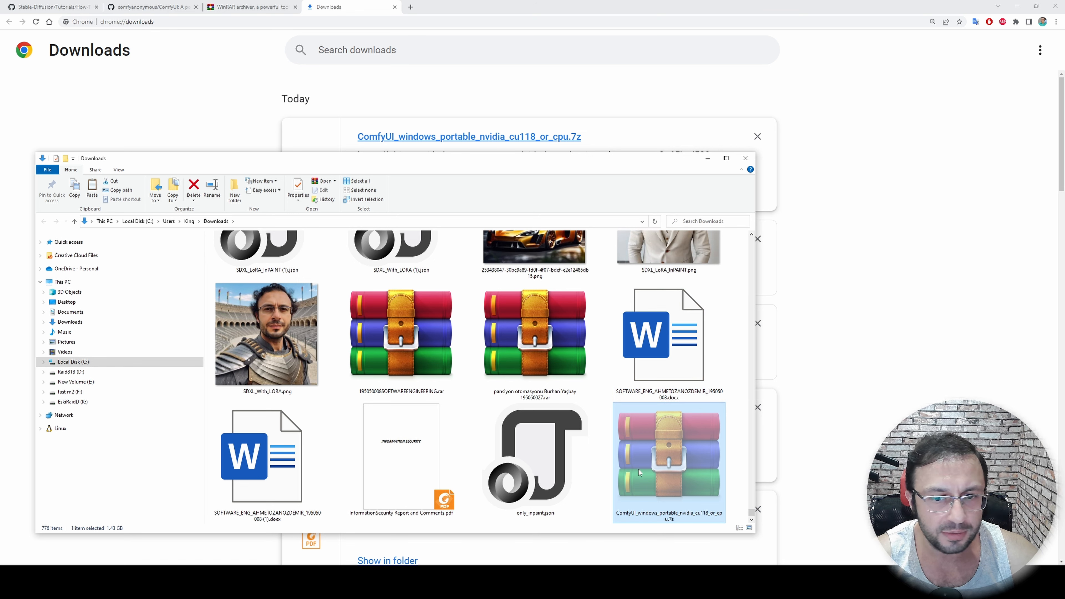
click(69, 391)
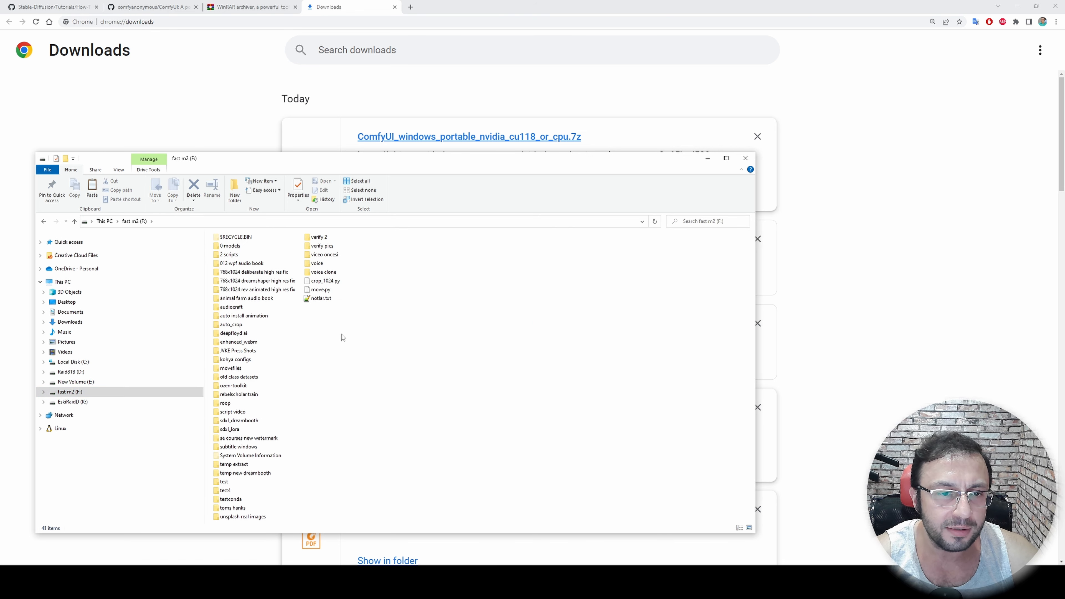
right_click(343, 334)
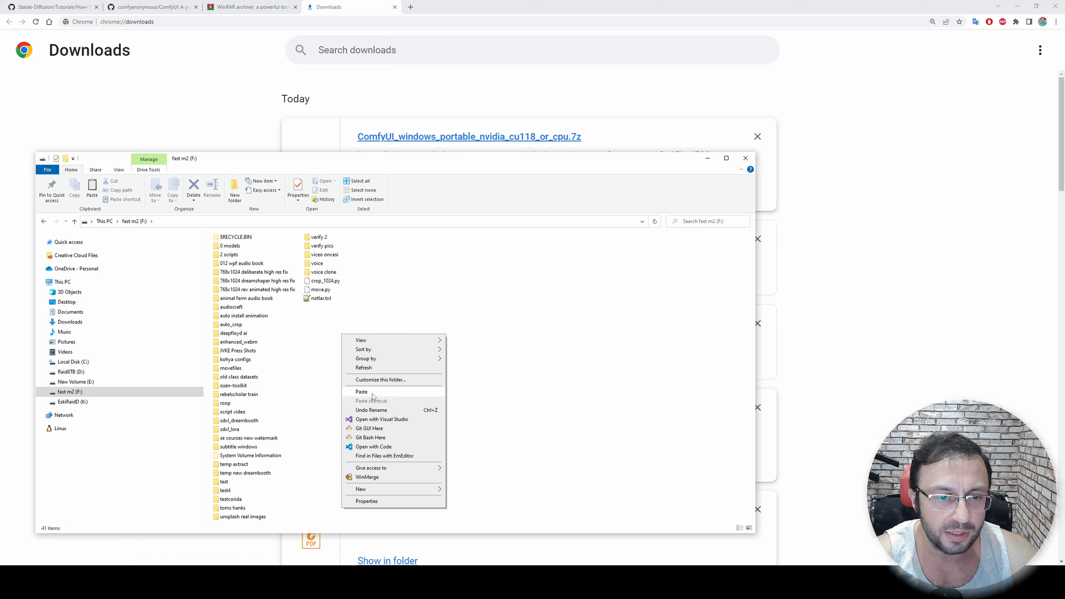
click(361, 391)
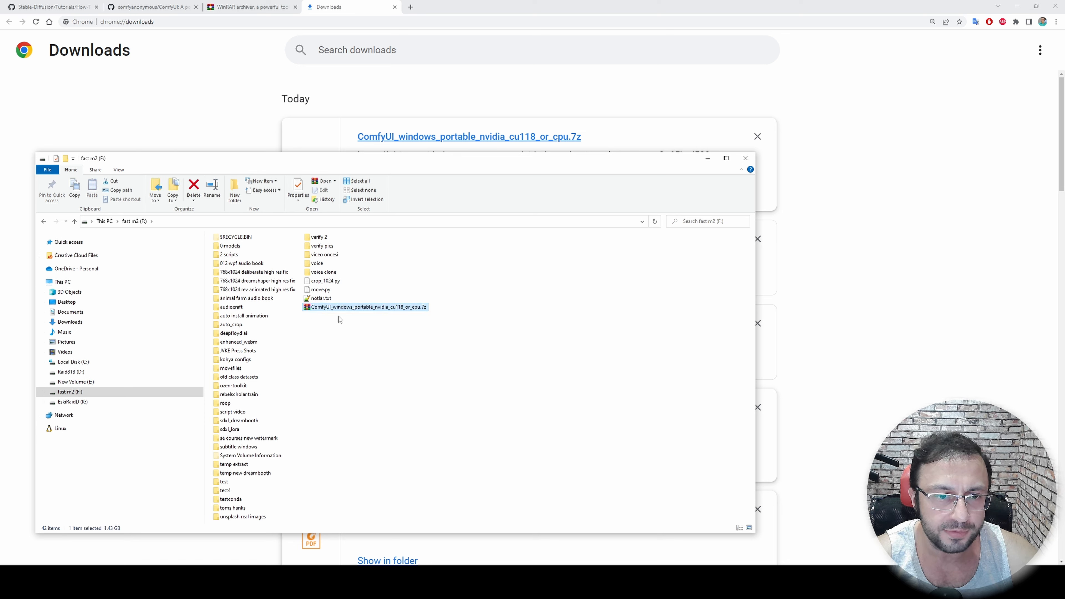
right_click(338, 307)
click(413, 373)
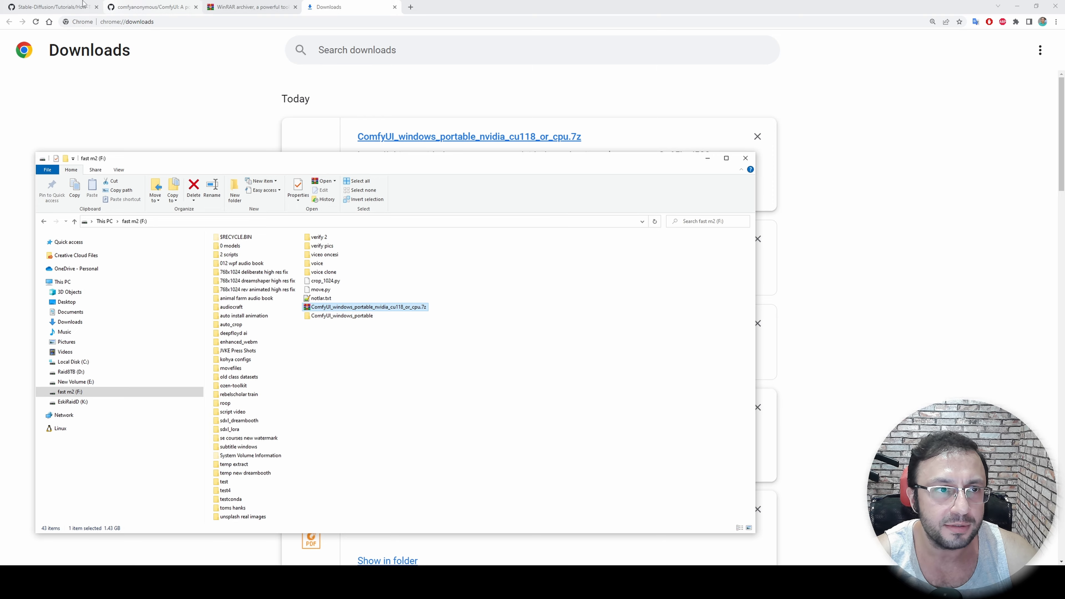
Return to the tutorial page, open its WinRAR download link in a new tab and view that page
click(51, 7)
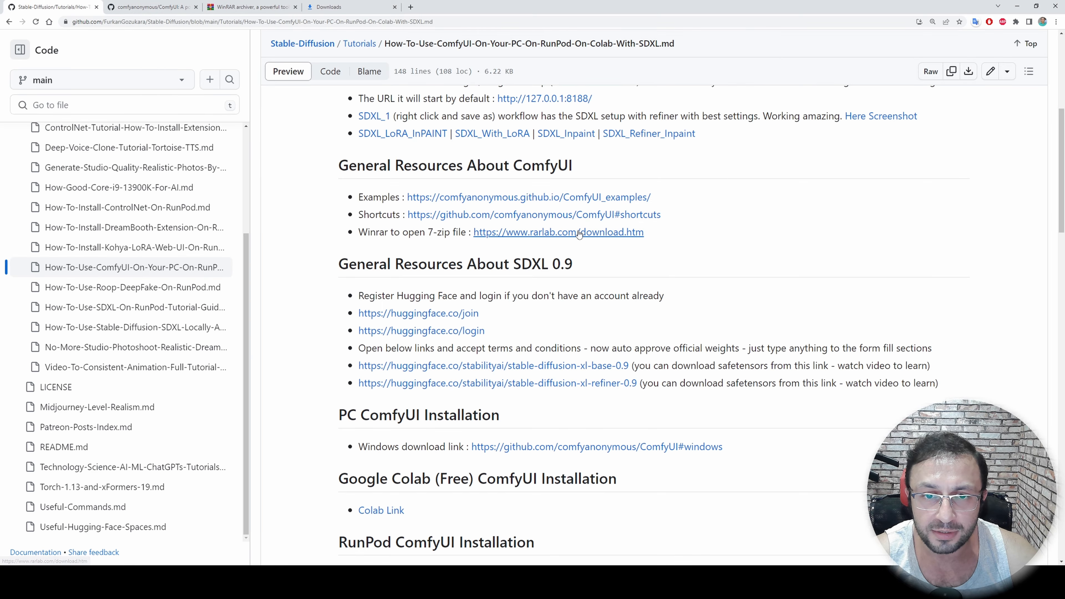
middle_click(587, 234)
click(152, 6)
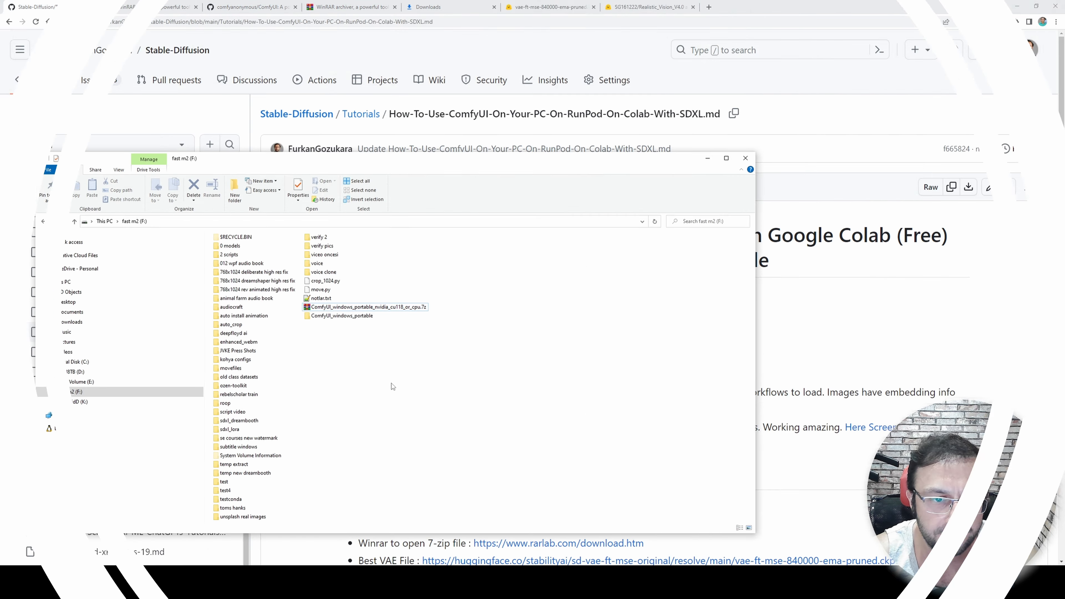
Run update_comfyui.bat from the update folder inside ComfyUI_windows_portable and dismiss the finished console
double_click(353, 318)
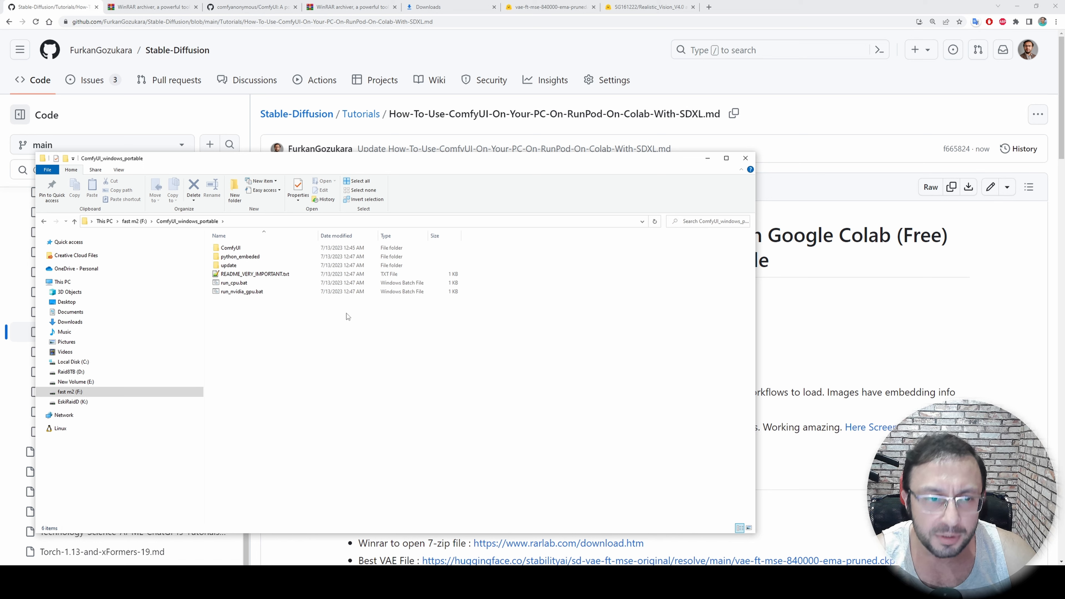
double_click(233, 266)
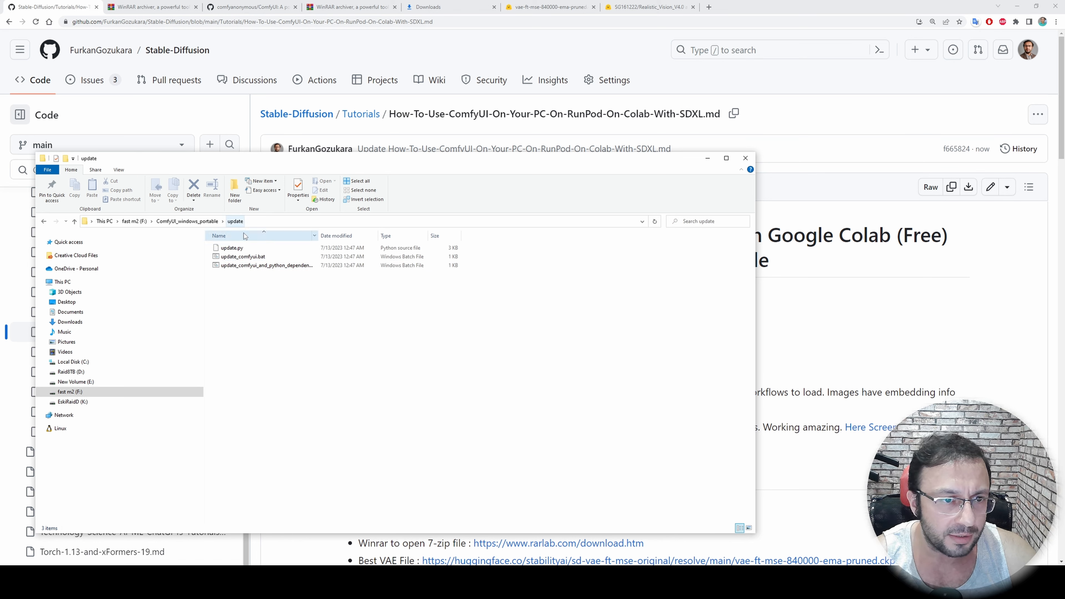
double_click(250, 260)
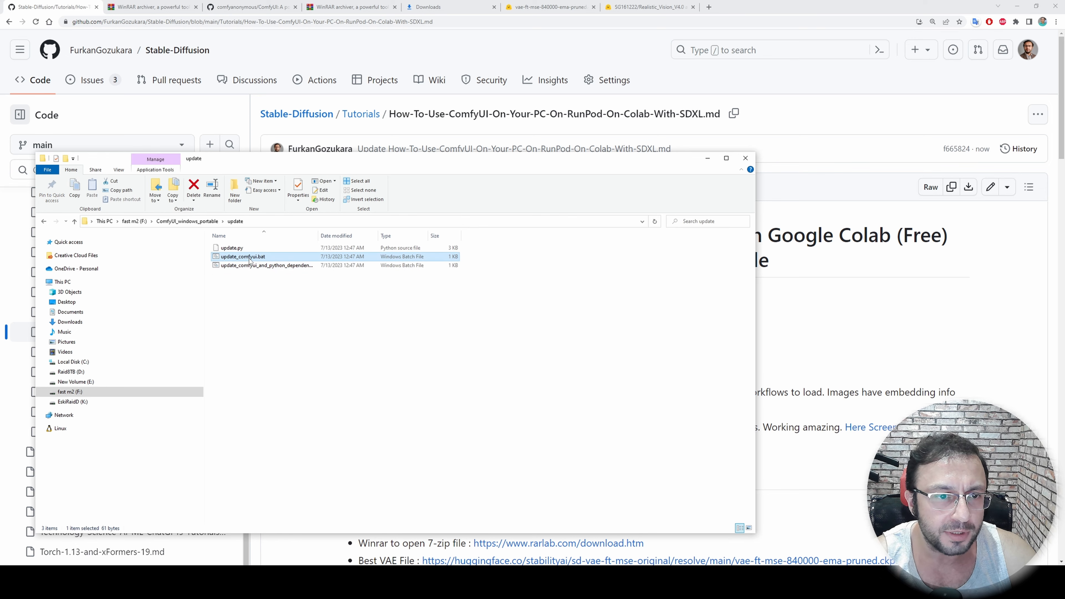
click(390, 470)
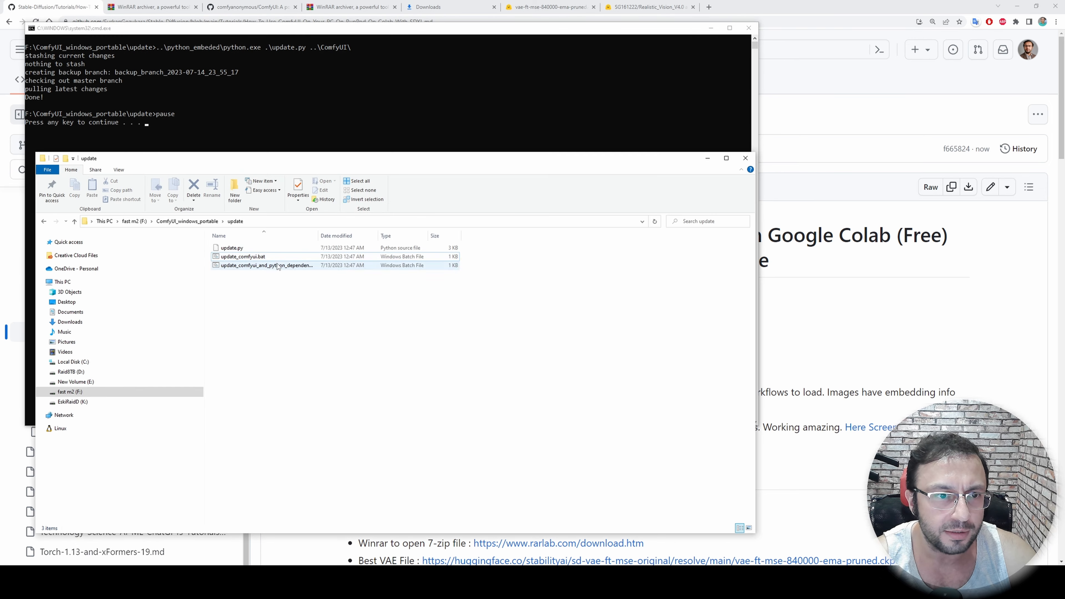
click(73, 102)
key(Return)
Open README_VERY_IMPORTANT.txt in ComfyUI_windows_portable and examine which batch files run ComfyUI on an NVIDIA GPU or CPU
click(204, 223)
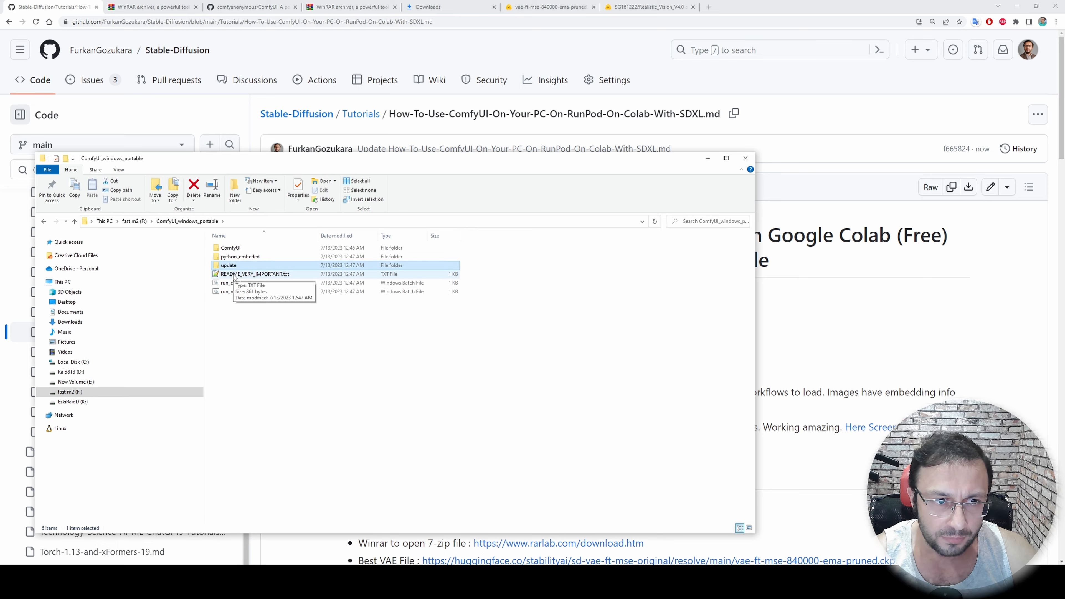
double_click(249, 275)
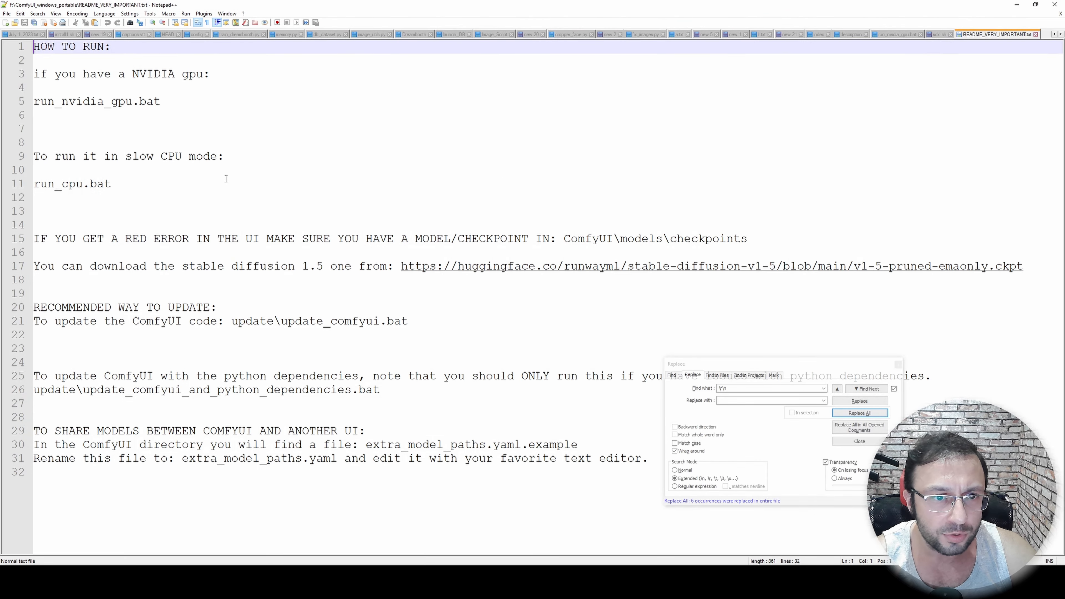
click(898, 364)
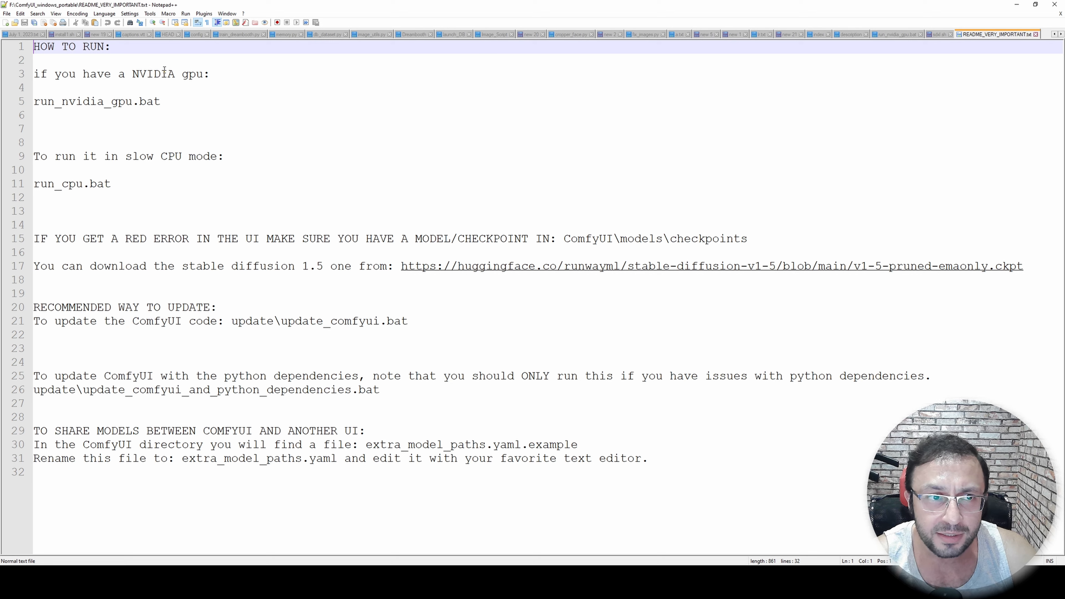
drag(161, 101, 26, 99)
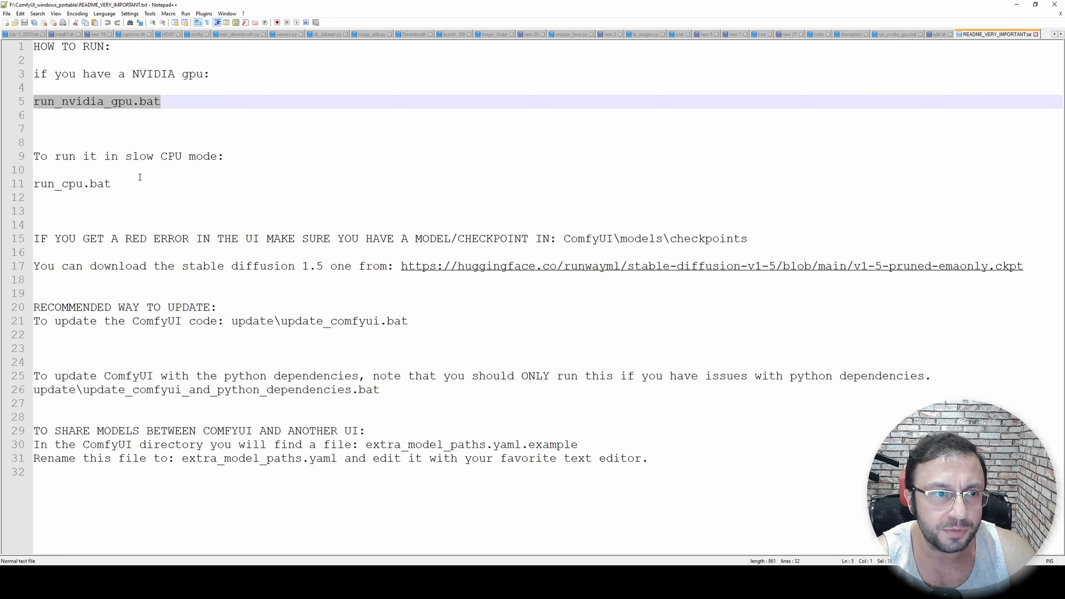
drag(129, 181, 27, 178)
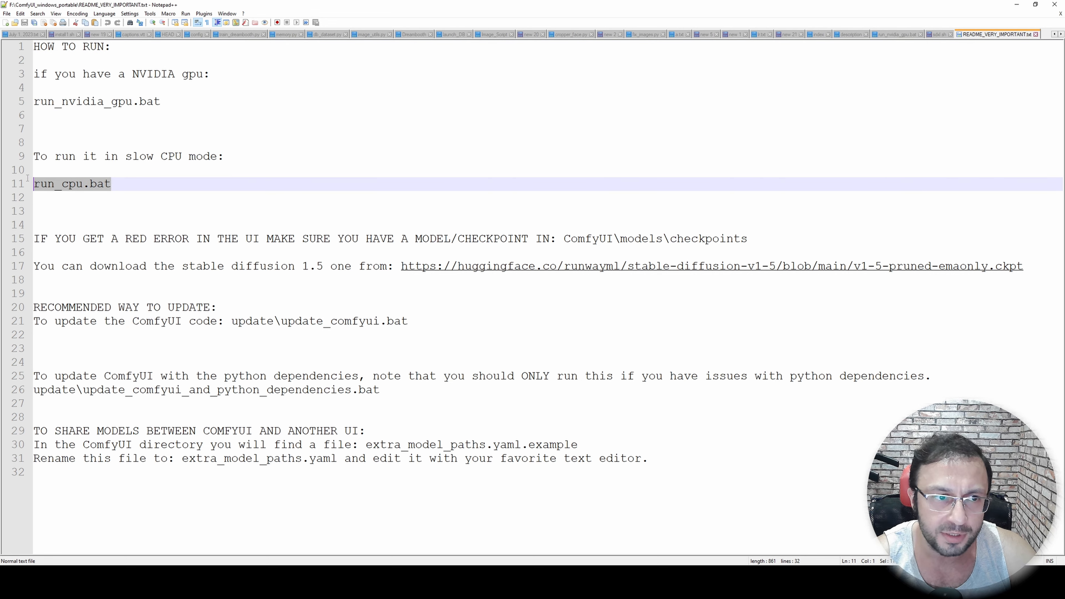
click(1016, 4)
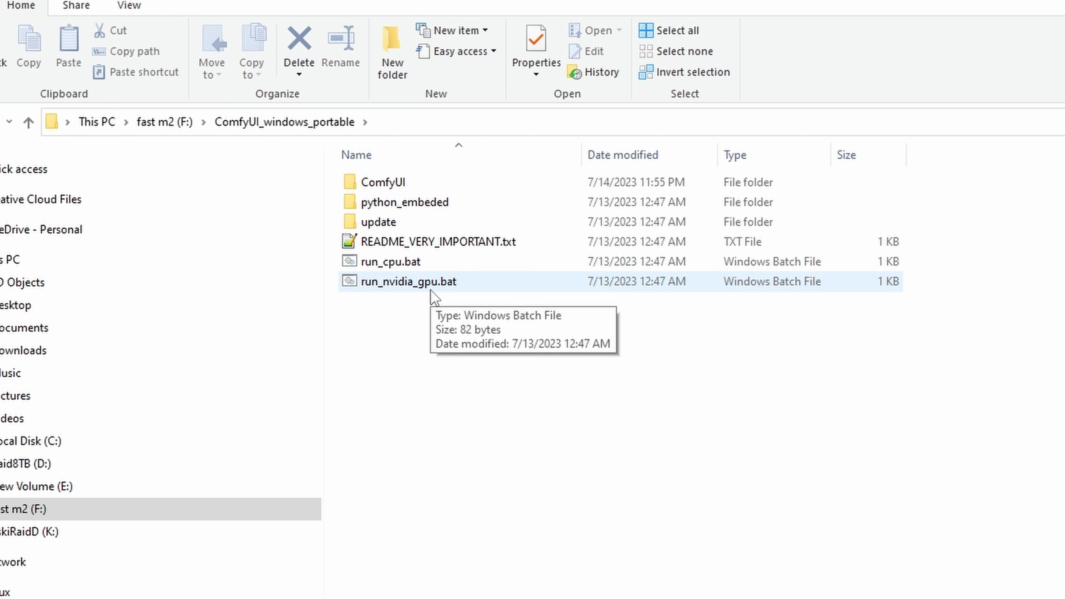
Open the ComfyUI\models\checkpoints folder inside ComfyUI_windows_portable
double_click(397, 187)
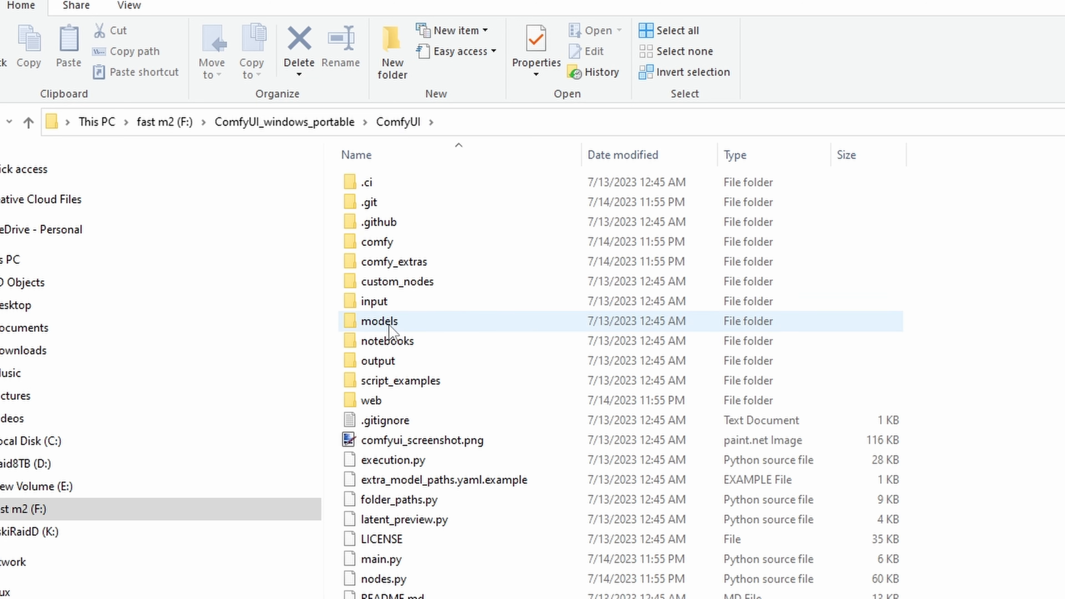
double_click(379, 321)
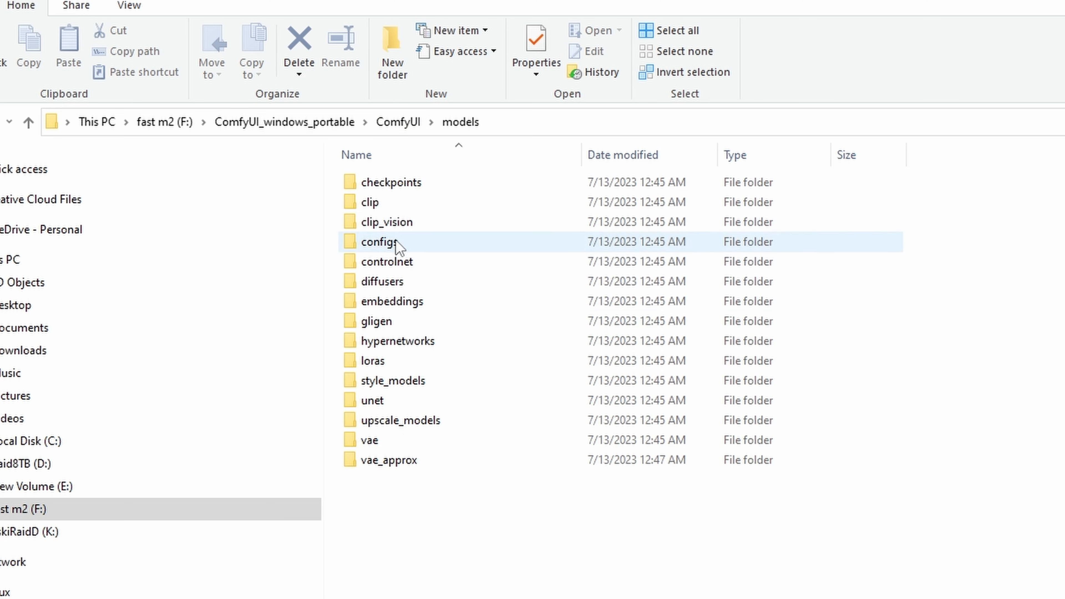
double_click(414, 187)
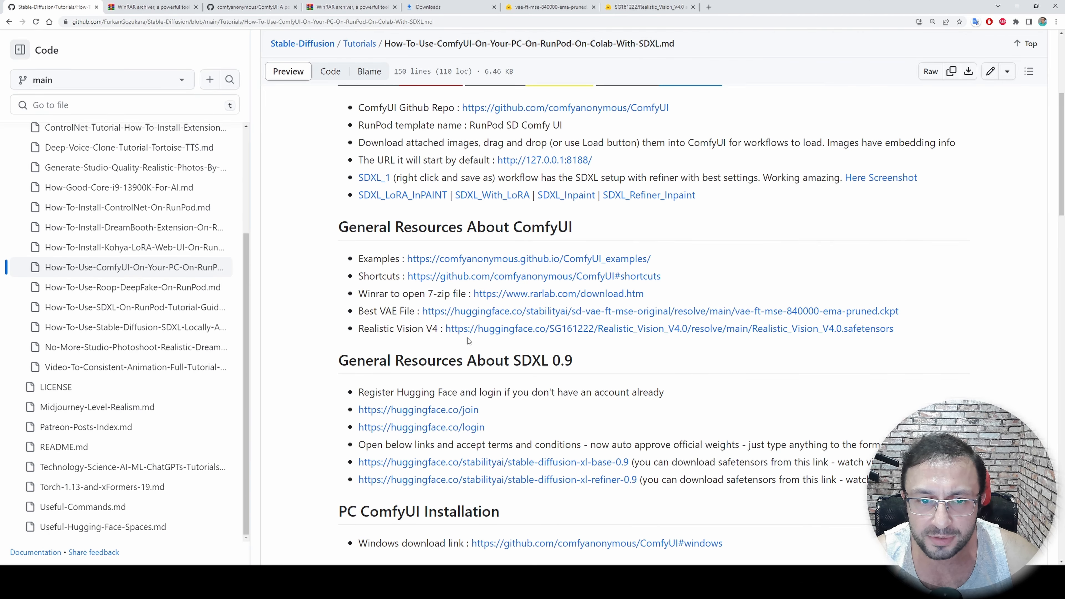
Download Realistic_Vision_V4.0.safetensors and vae-ft-mse-840000-ema-pruned.ckpt from the links on the tutorial page
click(638, 331)
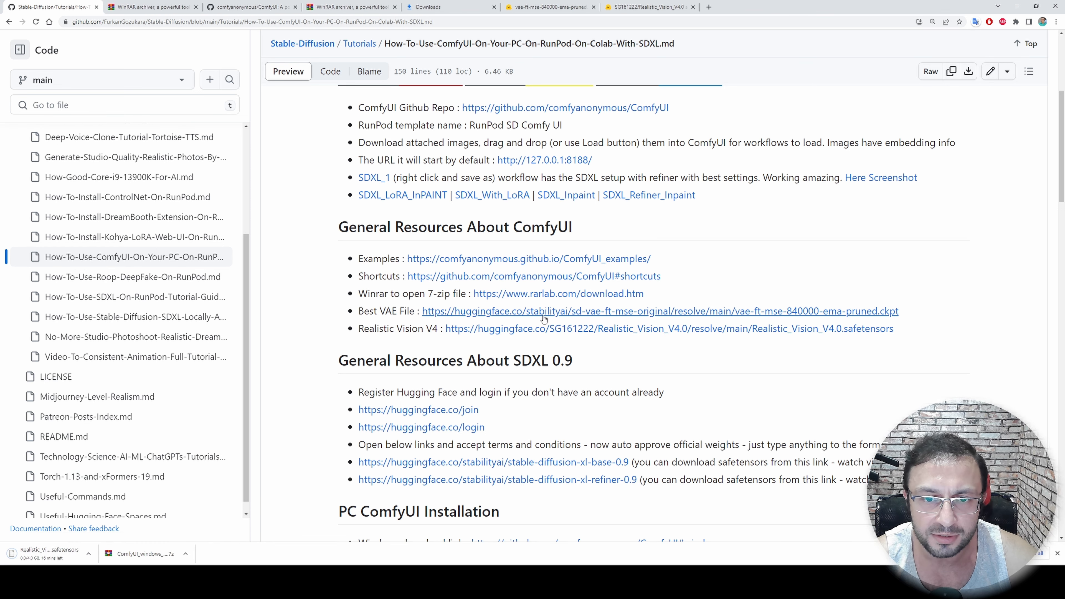
click(690, 316)
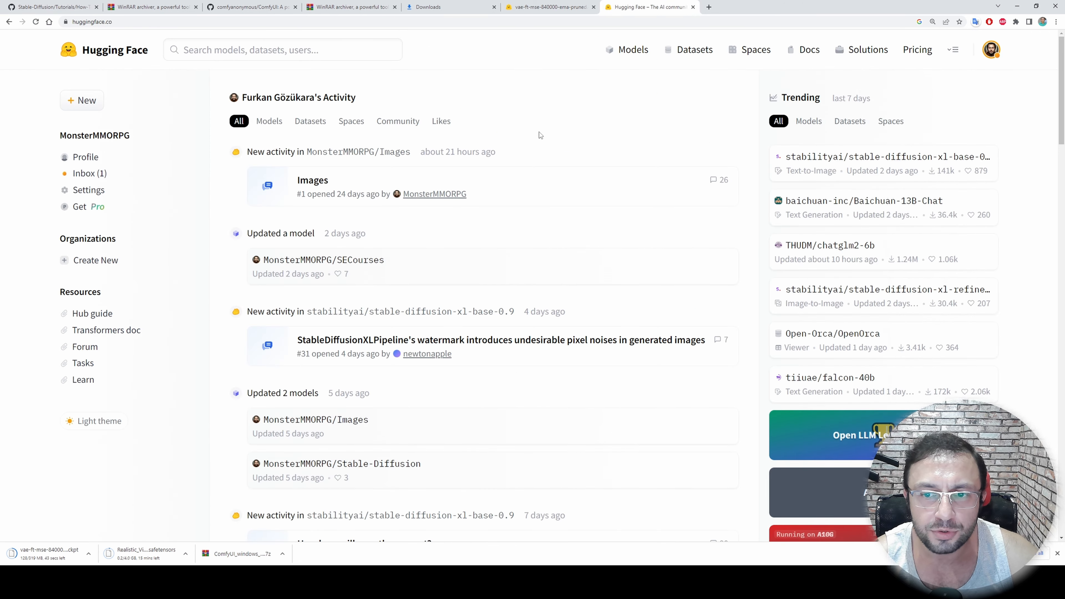
List Hugging Face models tagged stable-diffusion by way of the trending runwayml/stable-diffusion-v1-5 page and view the available sort orders
scroll(620, 373, down, 2)
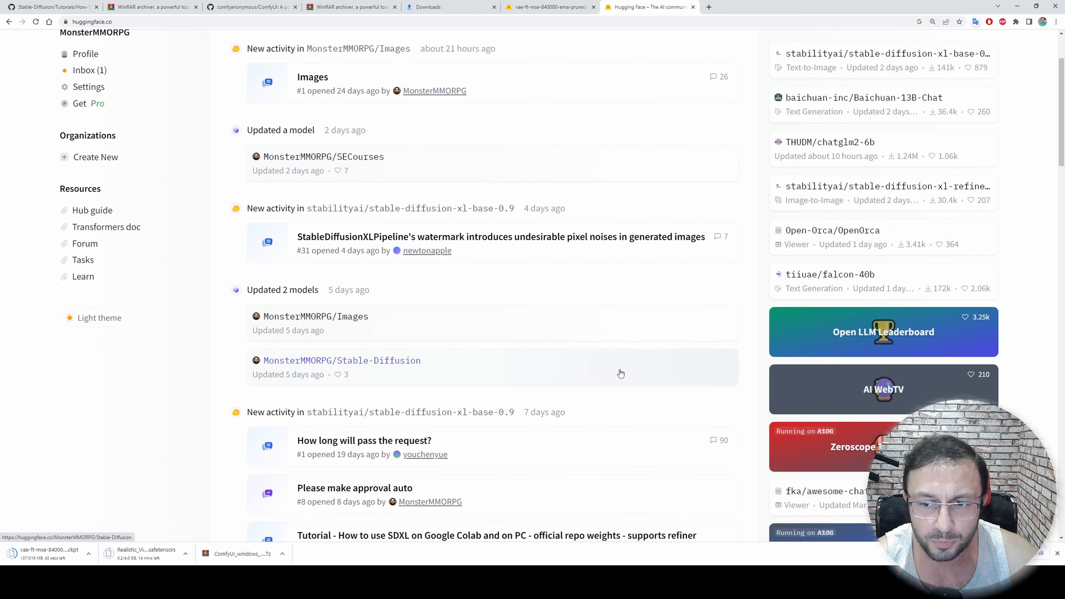
scroll(635, 373, up, 3)
click(808, 121)
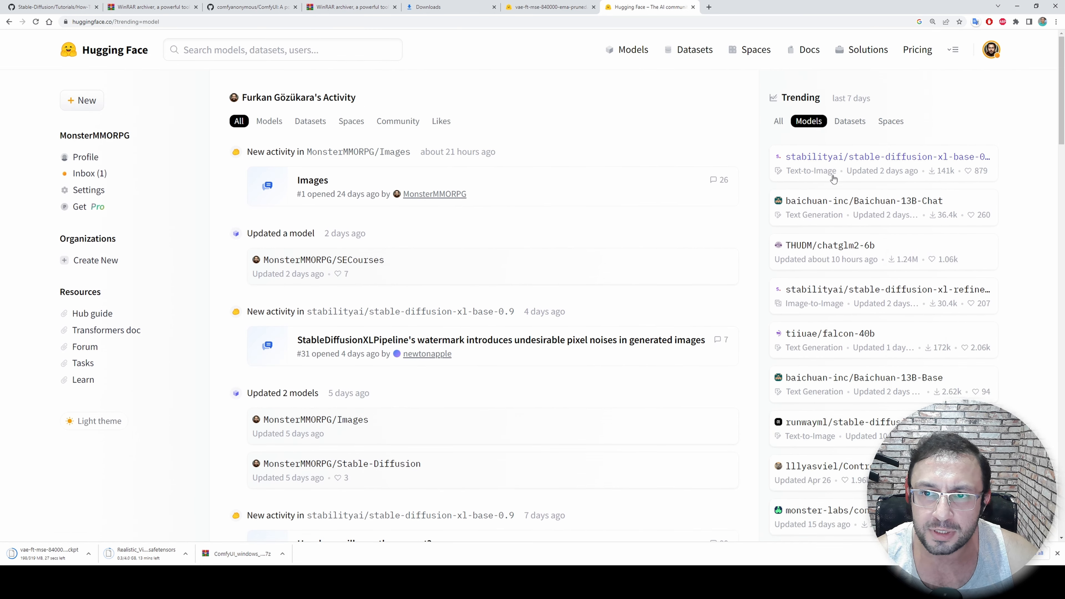
scroll(834, 188, down, 2)
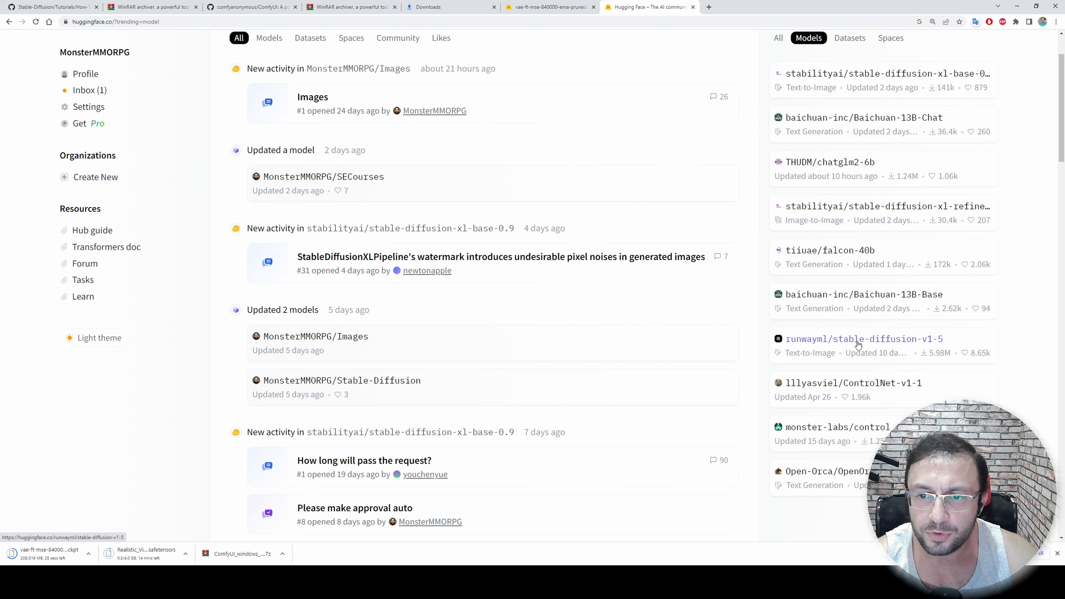
click(879, 342)
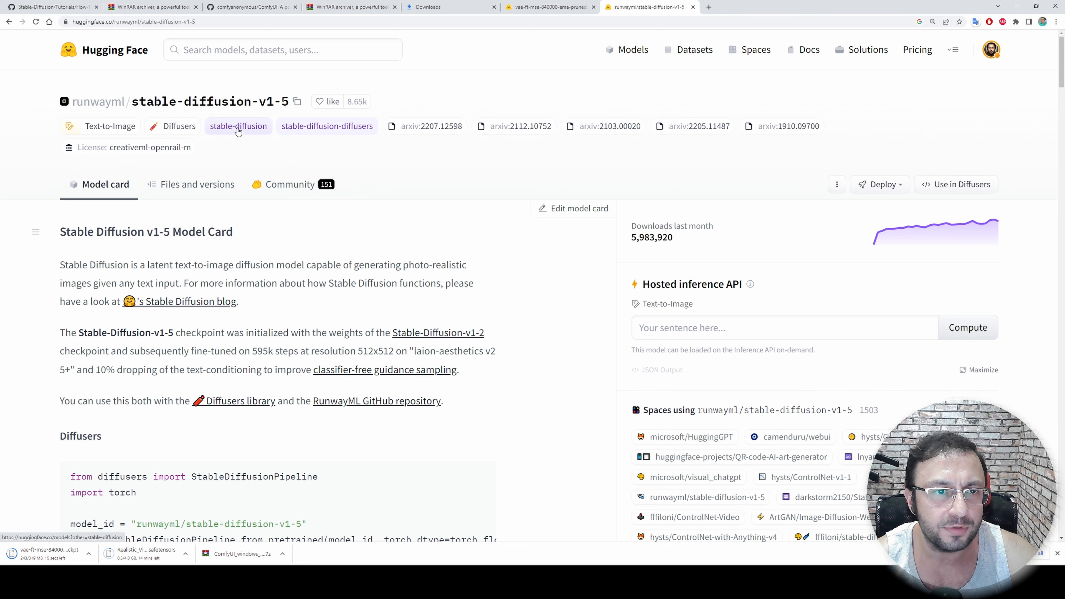
click(238, 127)
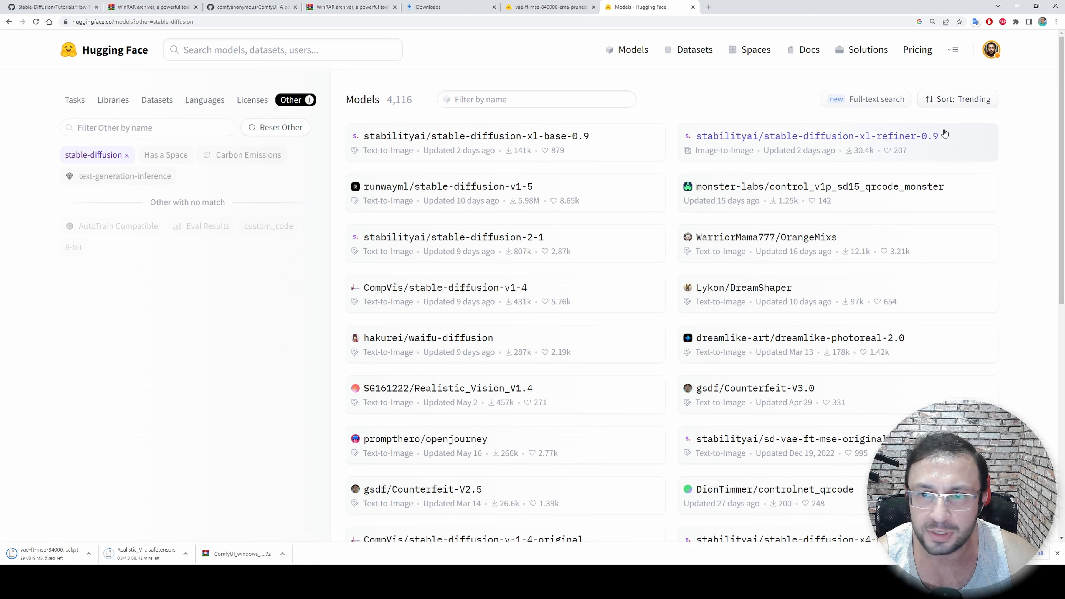
click(954, 100)
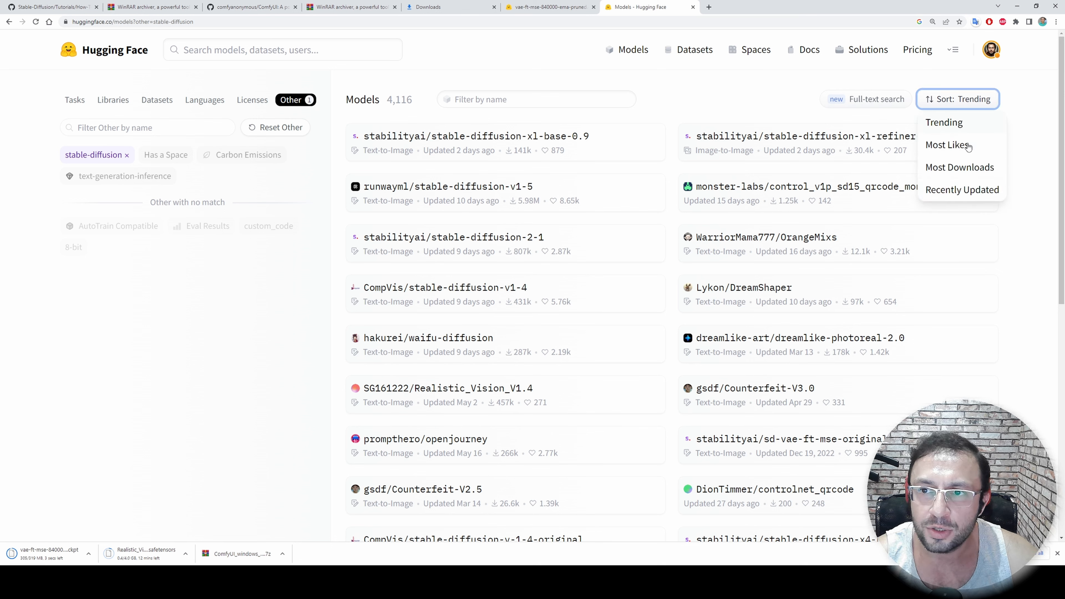
click(765, 94)
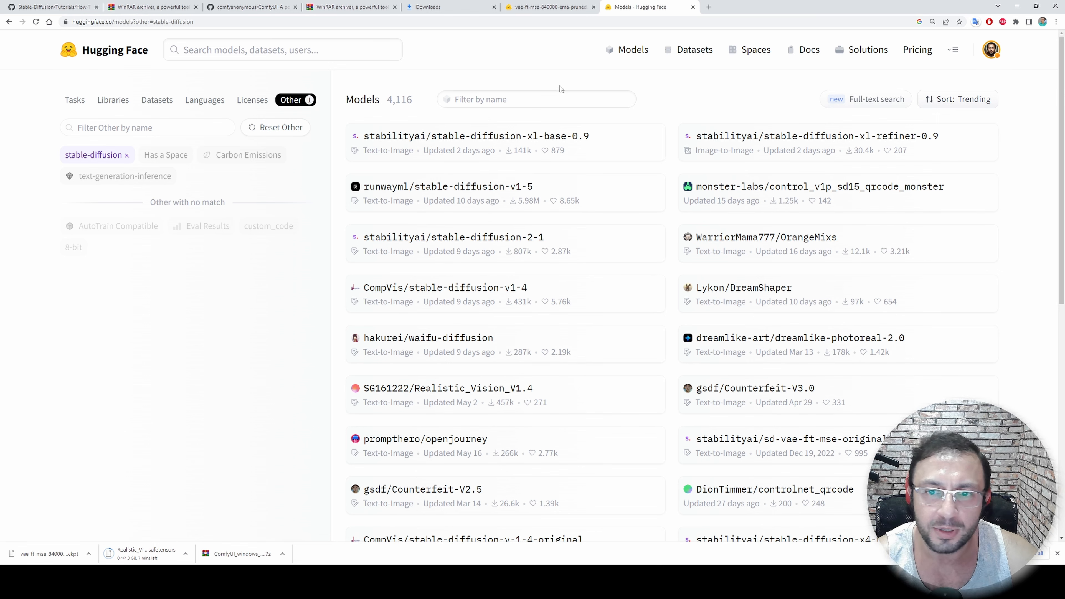
Download dreamlike-photoreal-2.0.safetensors from the files of the dreamlike-art/dreamlike-photoreal-2.0 model
click(737, 343)
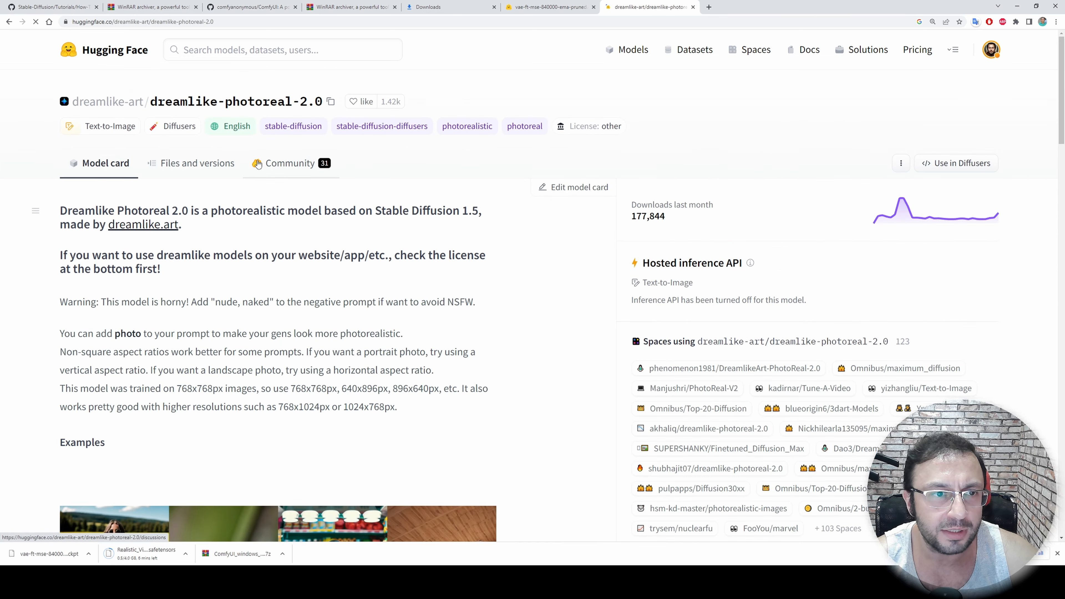
click(200, 169)
scroll(277, 373, down, 3)
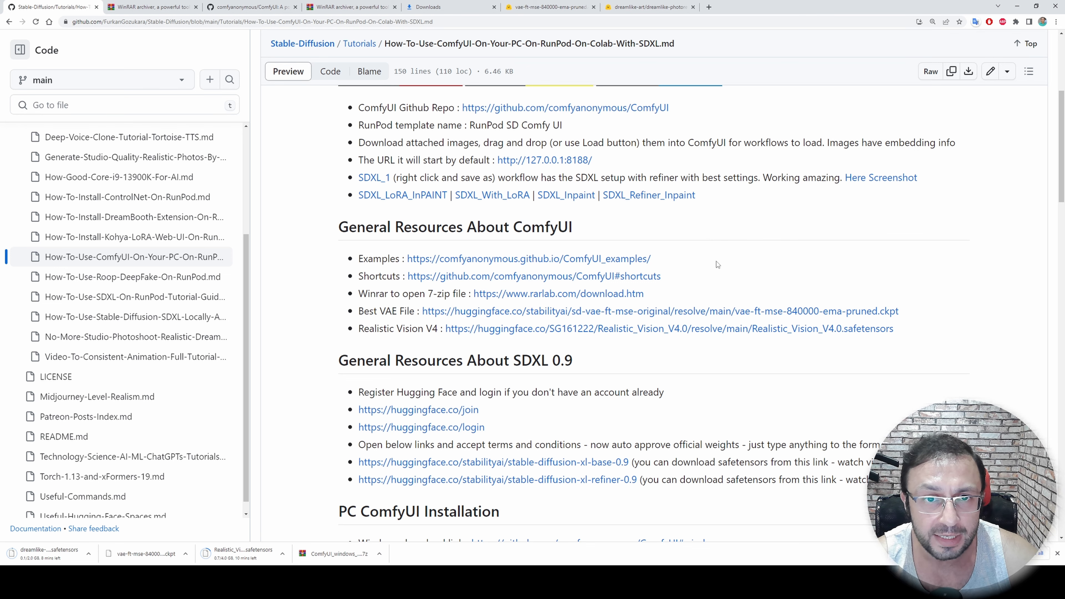
Open the Hugging Face join and login pages from the tutorial's General Resources About SDXL 0.9 section, keeping the tutorial in view
scroll(558, 263, down, 4)
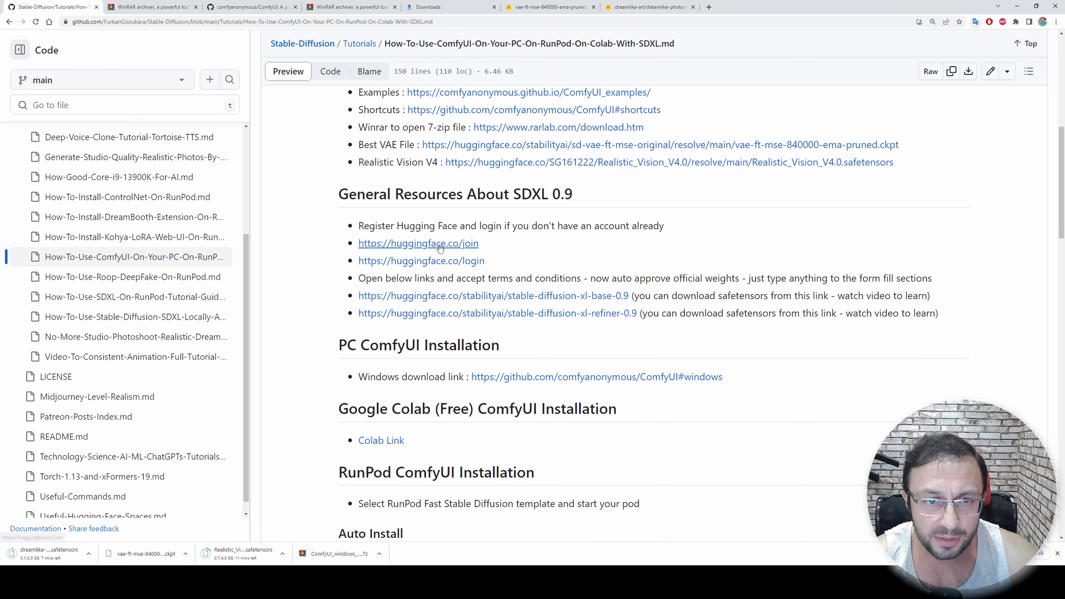
middle_click(448, 245)
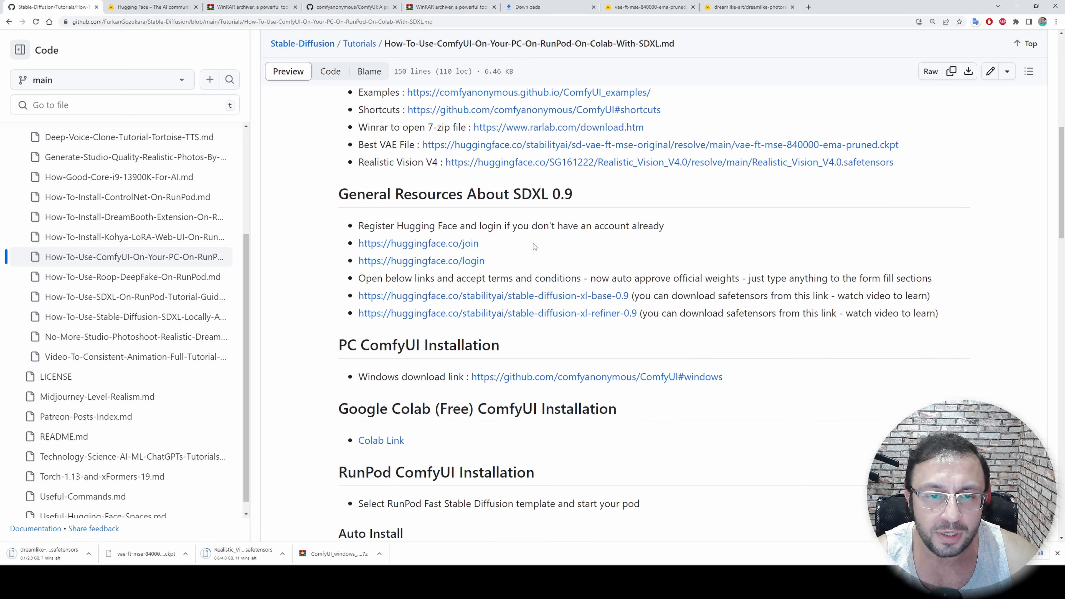
middle_click(454, 244)
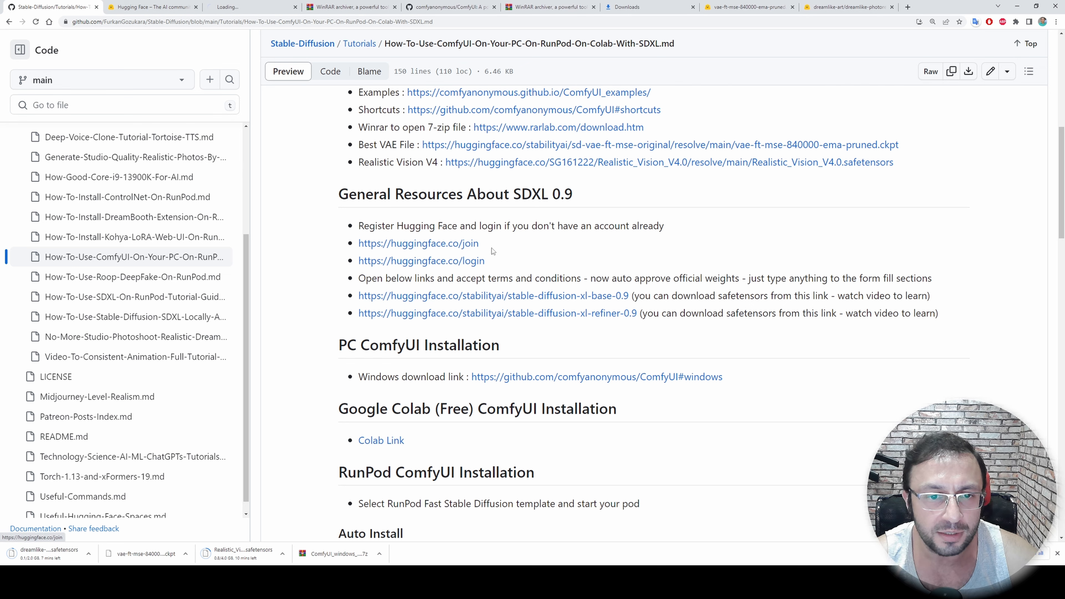
middle_click(462, 262)
Download sd_xl_base_0.9.safetensors and sd_xl_refiner_0.9.safetensors from the stabilityai model pages linked in the tutorial
scroll(461, 264, down, 2)
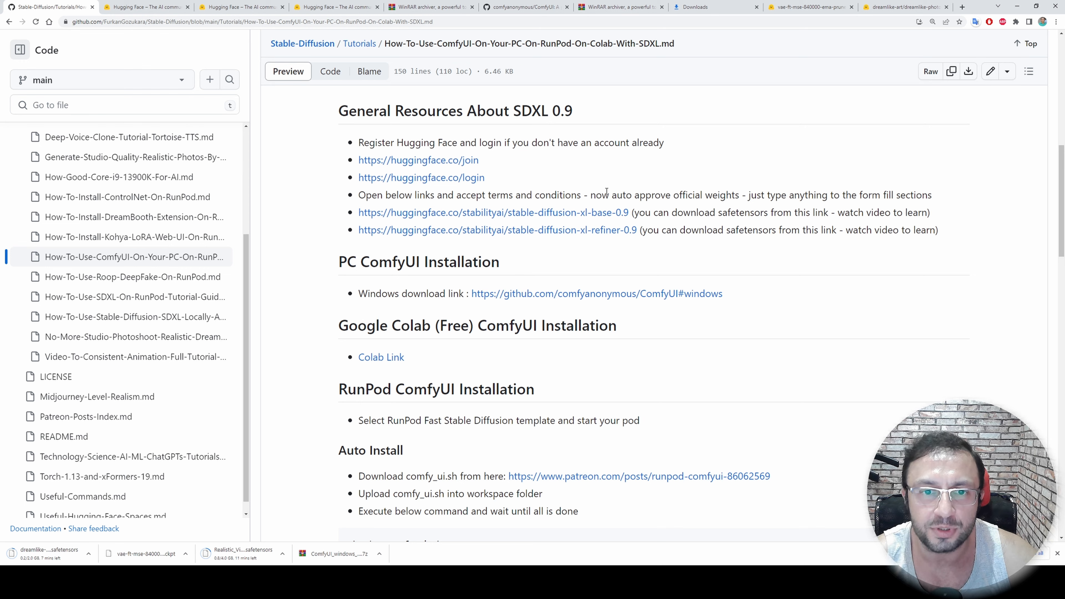
middle_click(541, 216)
middle_click(558, 232)
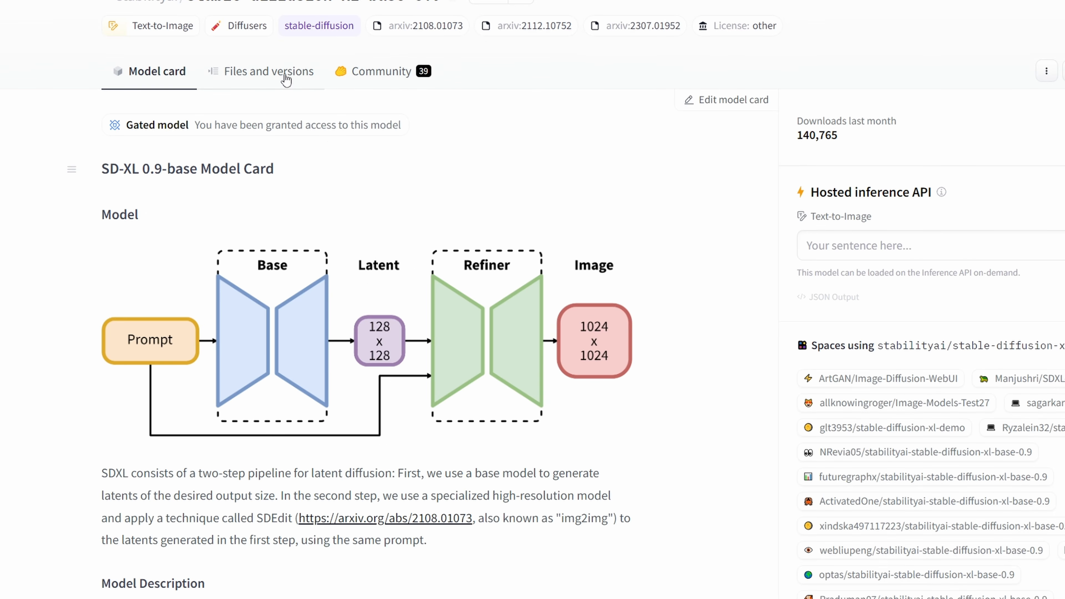
click(286, 79)
scroll(320, 444, down, 1)
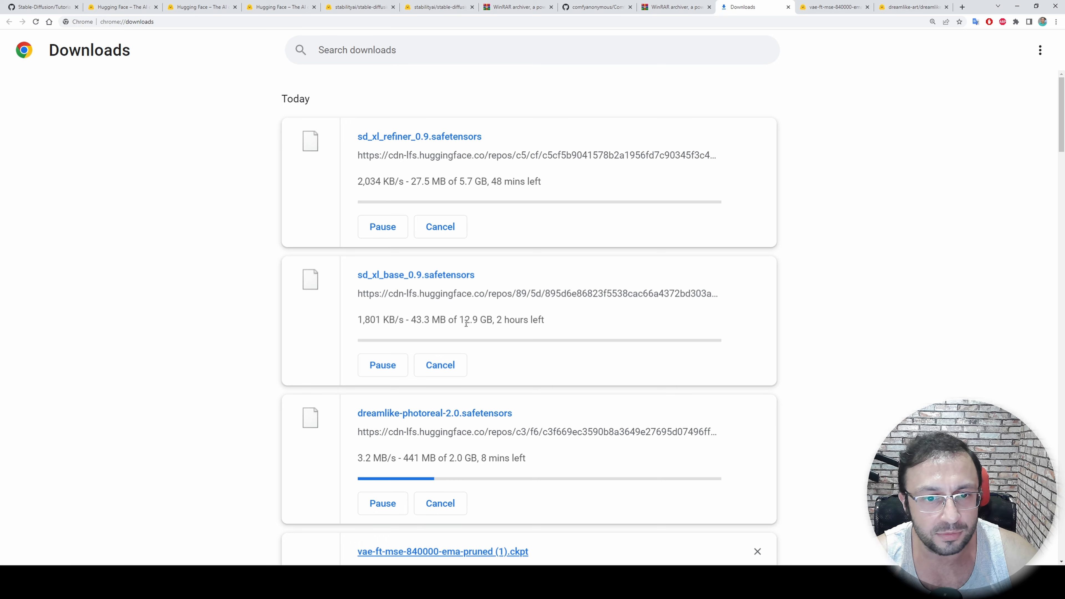
Check the progress of the checkpoint and VAE files in the browser's downloads list
scroll(501, 380, down, 3)
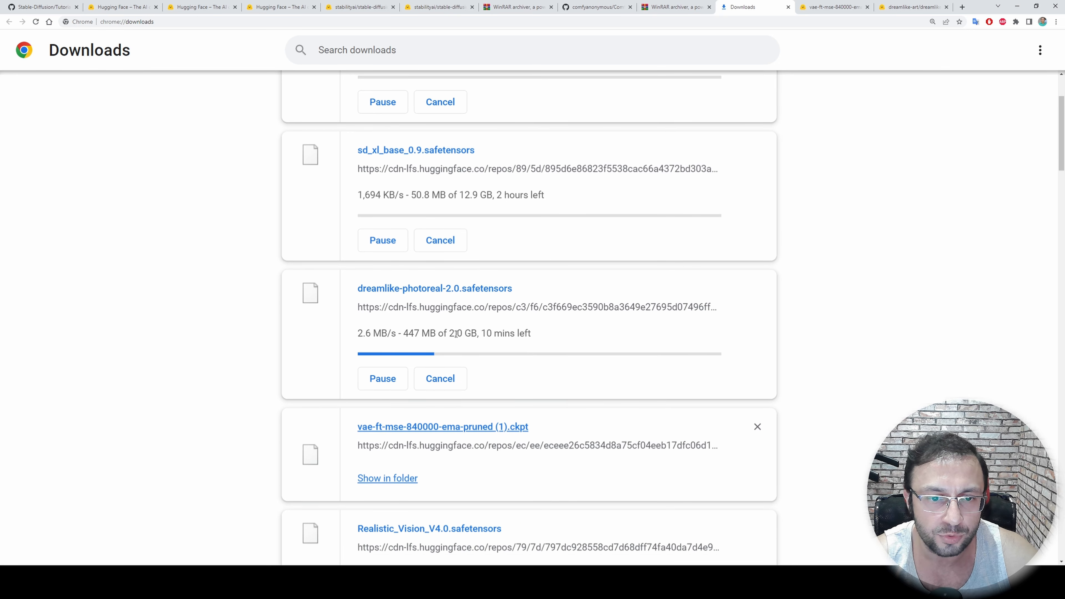
scroll(465, 332, down, 4)
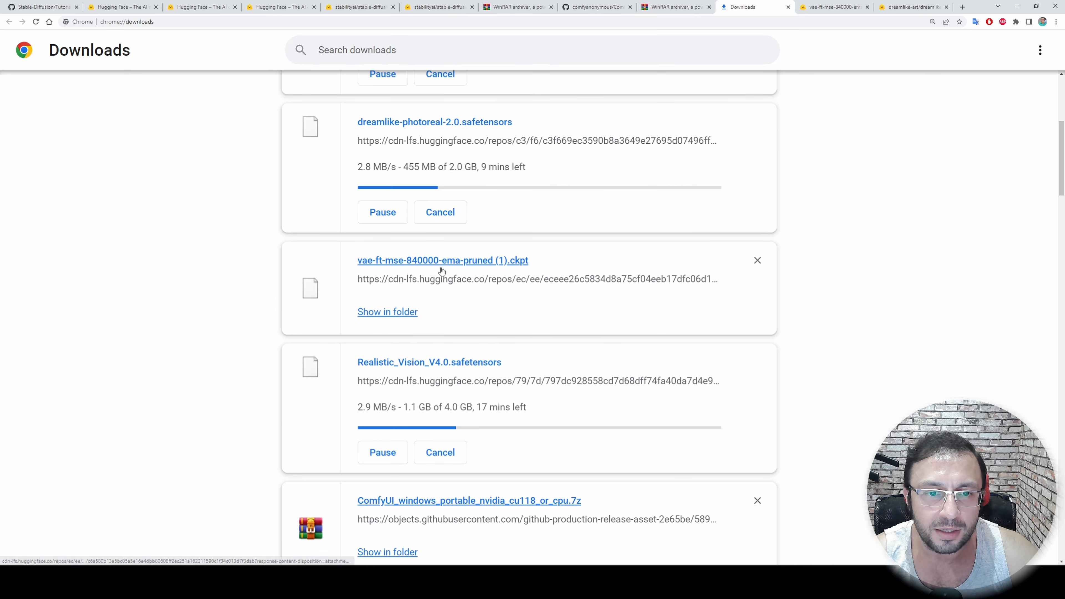
scroll(465, 279, down, 2)
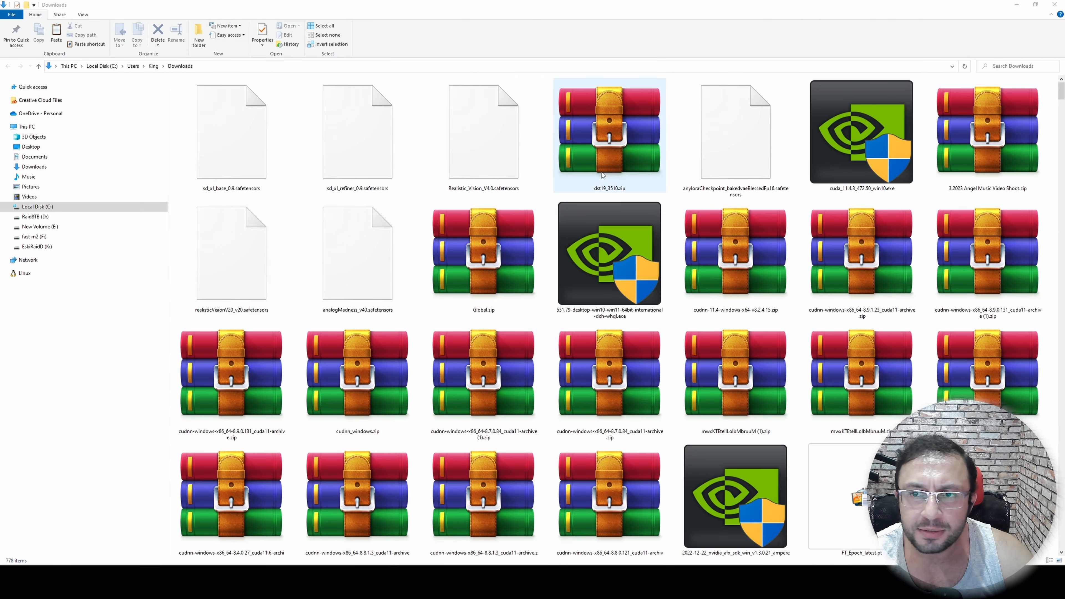
Place vae-ft-mse-840000-ema-pruned.ckpt from the Downloads folder into ComfyUI_windows_portable\ComfyUI\models\vae on drive F
click(733, 138)
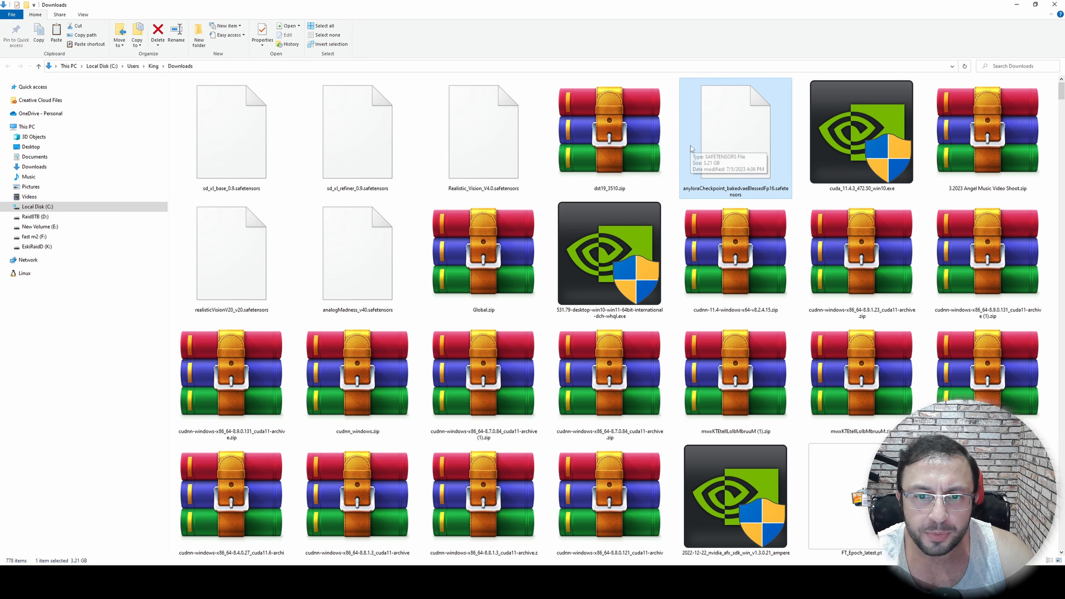
scroll(668, 361, down, 3)
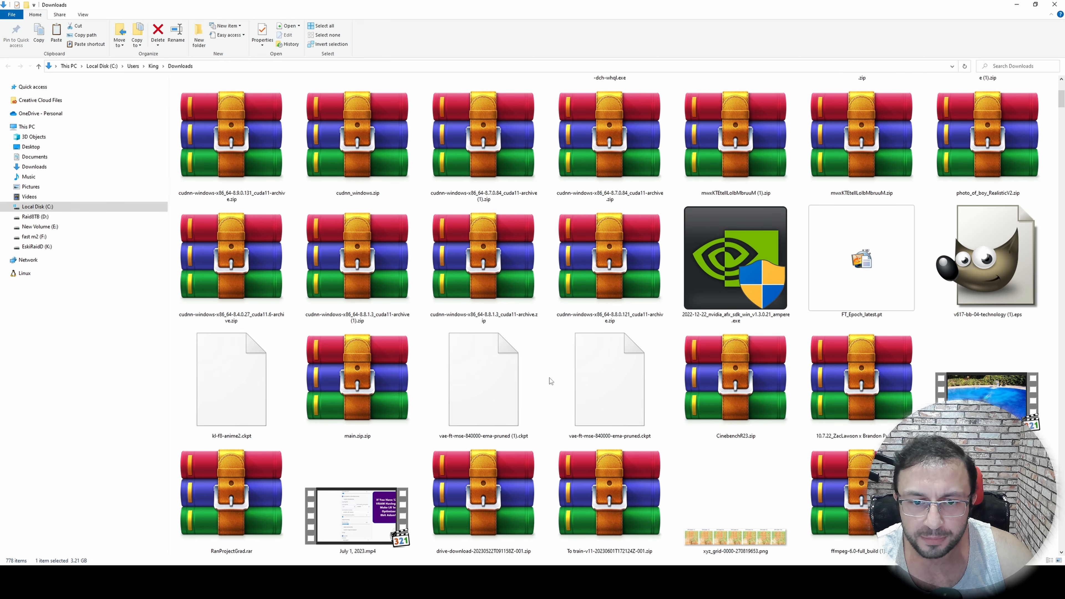
click(583, 378)
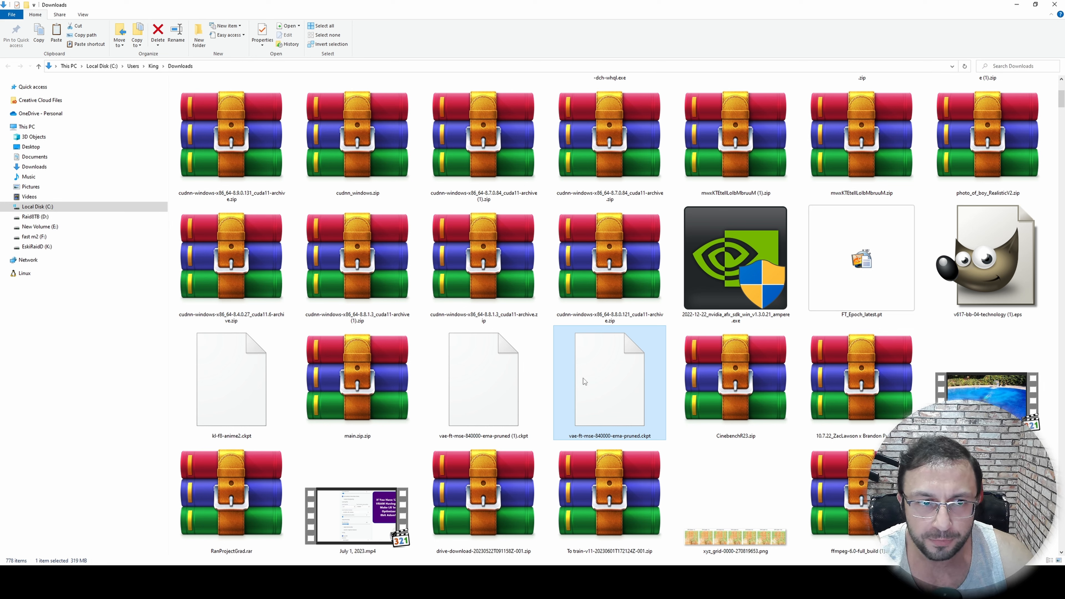
right_click(583, 378)
click(602, 319)
click(12, 573)
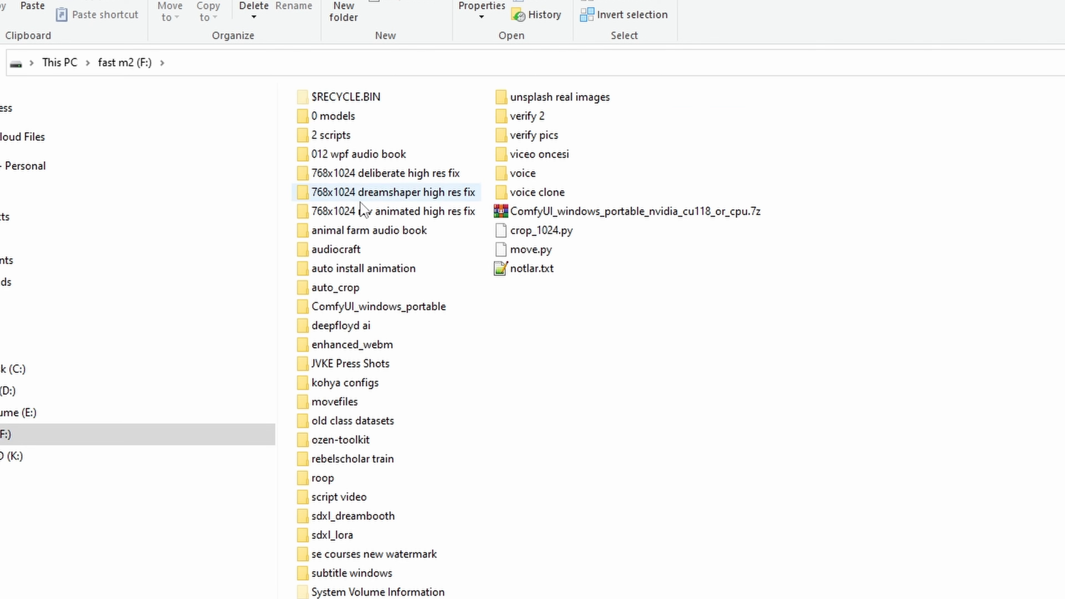
double_click(448, 309)
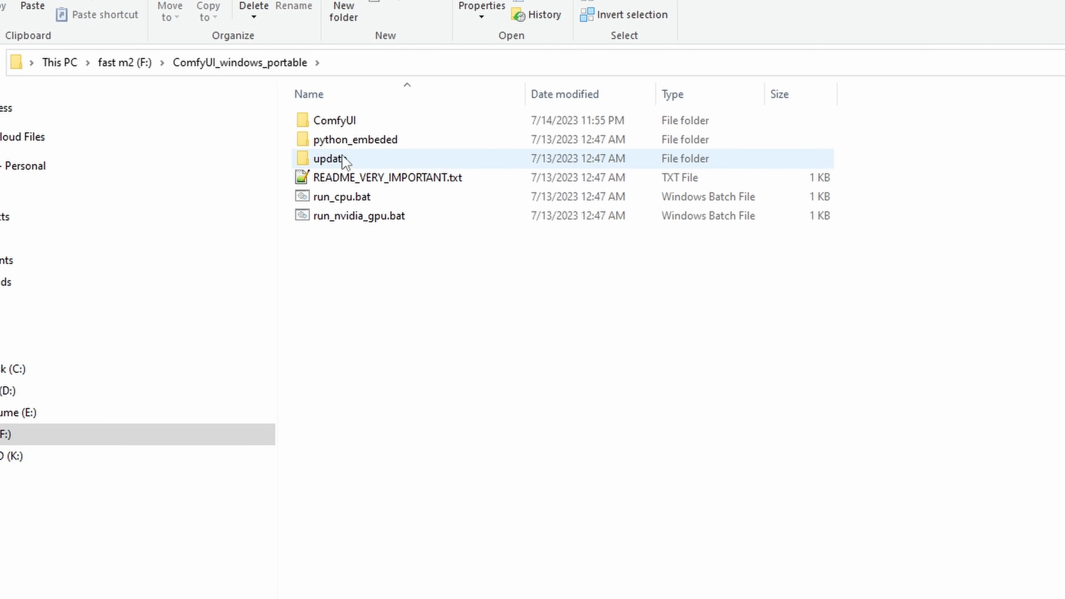
double_click(347, 121)
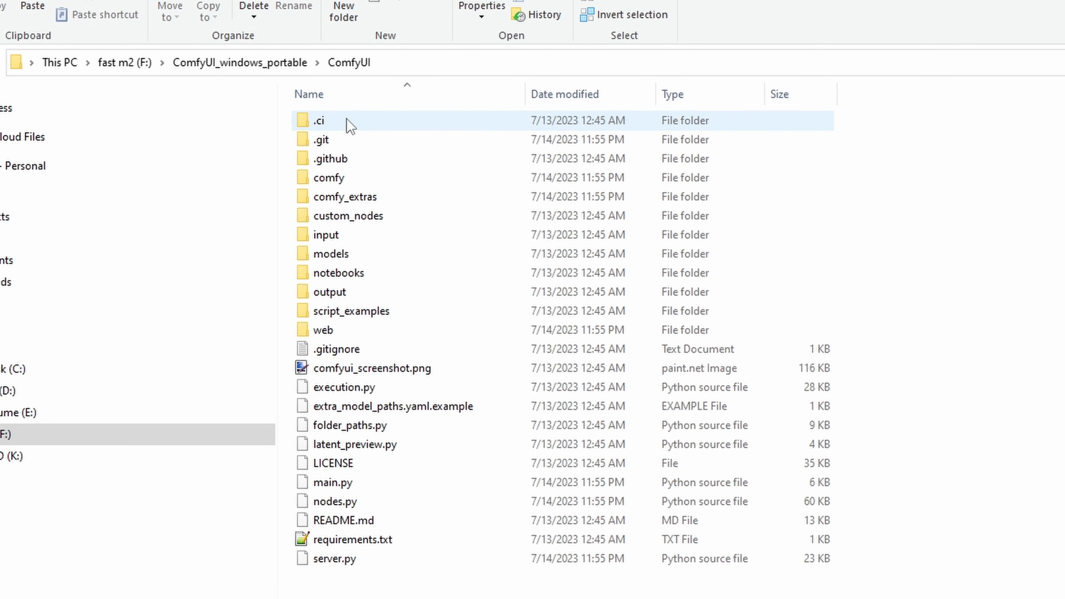
double_click(348, 260)
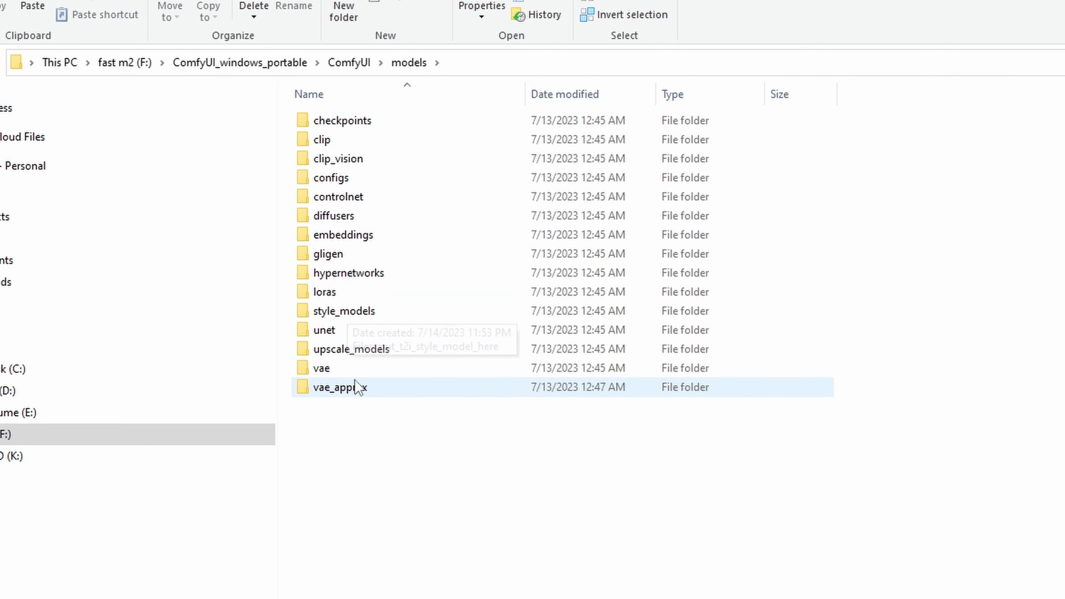
double_click(326, 369)
key(ctrl+v)
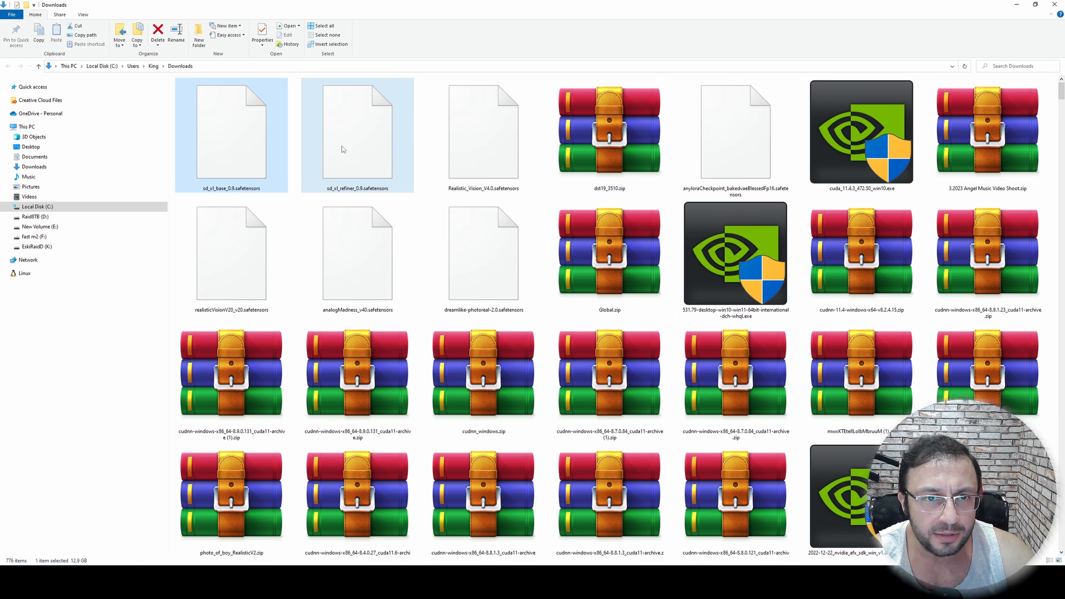
Move the sd_xl_base_0.9, sd_xl_refiner_0.9, Realistic_Vision_V4.0 and dreamlike-photoreal-2.0 safetensors files from Downloads into ComfyUI\models\checkpoints
ctrl+click(345, 146)
ctrl+click(466, 150)
click(260, 143)
ctrl+click(348, 147)
ctrl+click(452, 150)
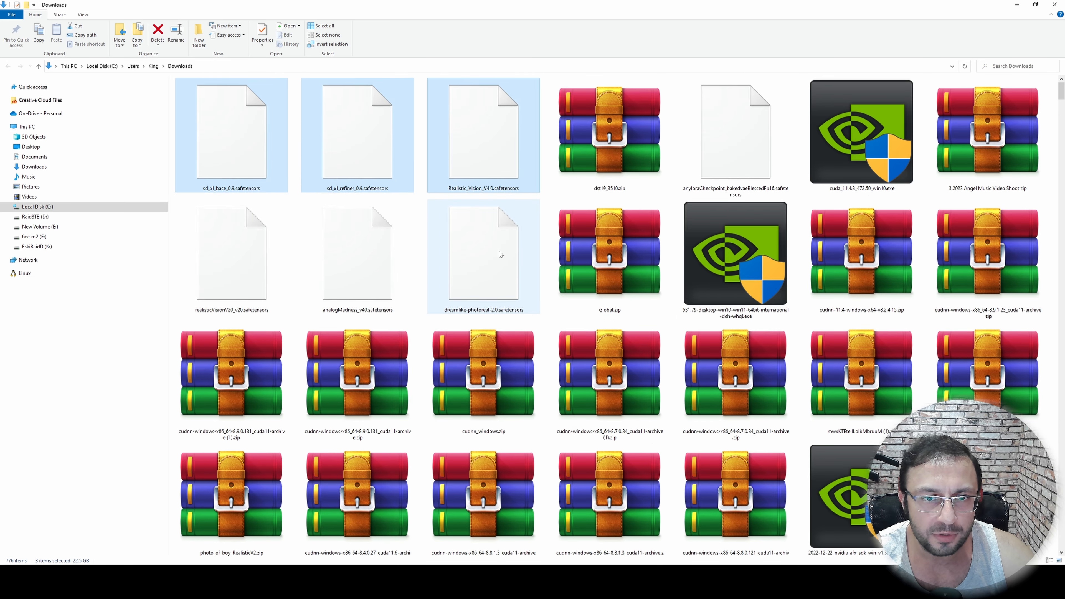
right_click(483, 250)
click(511, 379)
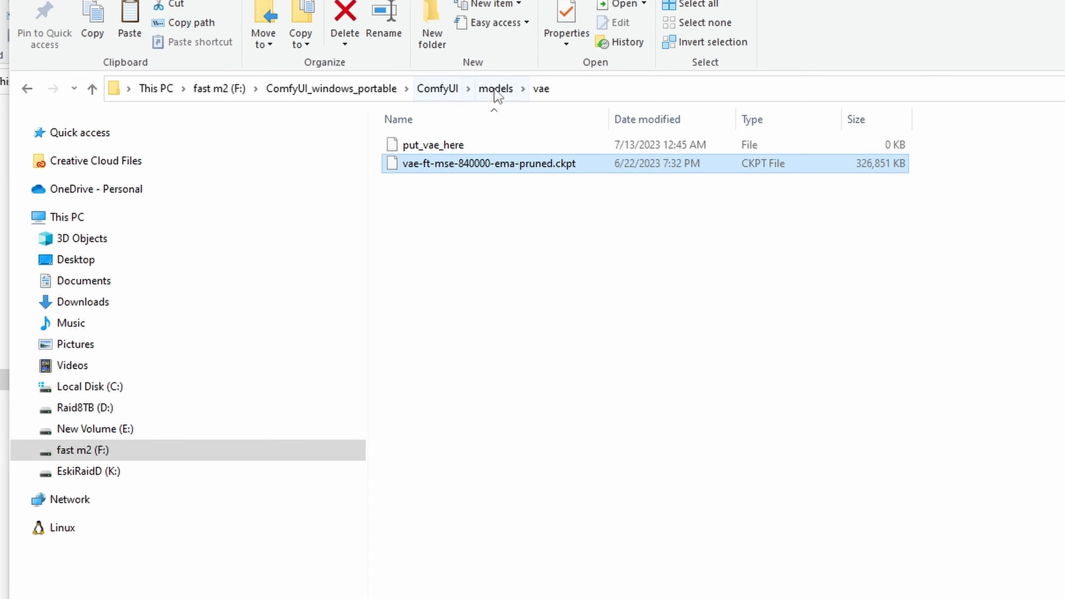
click(495, 89)
double_click(441, 145)
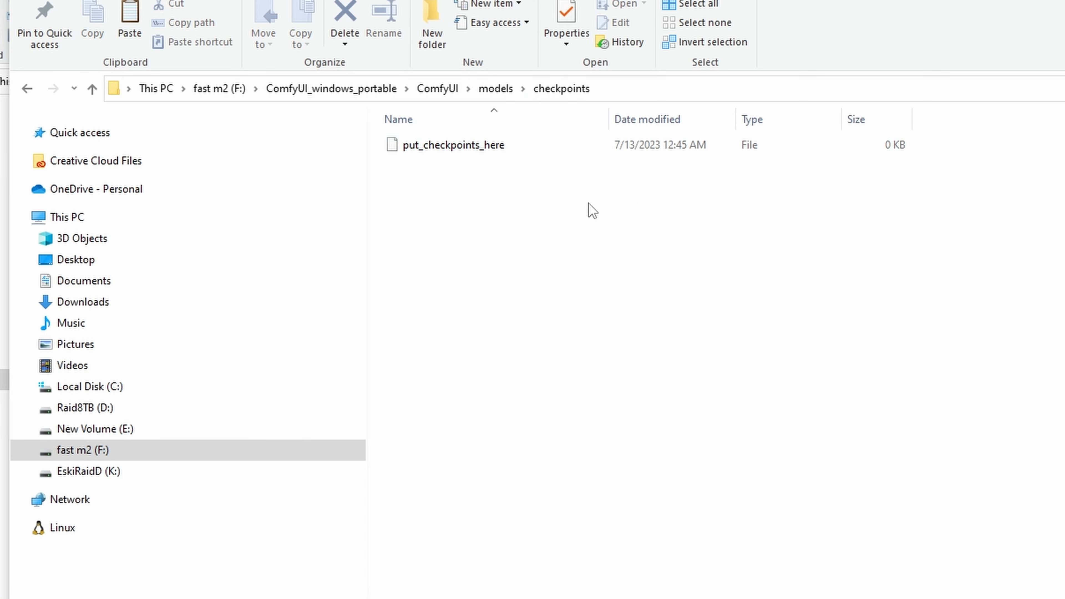
right_click(510, 245)
click(585, 369)
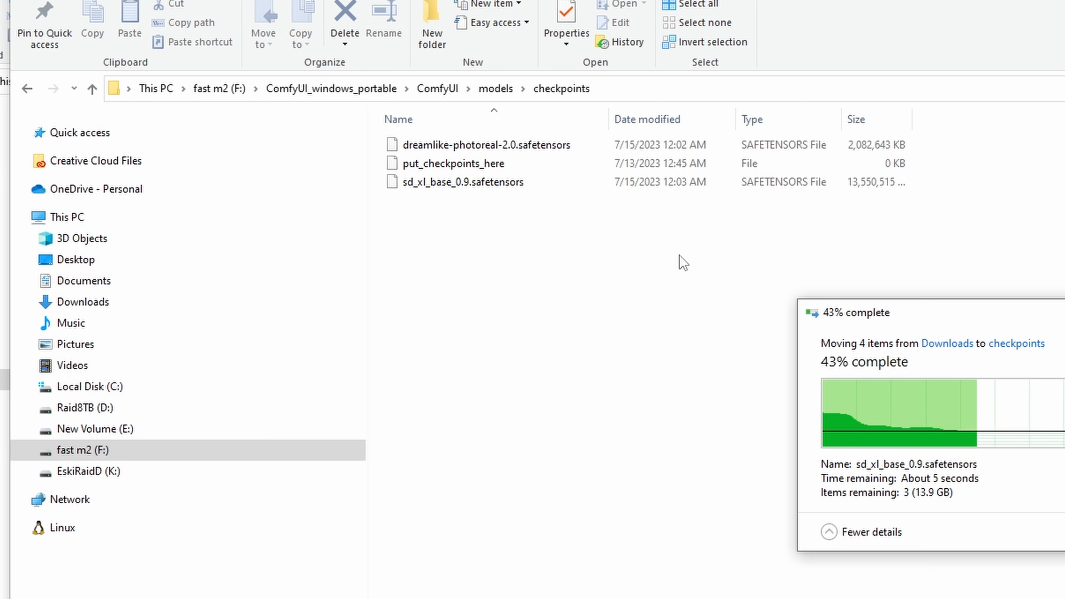
Inspect the loras, hypernetworks and embeddings folders inside ComfyUI\models and return to the models folder
click(495, 88)
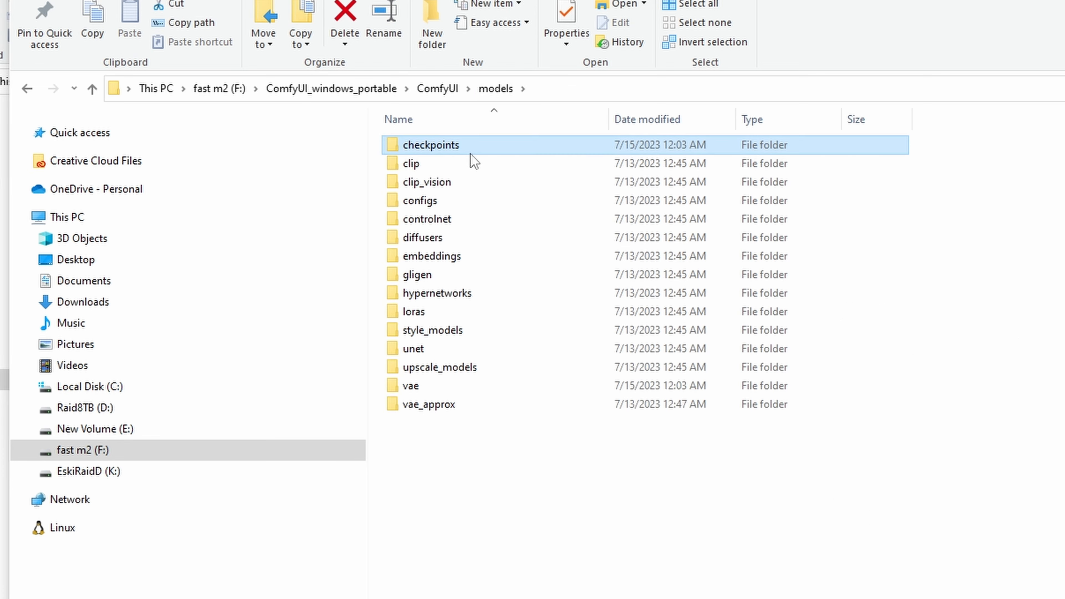
double_click(439, 312)
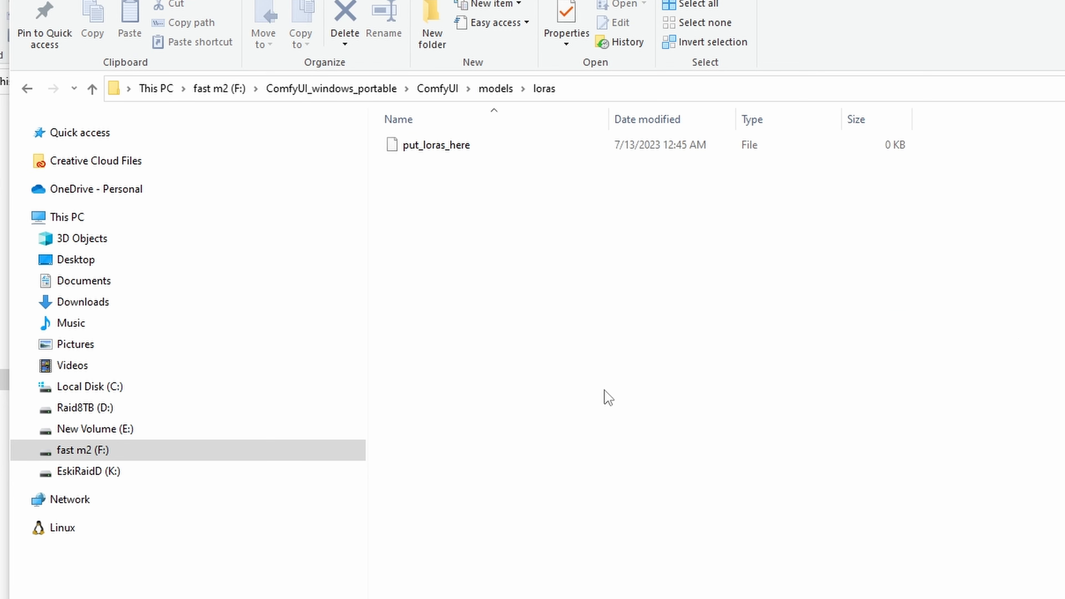
click(492, 89)
double_click(457, 295)
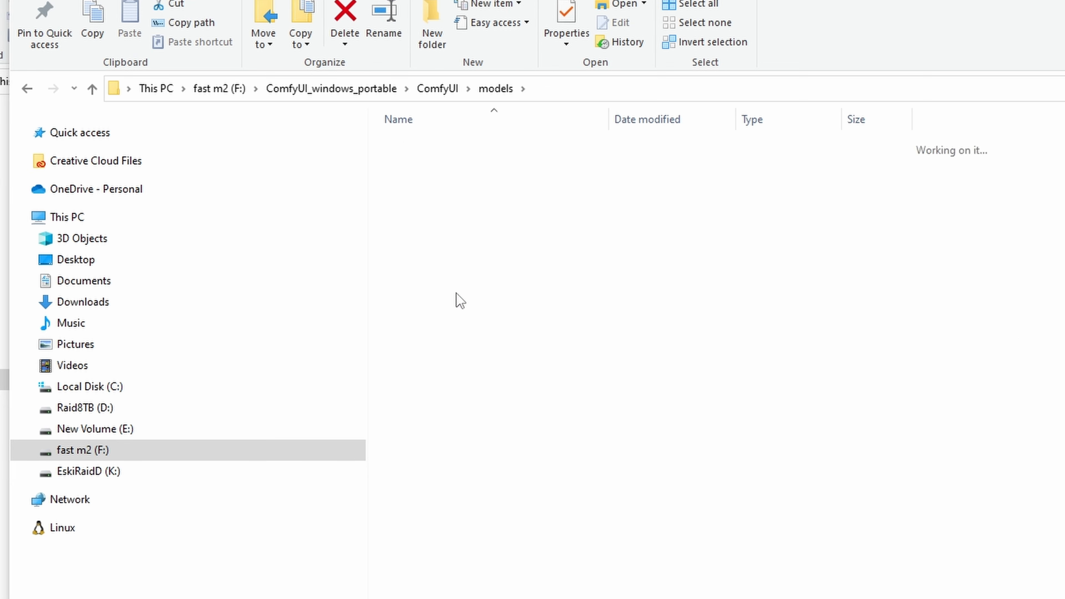
click(486, 89)
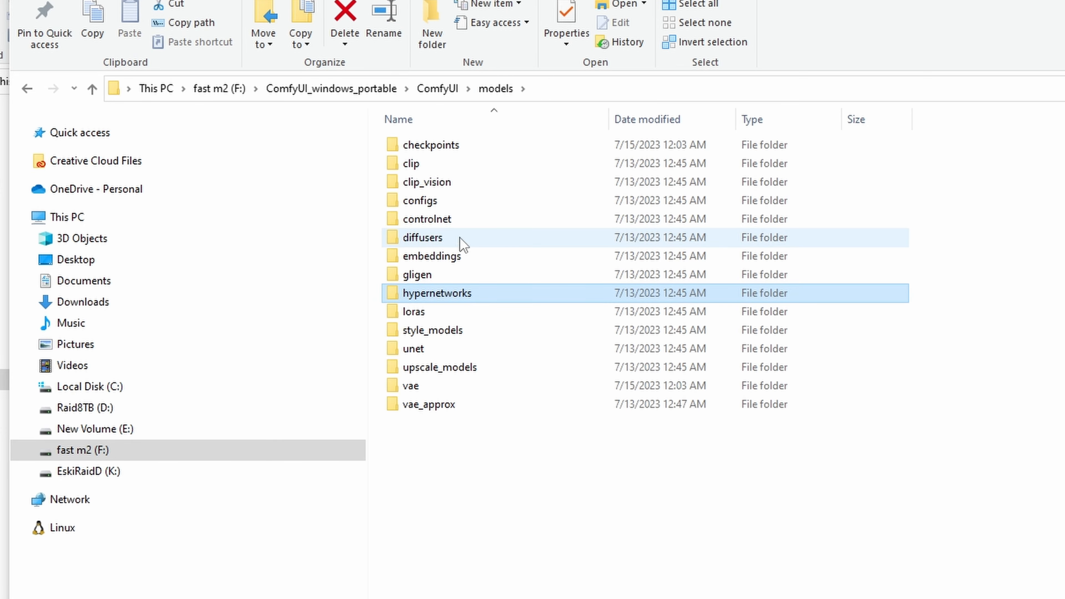
double_click(443, 262)
click(498, 90)
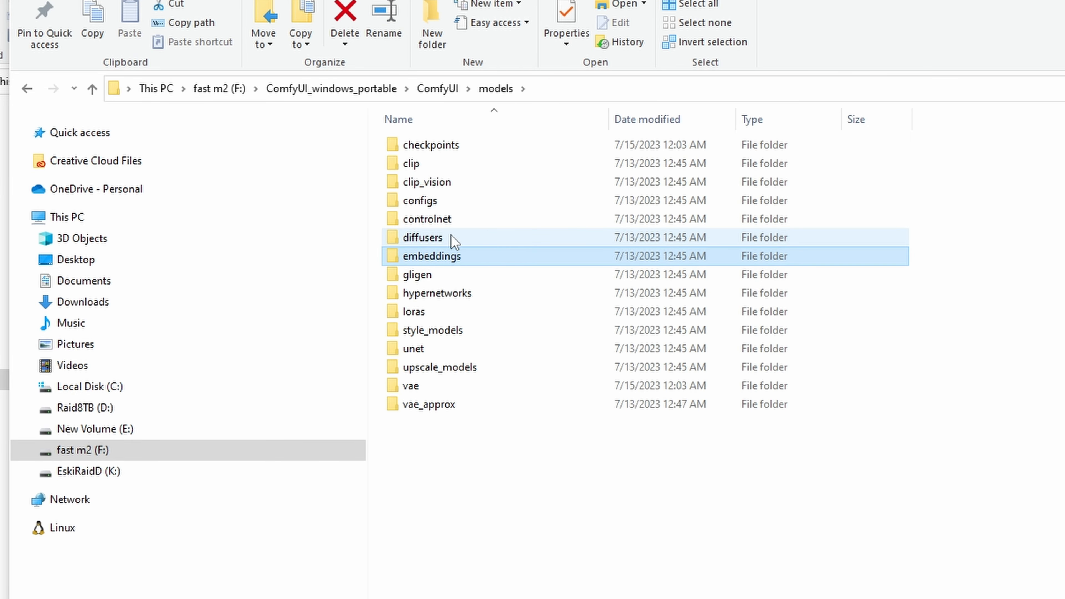
Check the diffusers folder, return to ComfyUI_windows_portable, and launch ComfyUI with run_nvidia_gpu.bat
double_click(439, 239)
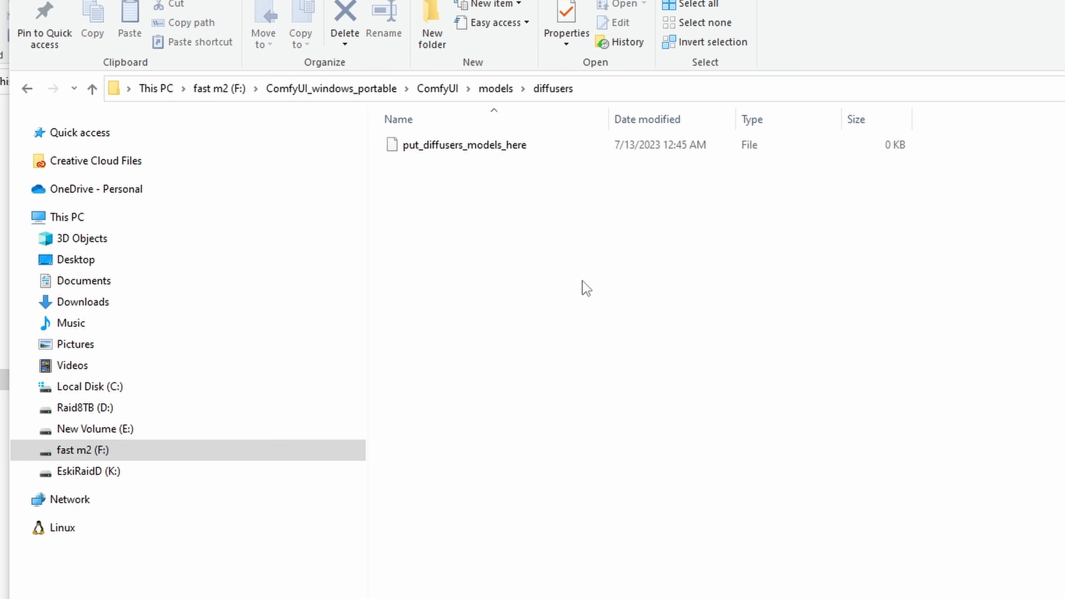
click(496, 88)
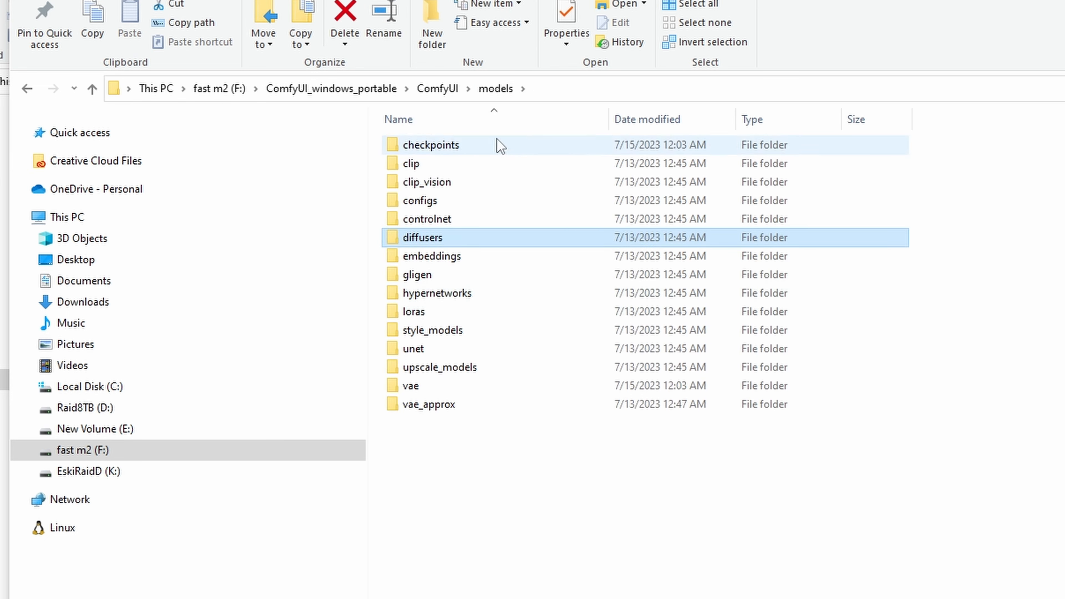
key(alt+Up)
key(alt+Up)
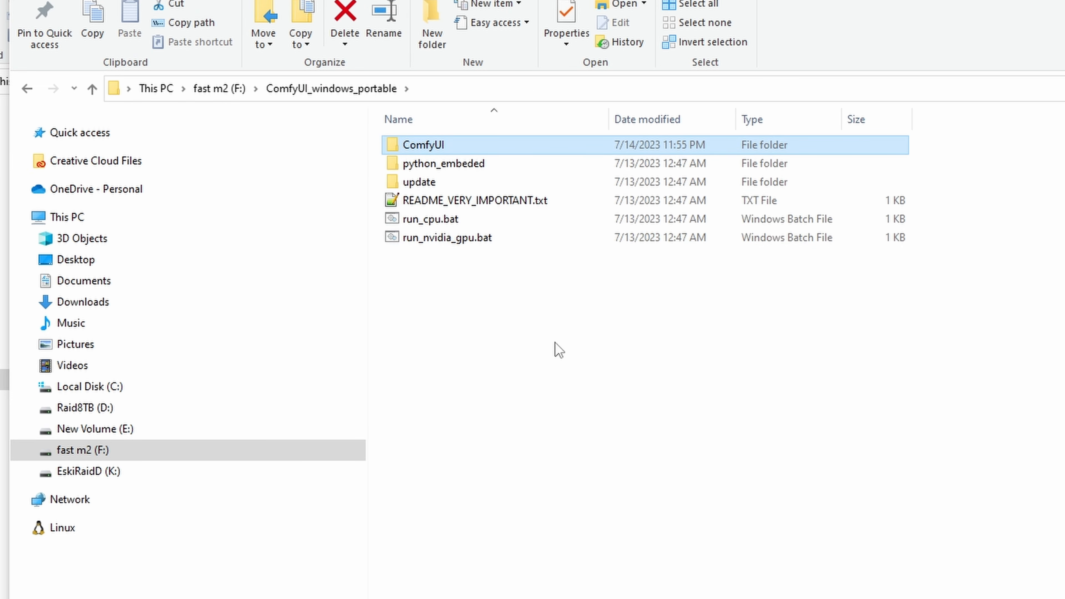
double_click(445, 242)
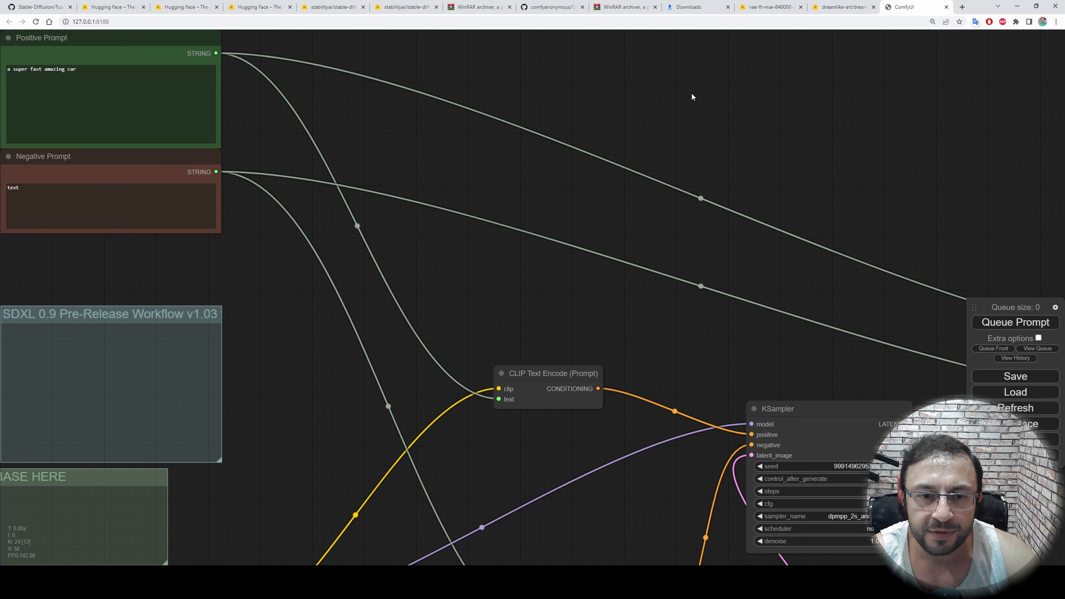
Look over the open SDXL 0.9 workflow and clear it from the canvas
scroll(696, 195, down, 2)
drag(663, 223, 525, 113)
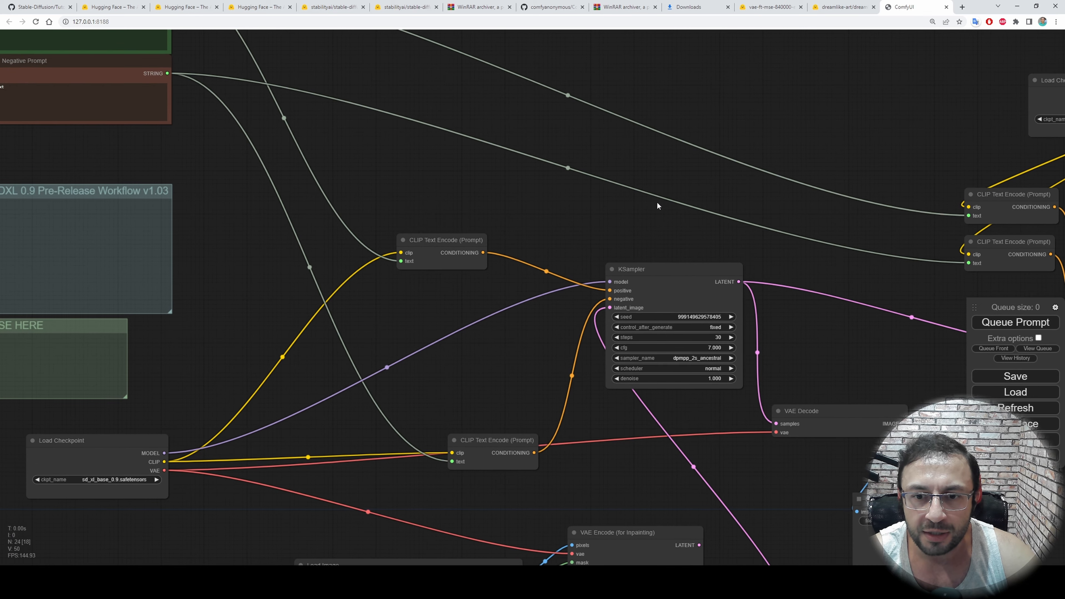
scroll(656, 203, down, 1)
drag(620, 209, 517, 159)
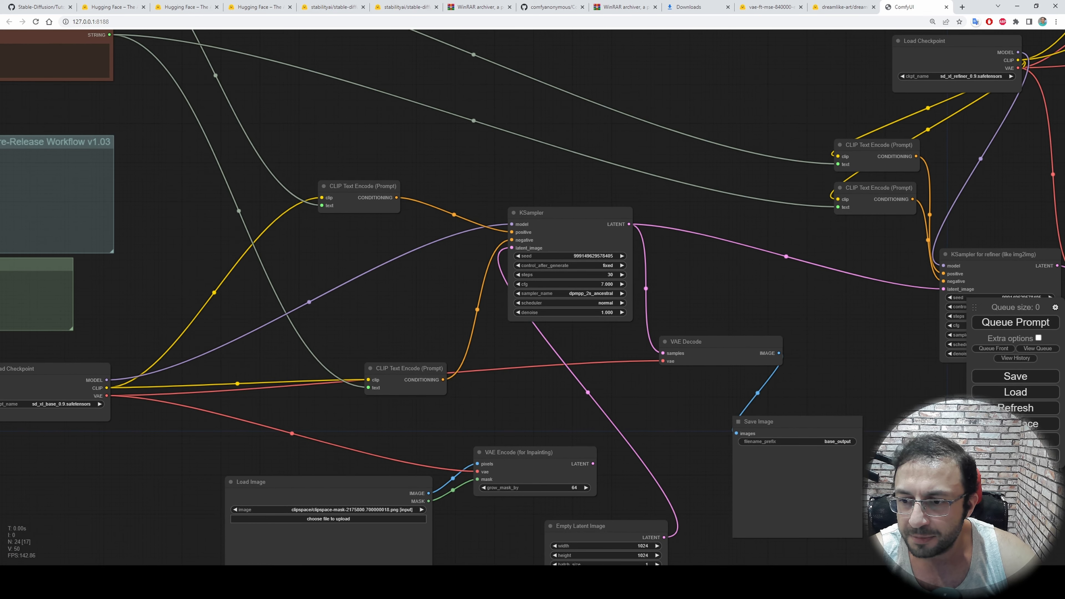
click(1019, 439)
click(574, 74)
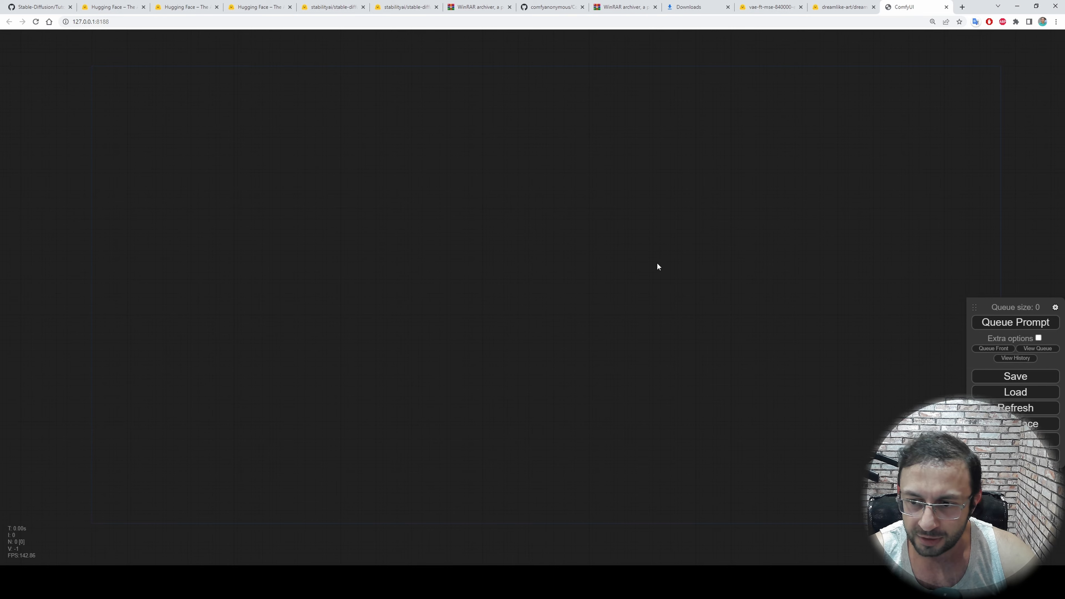
Load the default workflow onto the empty canvas
click(1015, 455)
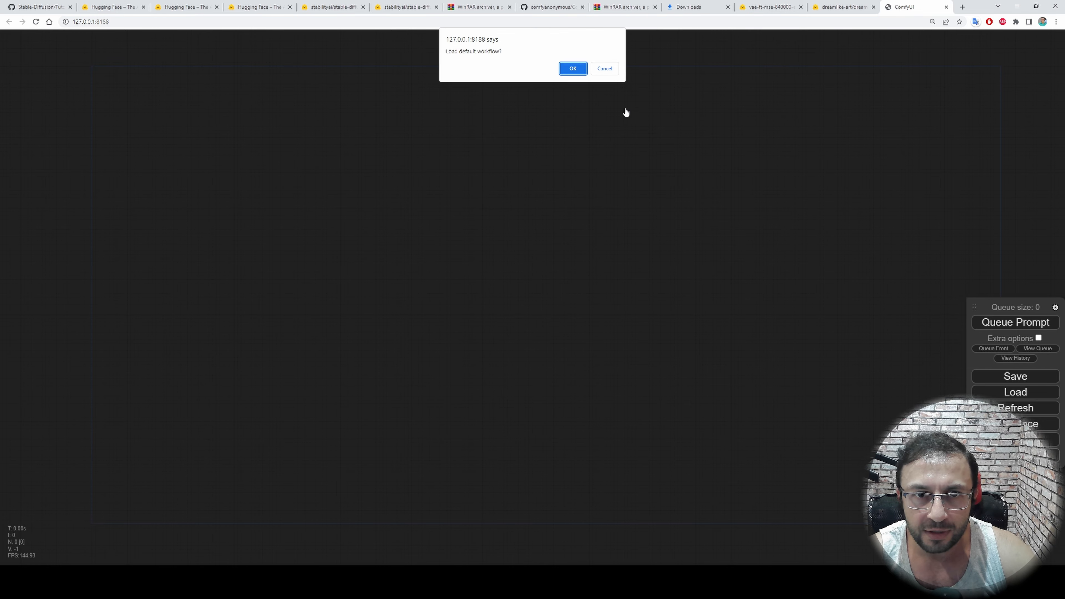
click(573, 68)
scroll(463, 231, up, 5)
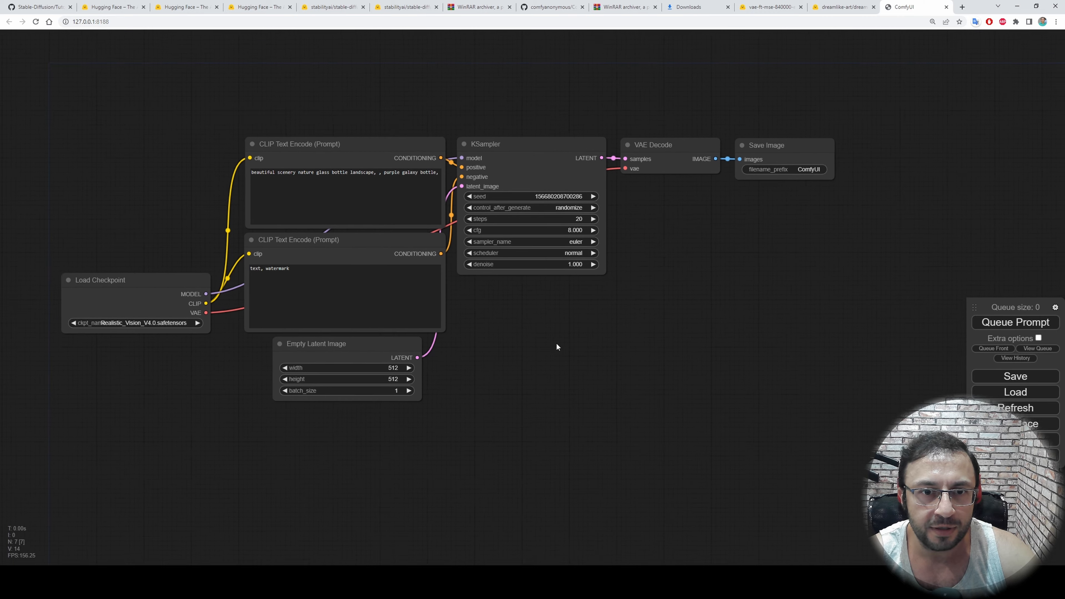
Choose Realistic_Vision_V4.0.safetensors as the model in the Load Checkpoint node
scroll(168, 93, up, 1)
drag(169, 92, 299, 88)
drag(223, 218, 226, 167)
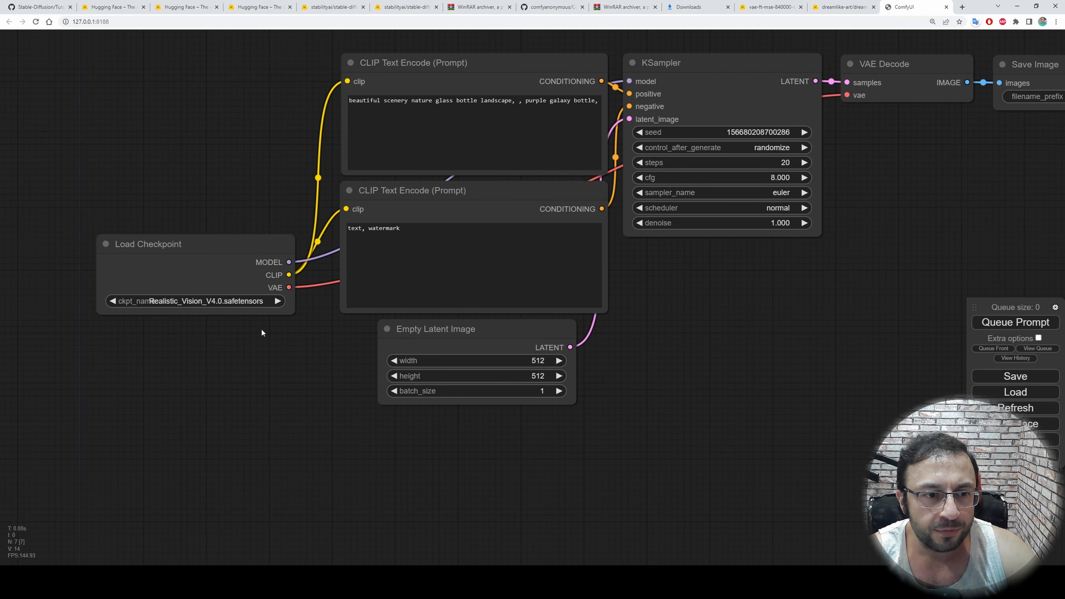
click(255, 302)
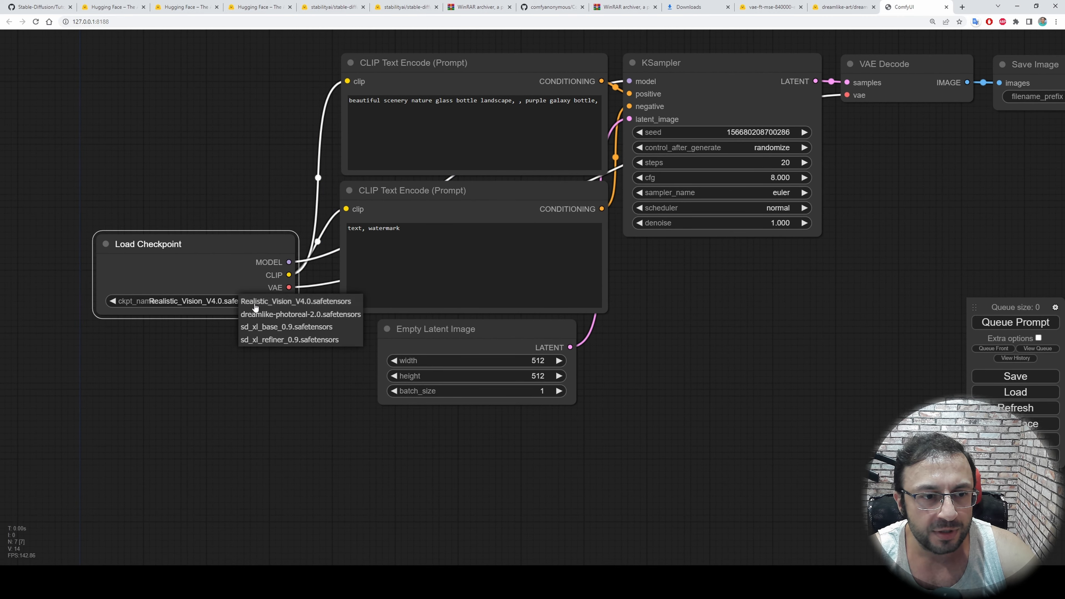
click(300, 304)
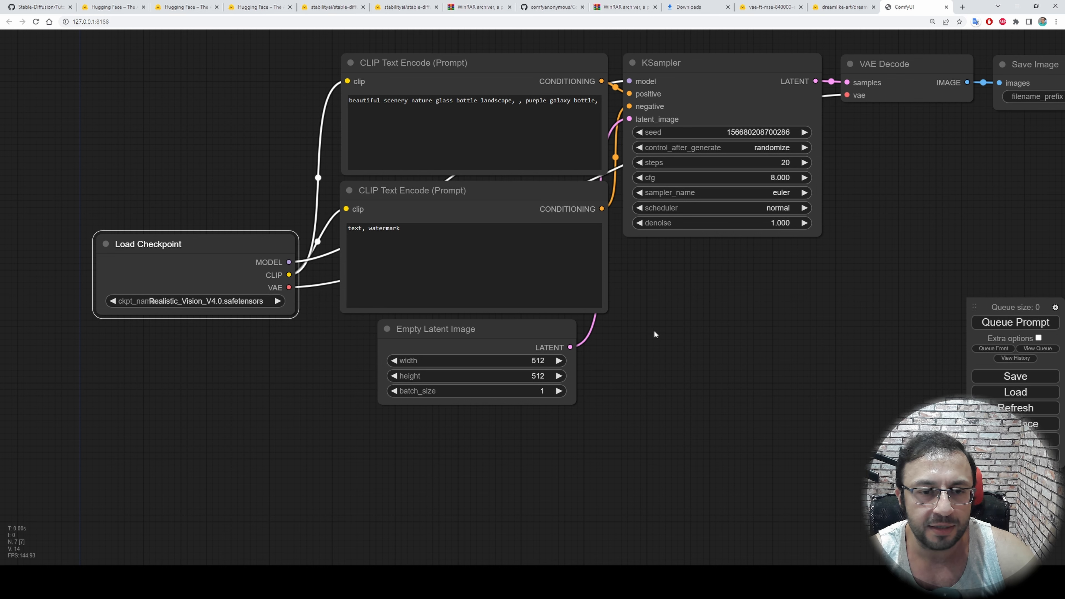
Set the Empty Latent Image width and height to 768 and move the node slightly down from the negative prompt
drag(662, 318, 576, 359)
click(422, 401)
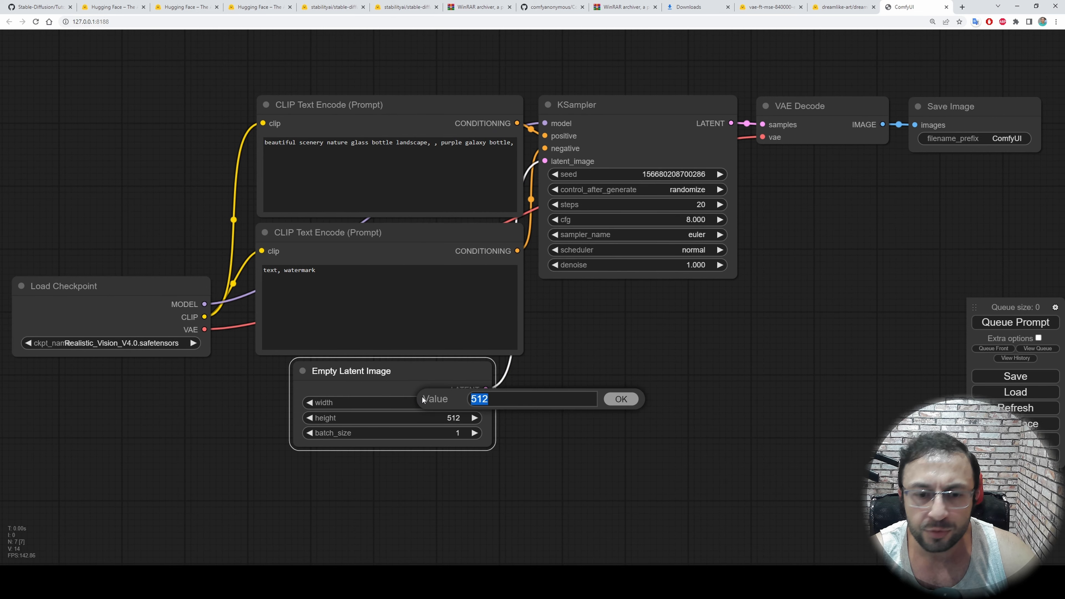
text(768)
click(634, 402)
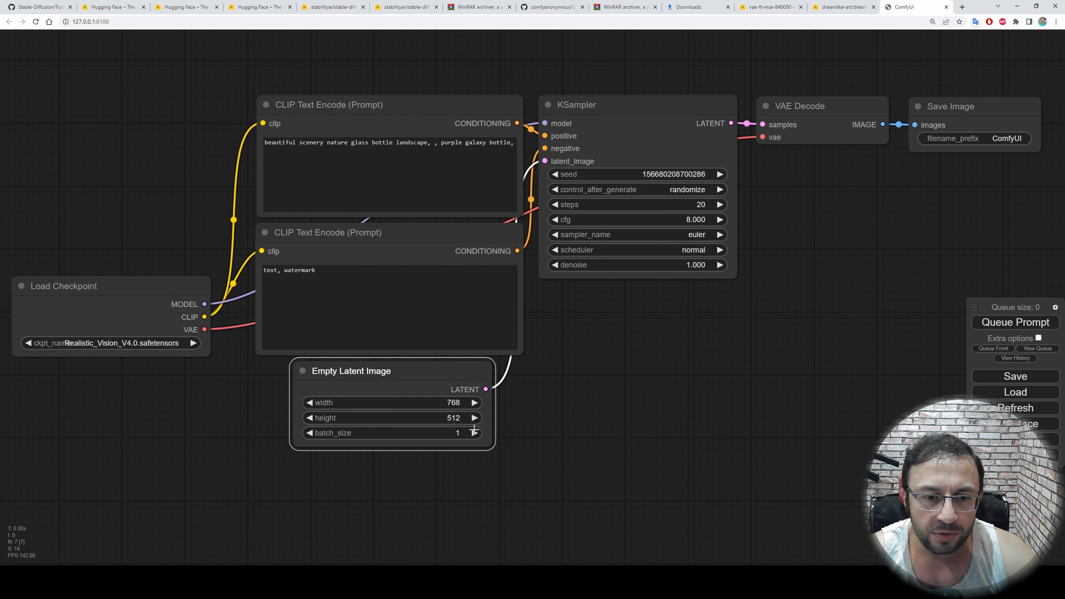
click(452, 421)
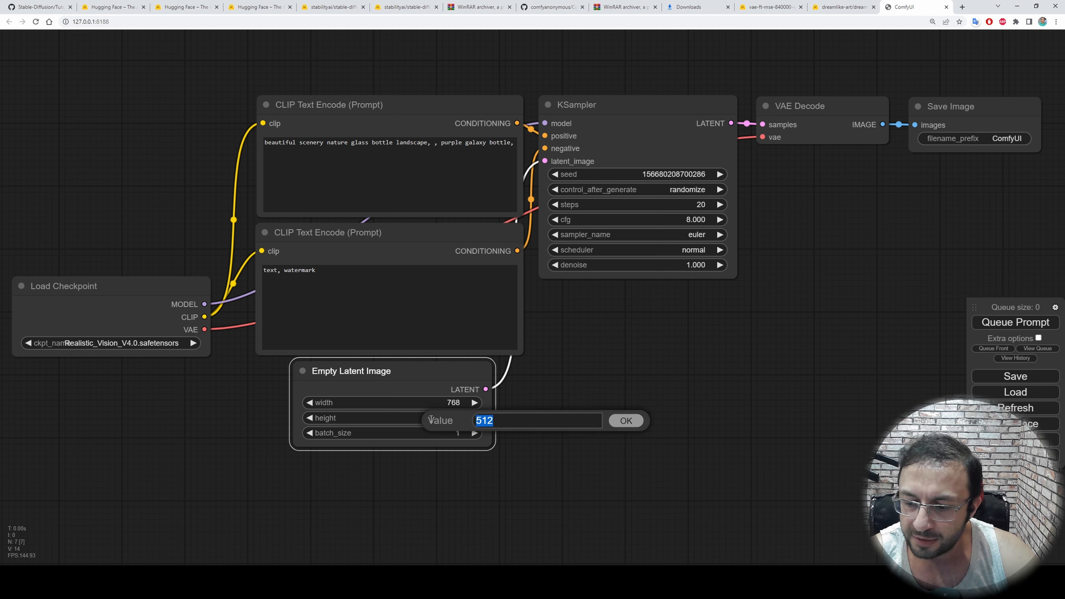
text(768)
click(624, 421)
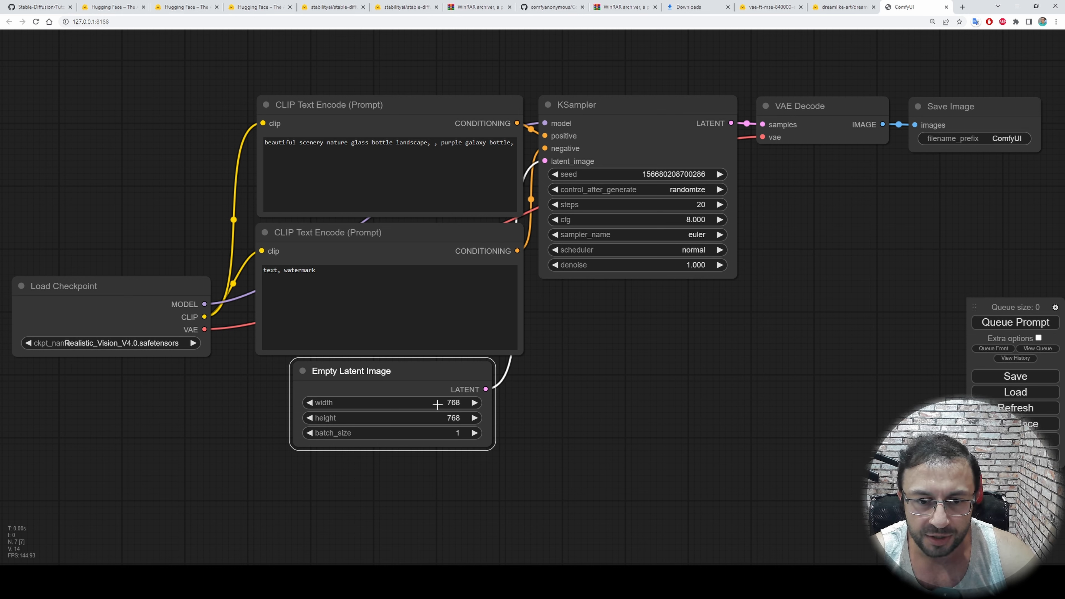
drag(391, 372, 390, 379)
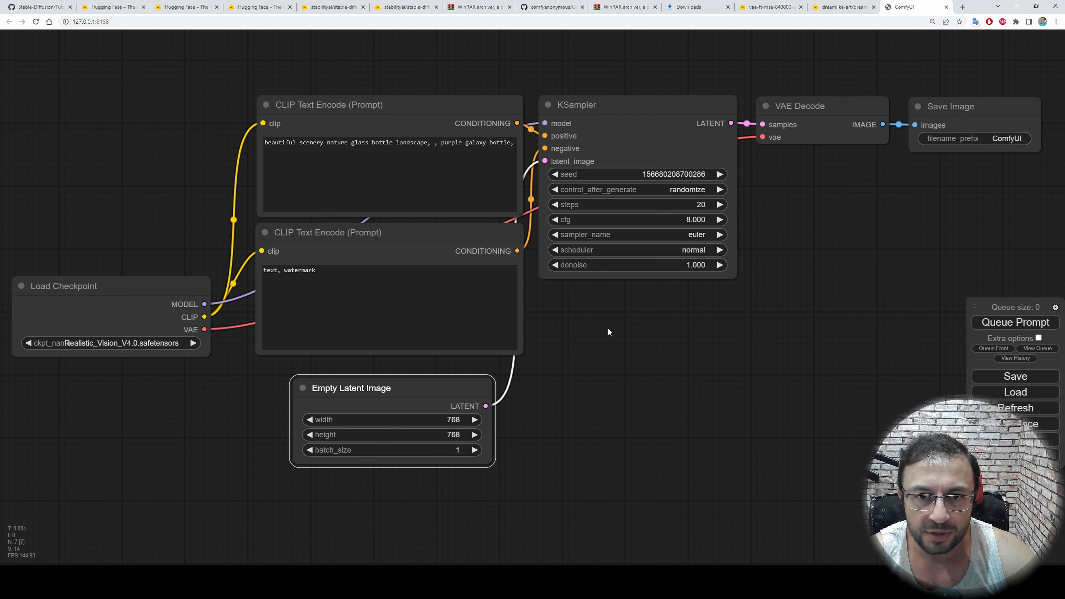
Set the KSampler cfg to 7 and its sampler_name to euler_ancestral
drag(608, 327, 528, 403)
click(456, 207)
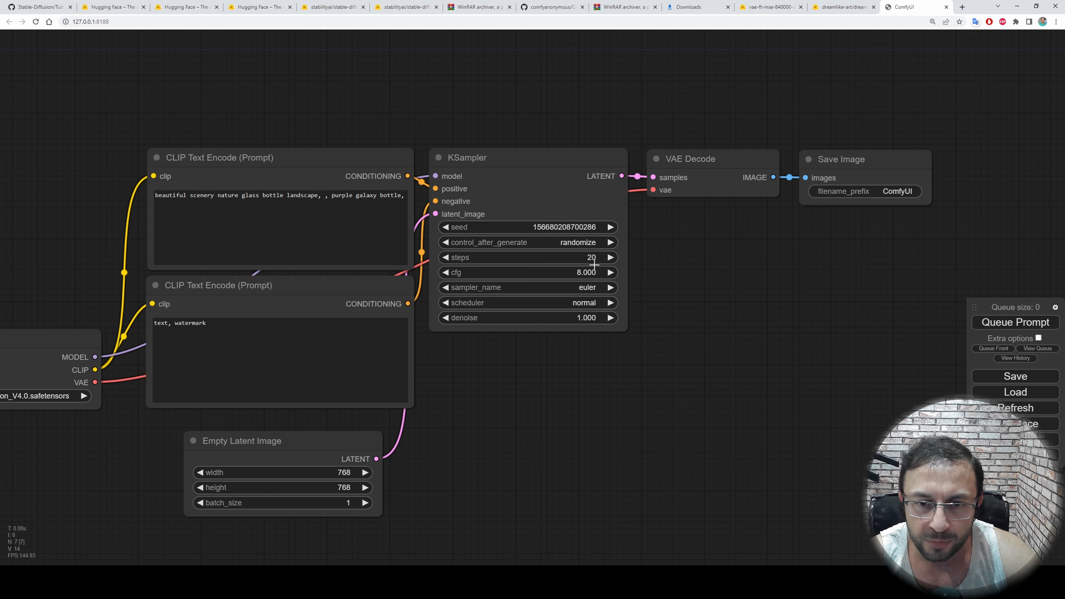
click(447, 272)
click(447, 272)
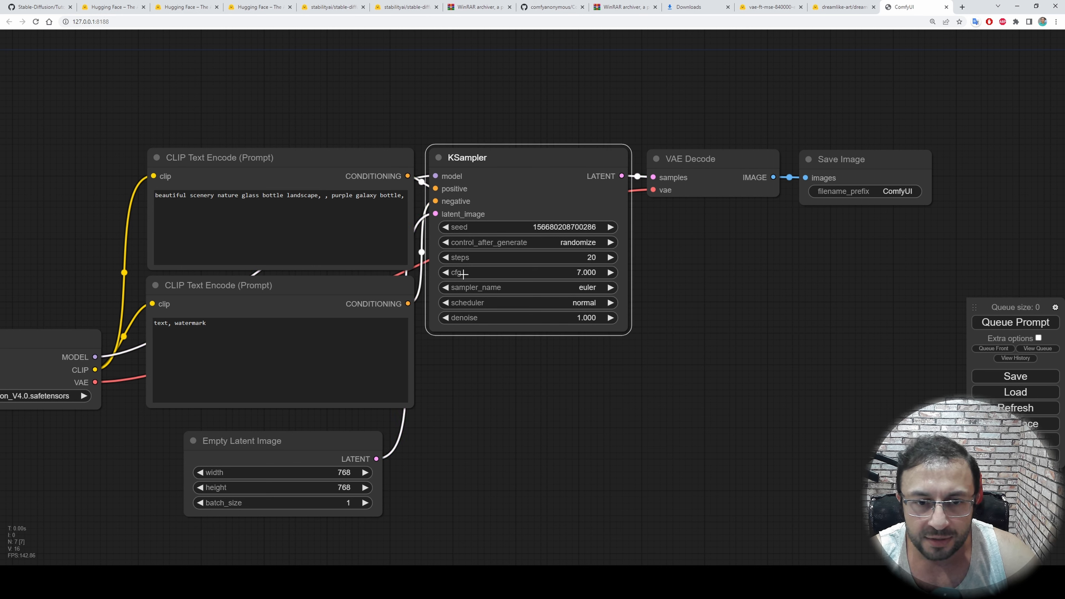
click(568, 289)
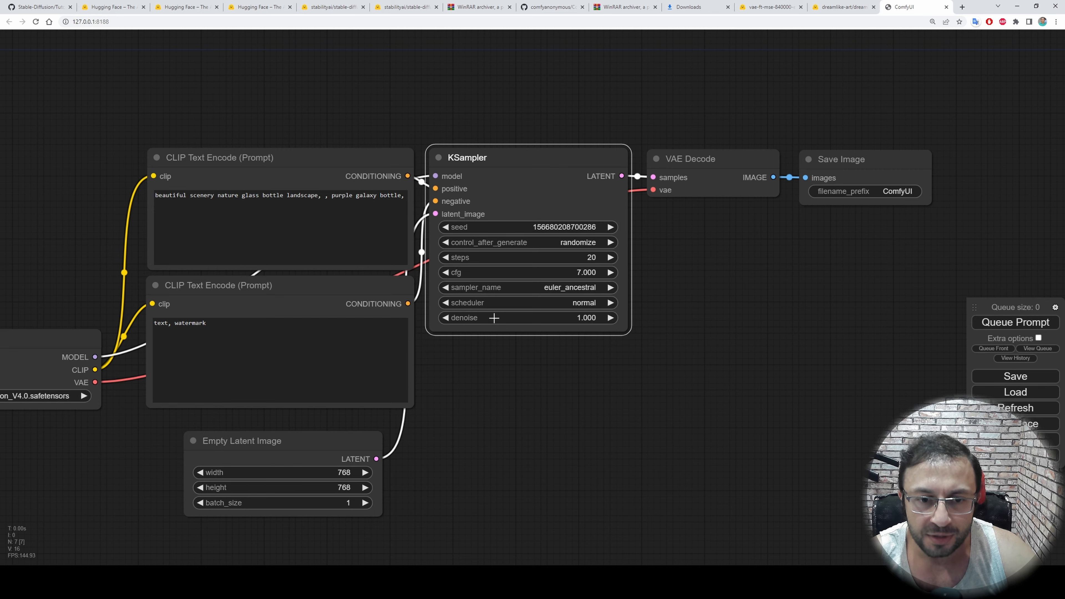
Move the Empty Latent Image node closer to the negative prompt and trace VAE Decode's vae link back to Load Checkpoint
drag(516, 375, 554, 375)
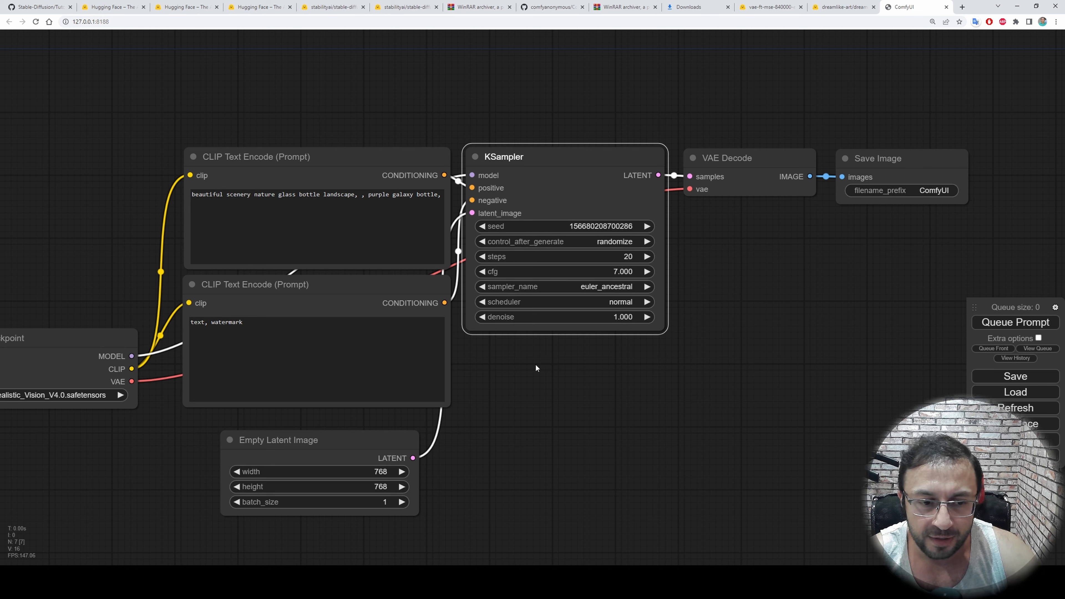
drag(325, 437, 326, 427)
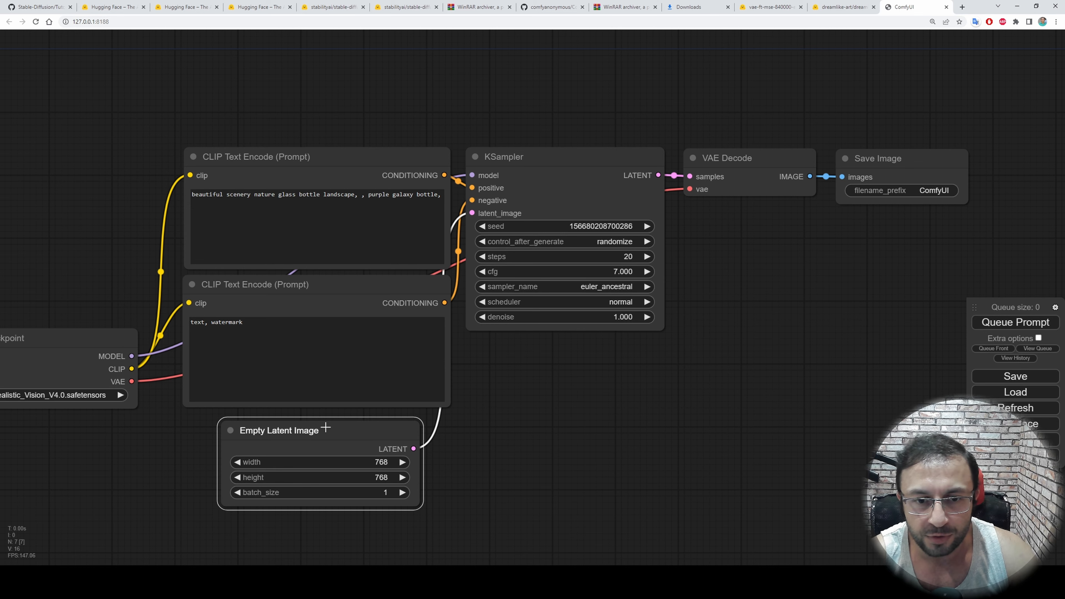
drag(544, 382, 443, 400)
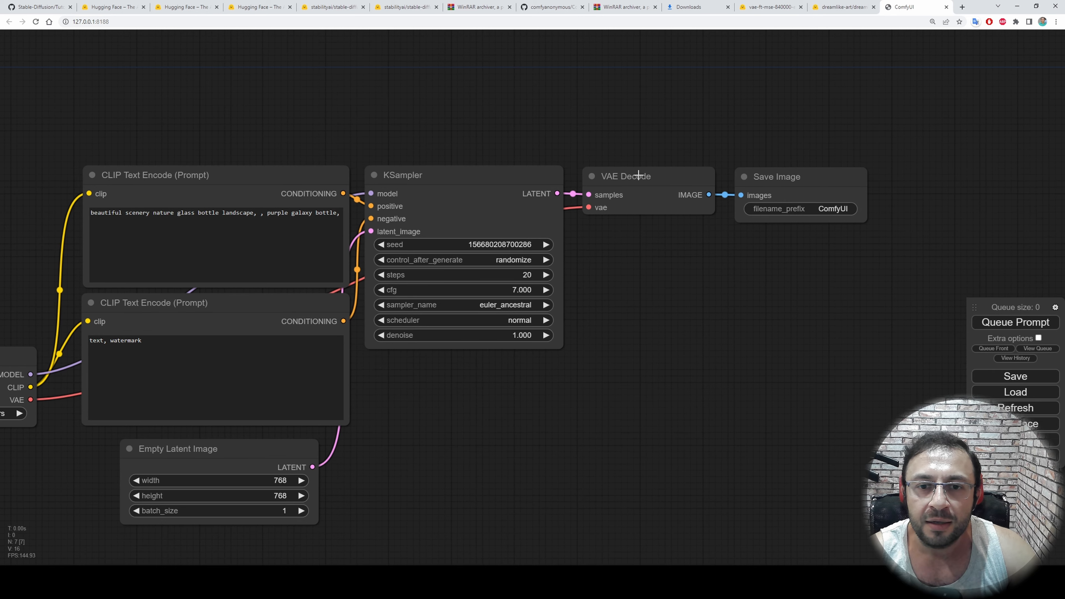
click(647, 197)
drag(648, 282, 885, 243)
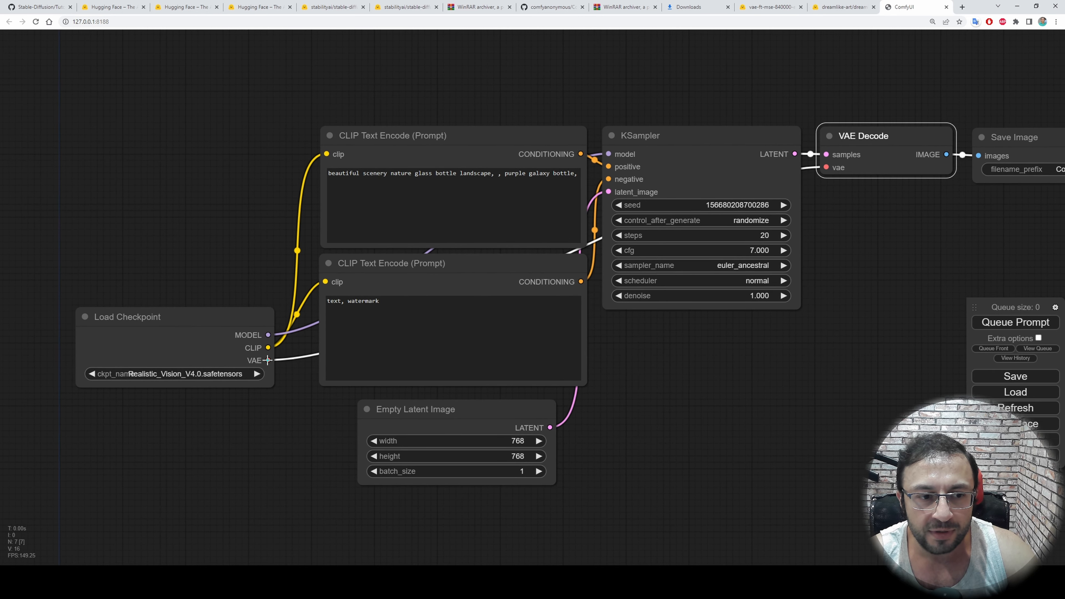
Add a Load VAE loader node below the KSampler, using vae-ft-mse-840000-ema-pruned.ckpt
drag(841, 373, 731, 335)
right_click(613, 327)
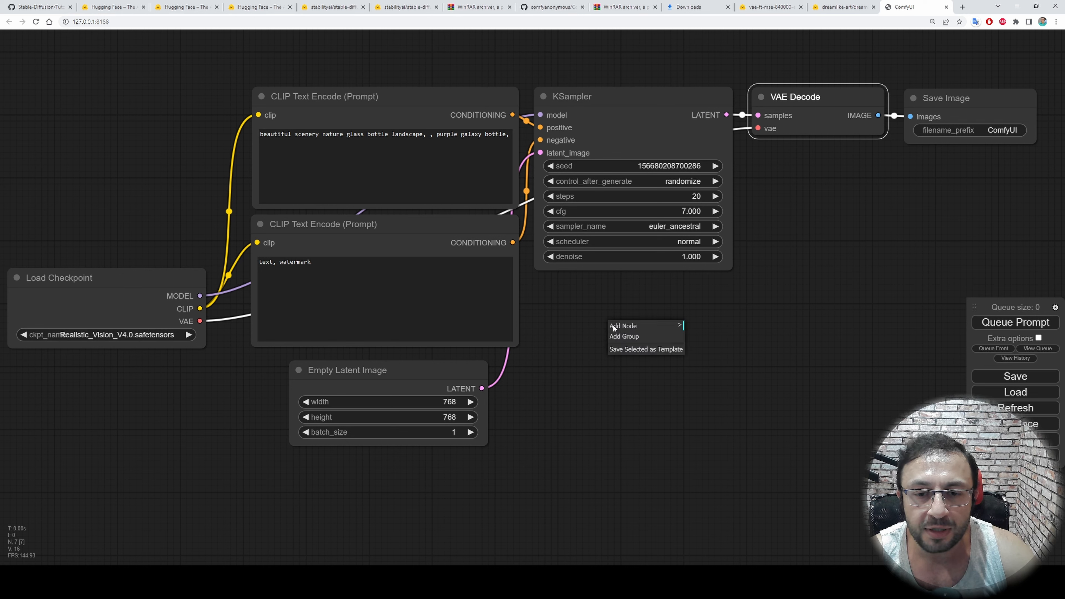
click(627, 327)
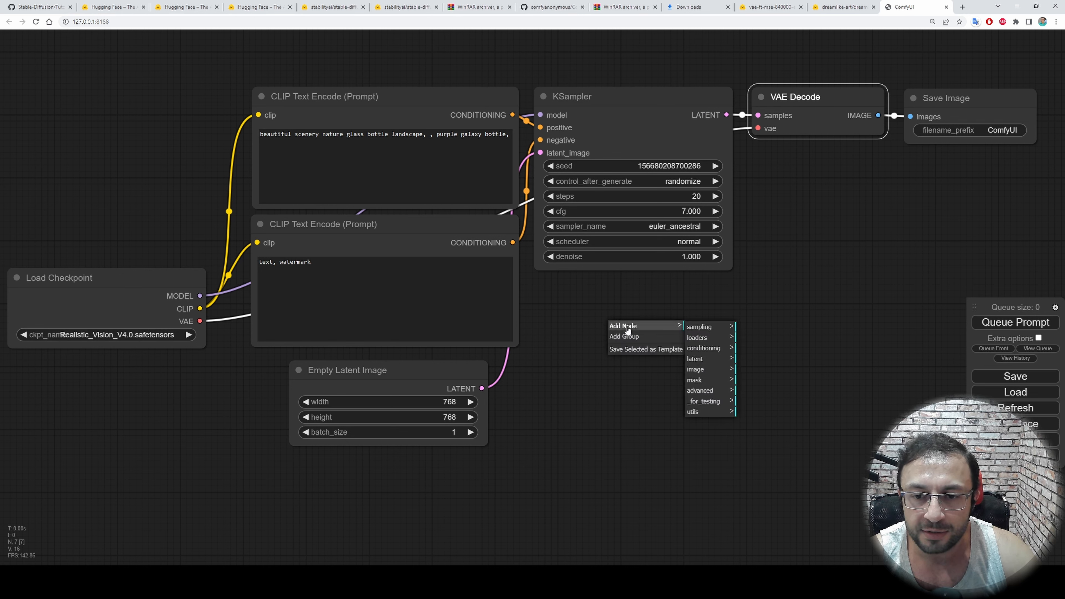
click(710, 349)
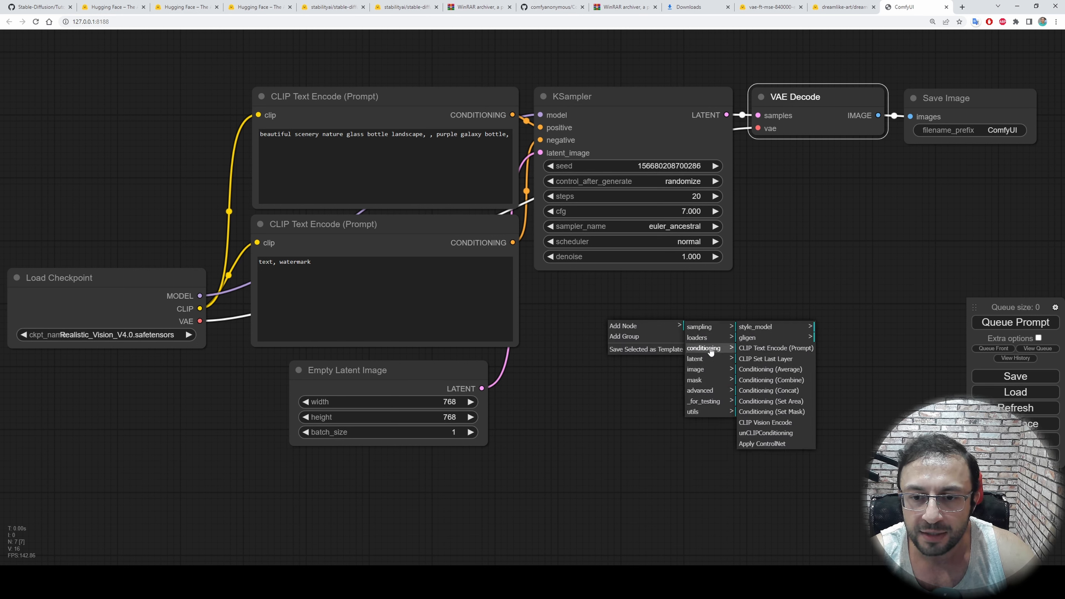
click(703, 338)
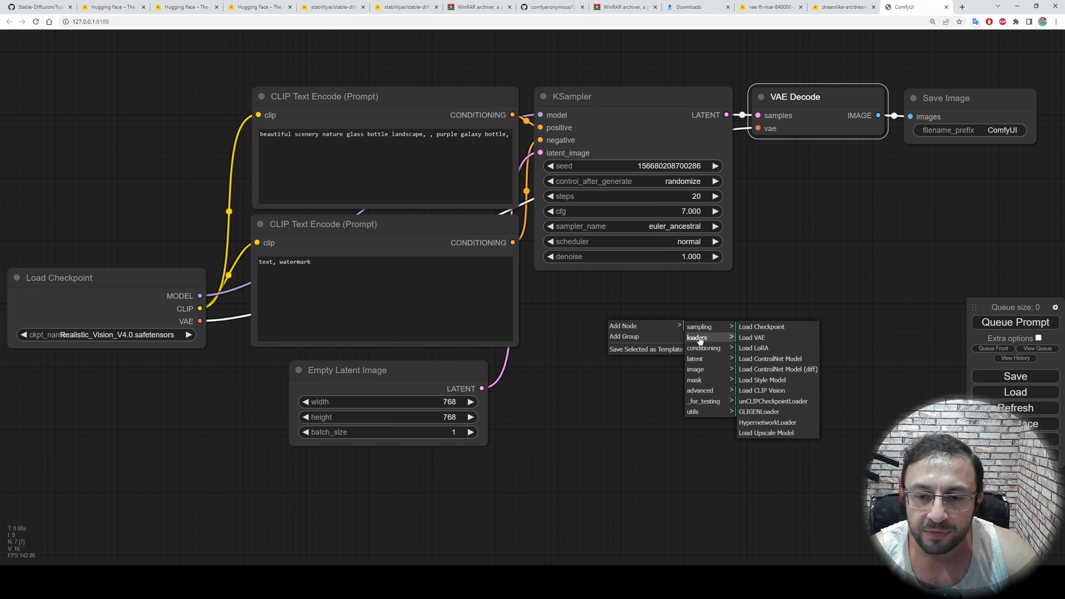
click(772, 340)
click(748, 352)
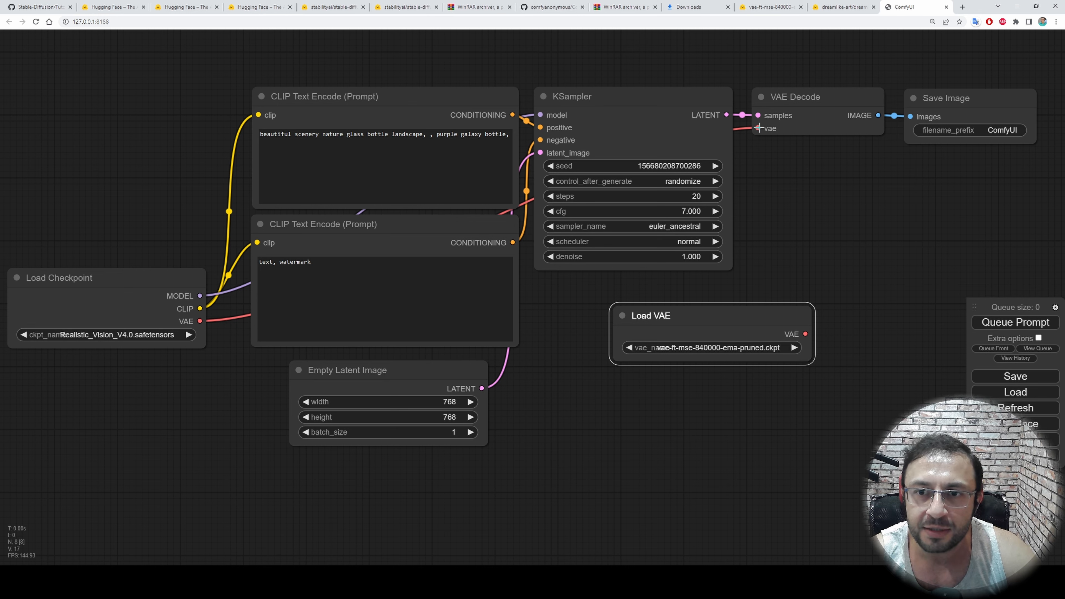
Connect the Load VAE output to VAE Decode's vae input and position the Load VAE node directly beneath the KSampler
drag(758, 128, 803, 335)
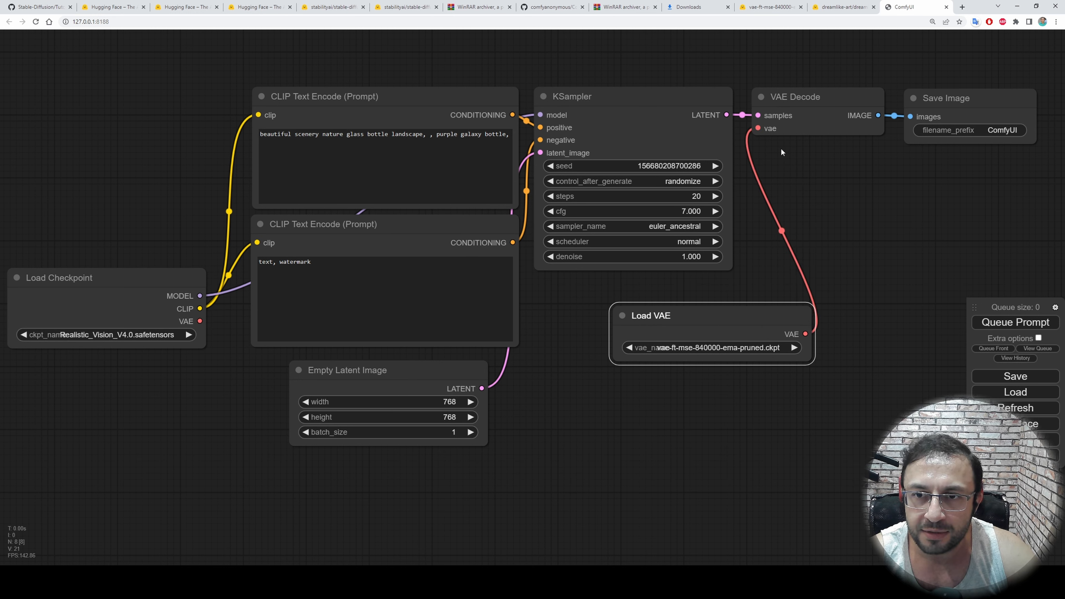
drag(693, 321, 644, 318)
drag(843, 246, 863, 256)
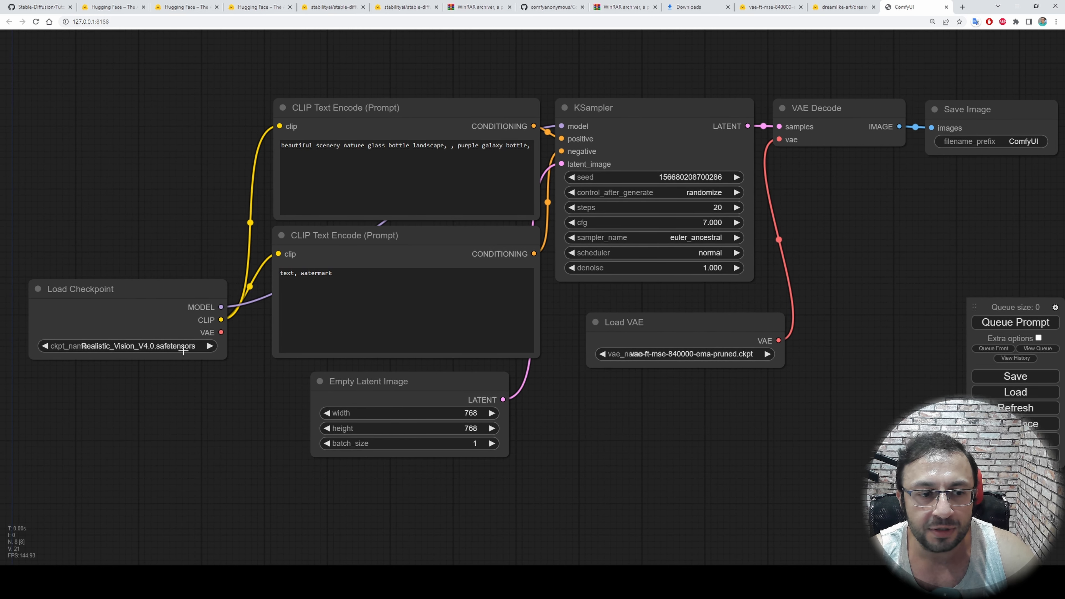
drag(855, 287, 843, 311)
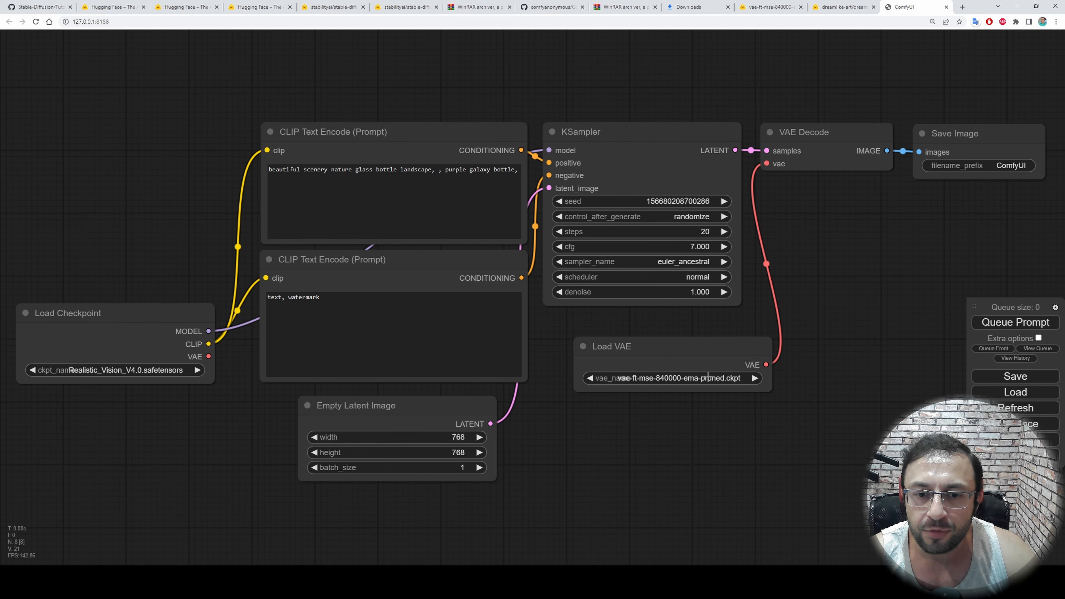
drag(640, 348, 616, 340)
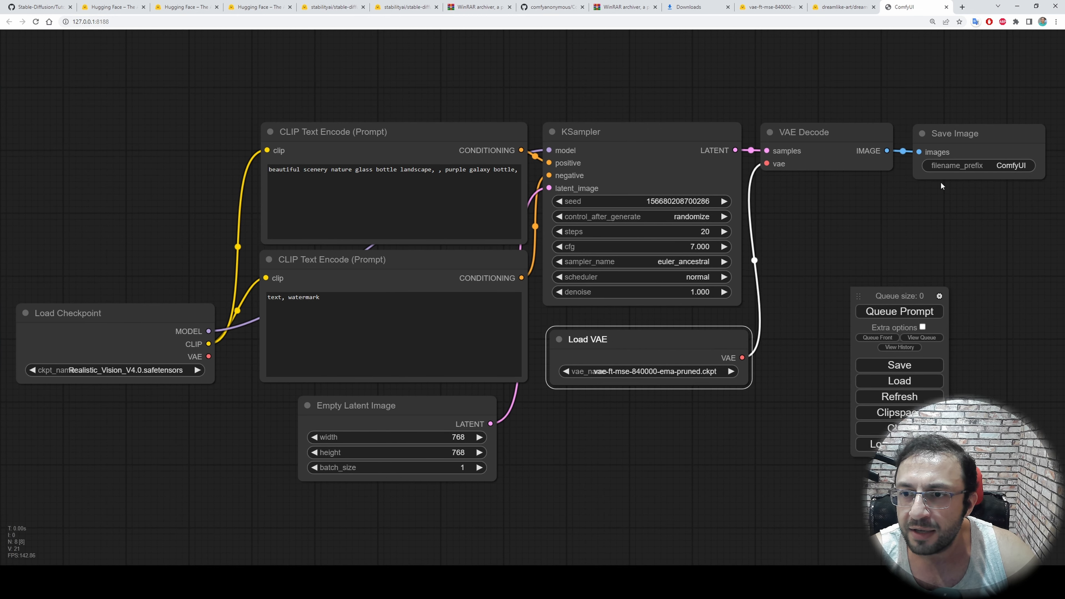
Enlarge the Save Image node to make room for a preview and move the floating queue controls below it
drag(969, 216, 808, 222)
click(850, 155)
drag(888, 188, 993, 286)
drag(884, 296, 844, 313)
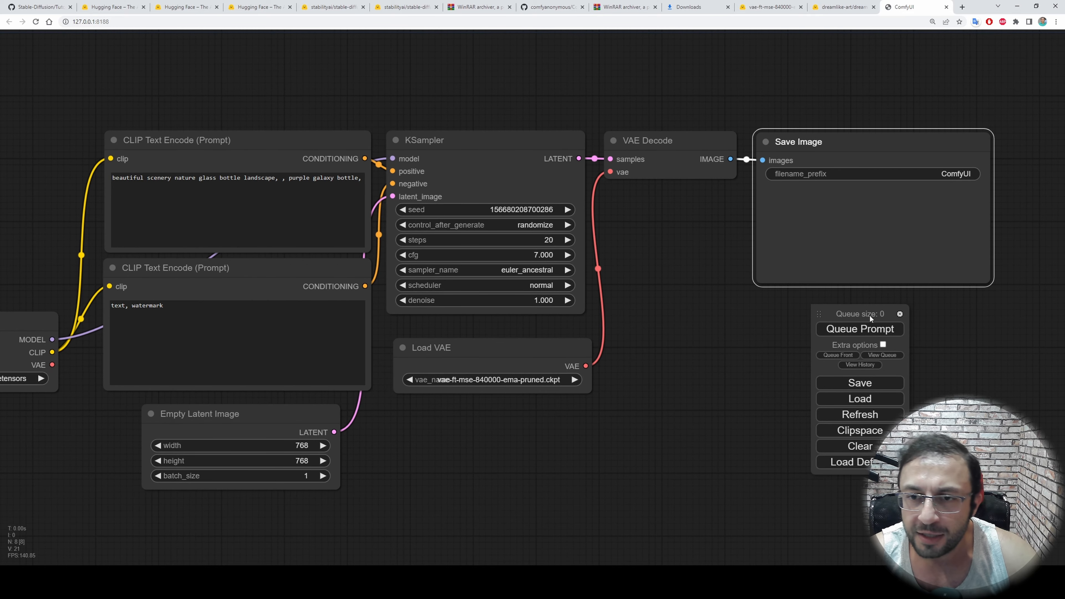
Set the Save Image node's filename prefix to realistic_vision
click(953, 173)
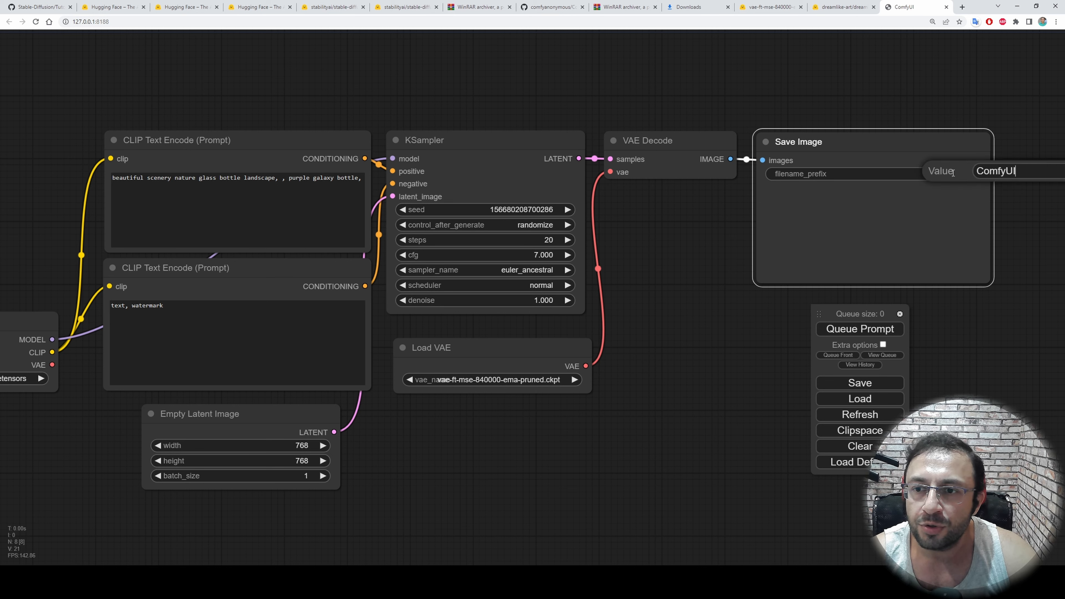
double_click(996, 170)
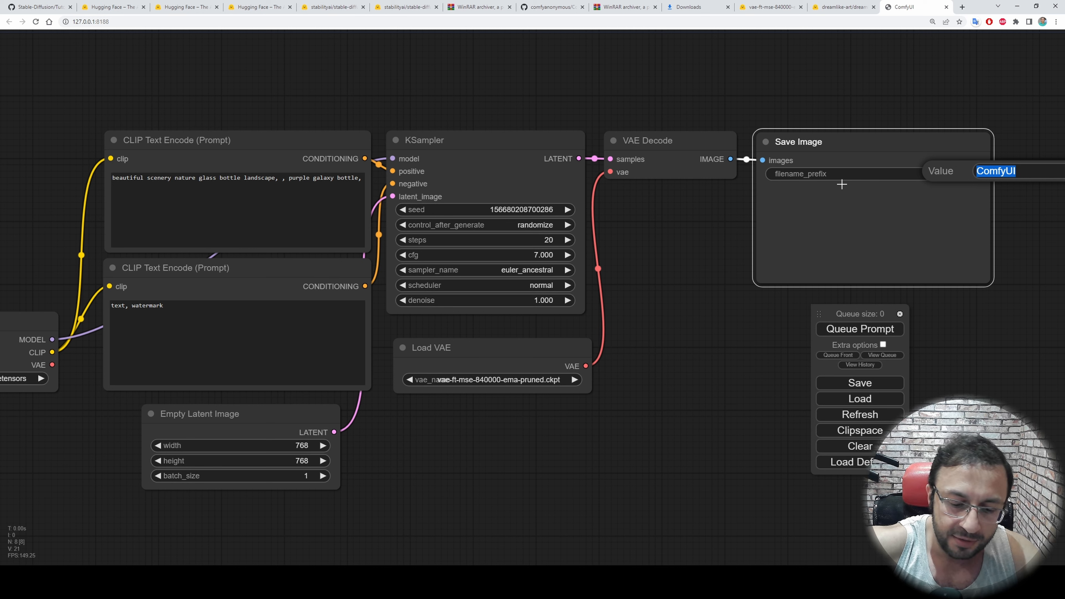
text(realistic_v)
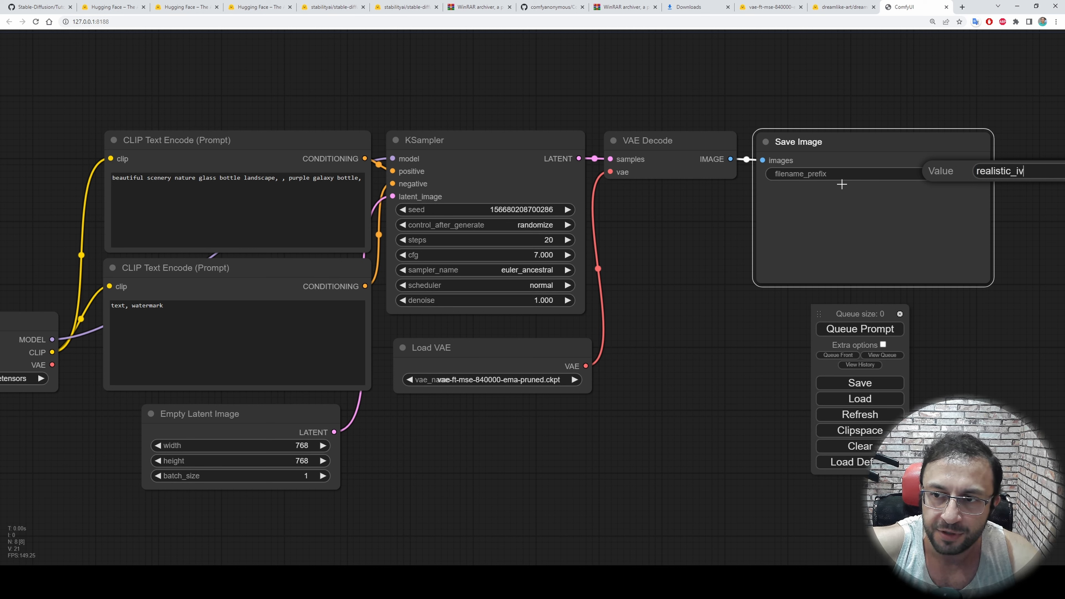
text(ision)
key(Return)
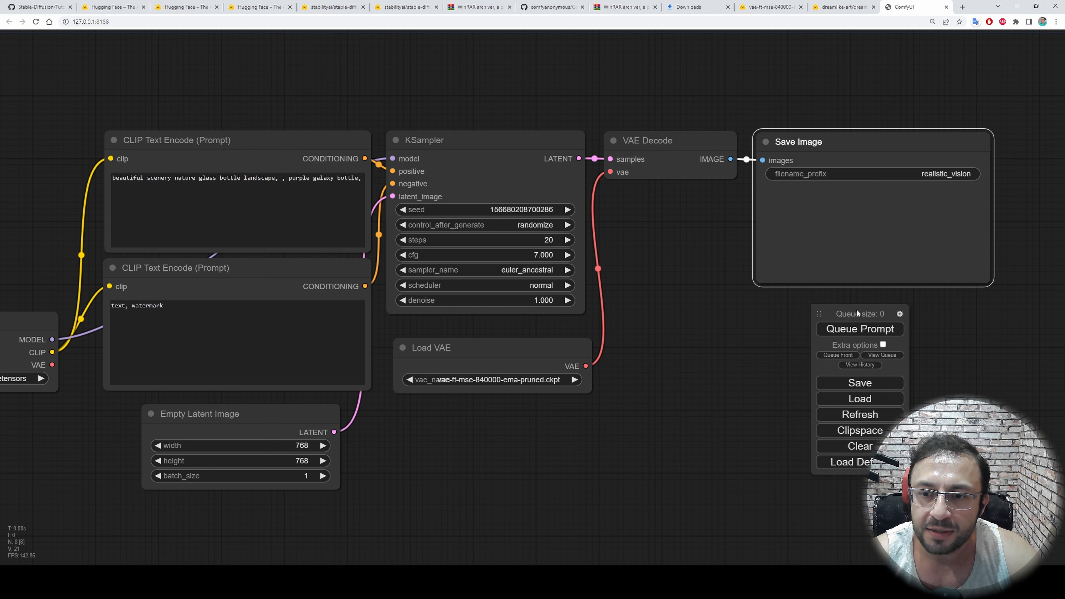
Move the floating queue controls beneath the VAE Decode node and queue the workflow for generation
drag(849, 314, 794, 324)
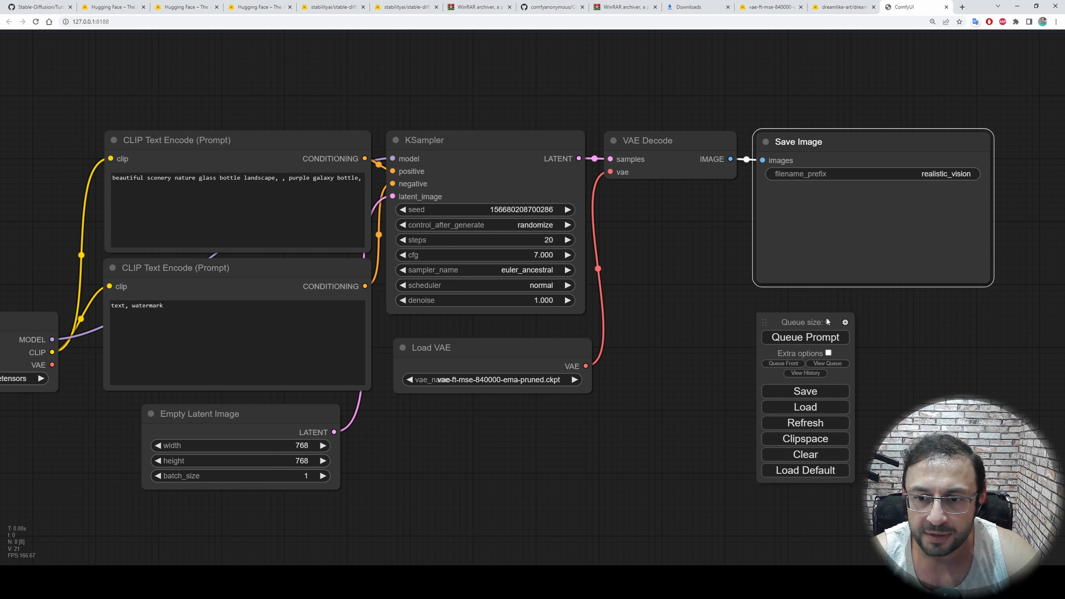
drag(826, 319, 680, 301)
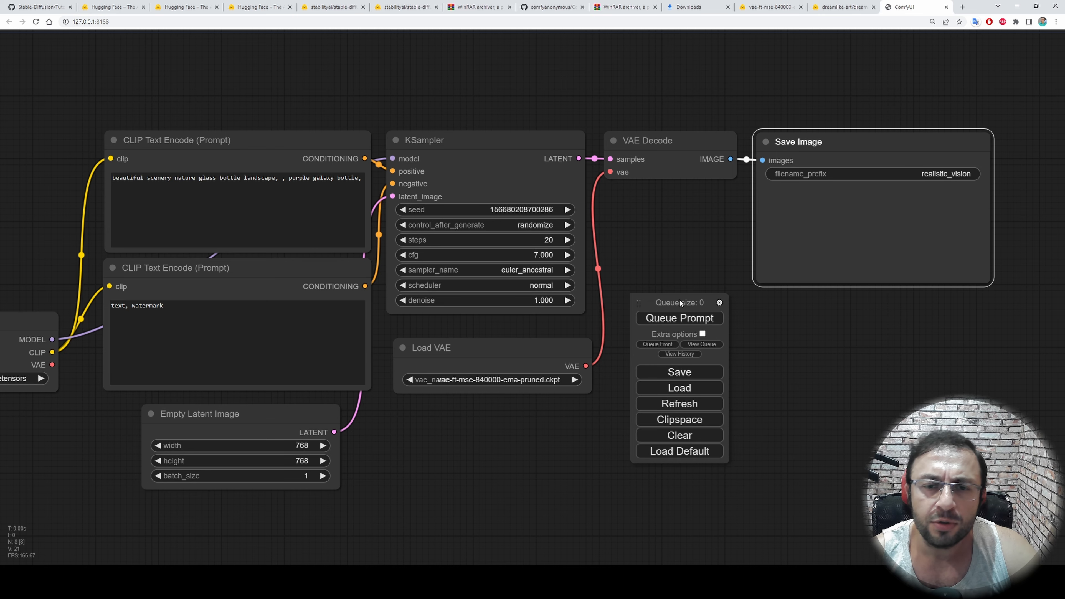
drag(643, 230, 689, 214)
drag(675, 301, 711, 295)
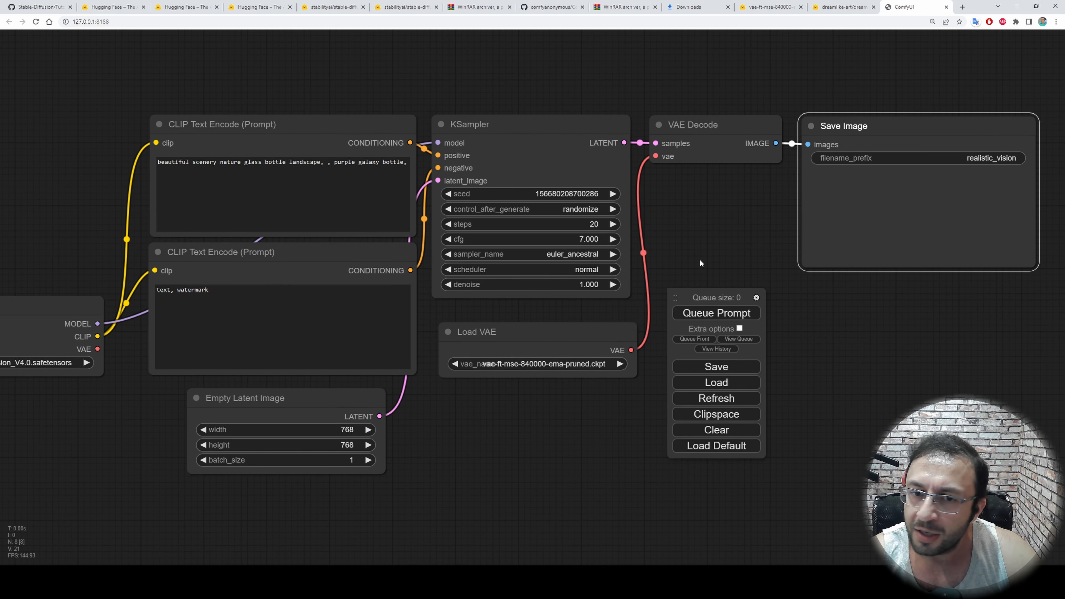
click(716, 313)
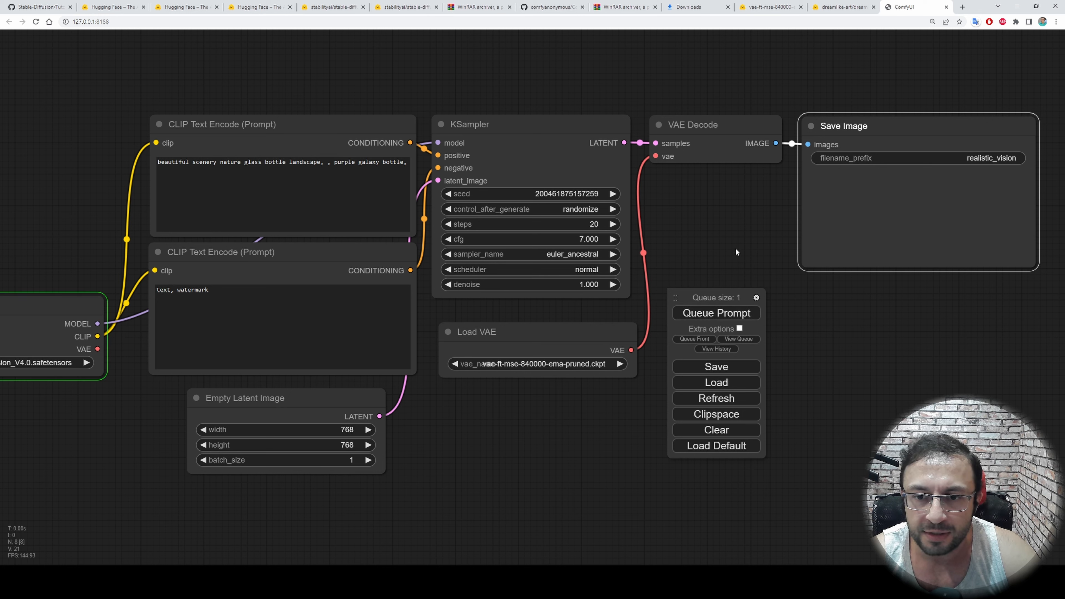
Set the Empty Latent Image batch size to 4 and queue another generation
click(368, 460)
click(369, 460)
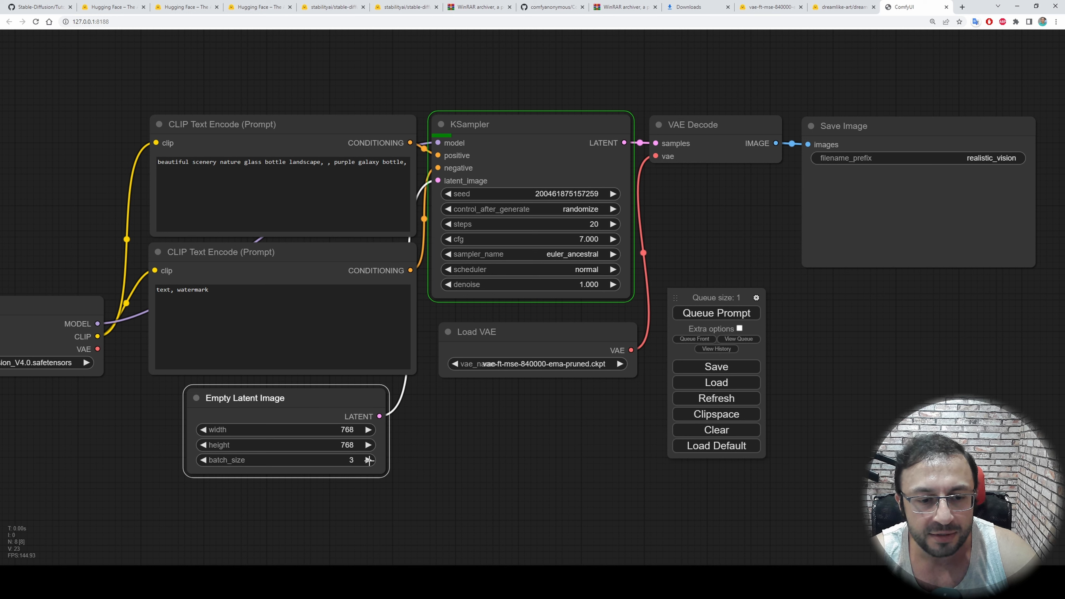
click(369, 460)
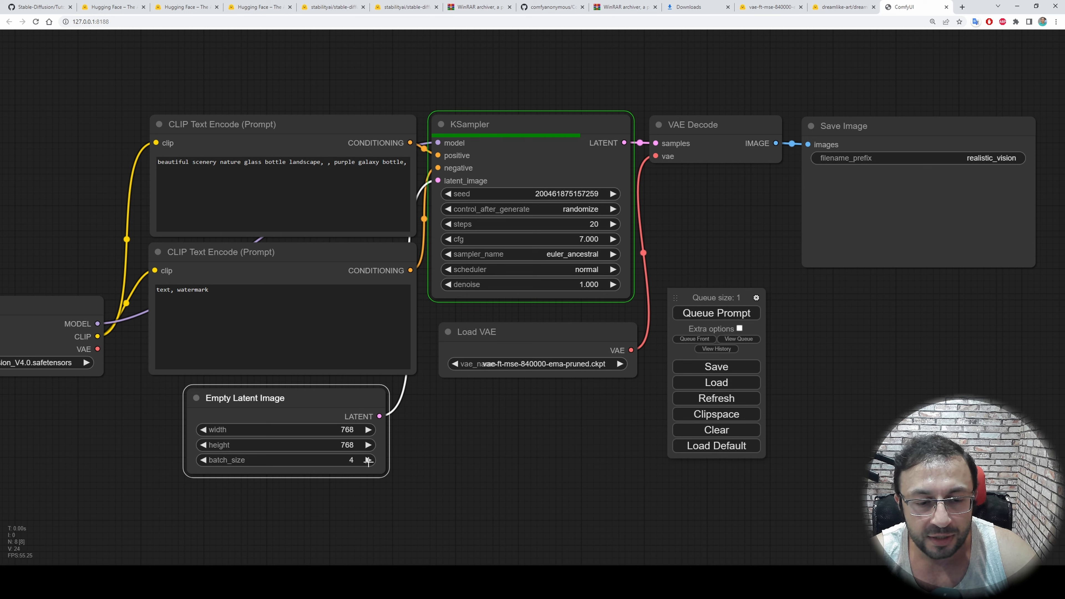
click(709, 319)
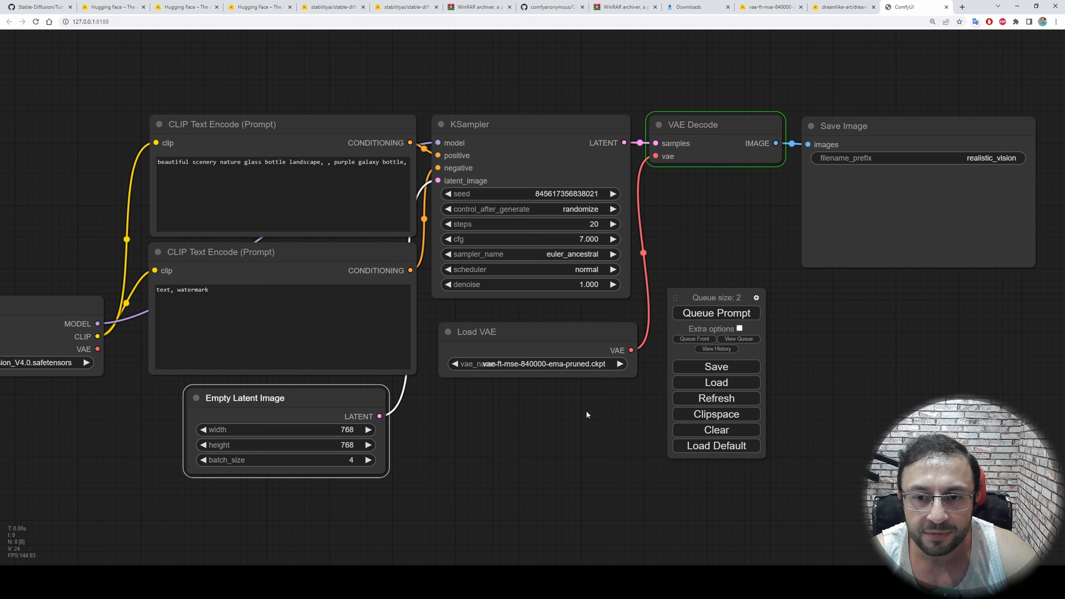
Change the KSampler's sampler to heun and queue a generation with it
drag(575, 413, 608, 414)
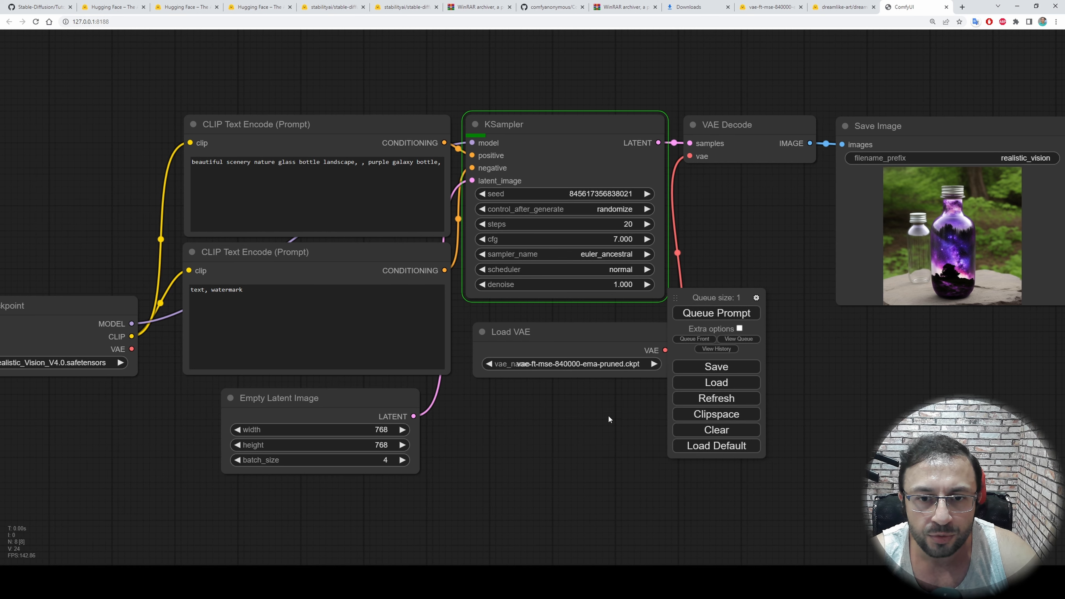
drag(707, 228, 649, 229)
click(584, 255)
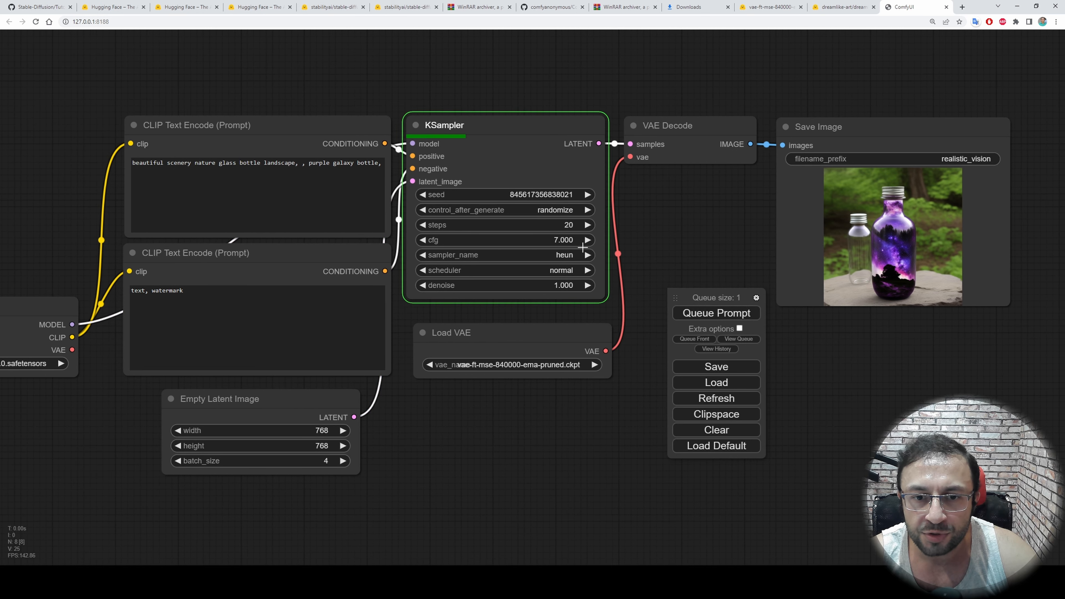
click(691, 312)
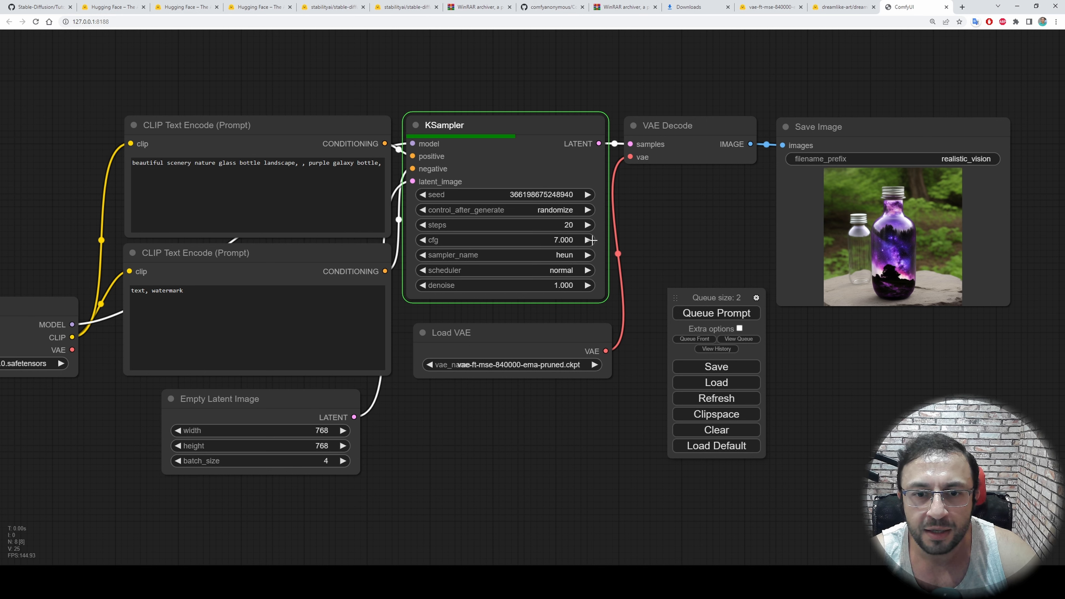
Queue one generation with the KSampler cfg at 7.5 and another with its steps set to 25
click(588, 240)
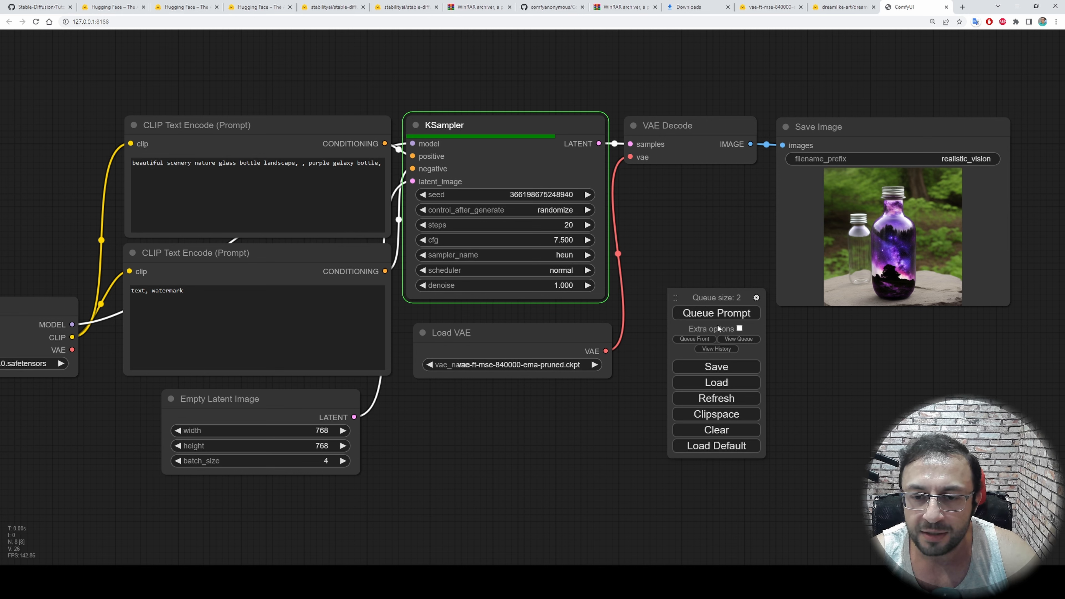
click(732, 314)
click(588, 226)
click(588, 226)
click(587, 226)
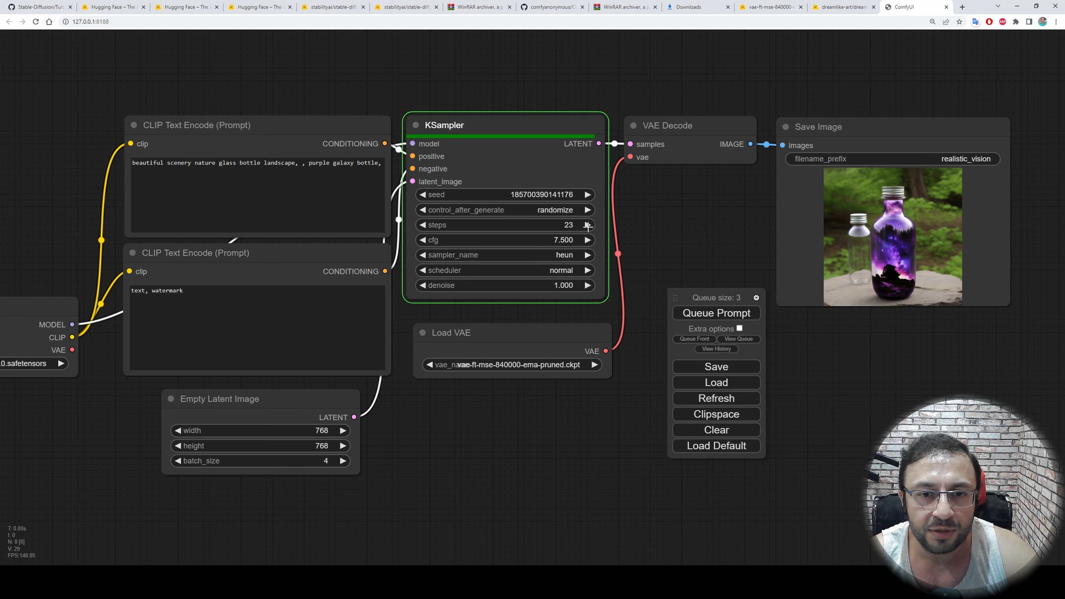
click(588, 226)
click(588, 226)
click(700, 315)
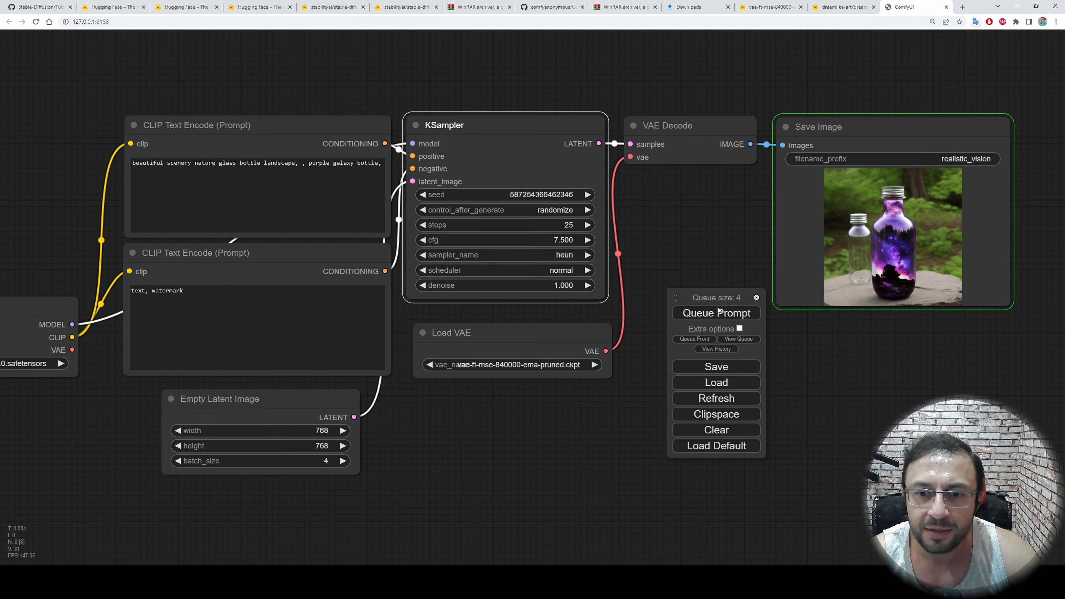
Show the list of running and pending queue jobs and shift the floating controls upward to fit it
drag(718, 307, 689, 286)
click(713, 318)
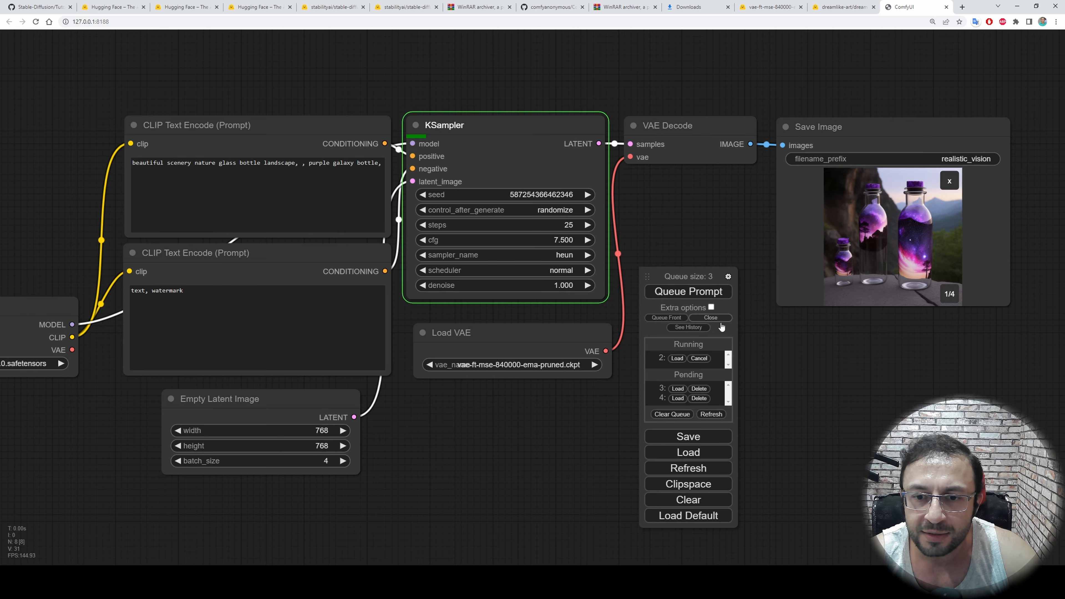
drag(675, 276, 682, 232)
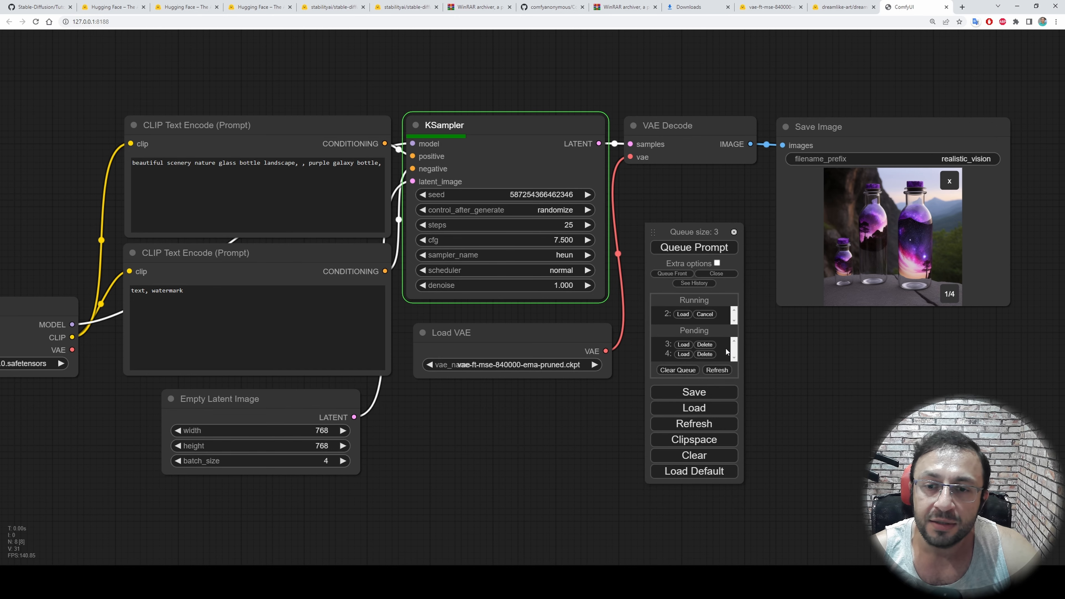
Replace the positive prompt with "fast car" and queue the generation
mouse_move(567, 442)
mouse_down()
mouse_move(611, 444)
mouse_move(588, 440)
mouse_up()
click(334, 169)
key(ctrl+a)
text(fast car)
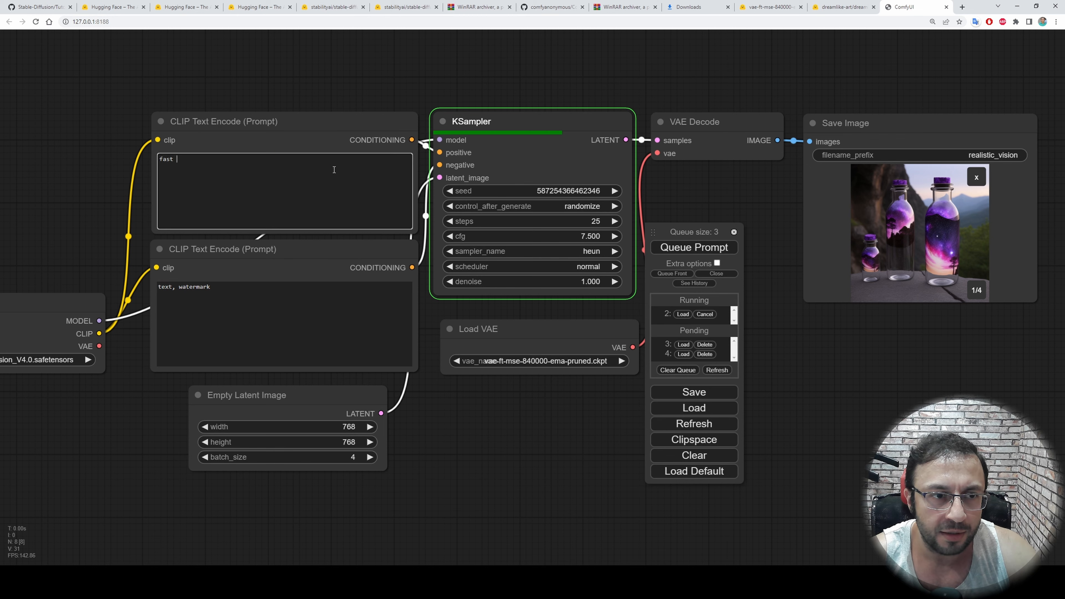
click(687, 248)
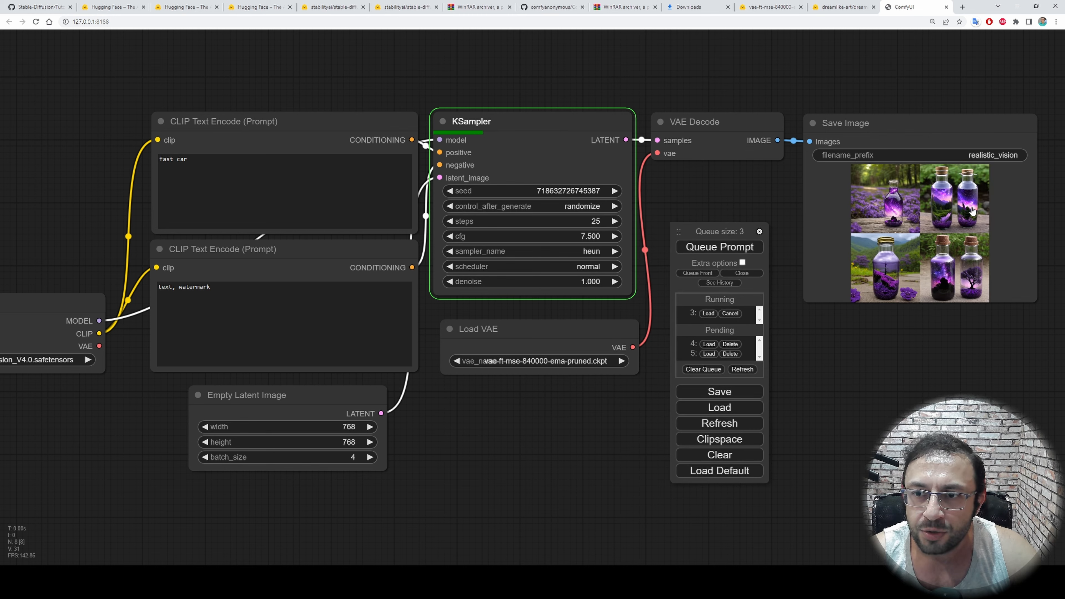
Move the queue controls clear of the Save Image node and enlarge that node for a bigger image preview
drag(988, 353, 724, 281)
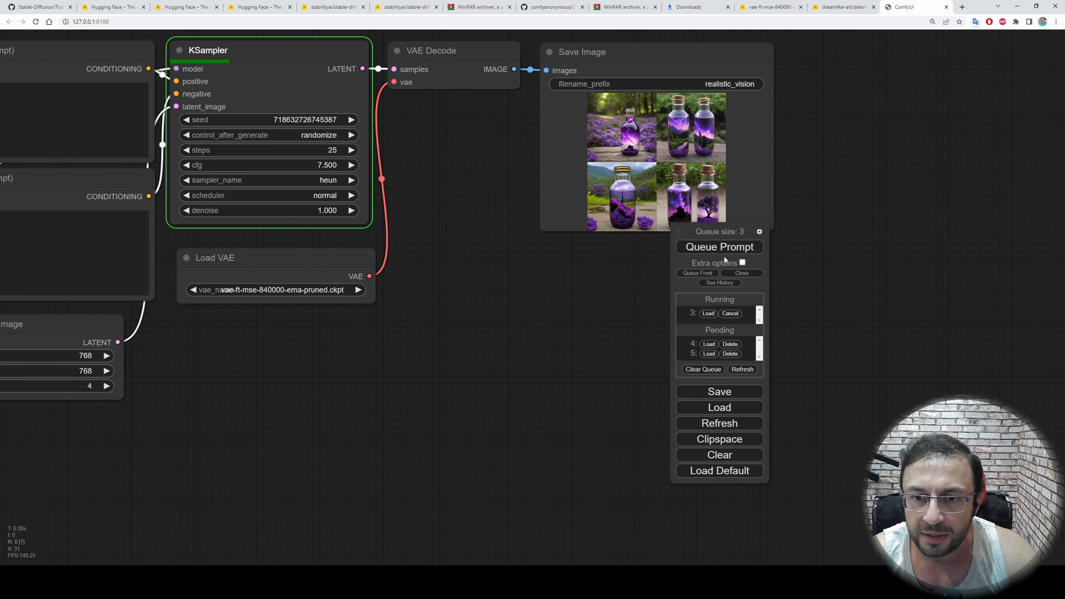
drag(678, 232, 431, 260)
click(750, 212)
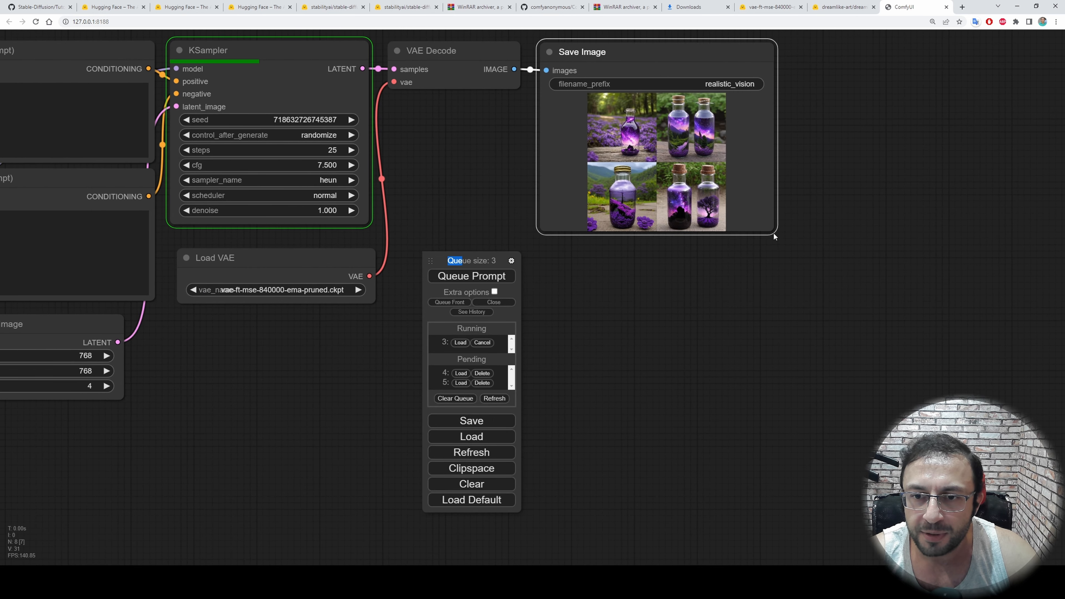
drag(774, 235, 1035, 510)
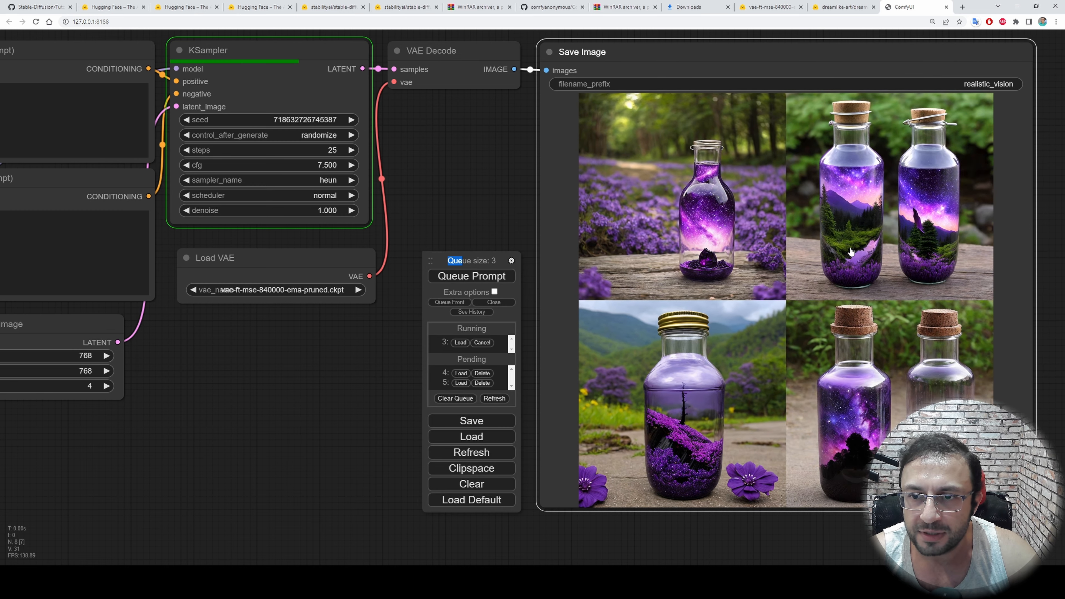
Examine the generated bottle images and the job progress across the workflow, both close up and as an overview
scroll(708, 319, down, 4)
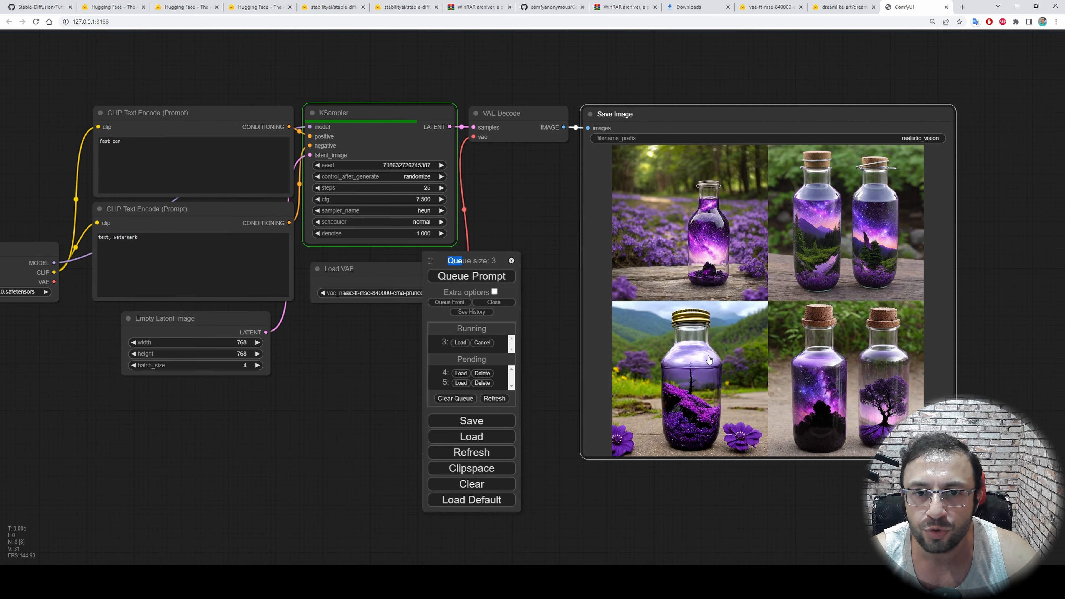
scroll(698, 313, up, 4)
drag(452, 125, 488, 152)
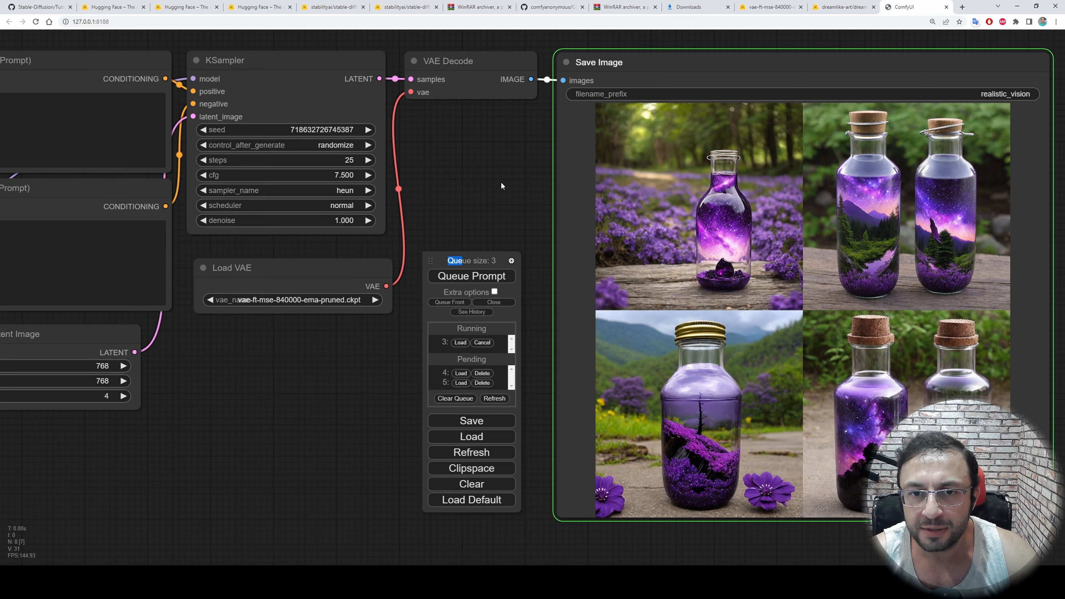
scroll(499, 197, down, 3)
scroll(497, 209, up, 5)
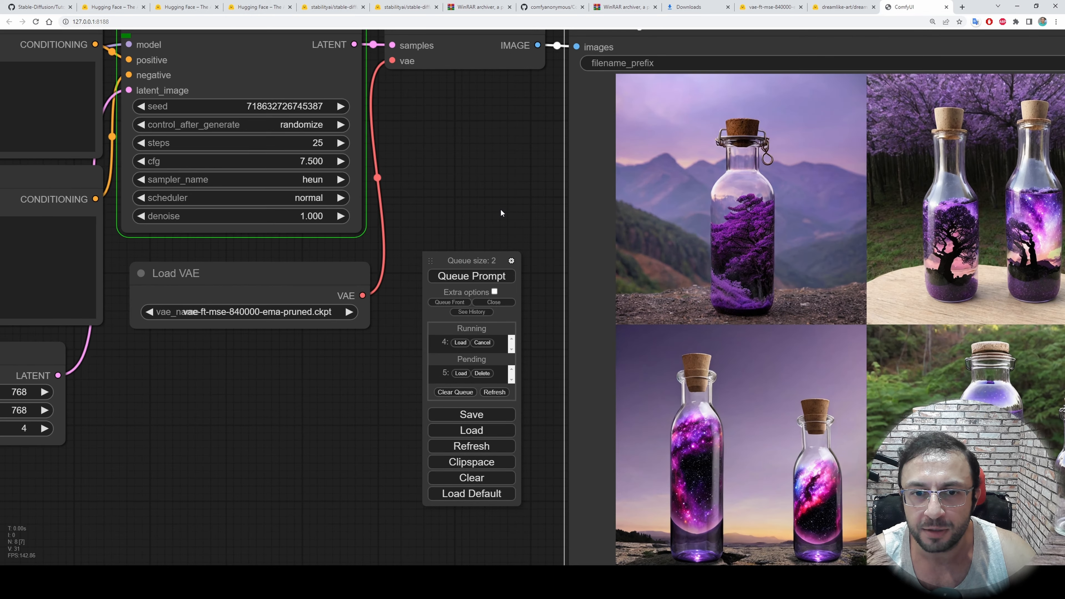
scroll(499, 202, down, 4)
scroll(488, 165, up, 2)
scroll(544, 222, down, 3)
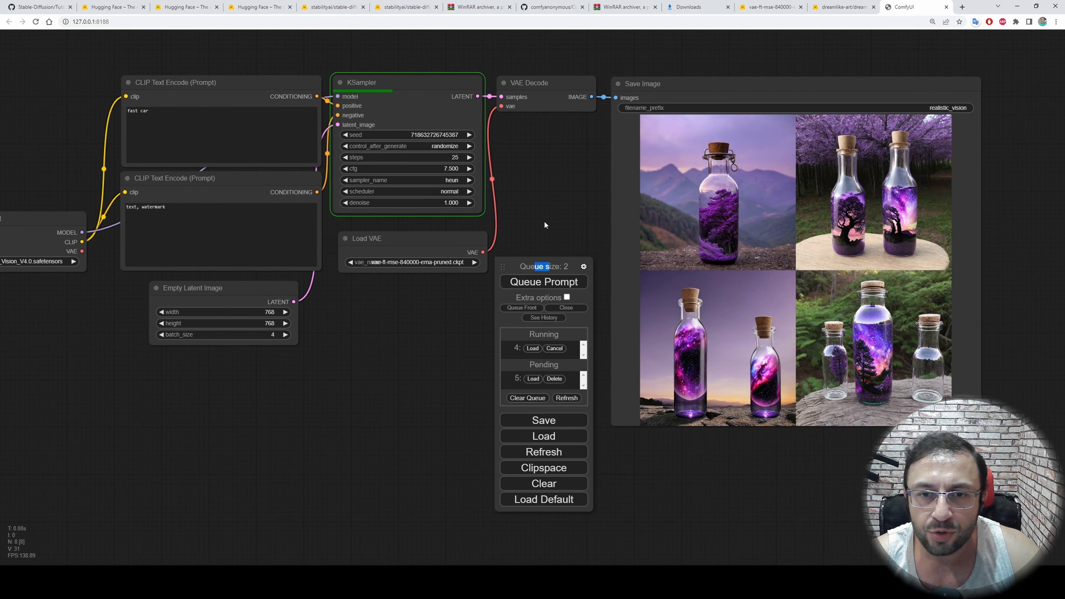
Save the workflow under the name "realistic vision" and put the Downloads folder window out of the way
click(547, 421)
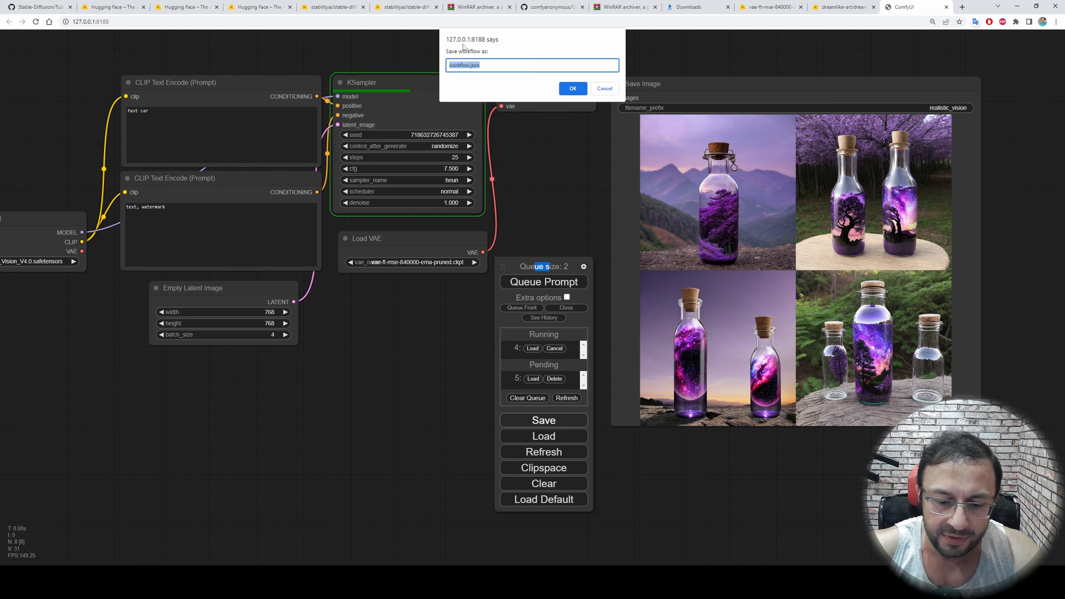
text(realistic)
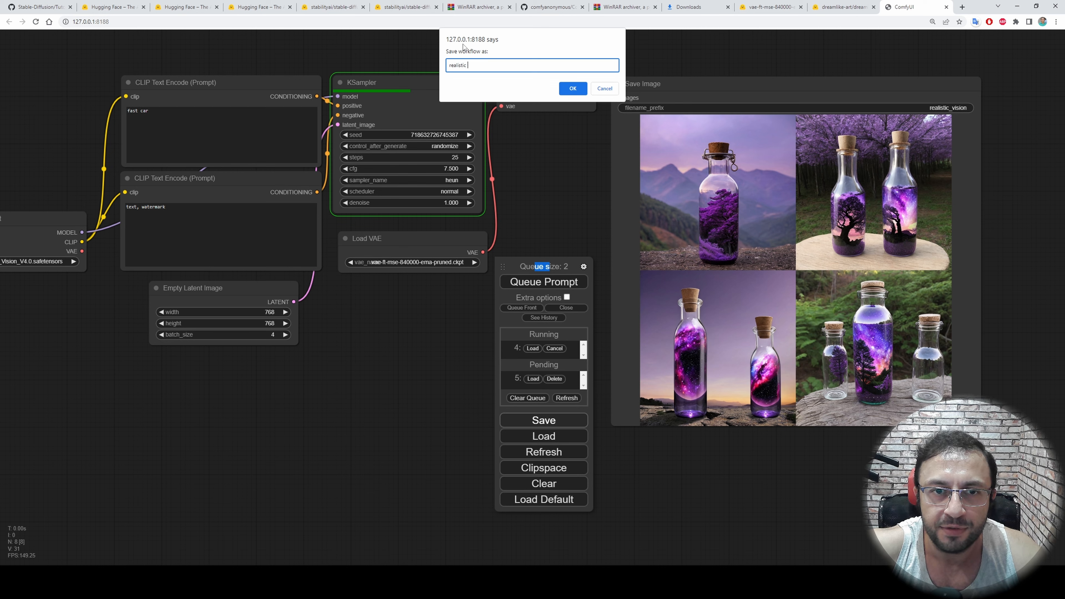
text( vision)
click(572, 88)
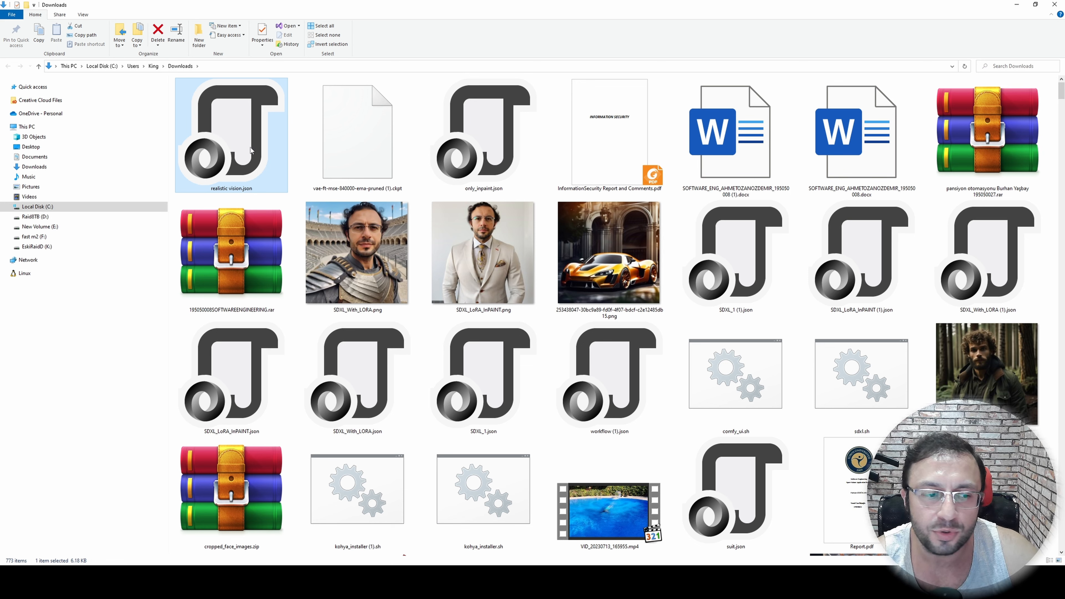
click(1016, 5)
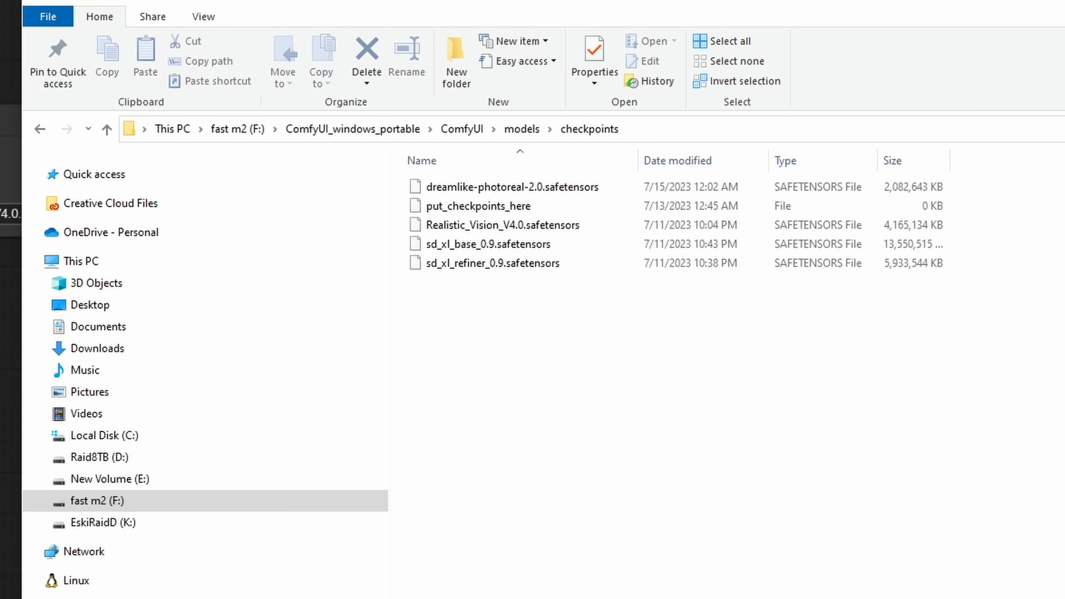
Open the output folder inside ComfyUI_windows_portable's ComfyUI folder and browse the saved realistic_vision images
click(361, 130)
double_click(470, 188)
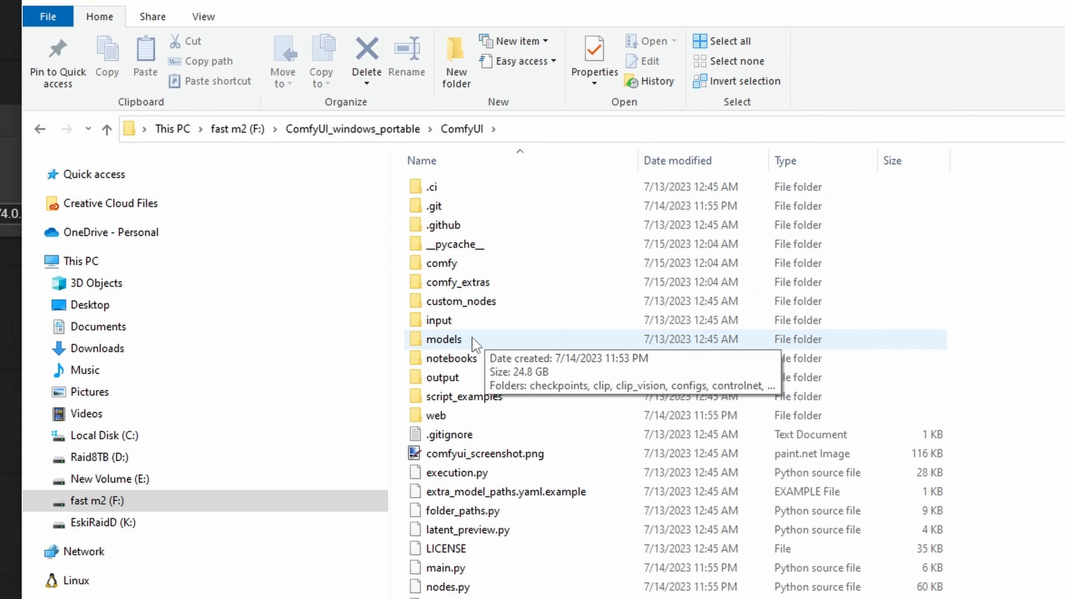
click(463, 379)
double_click(462, 379)
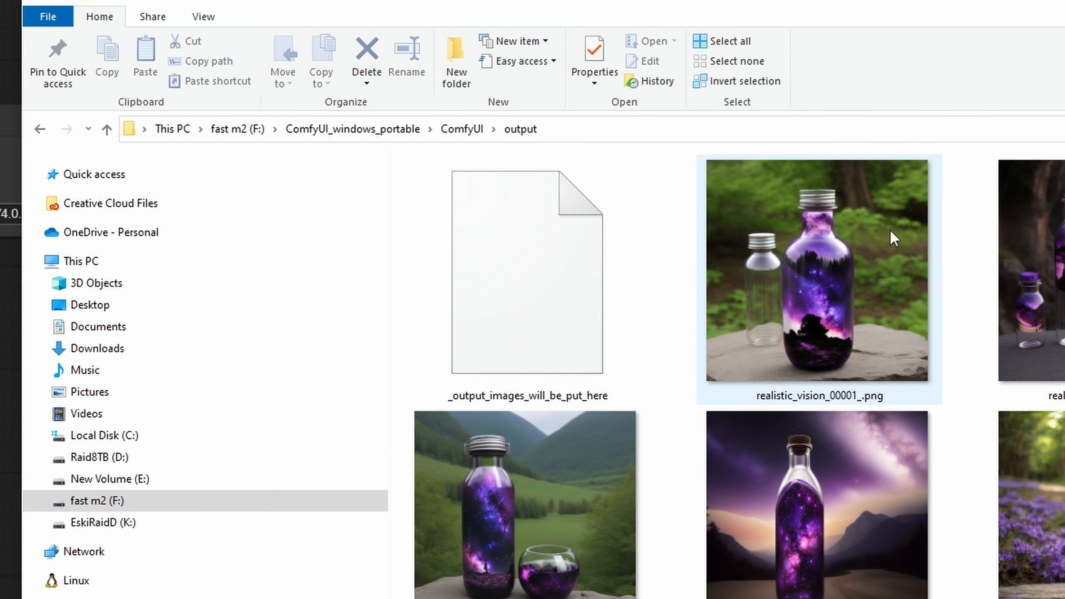
scroll(671, 374, down, 5)
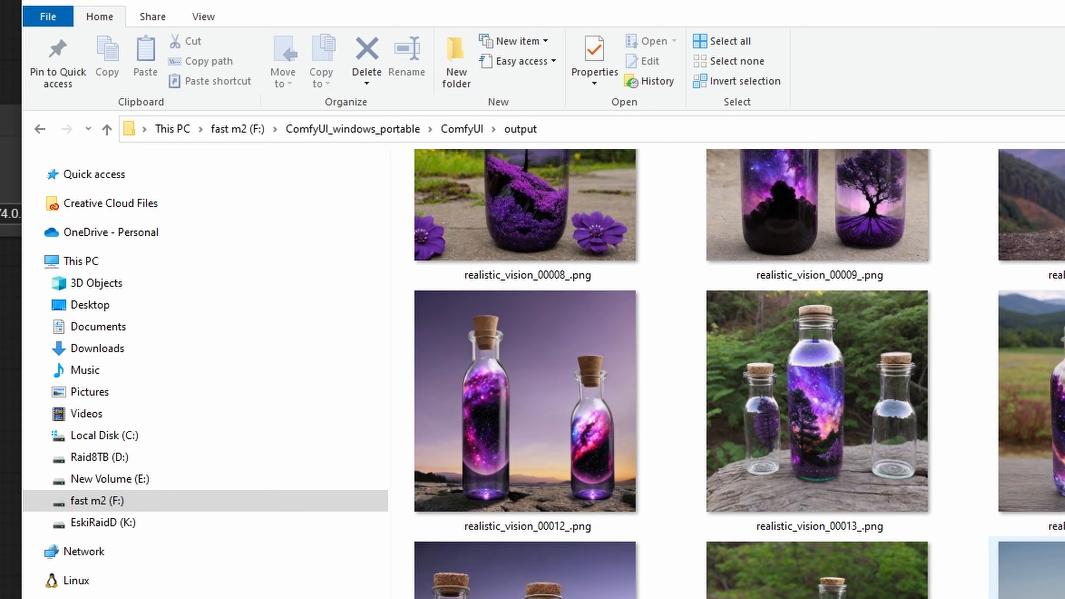
Look through the rest of the output folder, comparing the bottle images with the newest sports car images
scroll(670, 373, down, 3)
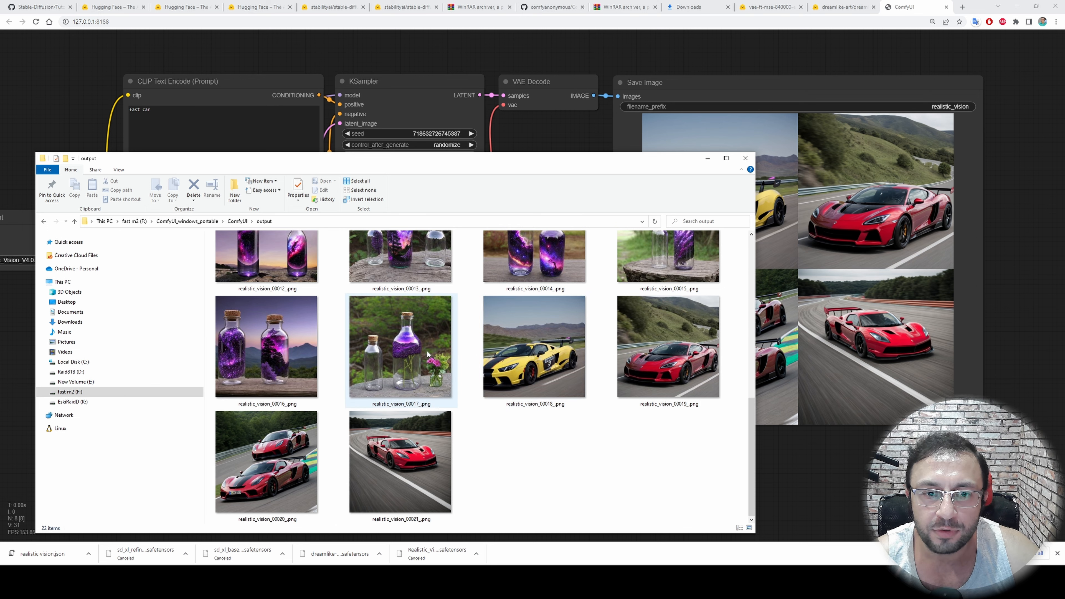
scroll(571, 400, up, 1)
scroll(572, 401, down, 1)
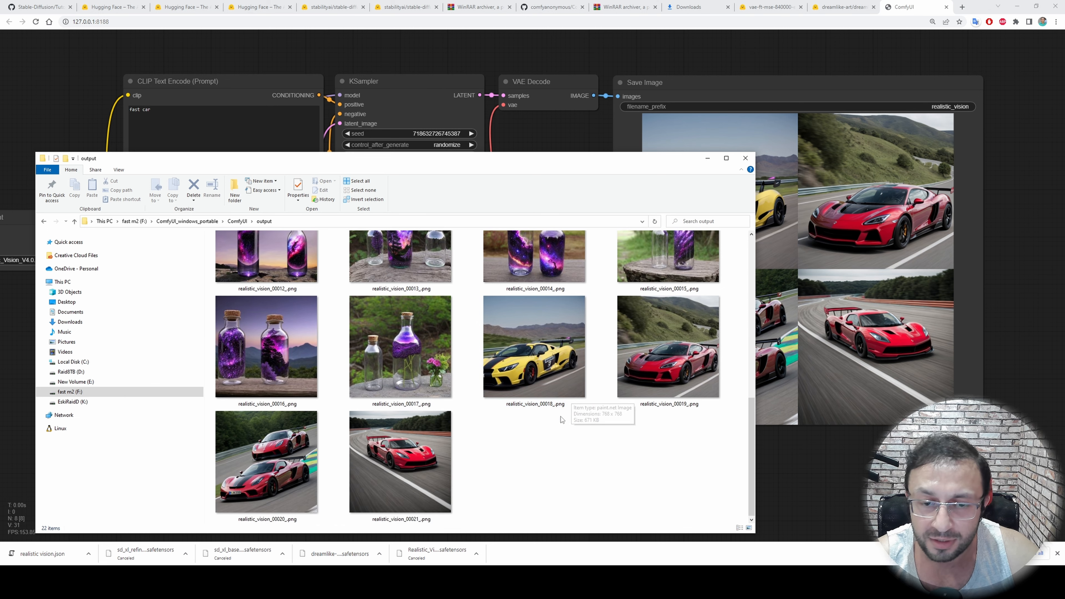
scroll(544, 423, up, 1)
scroll(551, 335, up, 2)
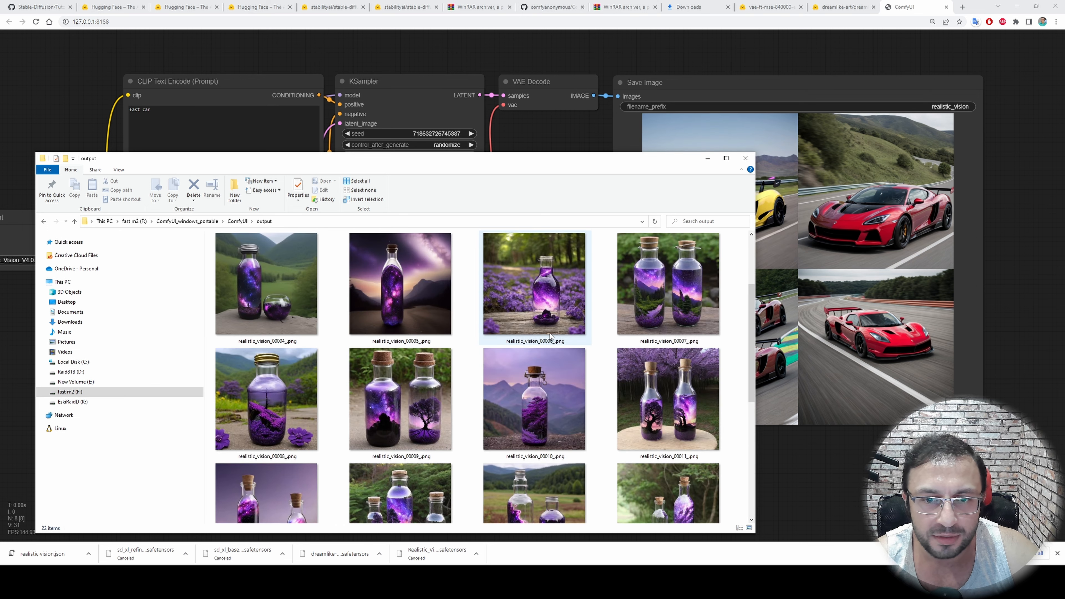
scroll(660, 378, down, 3)
Clear the workflow in ComfyUI and restore it by loading one of the generated car images from the output folder
click(530, 130)
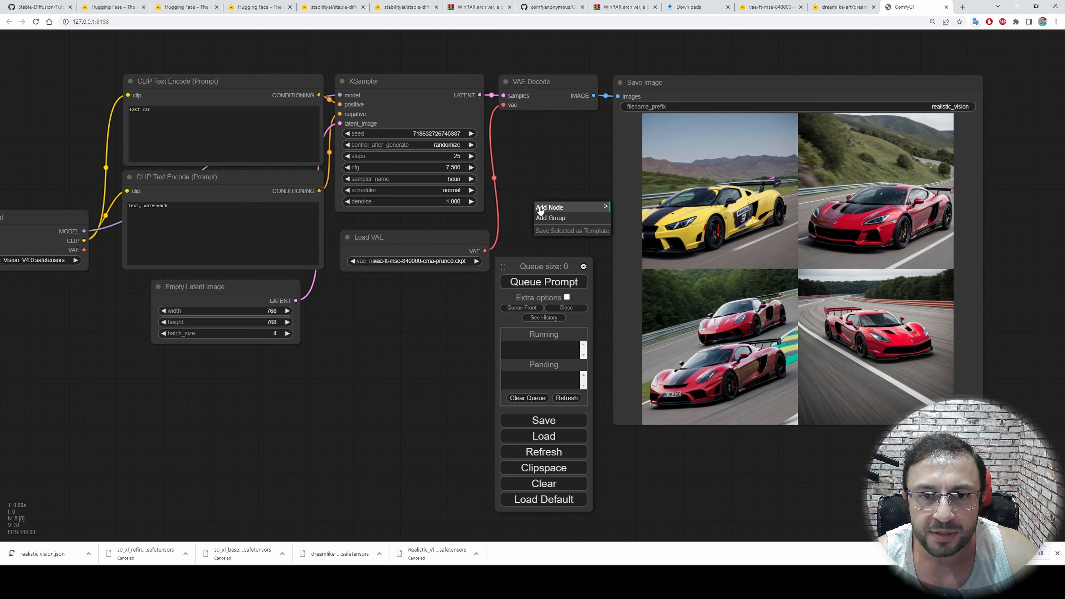
click(543, 483)
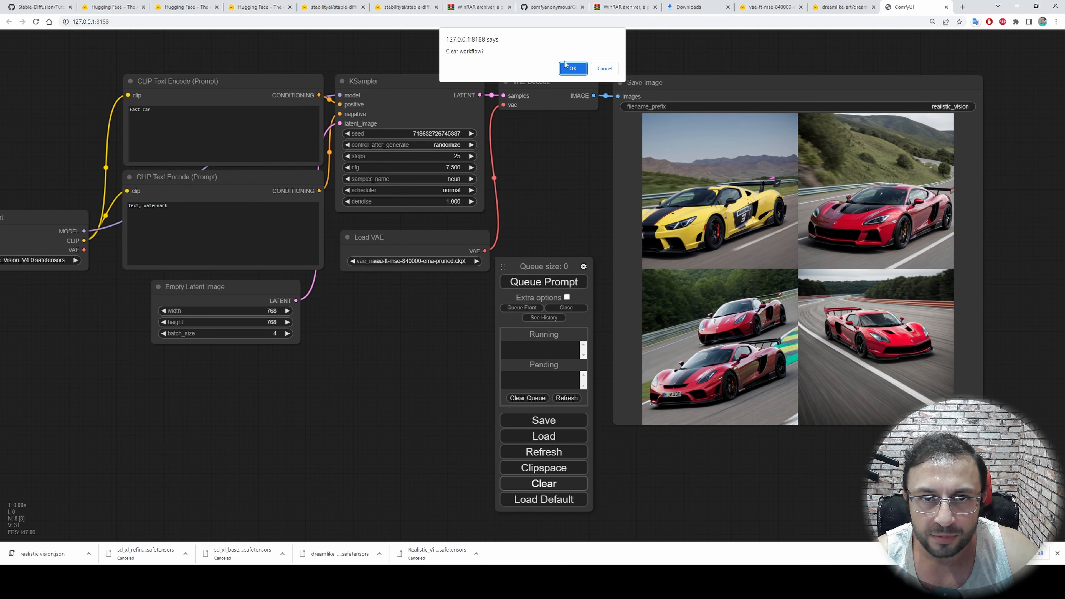
key(Return)
key(alt+Tab)
drag(525, 344, 815, 294)
drag(895, 283, 812, 258)
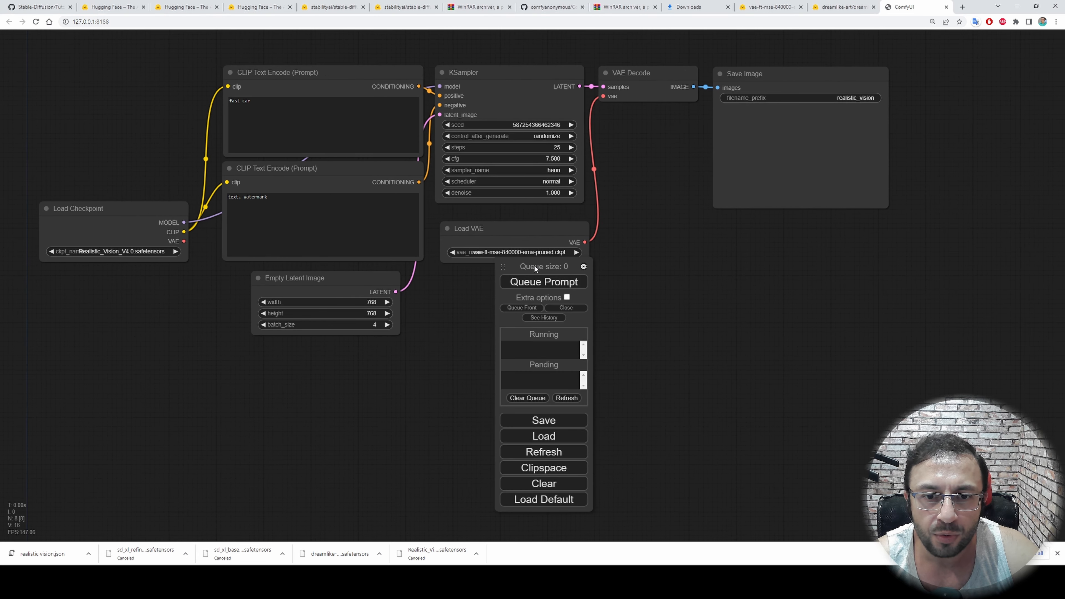
Move the queue controls clear of the Load VAE node and queue the restored fast car workflow
drag(505, 267, 642, 238)
drag(596, 134, 619, 179)
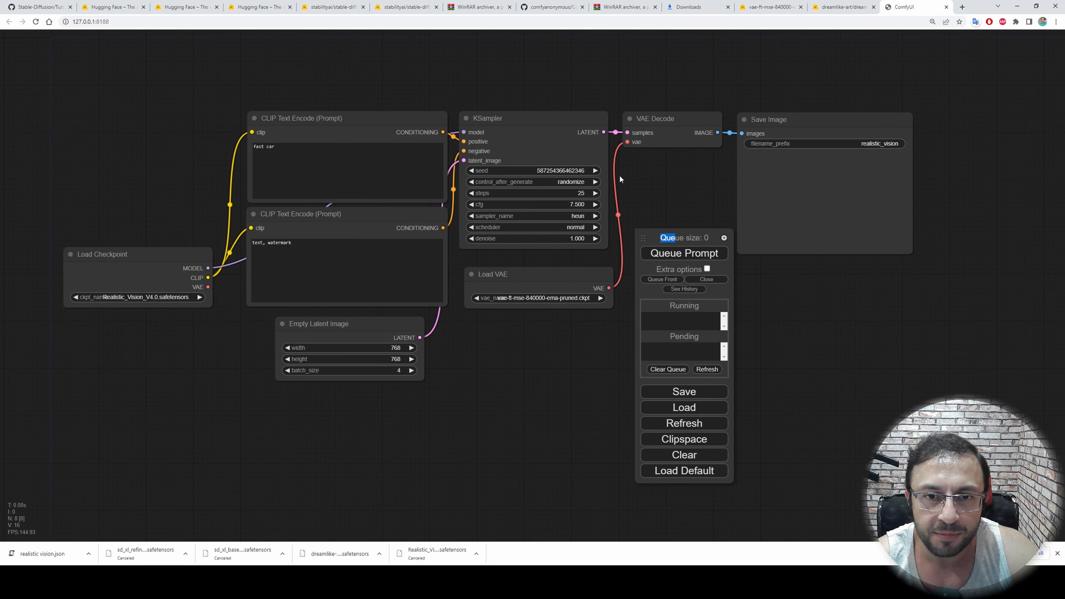
scroll(529, 185, up, 5)
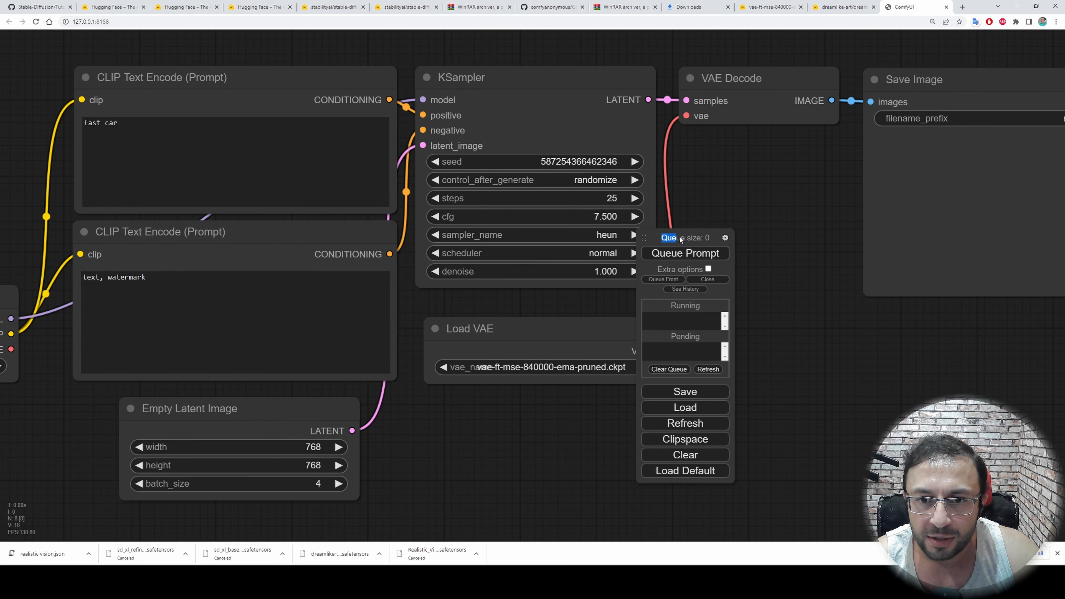
drag(680, 236, 725, 226)
click(746, 254)
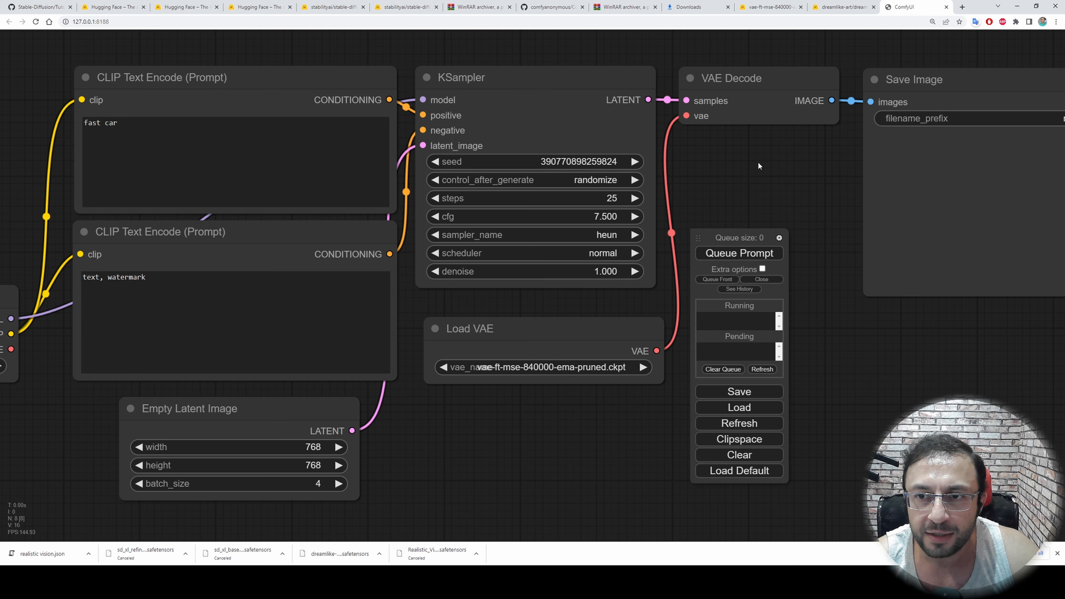
Examine the restored workflow's checkpoint, prompts, image size and sampler settings, shifting the queue controls as needed
drag(758, 161, 668, 156)
scroll(684, 185, down, 2)
drag(706, 238, 658, 238)
drag(646, 194, 790, 170)
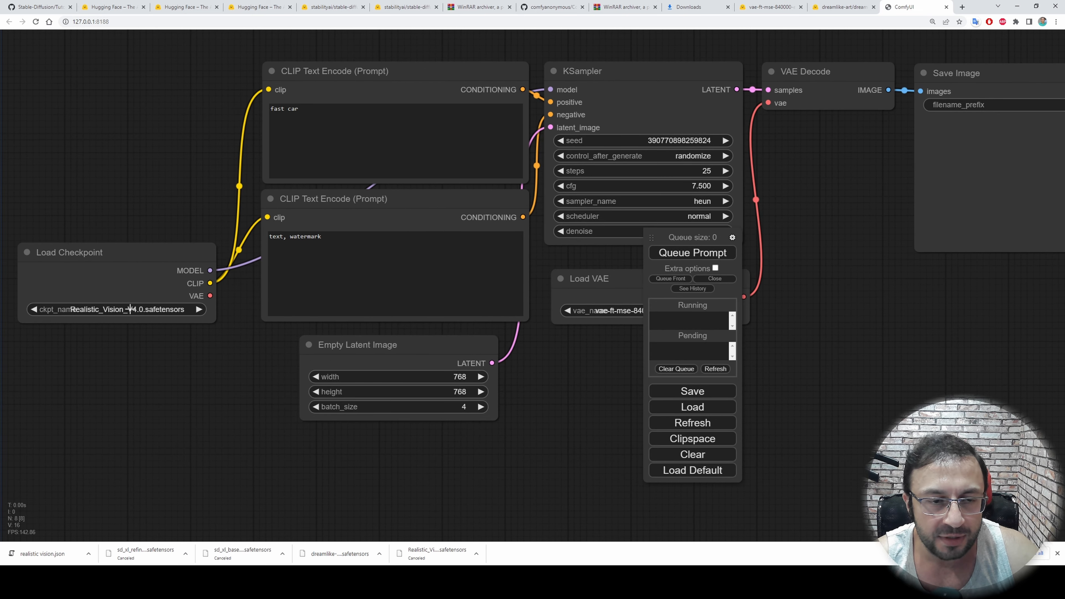
drag(524, 379, 393, 412)
drag(676, 238, 685, 236)
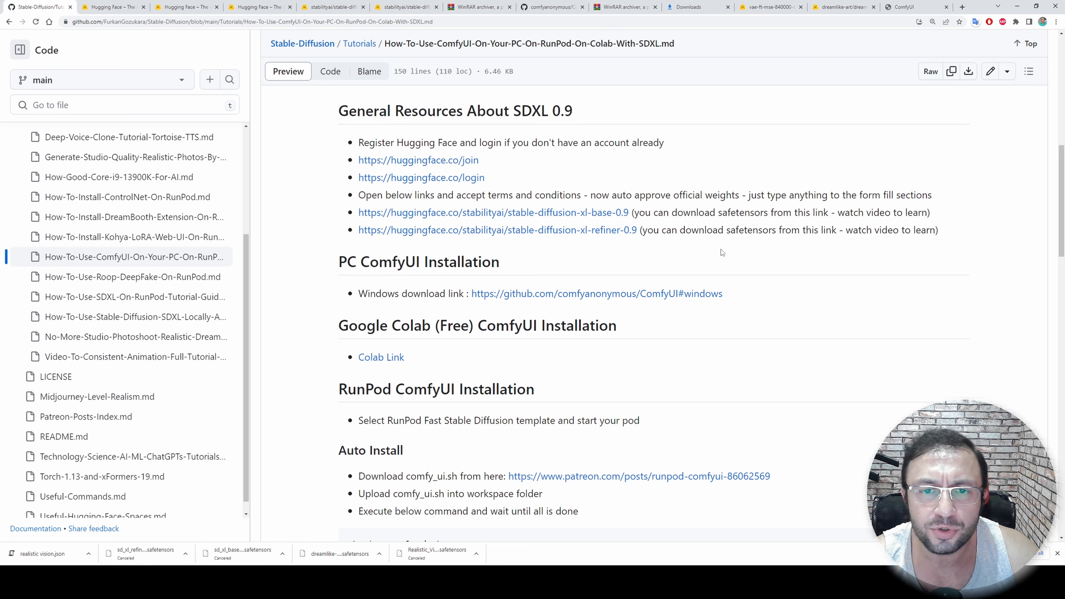
Open the ComfyUI examples page from the GitHub tutorial's general ComfyUI resources and look through its example topics
scroll(751, 255, up, 5)
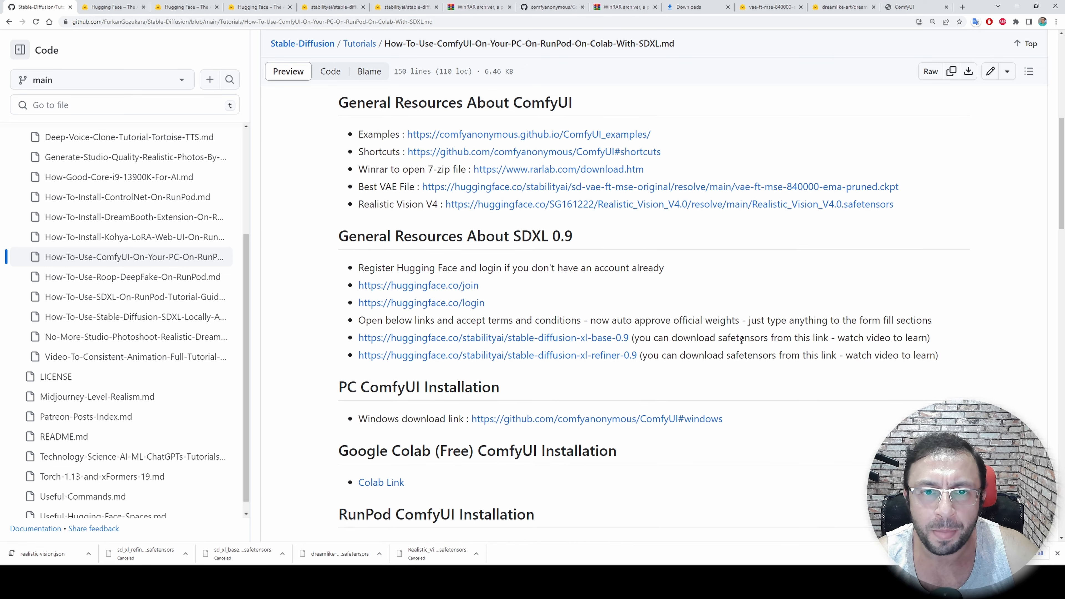
scroll(734, 198, up, 2)
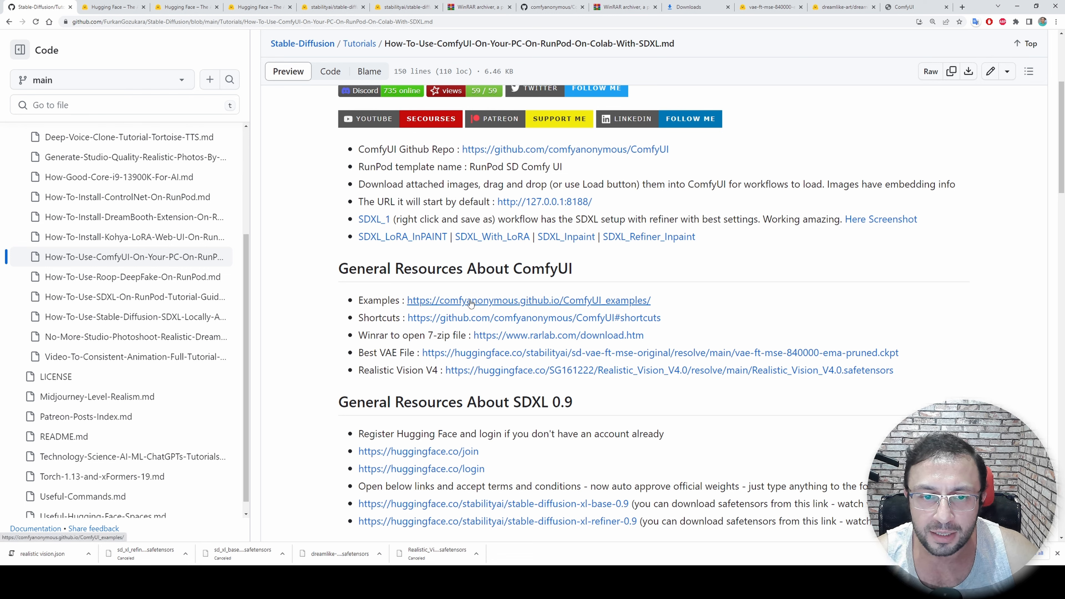
ctrl+click(540, 300)
key(ctrl+Tab)
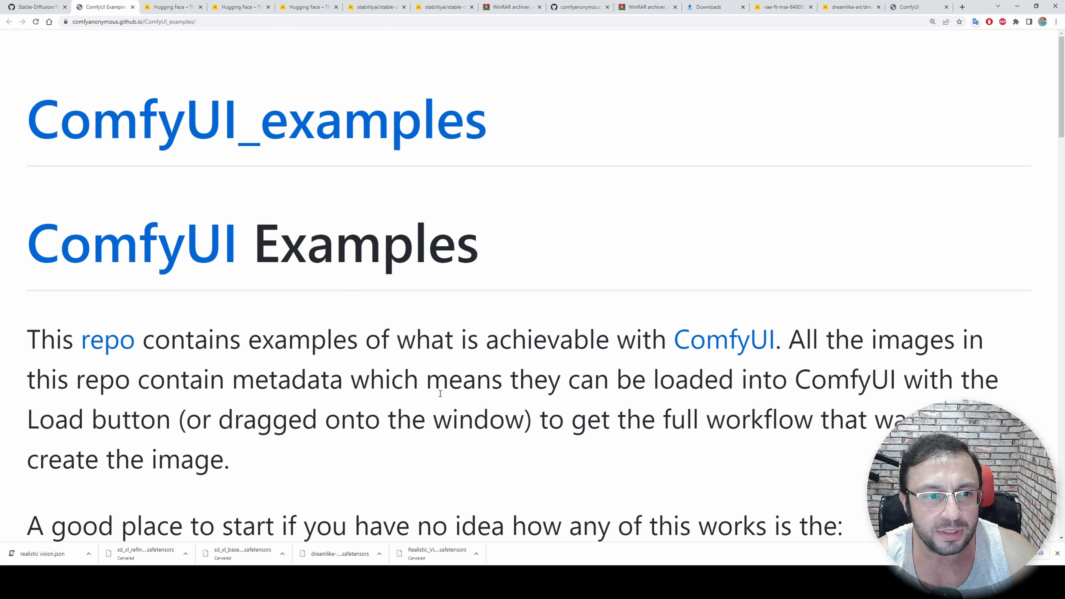
scroll(435, 398, down, 10)
scroll(184, 252, down, 2)
scroll(201, 307, down, 2)
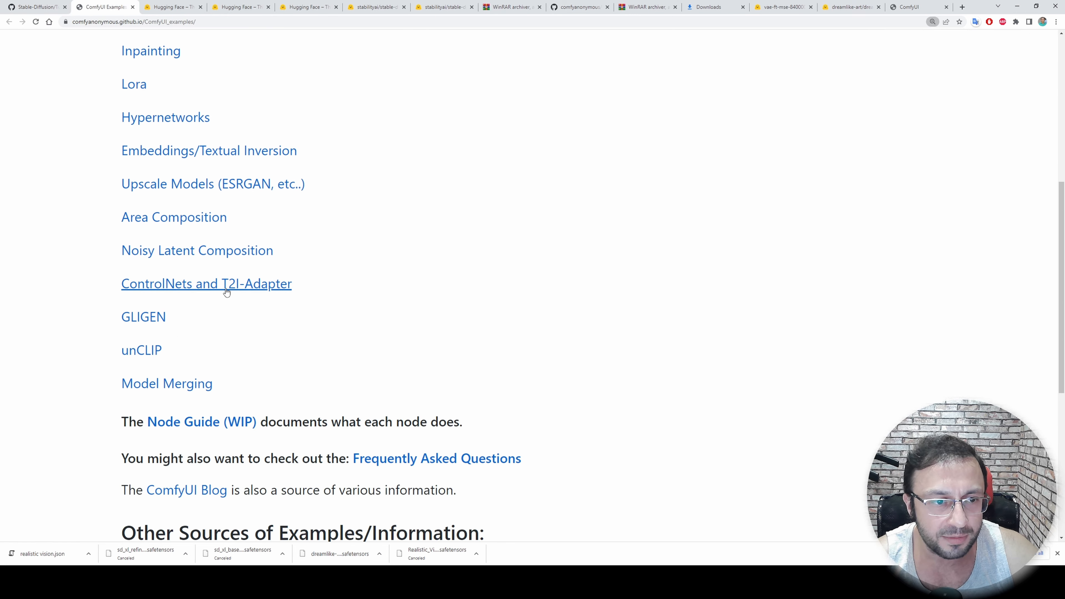
Return to the GitHub tutorial and save the linked SDXL_1 workflow image to Downloads as sdxl111
key(ctrl+shift+Tab)
key(ctrl+plus)
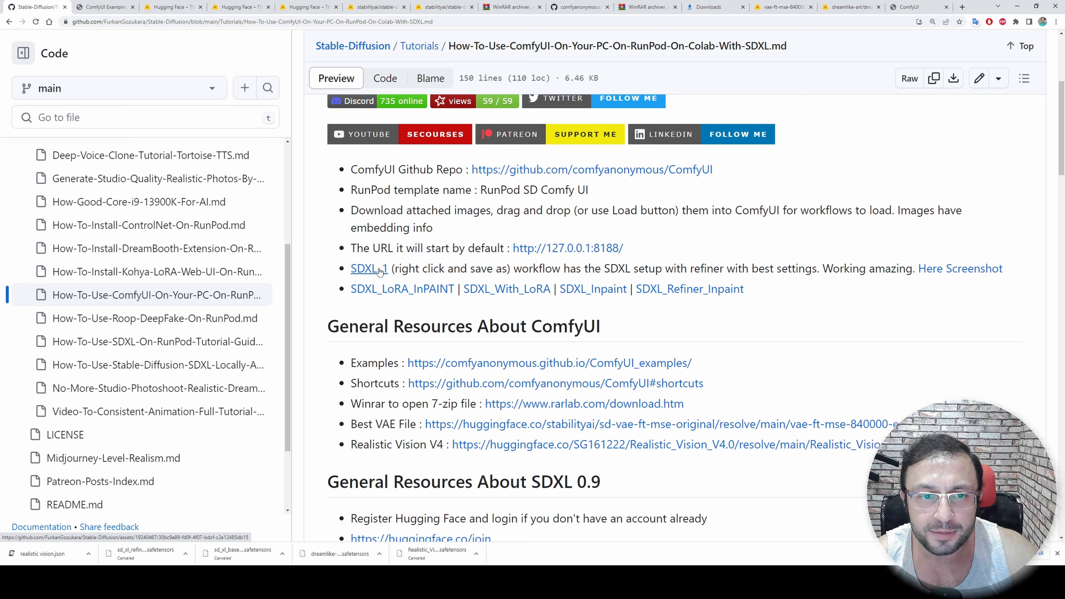
right_click(366, 272)
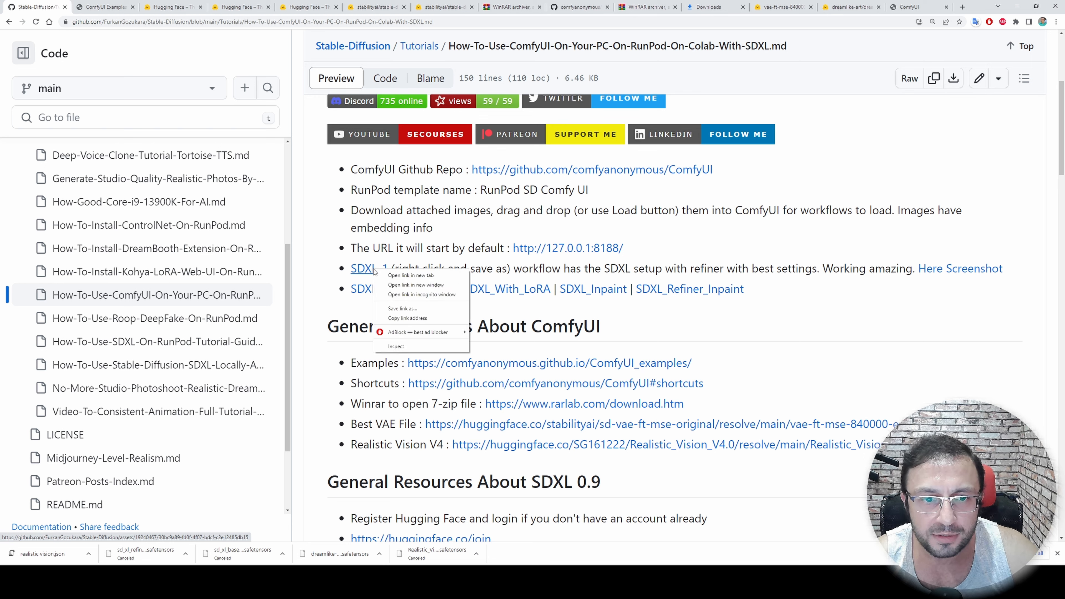
click(413, 312)
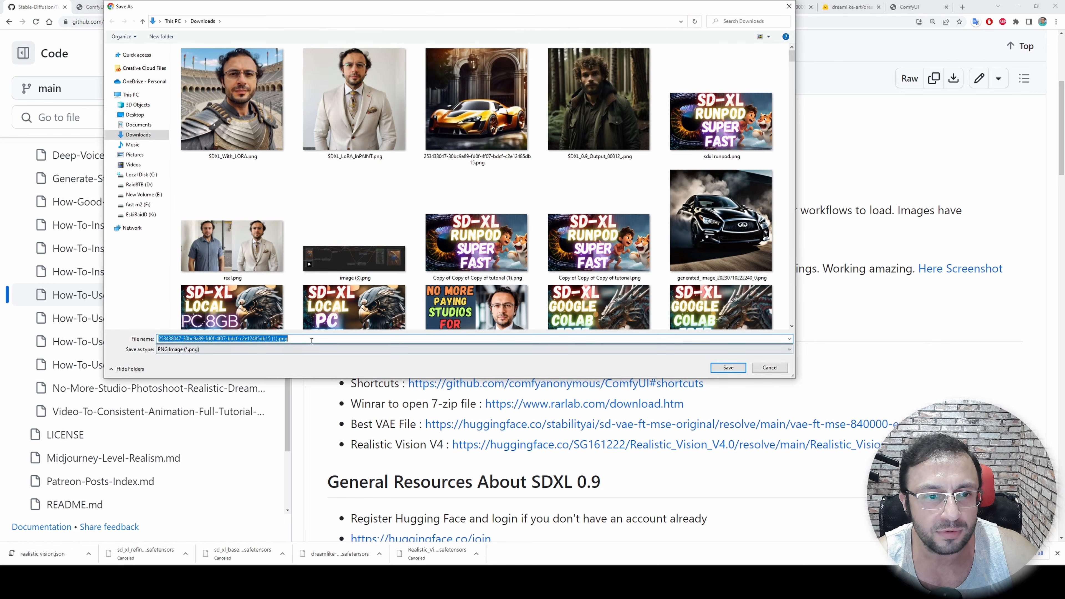
text(sdxl111)
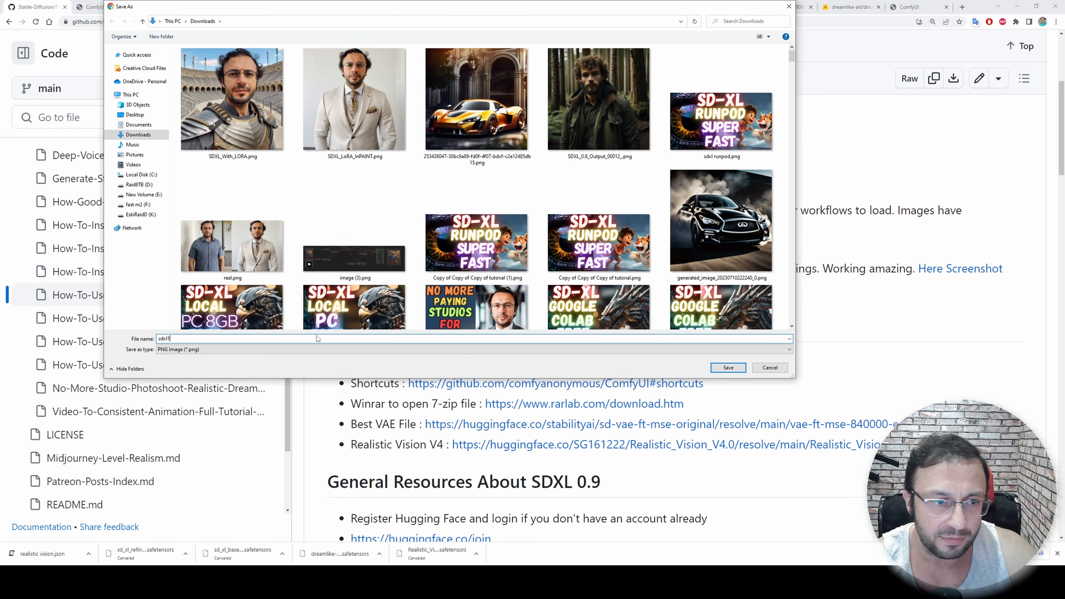
click(728, 367)
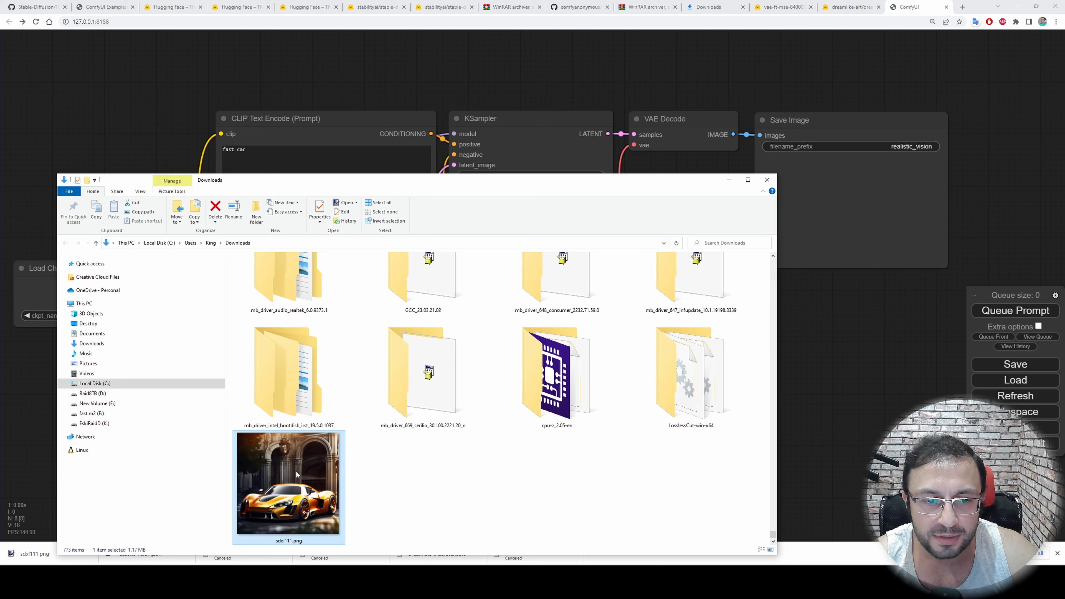
Load the SDXL workflow into ComfyUI from the downloaded sdxl111.png and bring all its nodes into view
drag(704, 373, 844, 376)
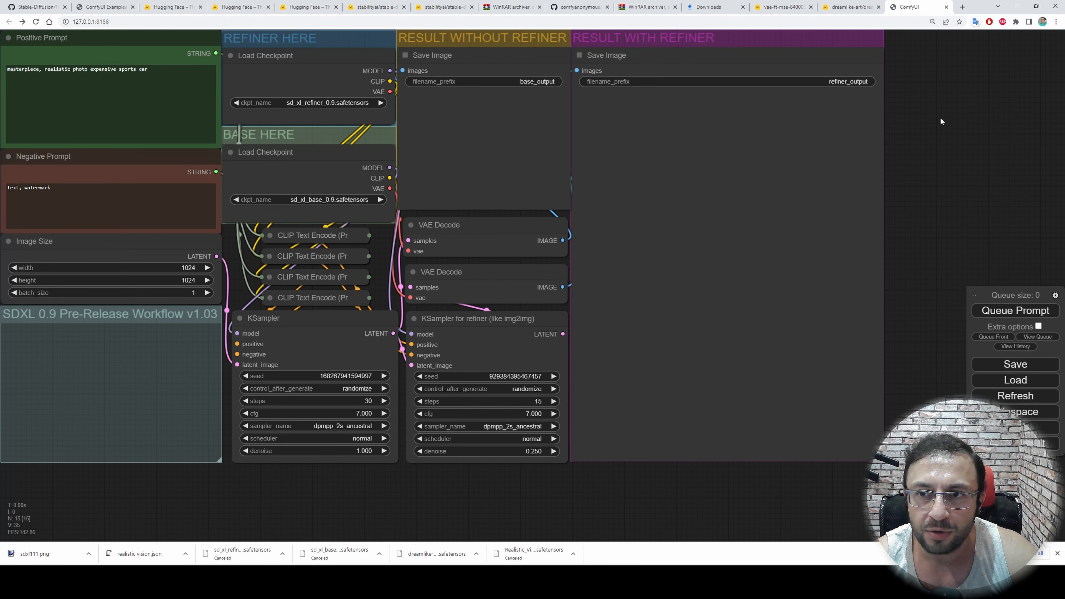
drag(909, 126, 1022, 141)
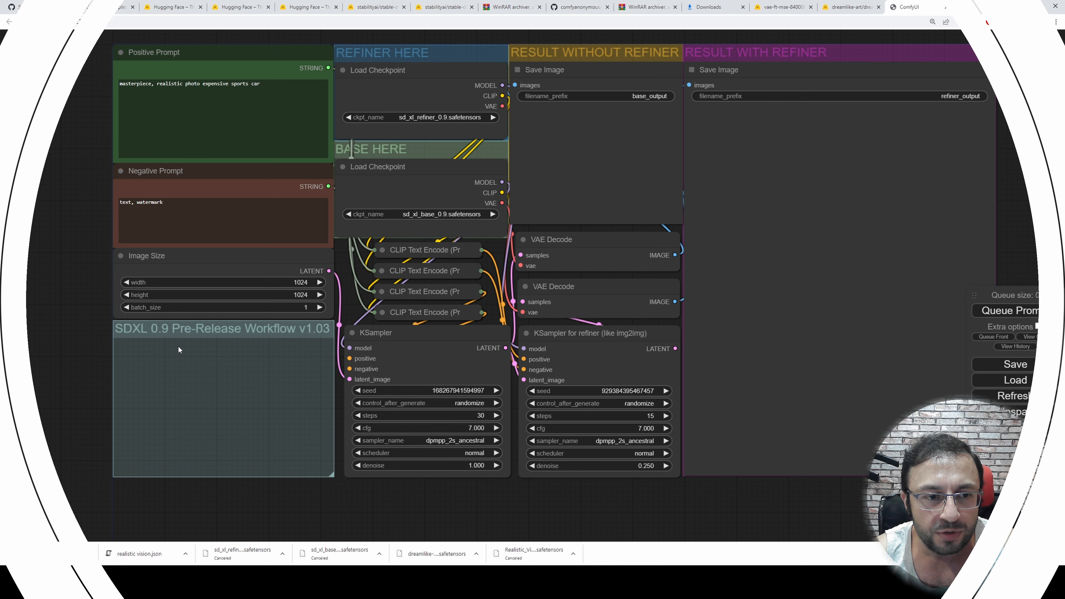
Examine the SDXL workflow's positive prompt, negative prompt and image size nodes up close
scroll(24, 182, up, 2)
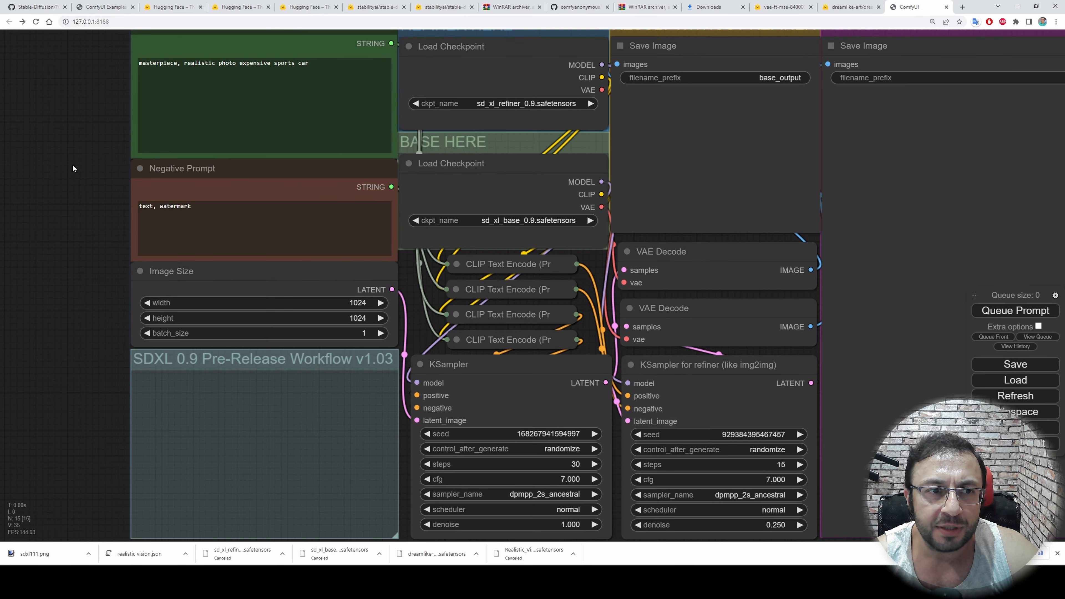
drag(72, 164, 87, 235)
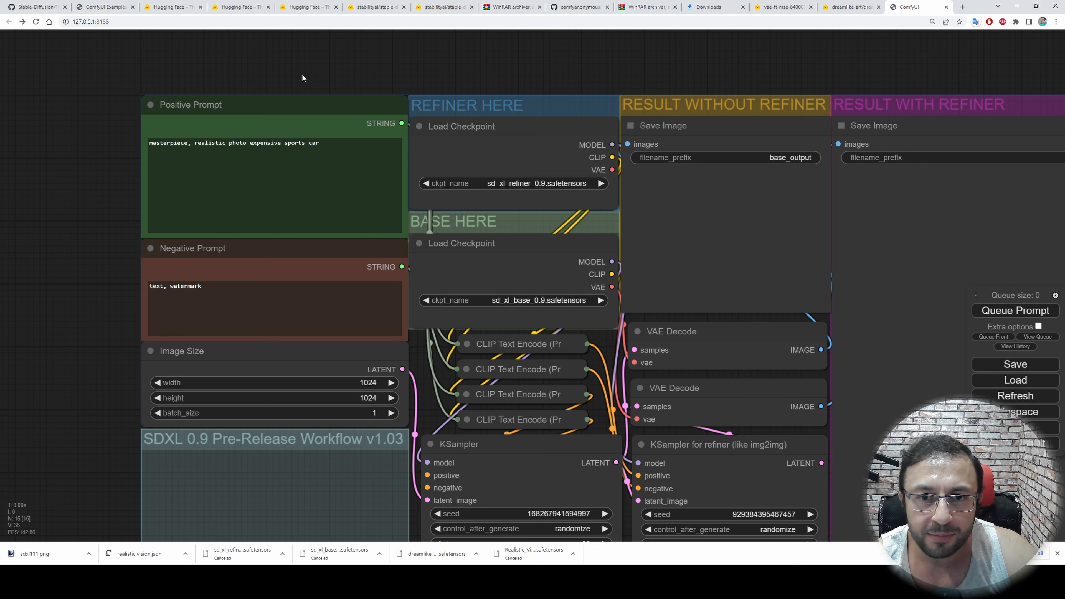
drag(460, 57, 546, 27)
drag(213, 356, 131, 238)
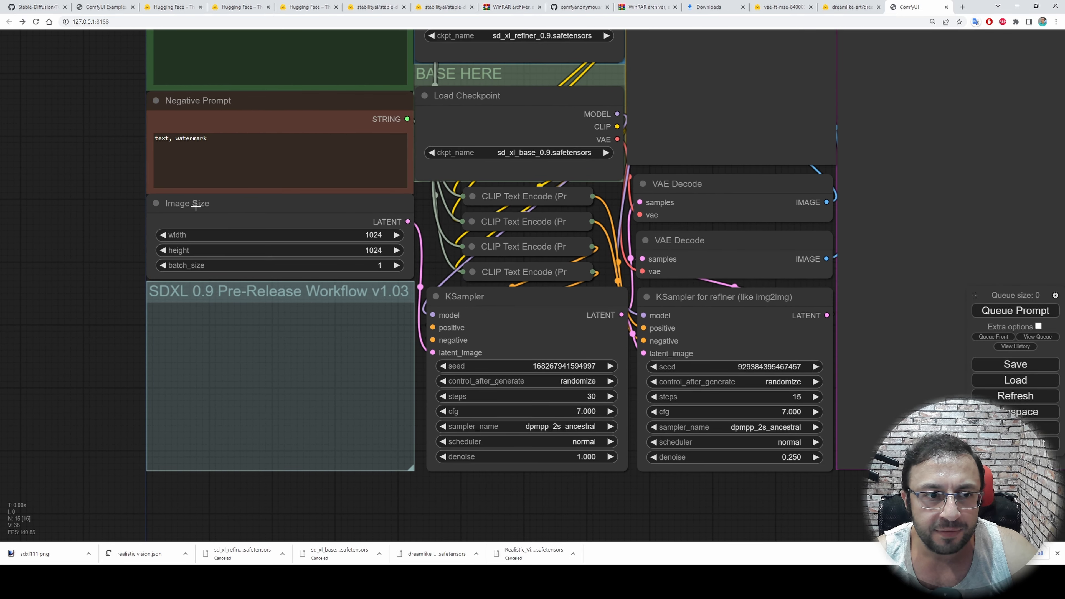
scroll(190, 203, up, 4)
scroll(191, 203, up, 2)
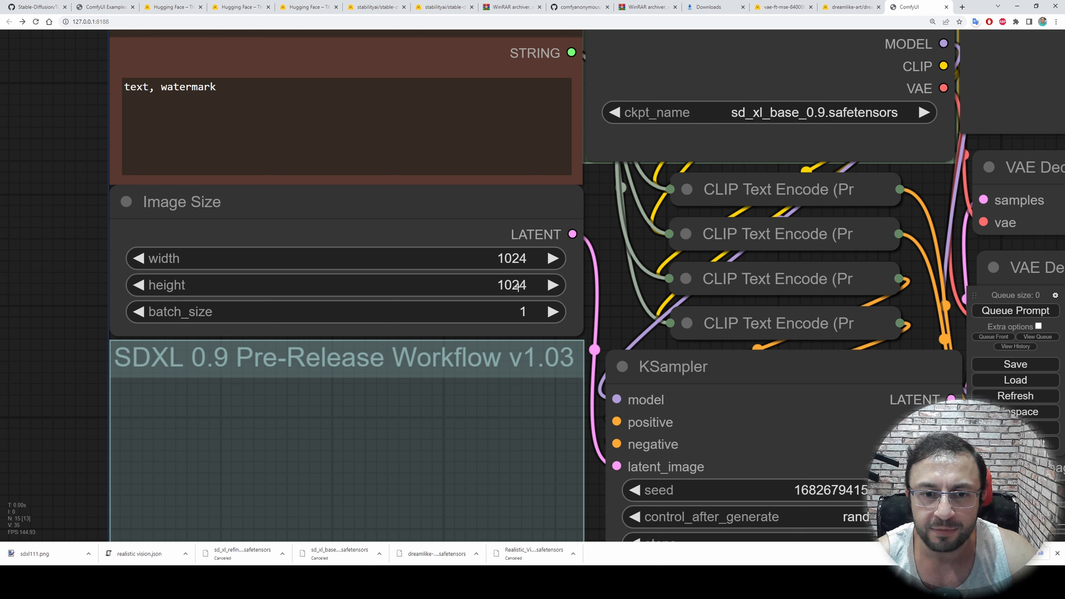
scroll(518, 287, down, 1)
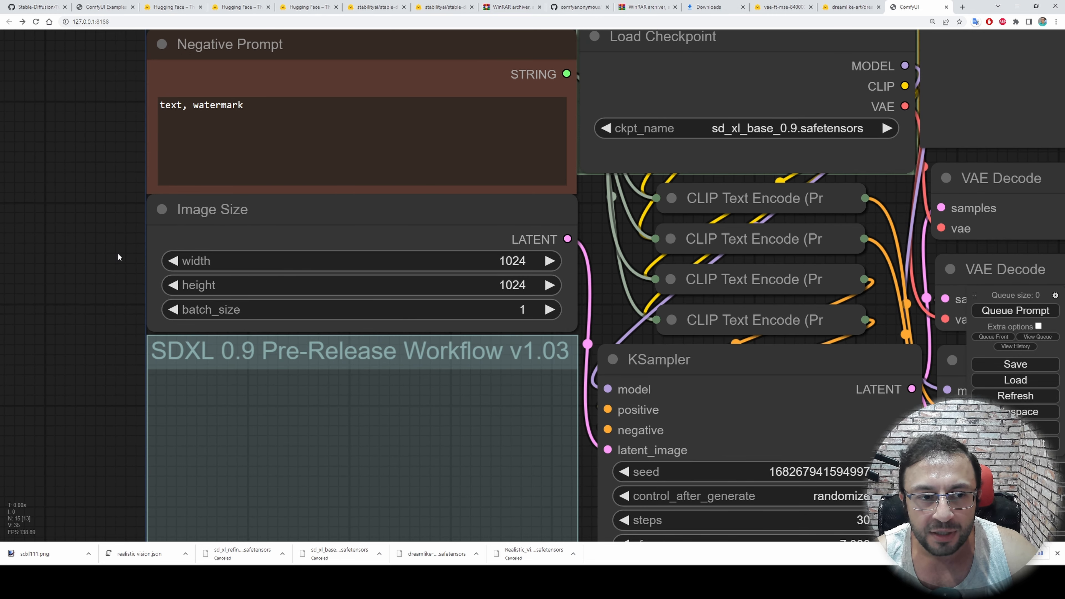
drag(72, 153, 44, 226)
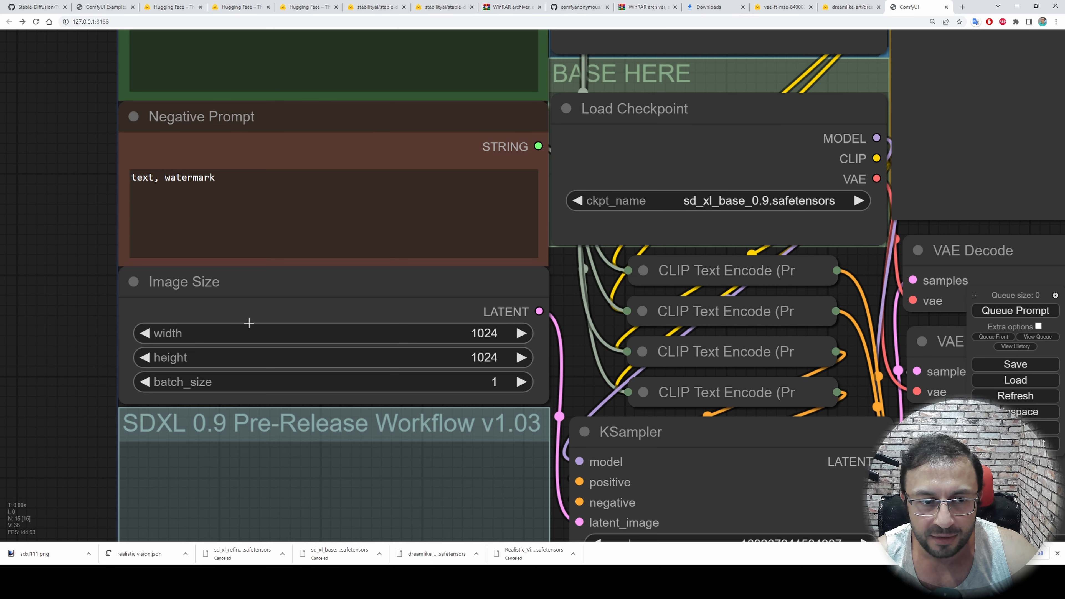
drag(51, 147, 62, 281)
drag(52, 156, 73, 234)
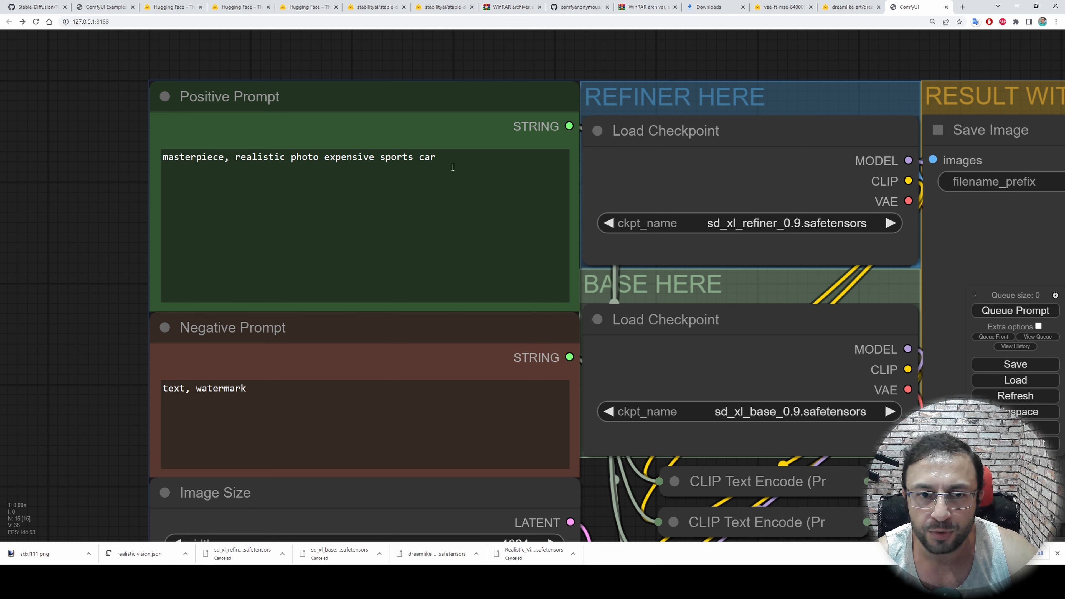
Examine the refiner and base checkpoint loaders and compare the base KSampler's settings with the refiner KSampler's
drag(145, 194, 0, 182)
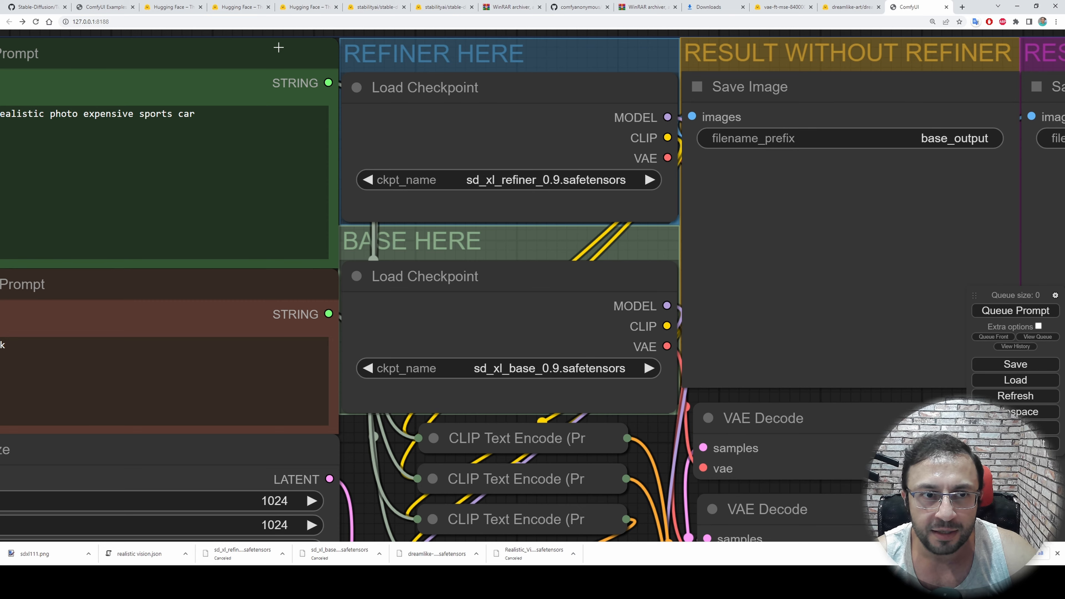
scroll(361, 298, down, 10)
scroll(383, 386, up, 7)
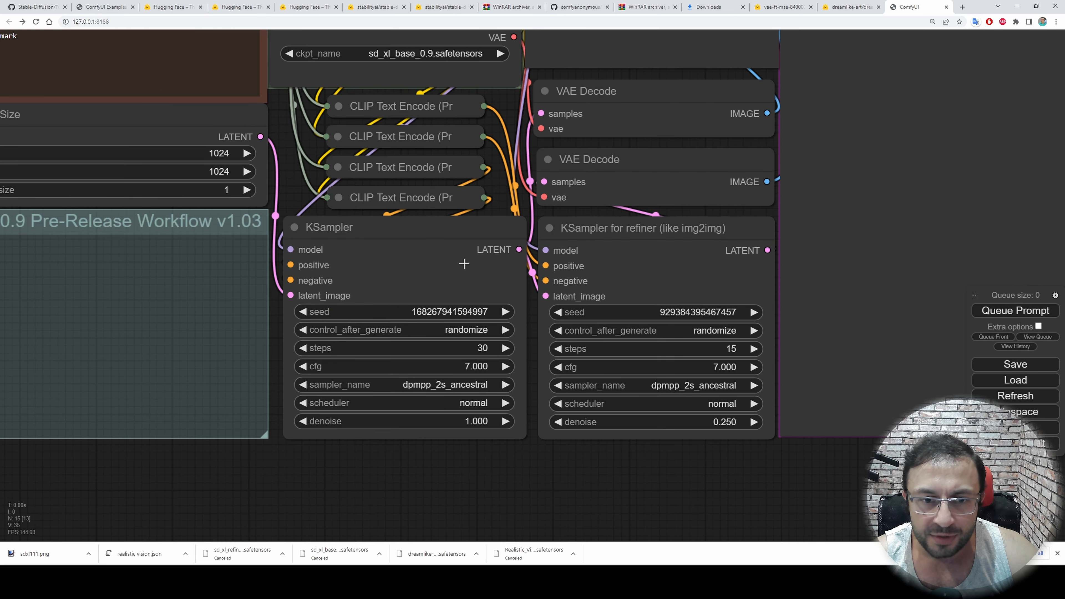
click(332, 226)
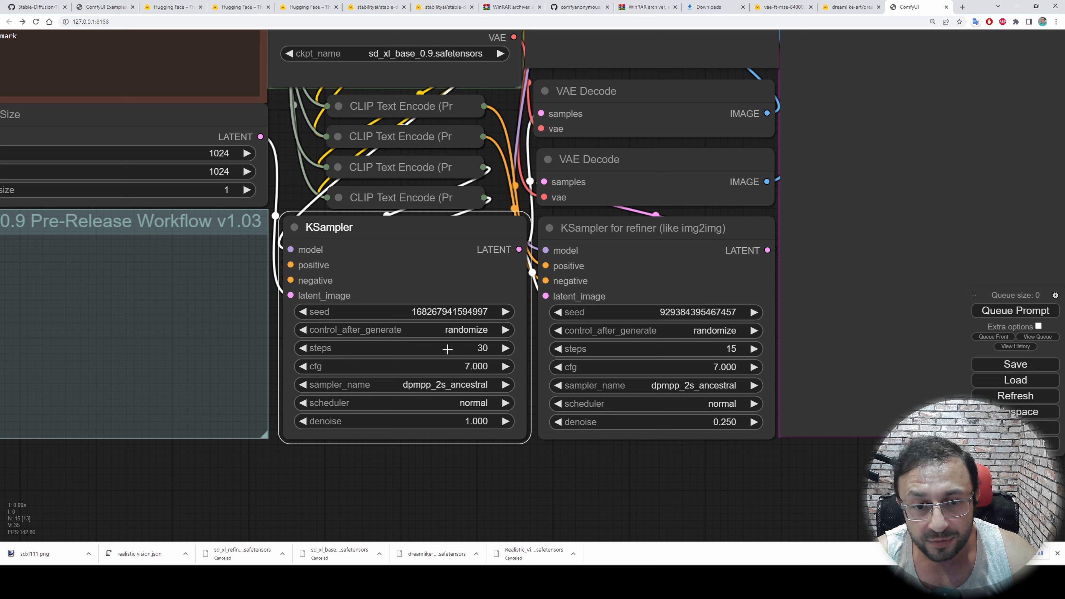
drag(613, 477, 528, 491)
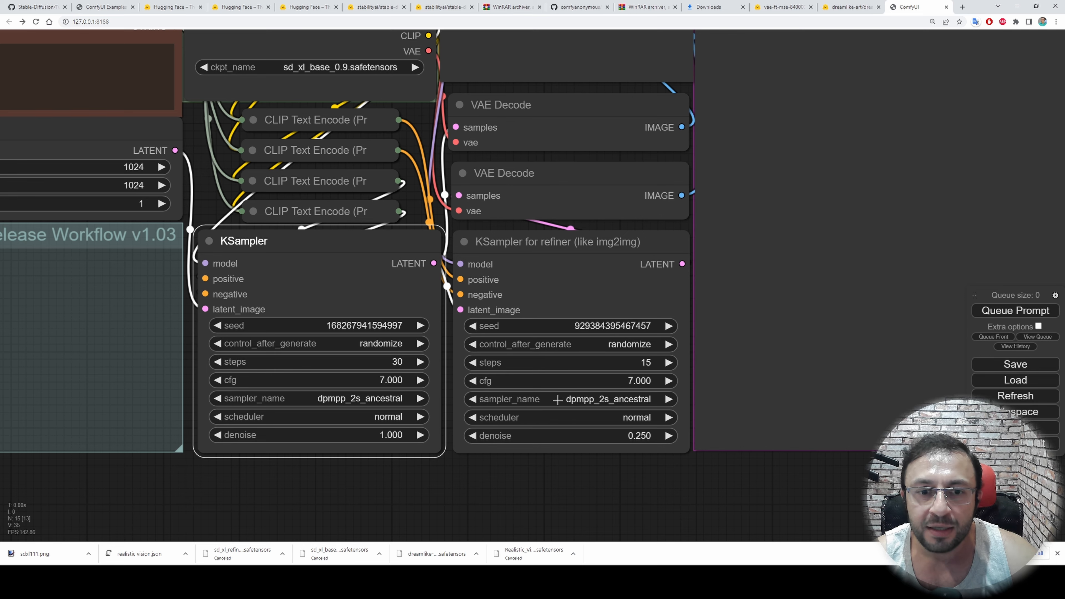
scroll(629, 444, up, 2)
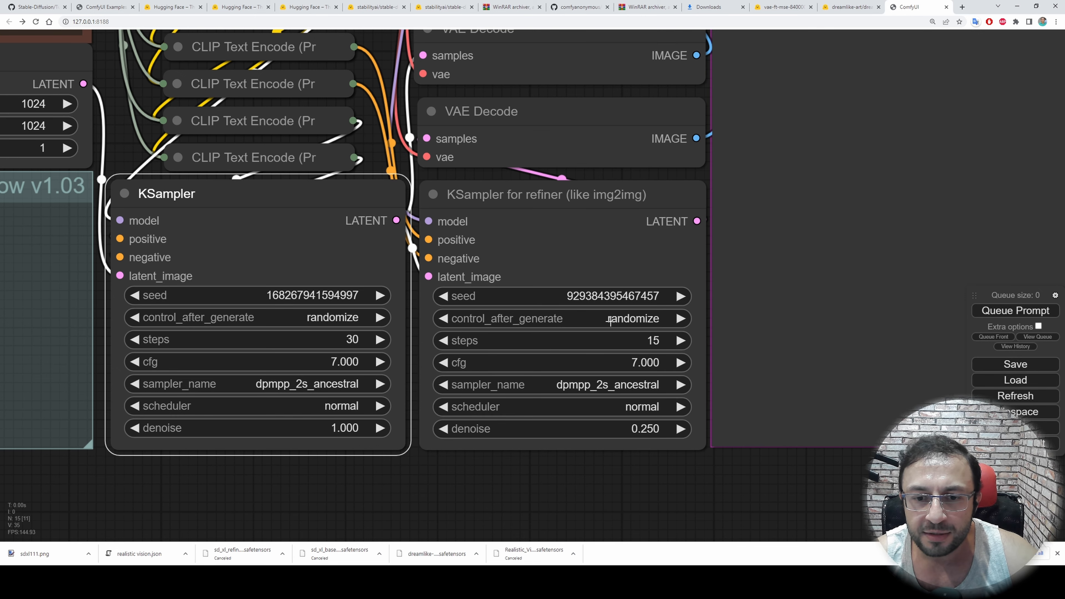
scroll(635, 467, down, 4)
scroll(635, 467, down, 3)
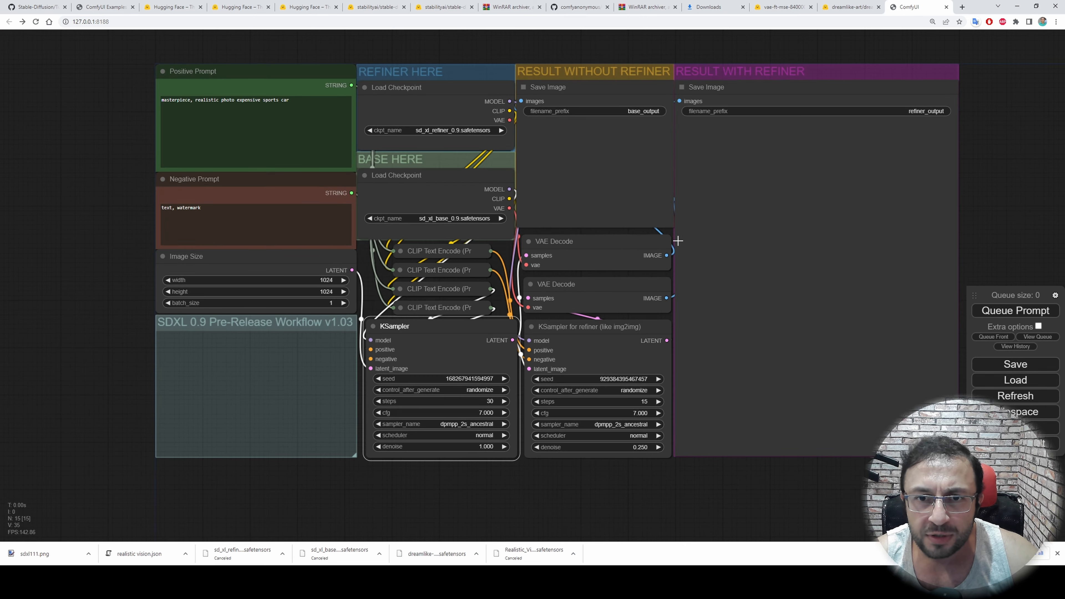
Queue the SDXL workflow three times, with the refiner KSampler's denoise at 0.250, 0.300 and 0.200
scroll(674, 240, up, 1)
click(1005, 314)
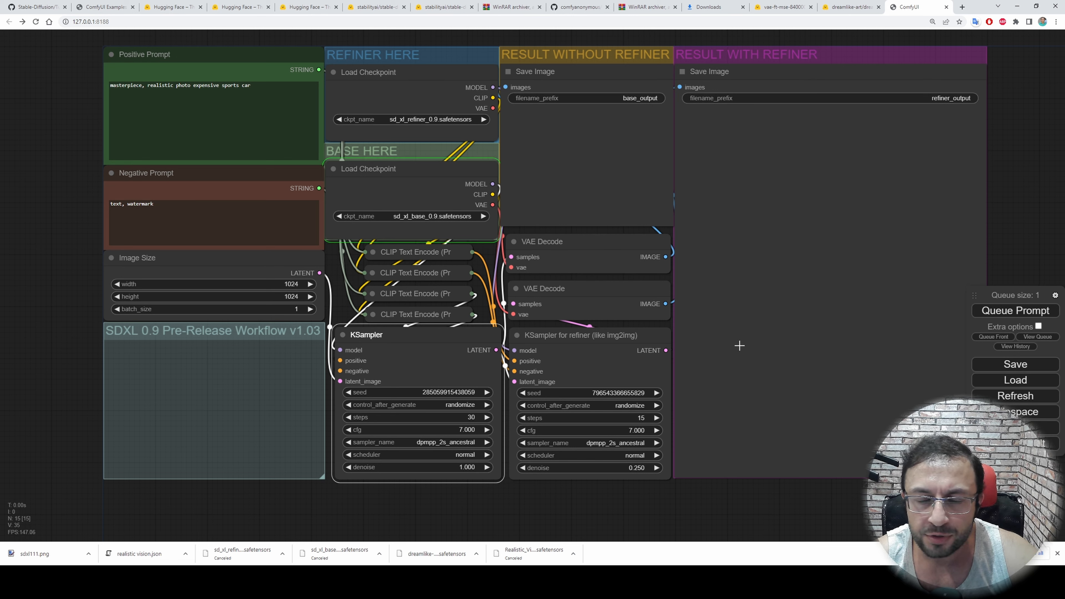
click(655, 467)
click(655, 467)
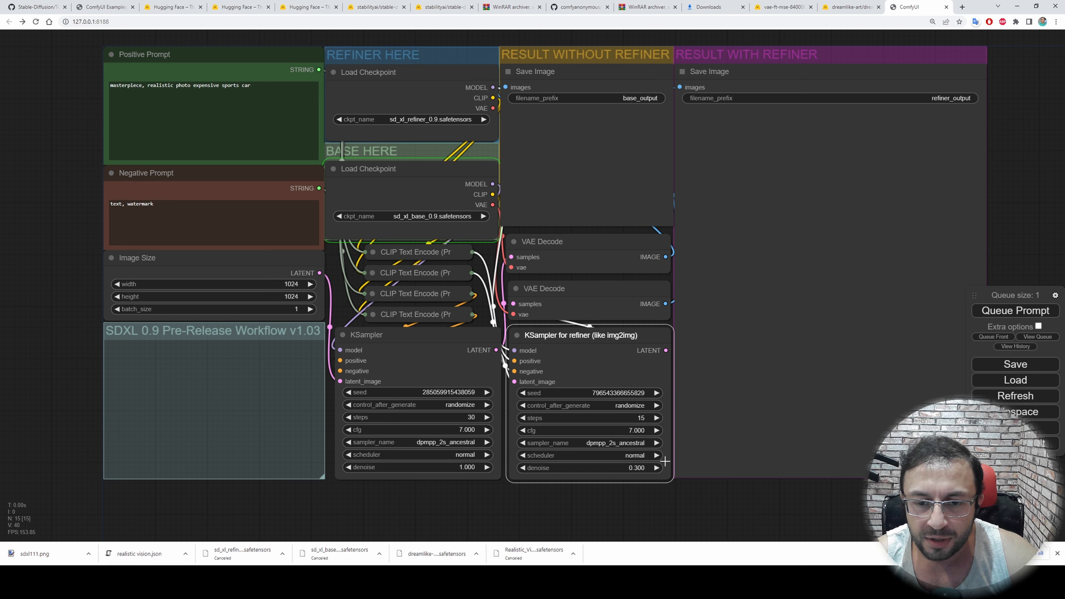
click(1005, 312)
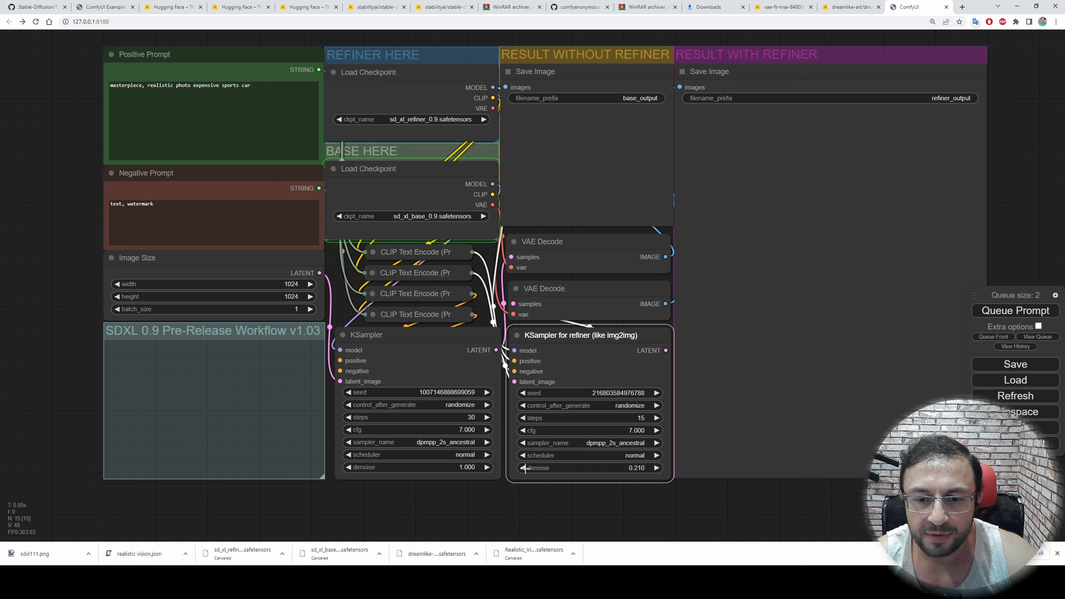
click(524, 467)
click(998, 312)
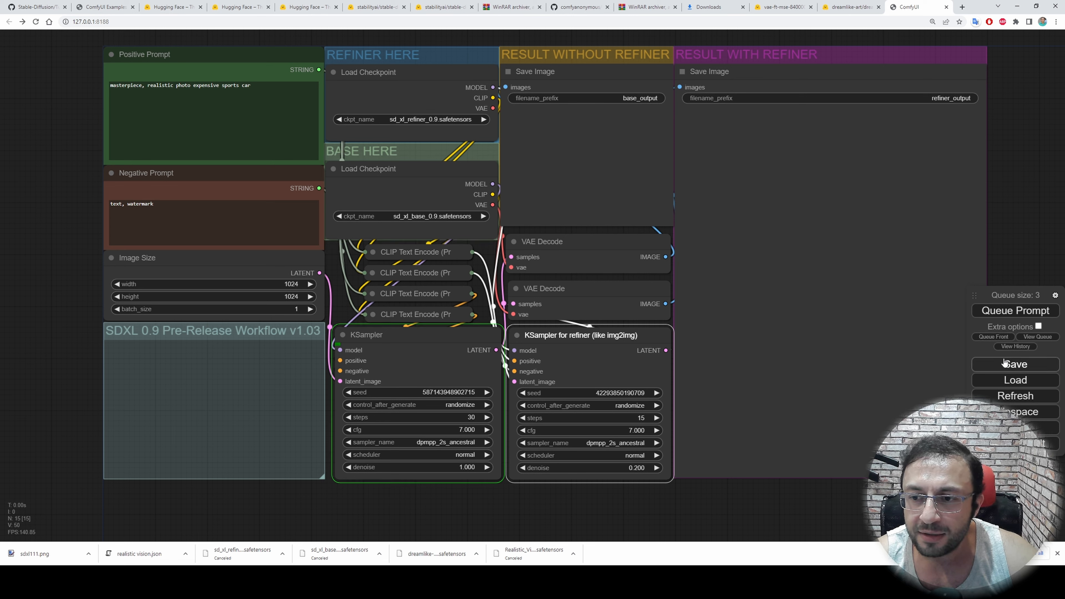
Move the queue panel onto the refiner result area and show its list of running and pending prompts
drag(987, 290, 797, 253)
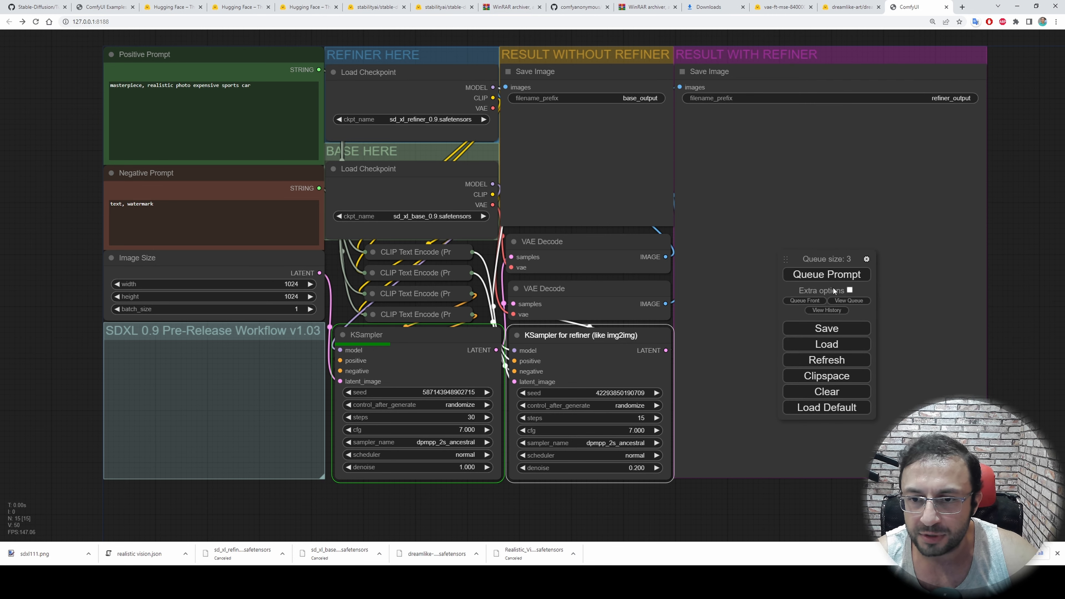
scroll(905, 311, up, 2)
scroll(885, 314, down, 1)
click(851, 301)
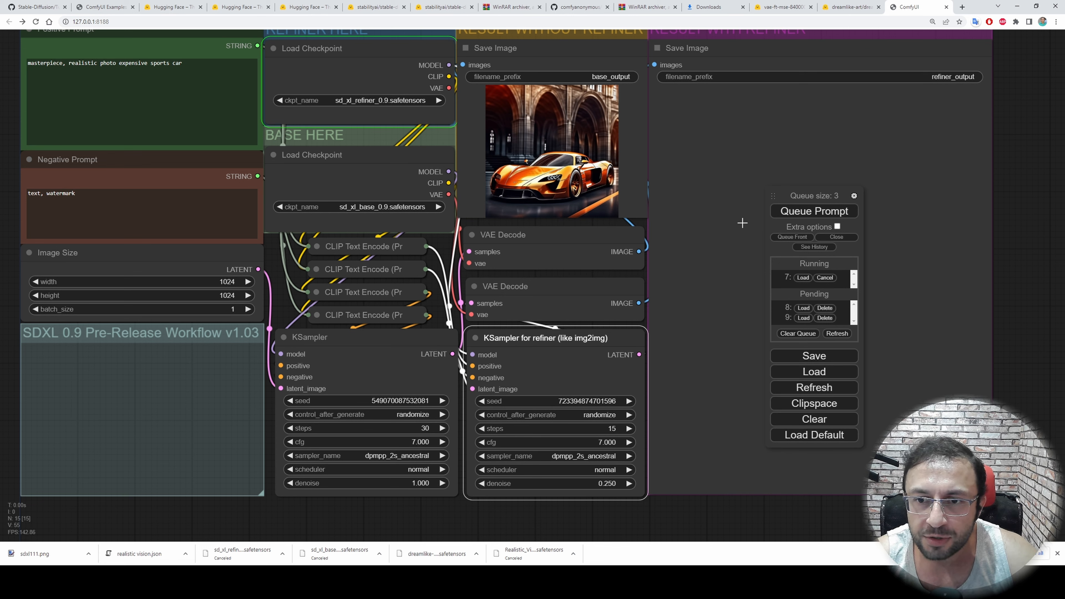
Enable the extra queue options, queue a batch with batch count 5, and review the pending prompts
click(837, 227)
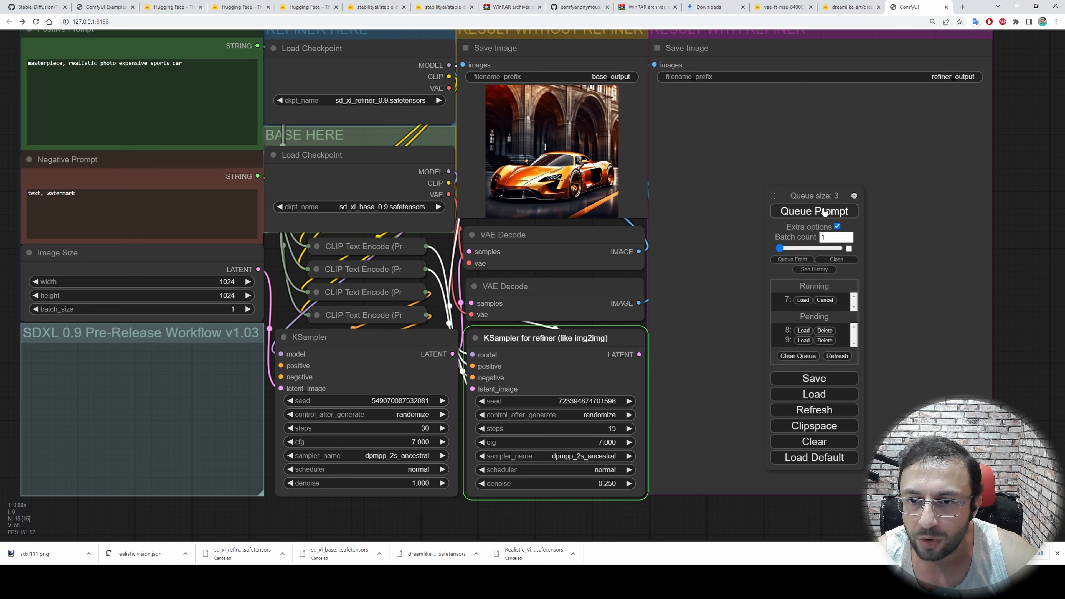
drag(779, 247, 848, 249)
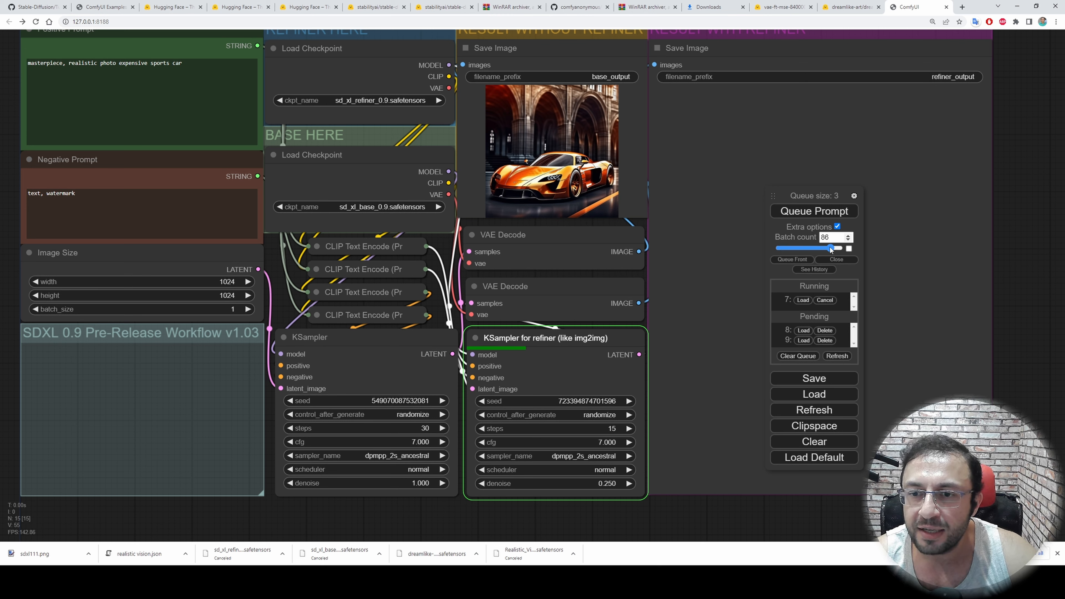
drag(778, 248, 757, 247)
click(847, 236)
click(847, 236)
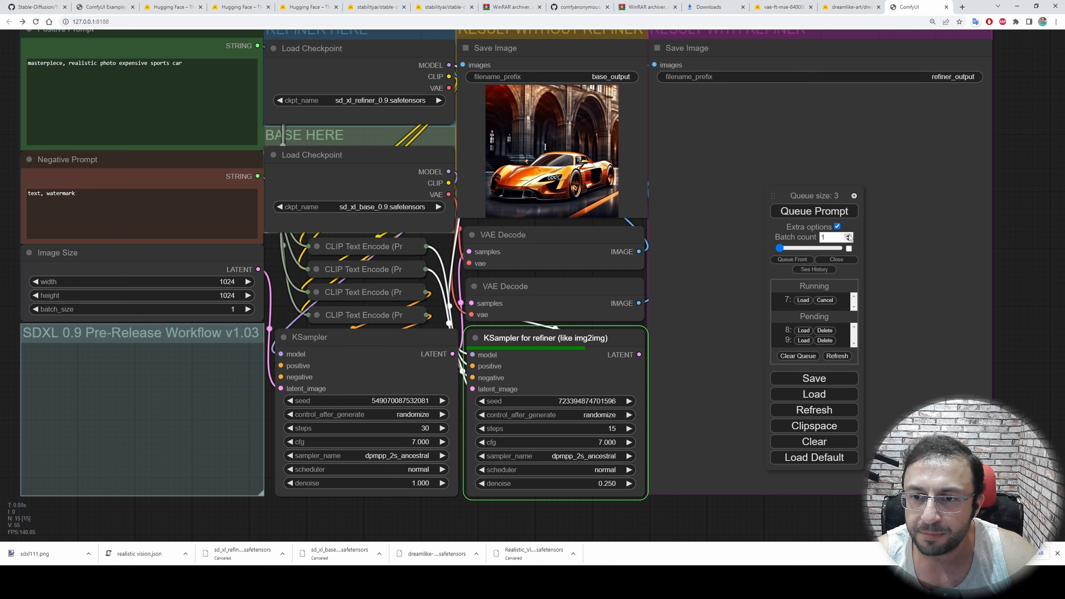
click(847, 236)
click(828, 213)
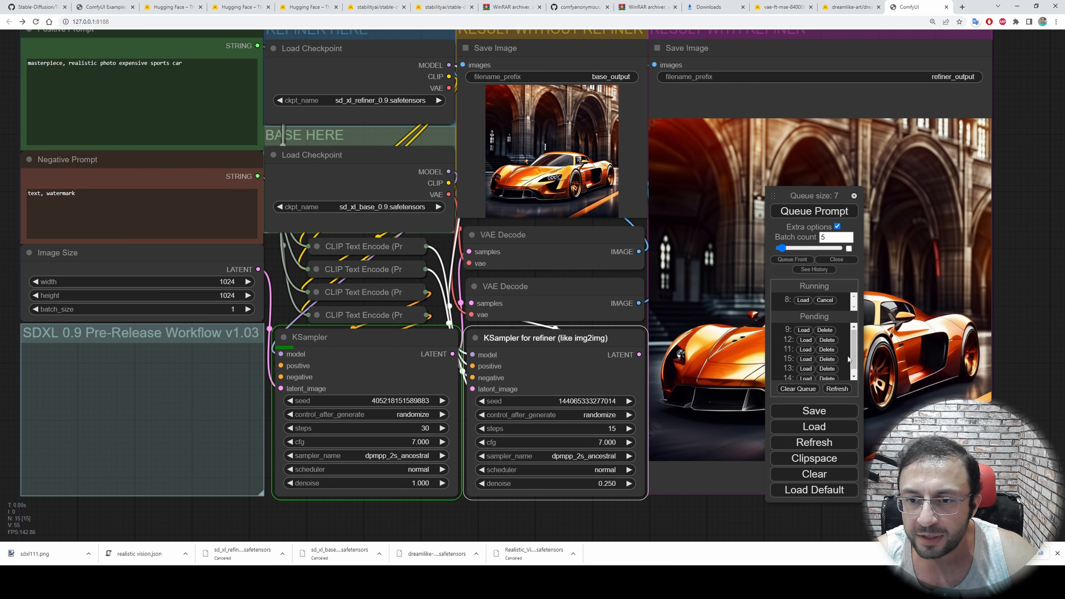
scroll(847, 356, down, 1)
drag(796, 195, 727, 161)
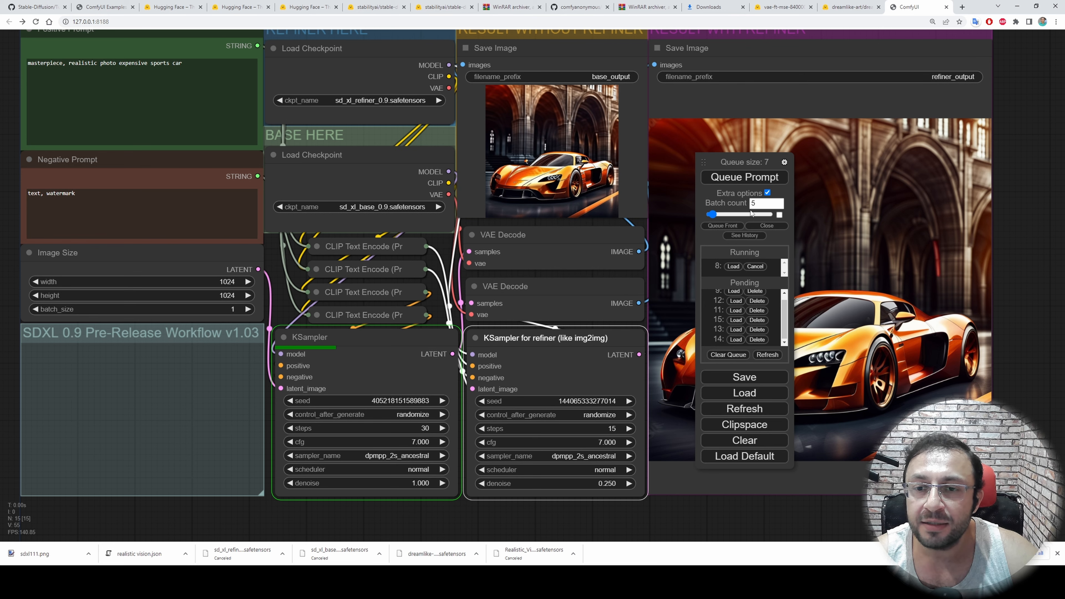
Try raising the Image Size node's batch_size, and return it to 1
drag(261, 517, 413, 480)
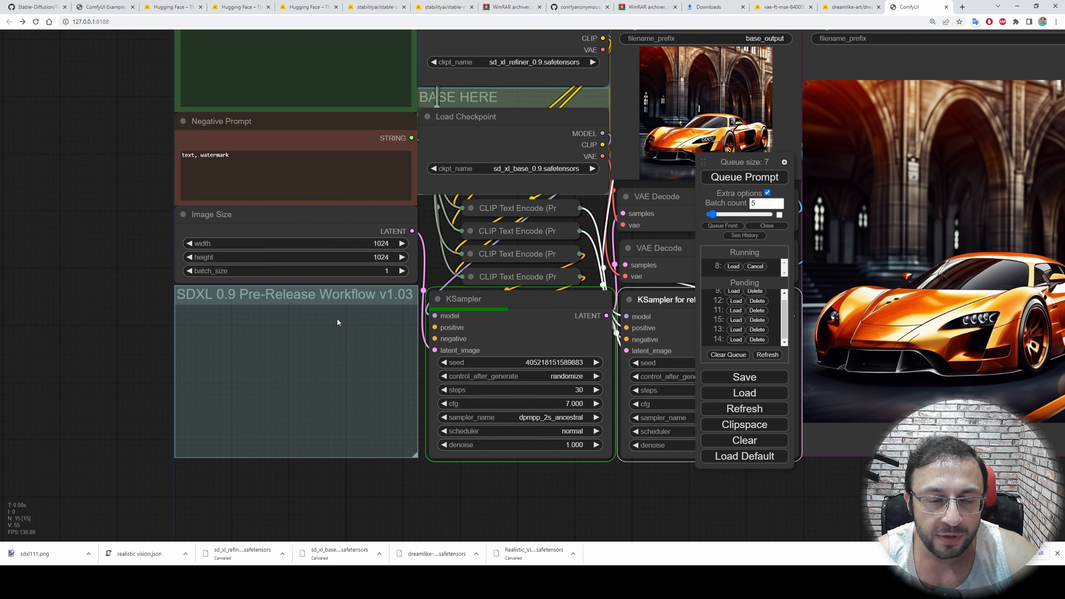
scroll(400, 261, up, 7)
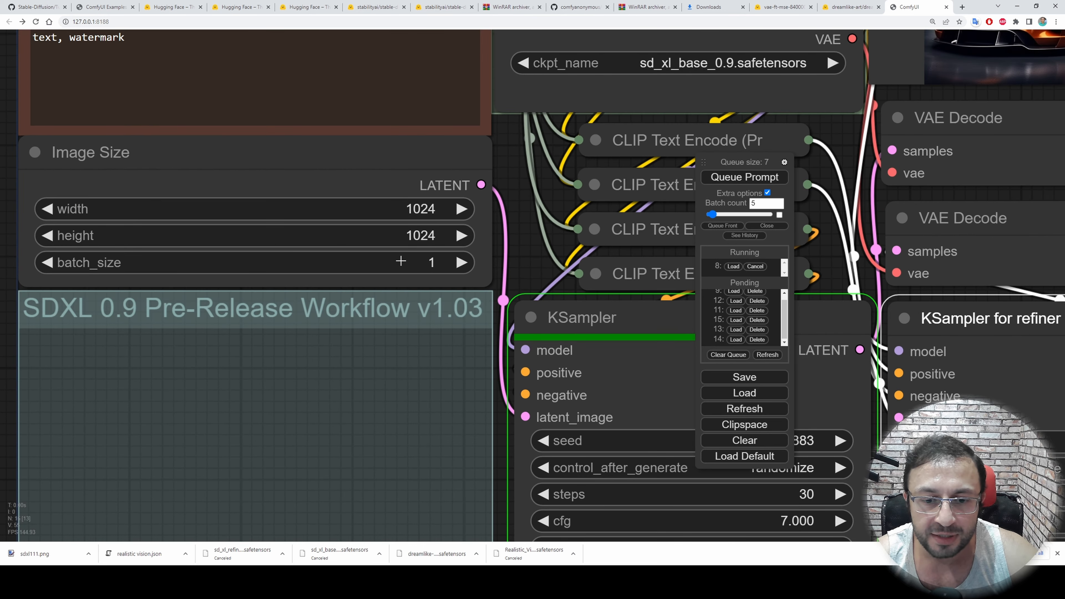
click(467, 260)
click(467, 260)
click(467, 260)
click(467, 260)
click(52, 262)
click(51, 262)
click(52, 262)
Check the RTX 3090 Ti's dedicated memory usage in Task Manager during generation, and minimize it
key(ctrl+shift+Escape)
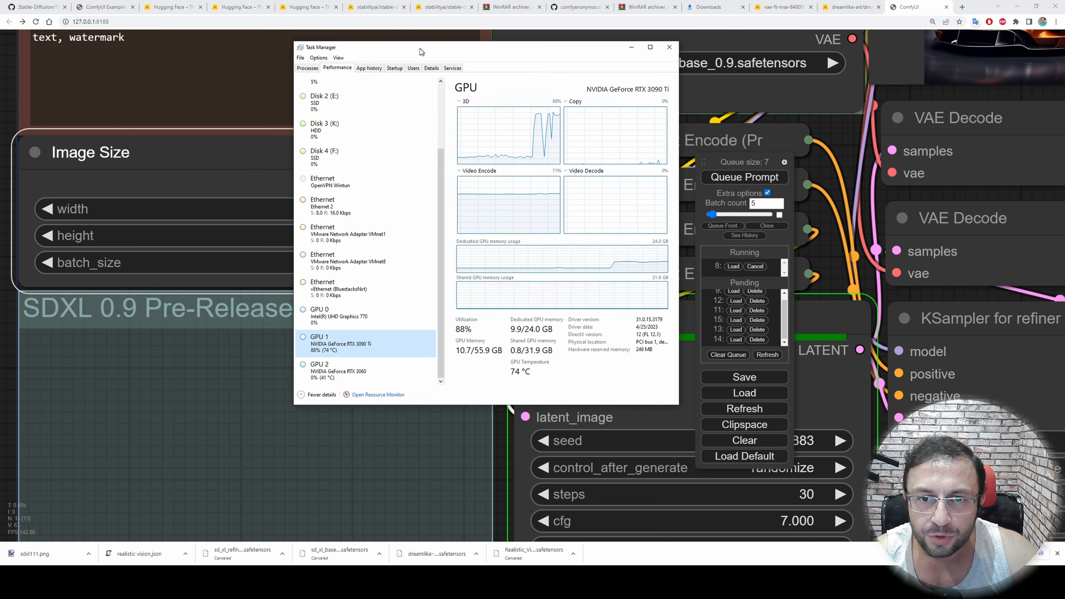
drag(421, 52, 419, 52)
drag(678, 264, 765, 264)
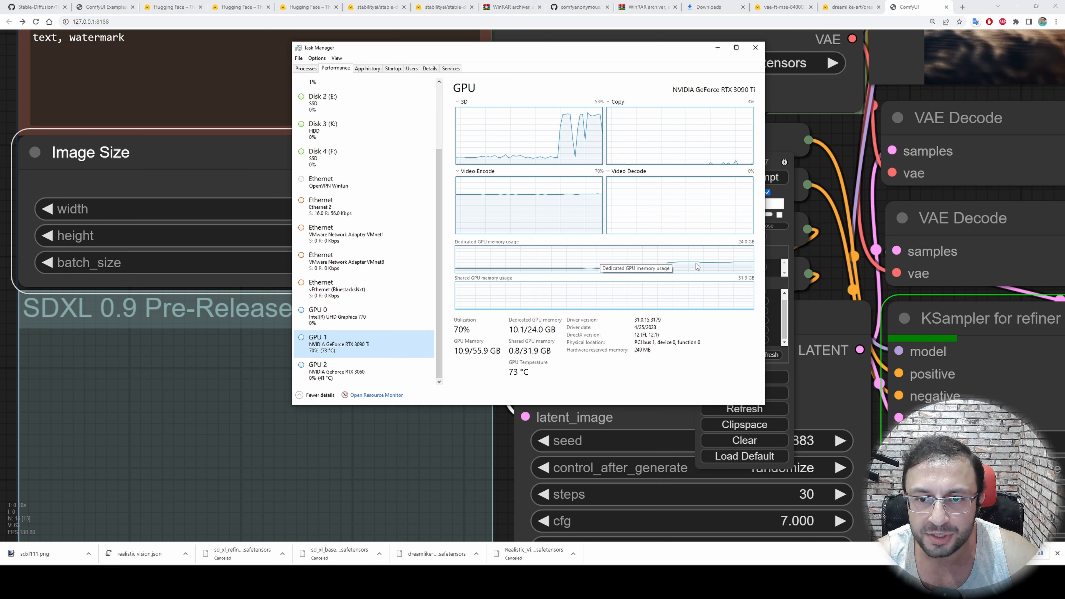
click(716, 49)
Move the queue panel off the refiner result image so the output is unobstructed
scroll(834, 341, down, 5)
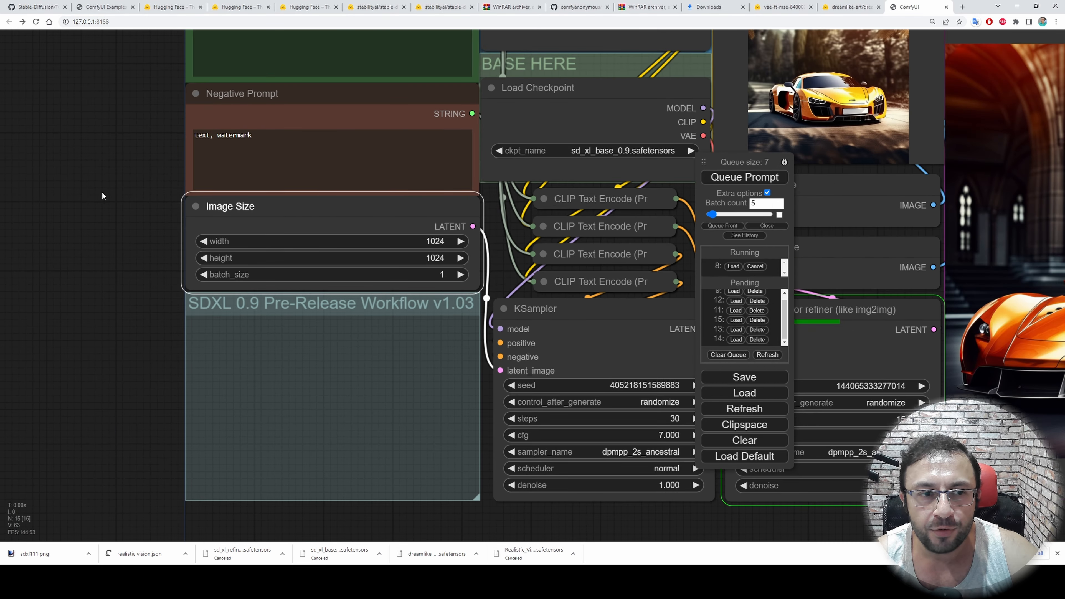
scroll(495, 491, down, 3)
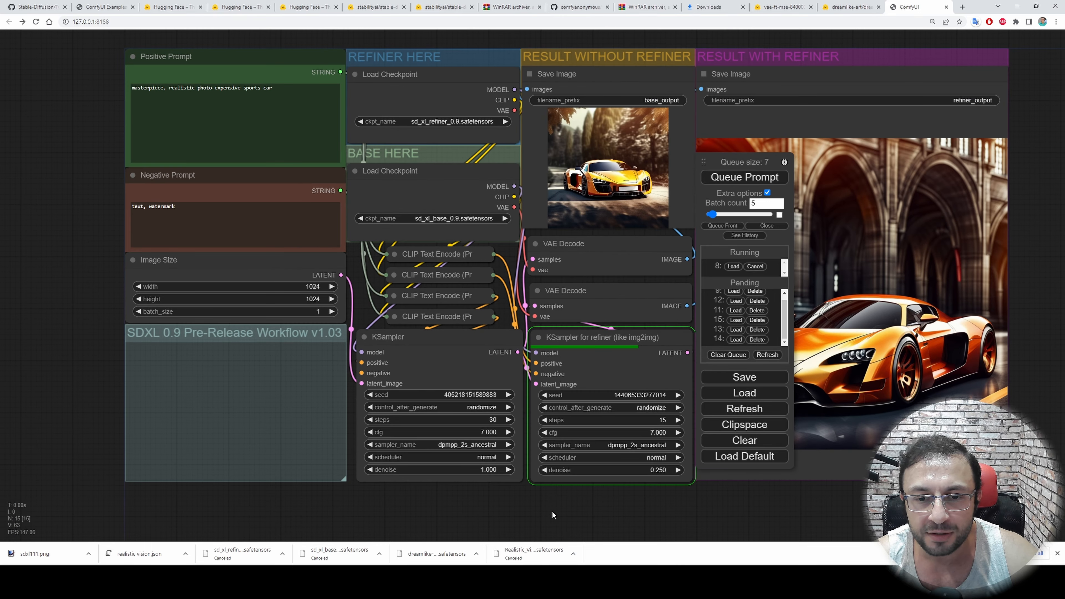
drag(549, 510, 509, 511)
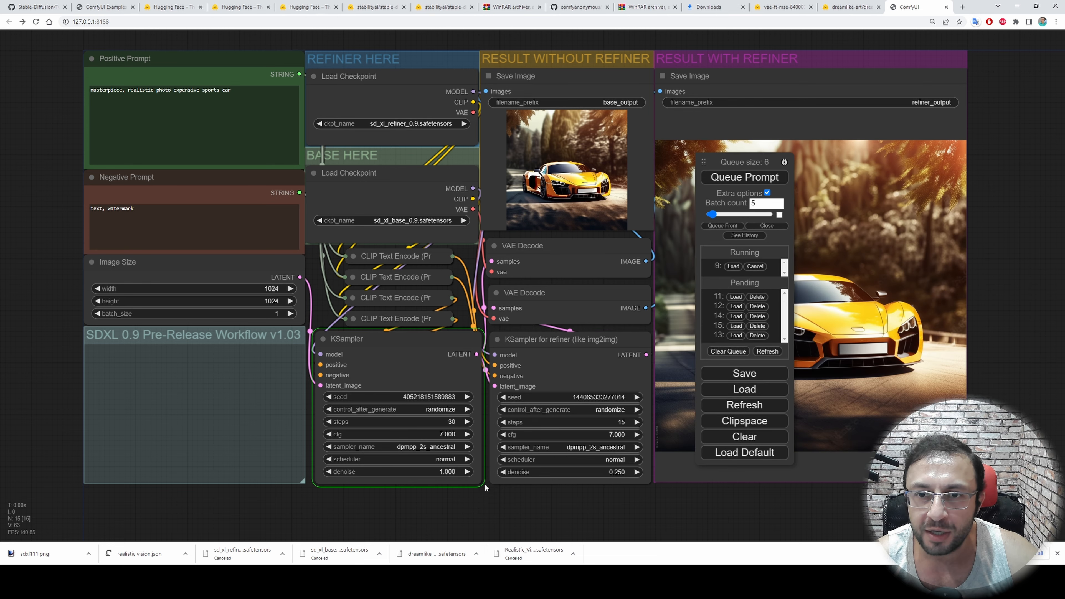
drag(737, 162, 1008, 164)
Examine the base and refiner sampling speeds in the ComfyUI command window, and minimize it
key(alt+Tab)
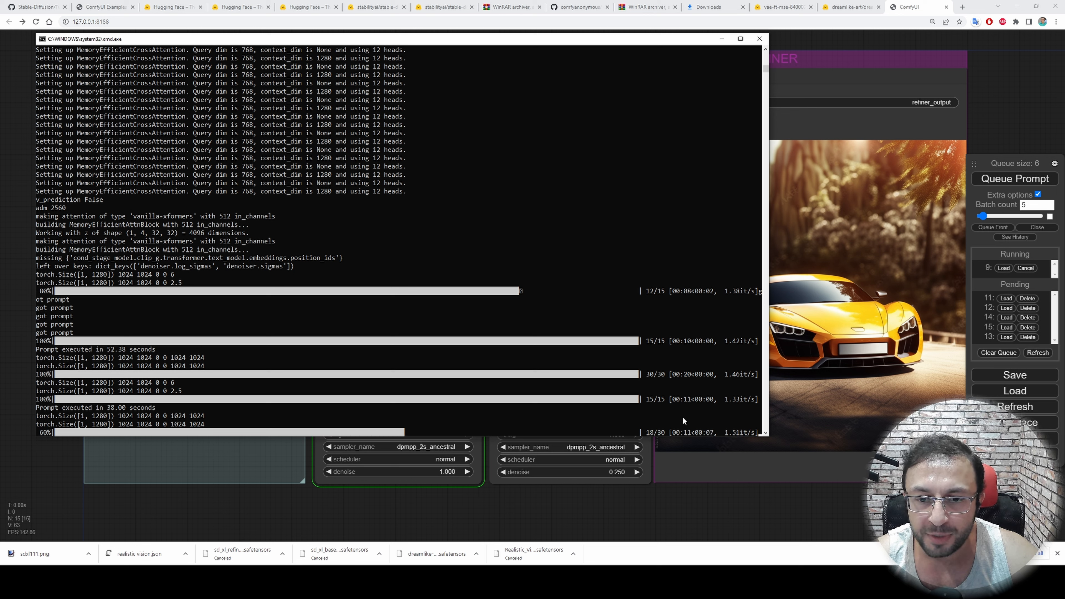
scroll(696, 409, down, 1)
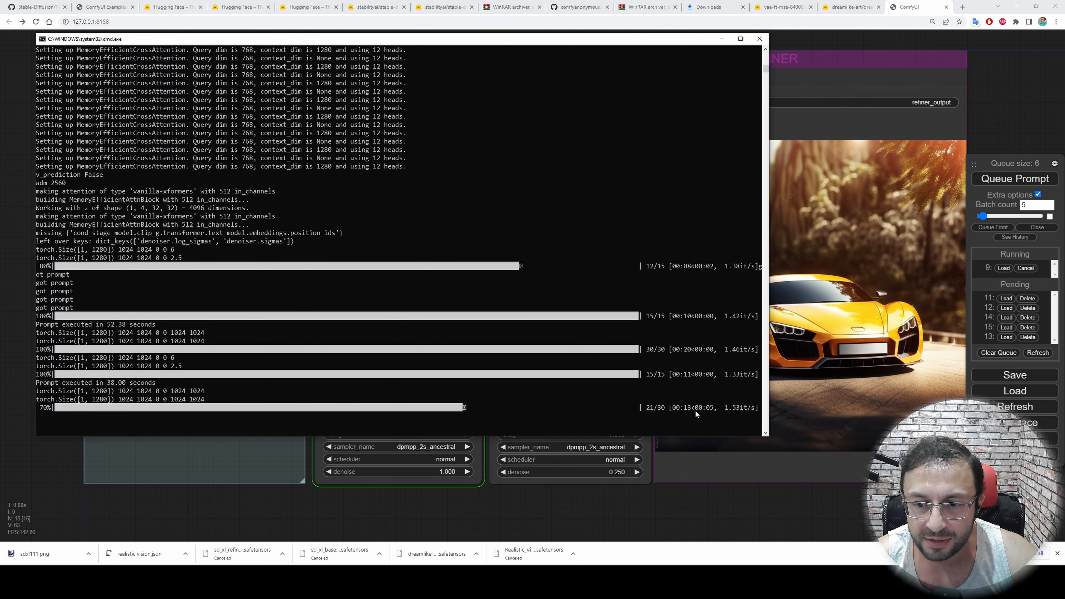
scroll(696, 411, up, 3)
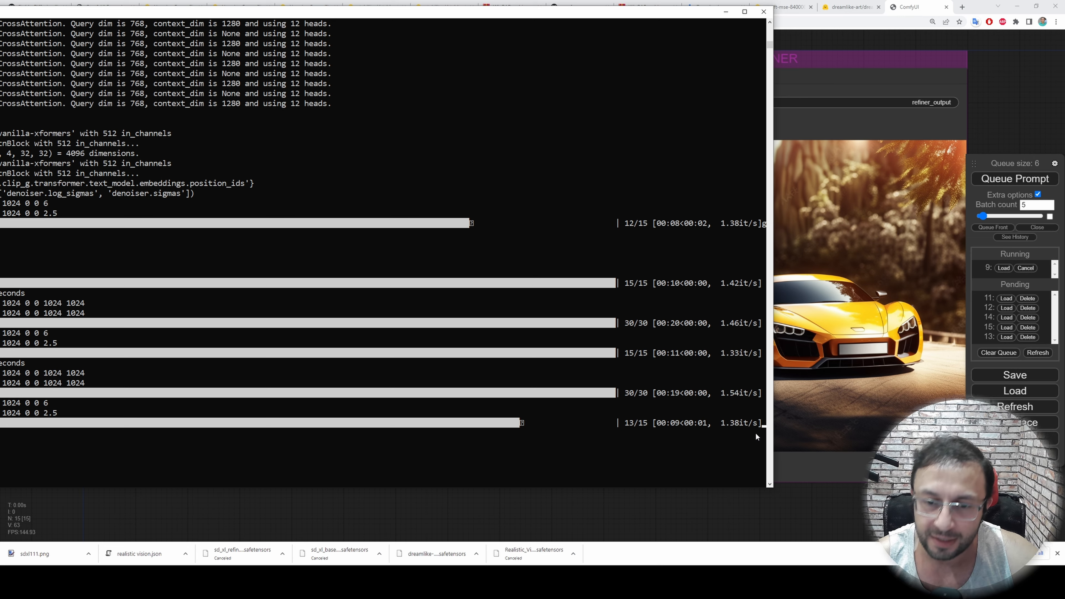
click(725, 12)
Browse the ComfyUI output folder for the refiner_output and base_output images, and return to the workflow, leaving the refiner filename prefix as refiner_output
key(alt+Tab)
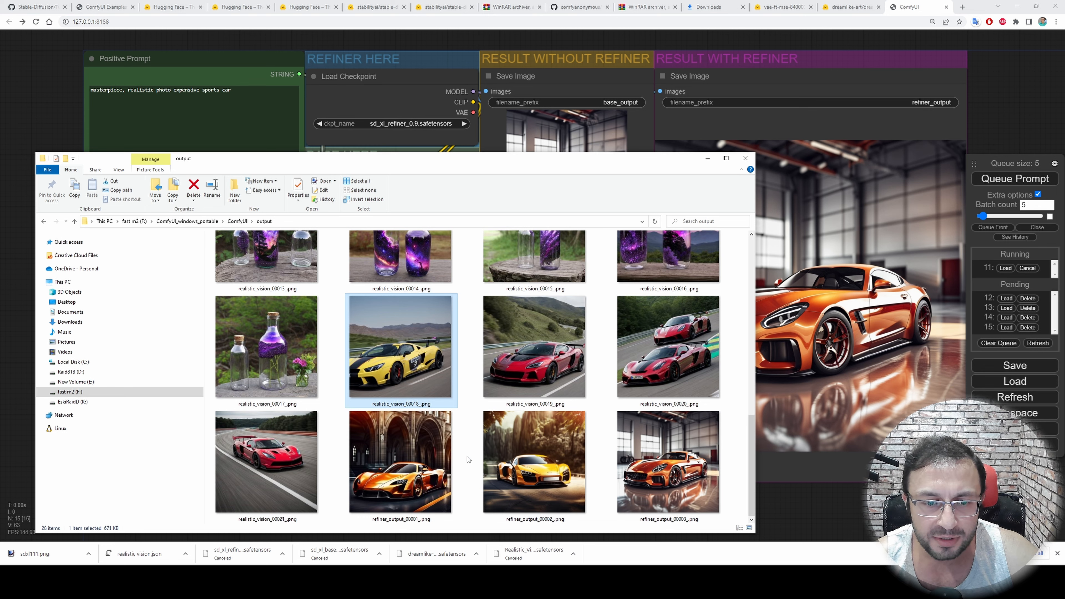
click(397, 497)
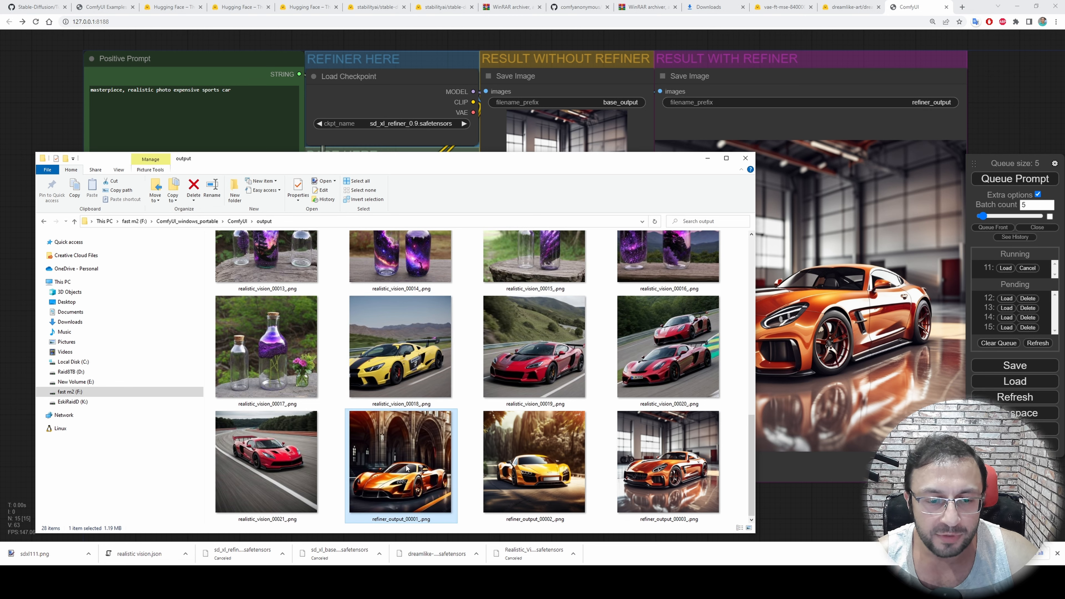
scroll(587, 421, up, 6)
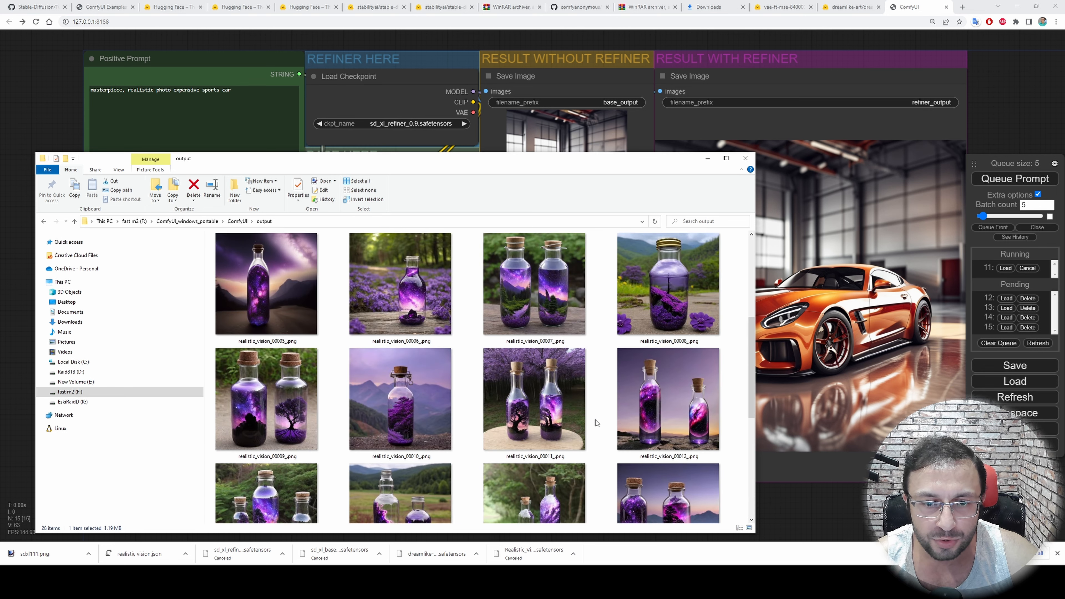
click(421, 314)
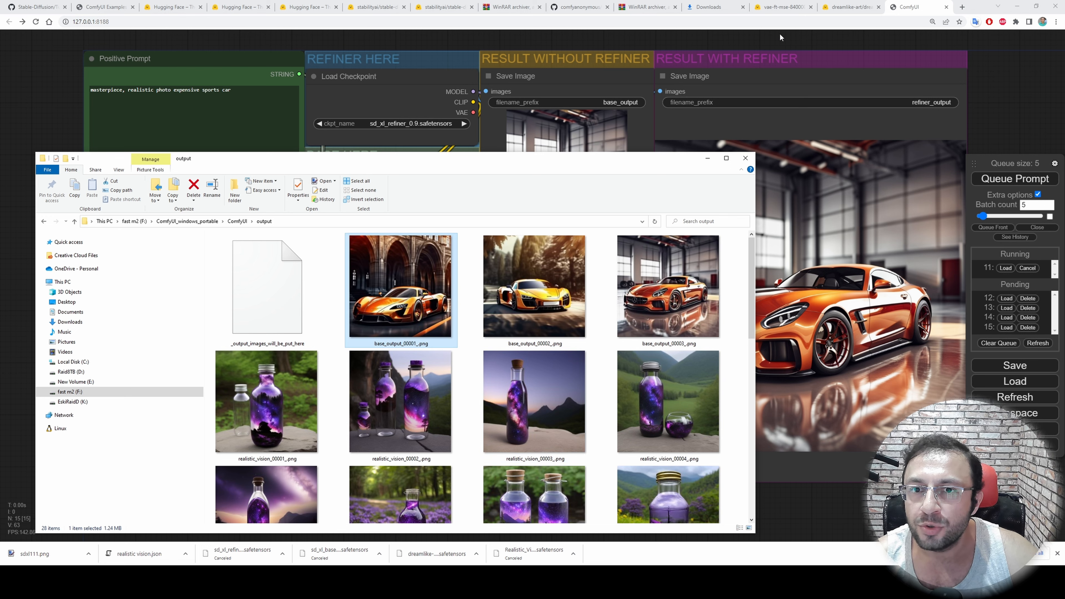
click(798, 103)
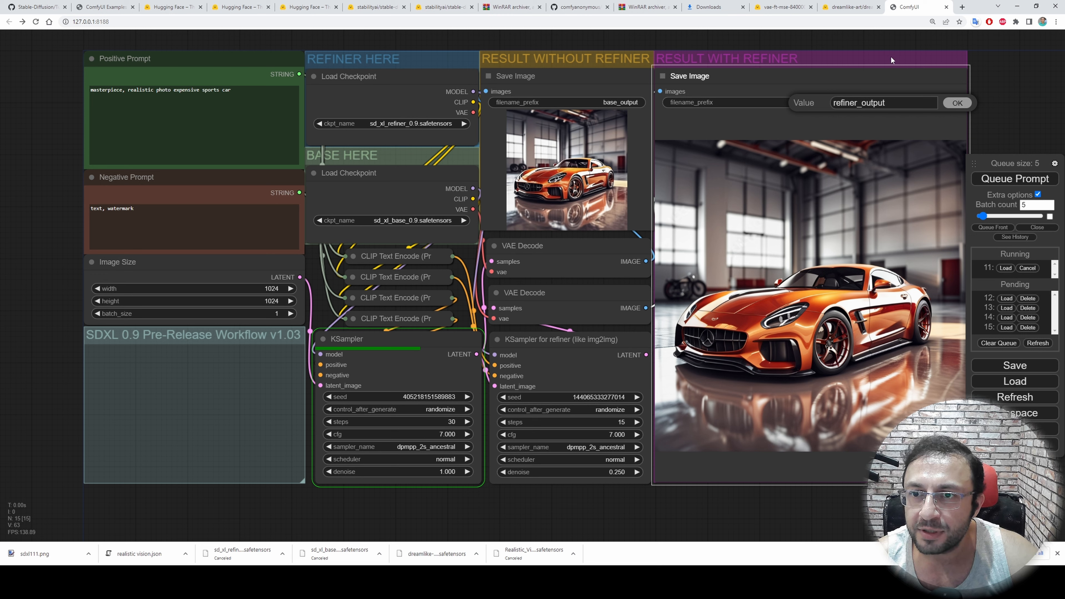
click(957, 103)
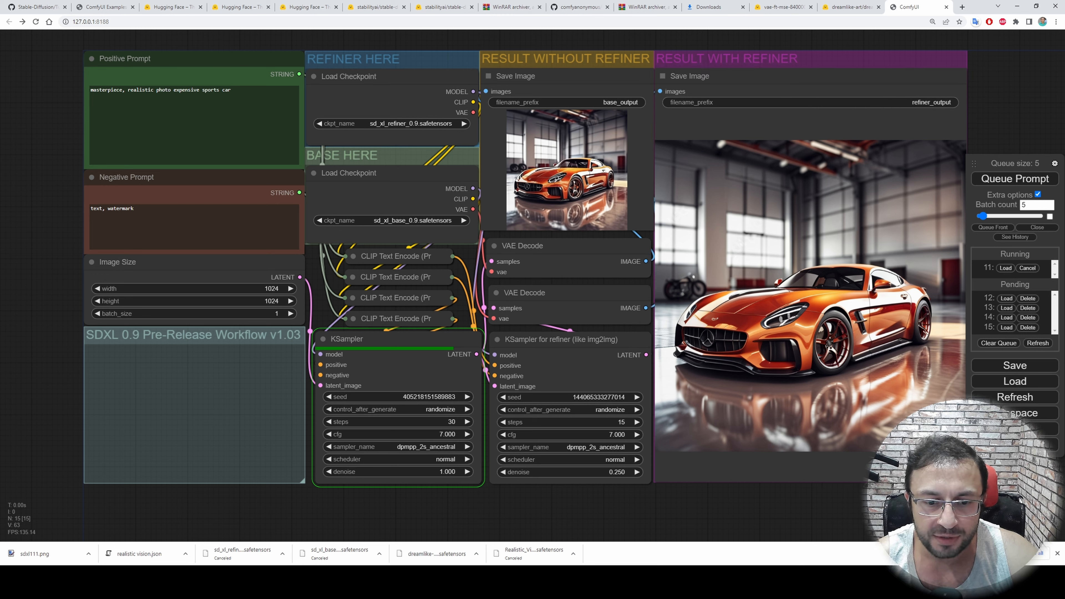
View refiner_output_00002_.png and refiner_output_00003_.png in paint.net, and compare the orange car's base and refined versions side by side
key(alt+Tab)
scroll(544, 463, down, 3)
double_click(544, 462)
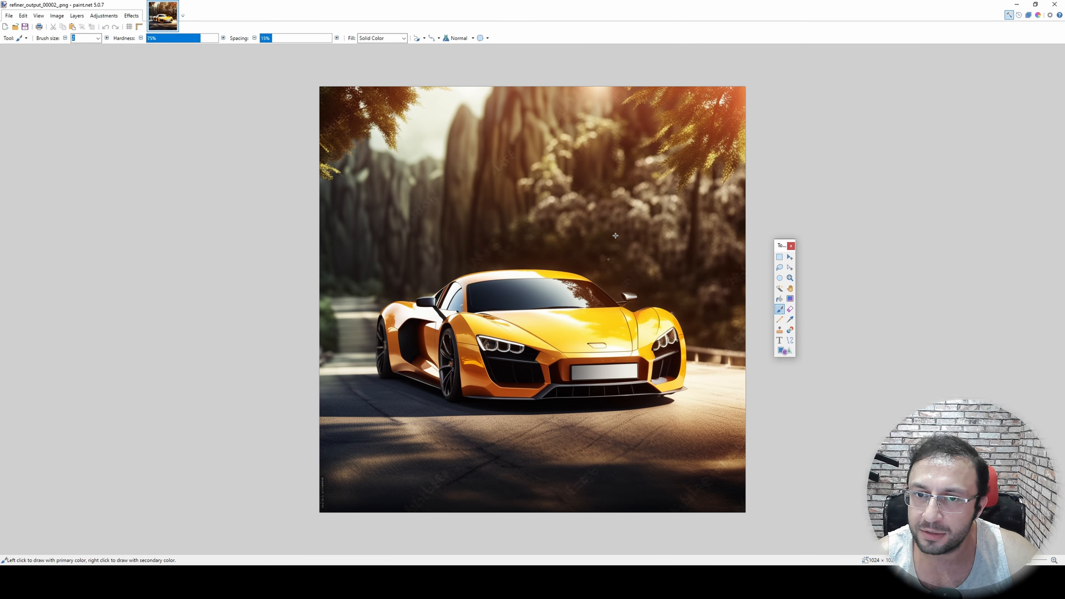
click(1016, 4)
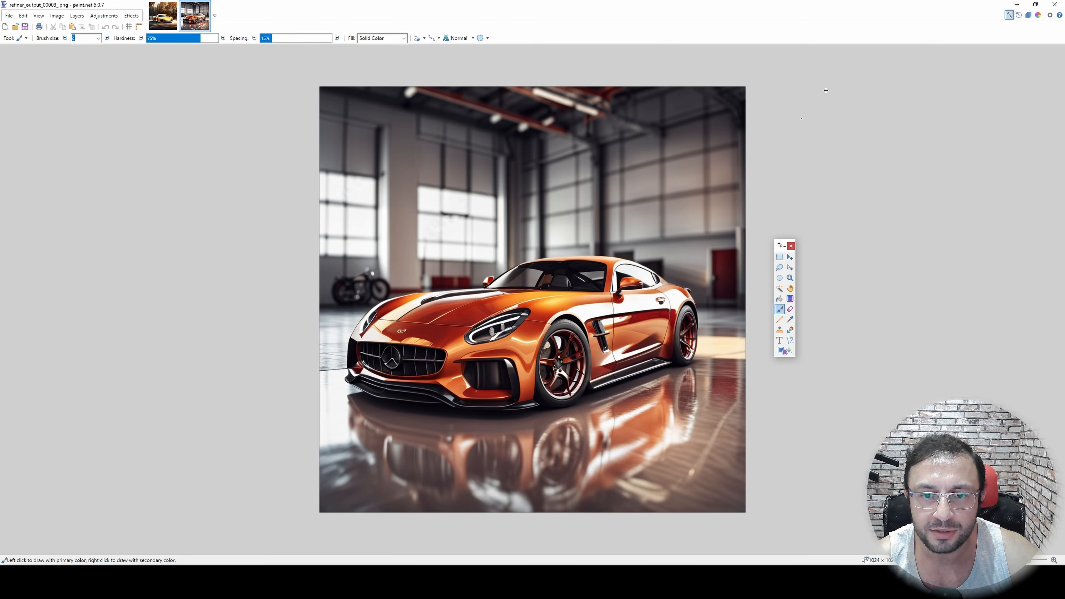
click(1016, 5)
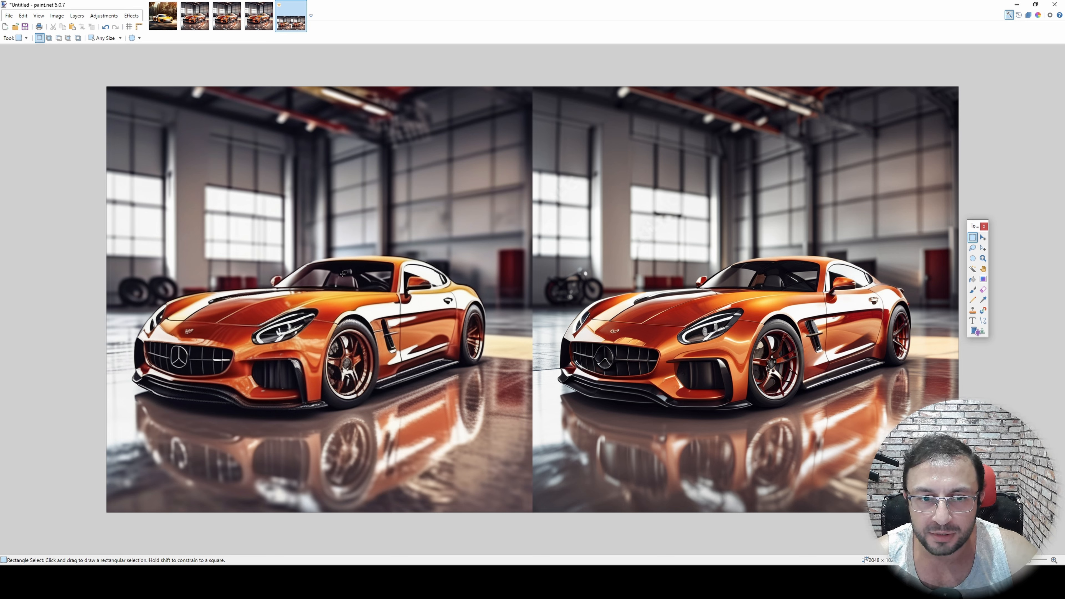
click(1016, 4)
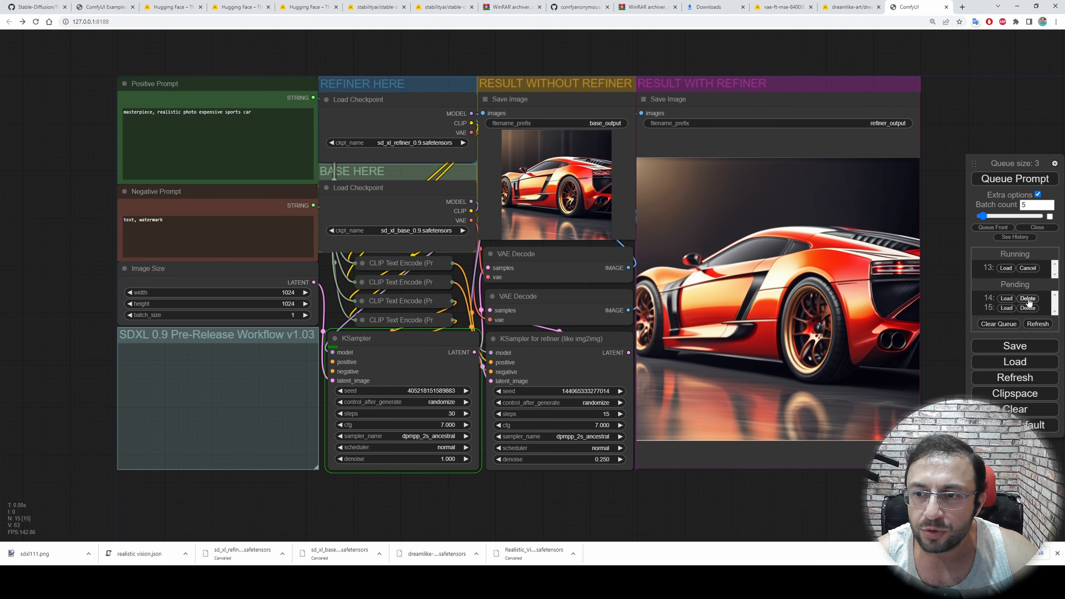
Delete the two pending prompts from the queue and cancel the running generation
click(1028, 298)
click(1027, 298)
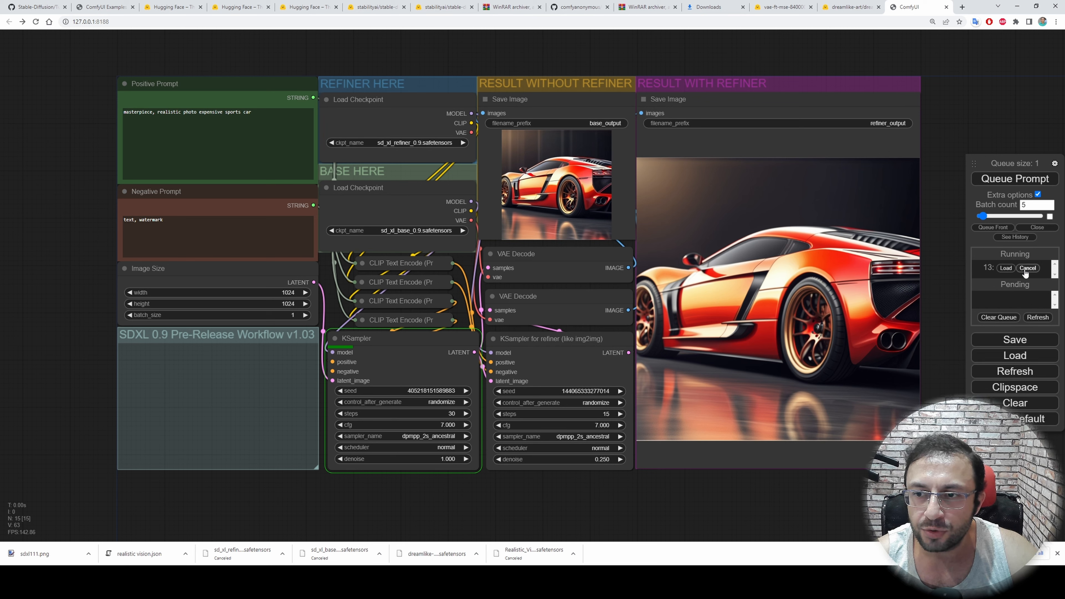
click(1027, 268)
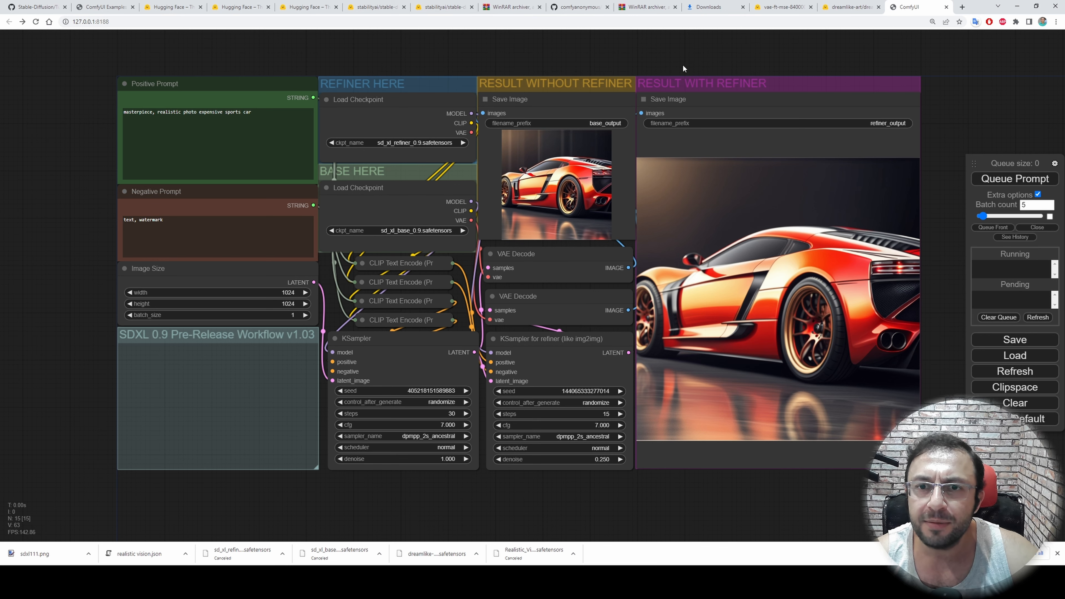
Spread out the RESULT WITH REFINER and RESULT WITHOUT REFINER groups and the two VAE Decode nodes so their connections can be followed
drag(677, 70, 832, 89)
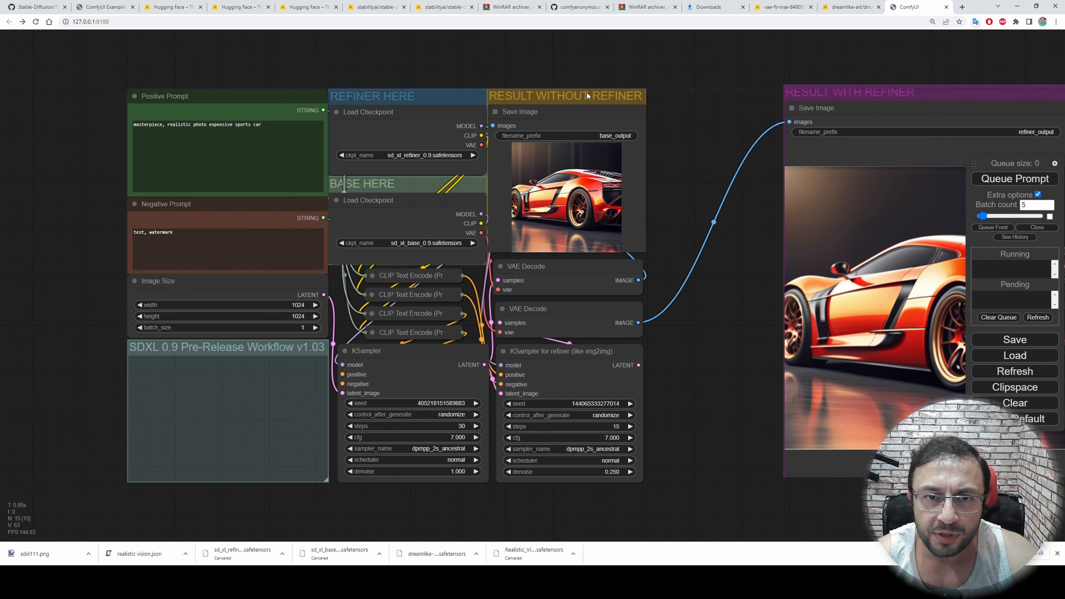
drag(561, 102, 655, 74)
drag(536, 266, 592, 249)
drag(558, 308, 605, 306)
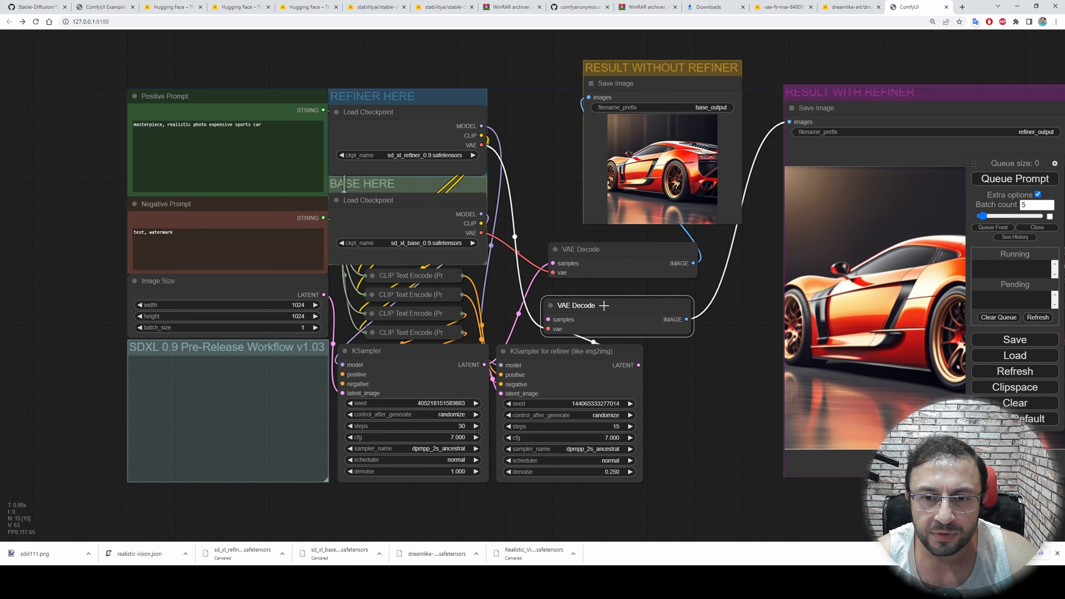
drag(628, 70, 608, 64)
drag(577, 250, 617, 237)
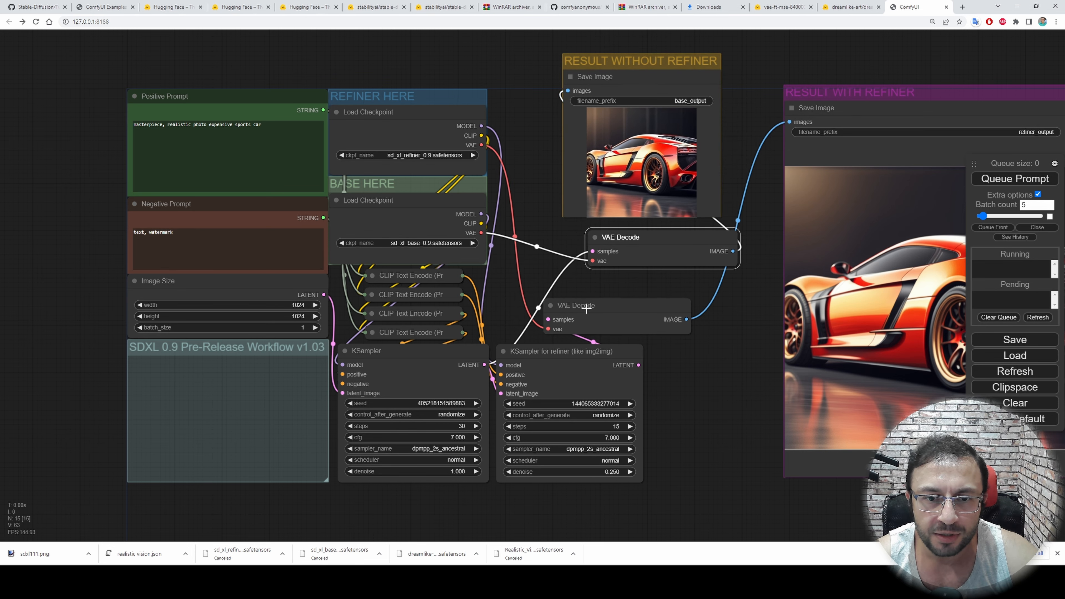
drag(586, 306, 625, 303)
Move the refiner Load Checkpoint below the workflow and the base one above it, and set the REFINER HERE and BASE HERE groups aside
scroll(536, 159, down, 3)
drag(463, 122, 525, 499)
drag(430, 128, 59, 78)
drag(439, 208, 453, 60)
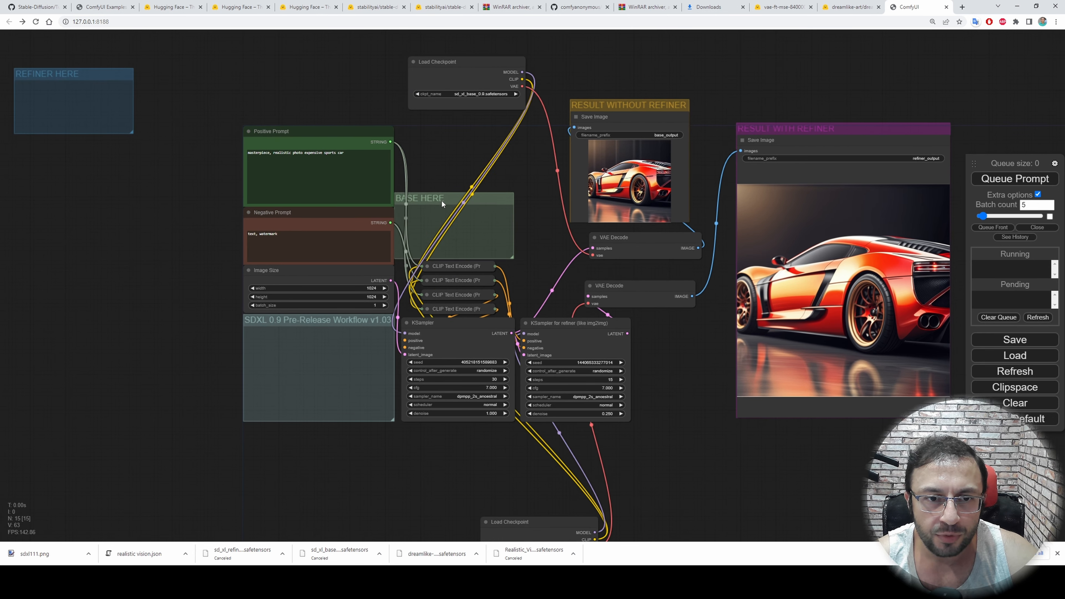
drag(436, 196, 15, 244)
Separate the Positive Prompt and Negative Prompt nodes, and place the KSampler for refiner beside the refiner checkpoint loader
drag(293, 142, 243, 86)
drag(293, 209, 236, 180)
drag(564, 333, 442, 419)
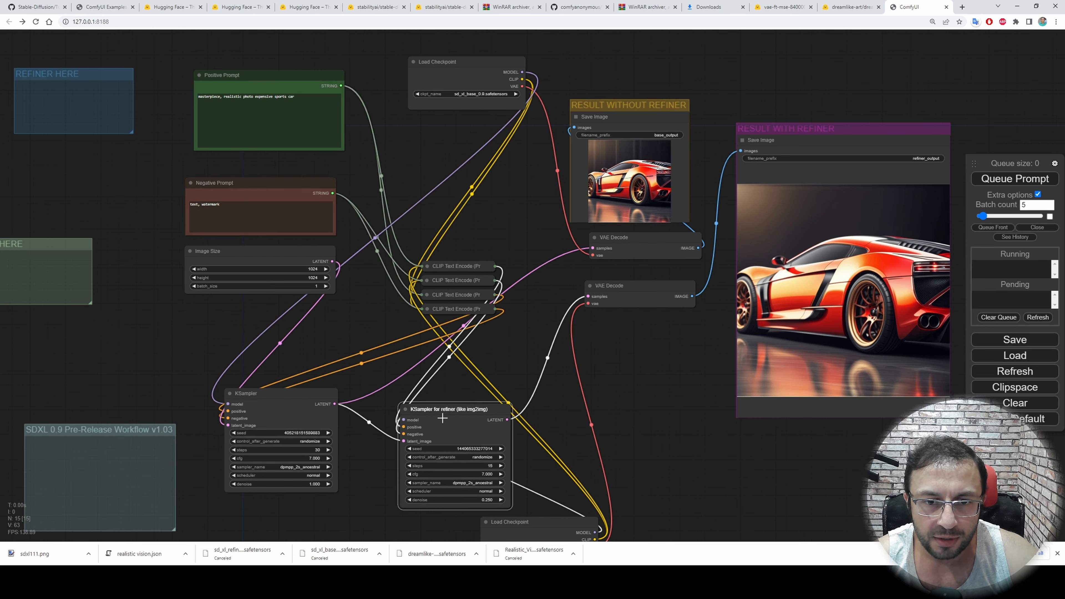
drag(650, 367, 567, 309)
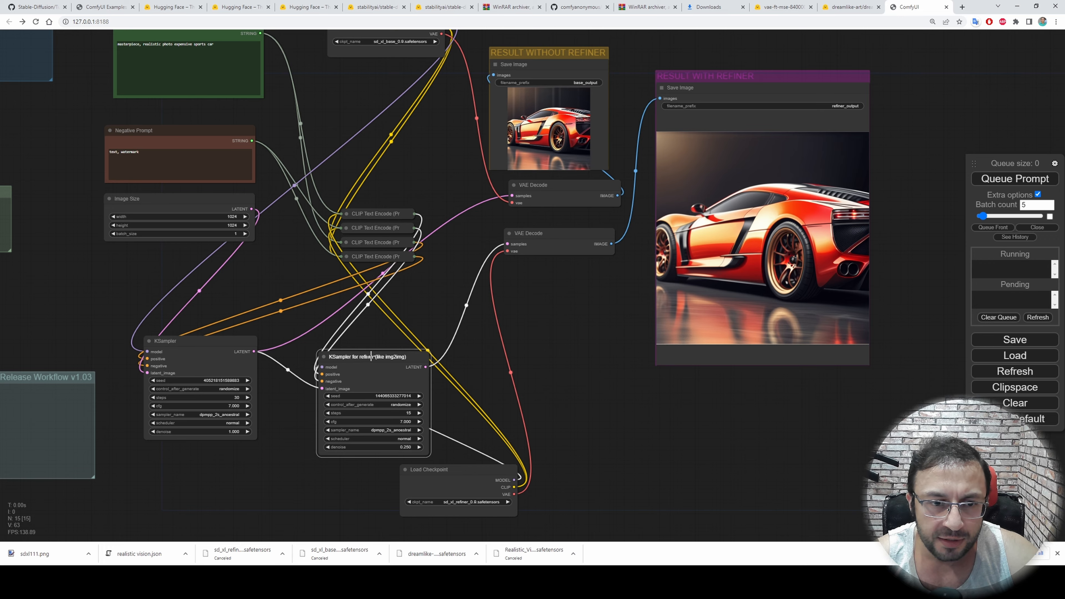
drag(371, 356, 637, 388)
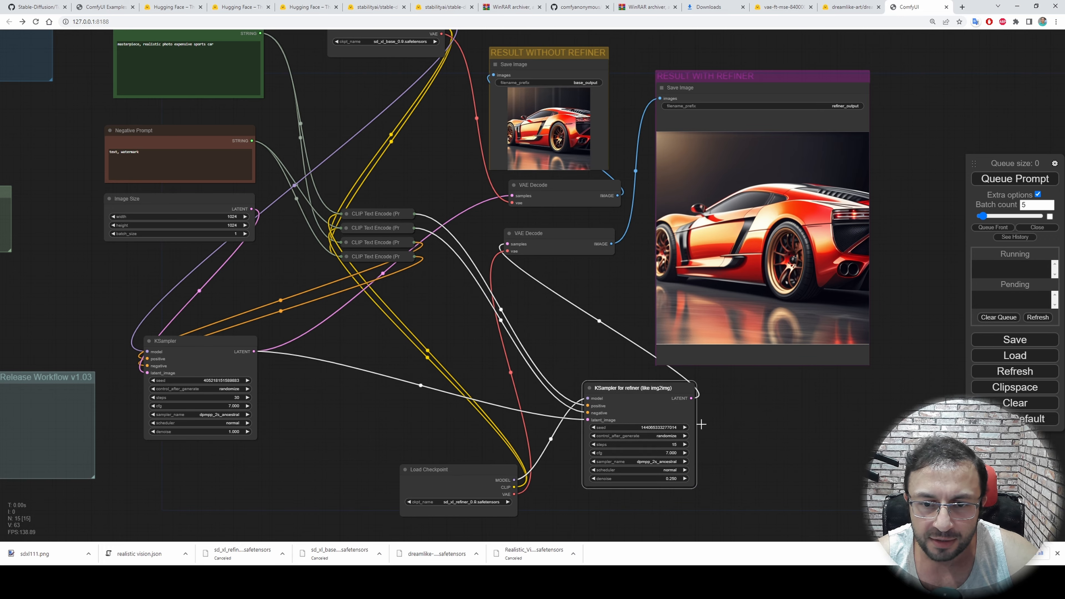
scroll(701, 424, up, 8)
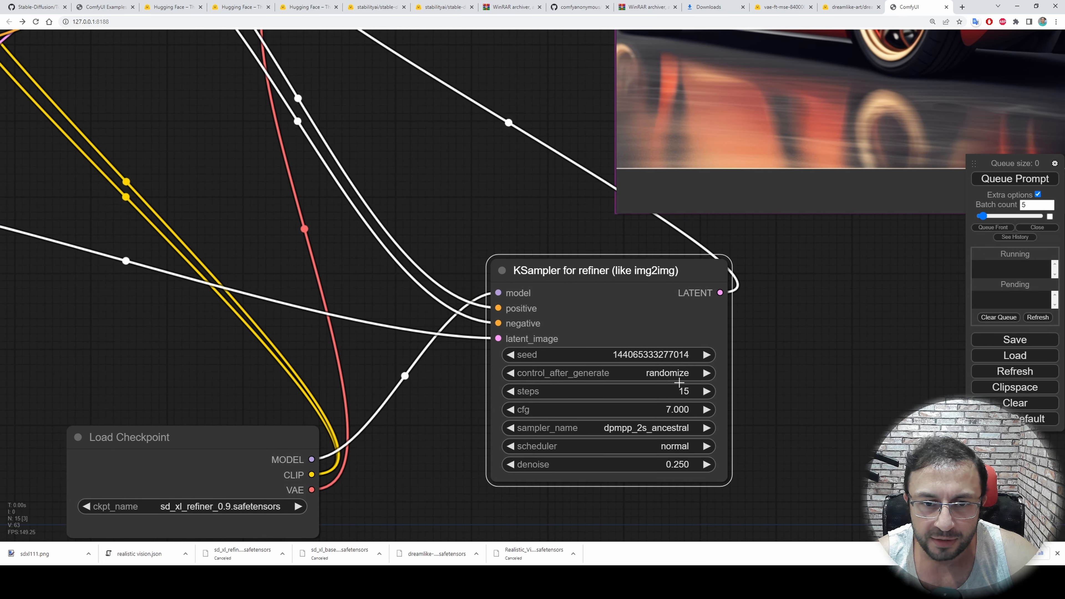
scroll(679, 382, down, 6)
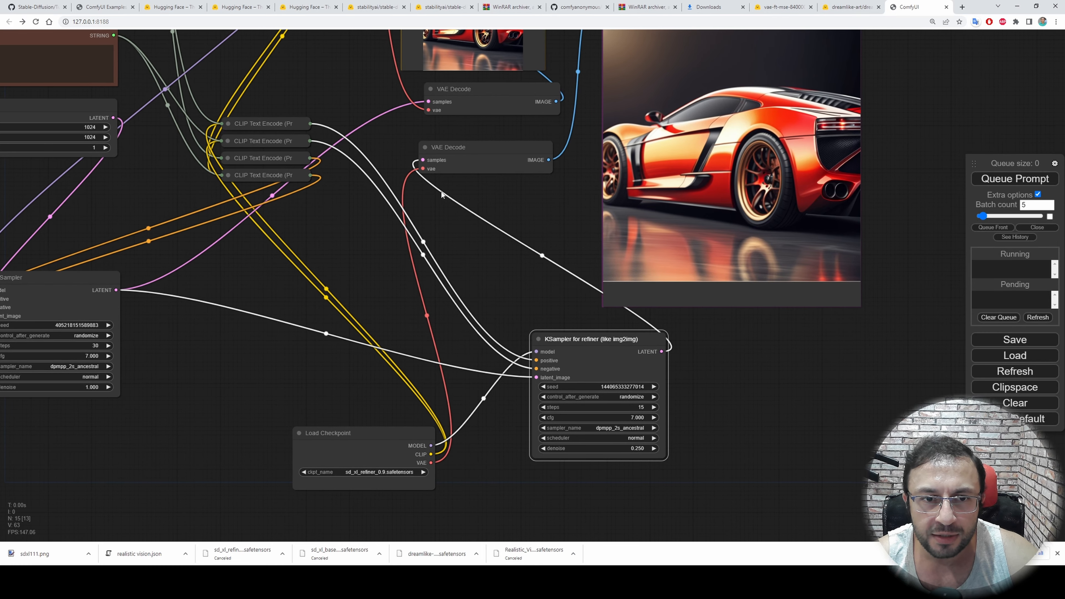
drag(596, 335, 534, 328)
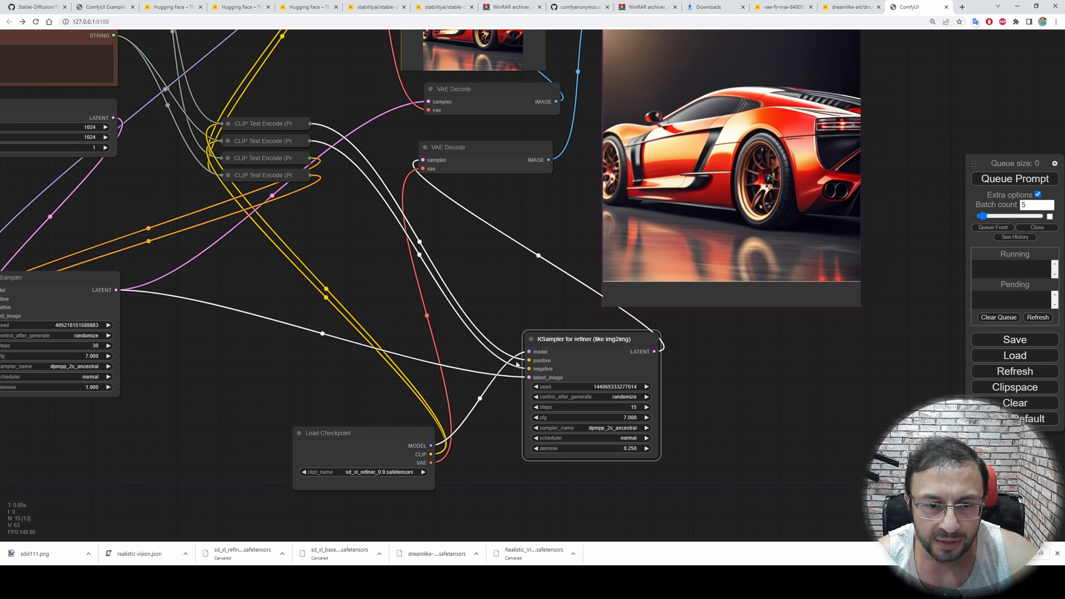
Mute the refiner's Load Checkpoint node and the KSampler for refiner node
click(366, 438)
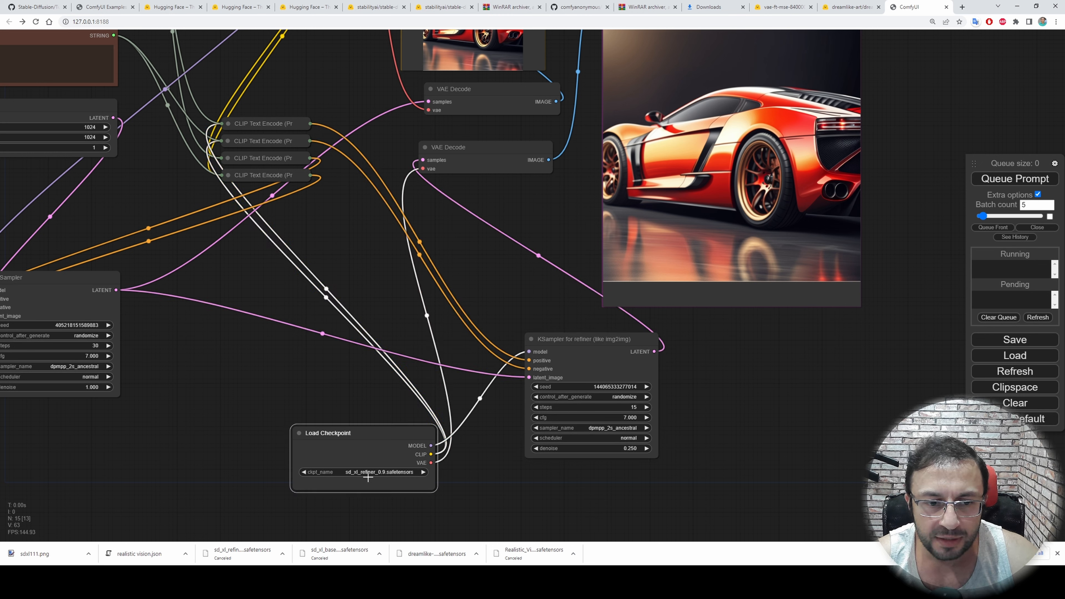
click(562, 362)
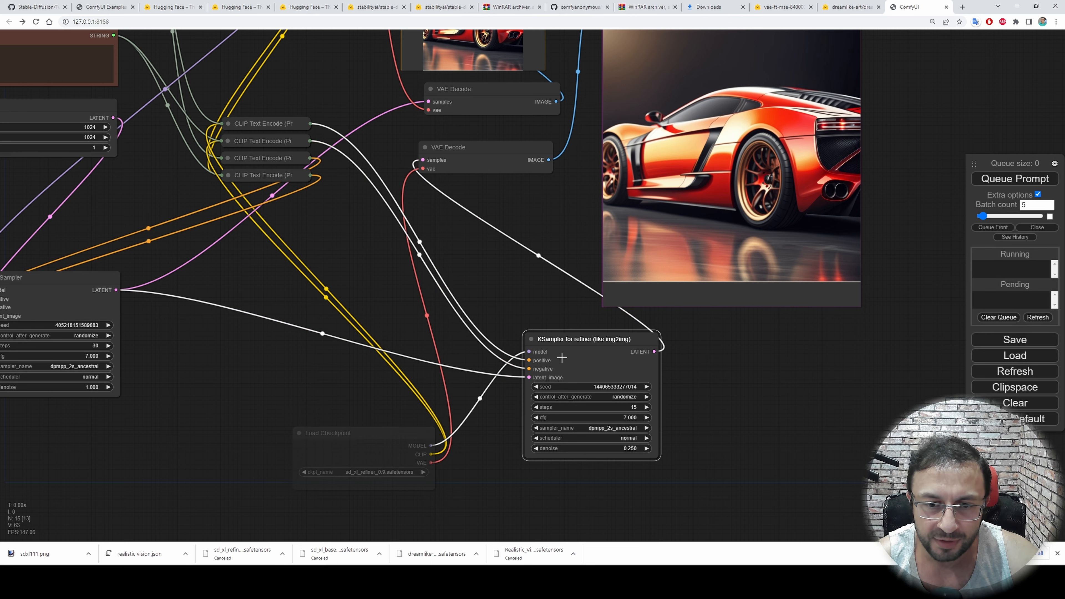
scroll(568, 365, up, 5)
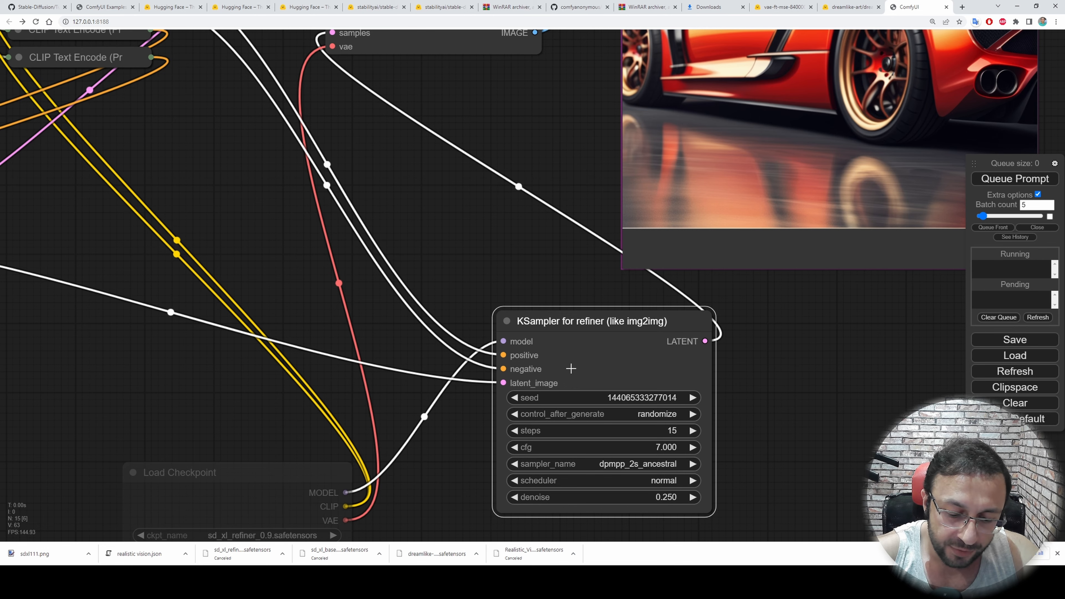
key(ctrl+m)
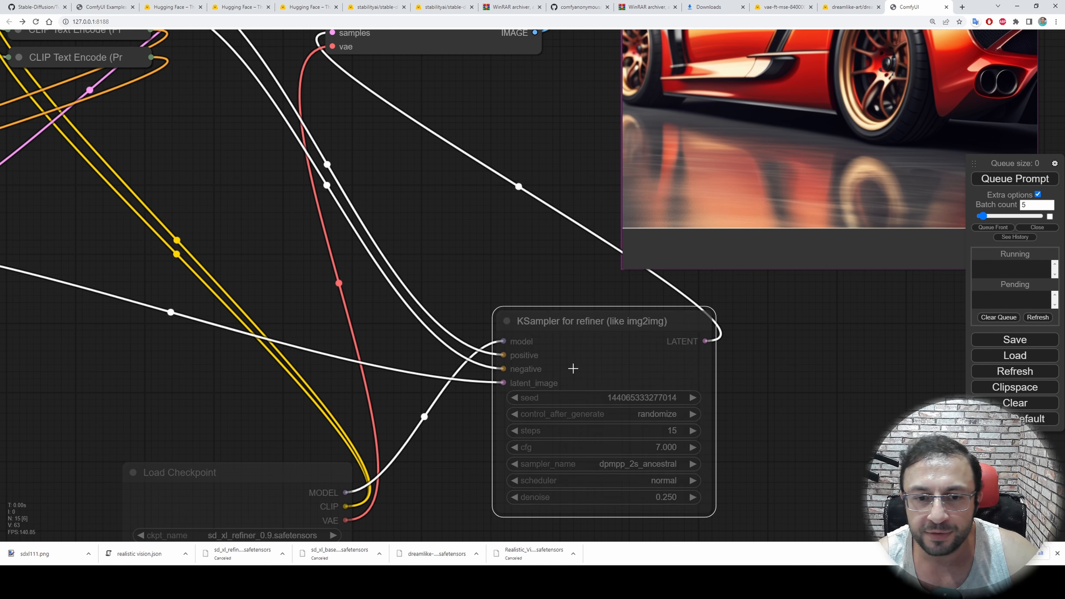
drag(783, 402, 752, 387)
click(568, 307)
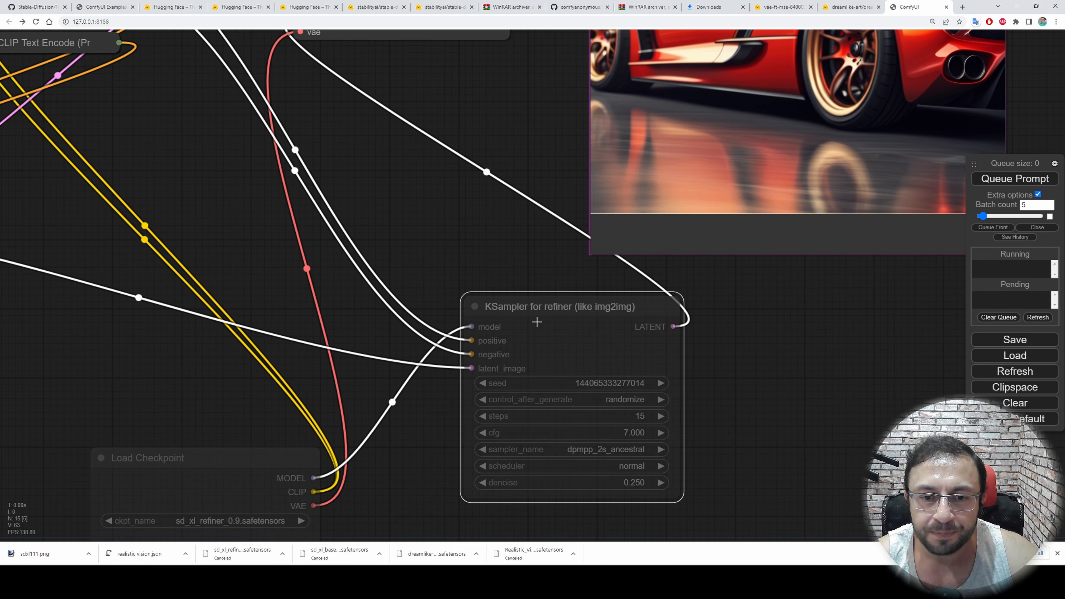
right_click(567, 329)
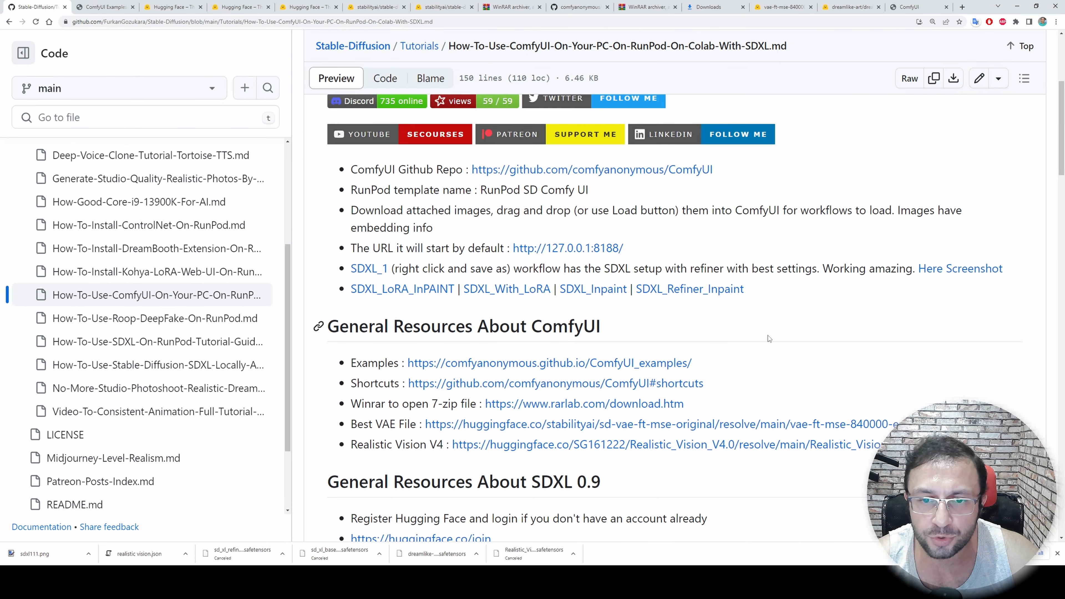
Open the ComfyUI shortcuts page linked in the tutorial file, and review the keybinds for muting and selecting nodes and for loading and saving workflows
scroll(768, 330, down, 2)
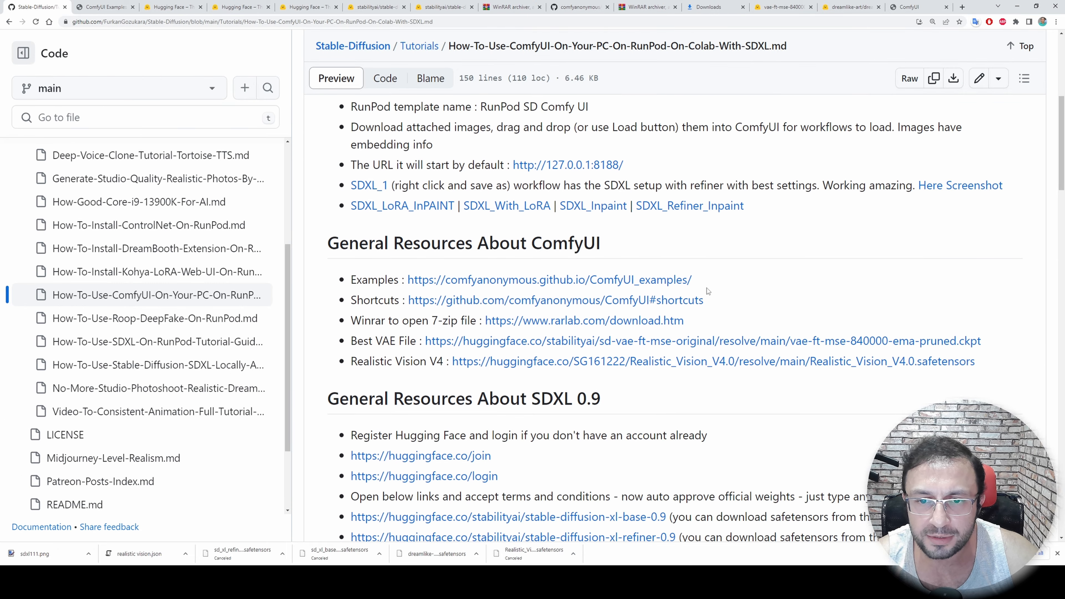
middle_click(619, 302)
click(97, 7)
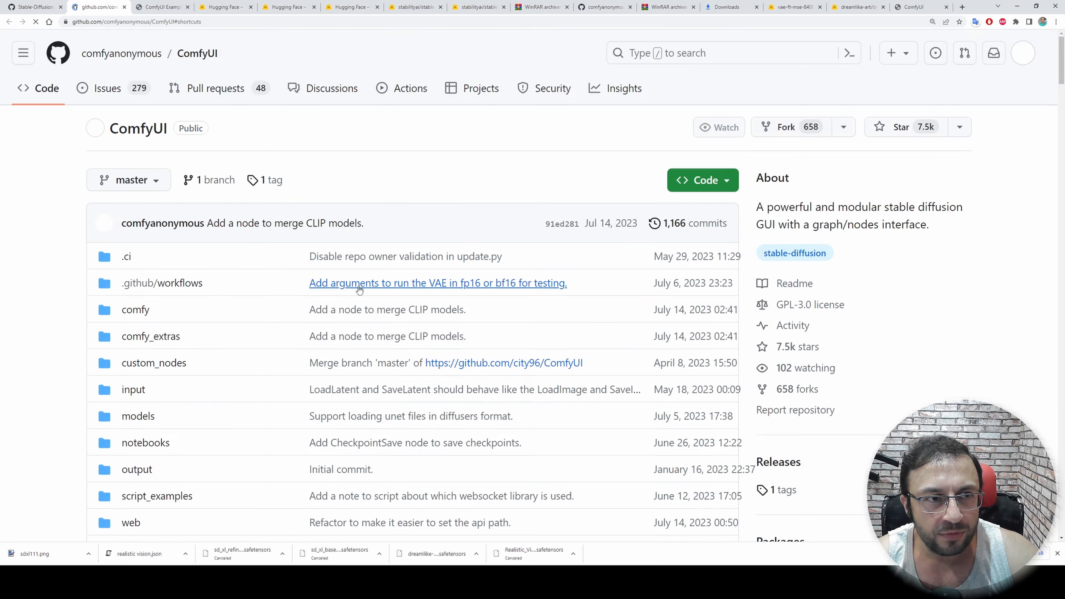
scroll(336, 255, down, 1)
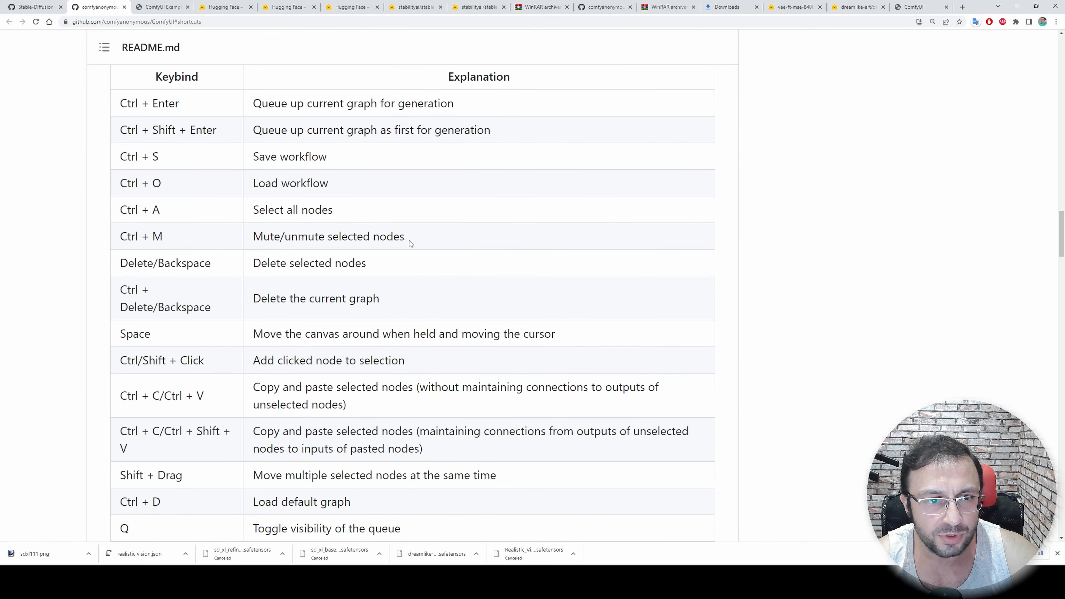
drag(409, 240, 249, 243)
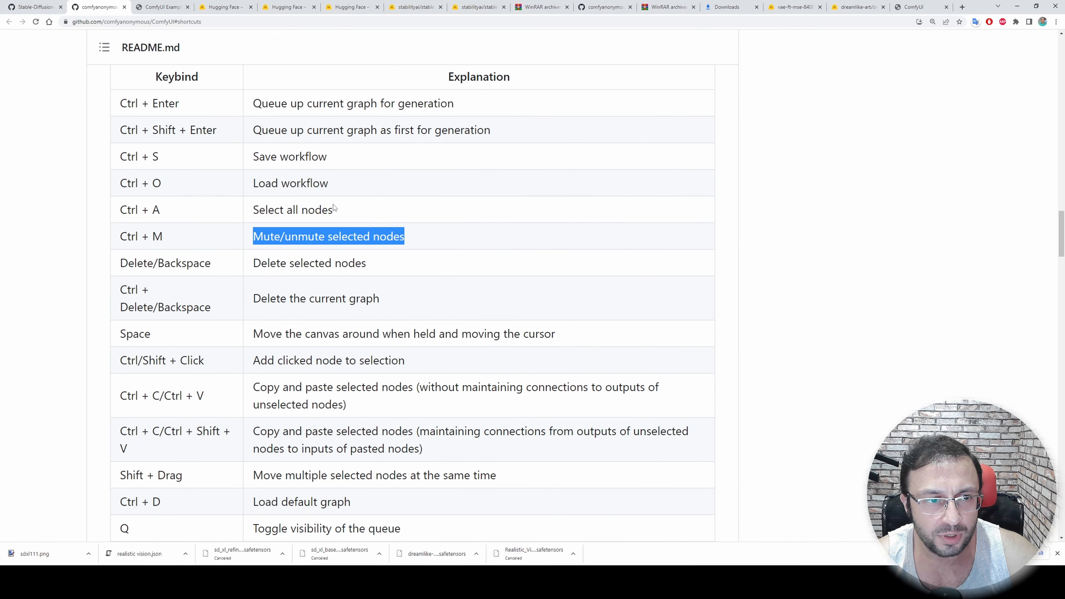
drag(334, 209, 227, 207)
drag(352, 178, 249, 183)
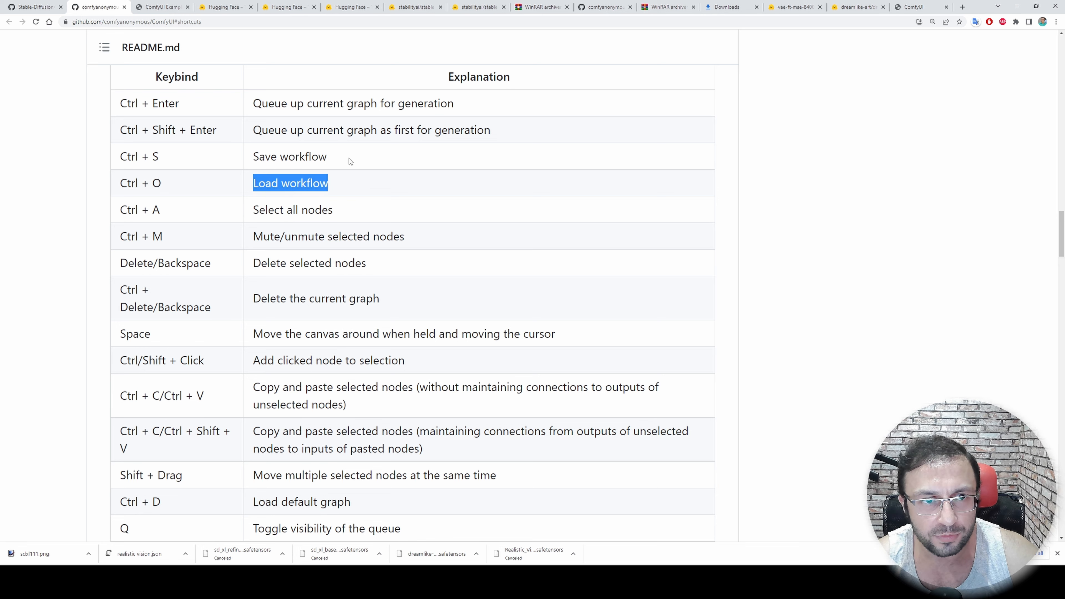
drag(350, 159, 259, 158)
scroll(366, 338, down, 4)
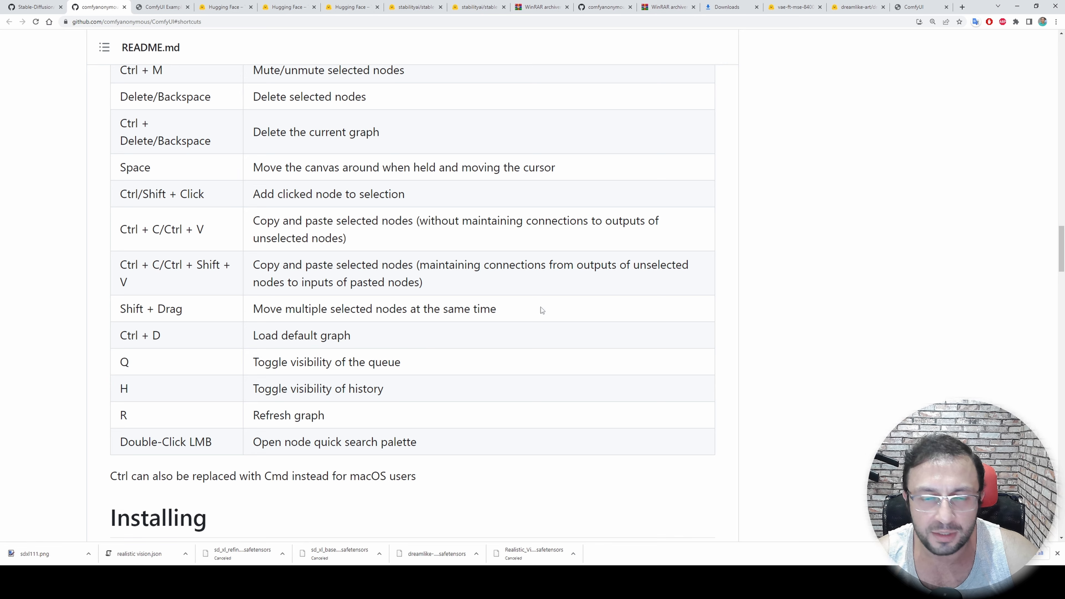
Return to the ComfyUI workflow, check the muted refiner nodes, and queue the prompt with a batch count of 5
click(914, 7)
drag(761, 335, 754, 337)
click(585, 342)
click(418, 416)
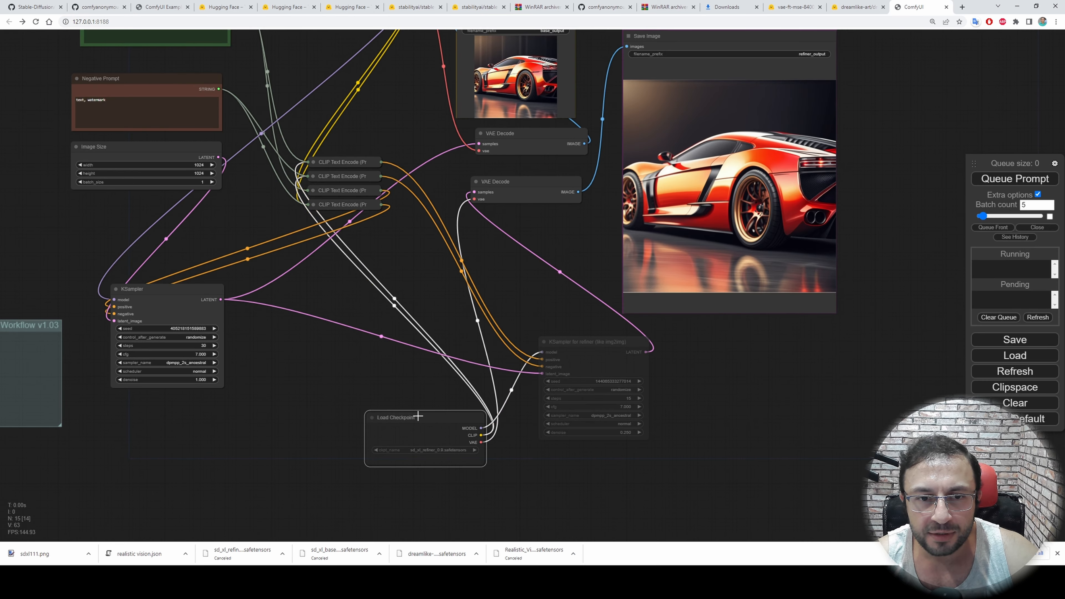
drag(527, 271, 564, 369)
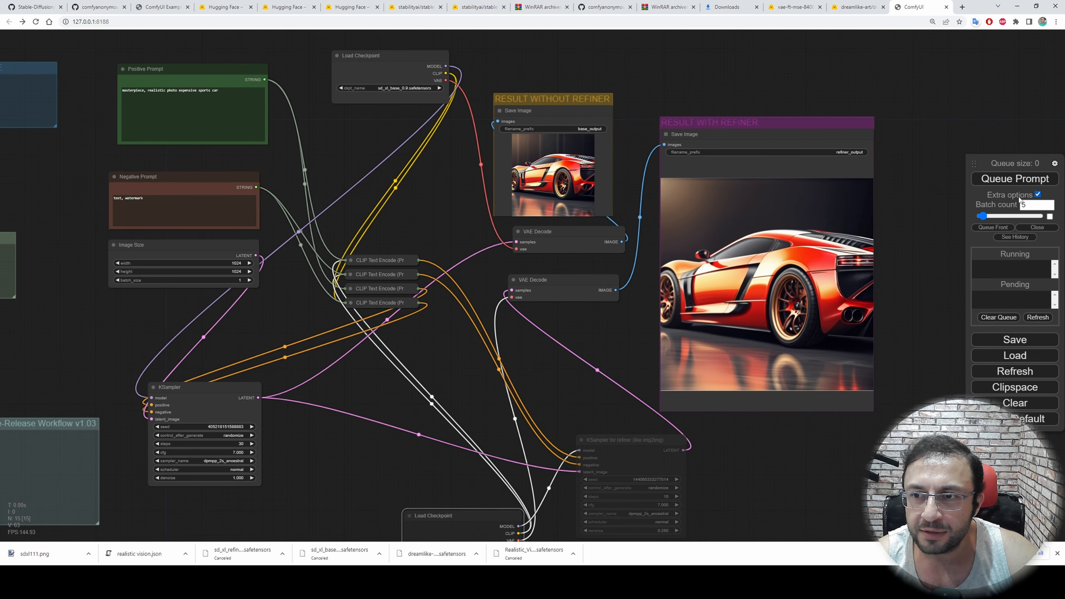
click(1014, 180)
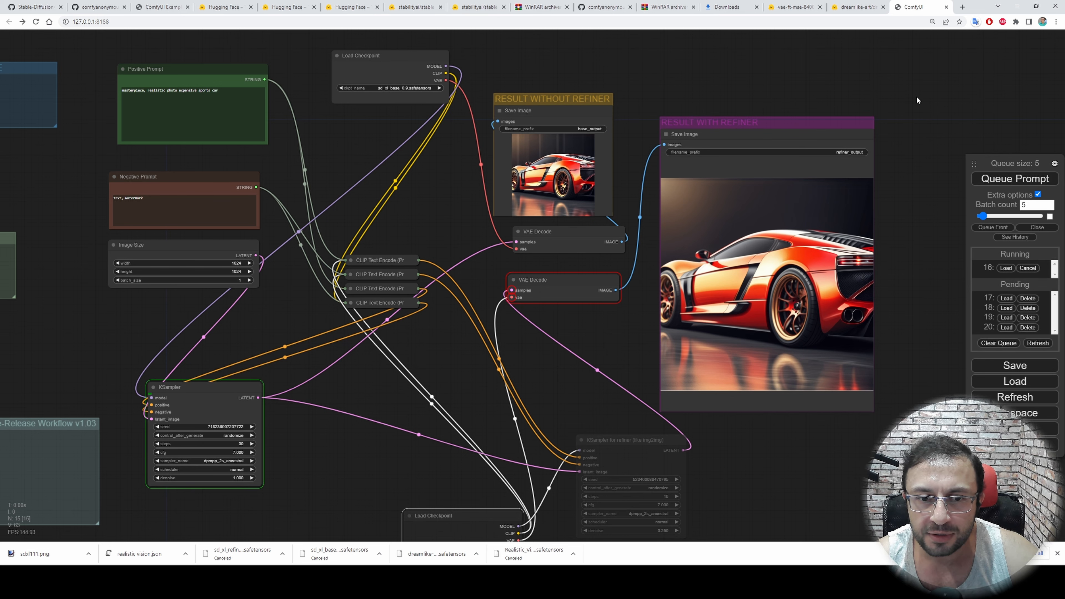
Mute the VAE Decode node fed by the refiner sampler, and queue the prompt batch again
drag(561, 315, 543, 284)
scroll(503, 245, up, 2)
scroll(503, 246, down, 2)
click(506, 247)
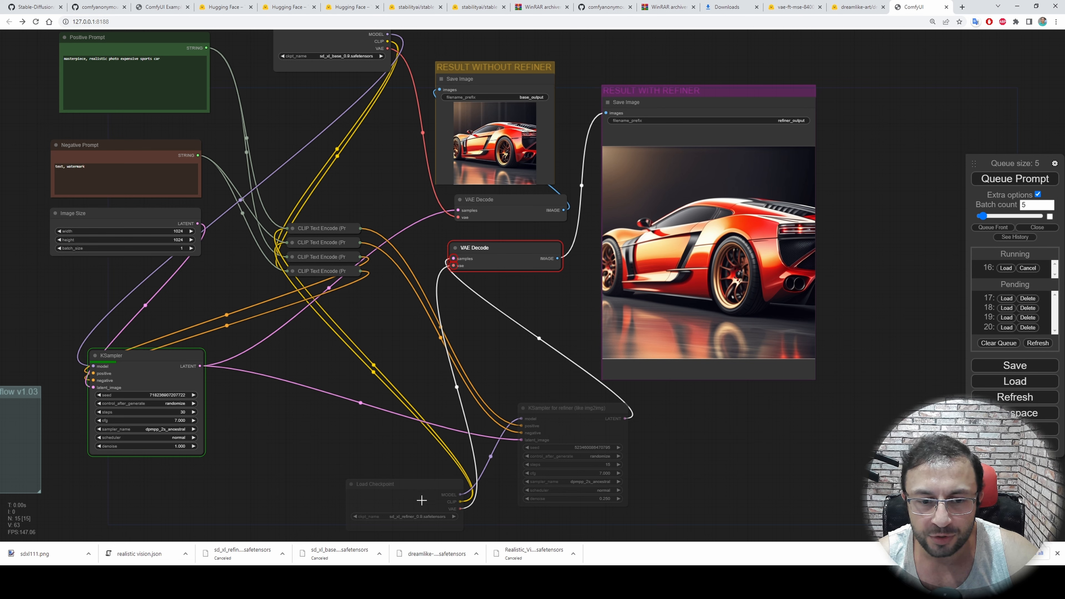
key(ctrl+m)
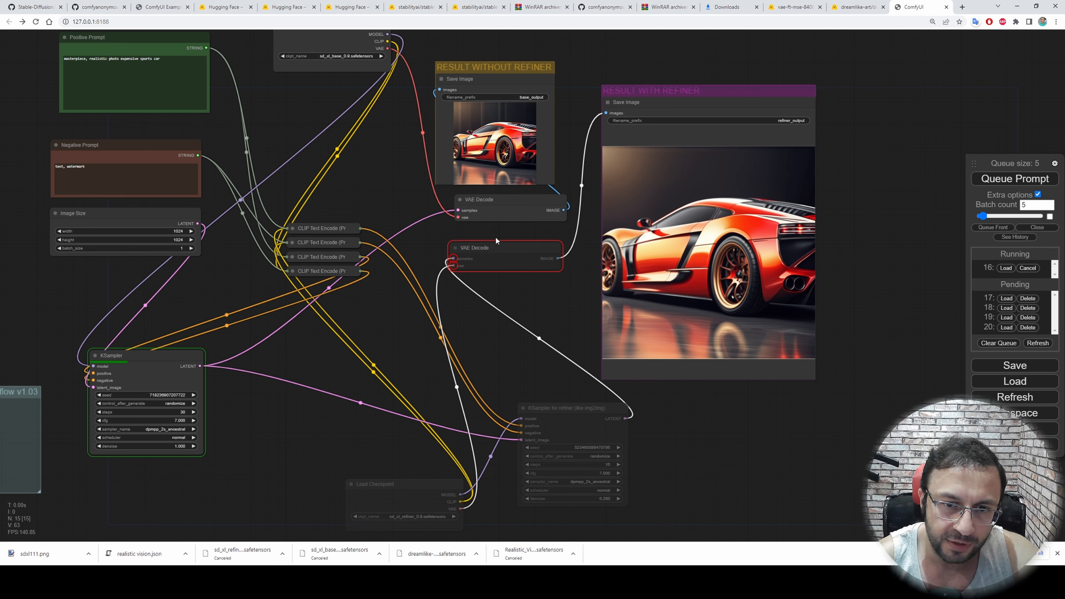
click(1012, 185)
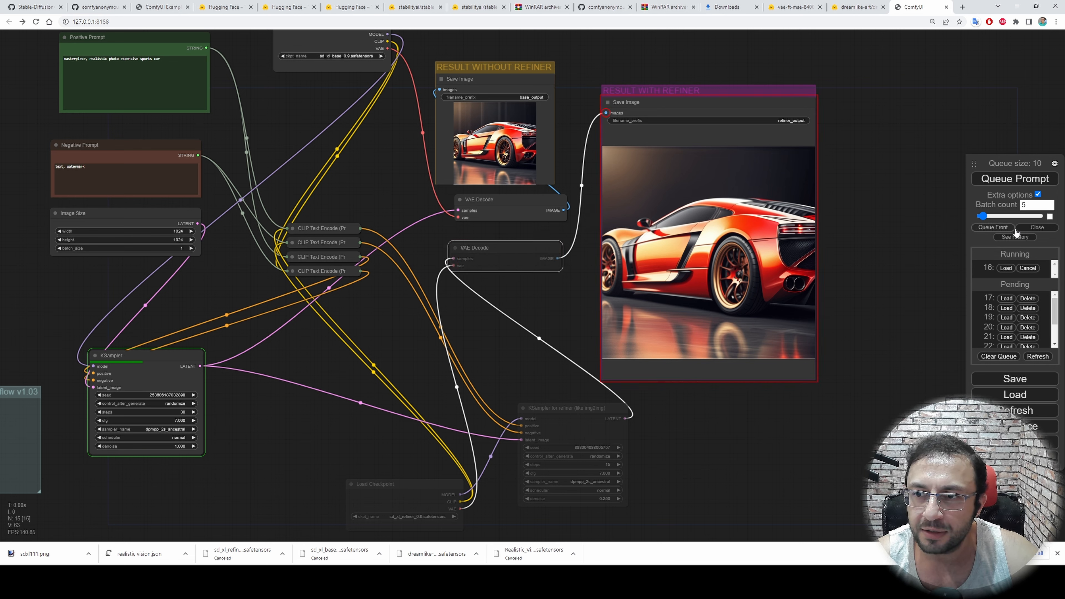
Mute the Save Image node in the RESULT WITH REFINER group
click(644, 100)
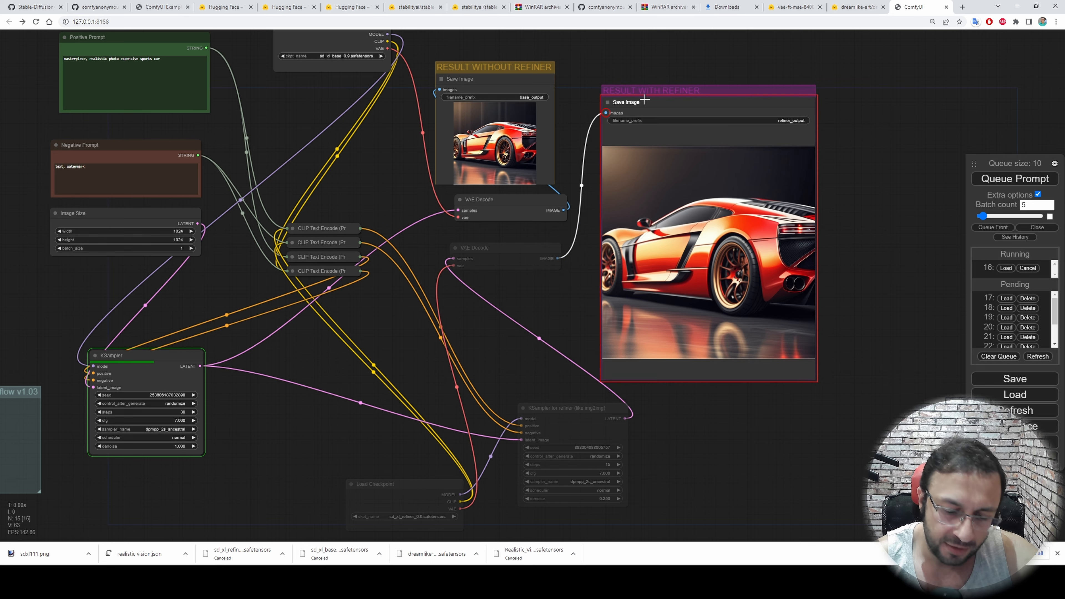
key(ctrl+m)
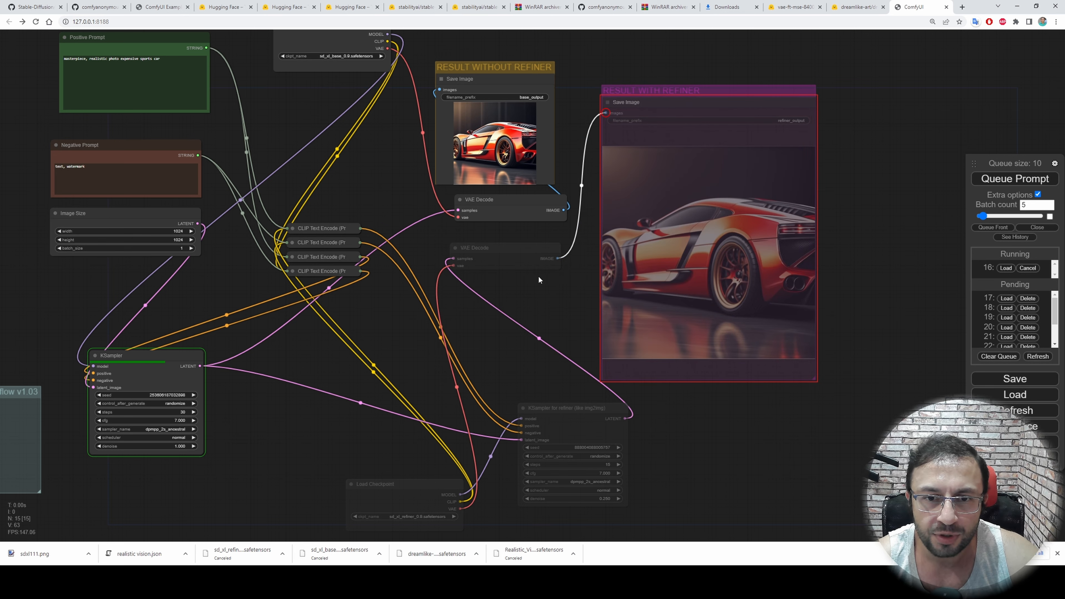
drag(539, 280, 573, 268)
drag(584, 386, 617, 343)
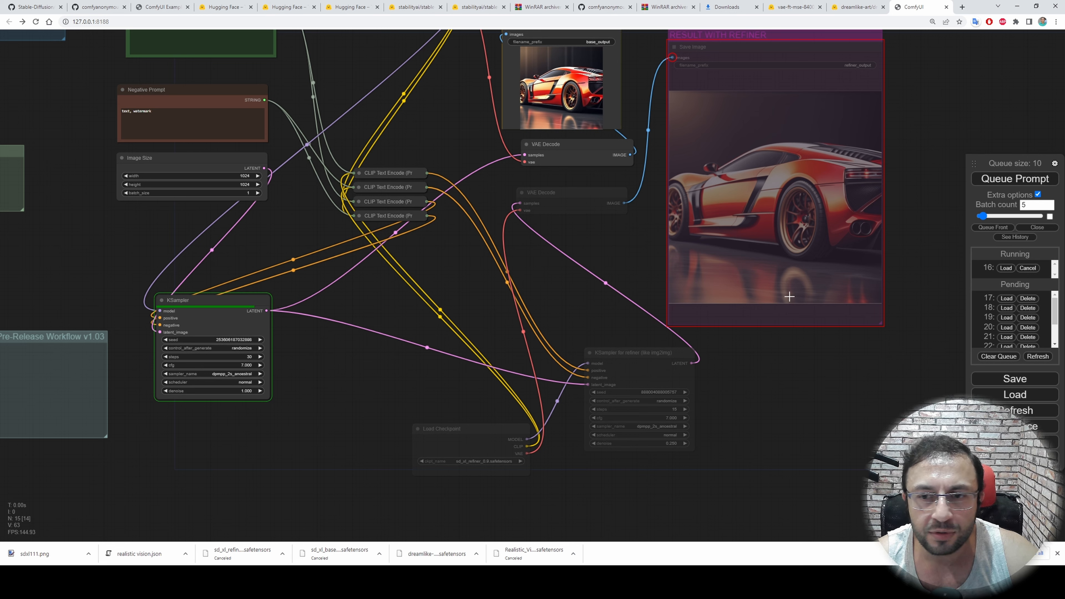
Delete the pending prompts from the queue, and queue a new batch of 5 with all the refiner nodes muted
click(1029, 299)
click(1029, 299)
click(1029, 299)
click(1029, 298)
click(1029, 299)
click(1029, 298)
click(1029, 298)
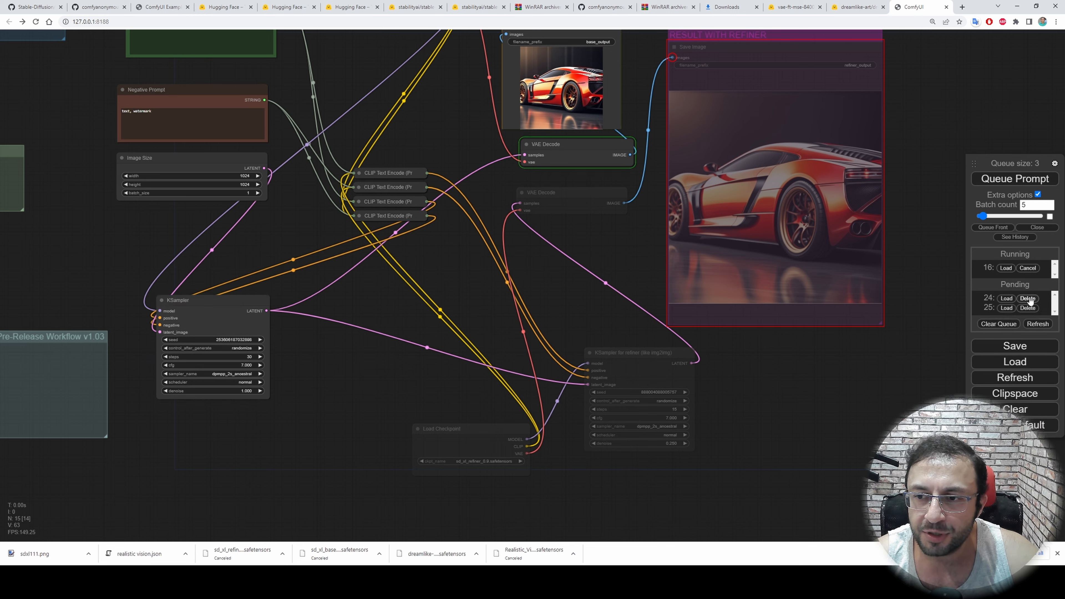
click(1029, 299)
click(1029, 298)
drag(932, 150, 912, 204)
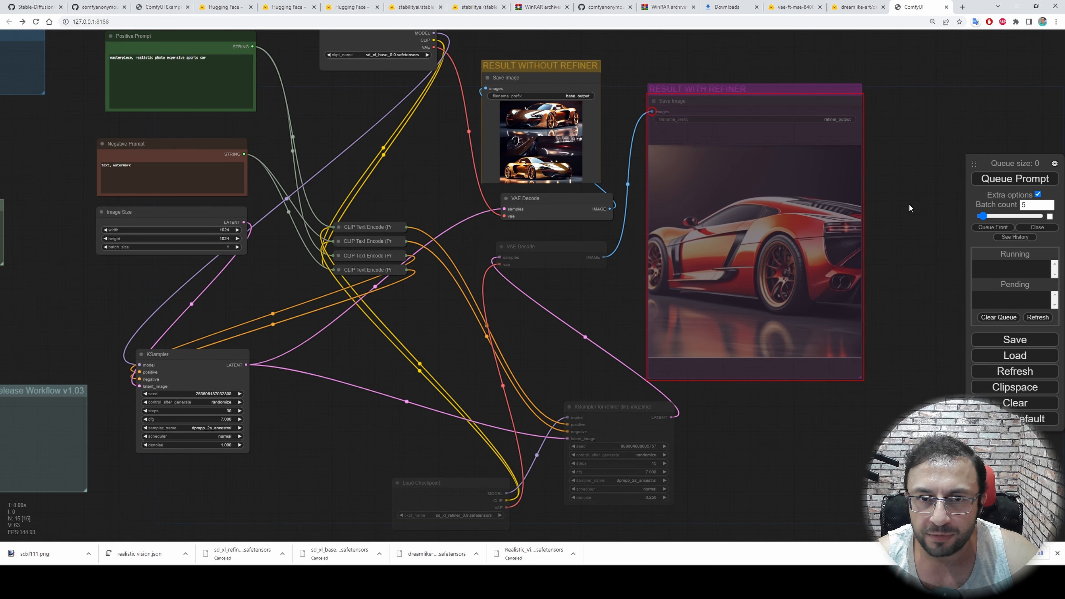
click(1015, 178)
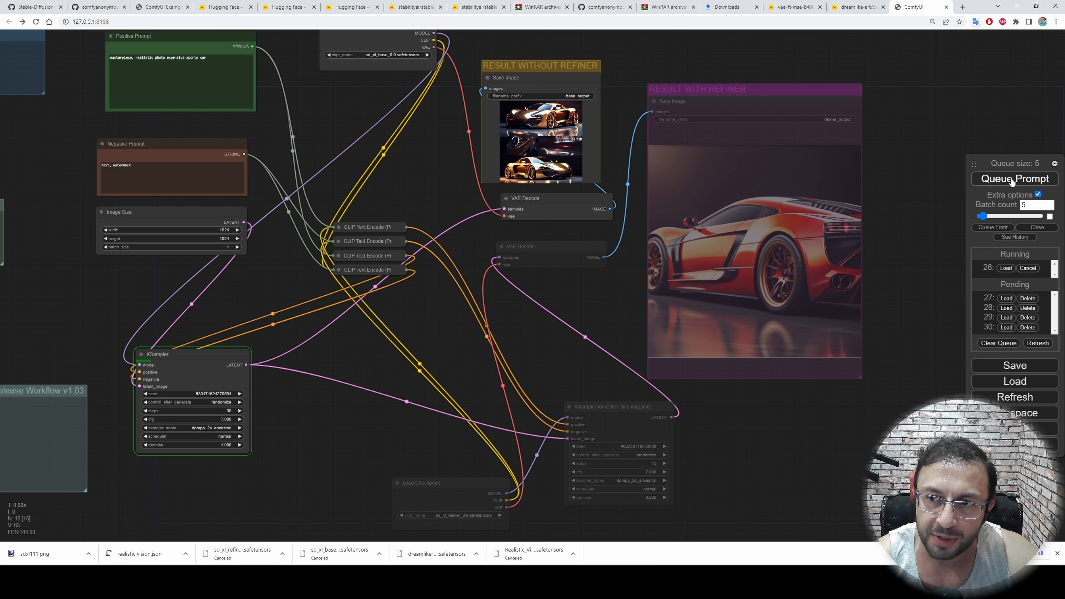
Move the queue panel closer to the workflow, and unmute the refiner's VAE Decode node
drag(987, 163, 920, 158)
drag(431, 323, 463, 287)
scroll(755, 378, up, 2)
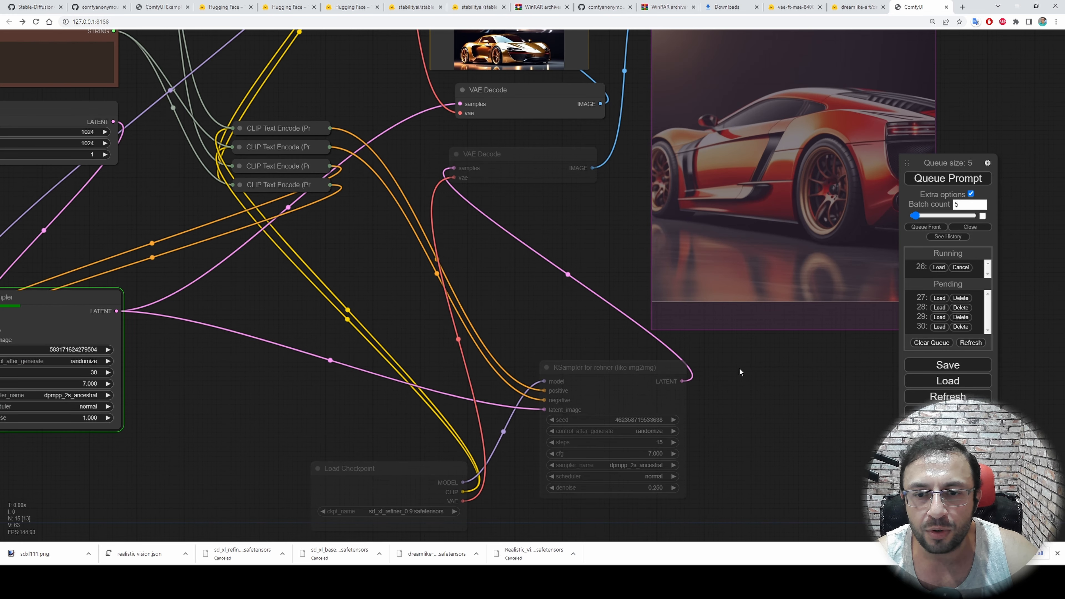
click(545, 183)
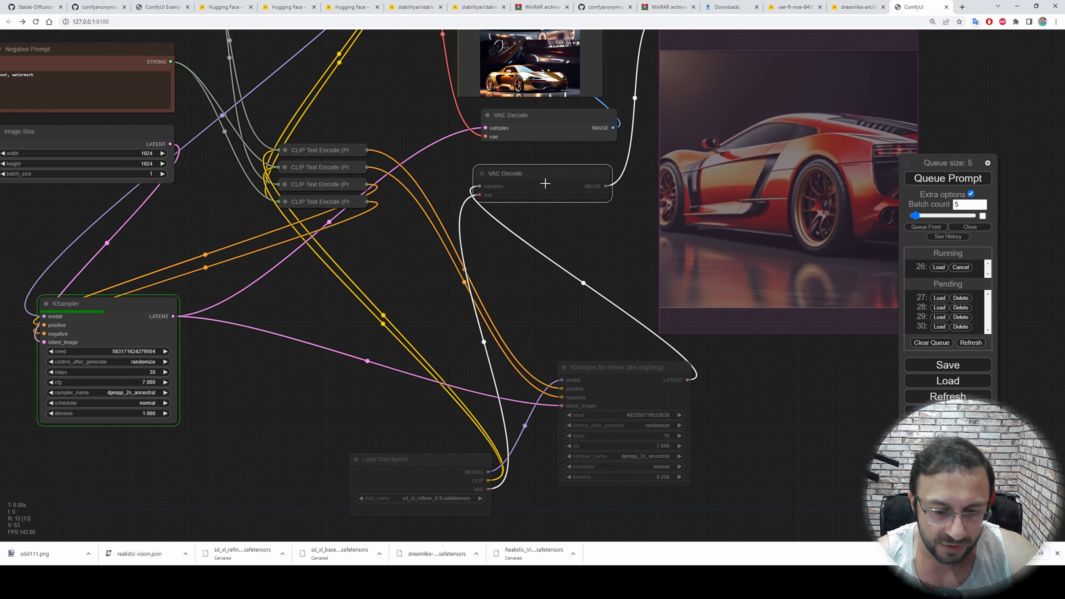
key(ctrl+m)
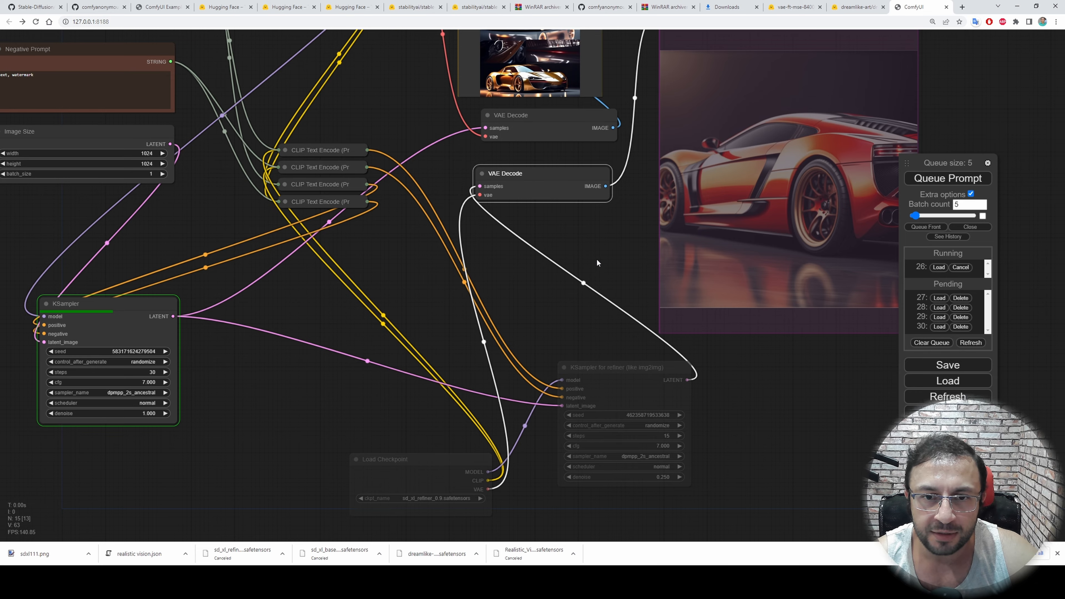
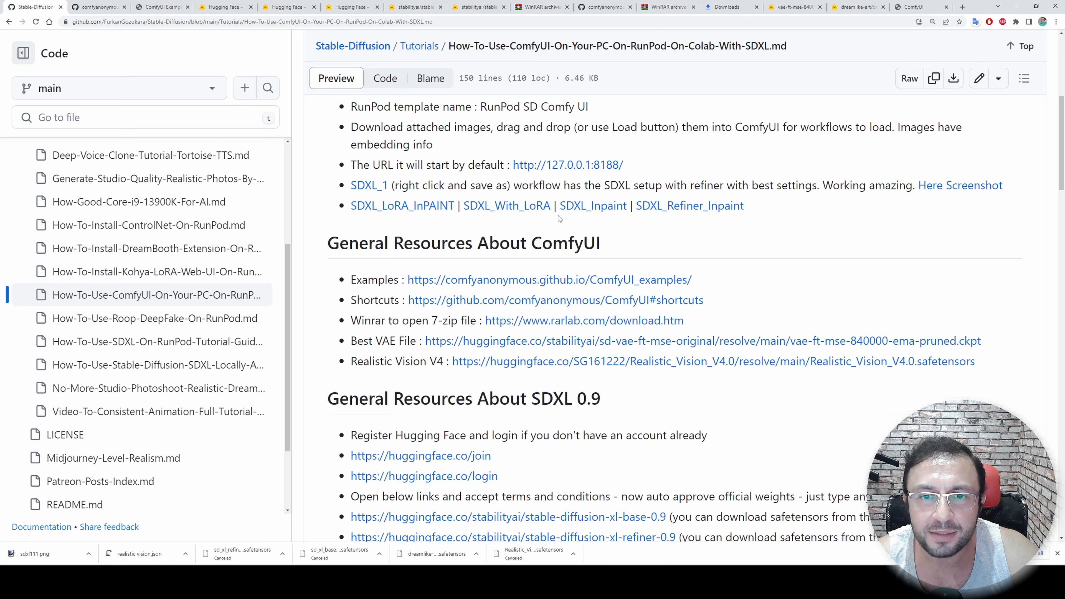
Save the linked SDXL_Inpaint workflow image to the Downloads folder as "sdxl inpaint"
right_click(584, 211)
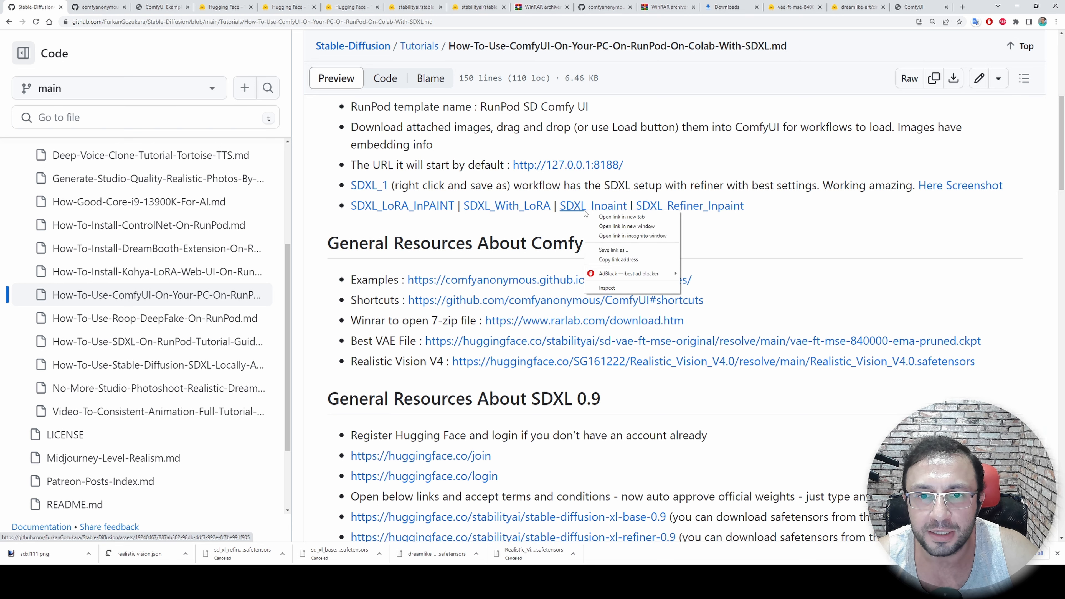
click(608, 250)
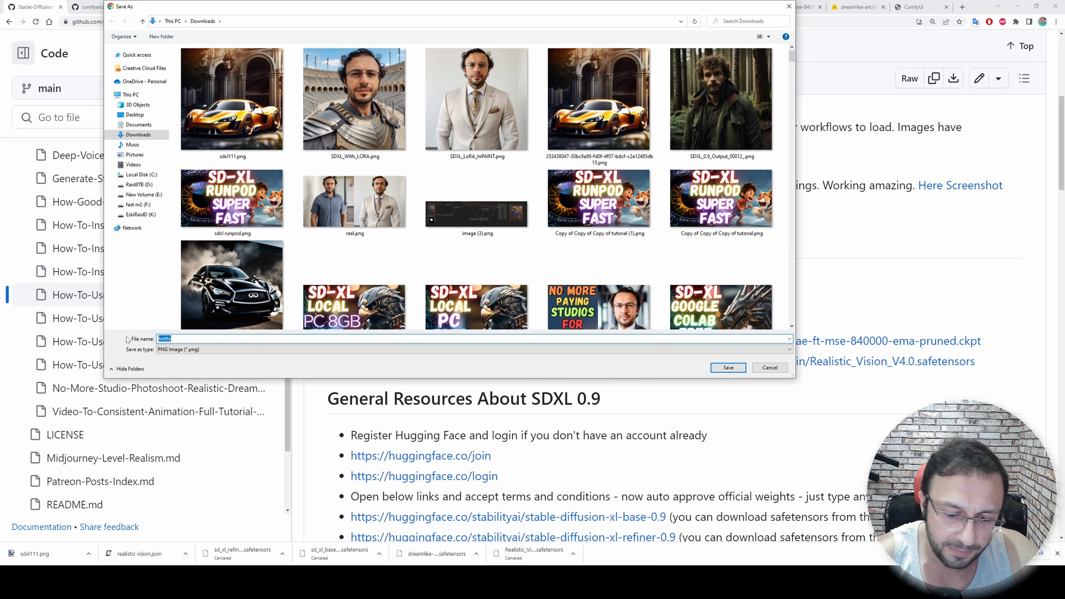
text(sdxl inpaint)
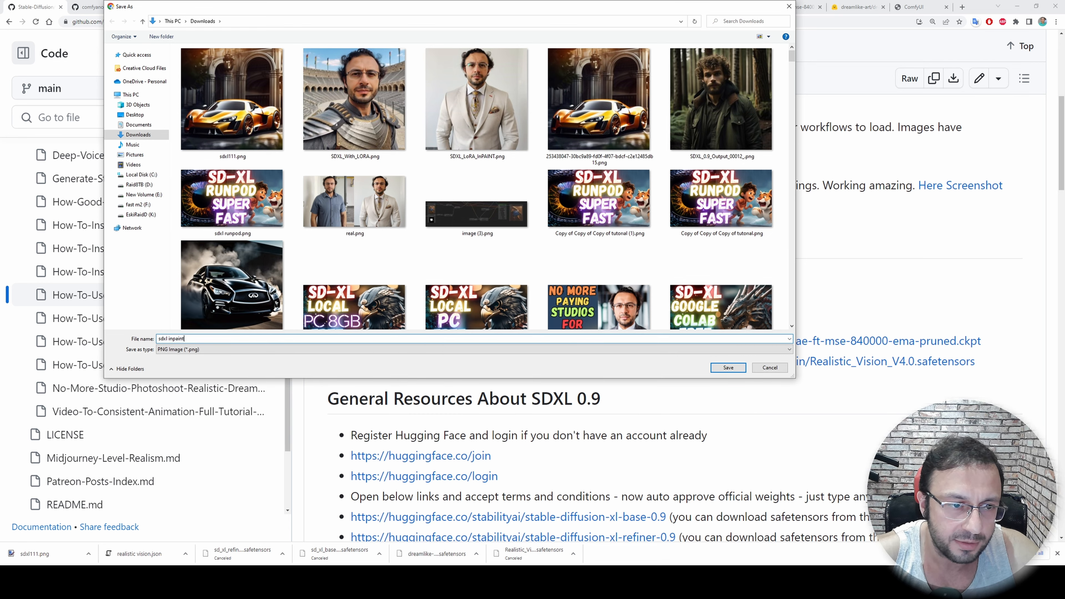
key(Return)
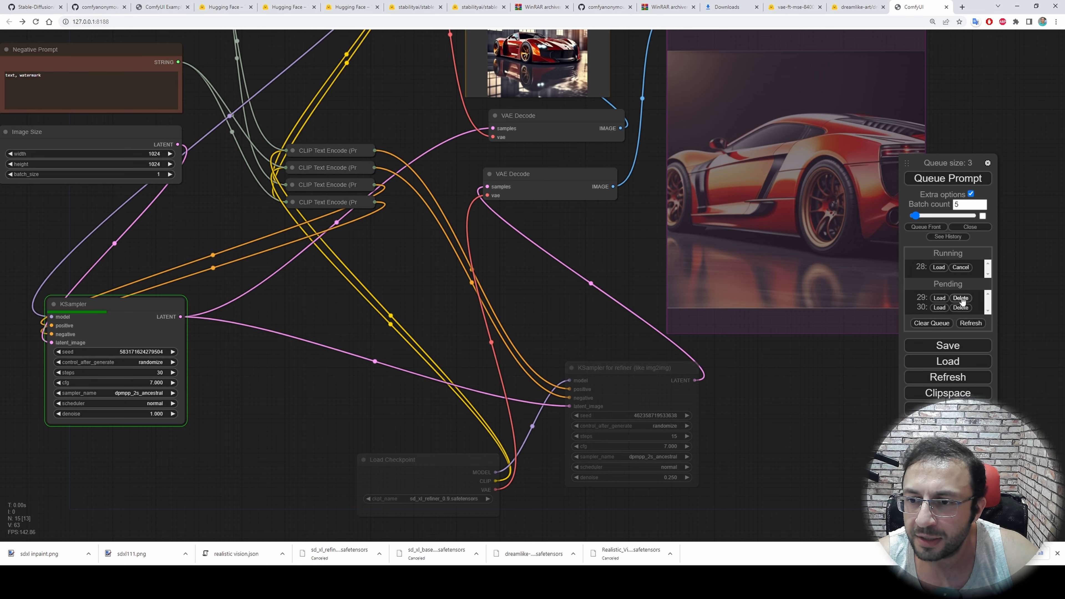
Remove the remaining pending and running prompts from the ComfyUI queue, and load the sdxl inpaint.png workflow onto the canvas
click(958, 299)
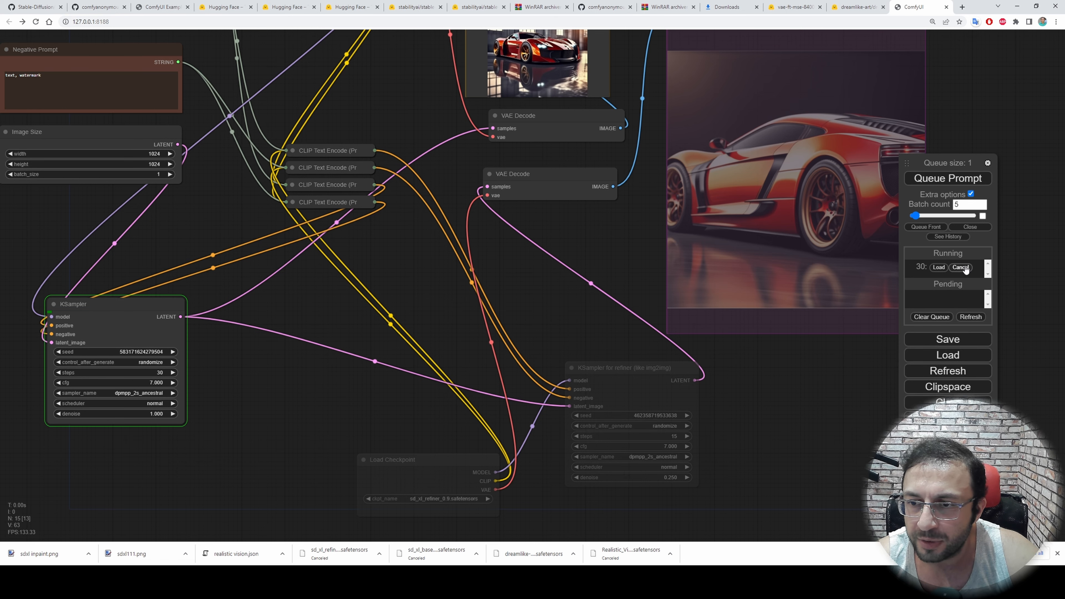
click(961, 268)
drag(440, 497, 719, 484)
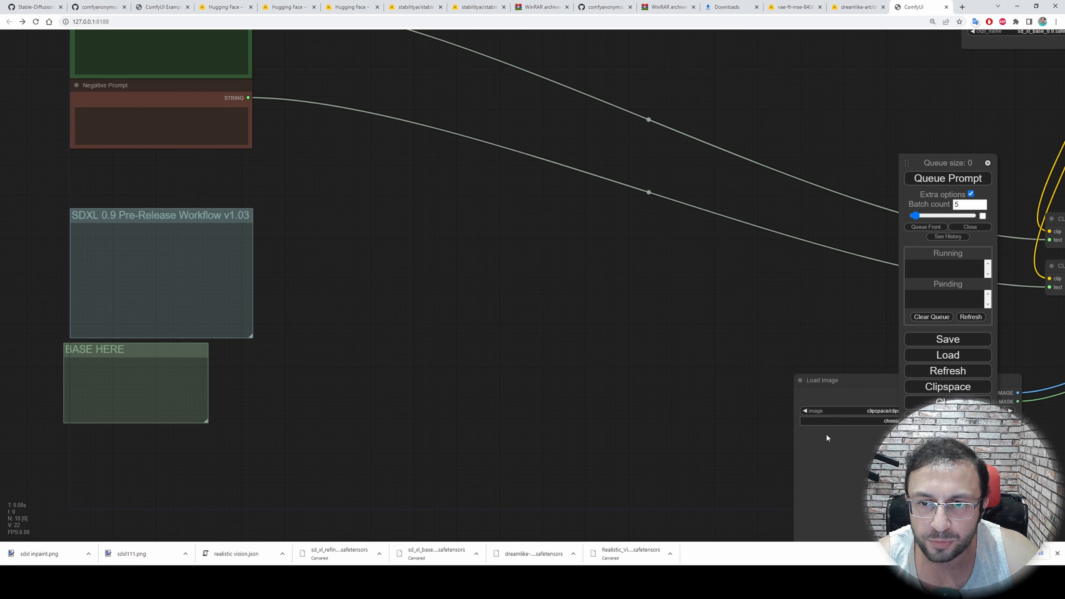
Examine the inpainting workflow's nodes, from the base checkpoint loader and text encoders to Load Image, KSampler and the VAE nodes
scroll(826, 434, down, 2)
drag(628, 369, 221, 334)
scroll(578, 421, up, 7)
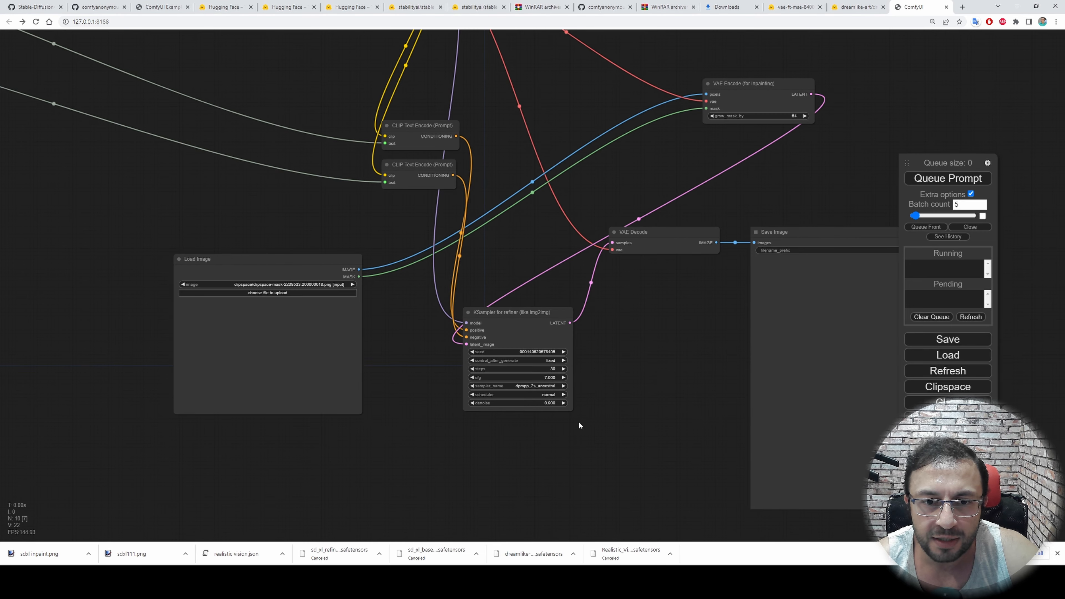
scroll(685, 406, down, 3)
scroll(588, 342, up, 3)
scroll(648, 306, up, 1)
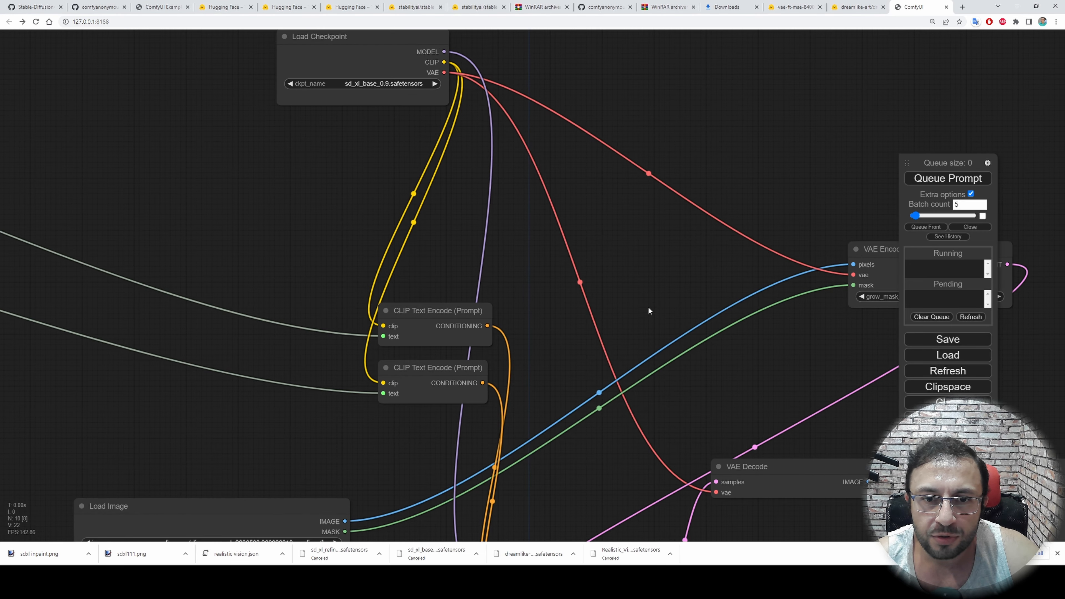
drag(648, 306, 539, 94)
drag(650, 357, 807, 269)
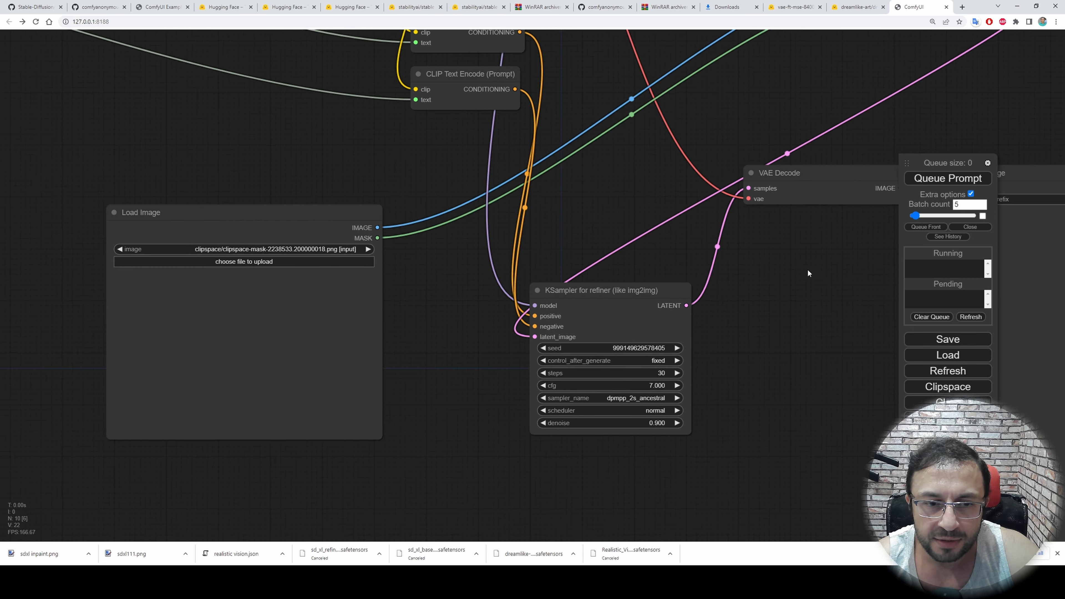
drag(445, 277, 547, 591)
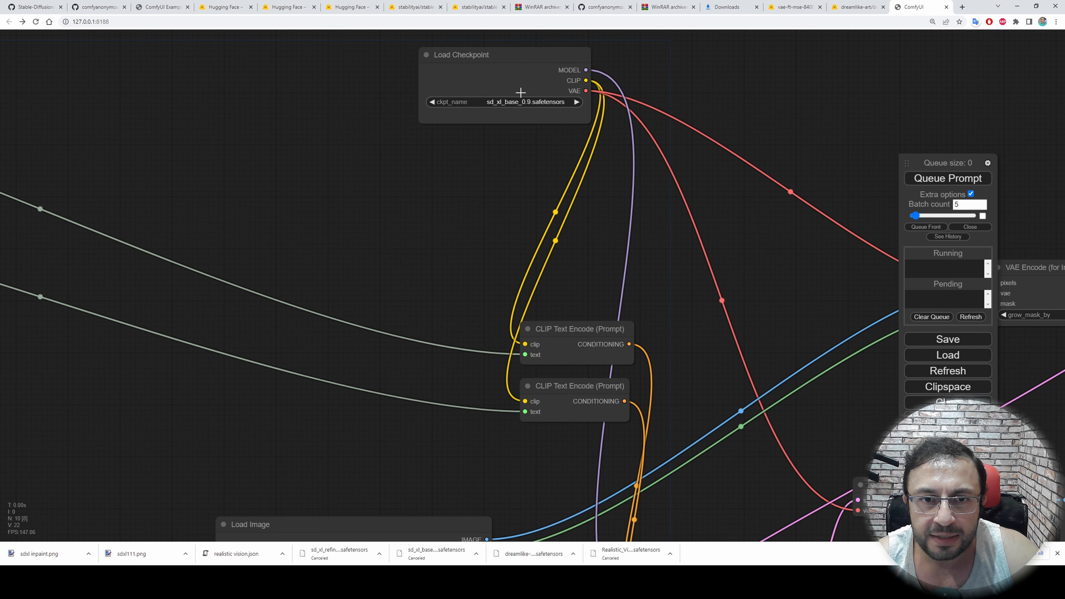
drag(418, 243, 395, 106)
Choose a file to upload in the Load Image node, browsing to ComfyUI_windows_portable\ComfyUI\output on the F: drive
drag(526, 494, 694, 320)
scroll(632, 286, up, 2)
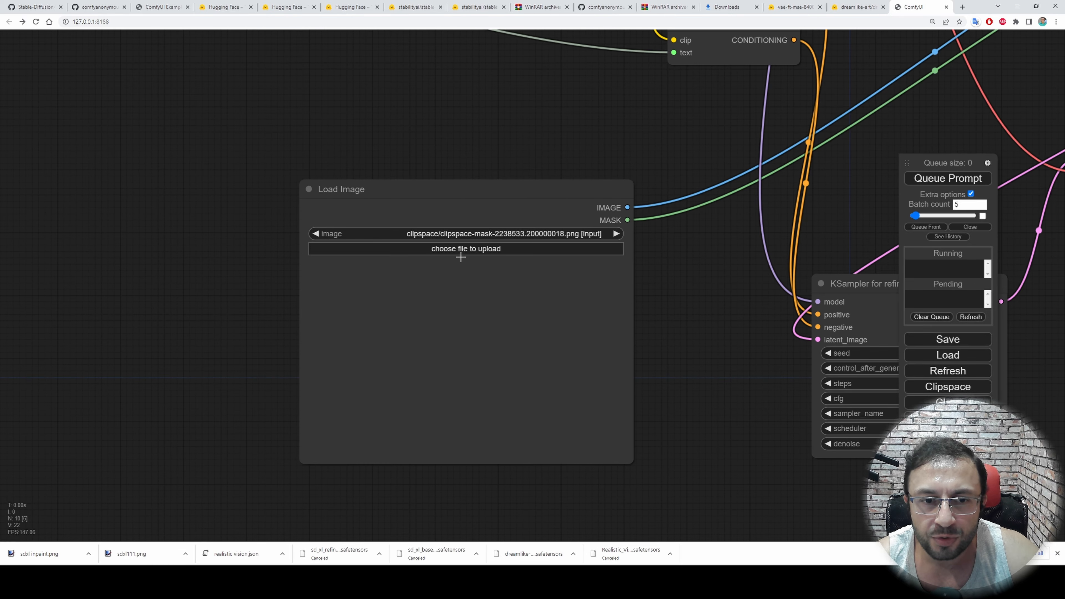
click(473, 248)
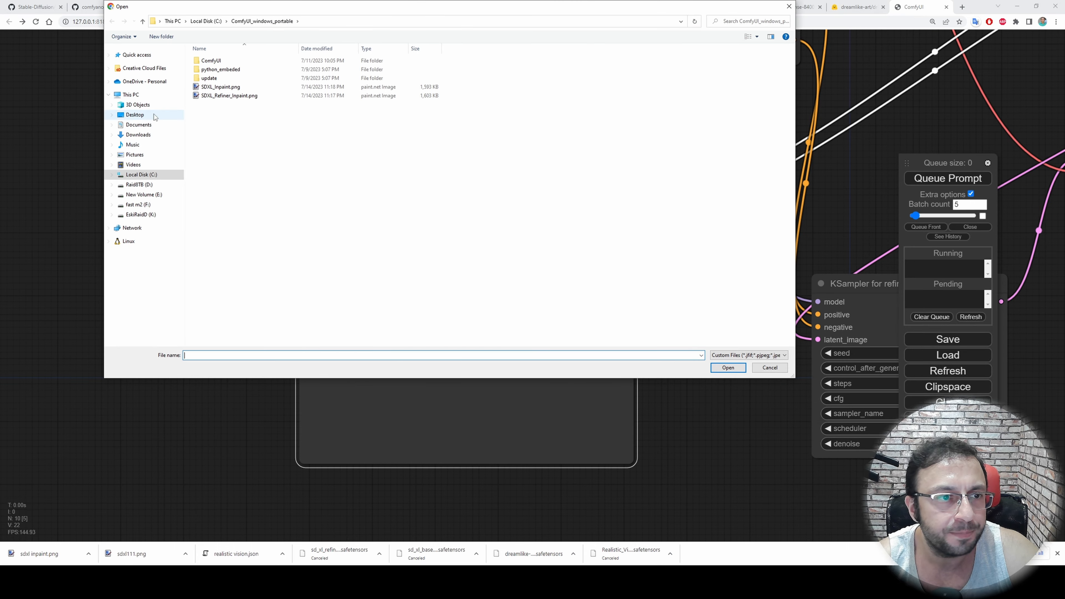
click(138, 204)
double_click(220, 68)
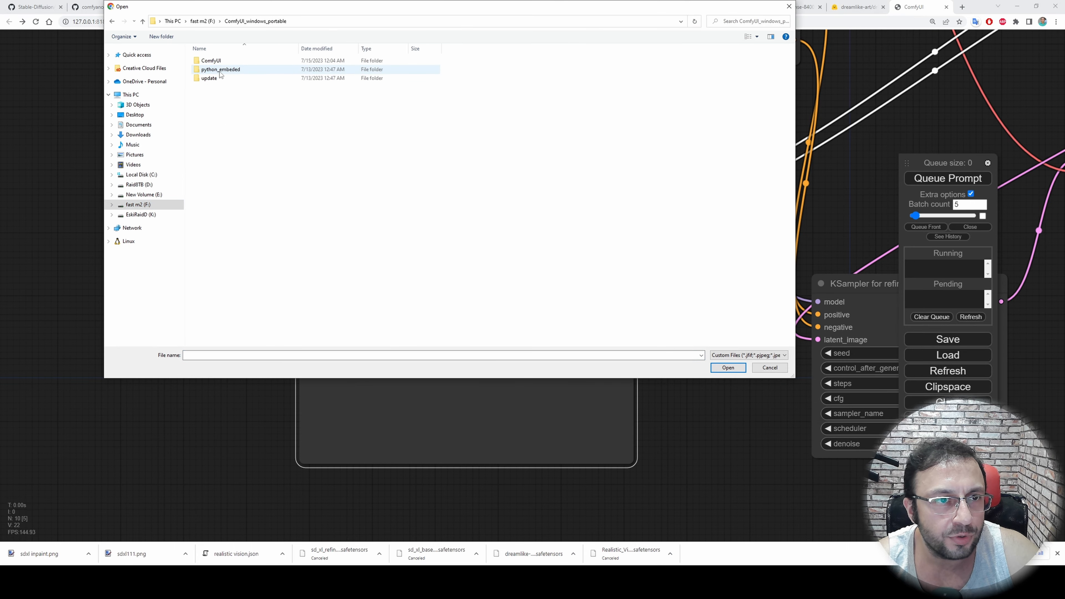
double_click(210, 60)
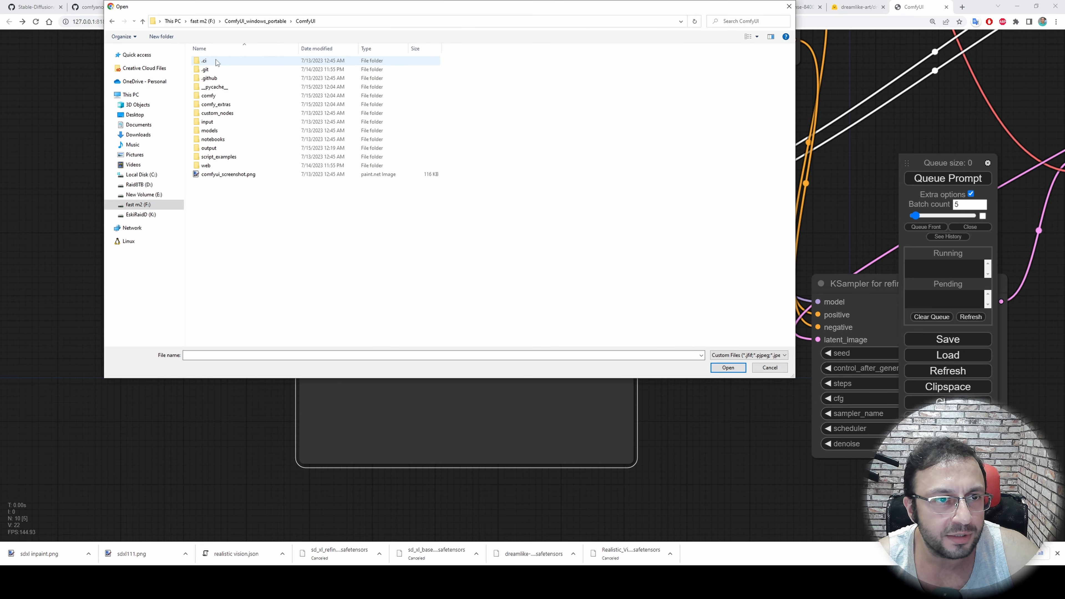
double_click(211, 147)
Show the output images as extra large icons, and load refiner_output_00004_.png into the Load Image node
right_click(390, 223)
mouse_move(461, 228)
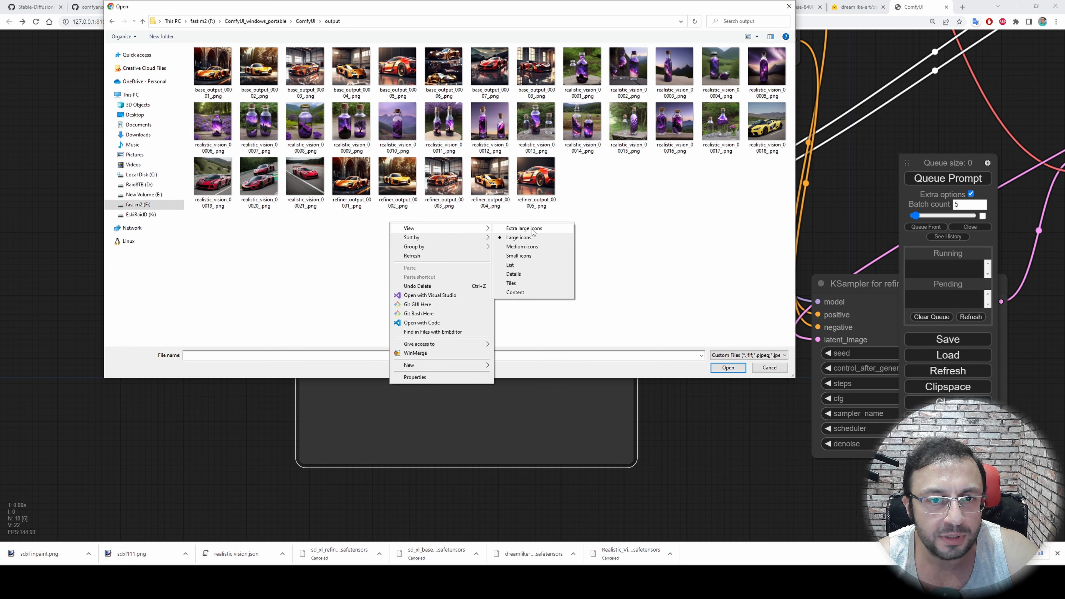
click(523, 228)
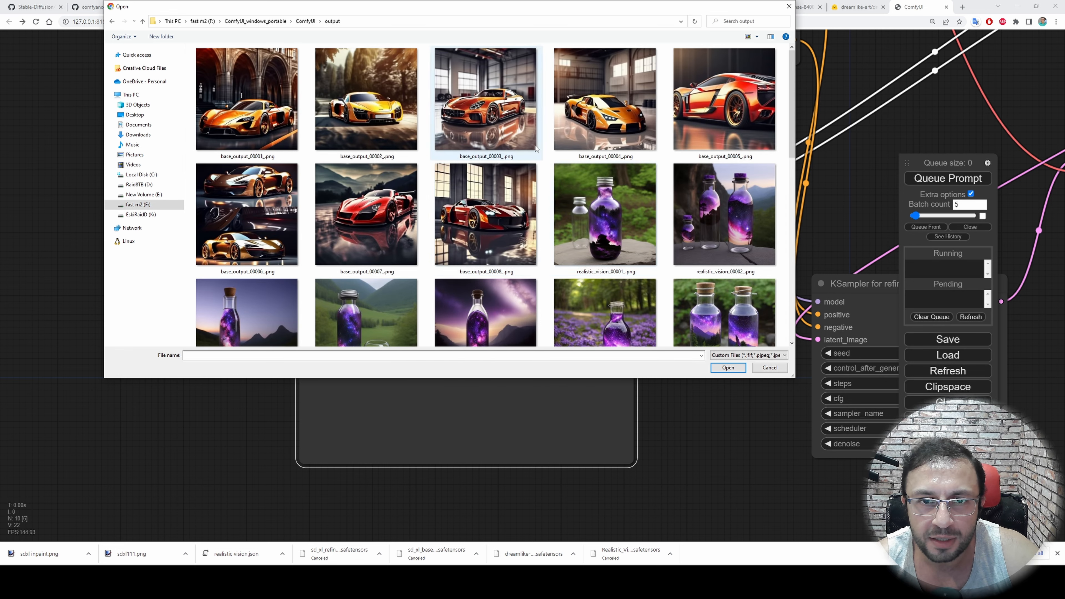
scroll(503, 210, down, 10)
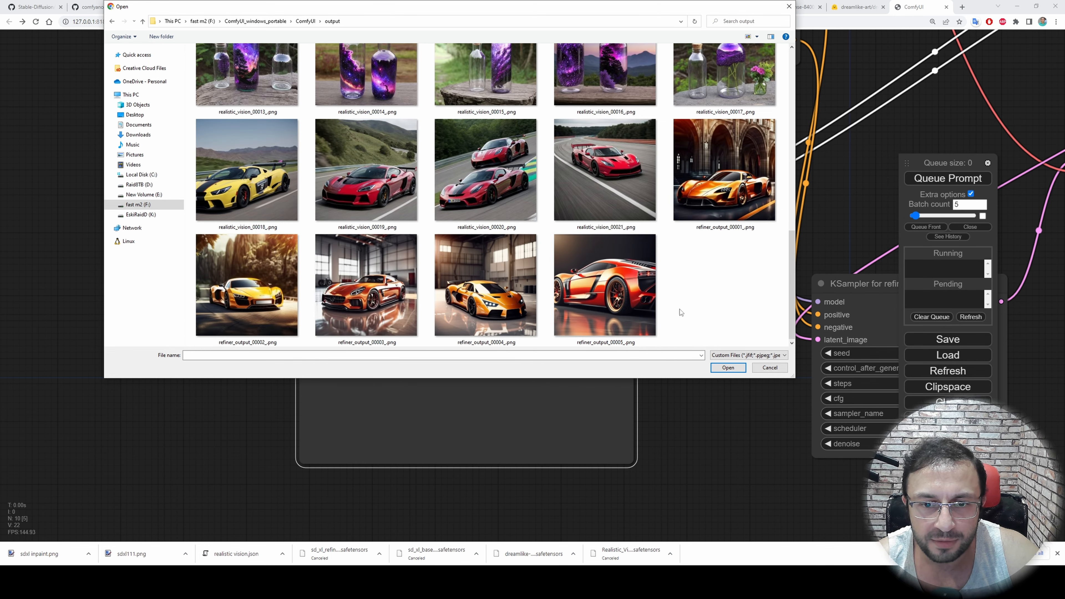
double_click(480, 302)
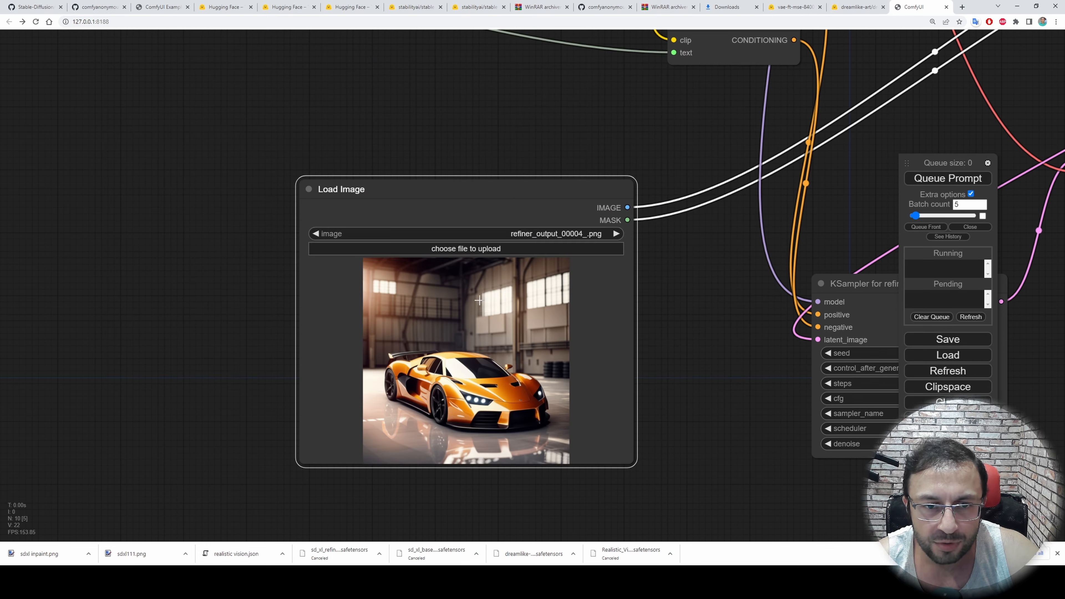
Open the Load Image node's car picture in the MaskEditor
scroll(570, 358, up, 4)
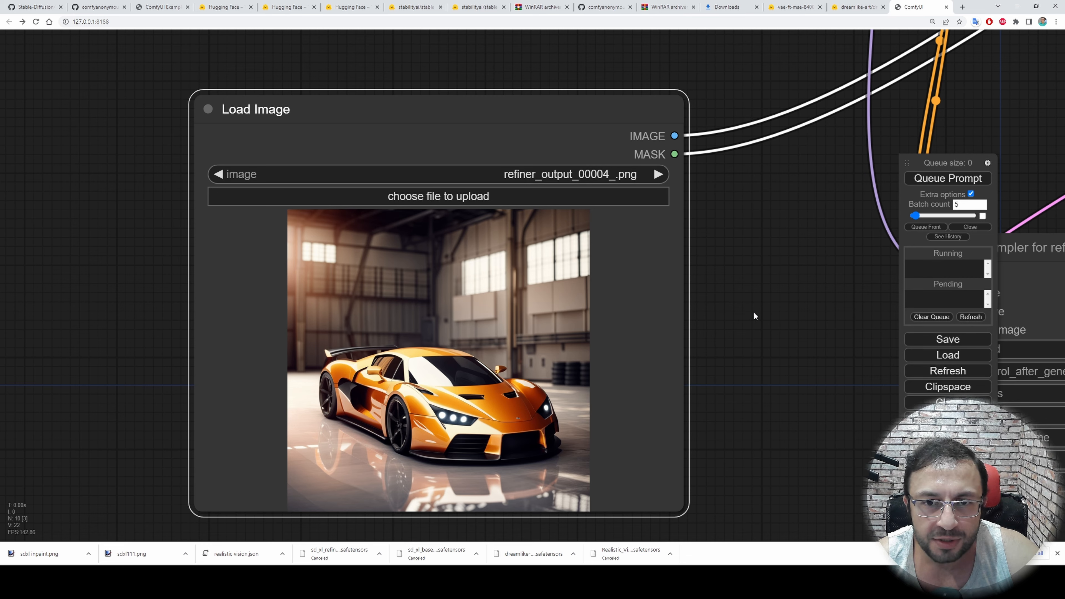
drag(754, 315, 740, 247)
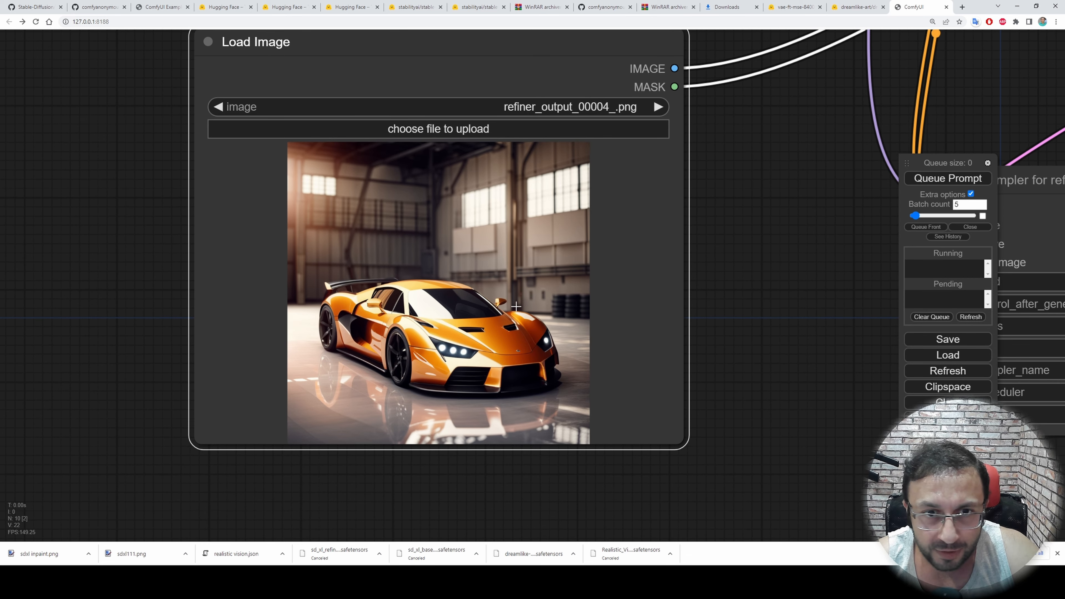
right_click(519, 348)
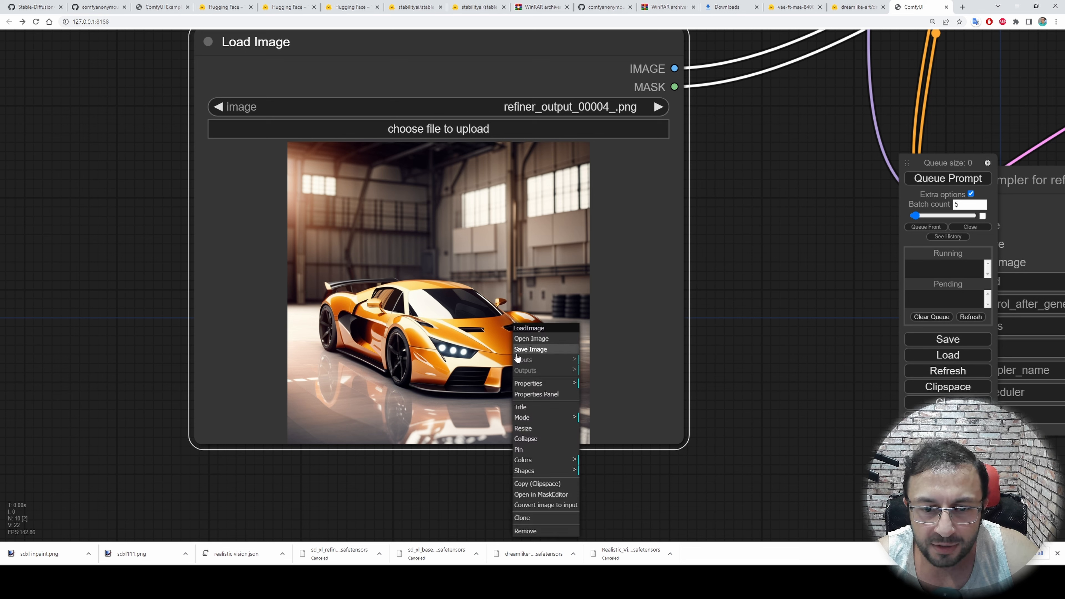
click(542, 495)
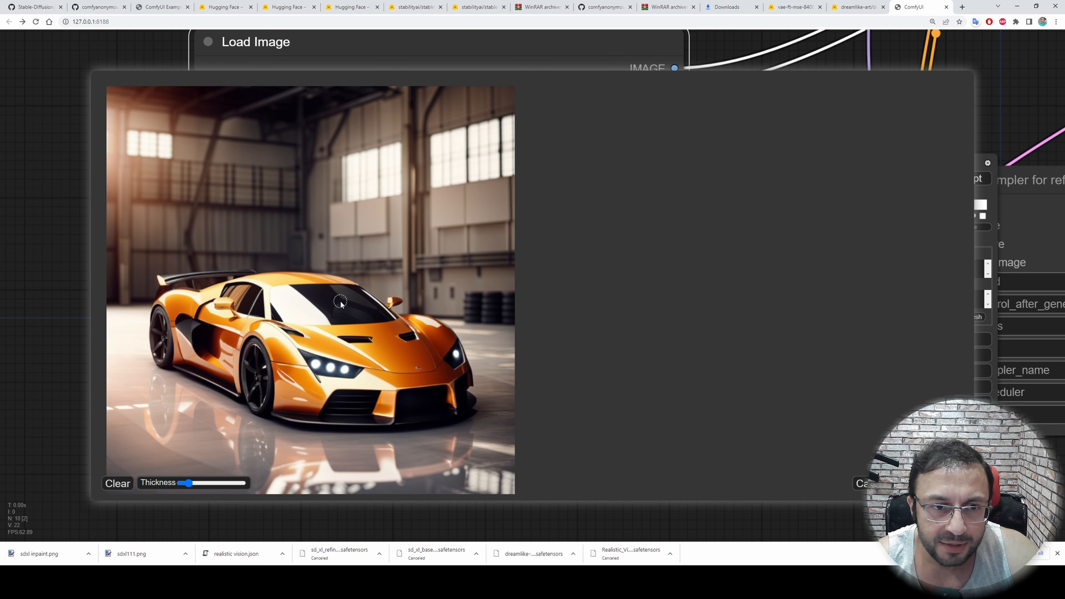
Adjust the mask brush thickness to a small circle that fits the badge area on the car's hood
scroll(341, 302, up, 3)
scroll(403, 356, down, 5)
scroll(405, 367, up, 4)
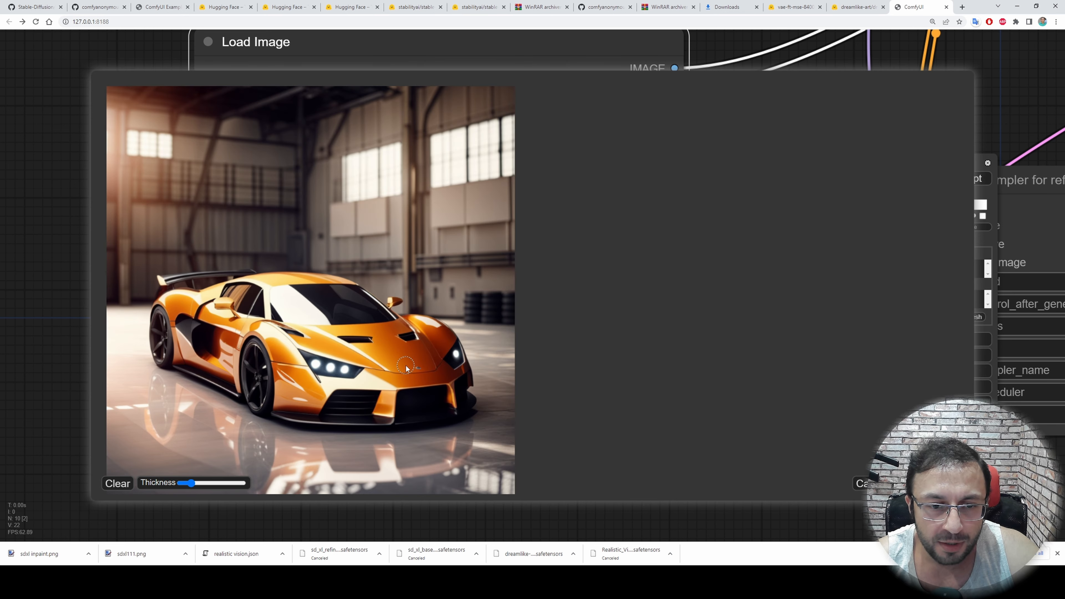
scroll(406, 365, up, 3)
scroll(406, 365, down, 6)
scroll(409, 366, up, 8)
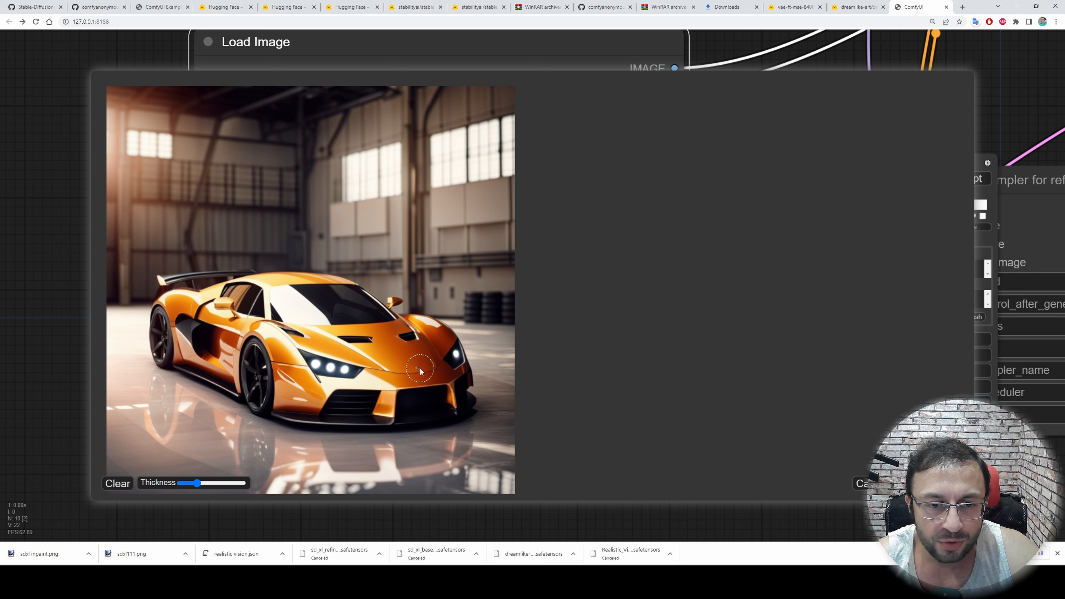
scroll(420, 371, down, 3)
scroll(419, 372, up, 4)
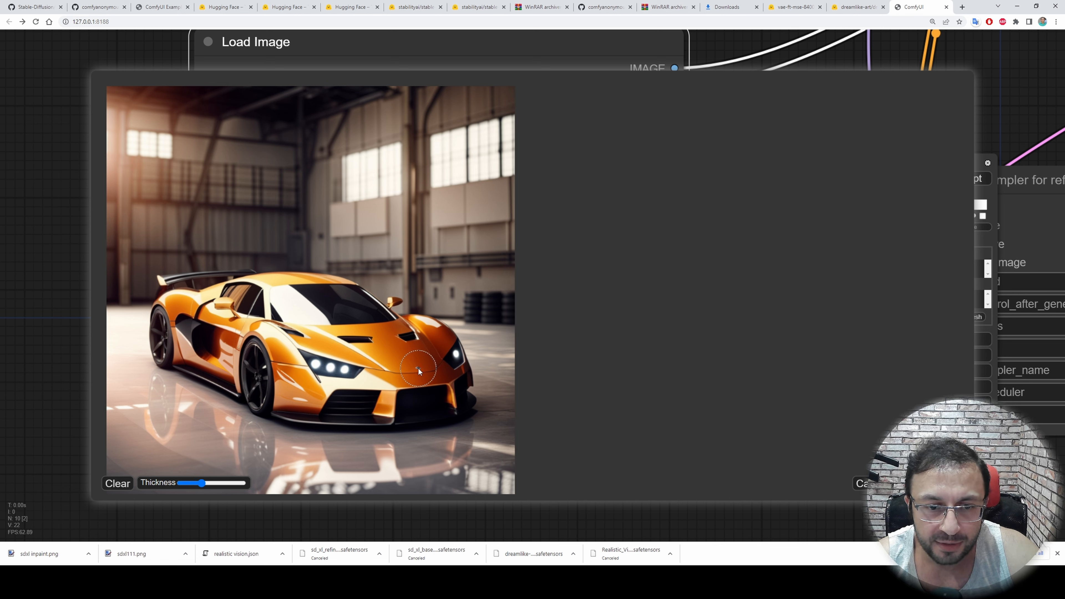
drag(201, 483, 195, 487)
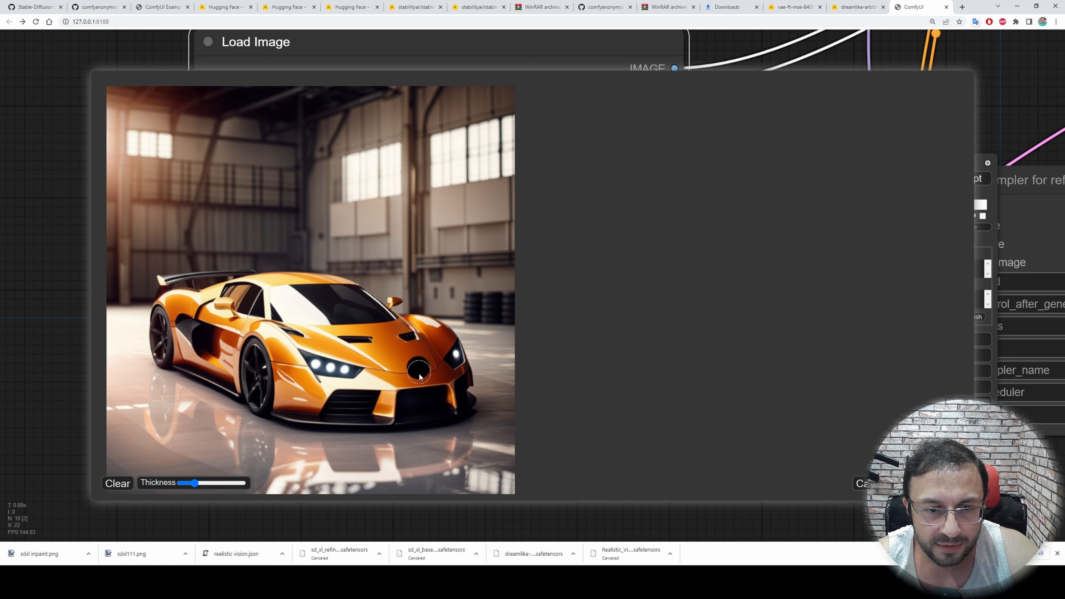
Clear the trial mask, and save a fresh single round mask spot on the front of the hood to the node
click(117, 483)
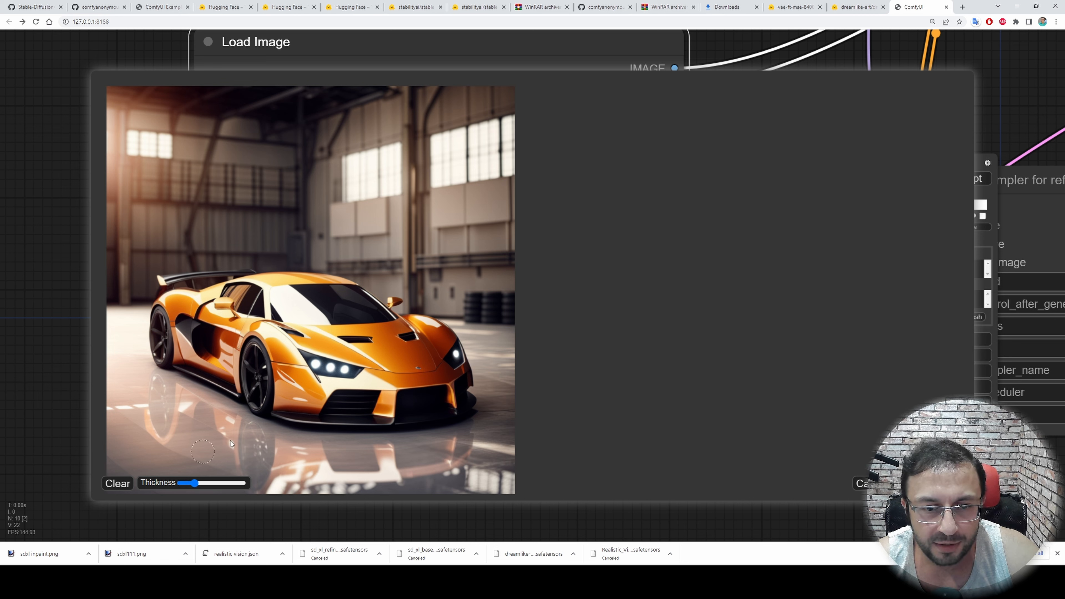
click(419, 367)
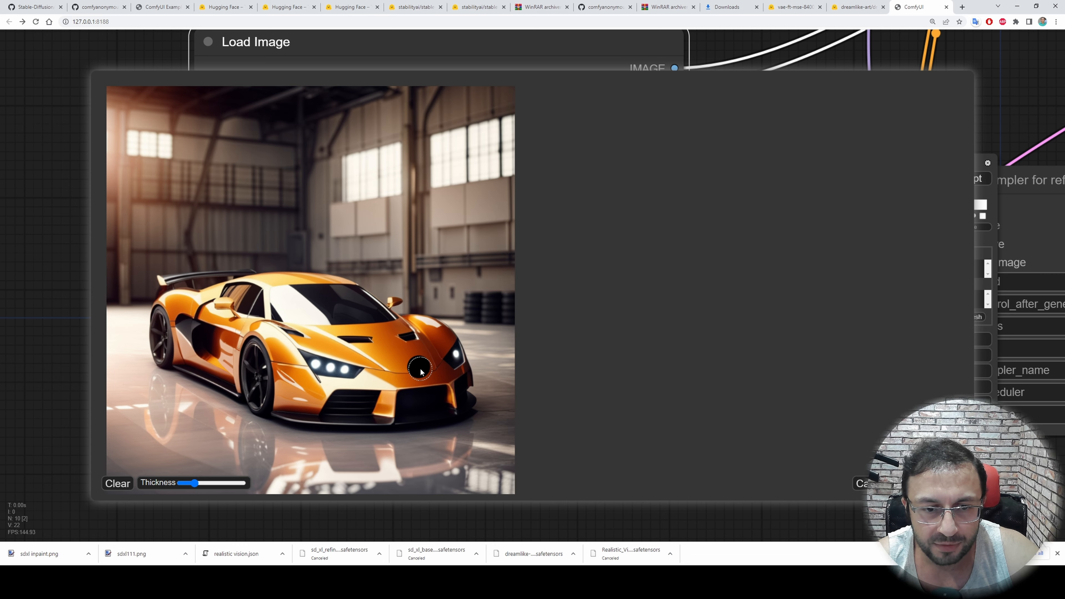
click(928, 483)
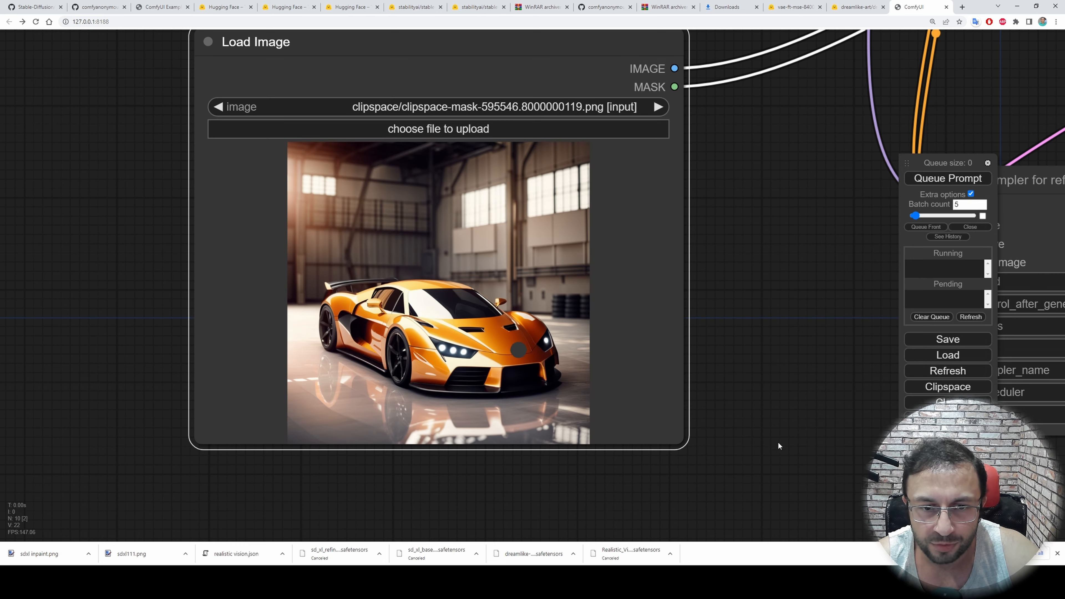
Examine the masked spot on the car's hood in the Load Image preview
scroll(517, 353, up, 10)
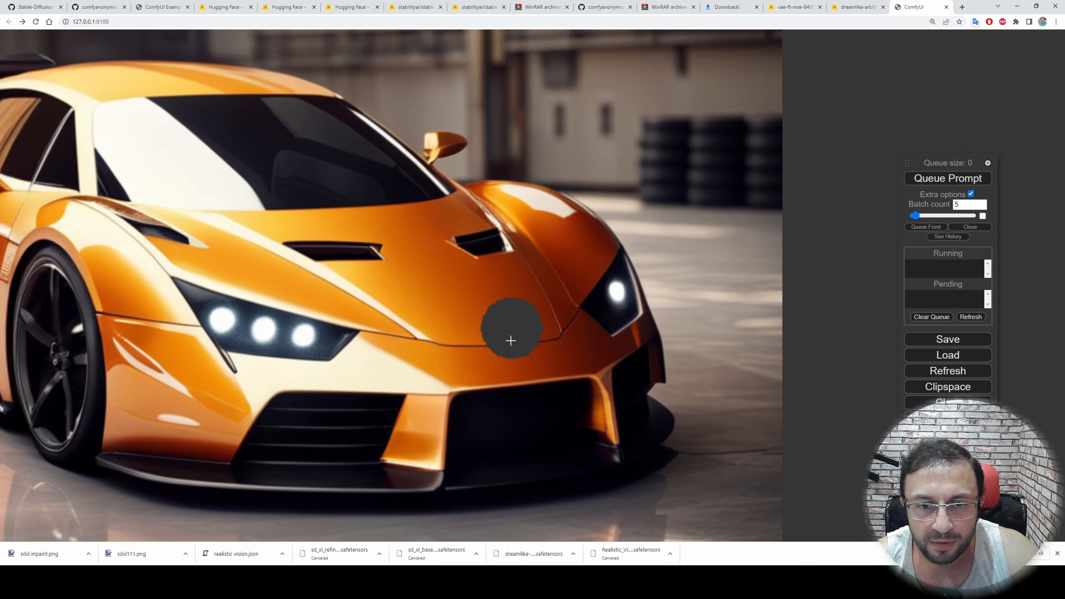
scroll(499, 338, down, 8)
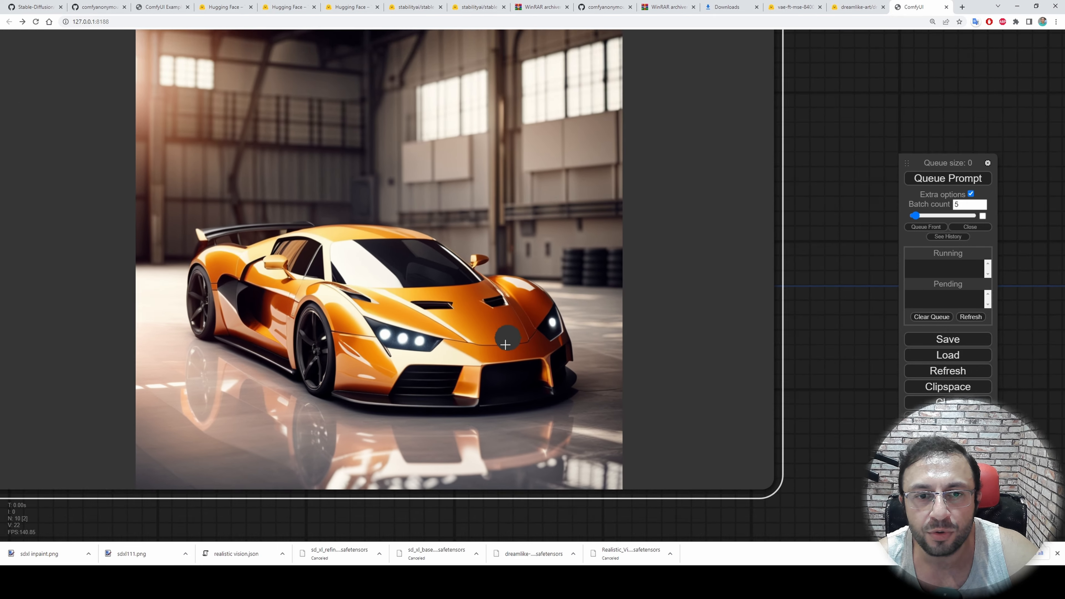
scroll(712, 191, down, 5)
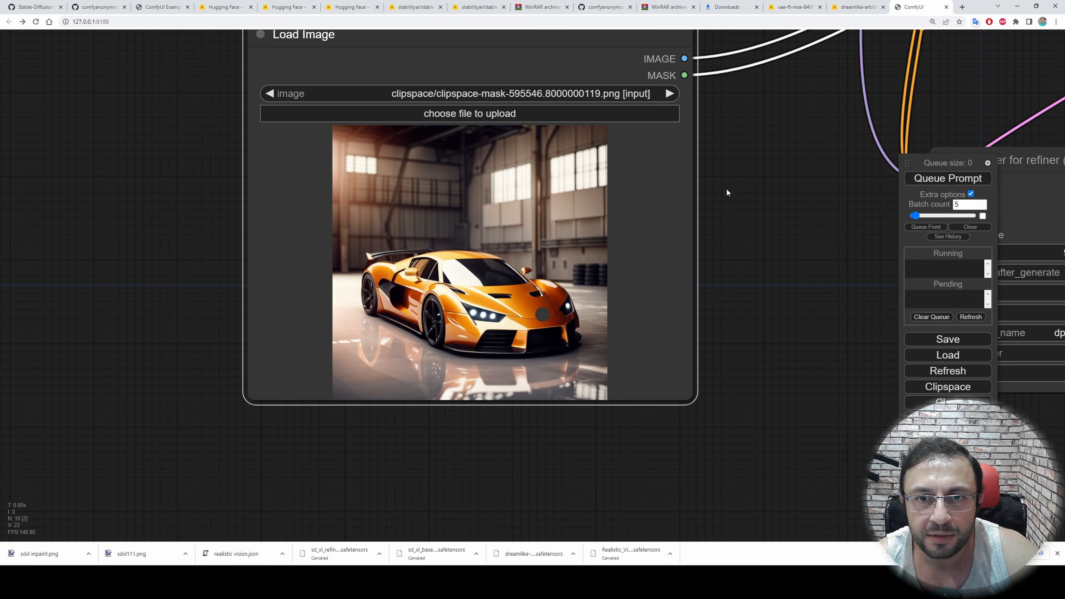
scroll(566, 310, up, 6)
right_click(402, 318)
drag(649, 290, 559, 299)
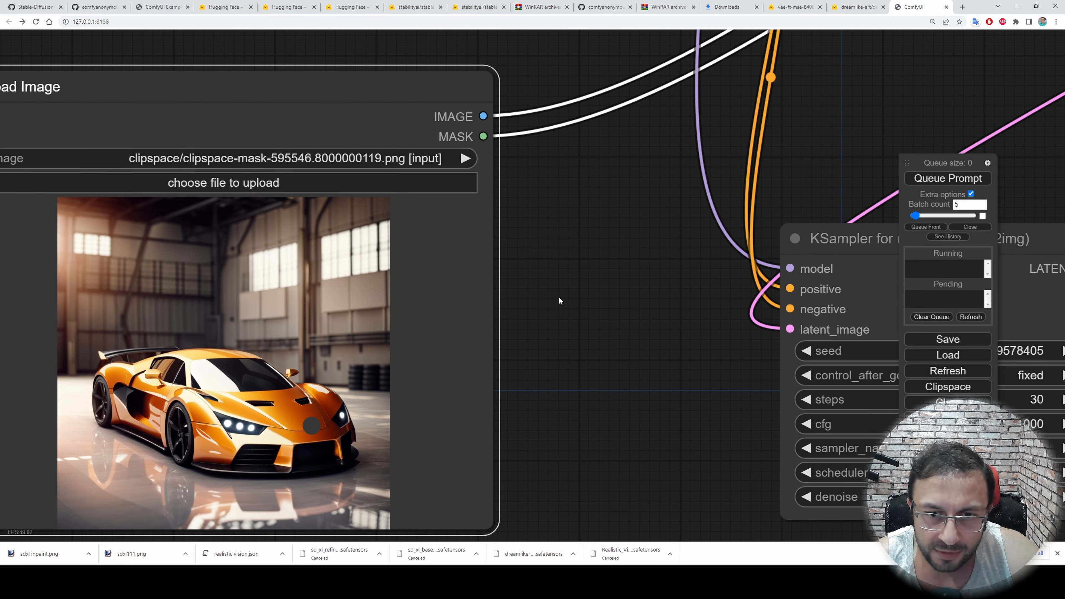
scroll(558, 299, down, 2)
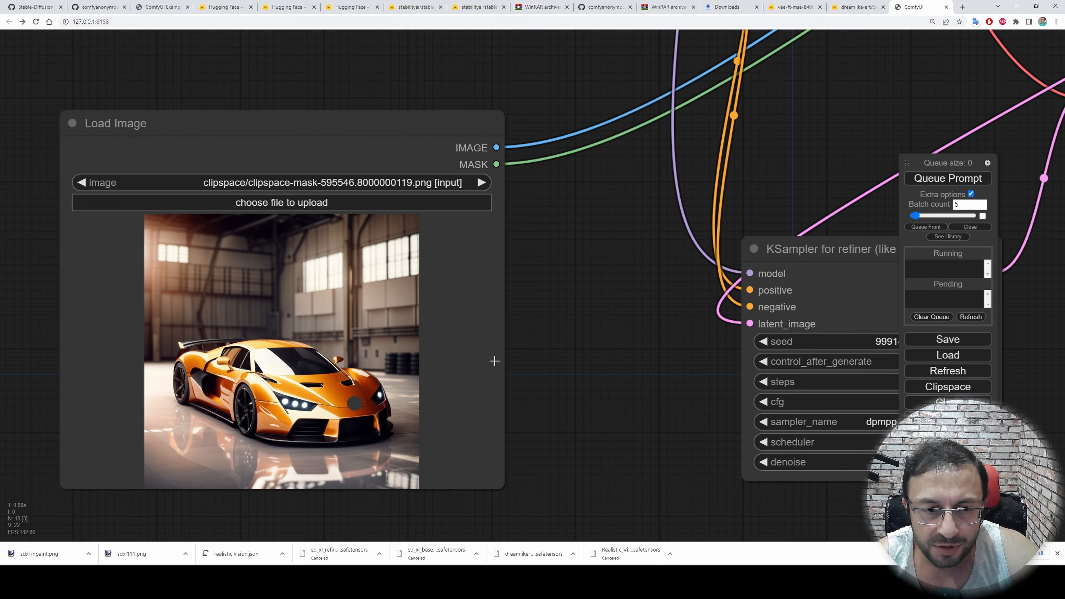
Review the inpainting workflow back to its Positive Prompt and Negative Prompt nodes
scroll(713, 235, down, 2)
drag(889, 157, 674, 461)
scroll(483, 252, down, 2)
drag(360, 143, 502, 227)
drag(425, 155, 962, 218)
scroll(378, 215, down, 4)
drag(438, 336, 727, 257)
scroll(728, 257, up, 6)
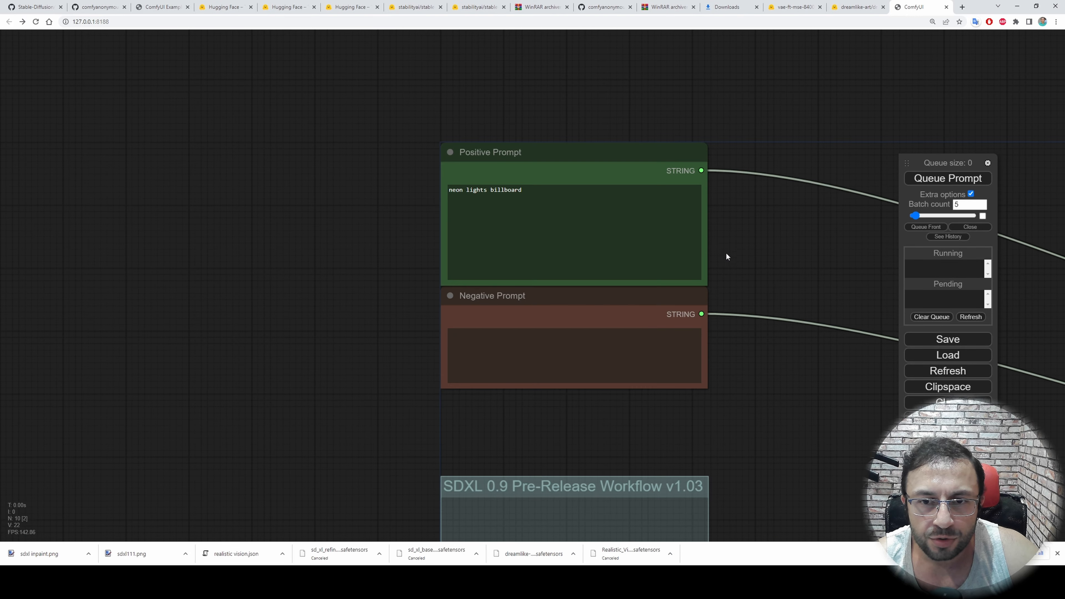
Replace the Positive Prompt text with "an emblem of Lamborghini on a car"
triple_click(400, 190)
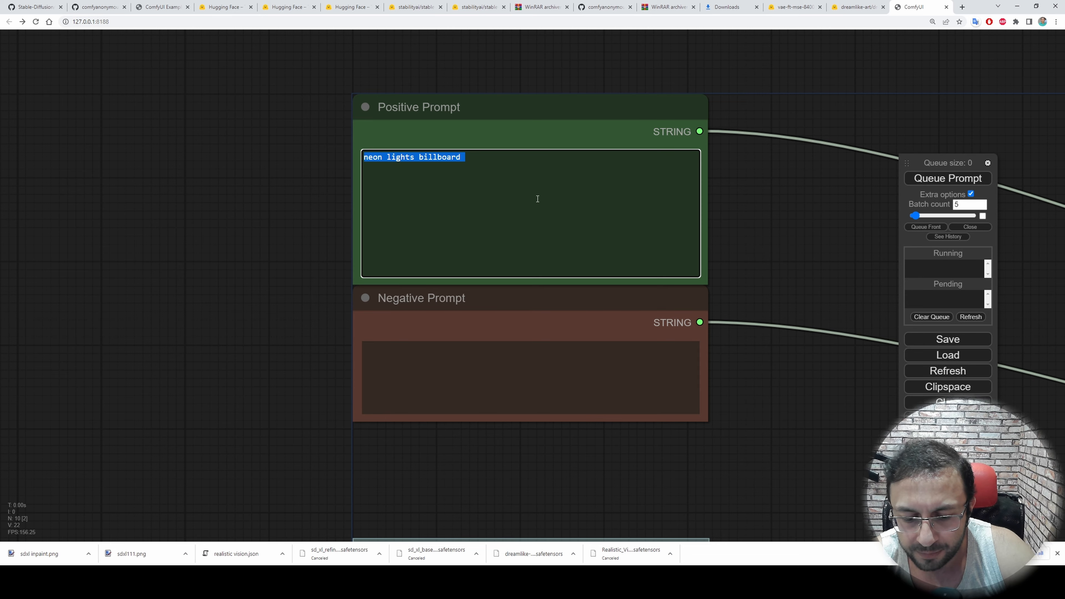
text(an emblem of Lamborghini on a car)
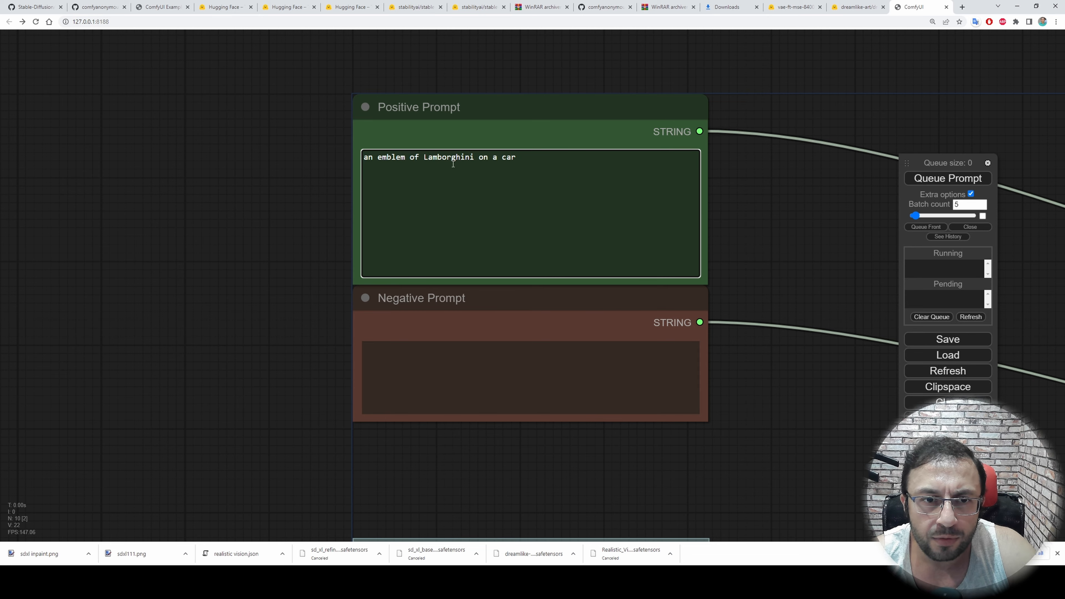
Set the denoise of the KSampler for refiner node to 0.800
drag(807, 265, 356, 156)
scroll(378, 176, down, 3)
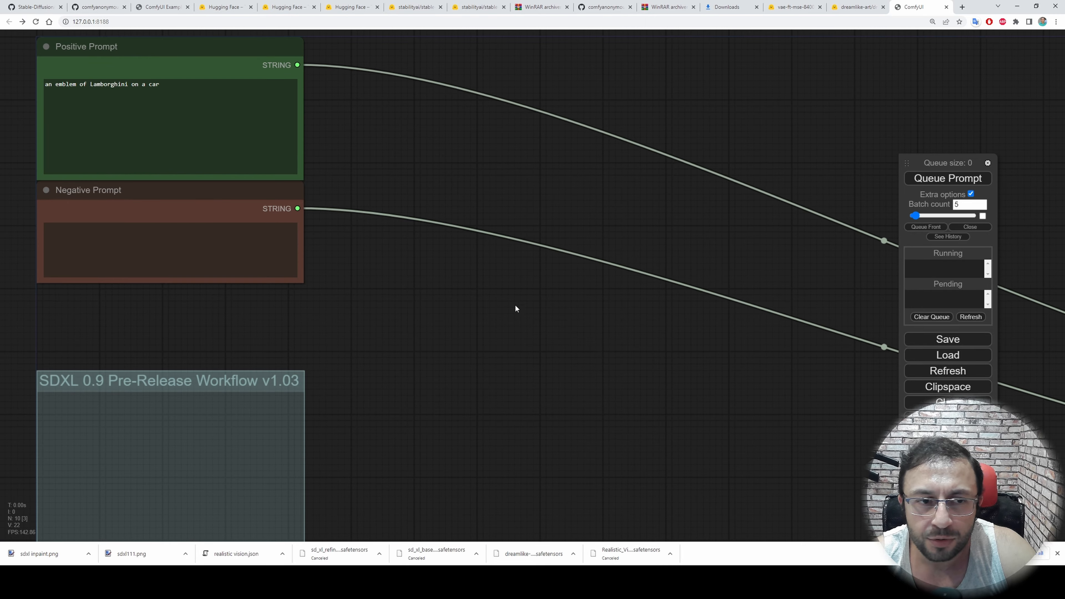
drag(544, 338, 29, 157)
drag(597, 340, 1, 163)
drag(247, 476, 361, 308)
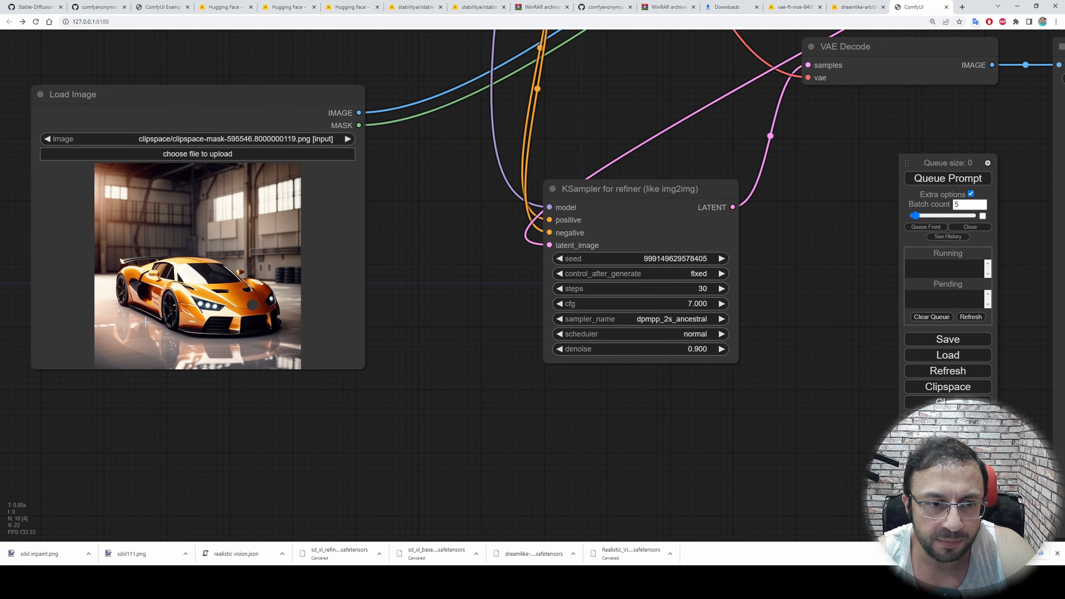
drag(843, 278, 679, 319)
scroll(524, 384, up, 3)
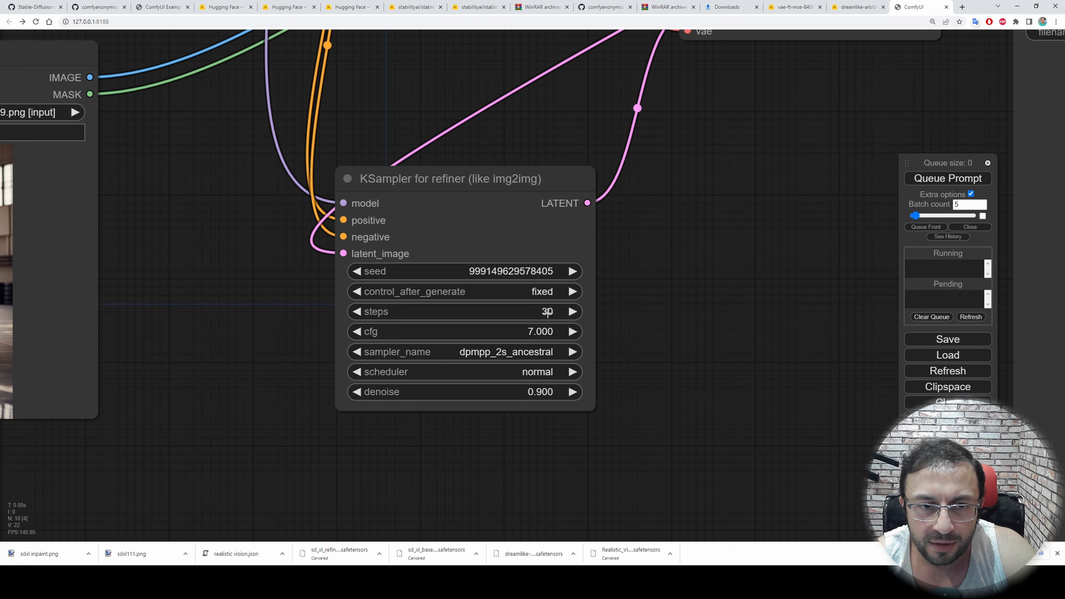
scroll(644, 351, down, 3)
drag(669, 283, 579, 307)
drag(402, 432, 499, 331)
scroll(489, 298, up, 5)
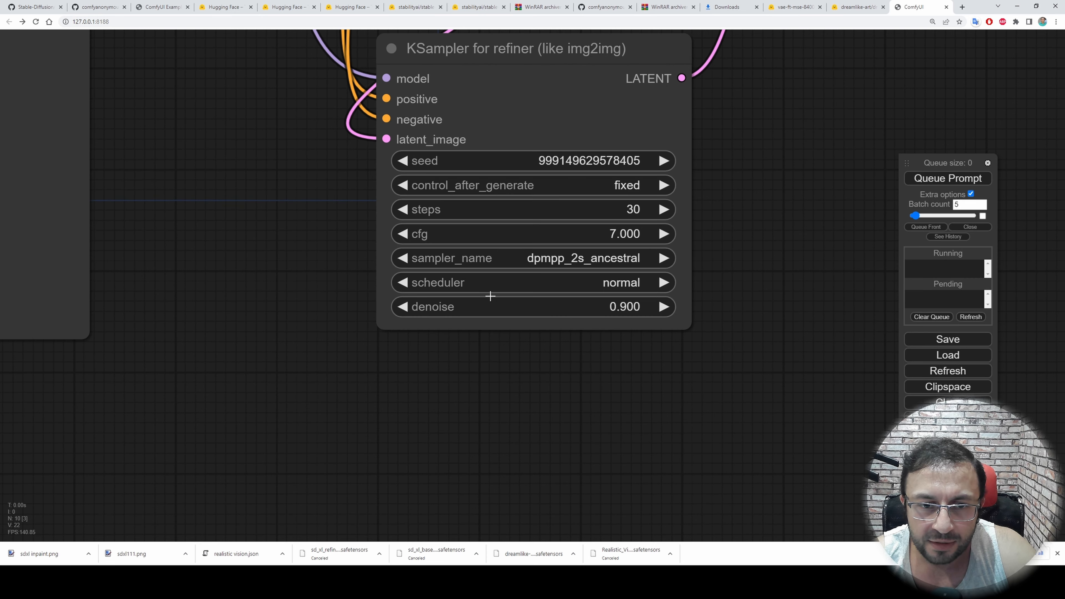
scroll(394, 413, down, 2)
drag(394, 413, 479, 409)
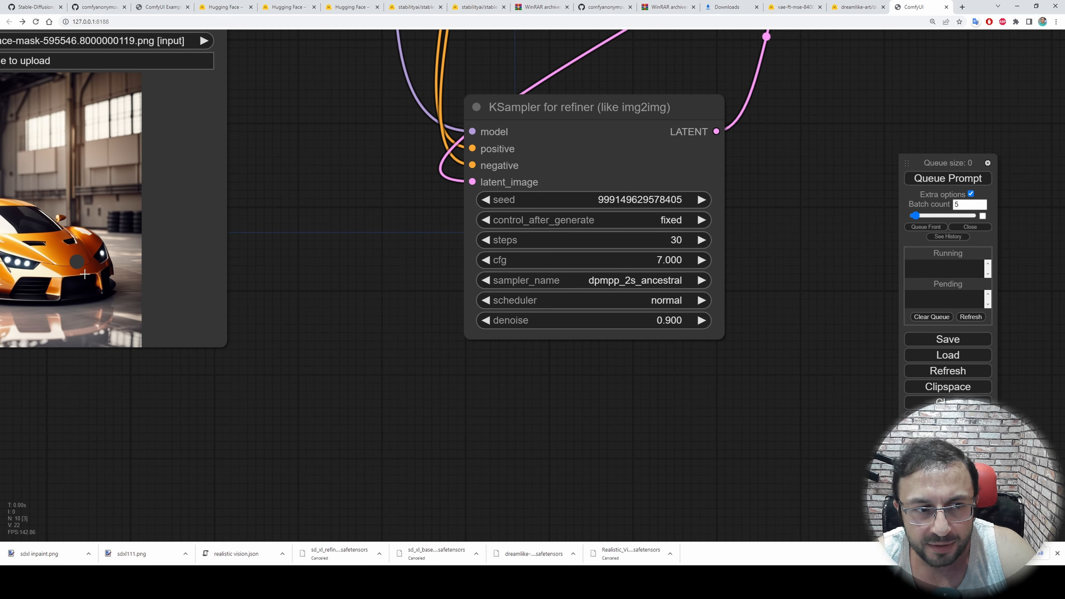
scroll(455, 403, up, 3)
drag(618, 356, 485, 417)
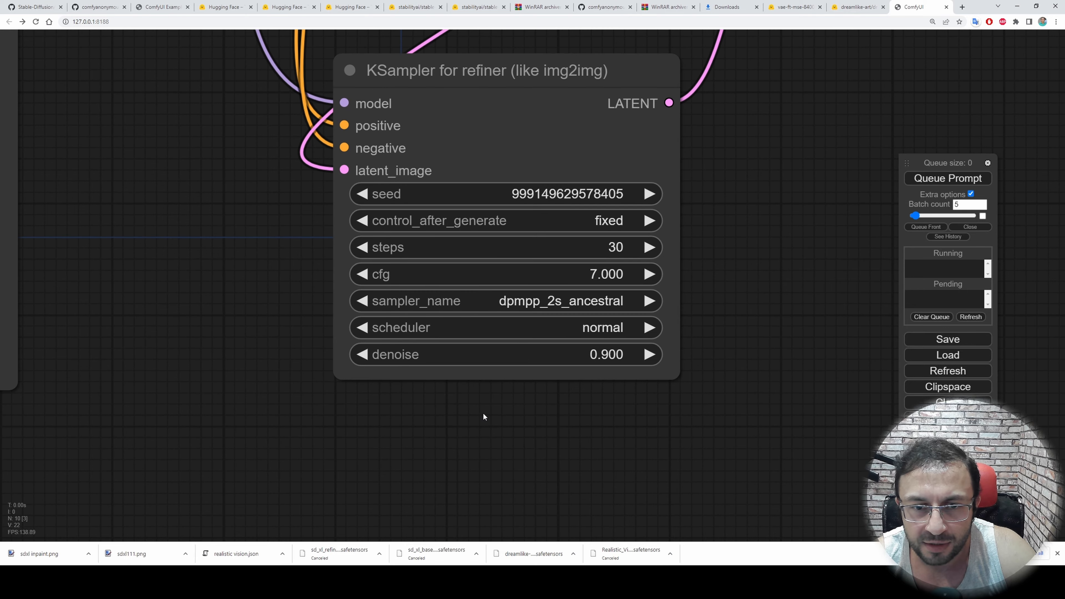
click(360, 355)
click(360, 355)
click(360, 354)
click(360, 354)
click(361, 355)
click(361, 354)
click(361, 354)
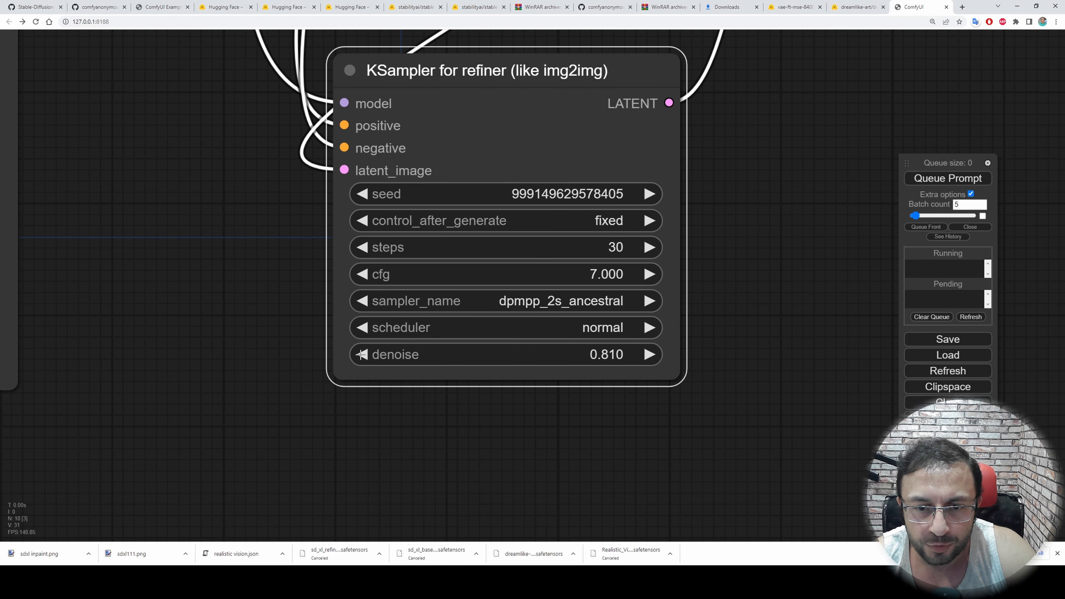
click(361, 355)
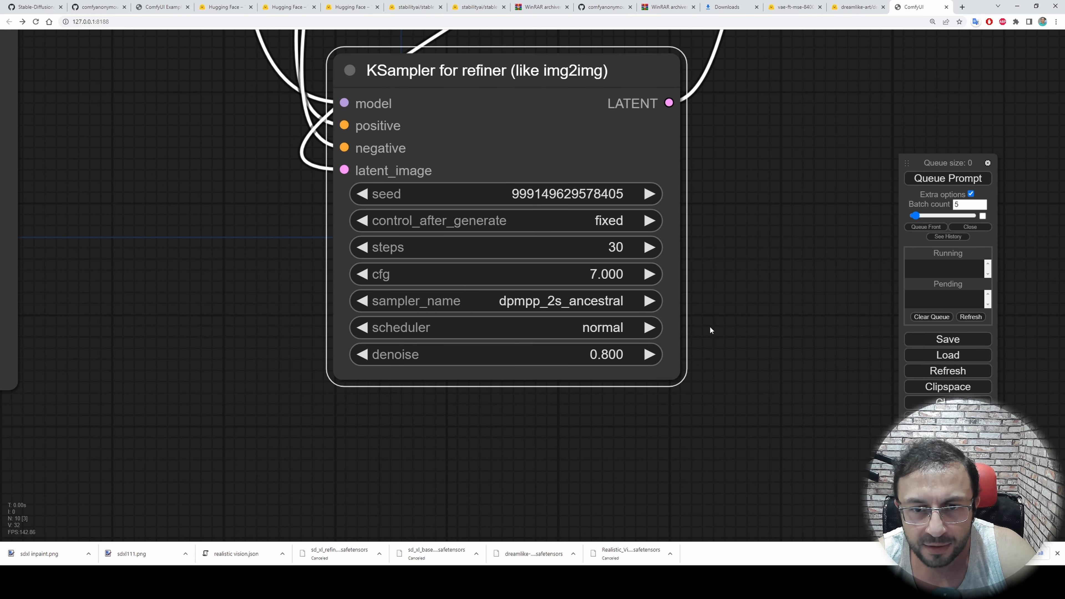
Set the Save Image node's filename_prefix to "inpainted_image", moving the queue panel out of the way to confirm the value
scroll(710, 327, down, 6)
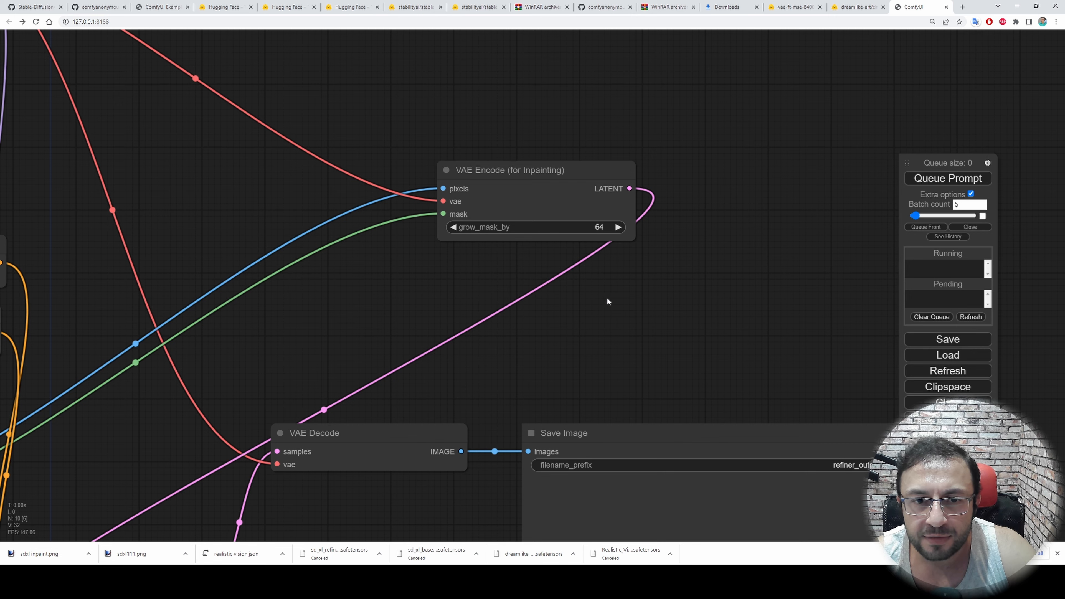
scroll(503, 185, up, 8)
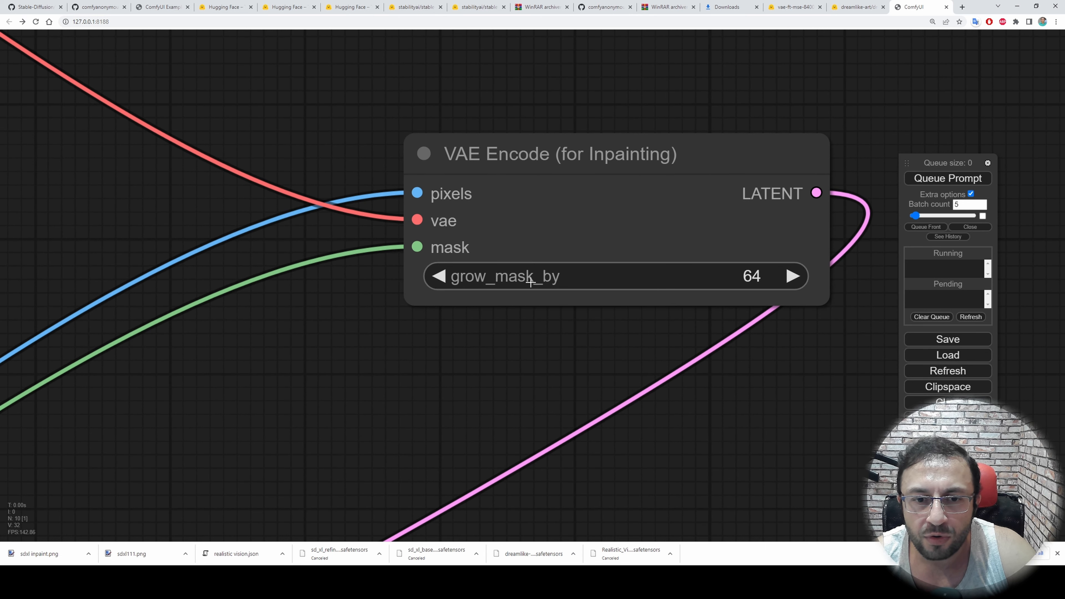
scroll(510, 360, down, 1)
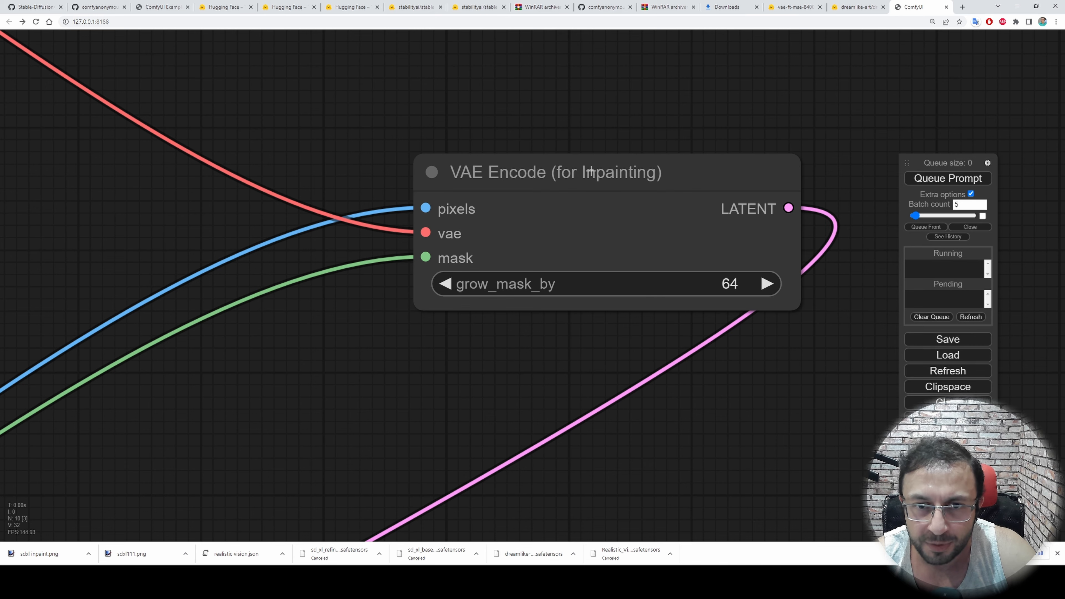
scroll(734, 306, down, 2)
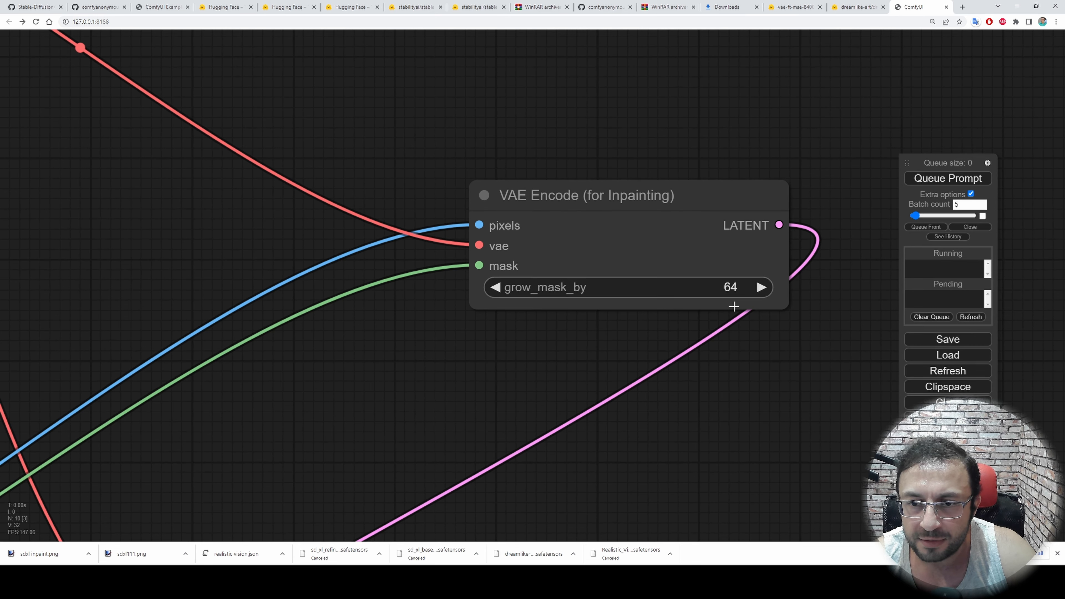
drag(805, 458, 507, 117)
scroll(652, 372, down, 2)
drag(594, 191, 585, 93)
double_click(766, 171)
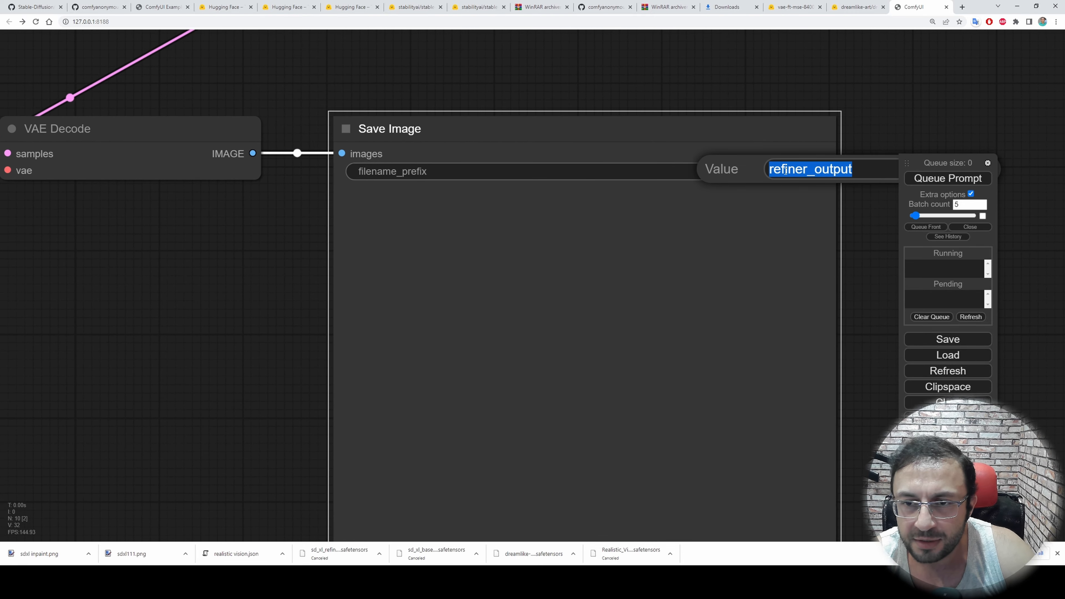
text(inpainted_image)
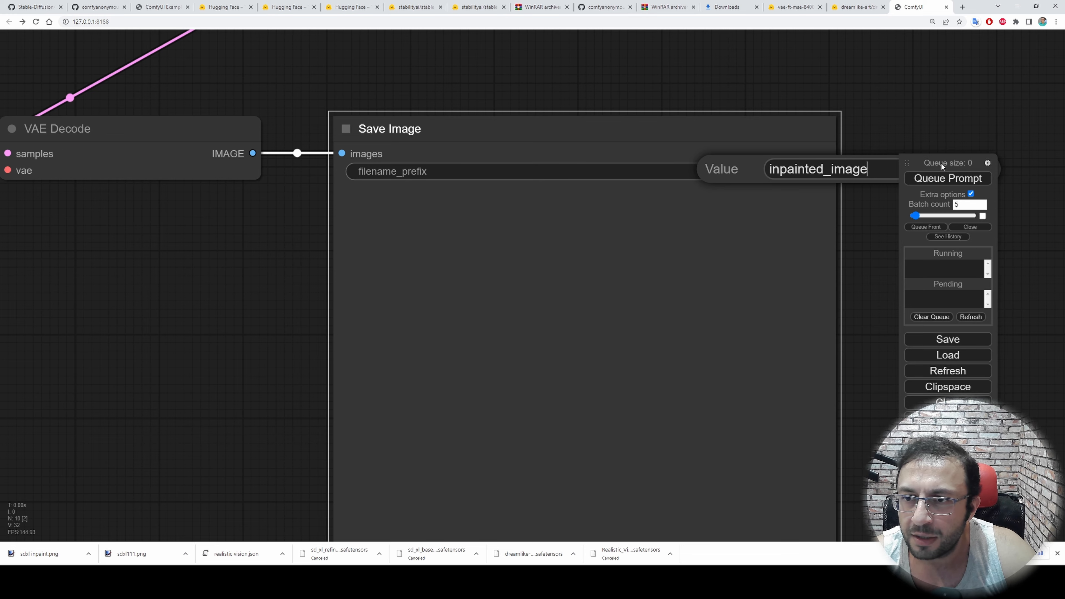
drag(941, 163, 918, 242)
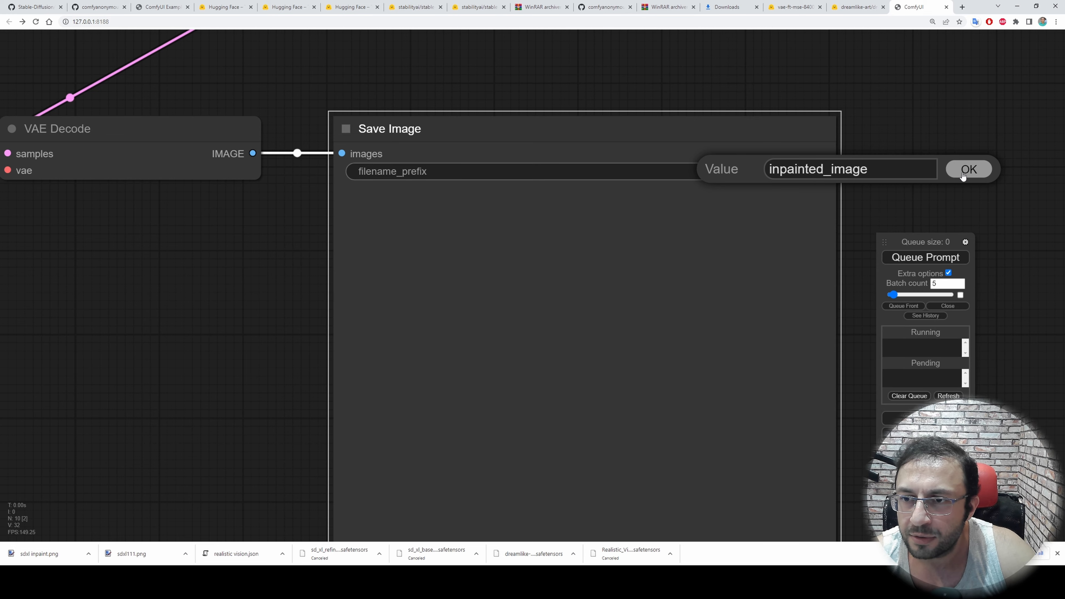
click(966, 172)
Queue the inpainting workflow as a batch of 5 and return to the KSampler for refiner node
click(926, 262)
scroll(833, 223, down, 3)
drag(934, 203, 1063, 76)
drag(449, 182, 714, 242)
scroll(560, 341, up, 4)
drag(595, 329, 732, 291)
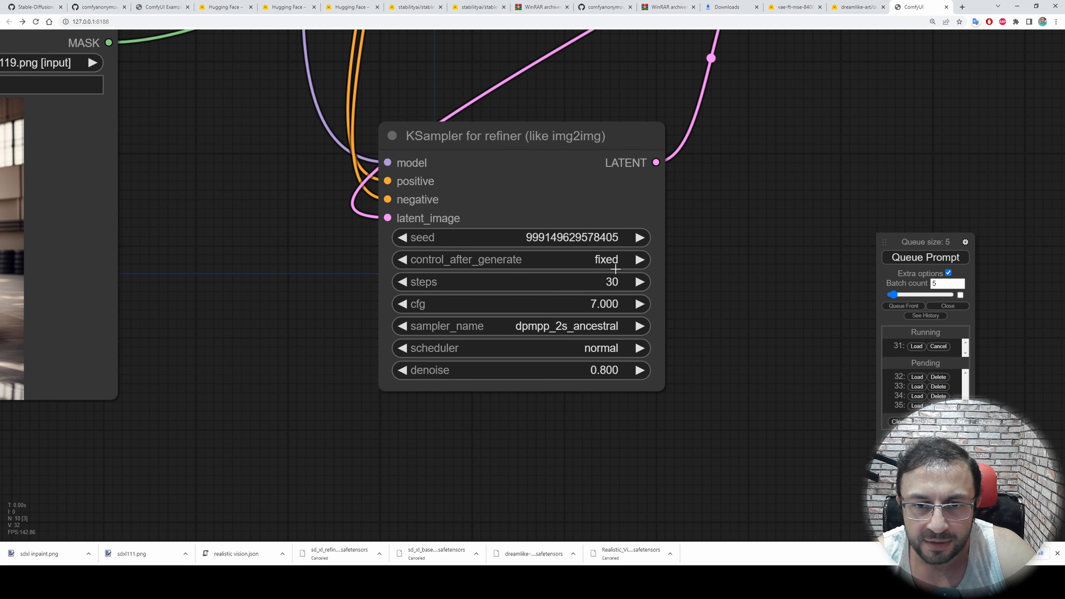
Delete all pending jobs and cancel the running job in the queue
click(938, 376)
click(938, 376)
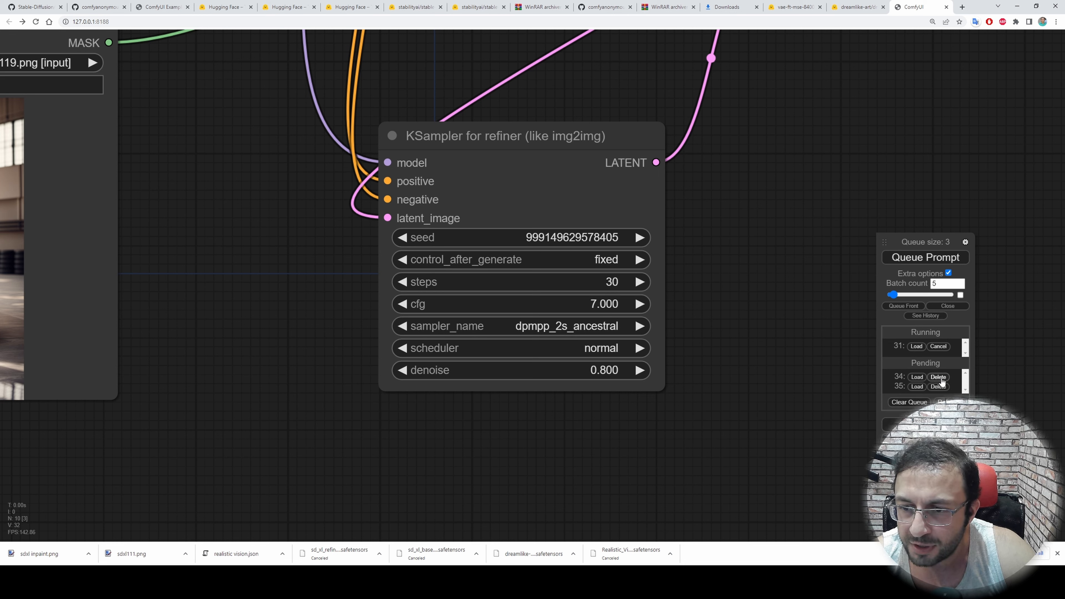
click(938, 376)
click(938, 377)
click(938, 347)
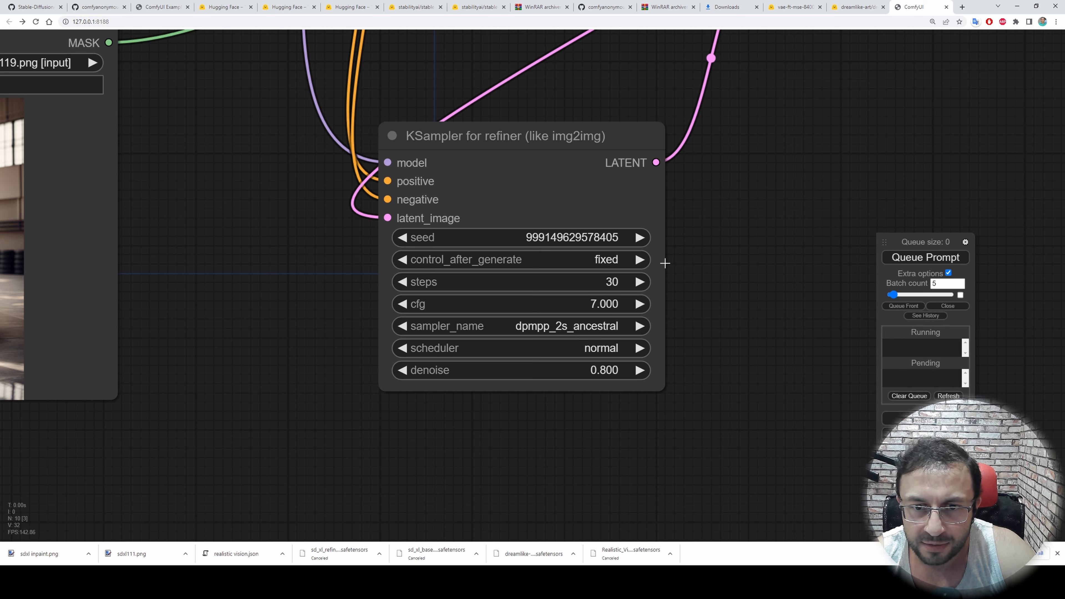
Set the refiner KSampler's control_after_generate to randomize and queue the batch of 5 generations
click(640, 260)
click(641, 260)
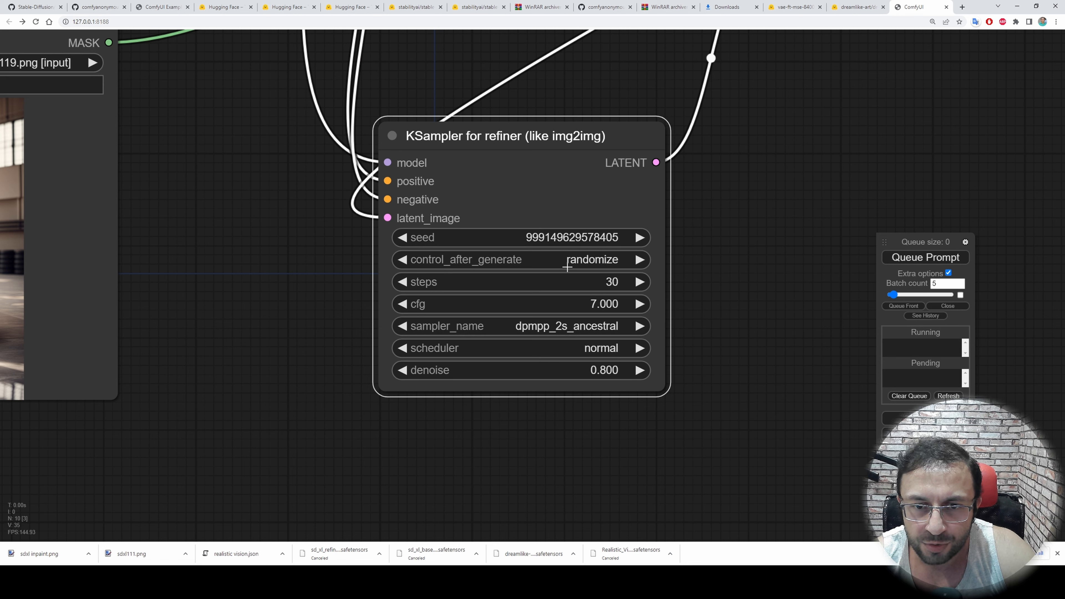
click(929, 260)
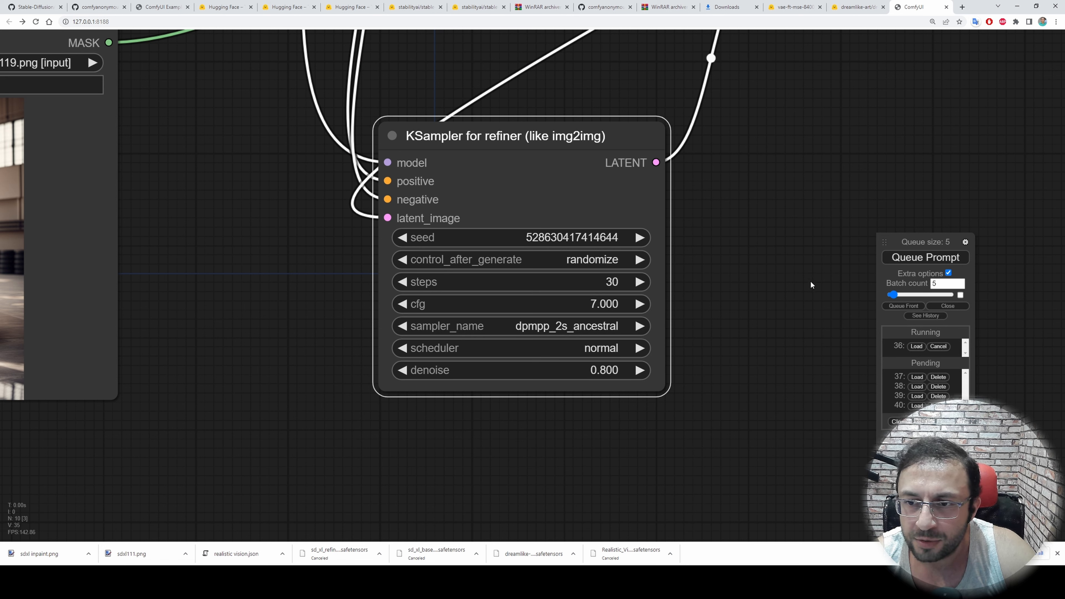
Examine the control_after_generate, steps, cfg and sampler_name options of the refiner KSampler without changing them
click(594, 264)
click(717, 236)
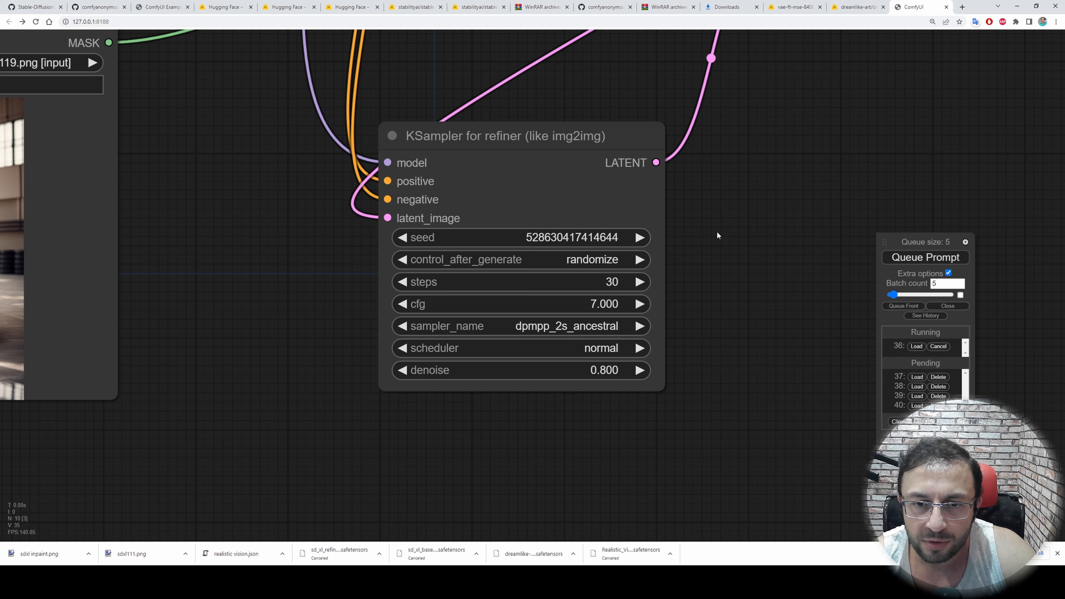
click(579, 286)
click(781, 298)
click(551, 303)
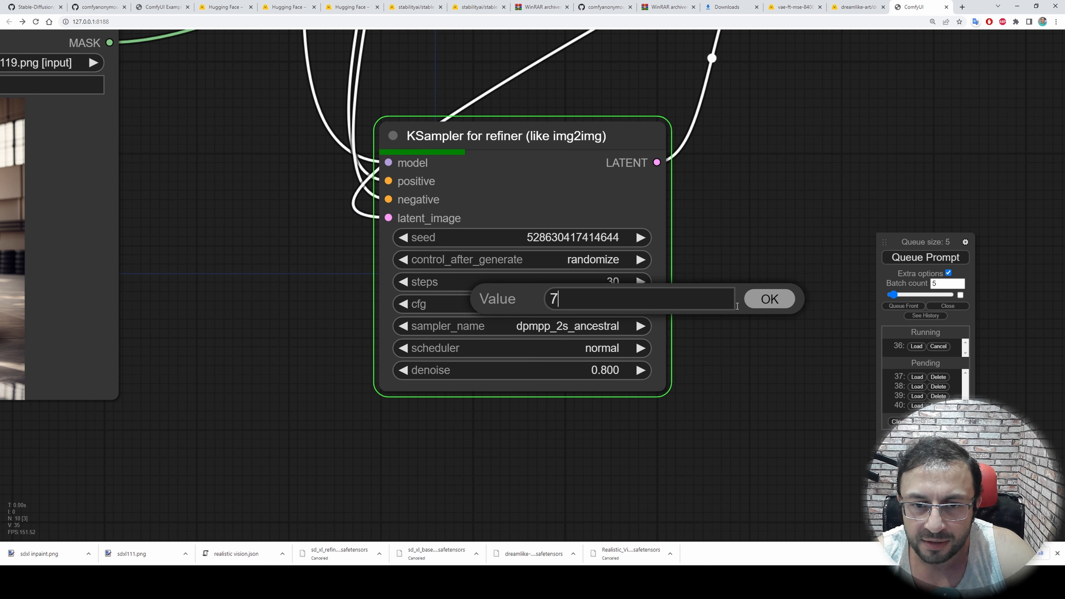
click(757, 304)
click(551, 326)
scroll(588, 365, up, 3)
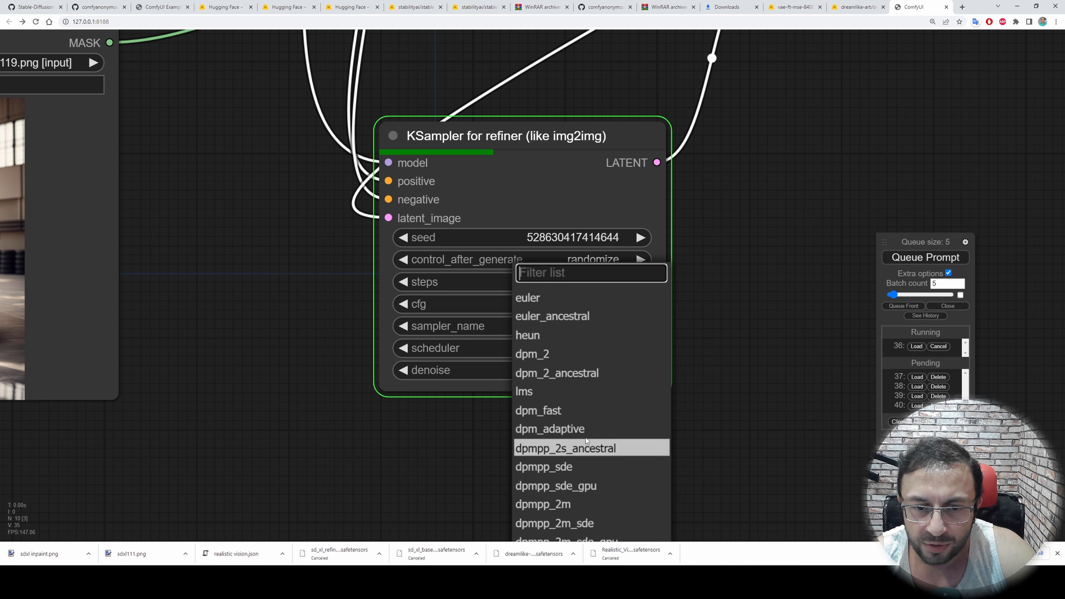
scroll(592, 432, down, 3)
scroll(590, 432, up, 3)
click(781, 347)
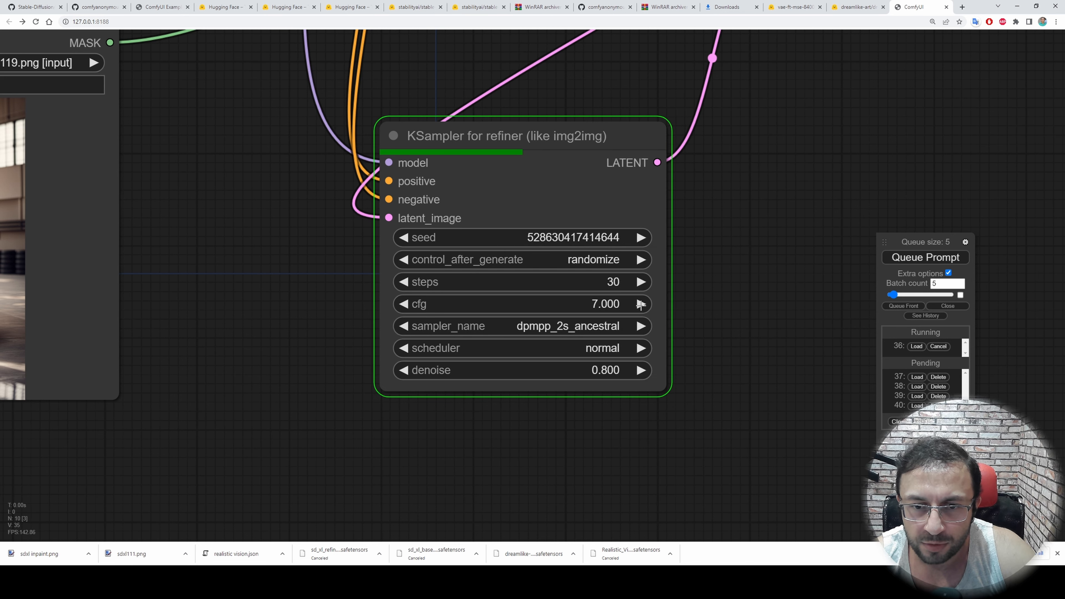
Try switching the refiner KSampler's sampler_name to a neighbouring option, returning it to dpmpp_2s_ancestral
click(642, 327)
click(403, 326)
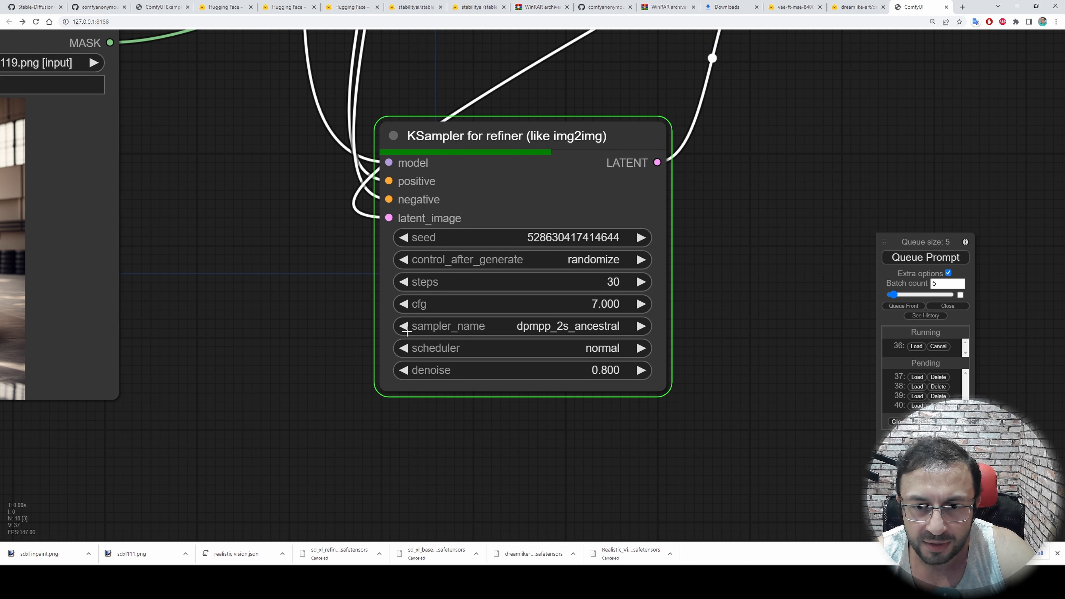
click(641, 326)
click(404, 327)
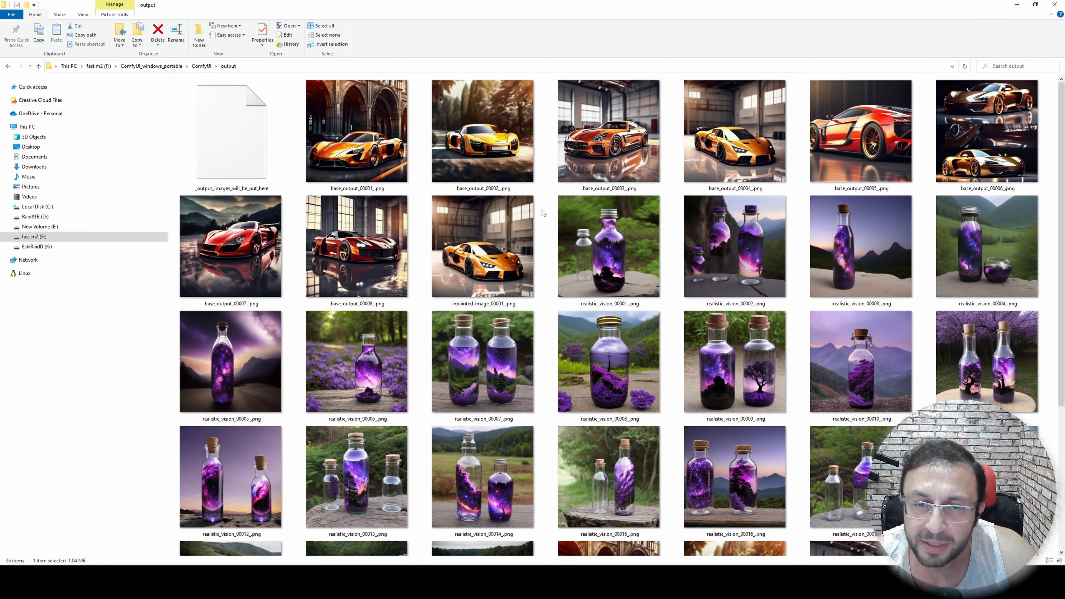
Sort the images in ComfyUI's output folder by date in File Explorer
right_click(545, 167)
mouse_move(564, 181)
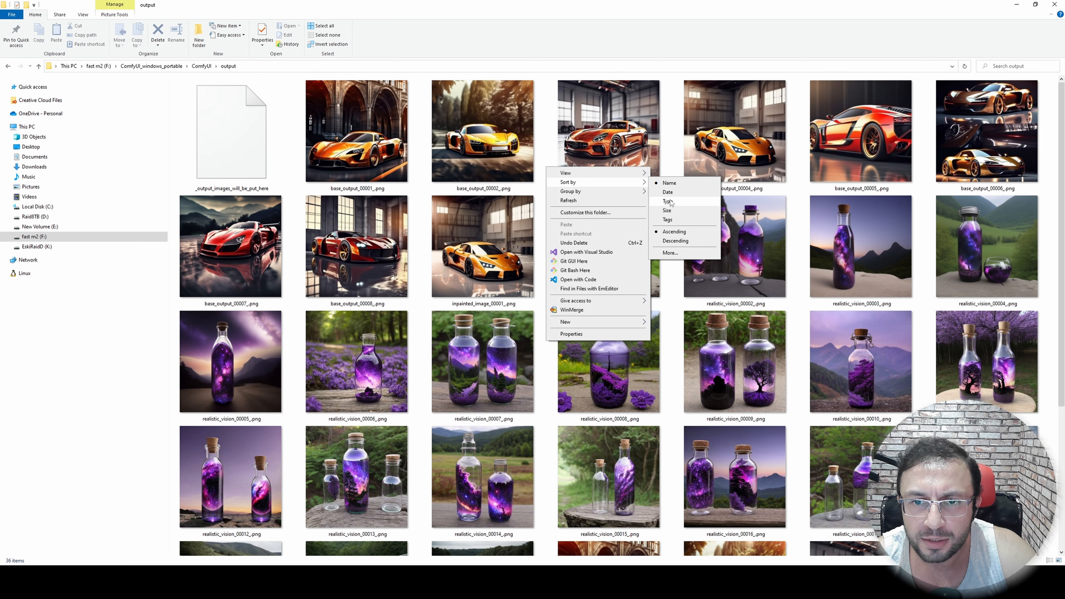
click(667, 191)
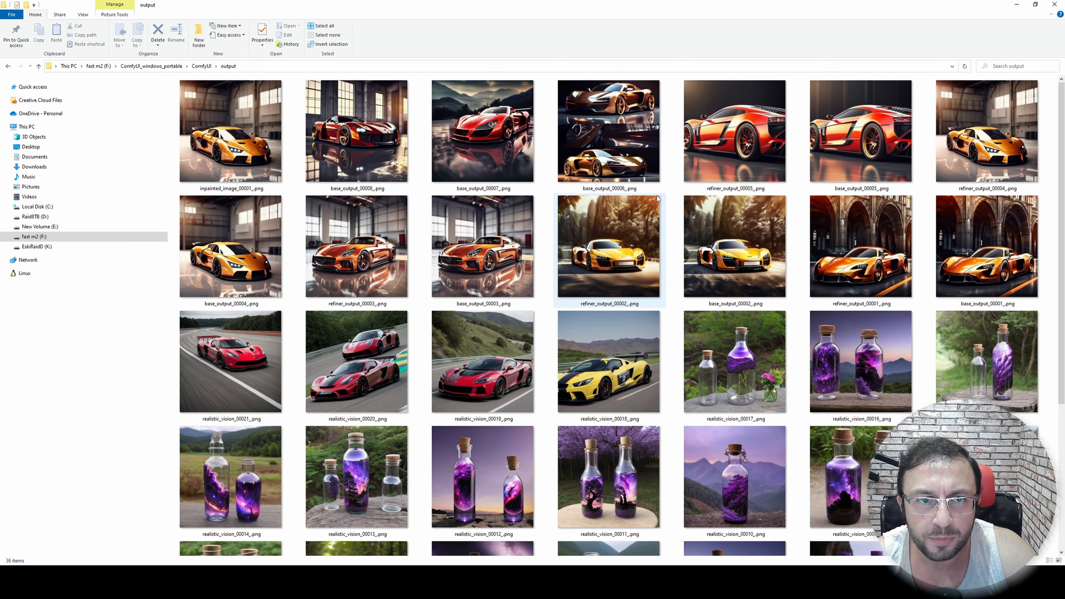
Open inpainted_image_00001_.png in paint.net, inspect the emblem on the car's hood up close, and minimize the viewer
double_click(247, 140)
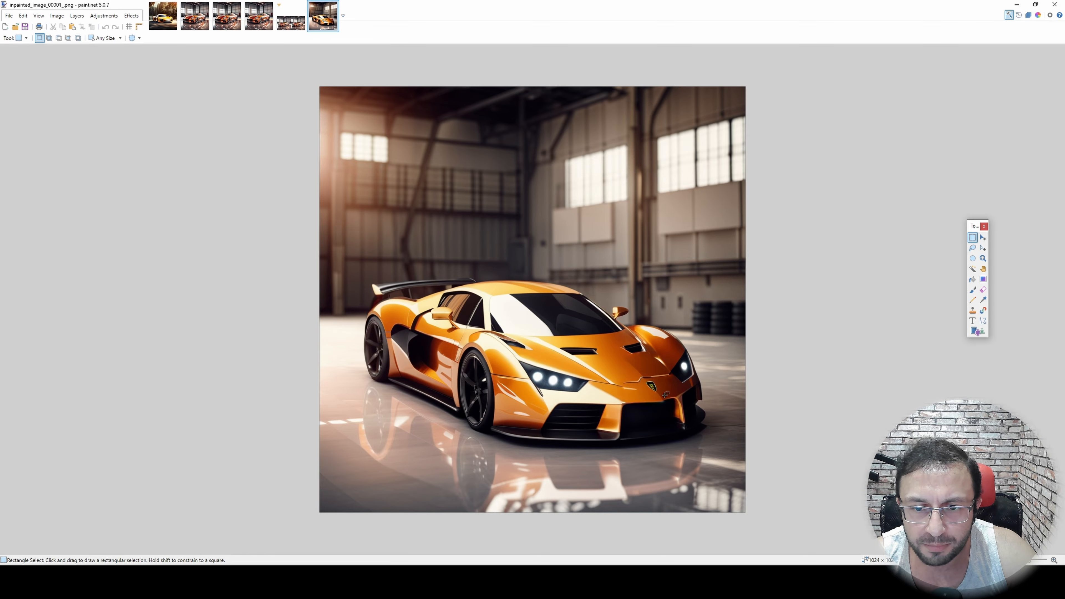
scroll(665, 394, up, 3)
scroll(657, 396, down, 3)
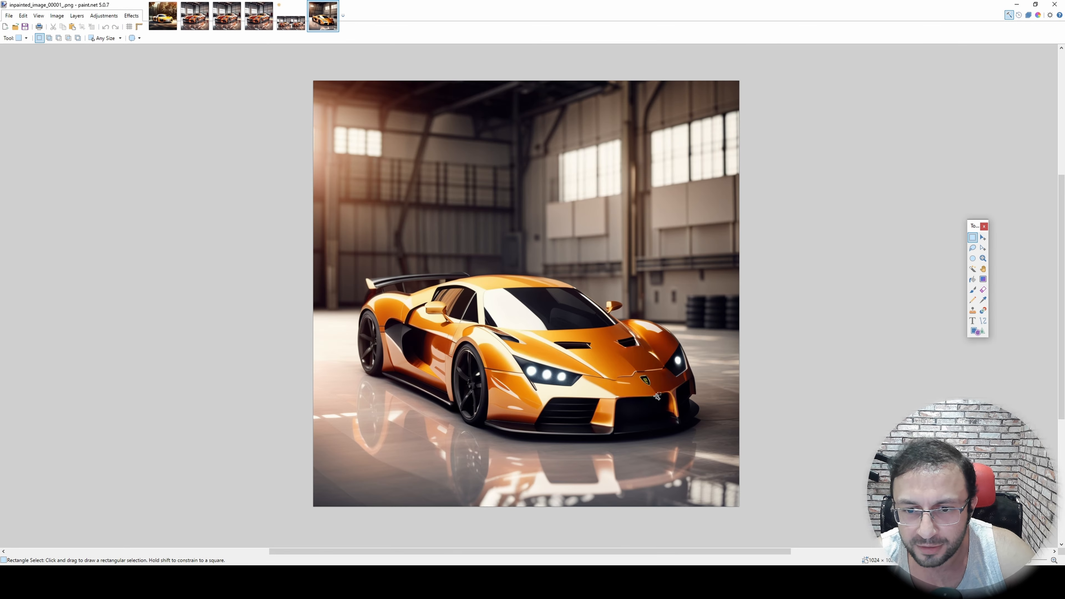
scroll(645, 378, up, 3)
scroll(620, 361, up, 1)
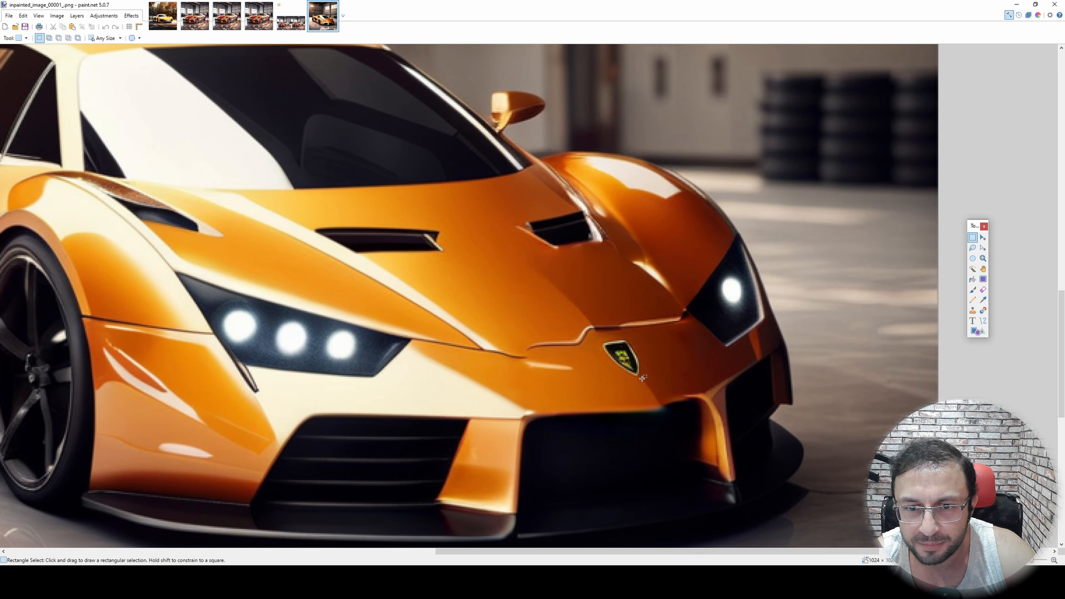
scroll(642, 378, down, 4)
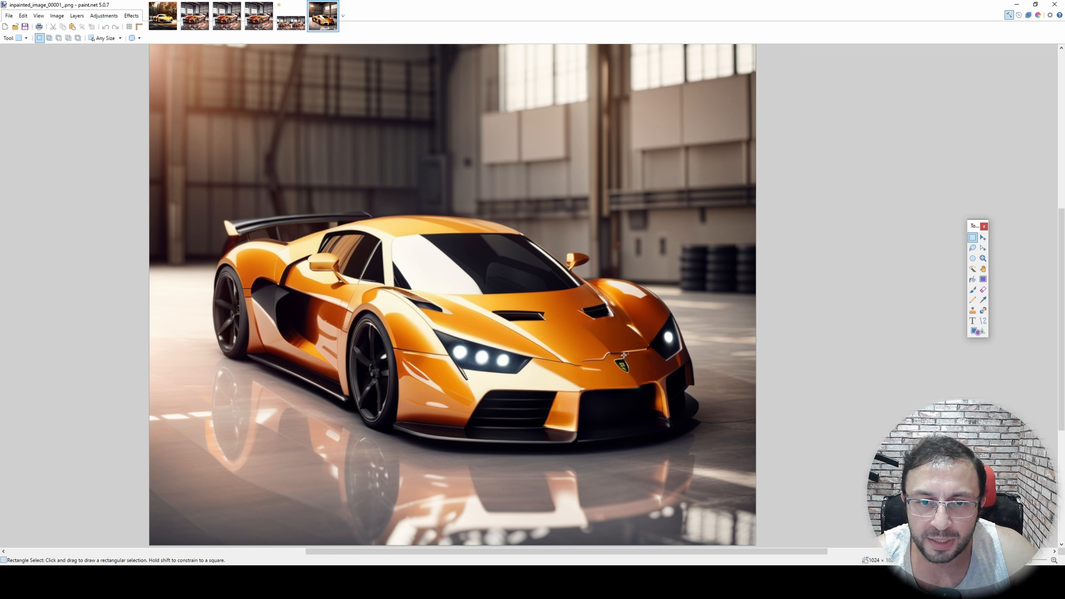
click(1016, 5)
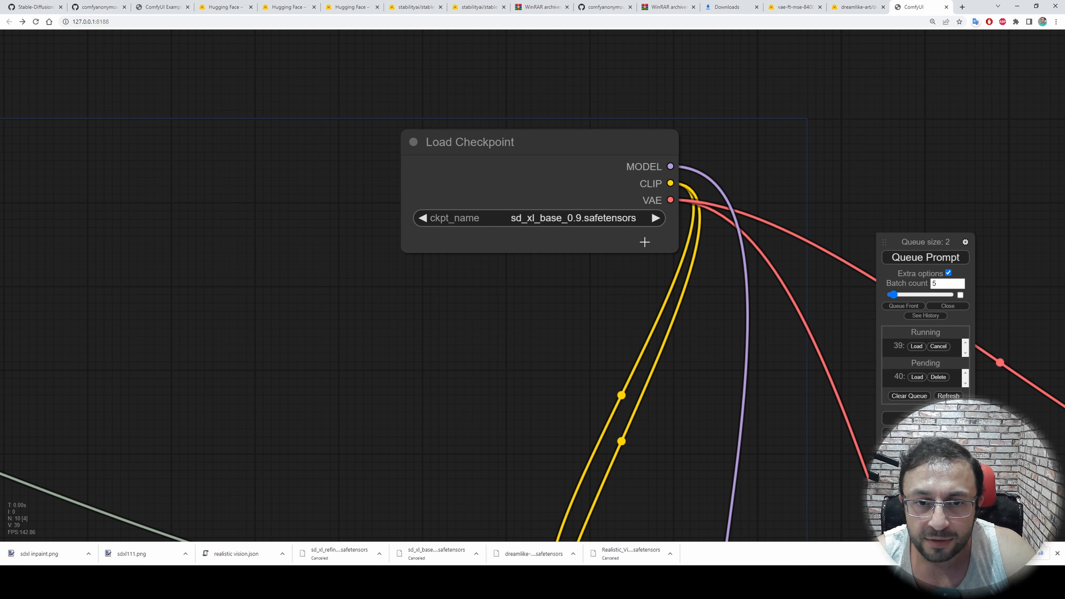
Set the Load Checkpoint node's ckpt_name to sd_xl_refiner_0.9.safetensors
click(623, 218)
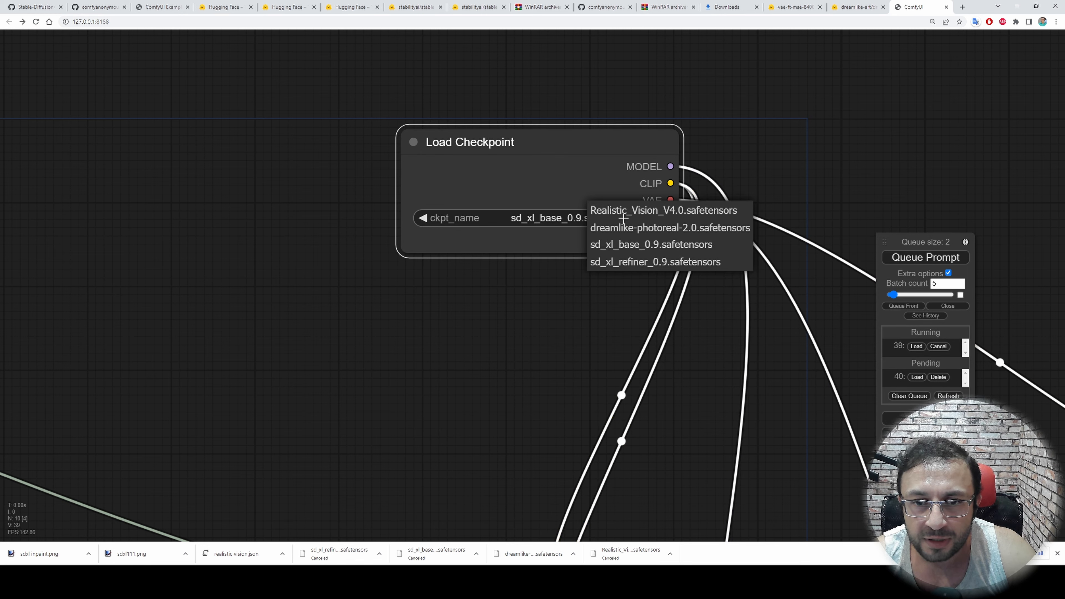
click(650, 263)
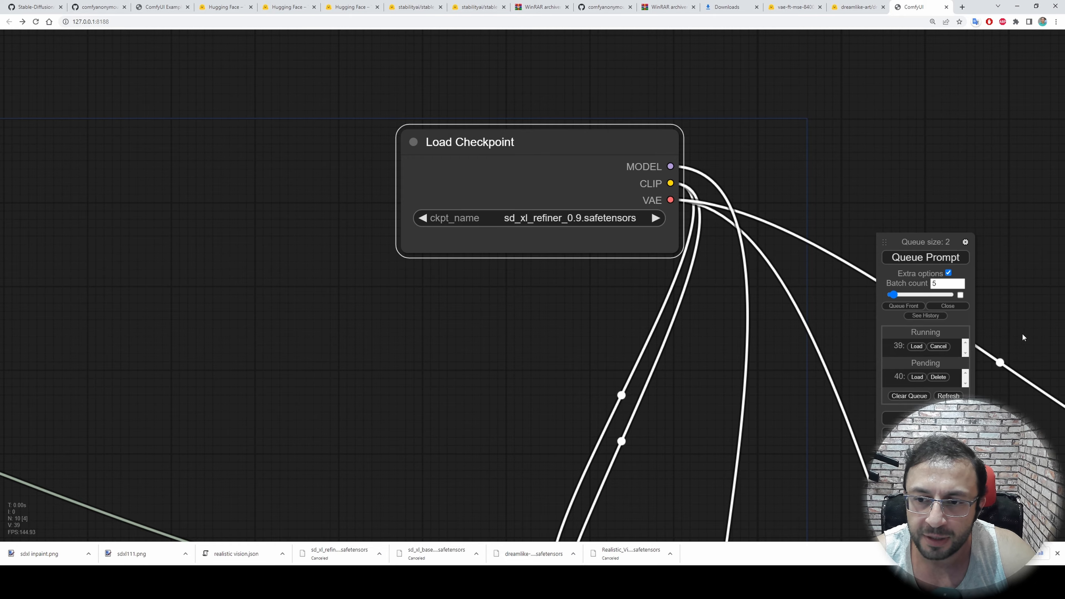
scroll(409, 305, down, 3)
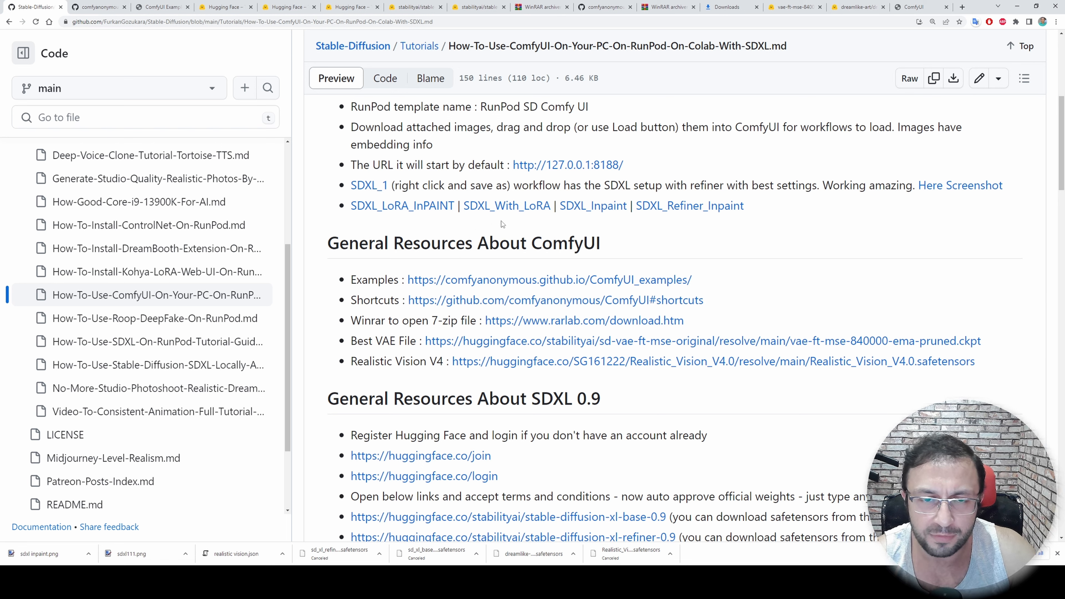
Save the SDXL_With_LoRA workflow image linked on the GitHub tutorial page to Downloads as sdxllora
right_click(509, 217)
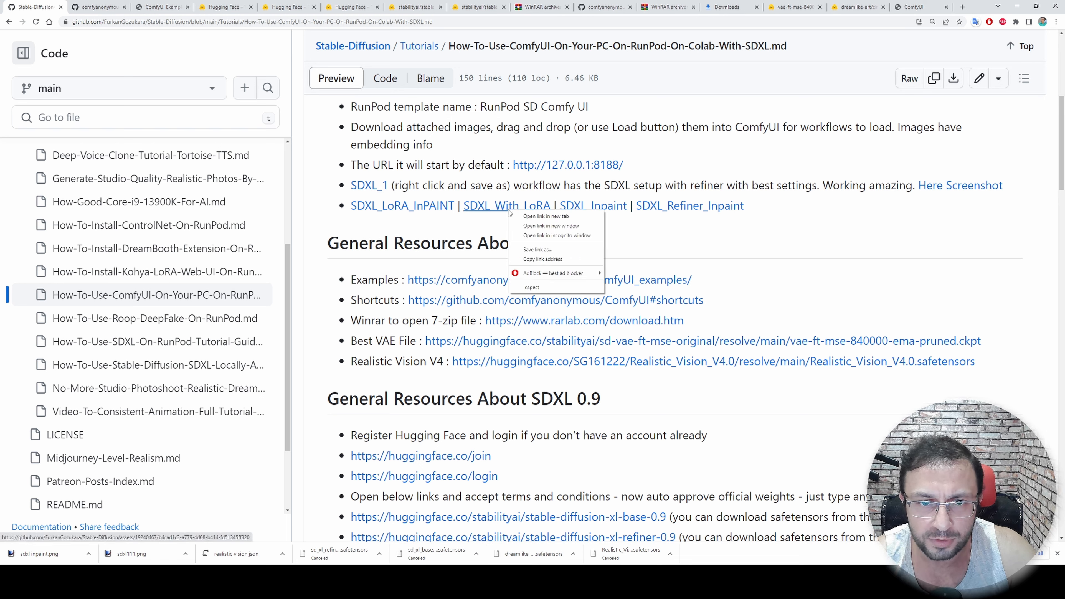
click(543, 251)
text(sdxllora)
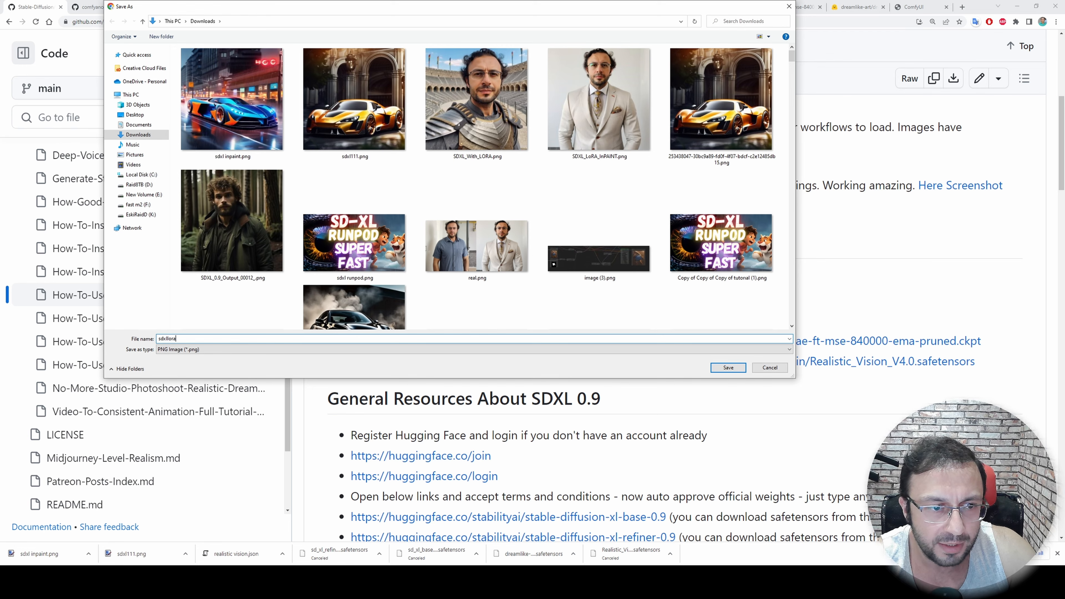
key(Return)
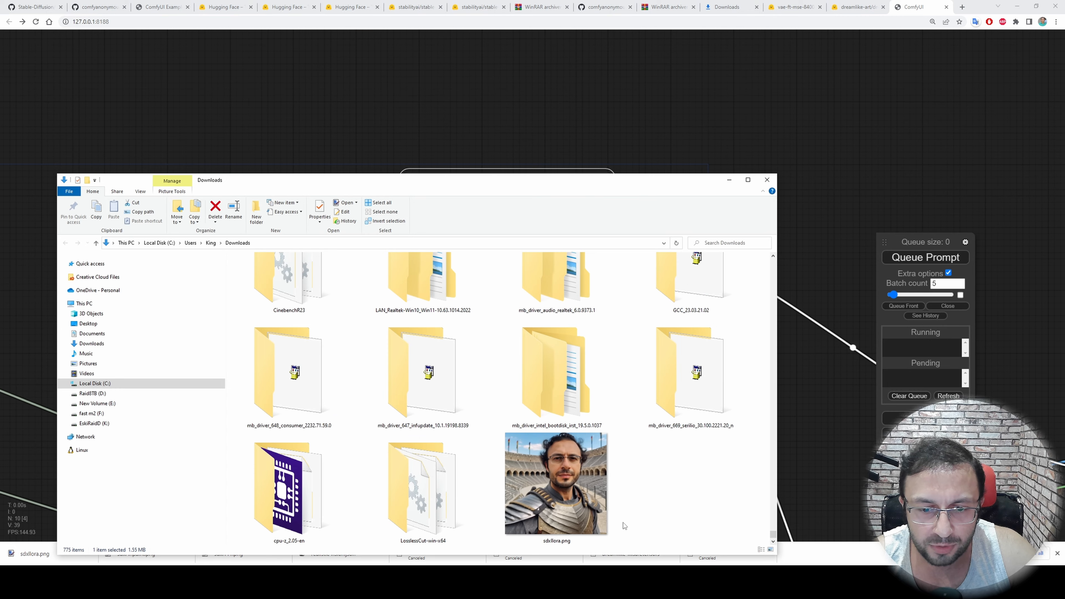
Load the workflow from sdxllora.png into ComfyUI and look over its positive and negative prompts
drag(595, 518, 725, 231)
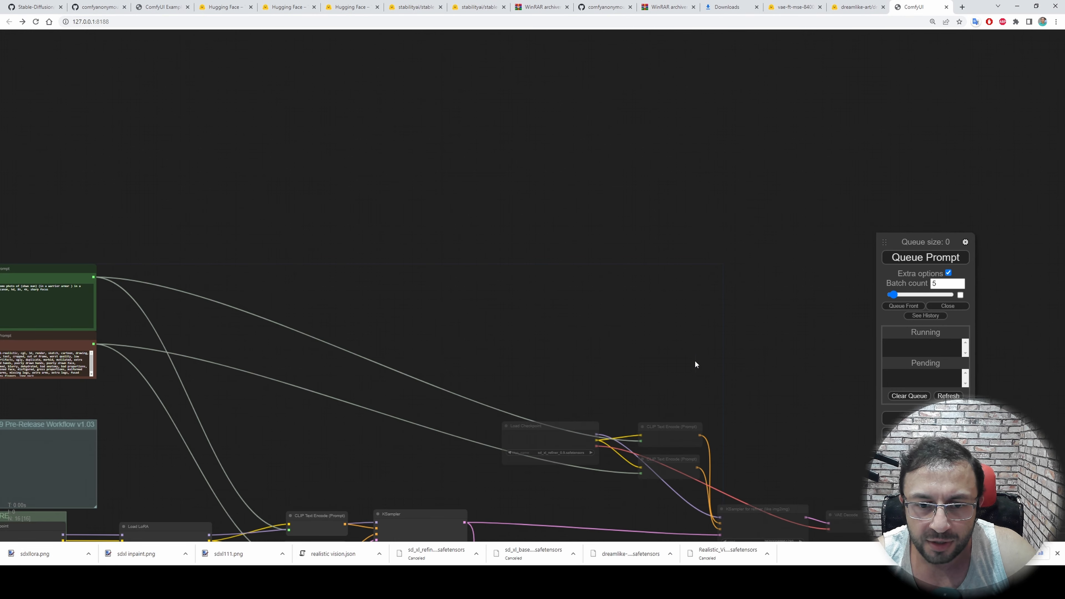
drag(111, 320, 476, 195)
scroll(476, 195, up, 9)
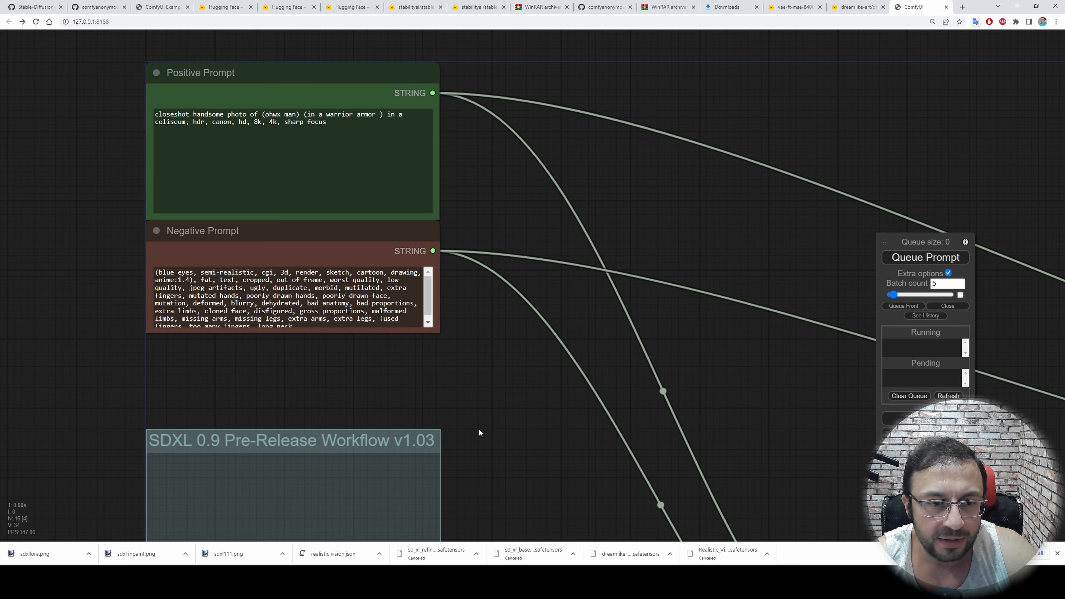
drag(479, 430, 355, 88)
scroll(444, 300, down, 1)
scroll(466, 296, up, 4)
Reposition the Load LoRA node between the base Load Checkpoint node and the CLIP Text Encode nodes
drag(397, 470, 351, 368)
drag(451, 218, 432, 167)
drag(331, 319, 441, 392)
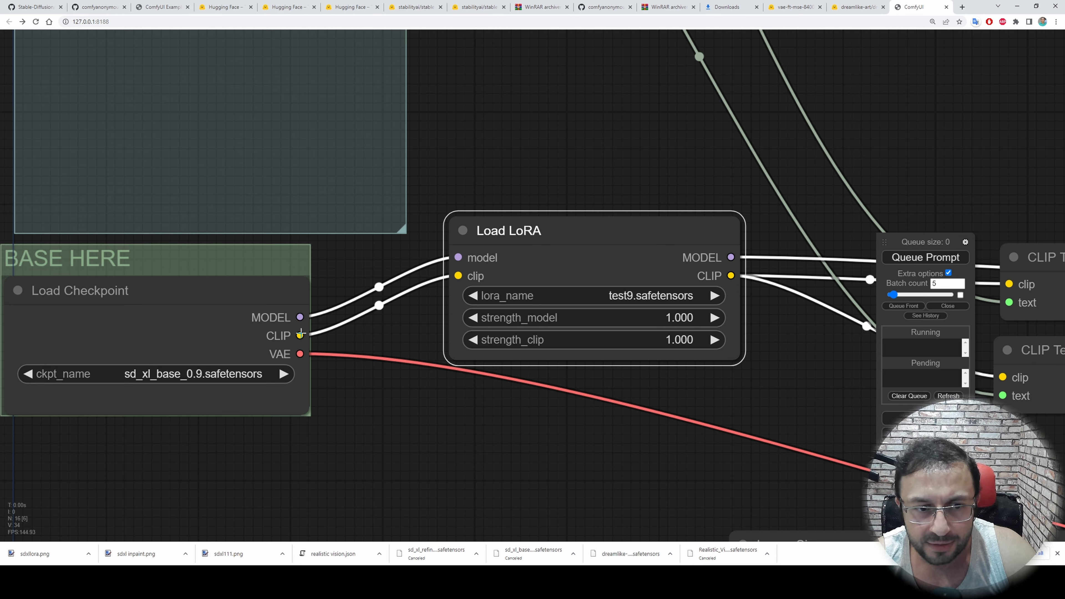
drag(556, 231, 535, 224)
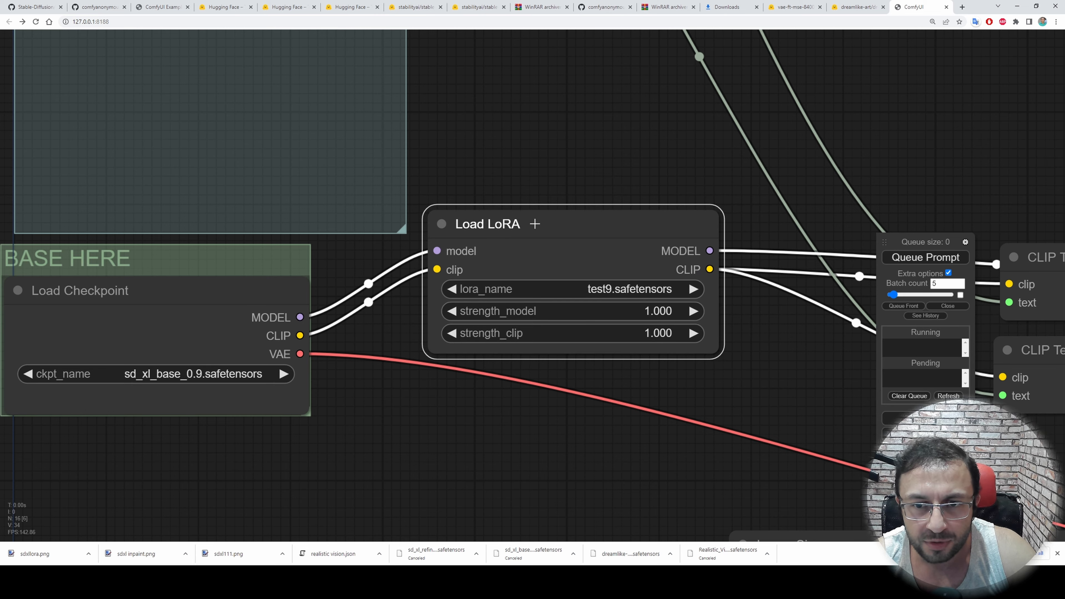
drag(732, 352, 368, 329)
scroll(436, 352, down, 3)
drag(202, 418, 372, 434)
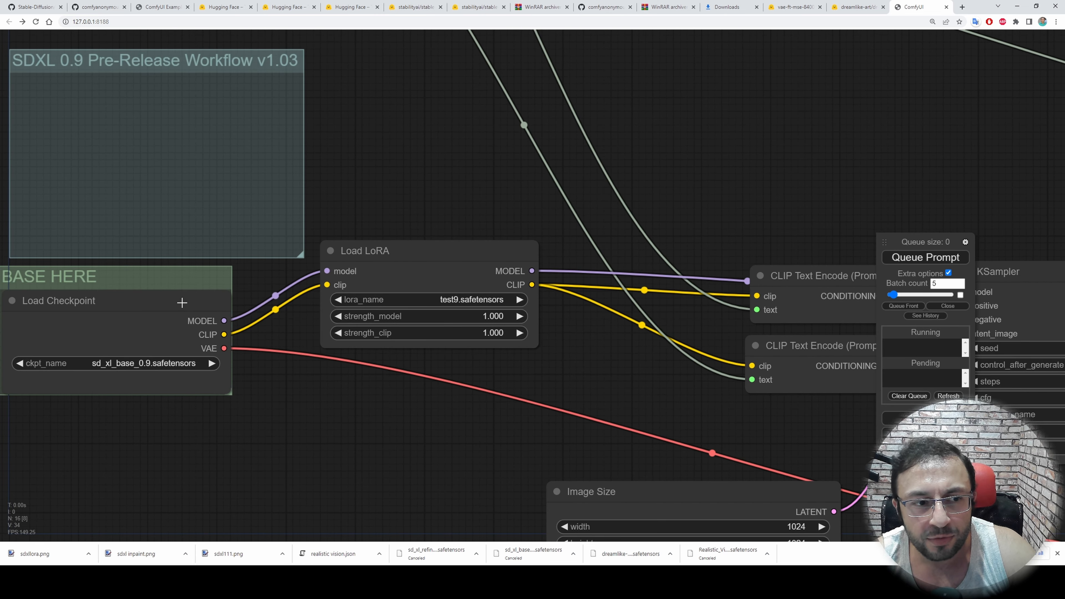
drag(805, 285, 718, 273)
drag(380, 251, 411, 251)
scroll(475, 243, up, 4)
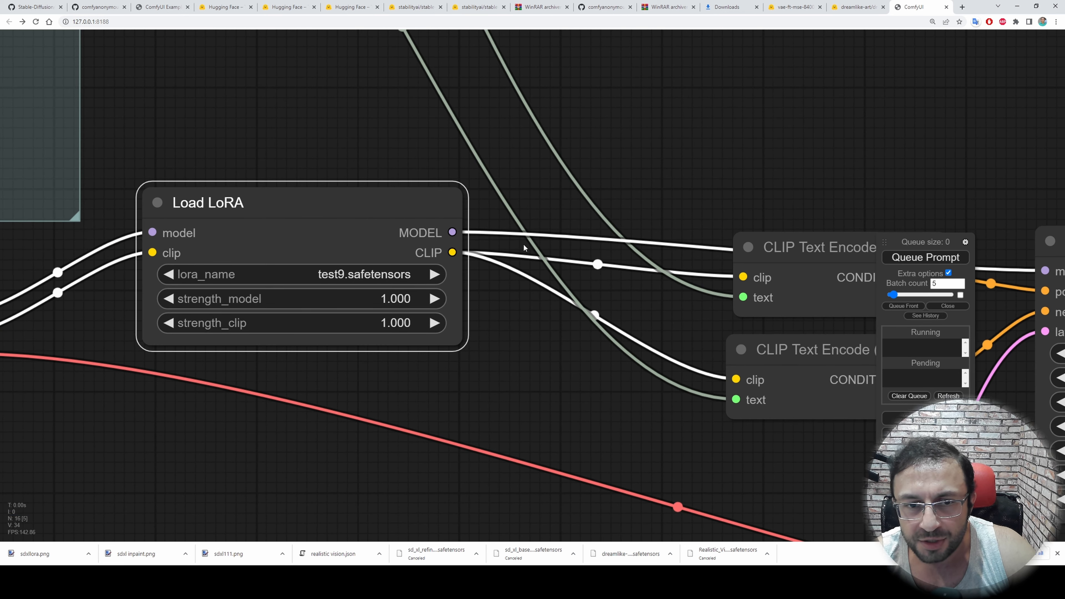
Spread the two CLIP Text Encode nodes apart, one above and one below the Load LoRA model connection to the KSampler
drag(795, 273, 684, 106)
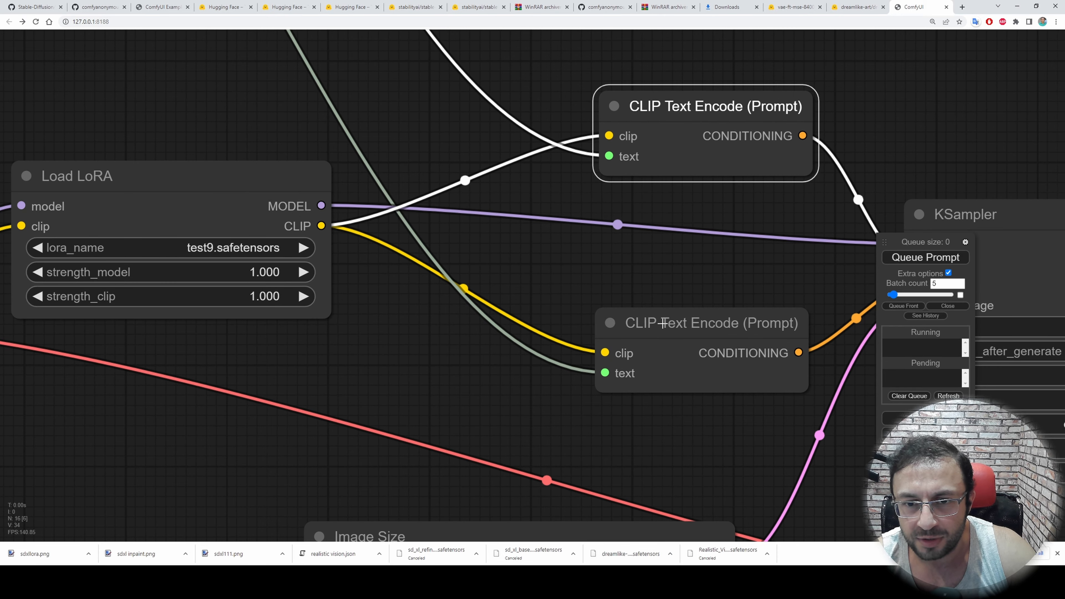
drag(656, 321, 552, 302)
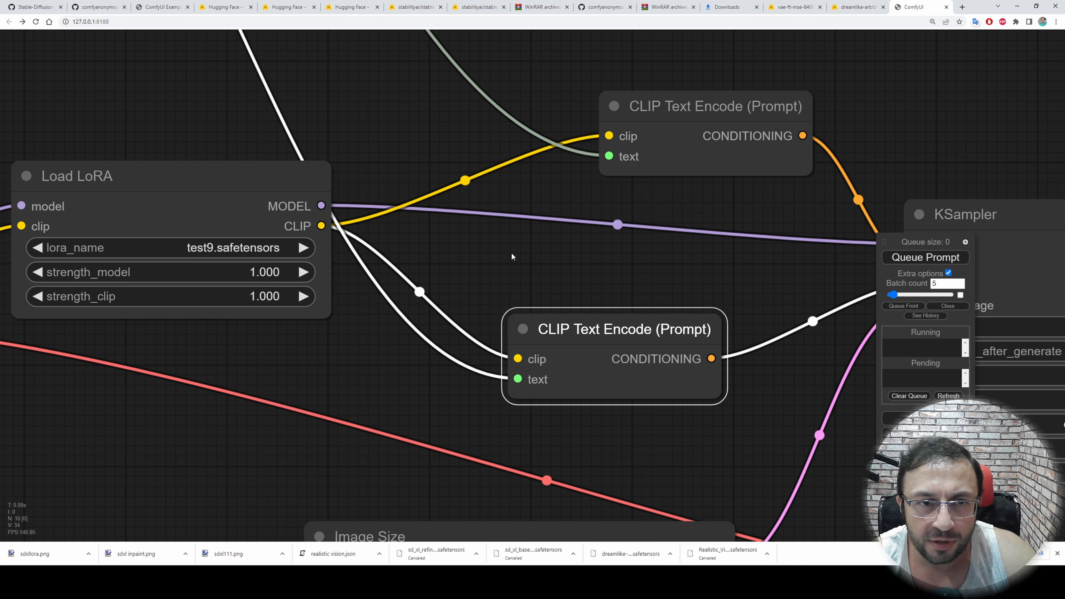
scroll(565, 248, down, 2)
Examine how the Load LoRA, CLIP Text Encode, Image Size, KSampler and VAE Decode nodes are connected
drag(591, 252, 526, 173)
drag(577, 257, 598, 315)
drag(577, 203, 533, 194)
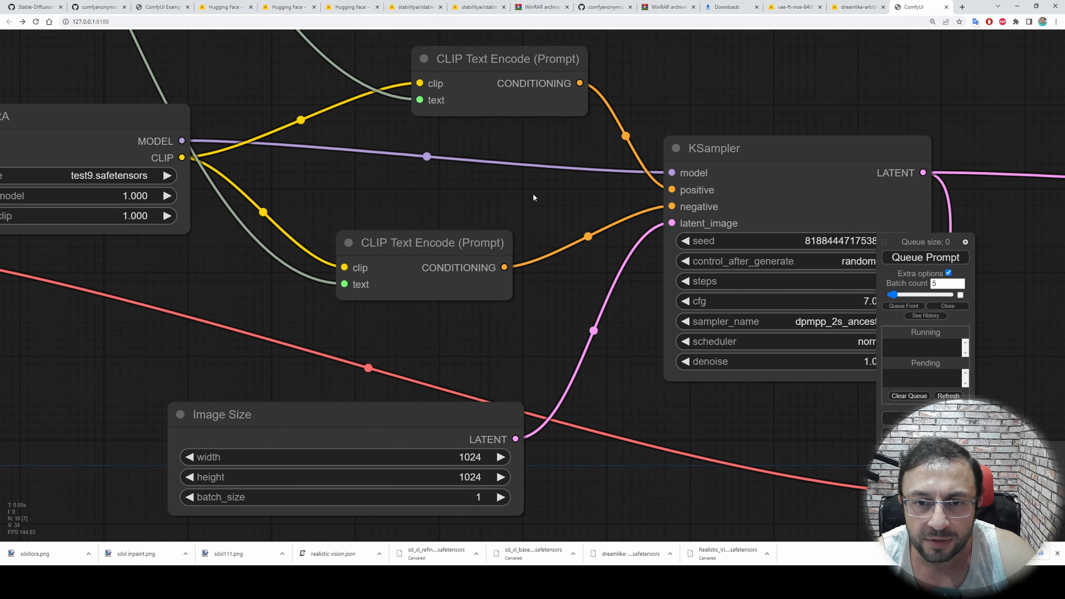
drag(575, 302, 619, 244)
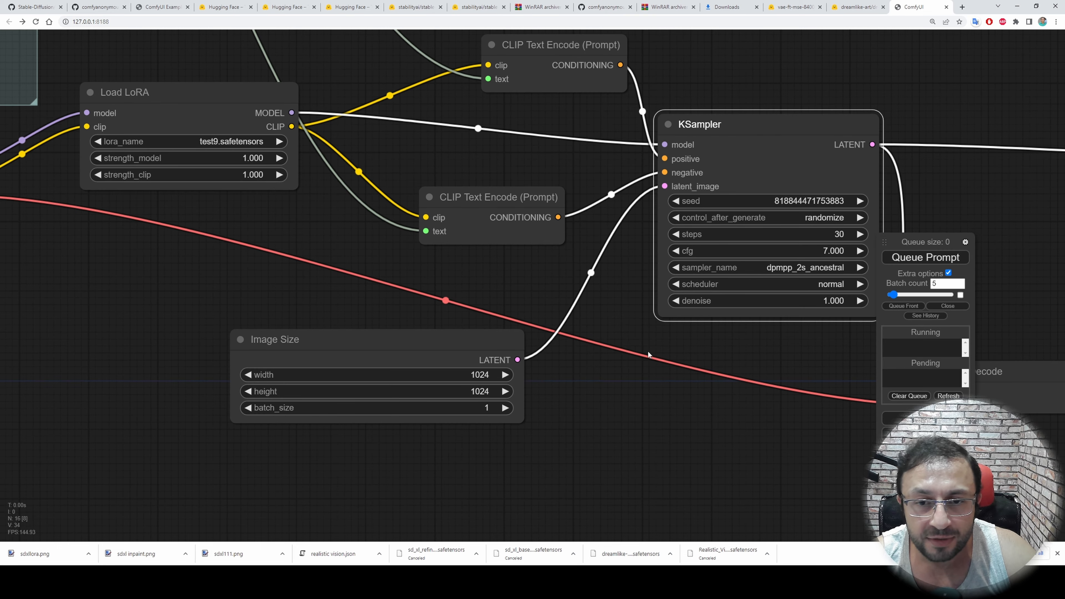
scroll(652, 306, up, 1)
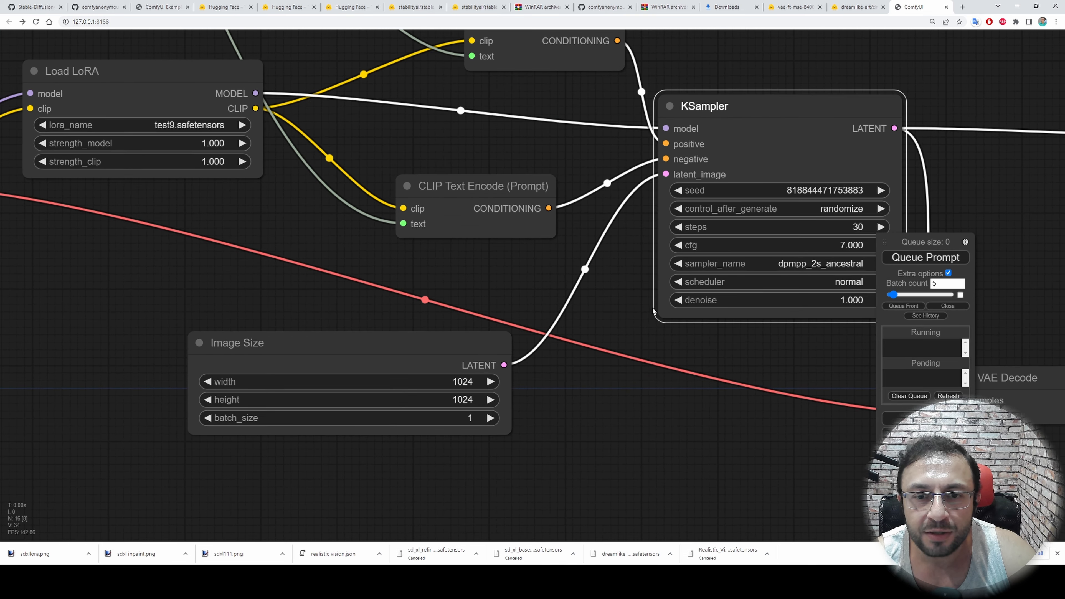
drag(692, 394, 449, 423)
drag(728, 318, 545, 242)
drag(687, 255, 533, 169)
drag(680, 158, 693, 205)
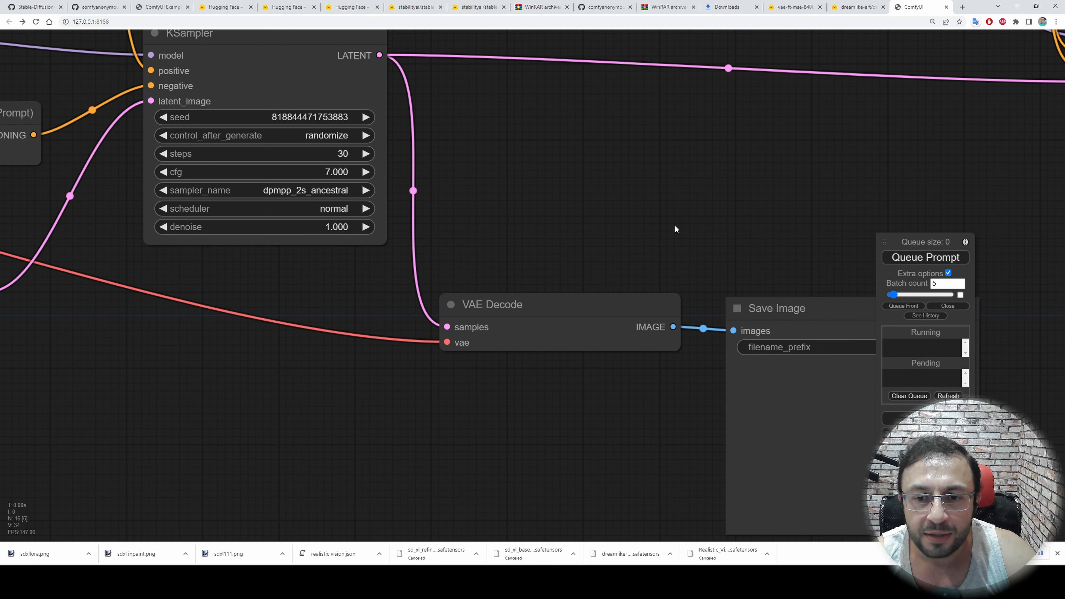
drag(538, 200, 759, 272)
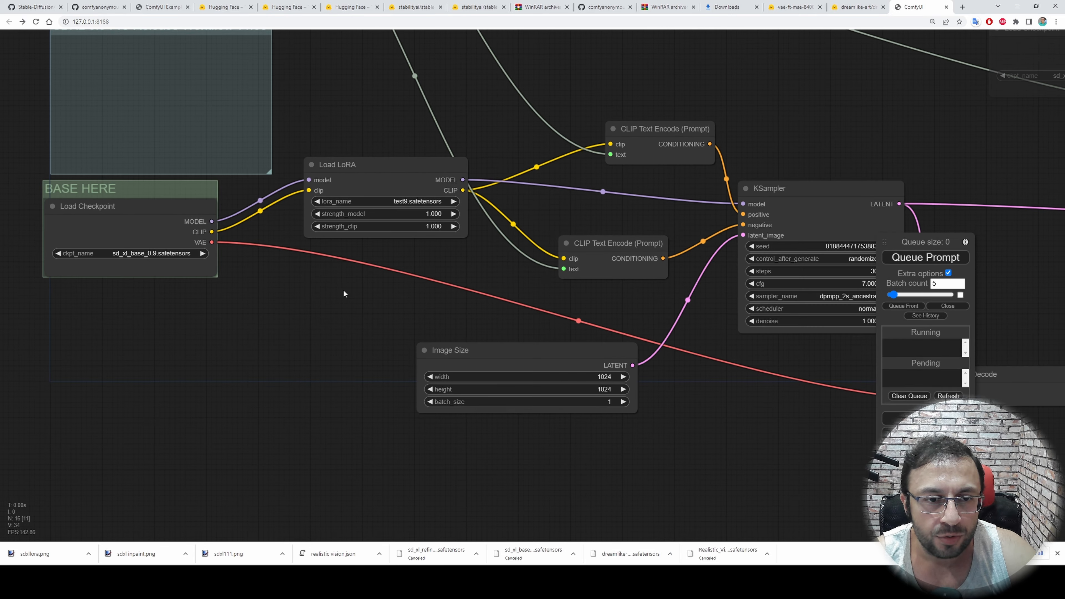
Examine the Load LoRA node's lora_name and strength settings and the LoRA files in ComfyUI's models\loras folder
scroll(355, 215, up, 8)
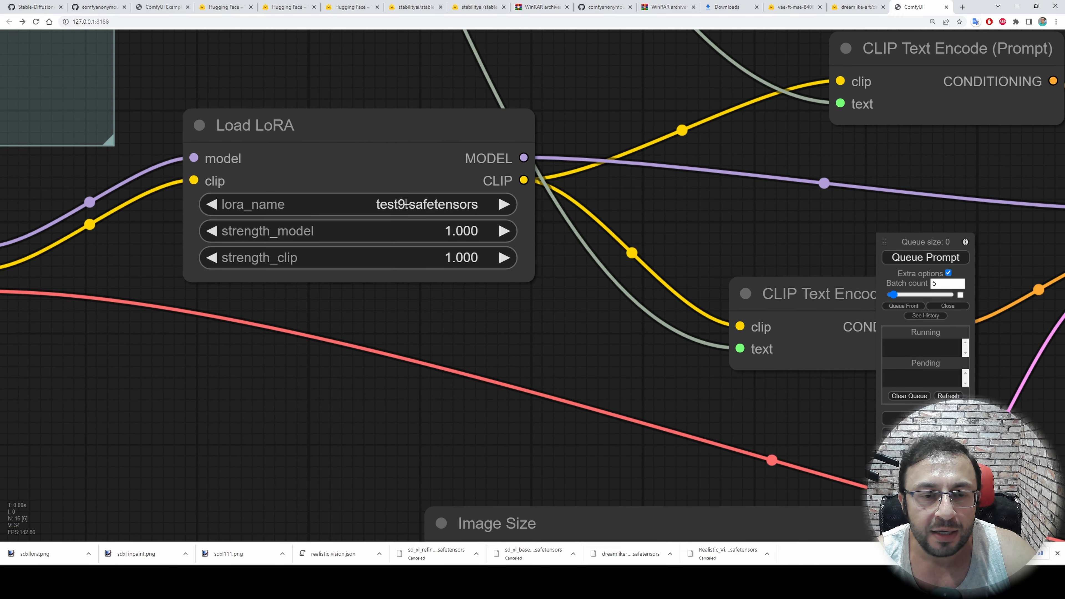
scroll(489, 301, down, 2)
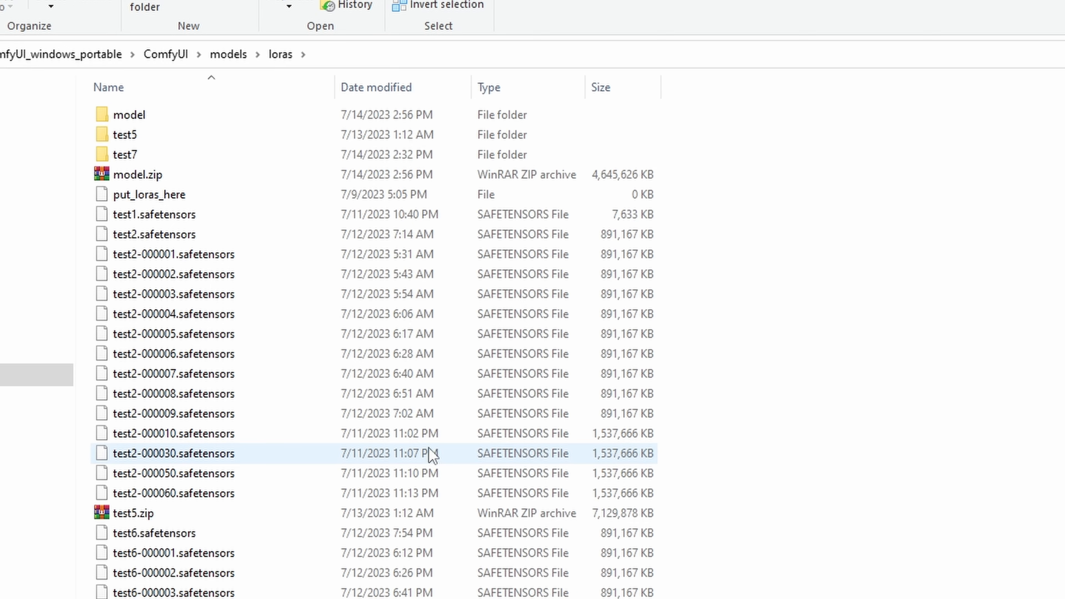
scroll(430, 457, down, 7)
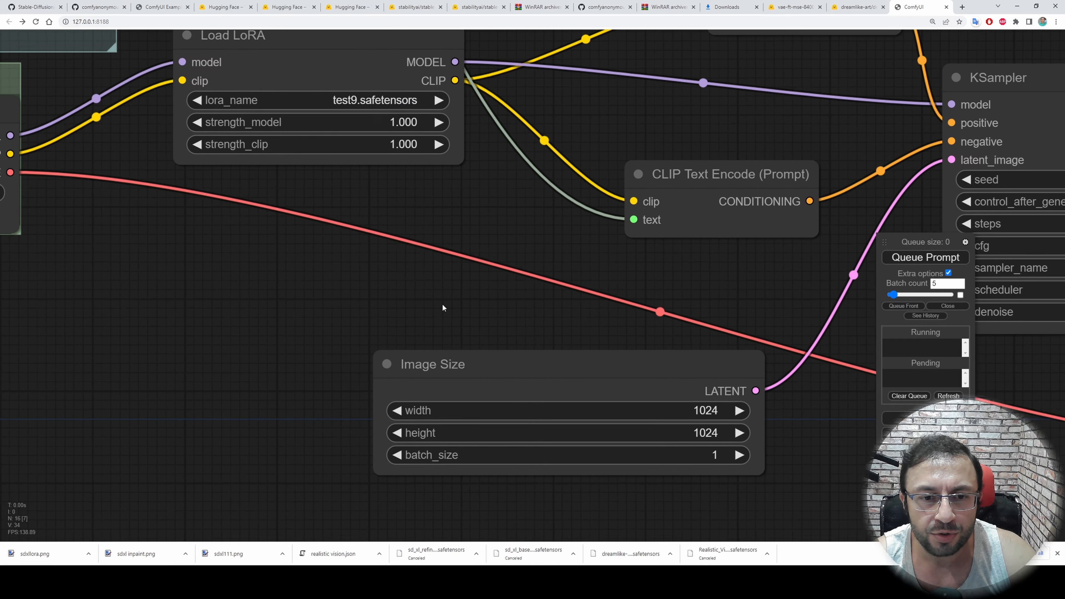
drag(439, 304, 131, 297)
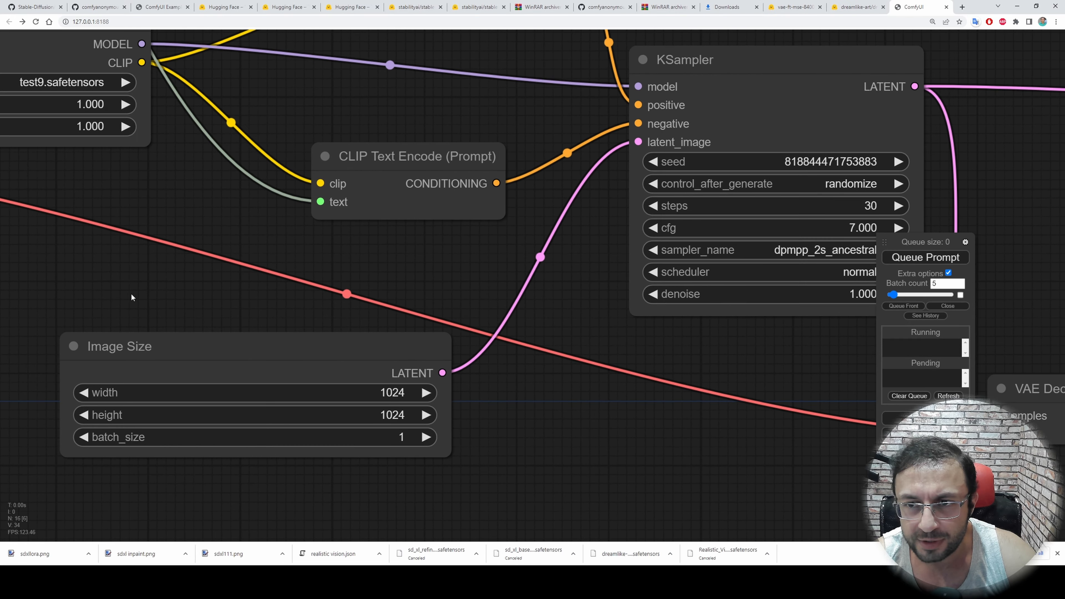
scroll(596, 446, down, 2)
drag(596, 445, 849, 539)
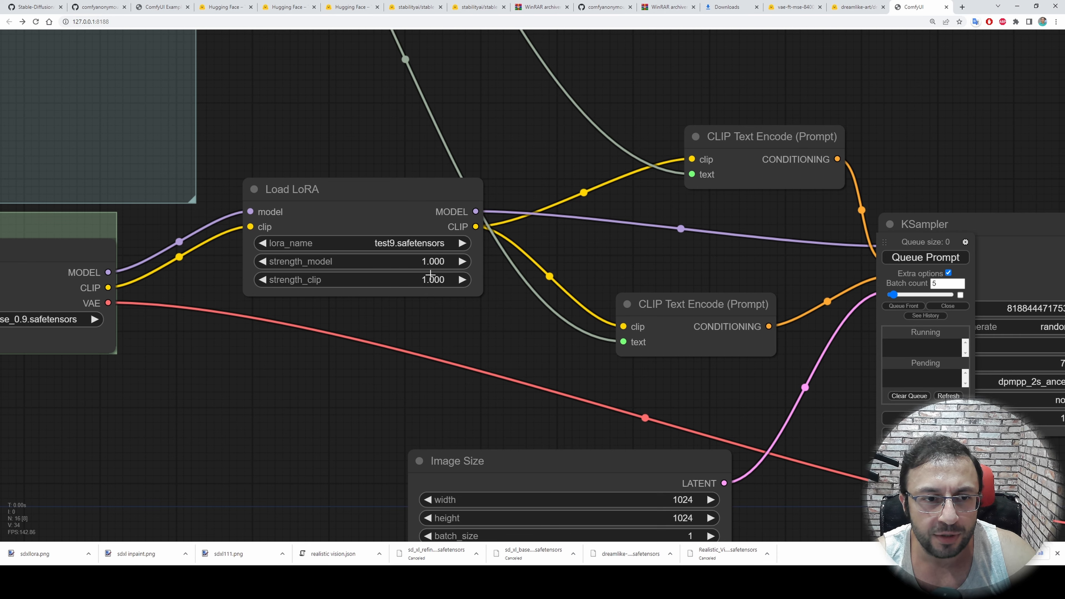
scroll(514, 341, down, 2)
drag(501, 340, 204, 214)
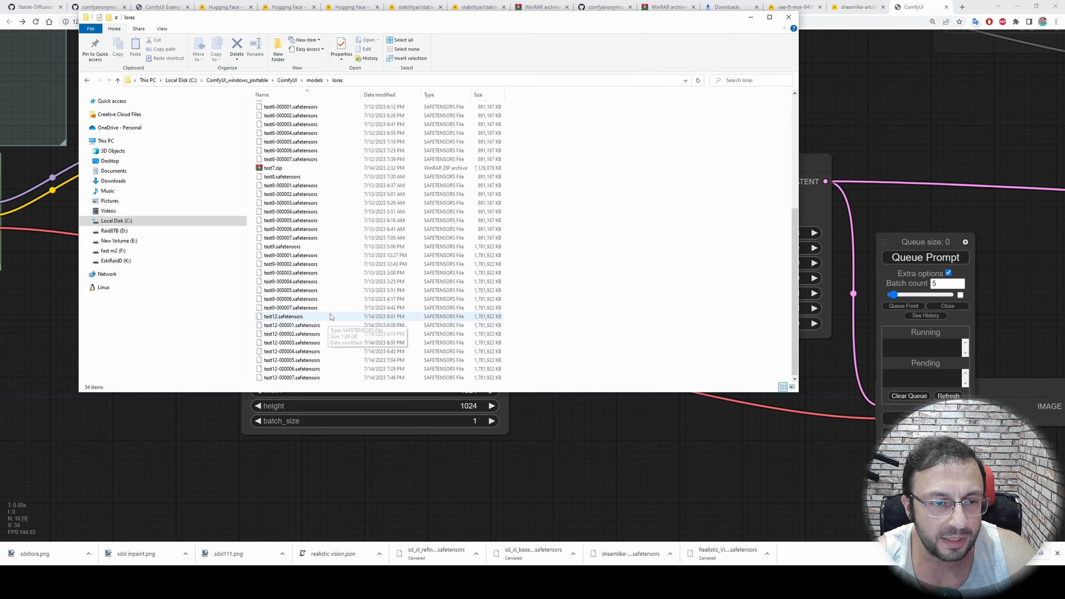
Copy test8.safetensors from the C: drive's loras folder into F:\ComfyUI_windows_portable\ComfyUI\models\loras
click(279, 239)
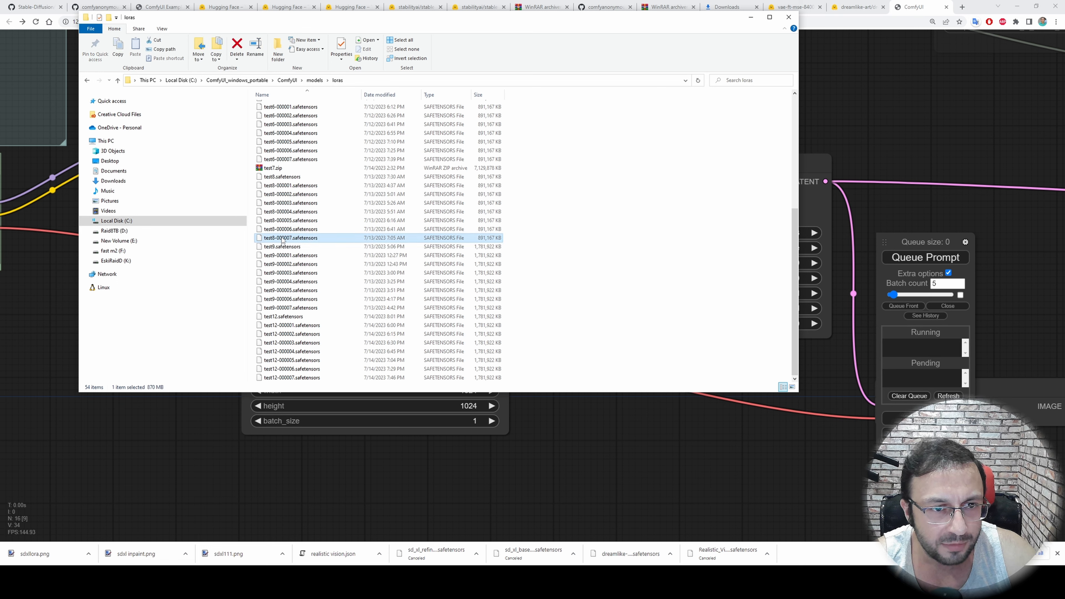
click(286, 178)
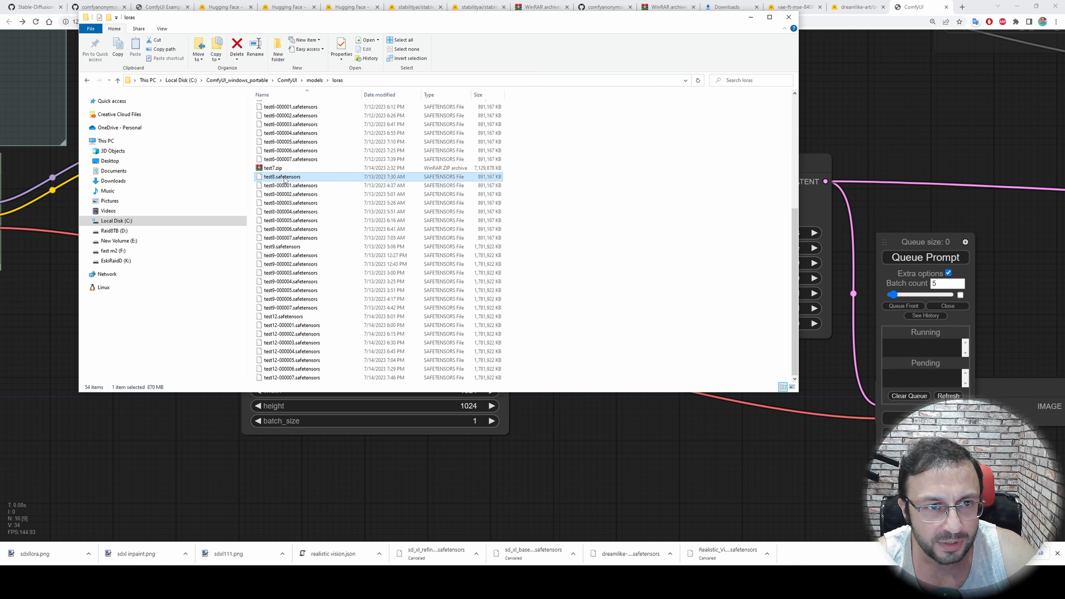
click(150, 79)
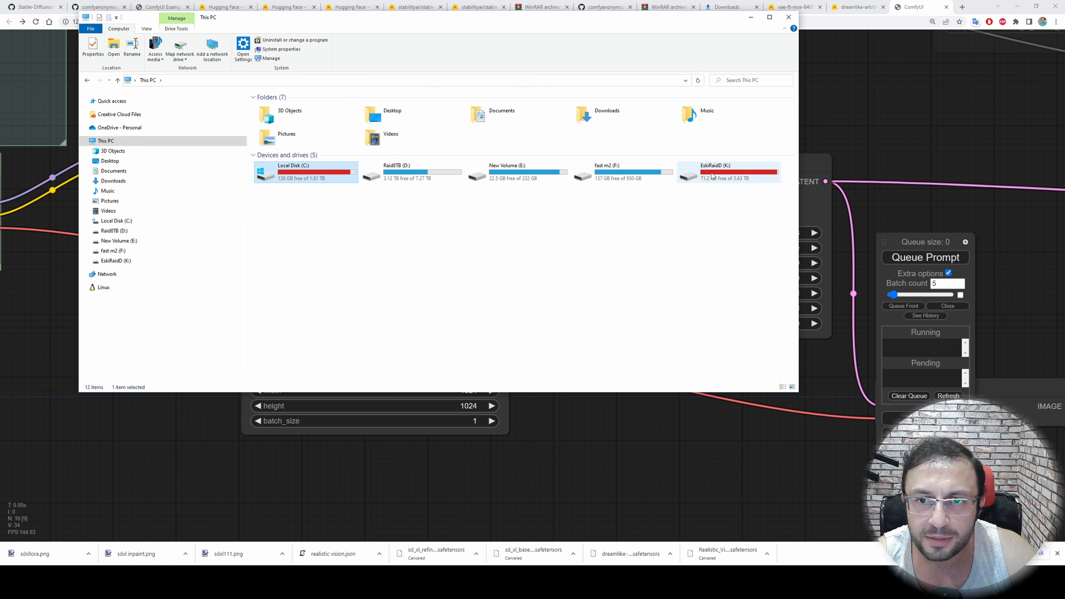
double_click(616, 172)
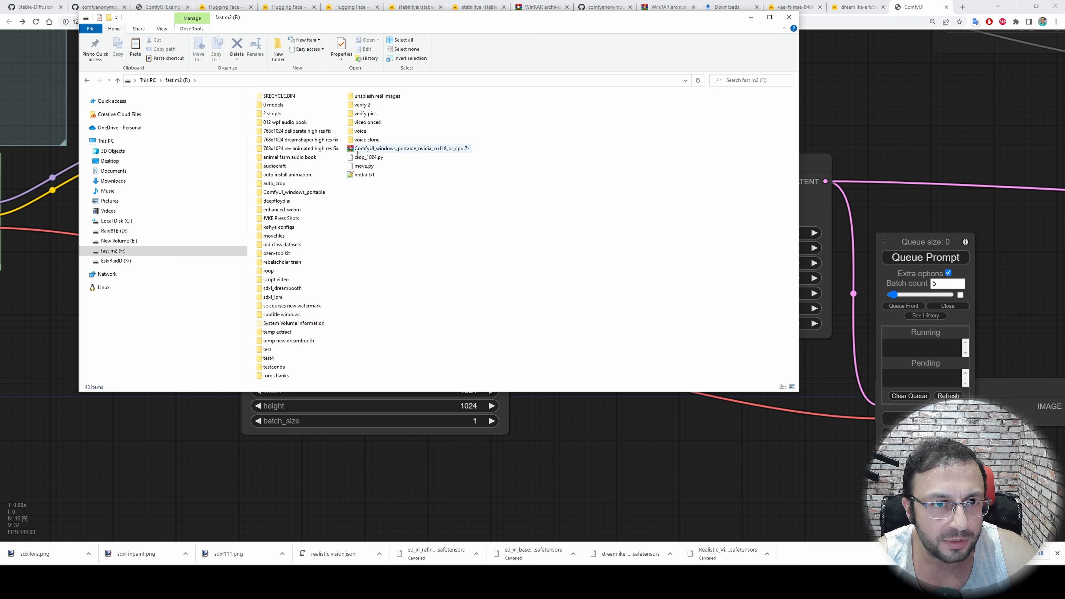
double_click(294, 192)
double_click(273, 107)
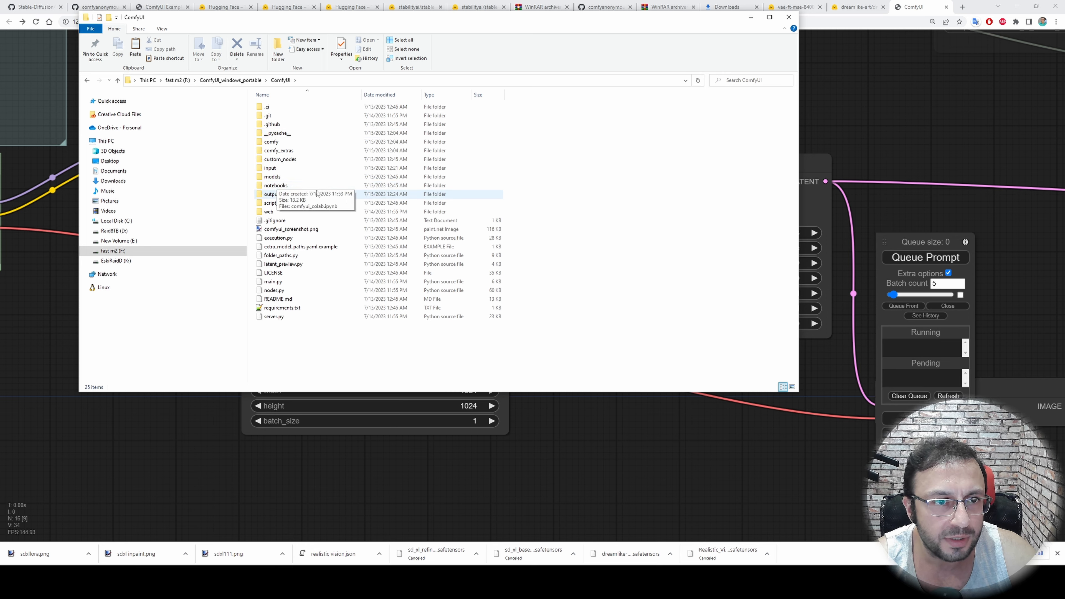
double_click(274, 176)
double_click(274, 185)
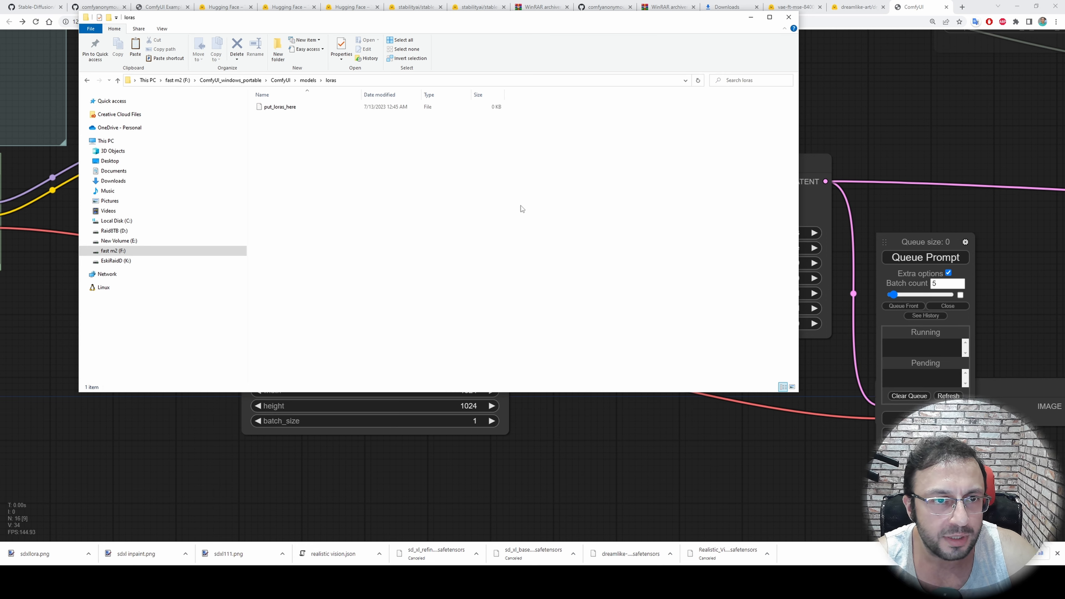
key(ctrl+v)
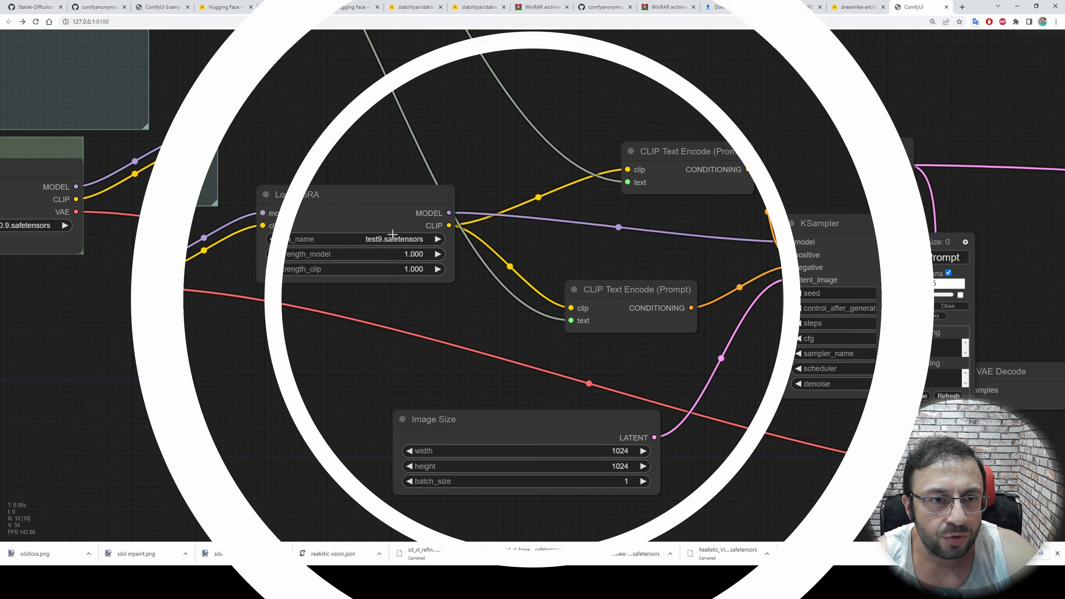
Reload ComfyUI and set the Load LoRA node's lora_name to test8.safetensors
click(391, 235)
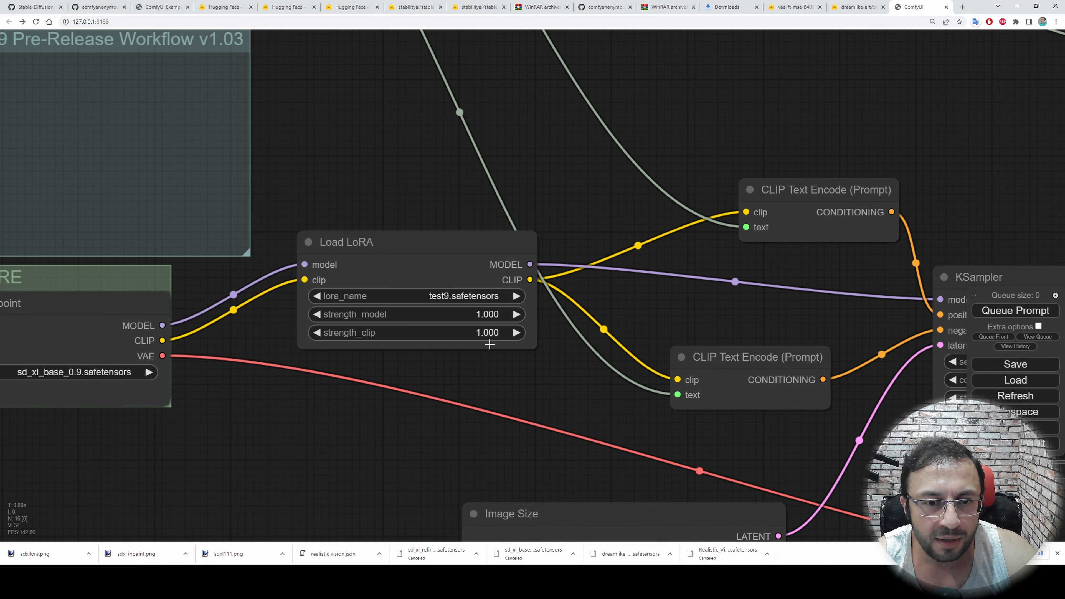
scroll(495, 336, up, 3)
click(488, 282)
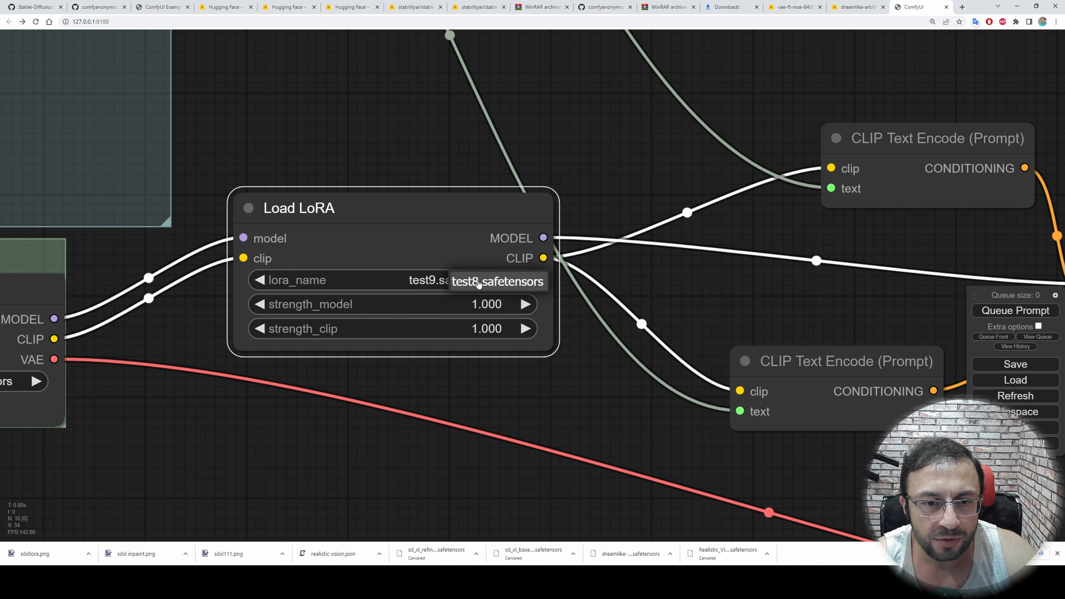
click(490, 285)
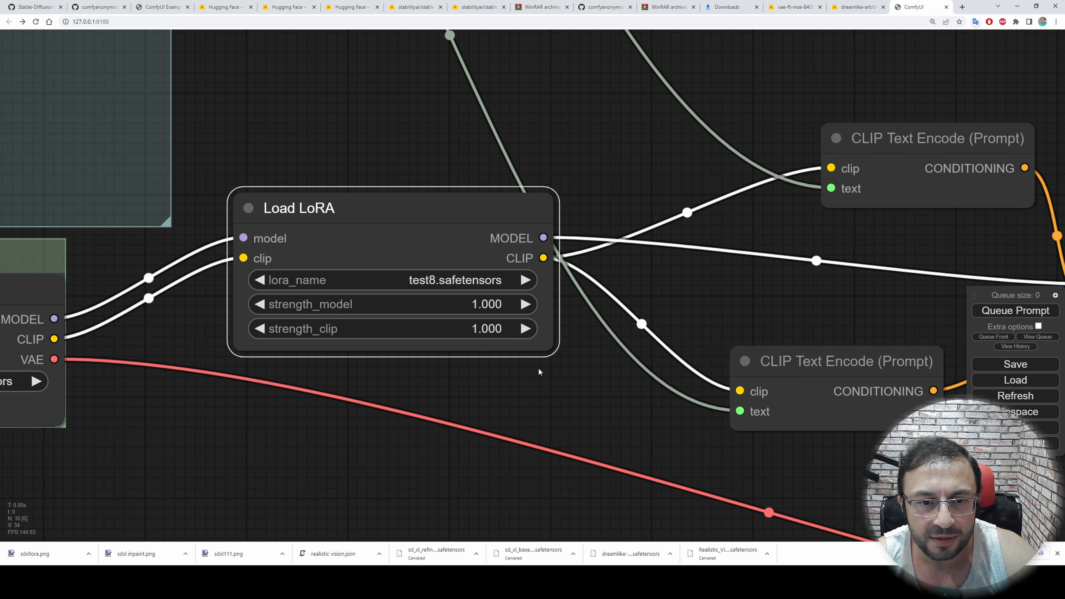
Check the positive prompt of the LoRA workflow and queue it for generation
drag(567, 407, 383, 262)
scroll(500, 346, down, 3)
scroll(436, 335, down, 2)
drag(707, 461, 555, 450)
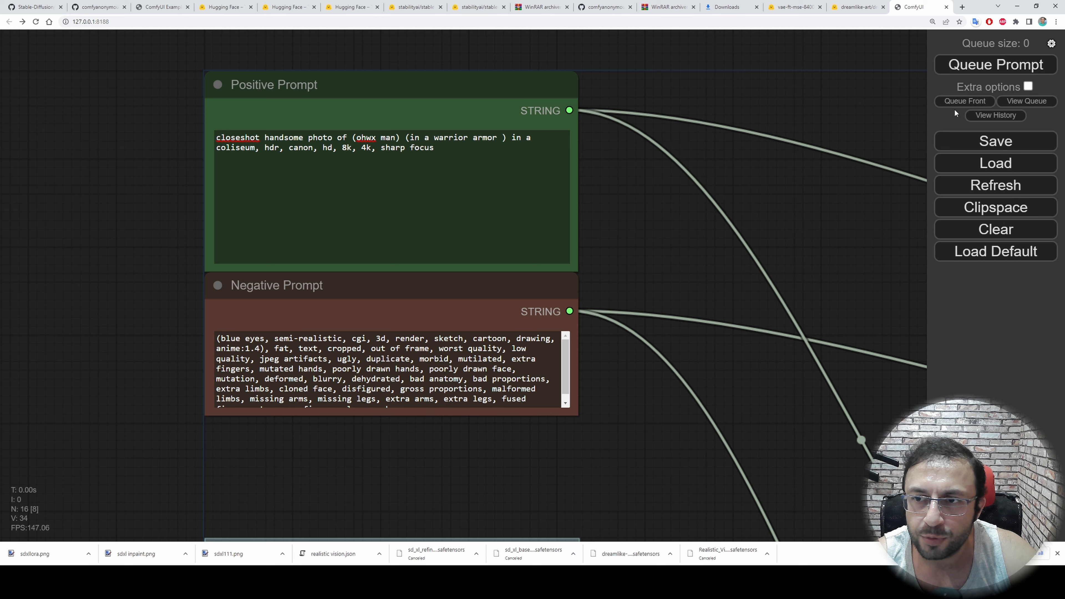
click(968, 67)
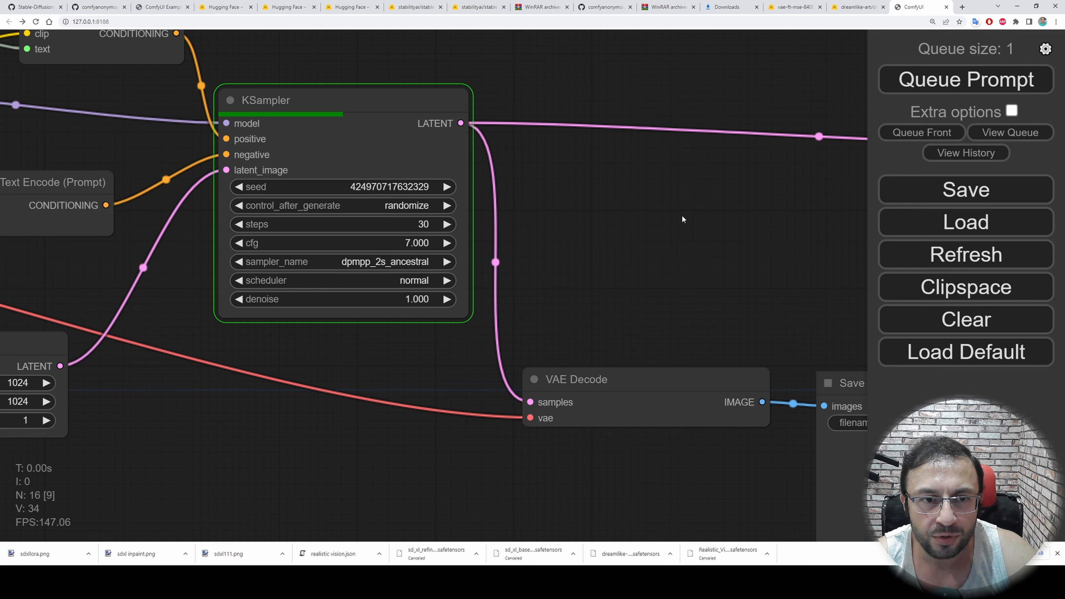
Follow the running workflow from the KSampler through VAE Decode to the Save Image node
scroll(710, 247, down, 2)
drag(710, 248, 437, 191)
drag(314, 260, 478, 258)
scroll(484, 273, up, 2)
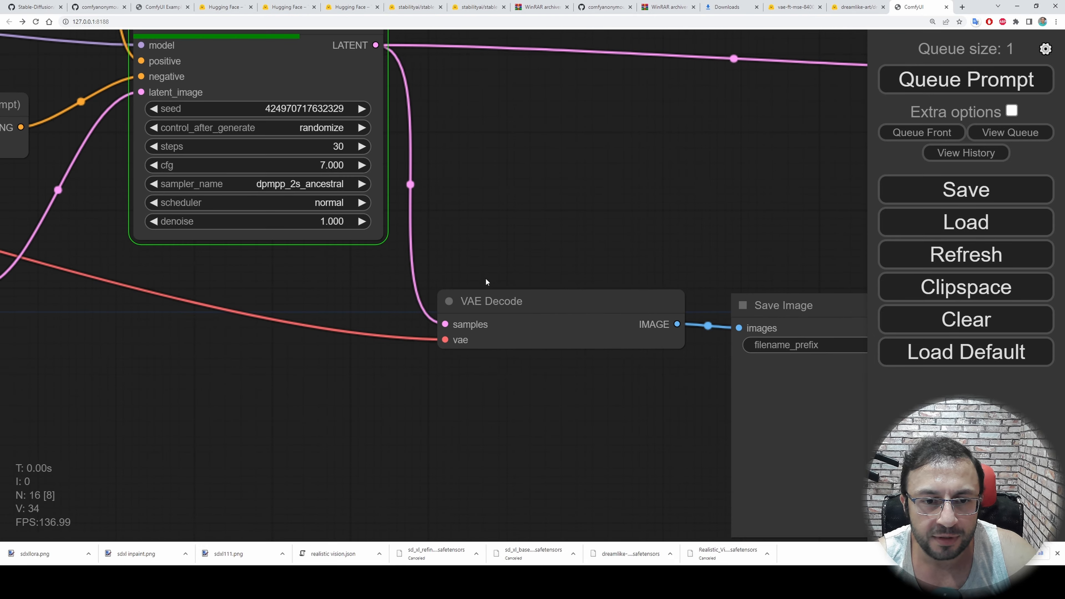
drag(532, 222, 310, 142)
scroll(730, 347, up, 1)
drag(612, 116, 339, 6)
click(494, 352)
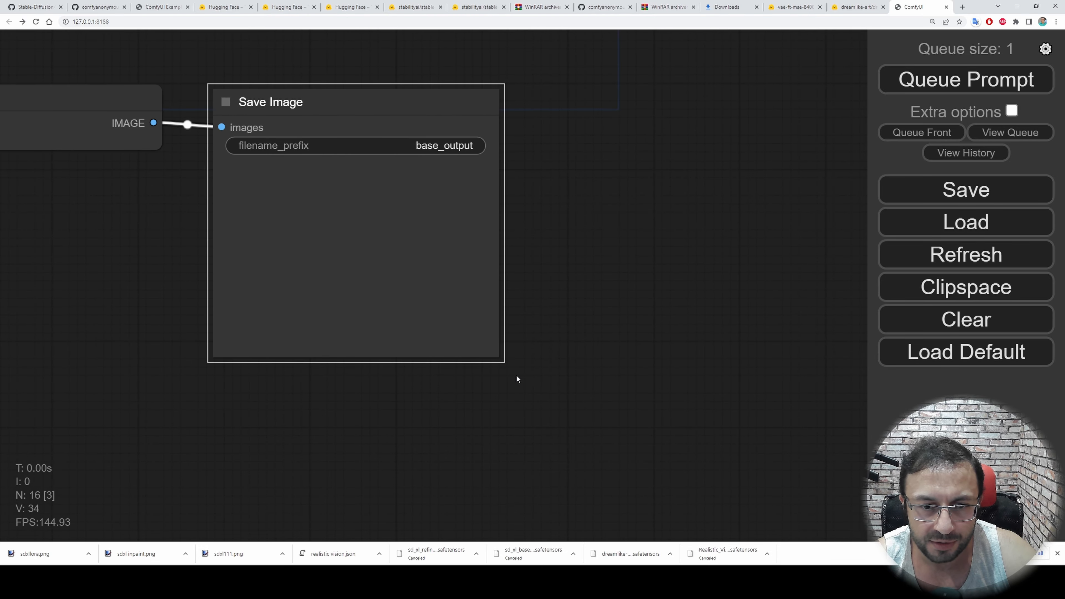
Check the generation progress in the command window and examine the generated image in the Save Image node
key(alt+Tab)
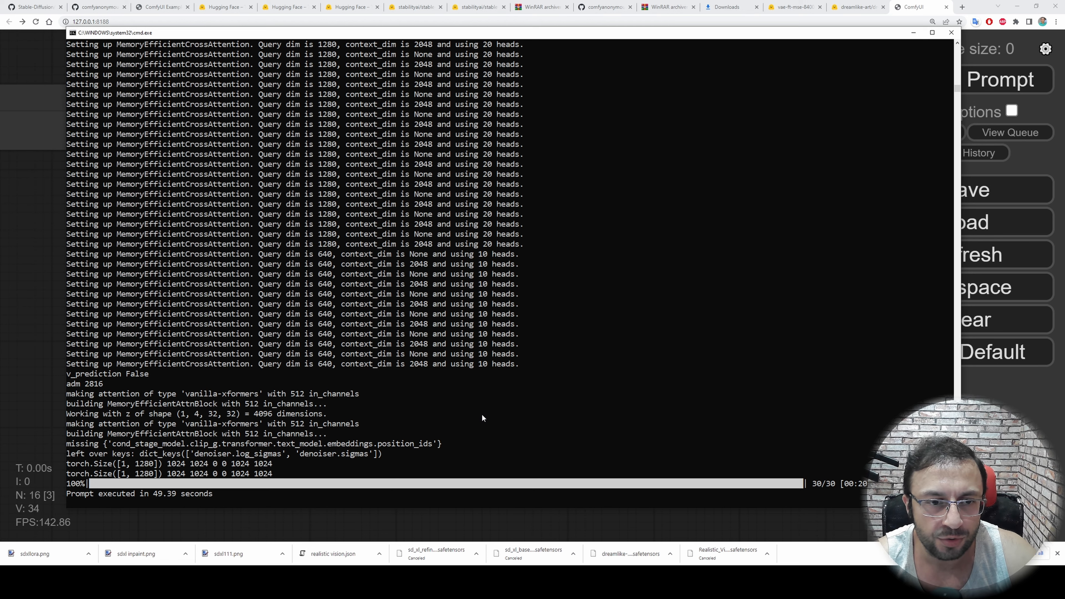
key(alt+Tab)
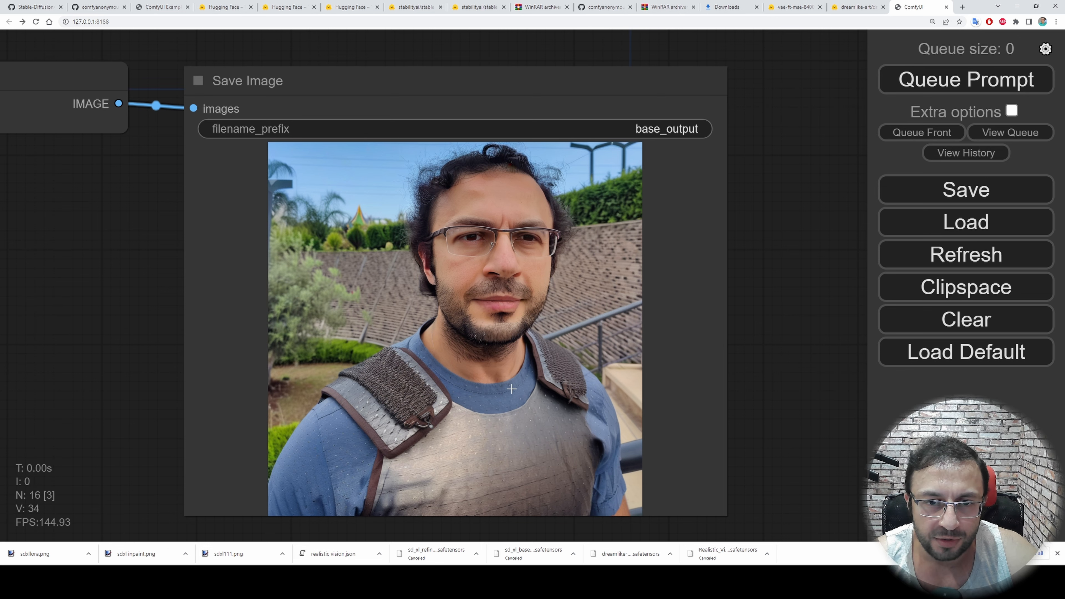
scroll(531, 363, up, 3)
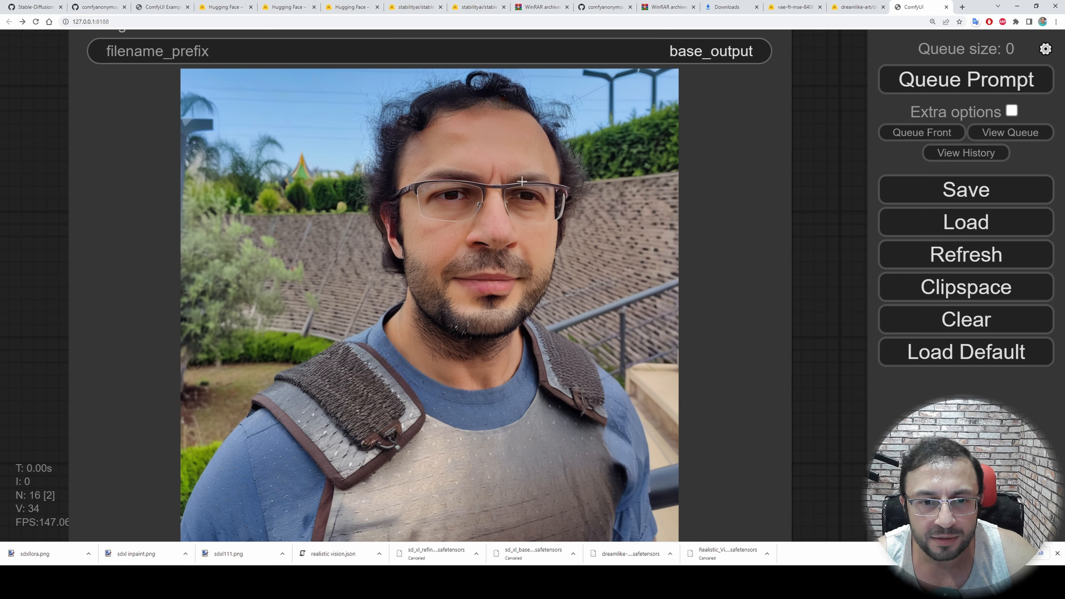
scroll(537, 308, down, 1)
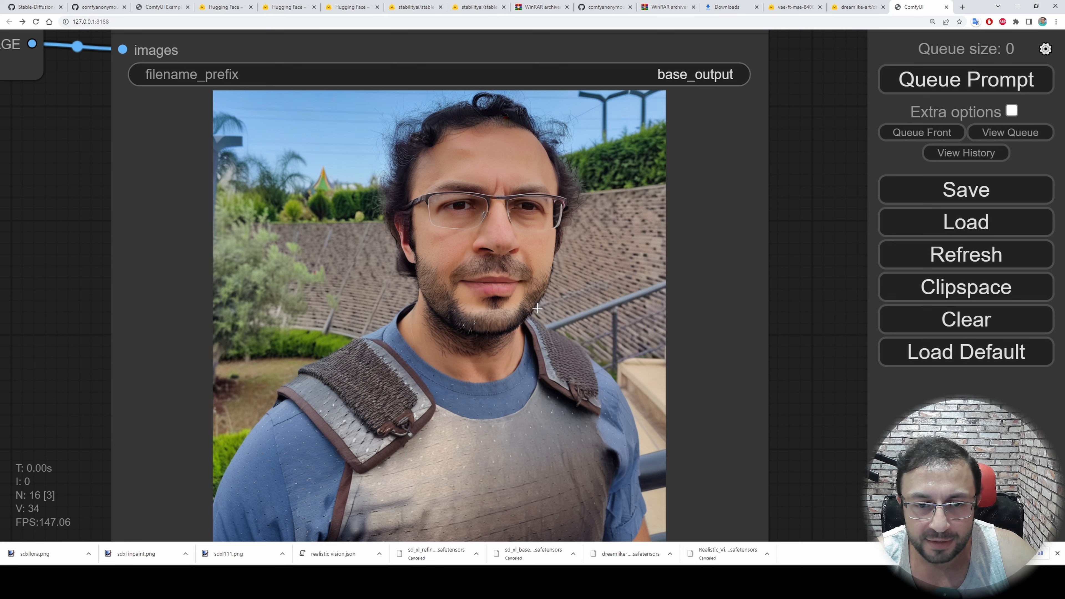
scroll(537, 309, down, 1)
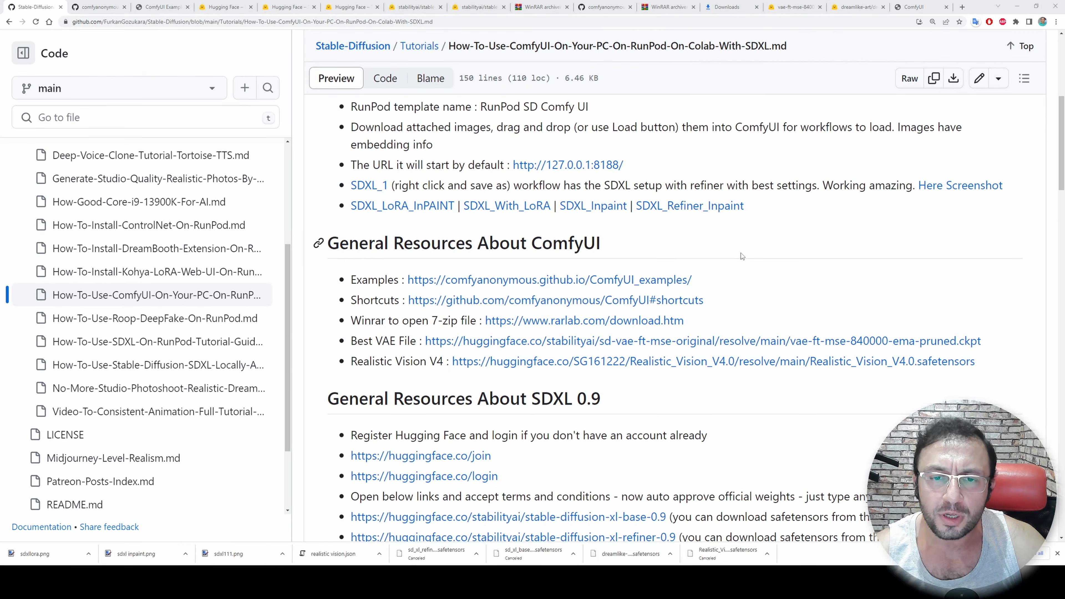
Open the ComfyUI examples page linked in the tutorial's general resources and find the list of advanced examples
middle_click(573, 280)
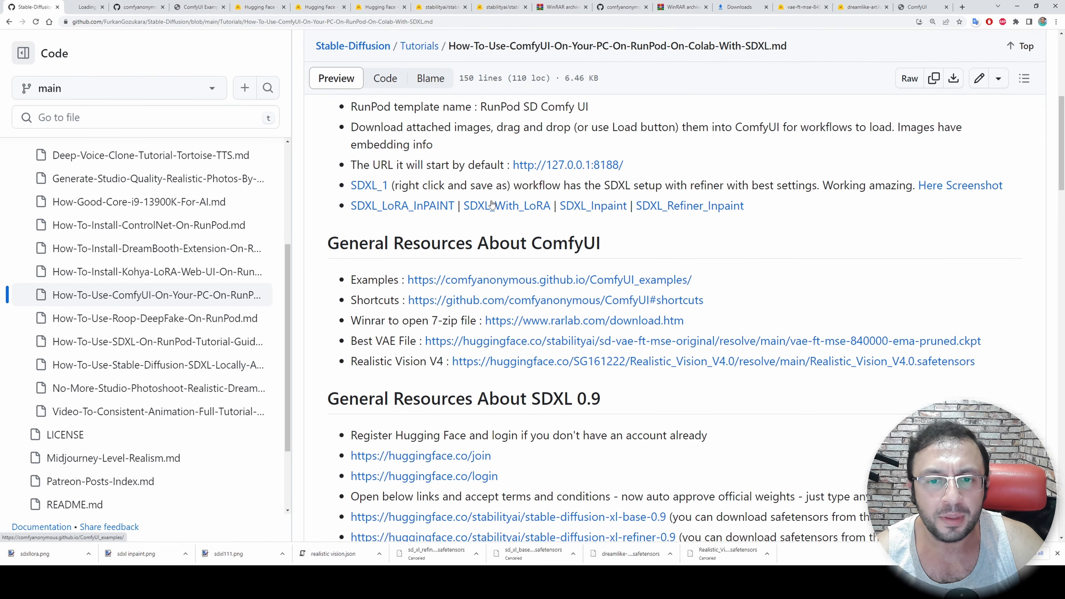
key(ctrl+Tab)
scroll(364, 306, down, 4)
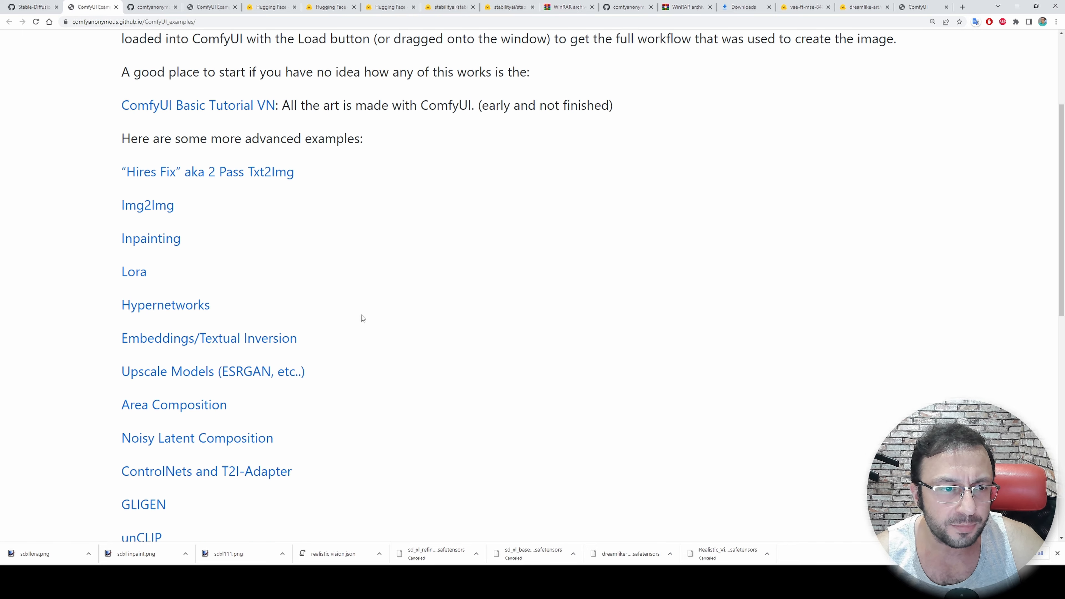
scroll(363, 319, down, 1)
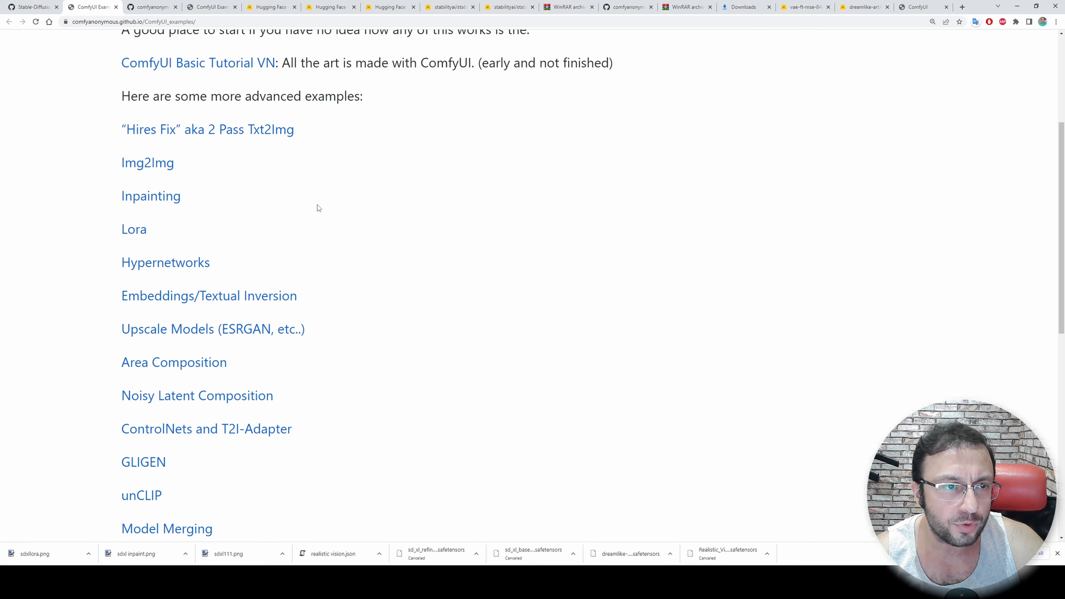
Open the Img2Img example and save its workflow image to Downloads as img2img_workflow (1).png
ctrl+click(141, 168)
key(ctrl+Tab)
scroll(404, 309, down, 10)
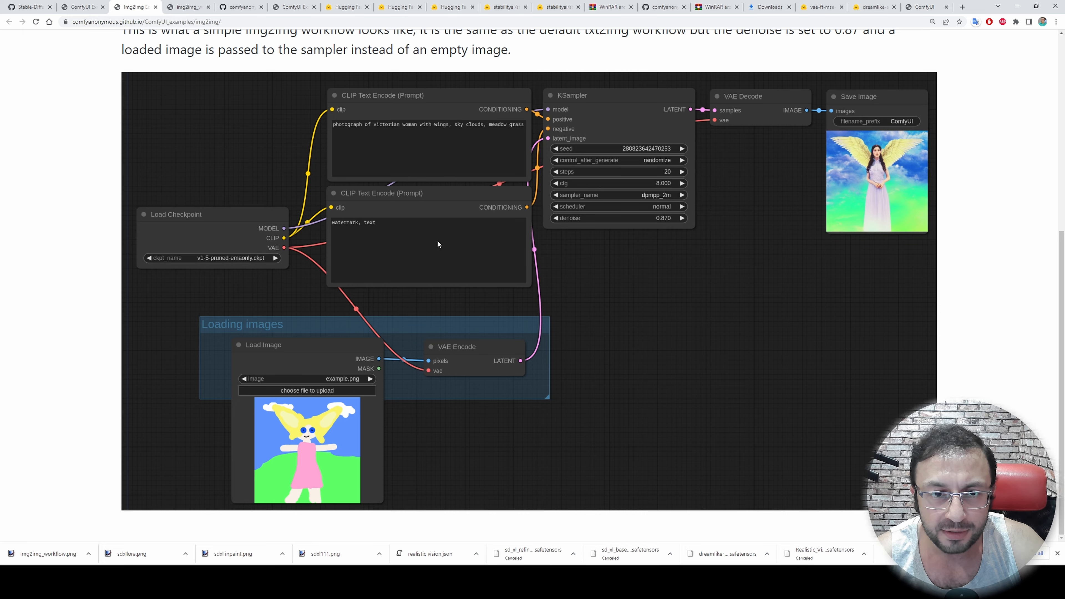
right_click(436, 241)
click(461, 256)
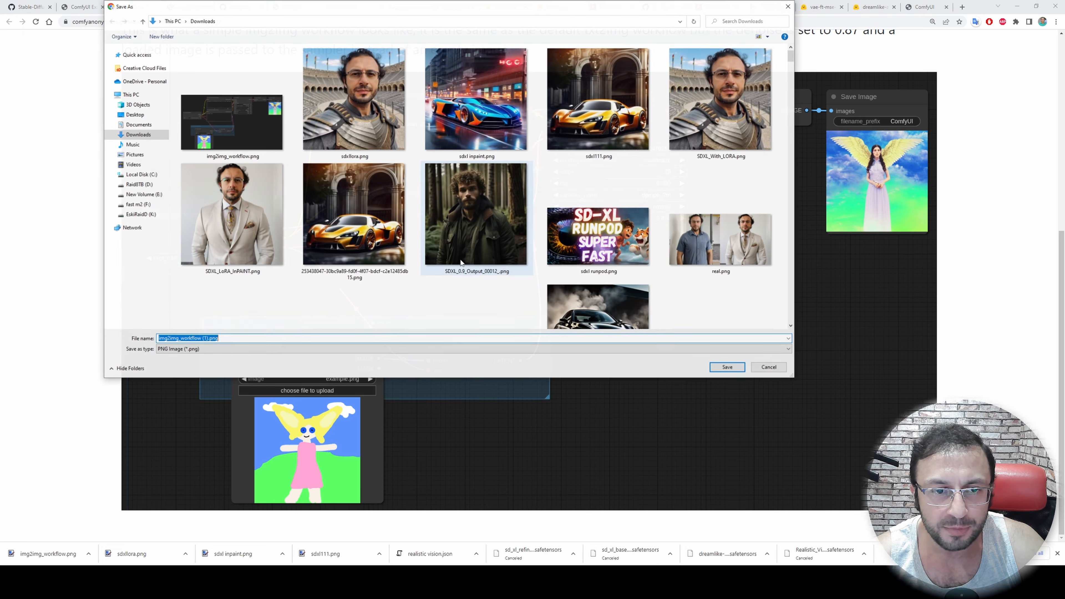
click(728, 367)
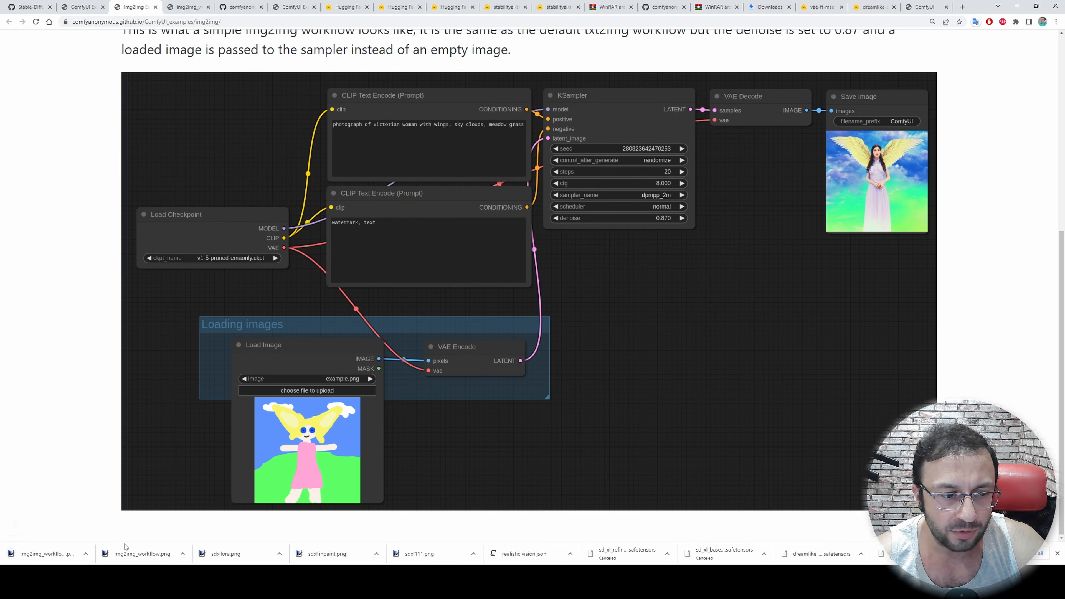
Load img2img_workflow (1).png from the Downloads folder into ComfyUI and look over its nodes
click(134, 581)
scroll(611, 499, down, 3)
click(303, 518)
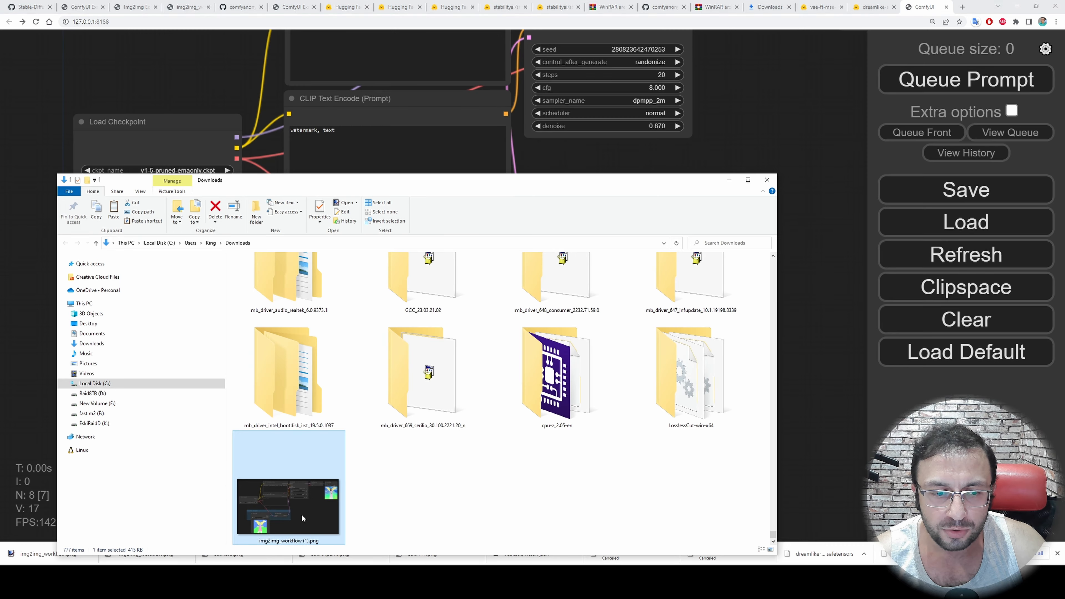
drag(303, 519, 685, 153)
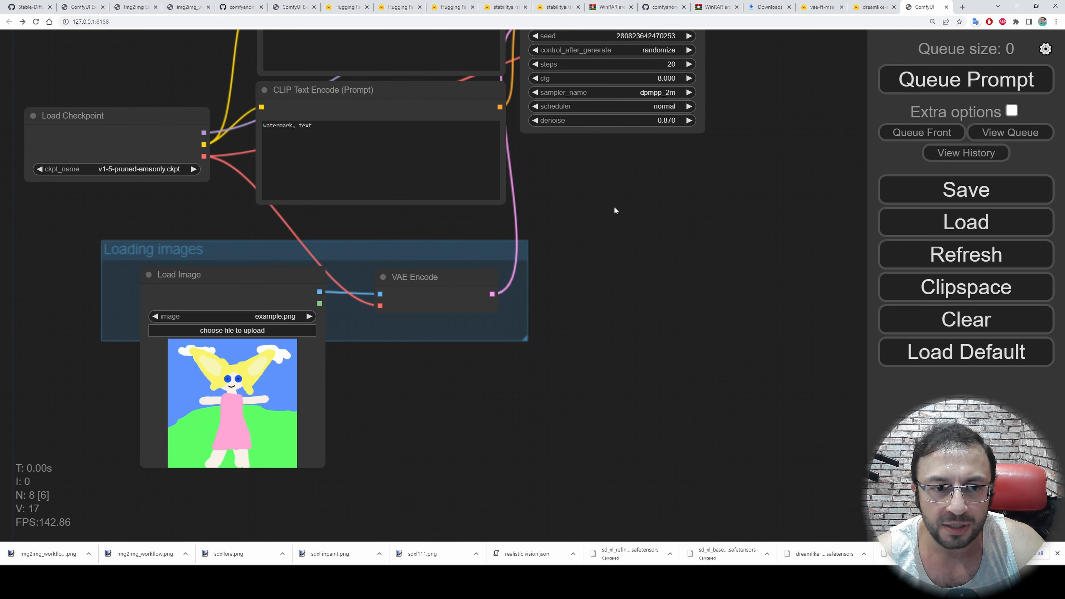
drag(572, 196, 663, 316)
scroll(662, 315, up, 2)
drag(721, 294, 700, 300)
scroll(615, 314, down, 3)
scroll(635, 328, up, 1)
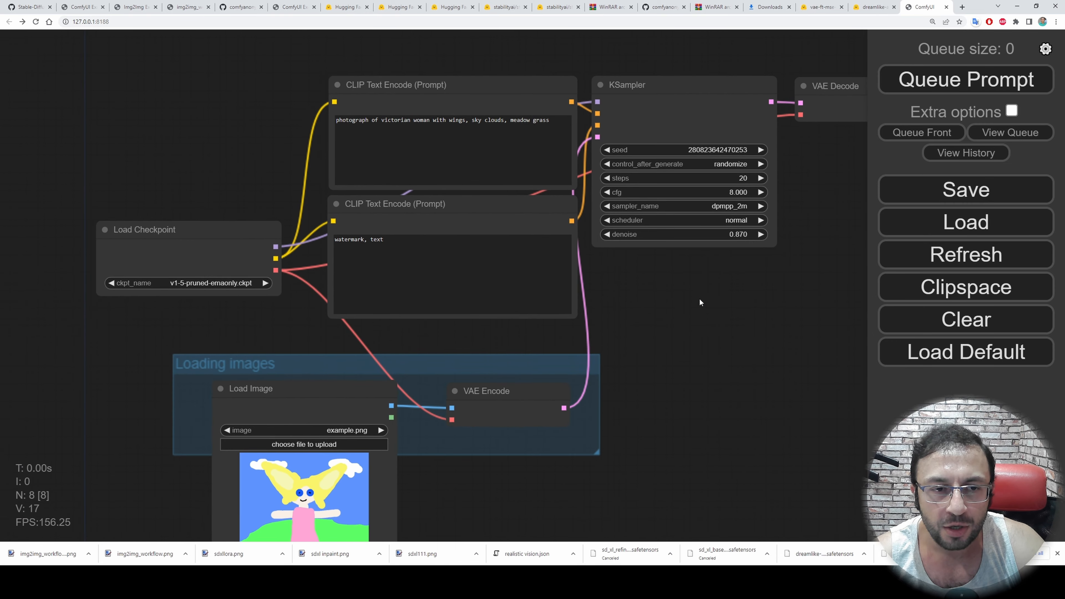
Look through the remaining entries on the ComfyUI examples page and return to the ComfyUI tutorial file on GitHub
click(84, 6)
scroll(216, 167, down, 2)
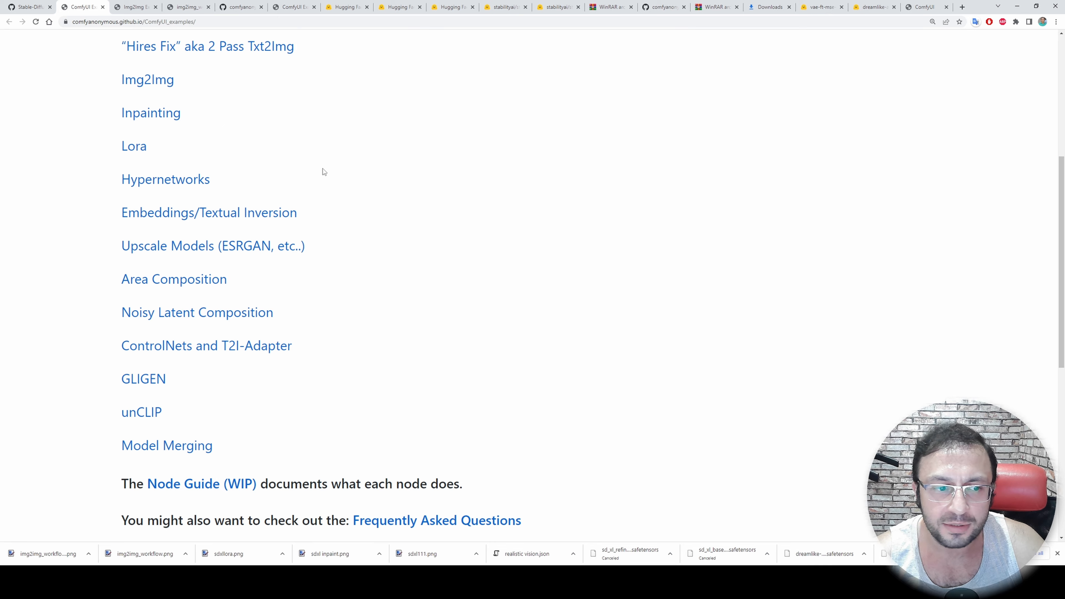
click(29, 6)
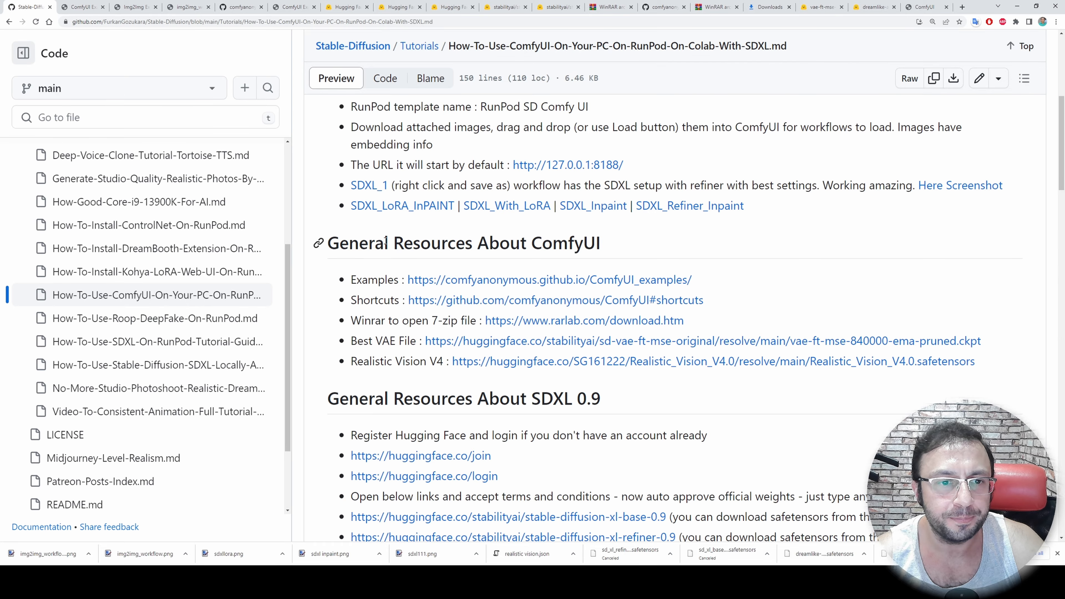
scroll(419, 247, up, 2)
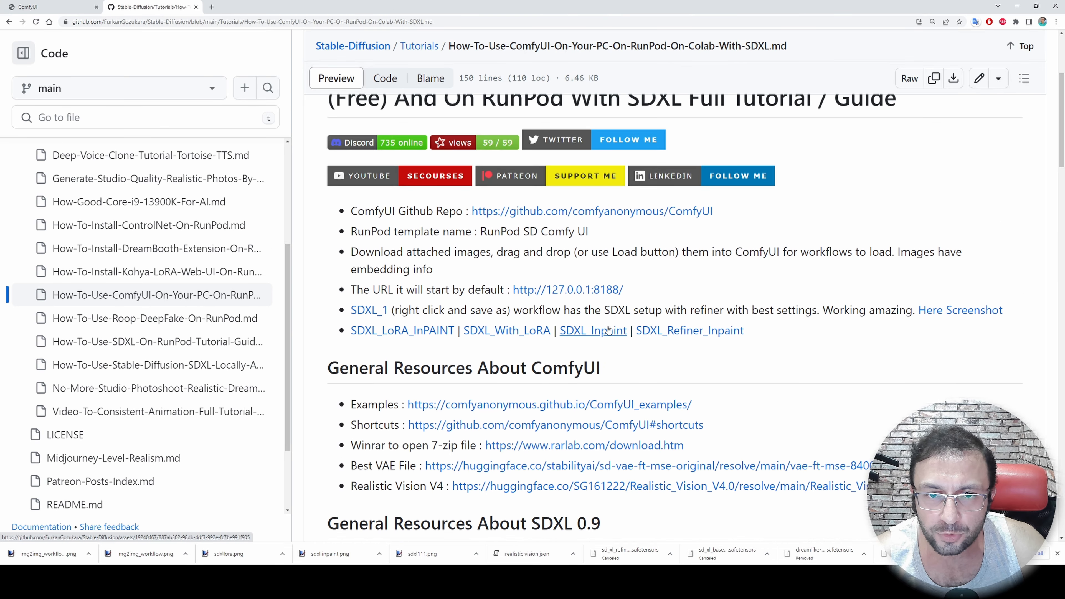
Open the ComfyUI GitHub repository from the tutorial and read its README down to the Support and dev channel section
middle_click(592, 212)
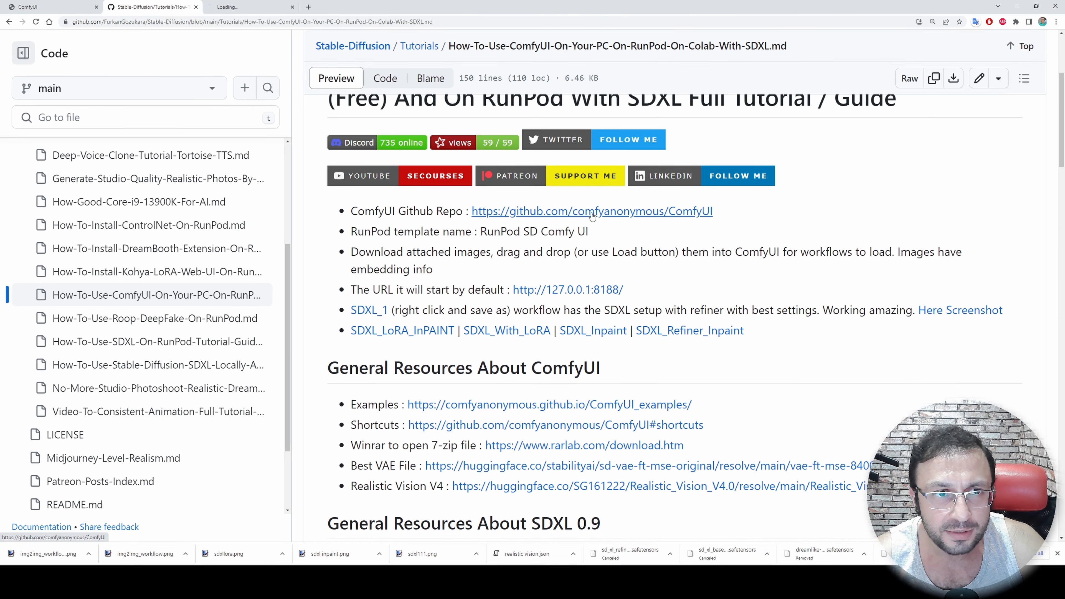
click(233, 5)
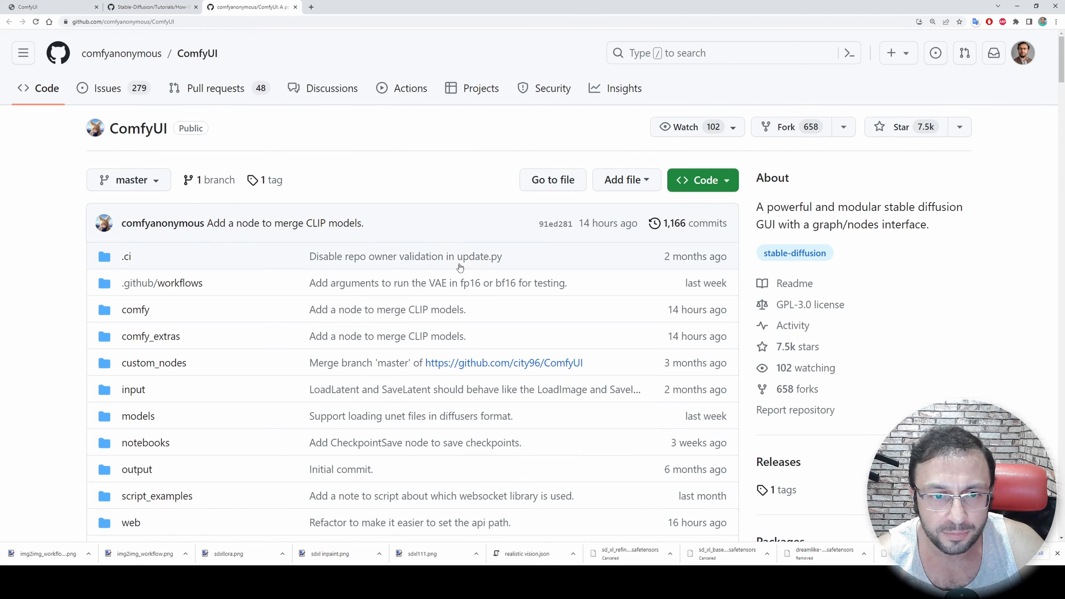
scroll(465, 343, down, 20)
scroll(435, 429, down, 20)
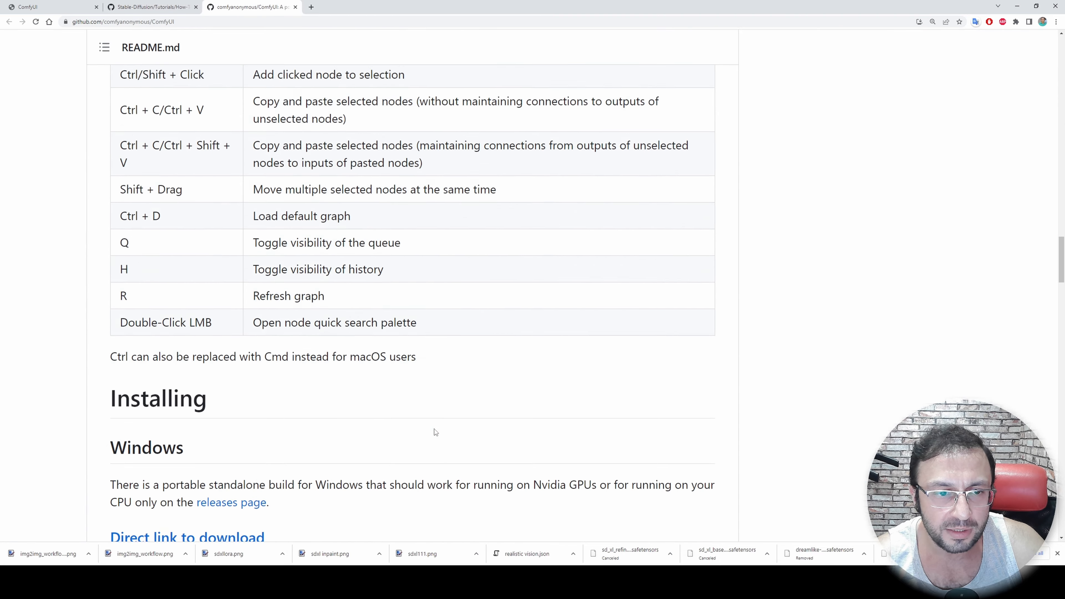
scroll(442, 426, down, 20)
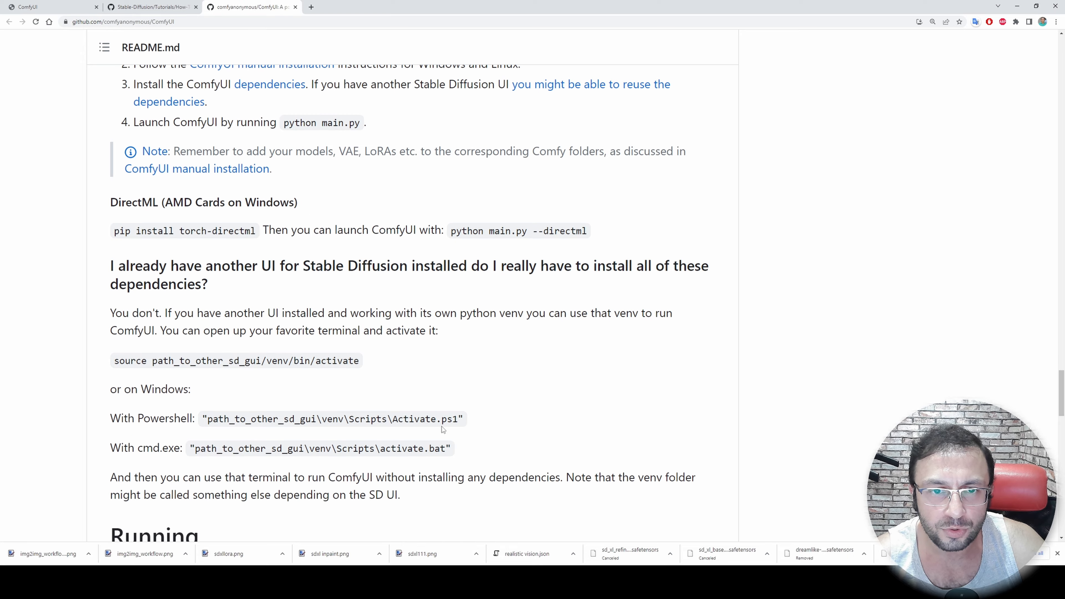
scroll(442, 429, down, 5)
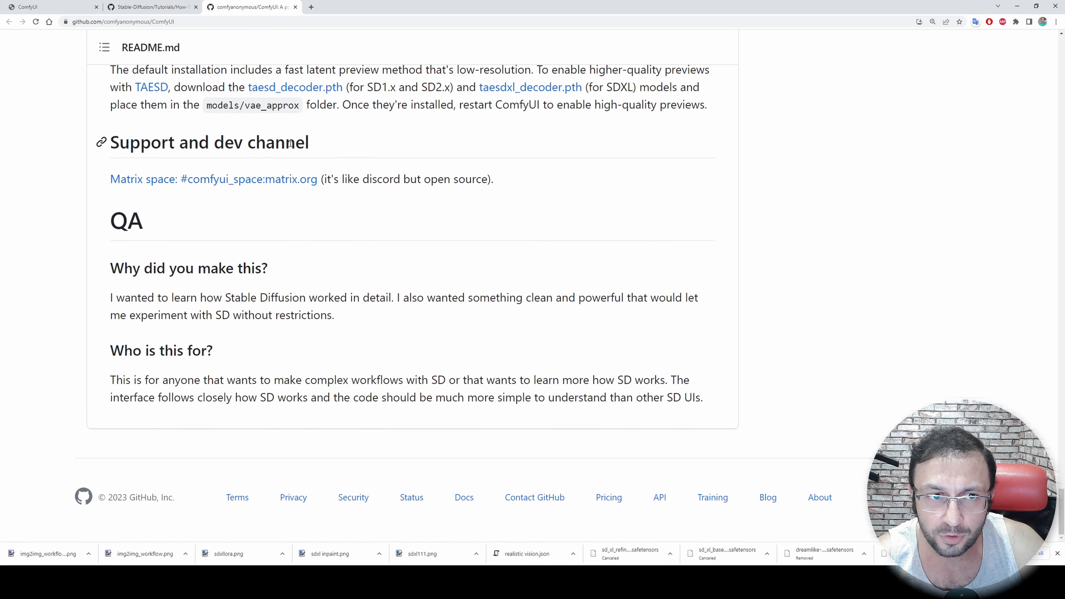
Open the ComfyUI Matrix space from the README, enlarge the page and enter the ComfyUI general room
ctrl+click(176, 187)
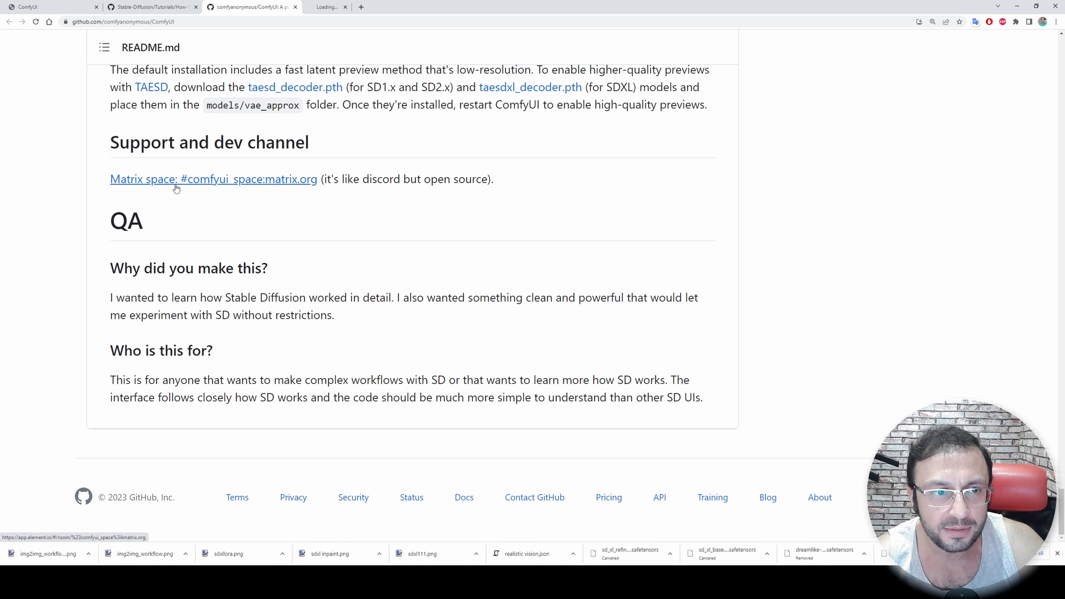
click(338, 4)
key(ctrl+plus)
key(ctrl+plus)
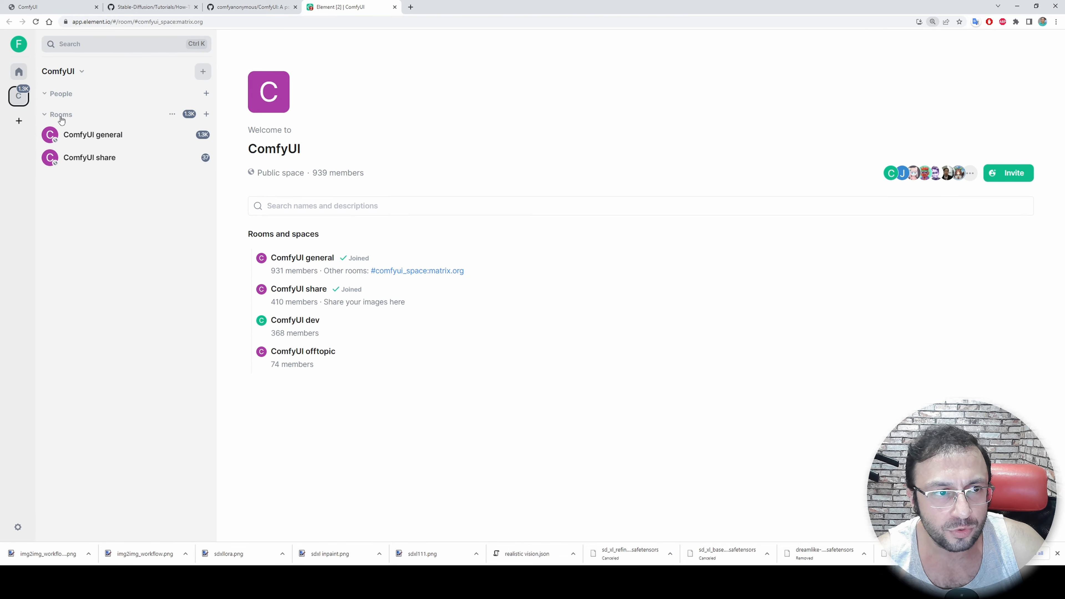
click(113, 132)
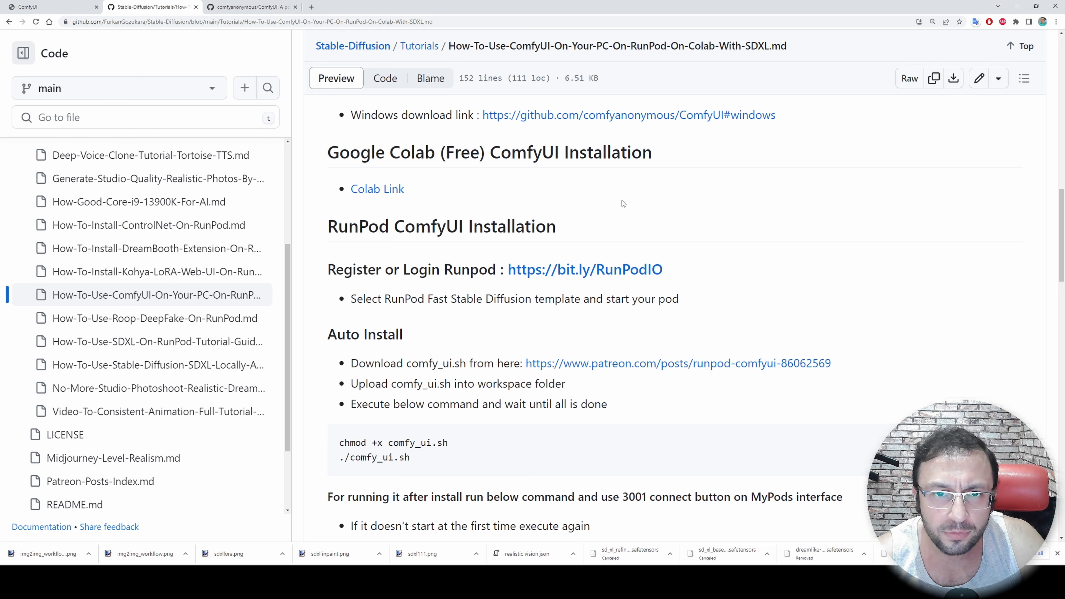
Open the comfyui_colab.ipynb notebook from the tutorial's Colab link and connect it to a runtime
middle_click(384, 195)
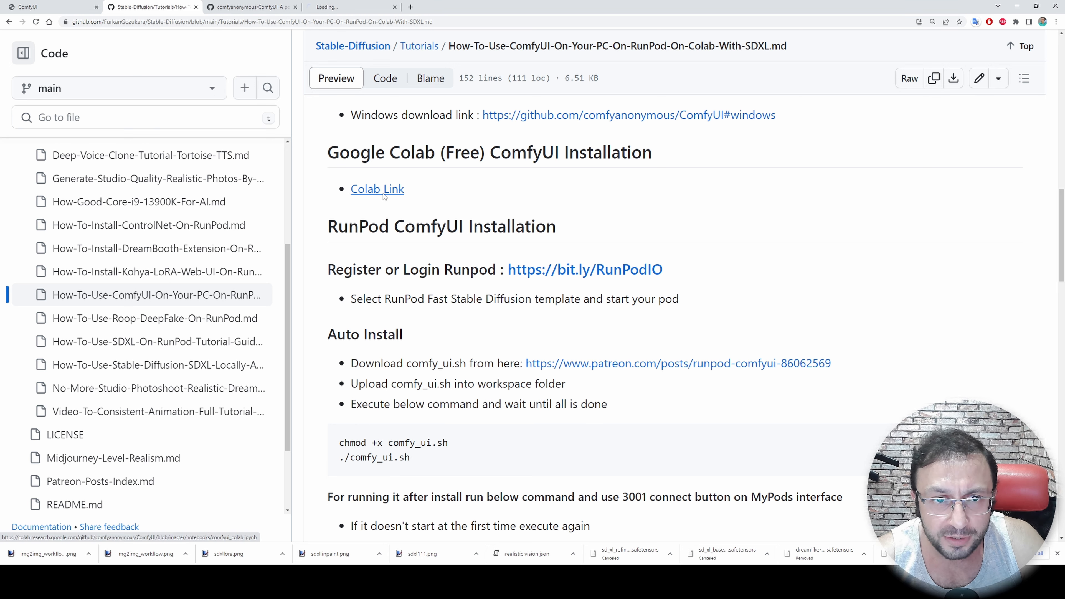
click(352, 6)
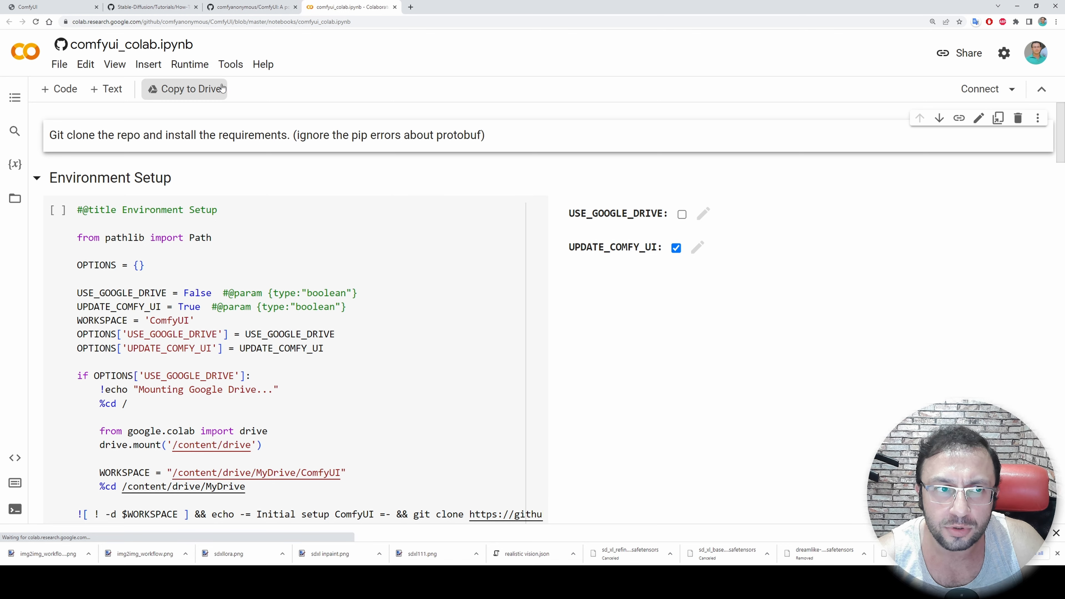
click(978, 89)
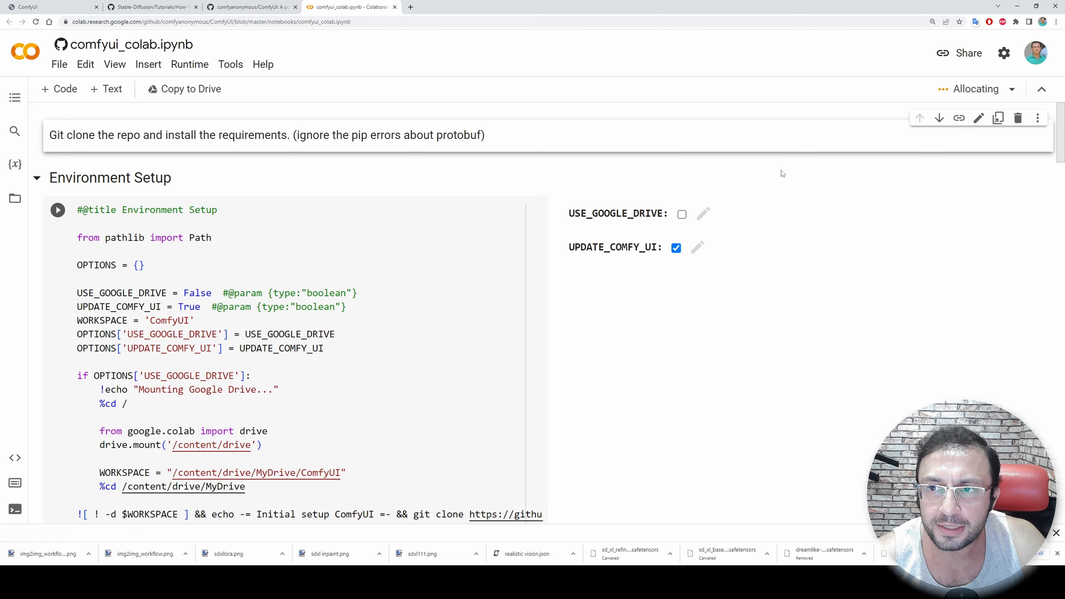
Check the available GPU types in the notebook's runtime settings and leave the settings without saving
click(978, 89)
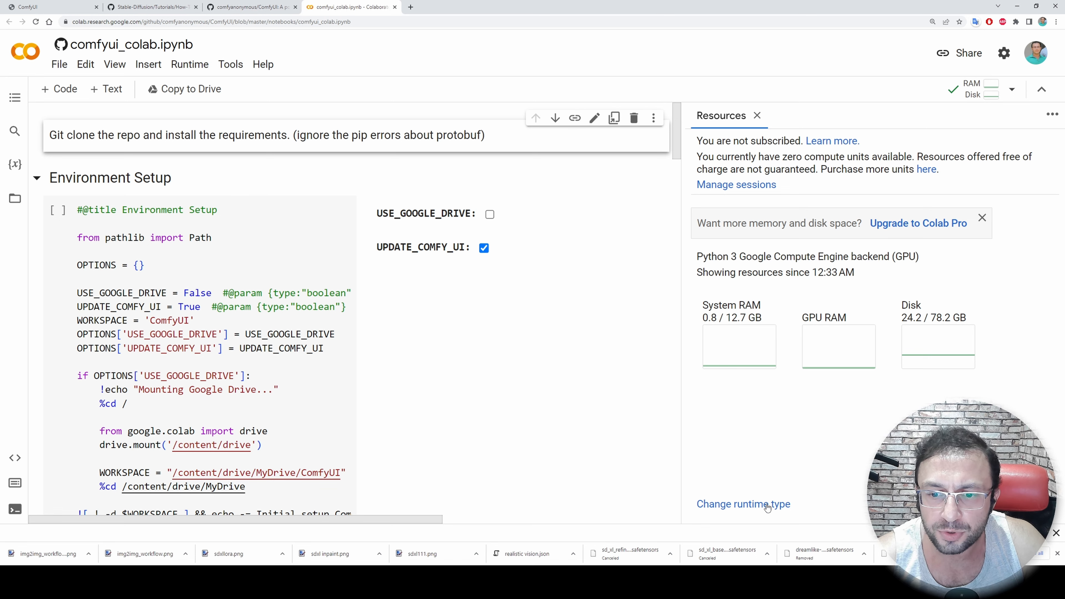
click(748, 522)
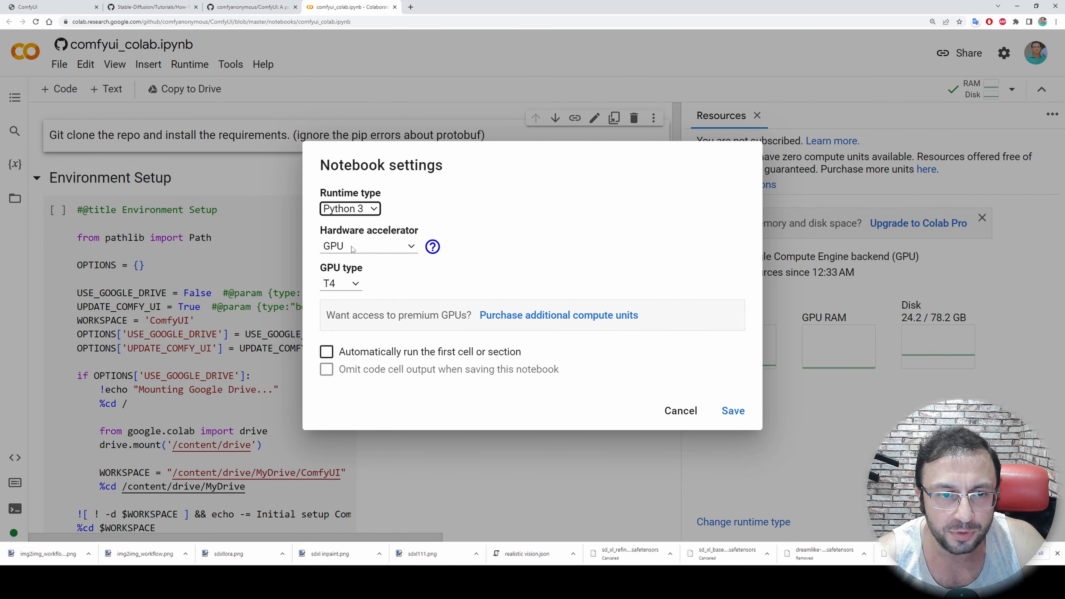
click(349, 284)
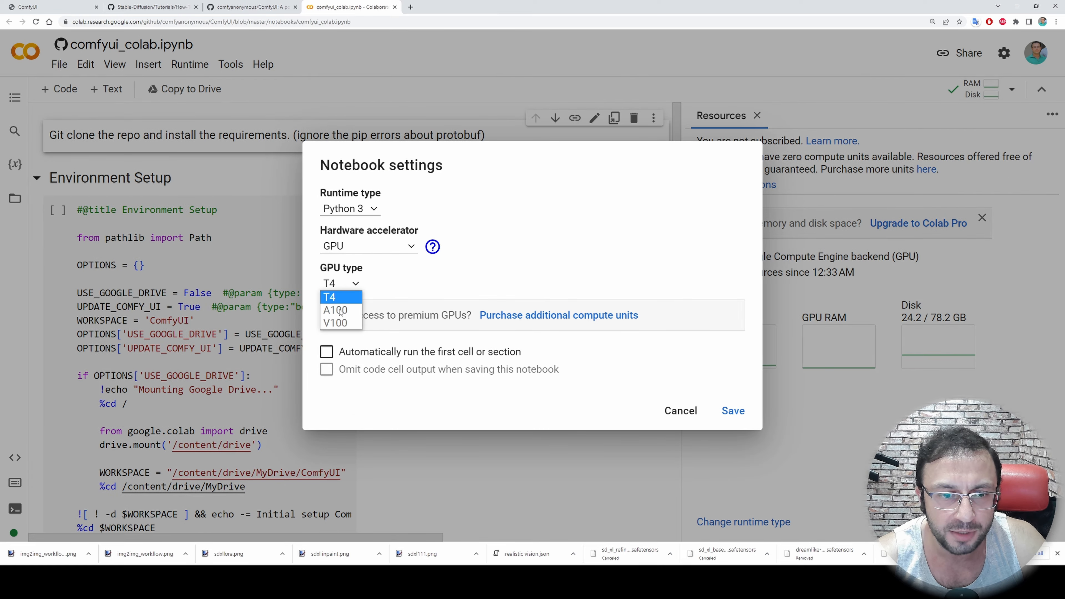
click(390, 284)
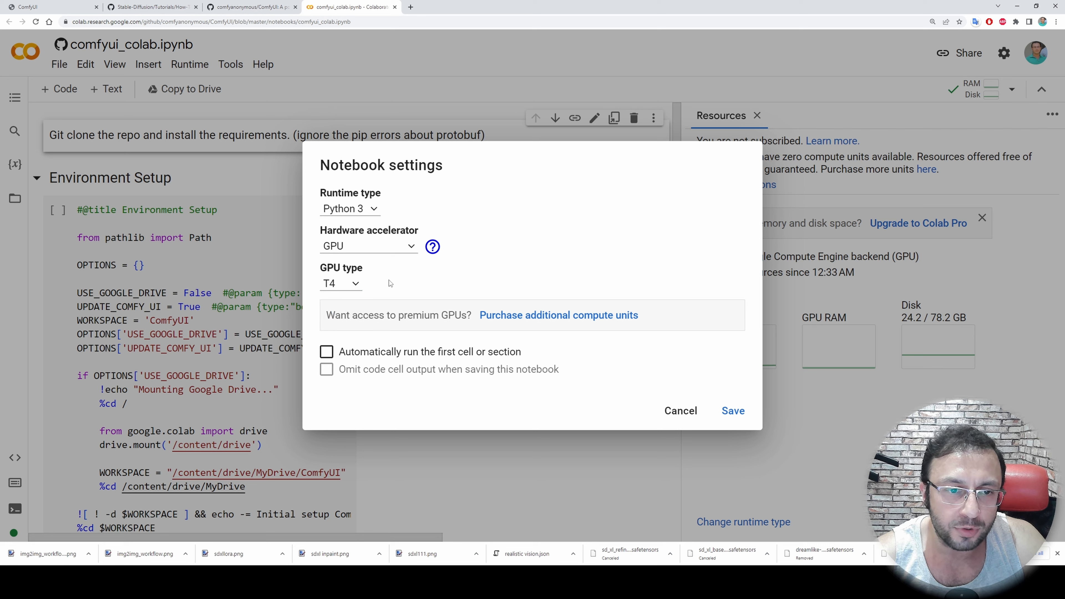
click(343, 285)
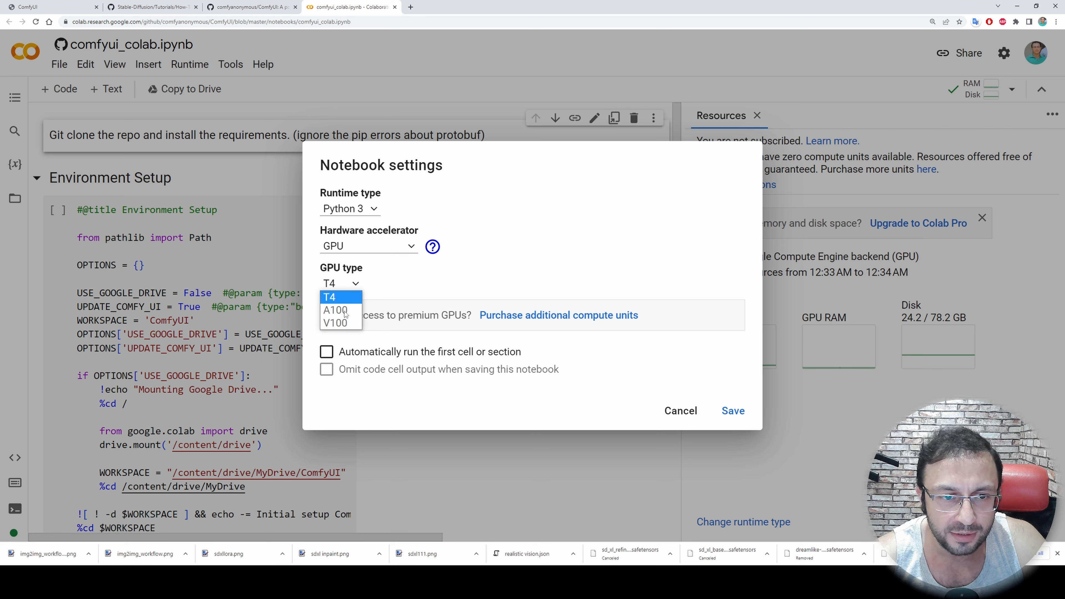
click(403, 278)
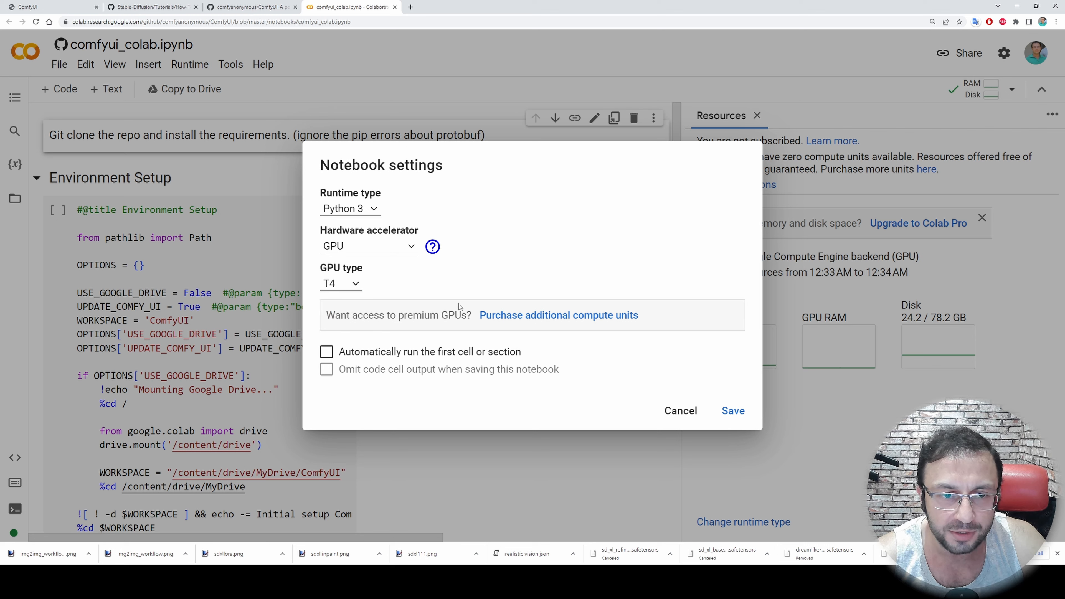
click(681, 412)
Enable USE_GOOGLE_DRIVE in the Environment Setup cell and turn it back off
click(489, 214)
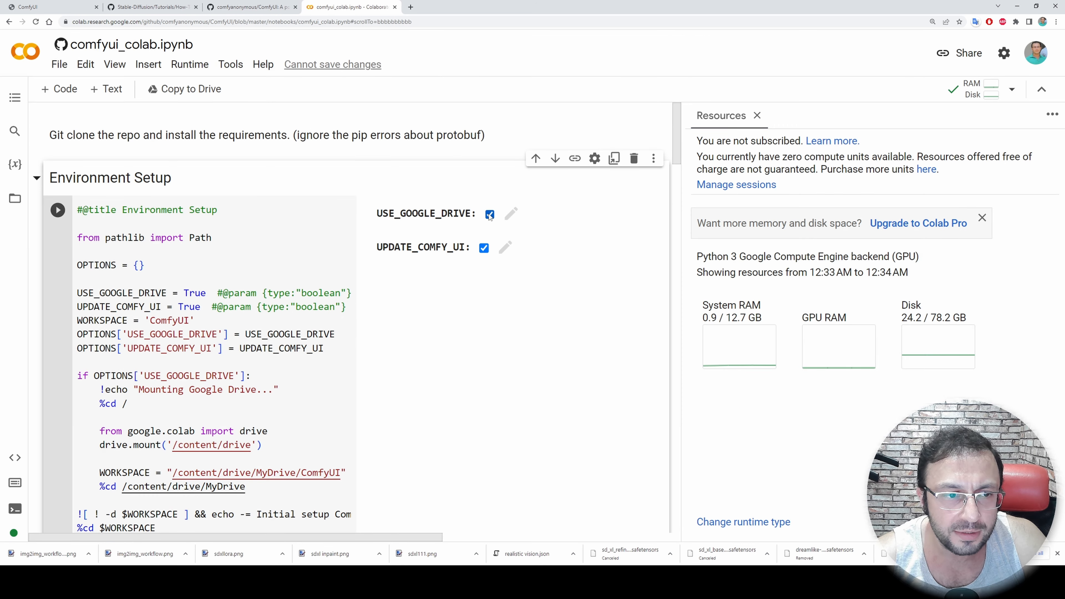
click(490, 214)
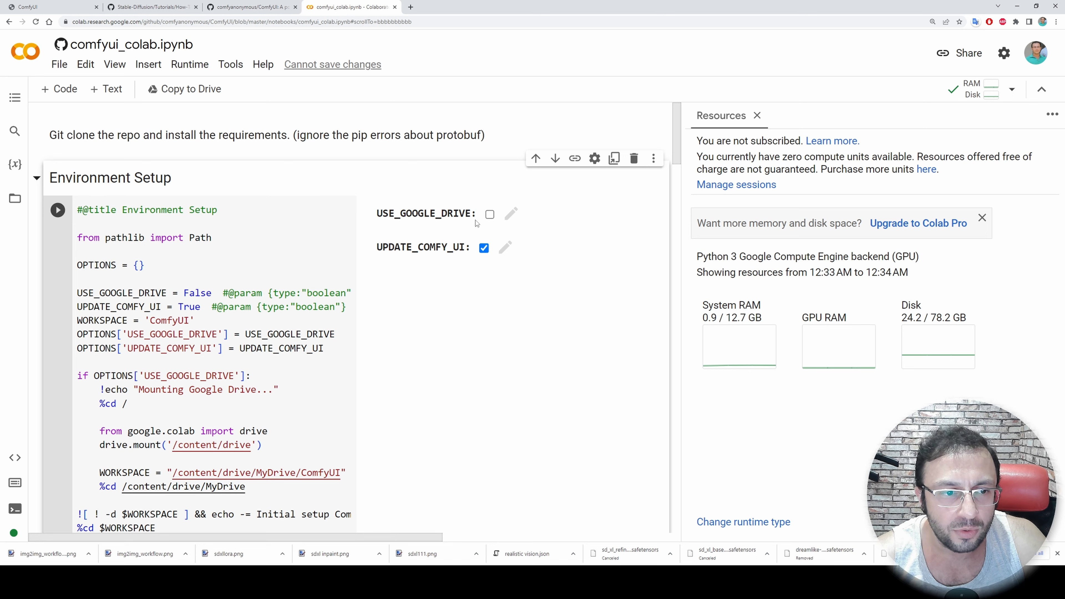
Show the runtime's file browser beside the notebook and hide the resource usage details
click(15, 198)
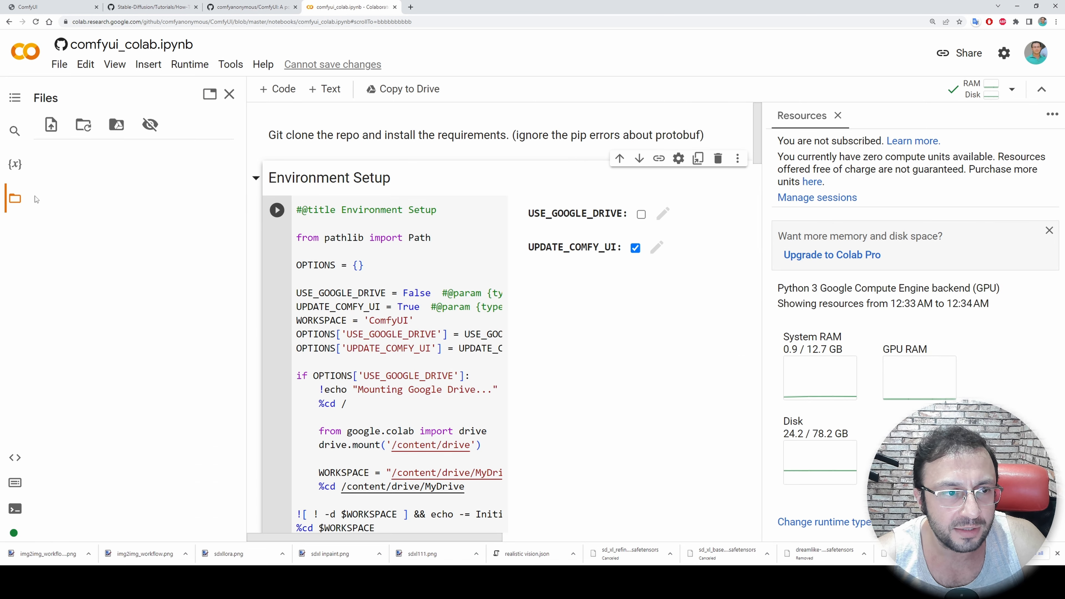
click(15, 201)
click(15, 201)
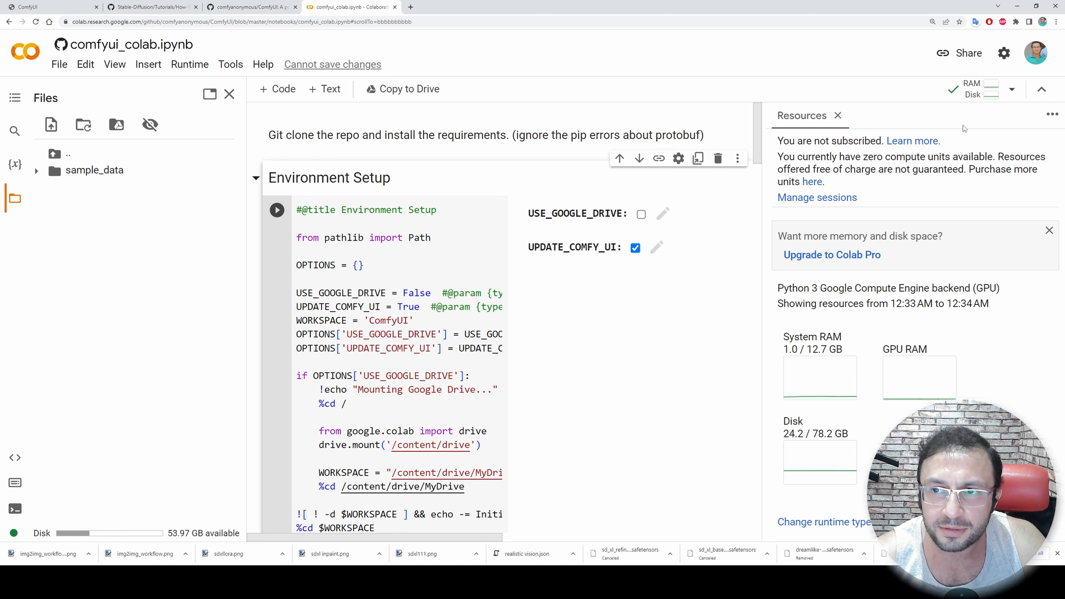
click(980, 91)
click(1013, 93)
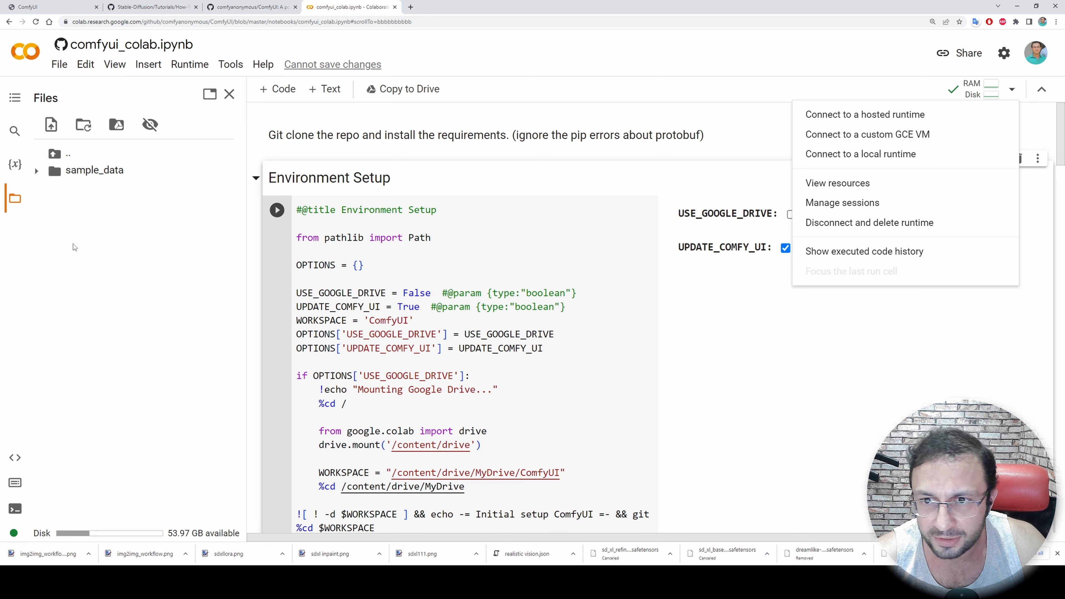
click(710, 60)
Run the Environment Setup cell with only UPDATE_COMFY_UI enabled and refresh the runtime's file listing
scroll(357, 229, down, 2)
scroll(350, 232, up, 2)
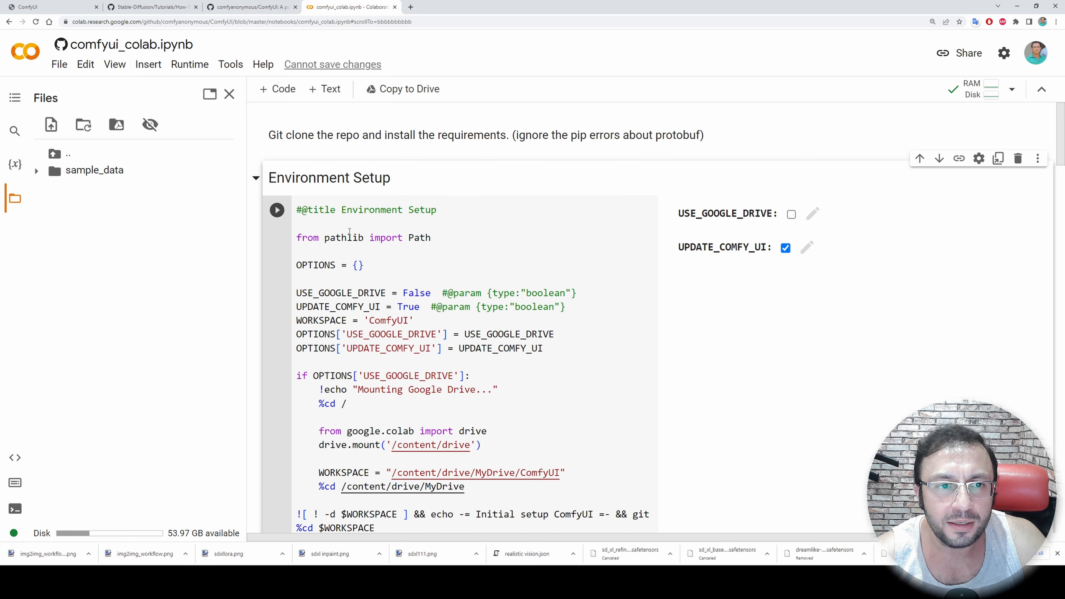
scroll(343, 231, down, 1)
click(277, 169)
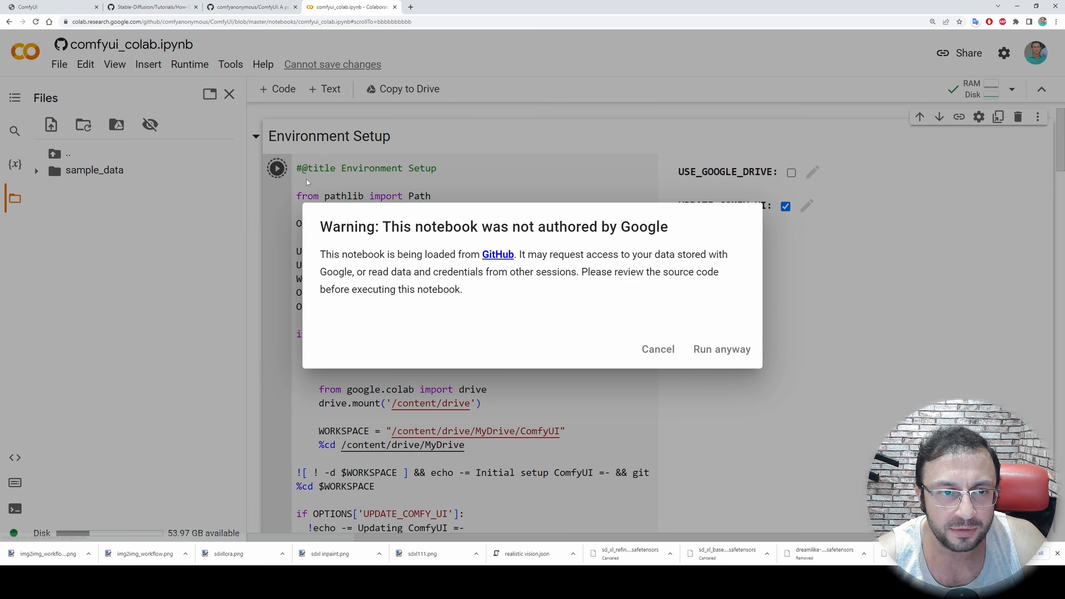
click(721, 349)
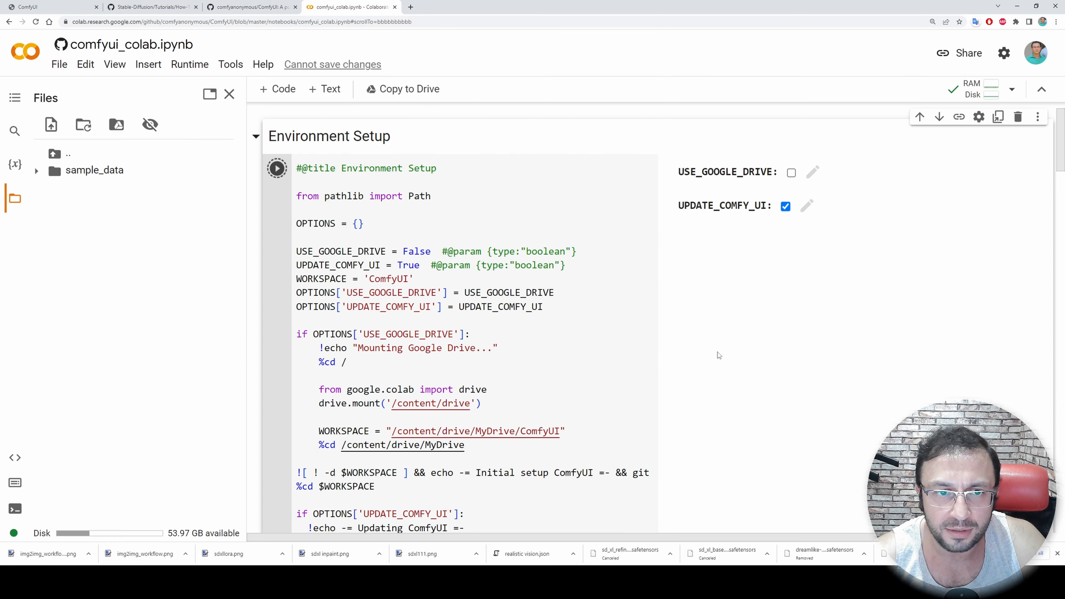
scroll(468, 378, down, 1)
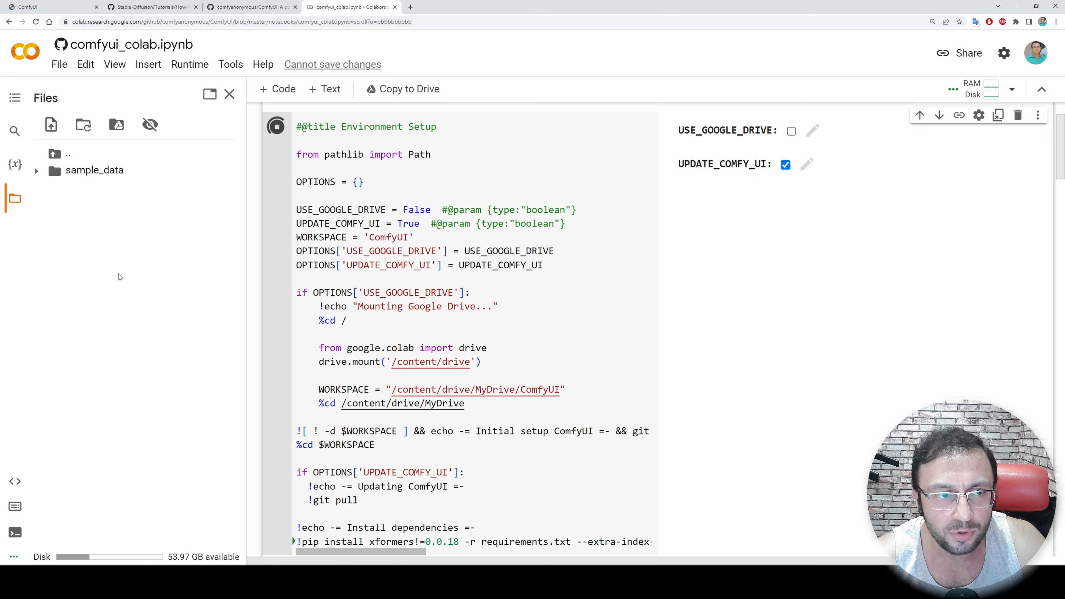
click(82, 125)
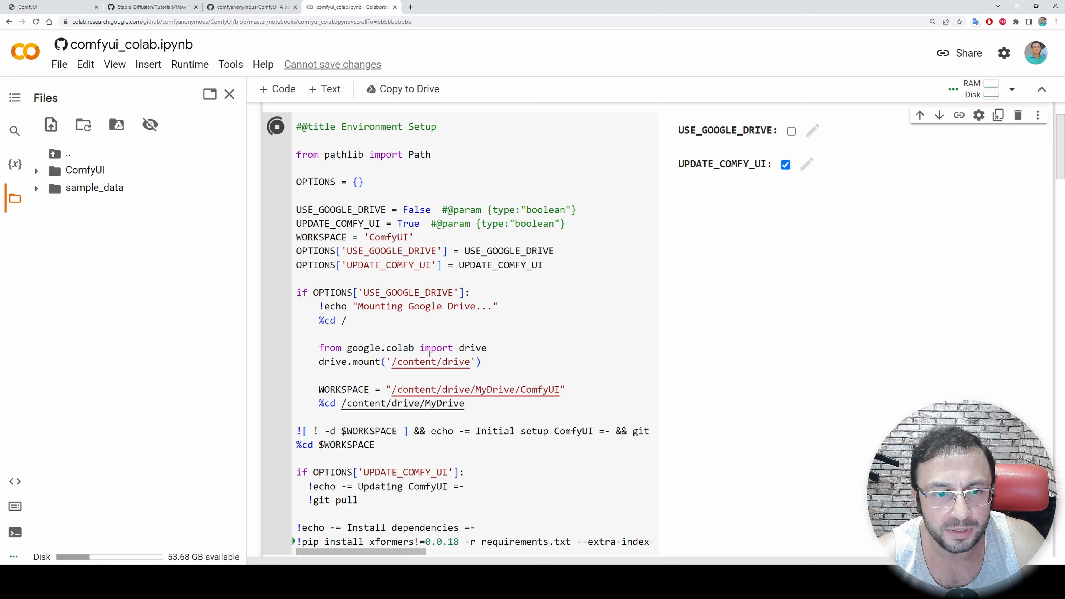
Follow the Environment Setup cell's installation output and check the ComfyUI folder in the runtime files
scroll(462, 360, down, 9)
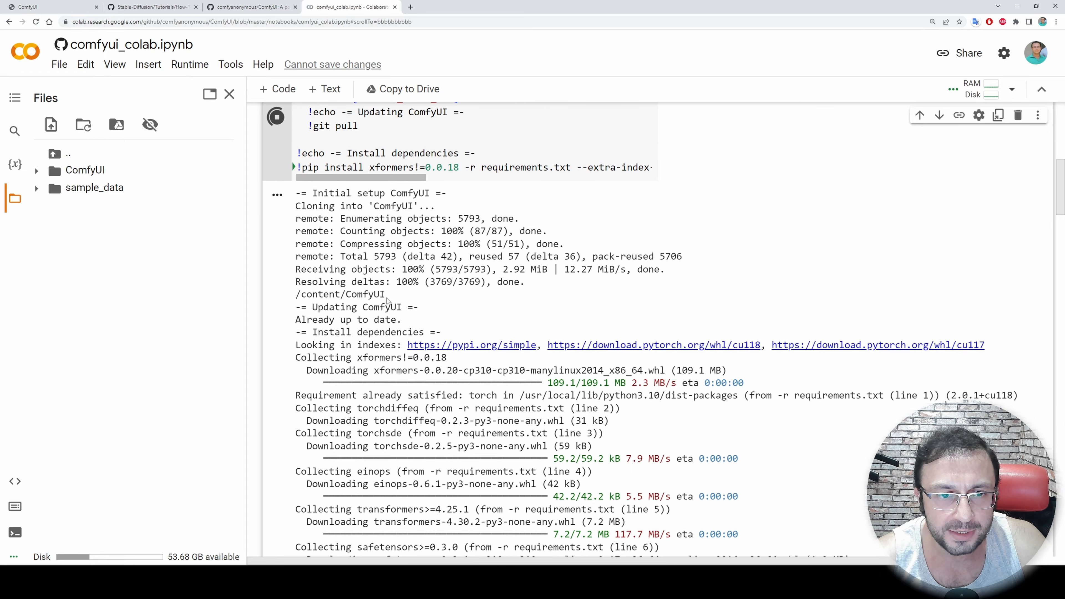
scroll(388, 300, down, 5)
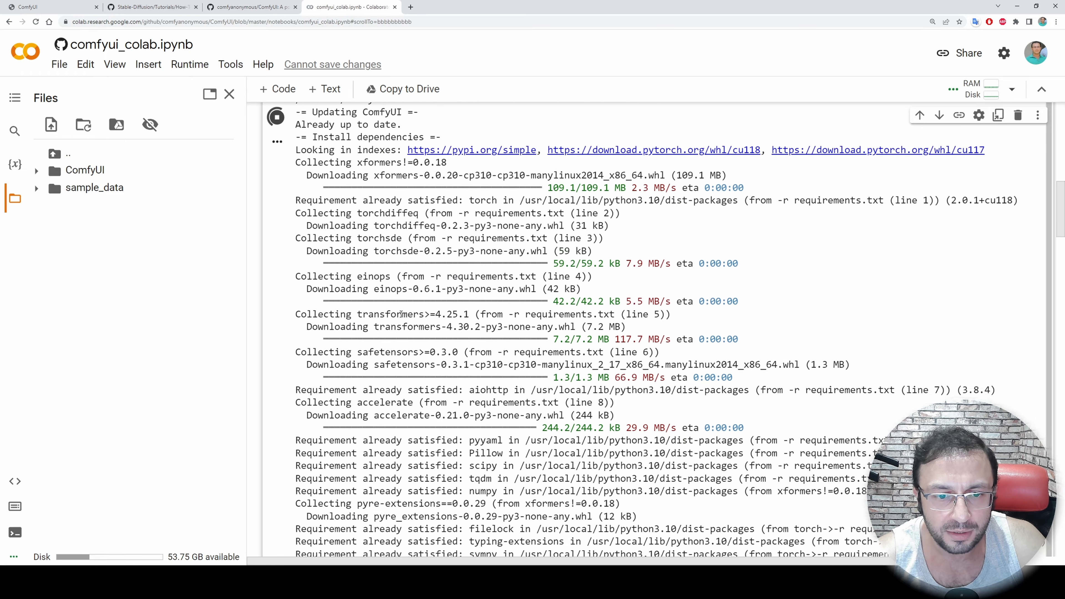
scroll(411, 331, down, 3)
scroll(418, 348, up, 12)
scroll(401, 369, down, 8)
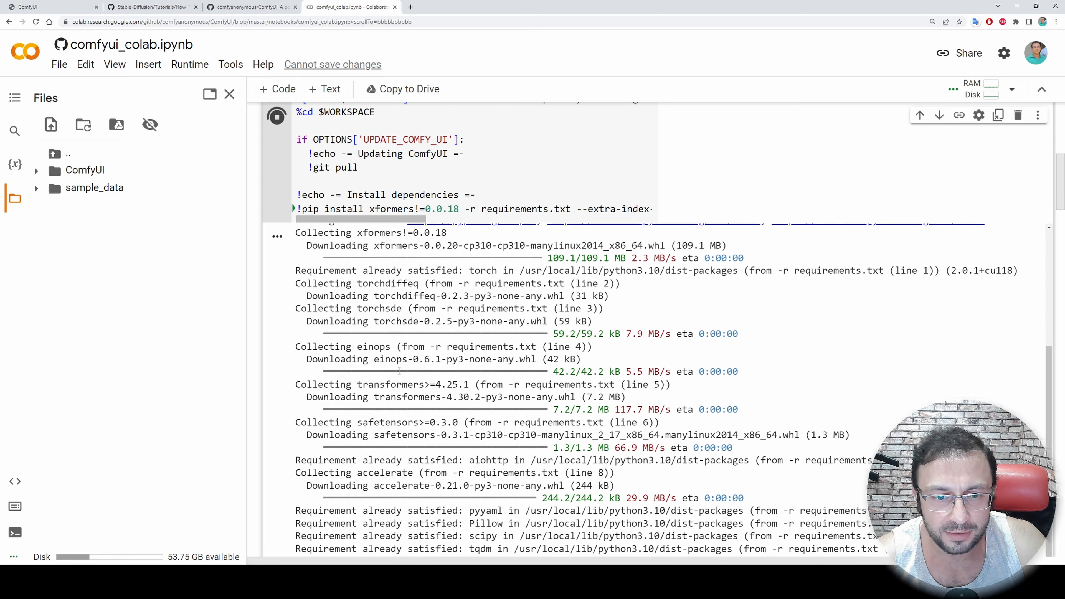
scroll(402, 369, down, 3)
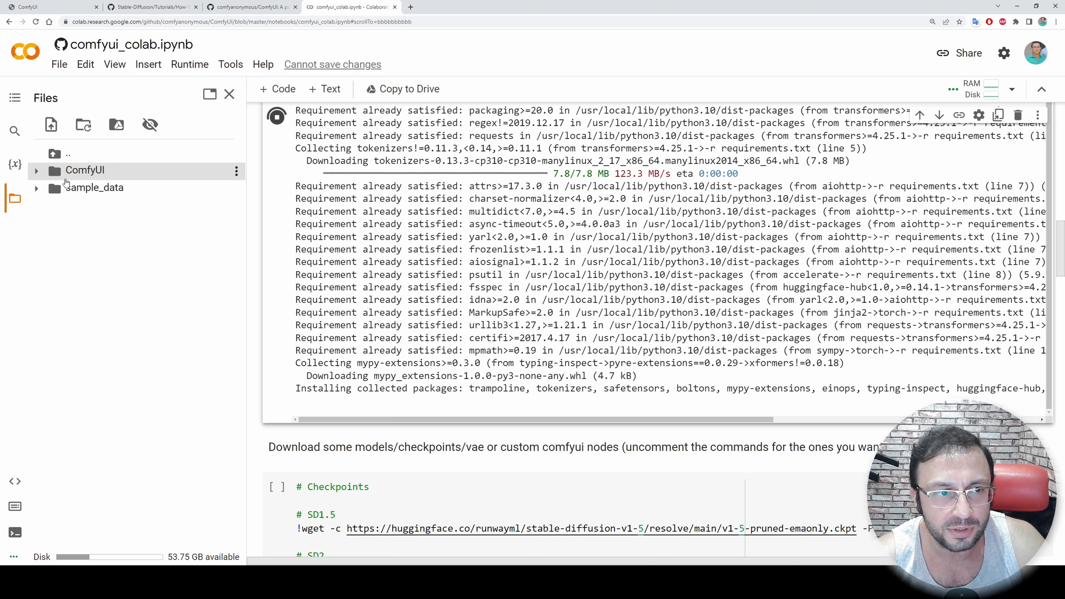
click(38, 172)
click(42, 174)
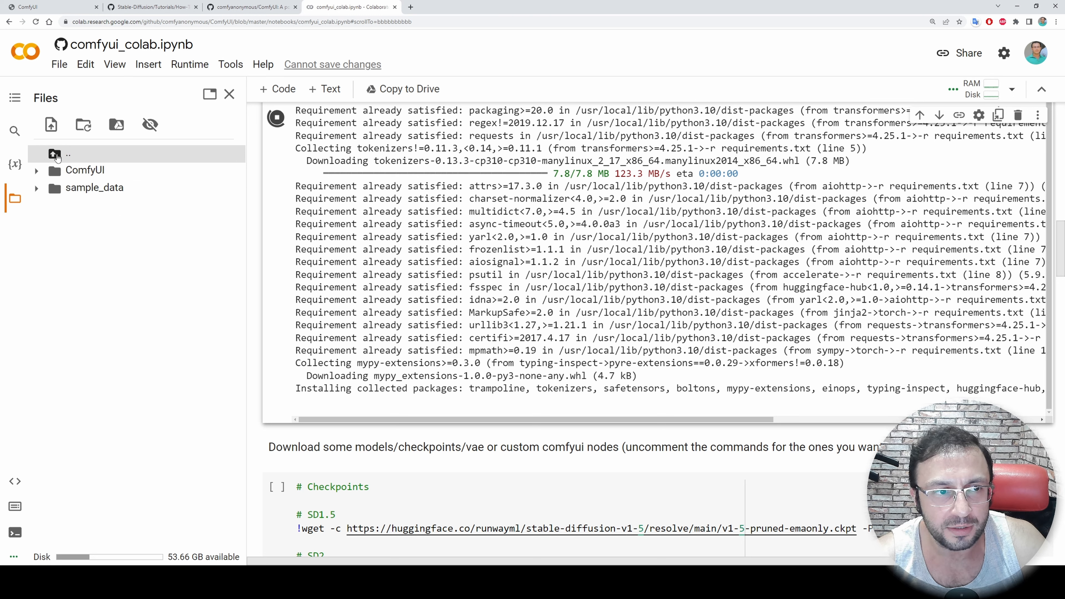
click(37, 171)
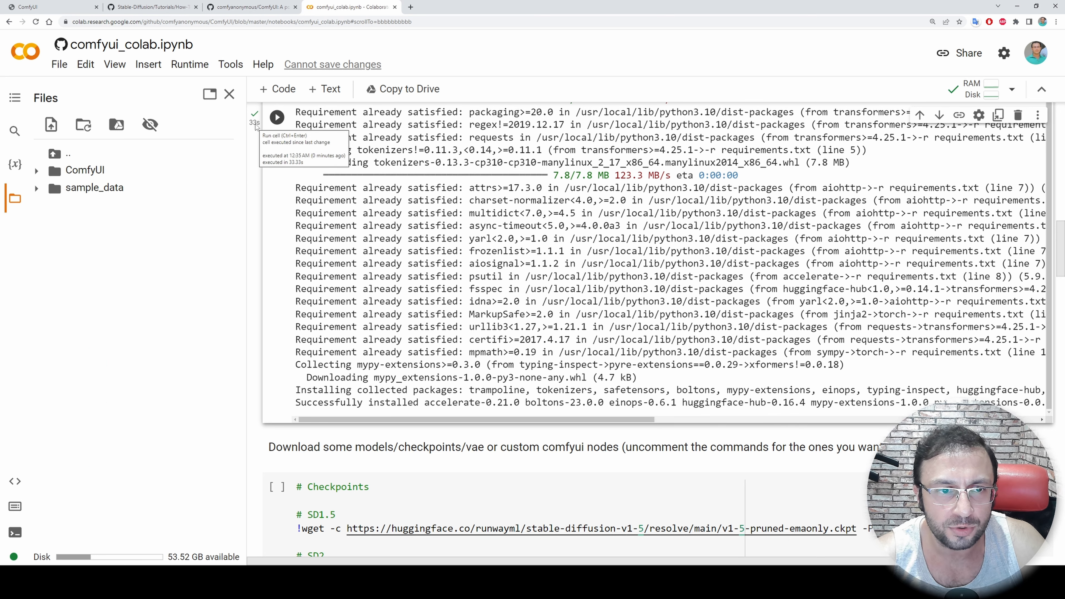
Uncomment the AbyssOrangeMix2_hard download line in the Checkpoints cell and comment it out again
scroll(505, 251, down, 6)
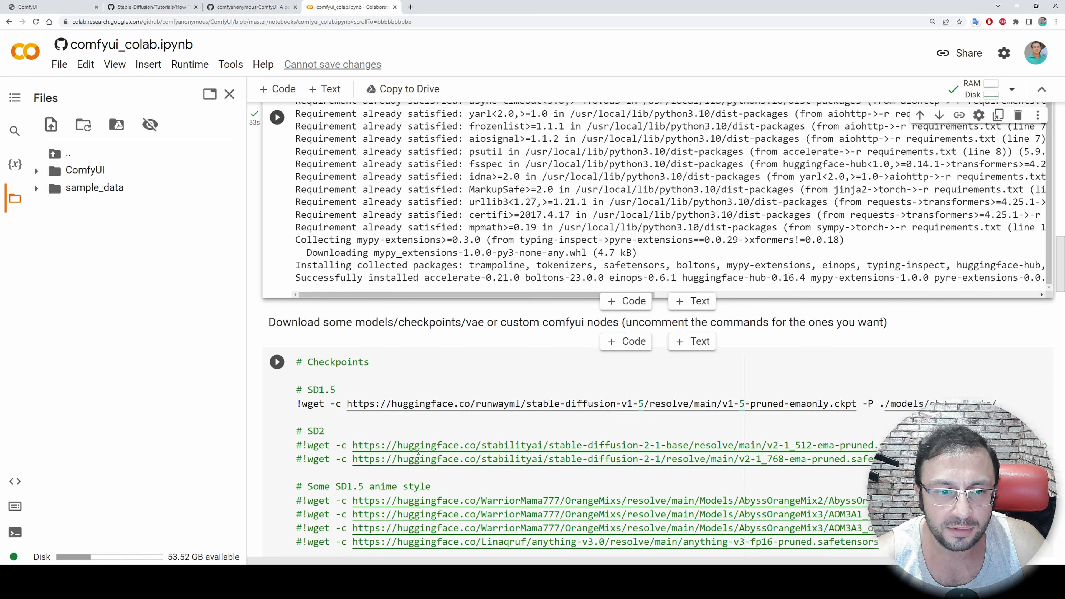
scroll(505, 251, down, 2)
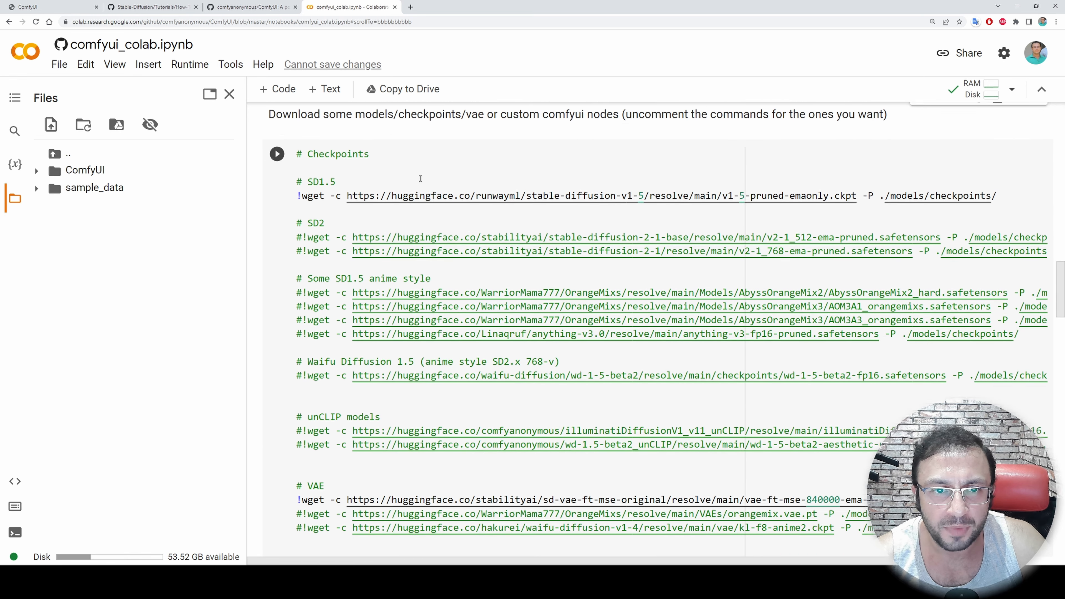
click(413, 182)
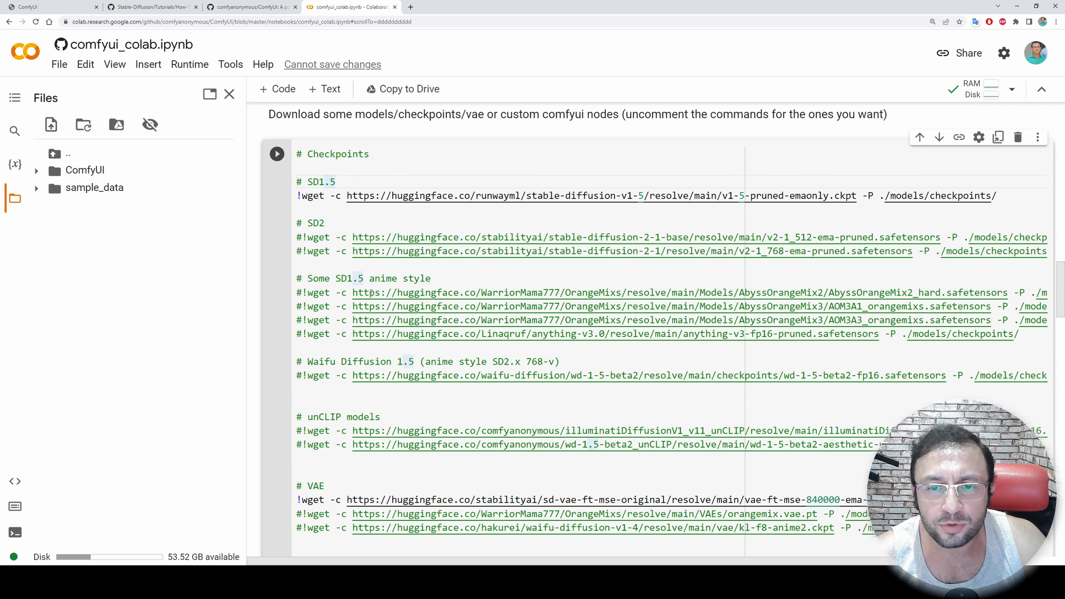
scroll(436, 290, down, 1)
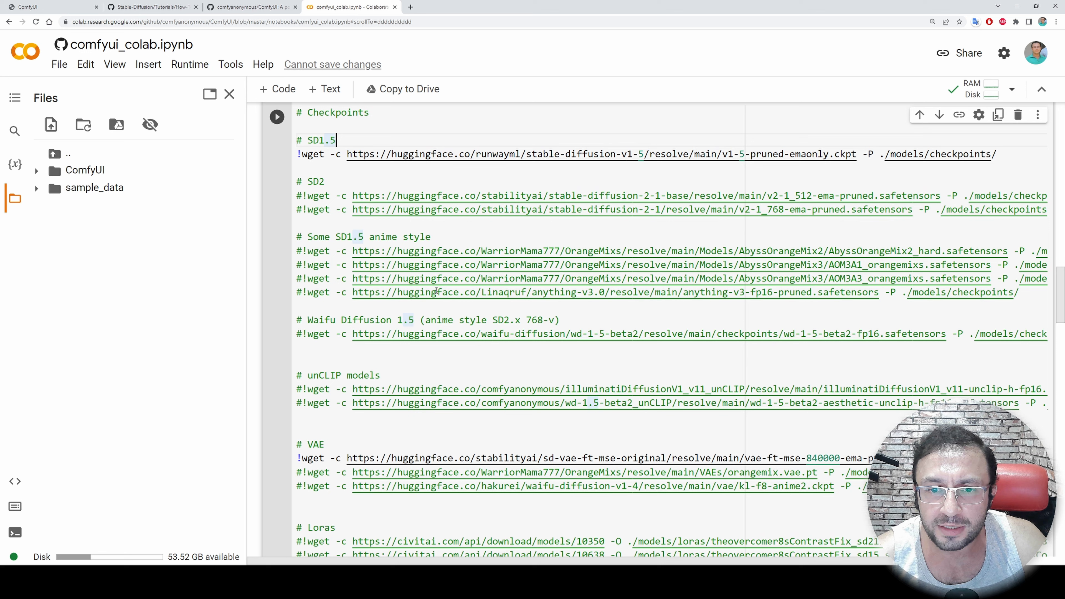
click(302, 251)
key(BackSpace)
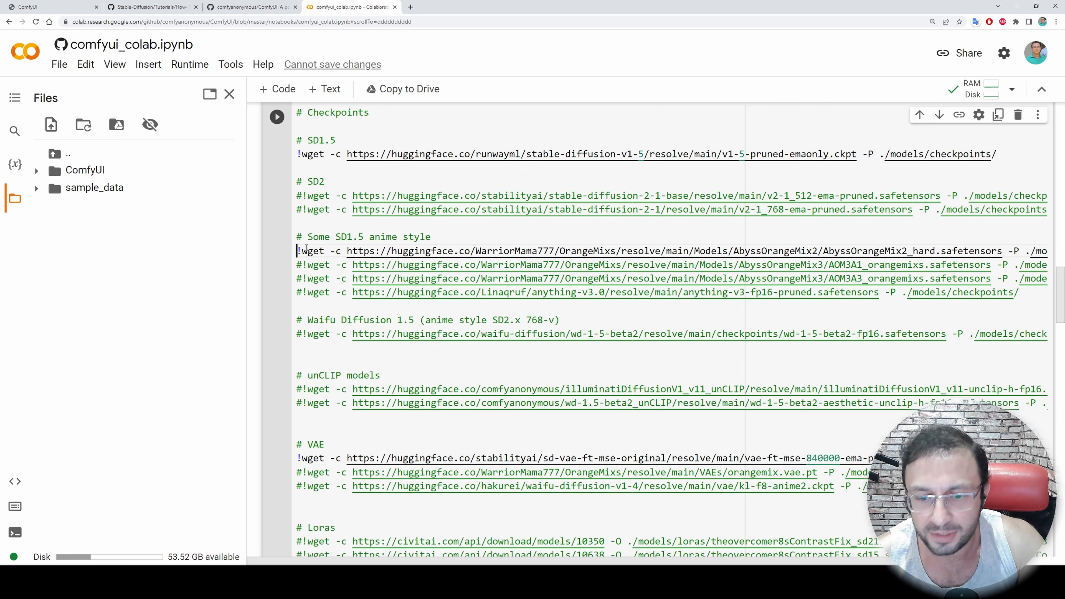
text(#)
scroll(325, 173, up, 1)
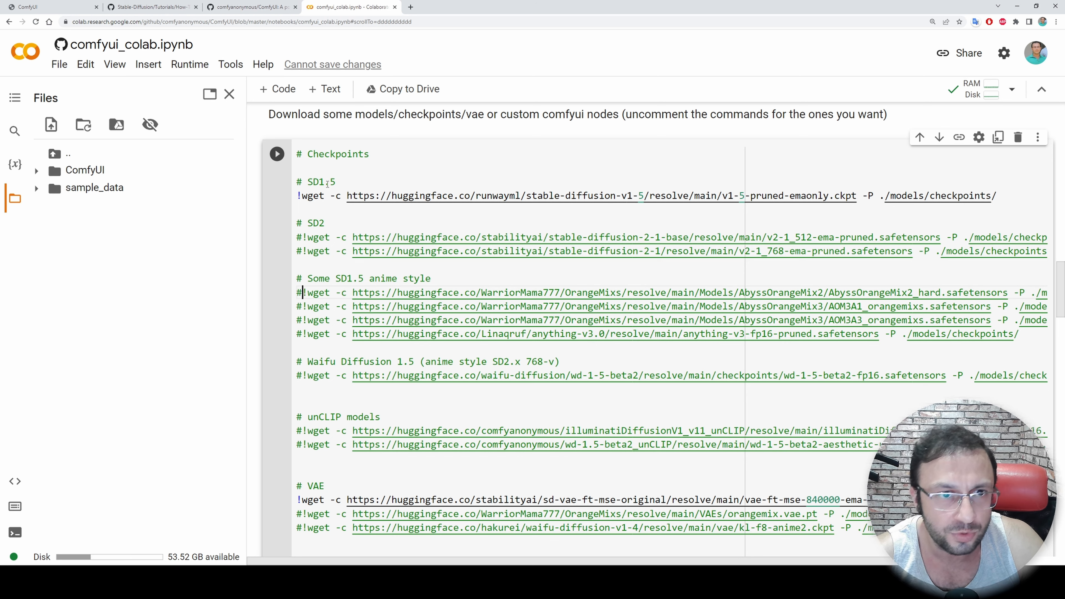
Search the web for "realistic vision hugging face" in a new tab and open the Realistic_Vision_V2.0 model page
key(ctrl+t)
text(realistic visio)
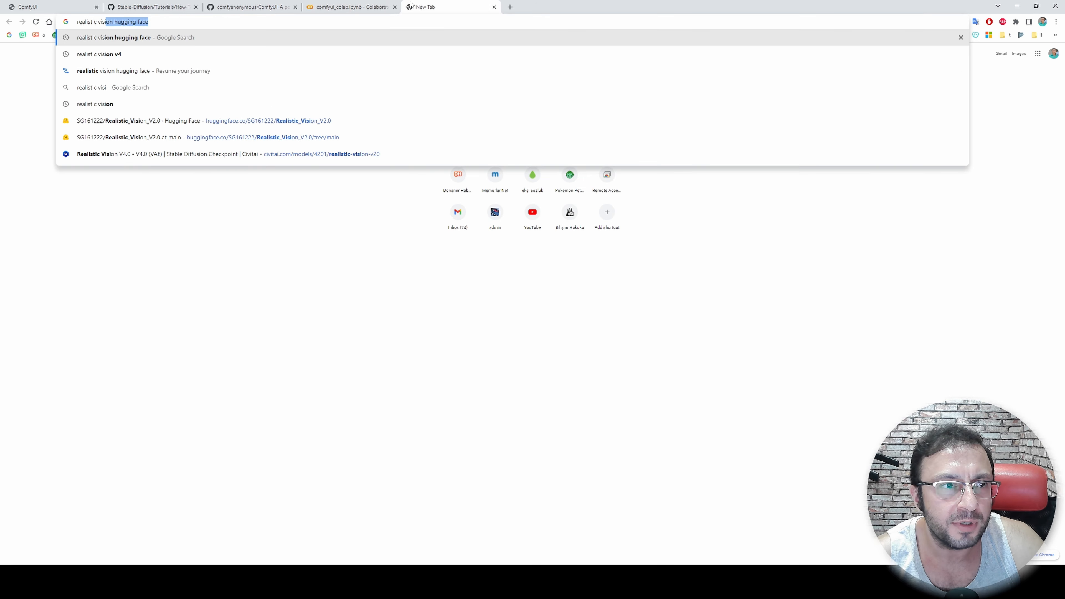
key(Return)
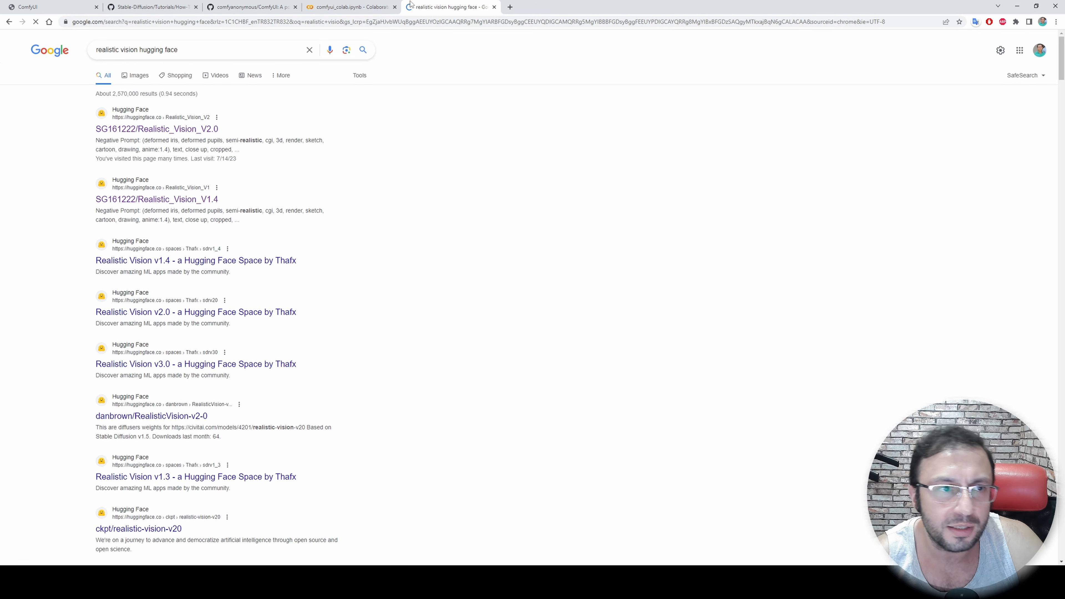
key(ctrl+plus)
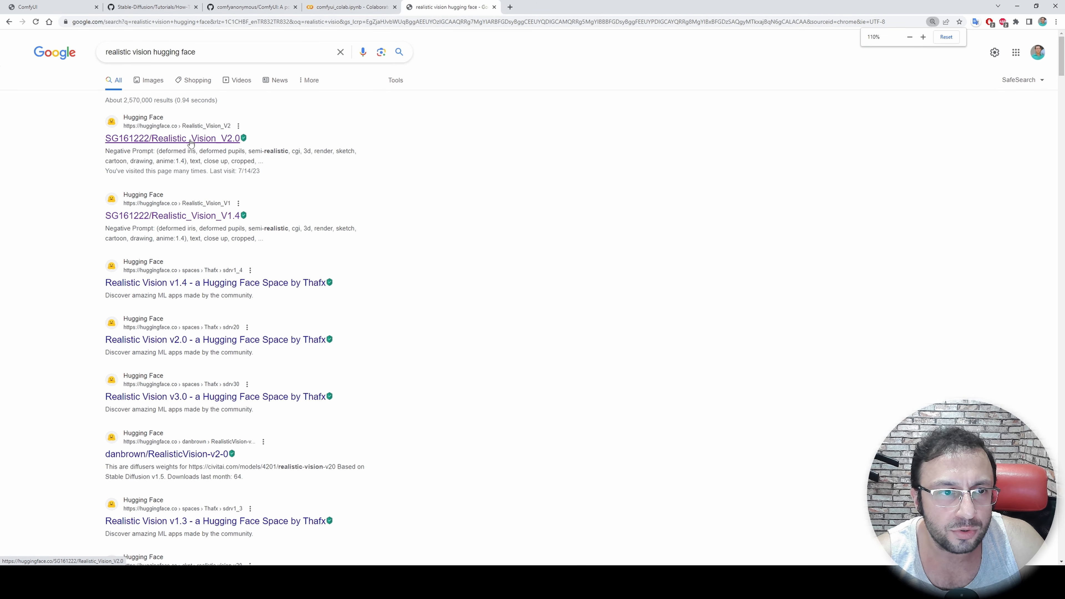
click(191, 142)
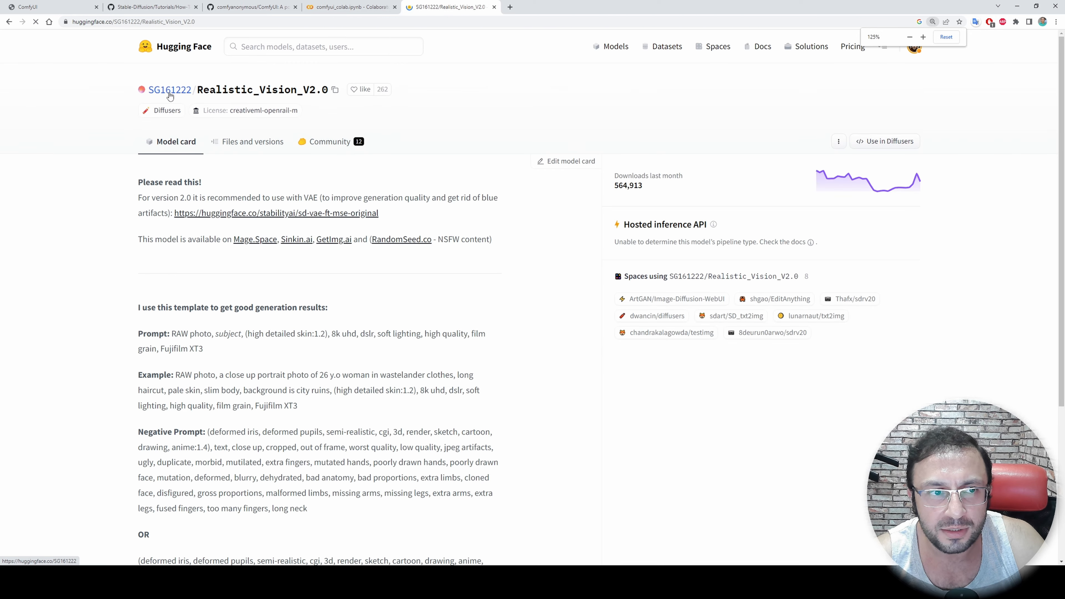
Open Realistic_Vision_V4.0 from the model author's profile and show its downloadable model files
click(128, 121)
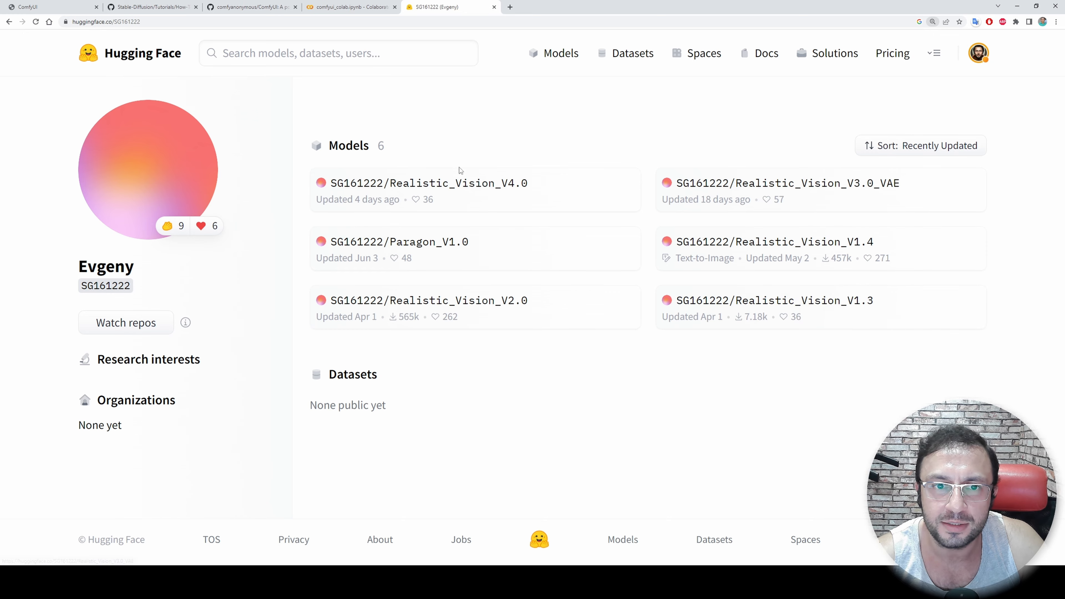
click(444, 184)
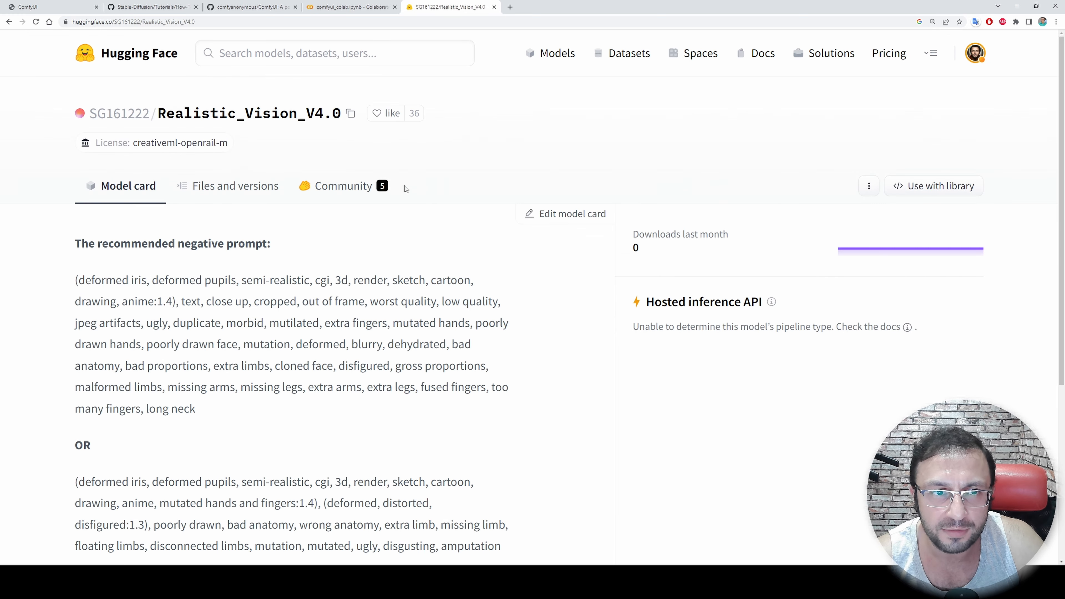
click(228, 186)
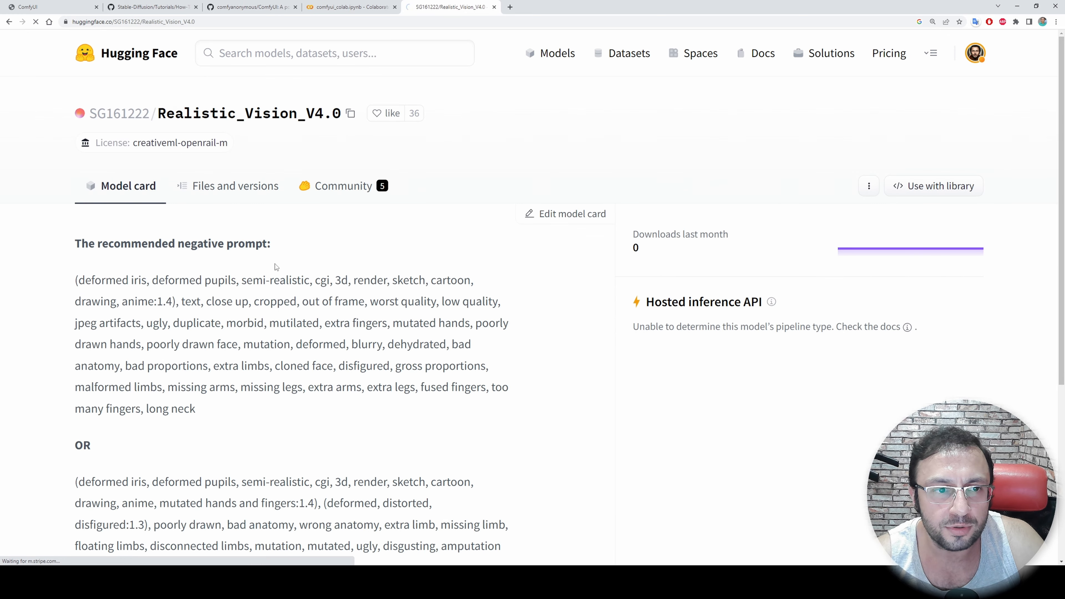
scroll(280, 269, down, 5)
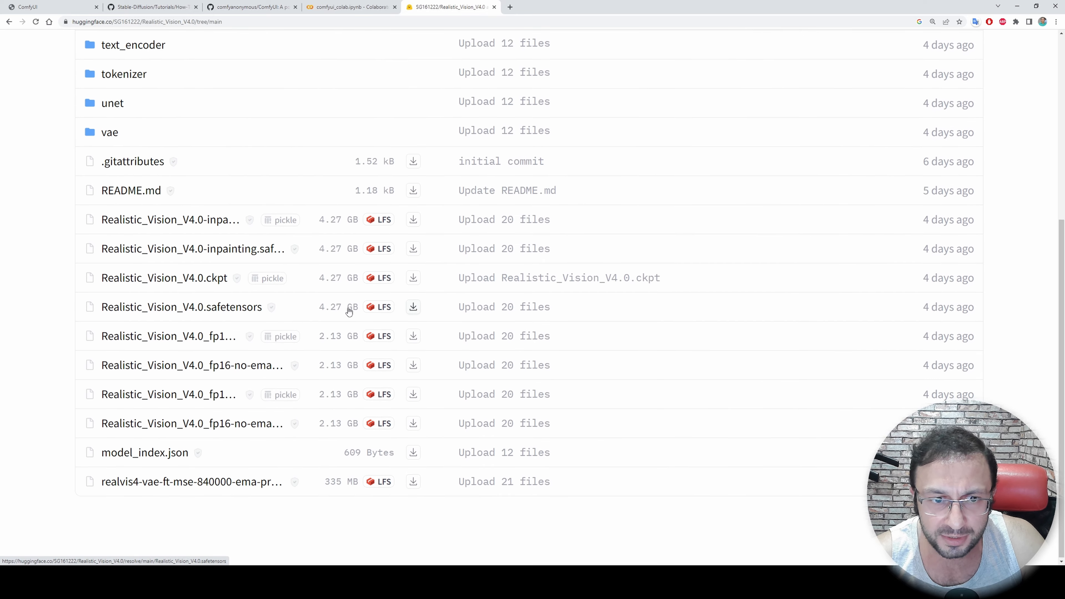
Duplicate the v1-5-pruned-emaonly.ckpt download line in the Colab notebook's Checkpoints cell, directly below the original
right_click(414, 309)
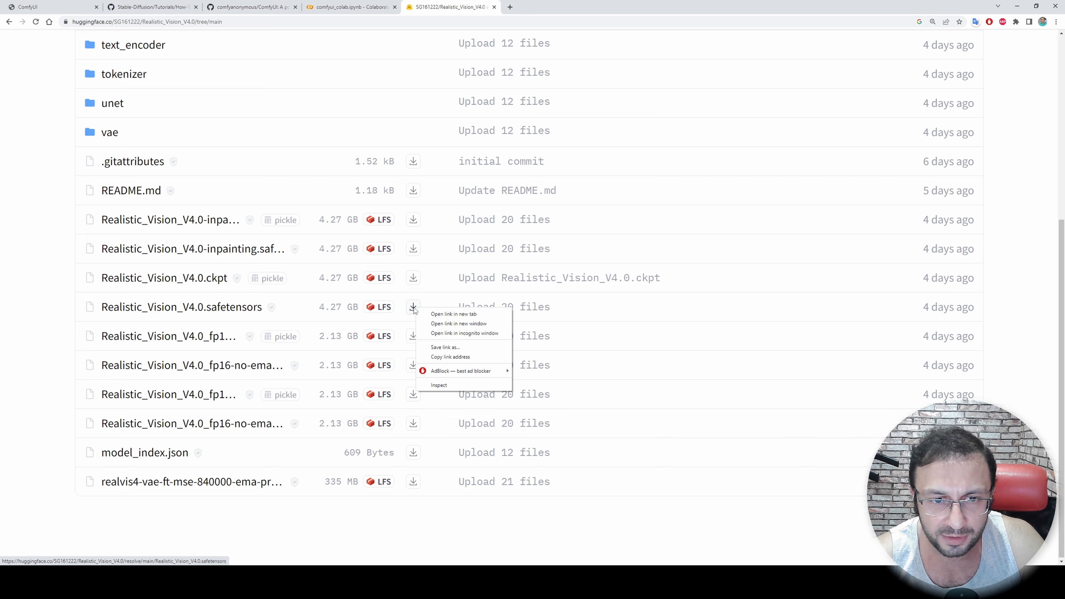
click(449, 357)
click(332, 5)
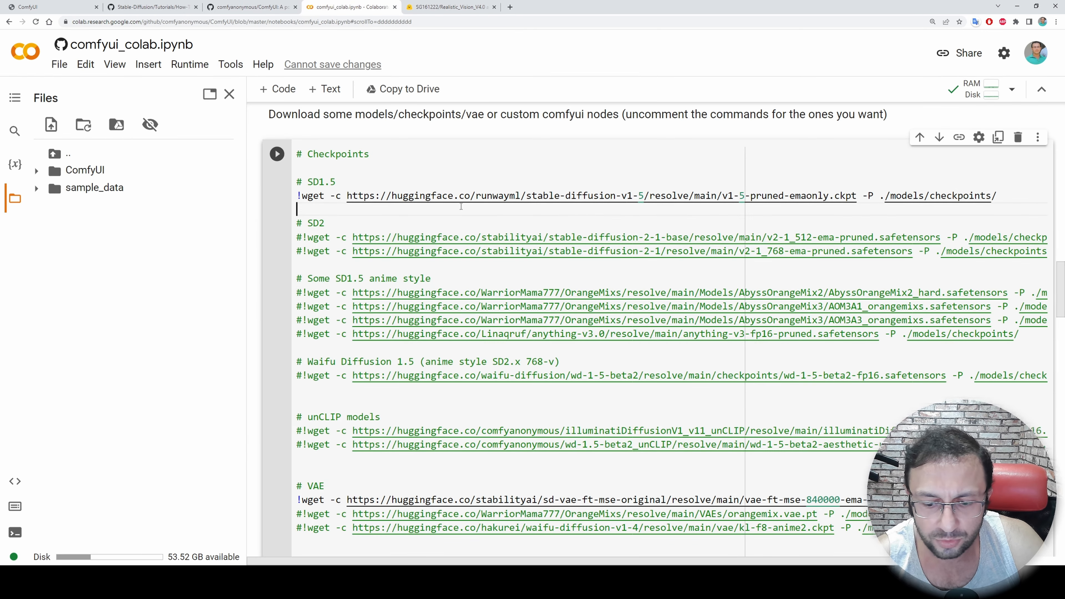
triple_click(350, 196)
key(ctrl+c)
click(340, 209)
key(ctrl+v)
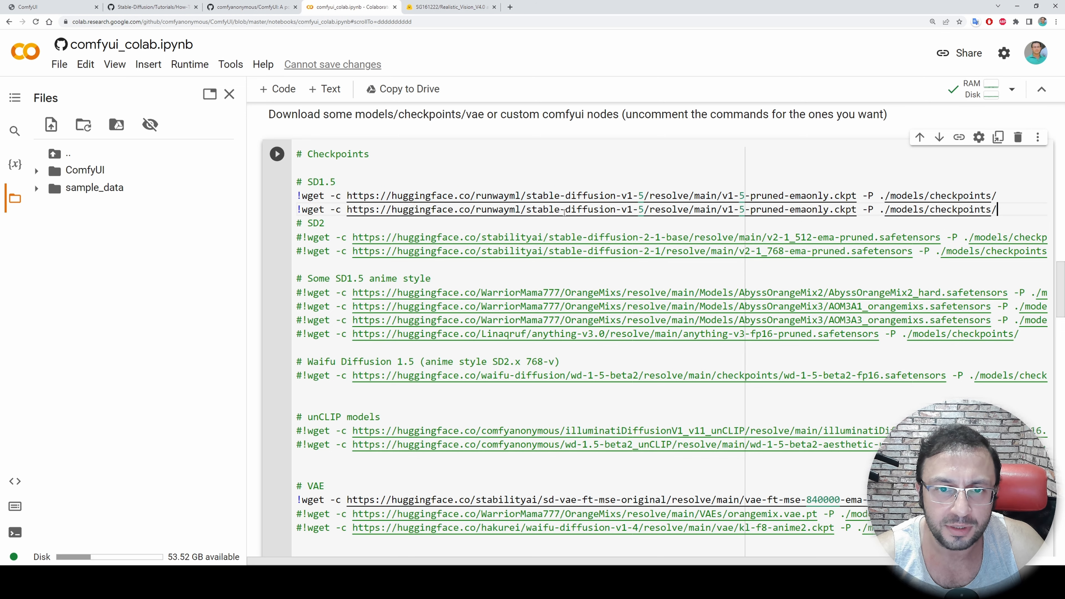
Replace the duplicated line's URL with the Hugging Face download link of Realistic_Vision_V4.0.safetensors
click(409, 6)
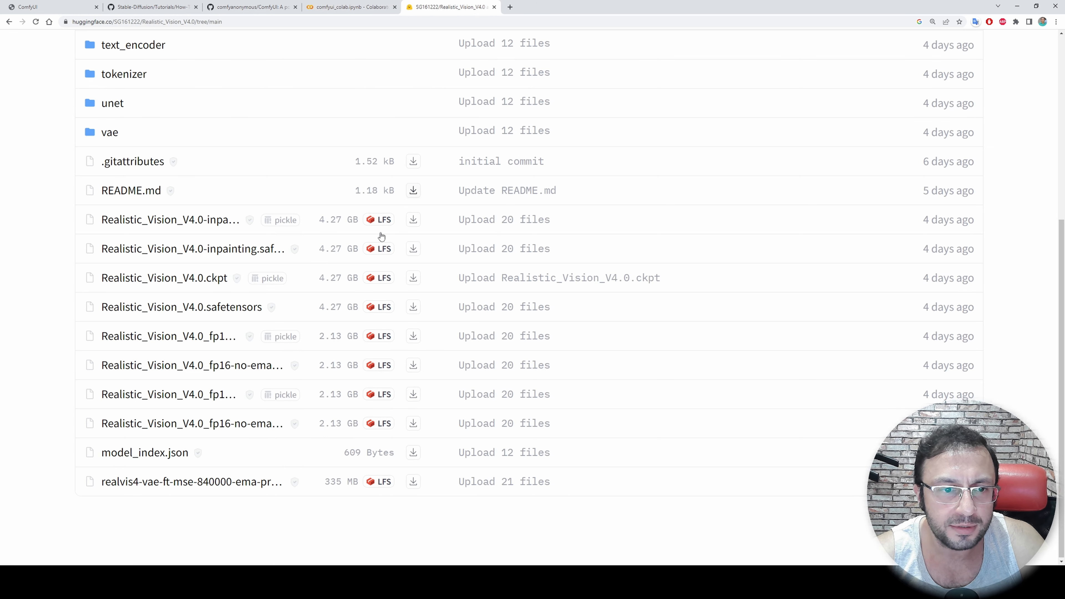
right_click(413, 307)
click(452, 356)
click(350, 7)
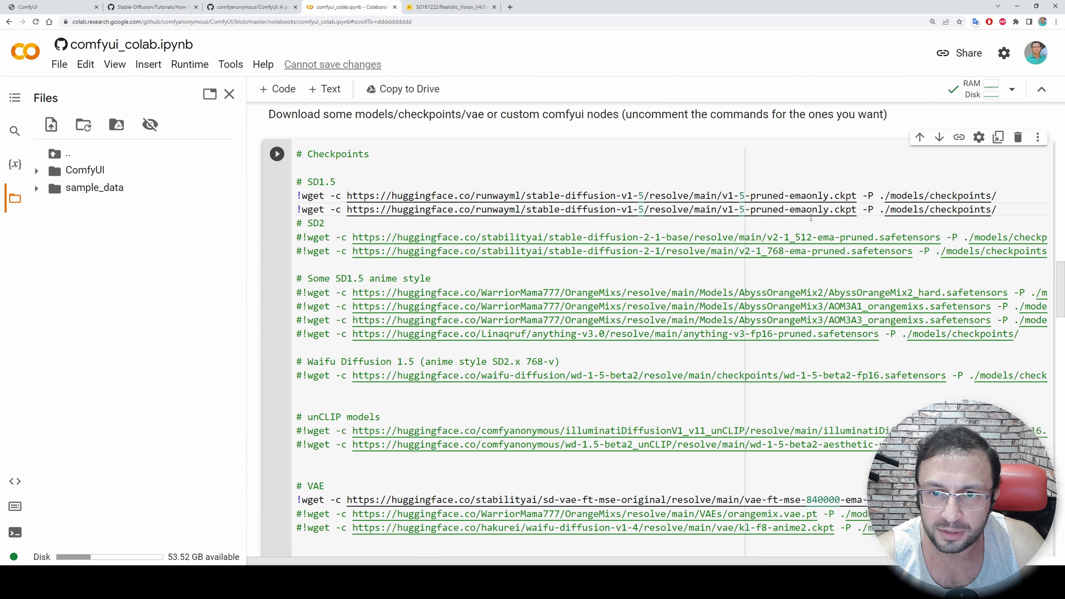
drag(858, 210, 346, 209)
key(ctrl+v)
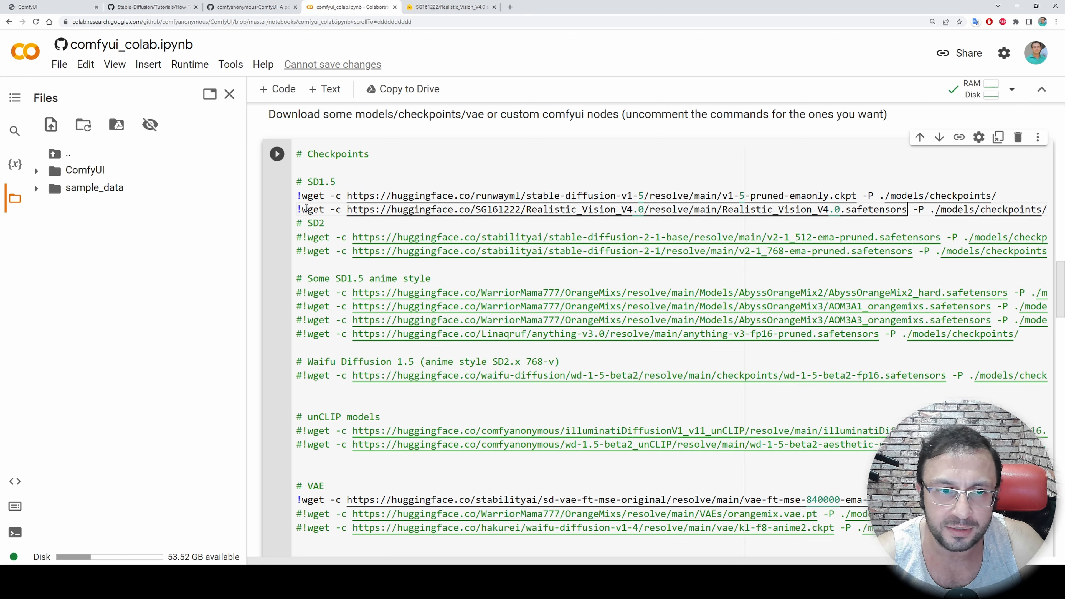
Comment out the v1-5-pruned-emaonly.ckpt download line and run the Checkpoints cell
click(295, 182)
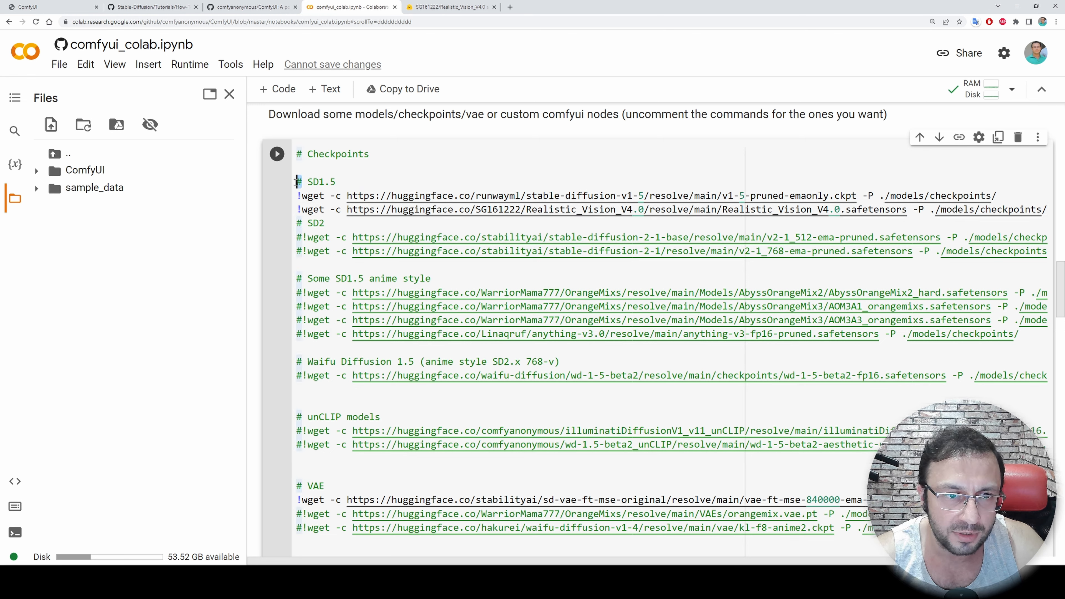
click(298, 196)
text(#)
scroll(523, 186, down, 6)
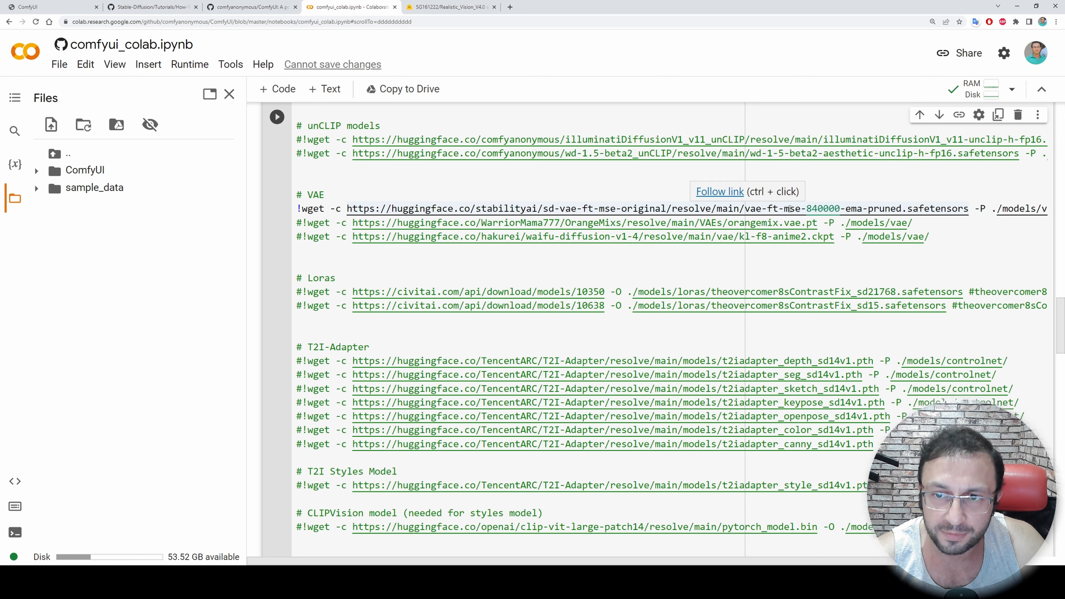
scroll(788, 207, down, 10)
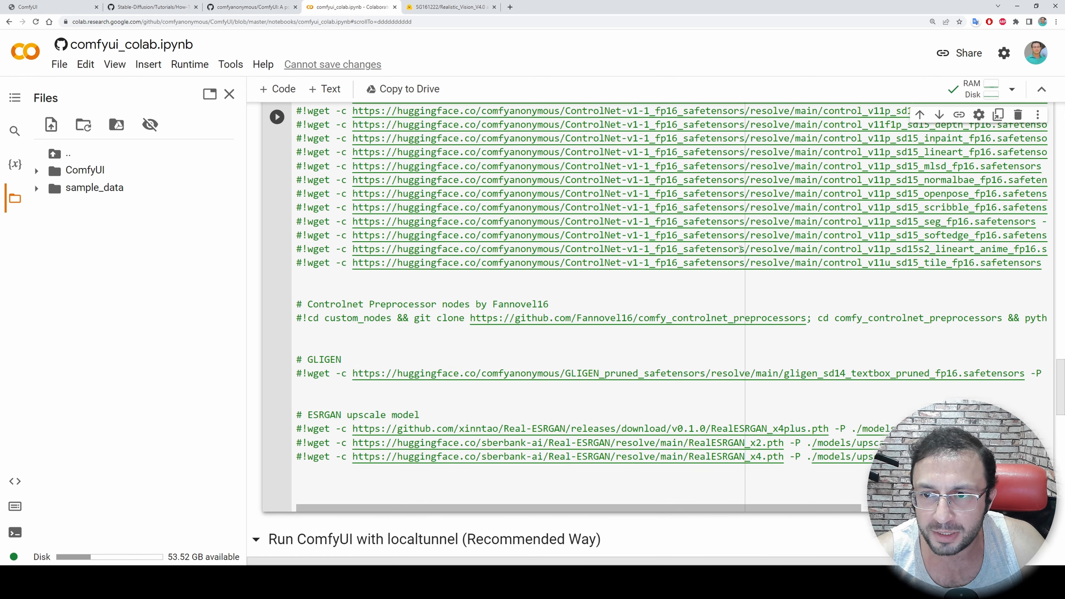
scroll(620, 482, up, 10)
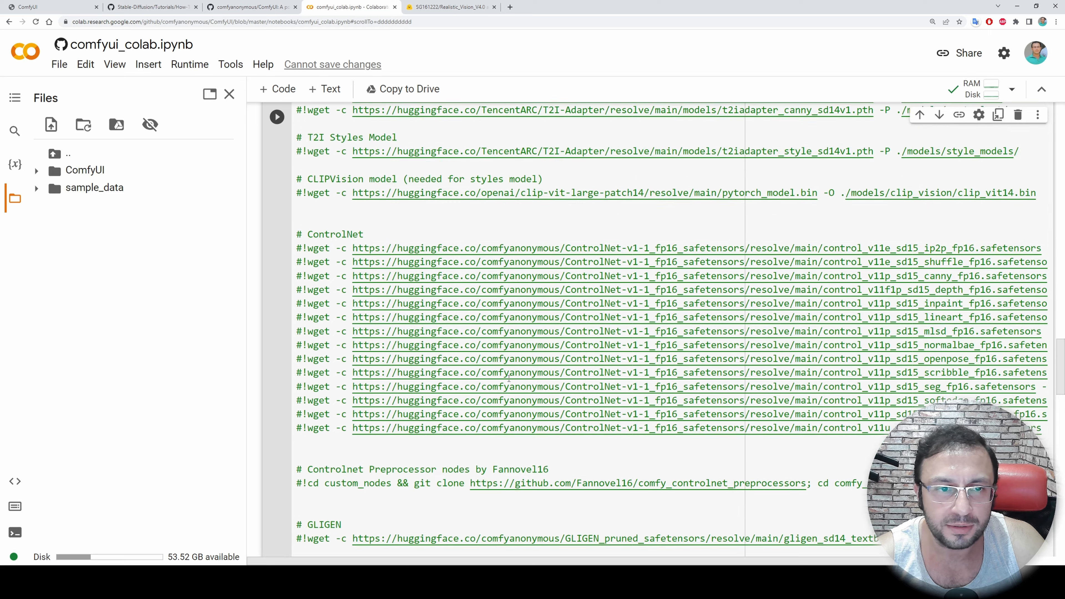
scroll(424, 287, up, 7)
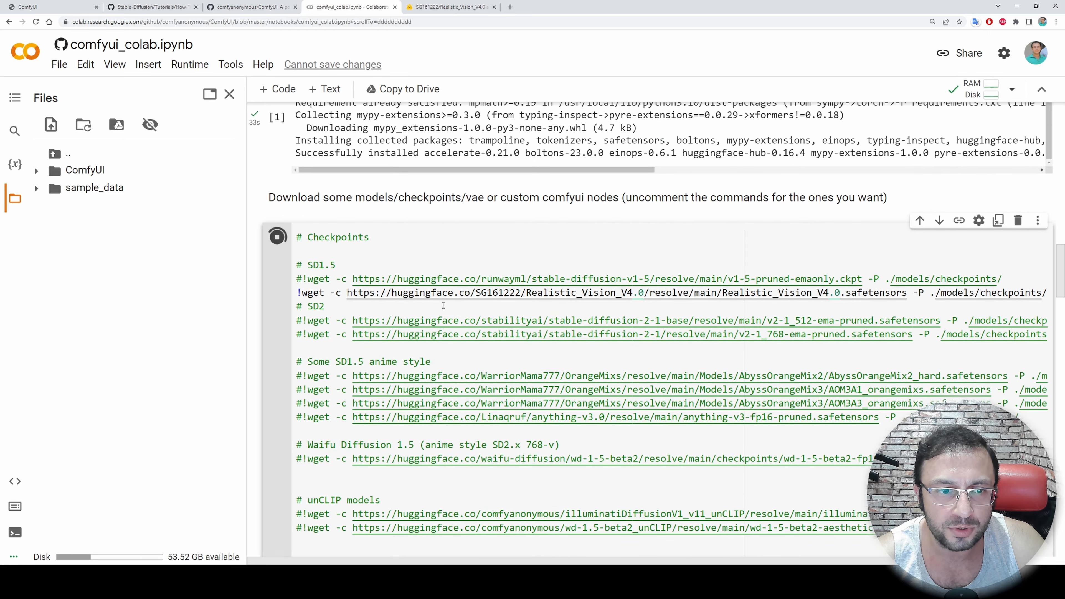
Expand ComfyUI, models and checkpoints in the runtime files to check for the downloaded Realistic Vision file
scroll(445, 303, down, 2)
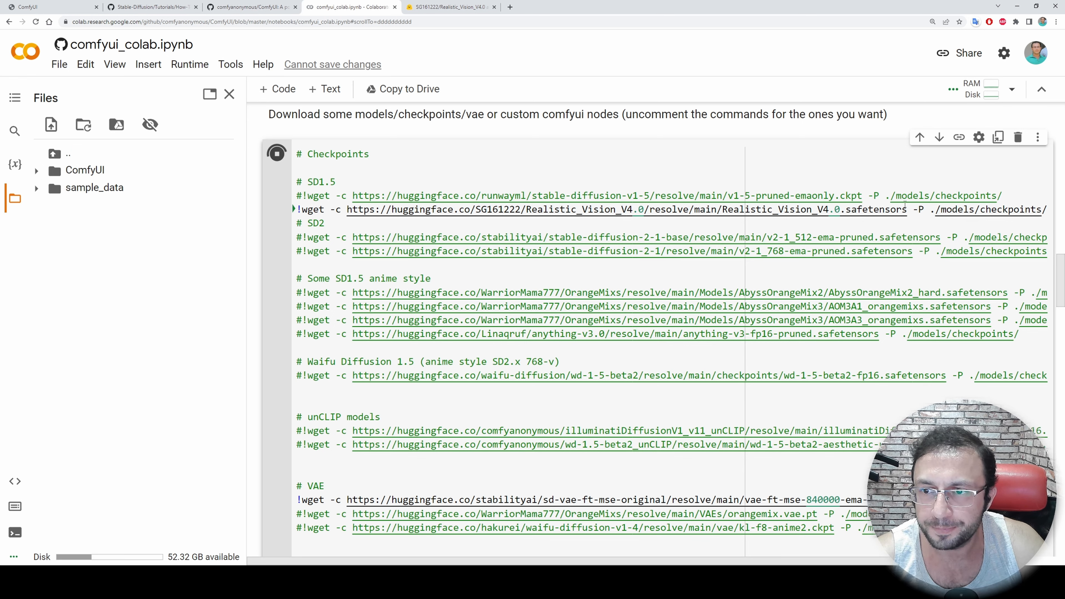
click(68, 172)
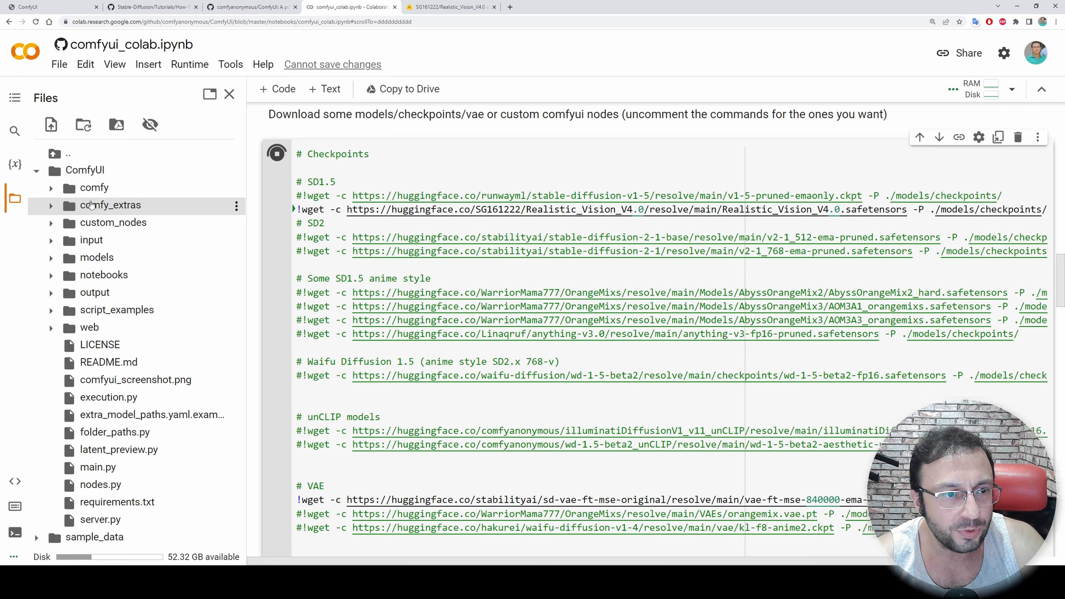
click(68, 262)
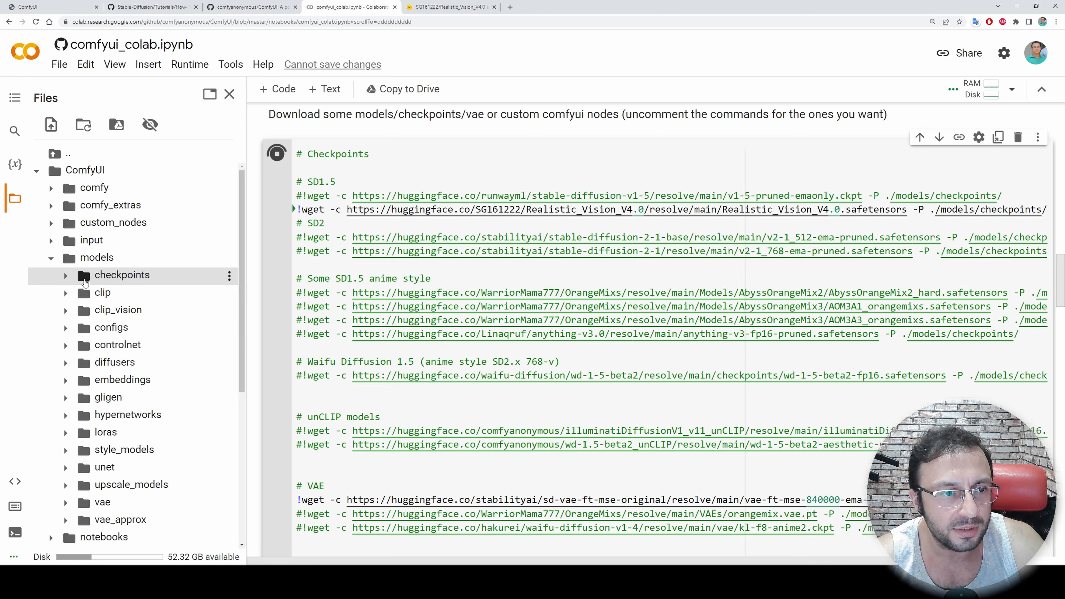
click(85, 281)
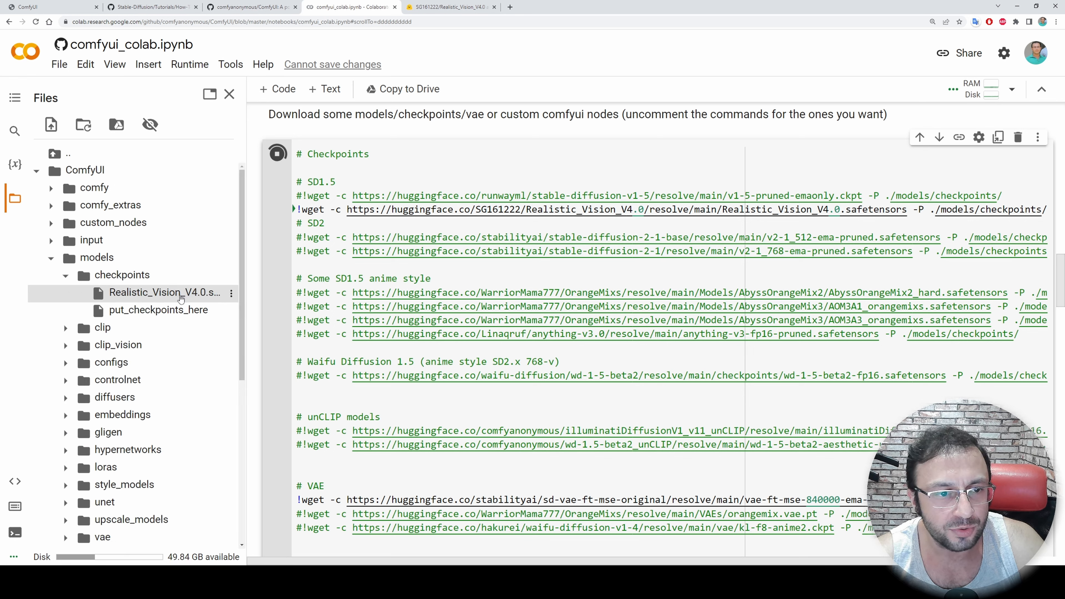
Review the Checkpoints cell's output for the Realistic Vision and VAE downloads
scroll(580, 471, down, 15)
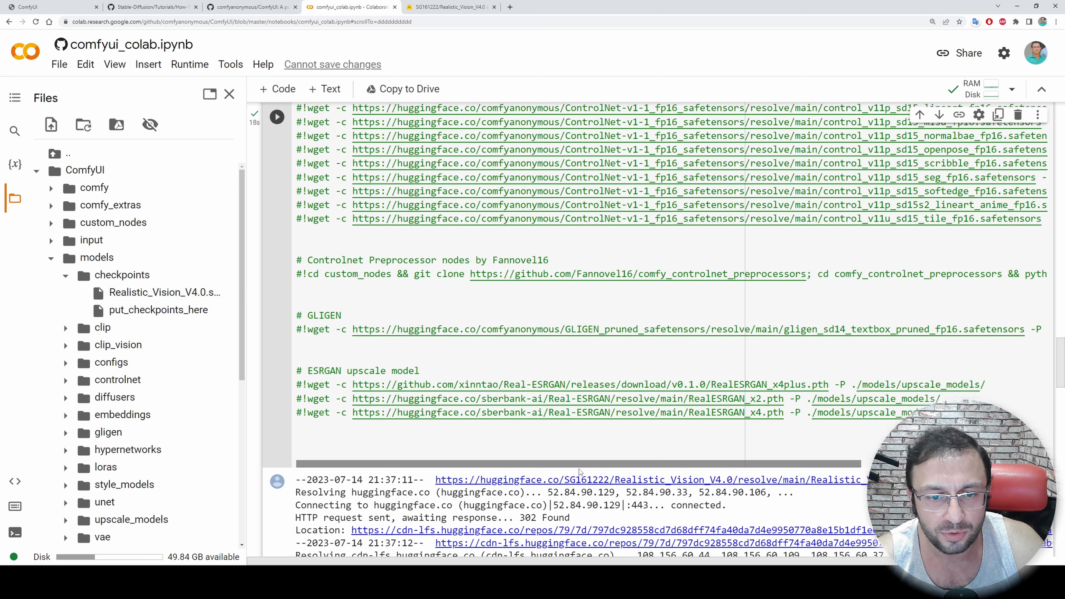
scroll(580, 472, down, 8)
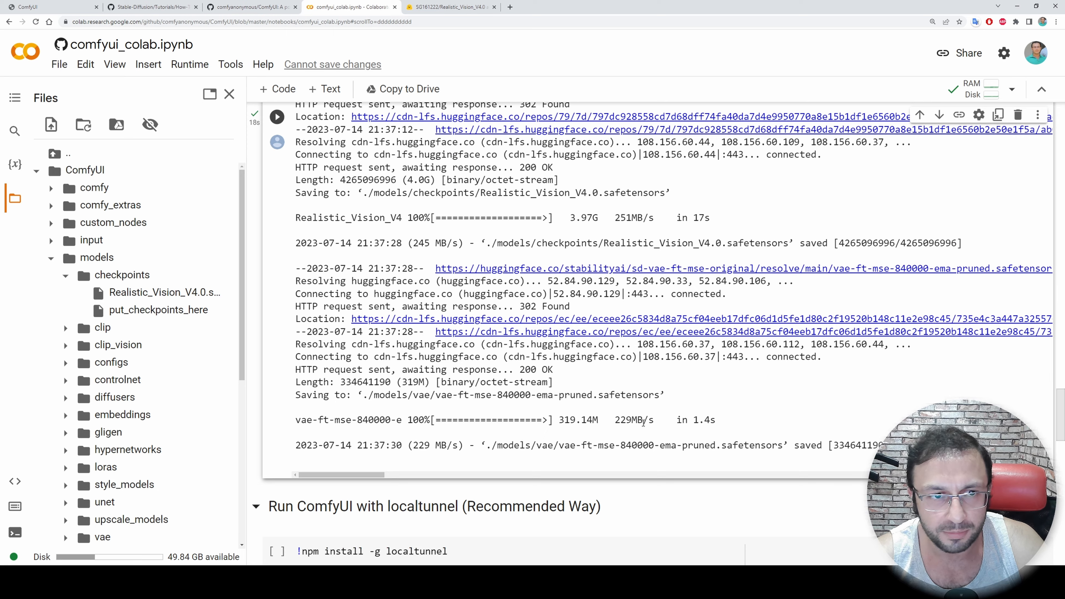
scroll(411, 321, down, 4)
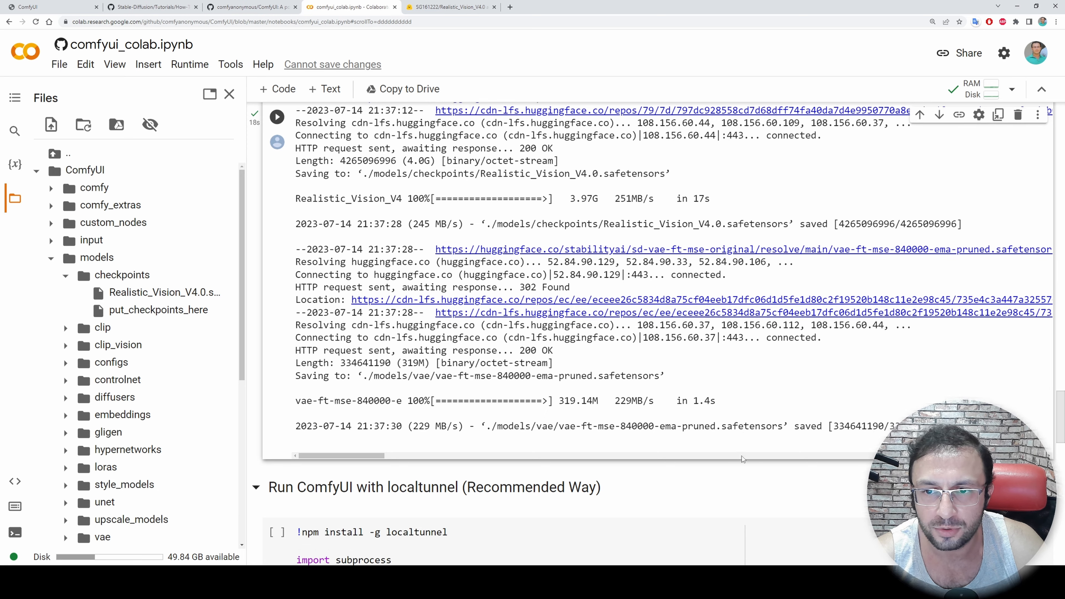
scroll(477, 357, up, 14)
scroll(477, 378, down, 3)
scroll(477, 379, down, 5)
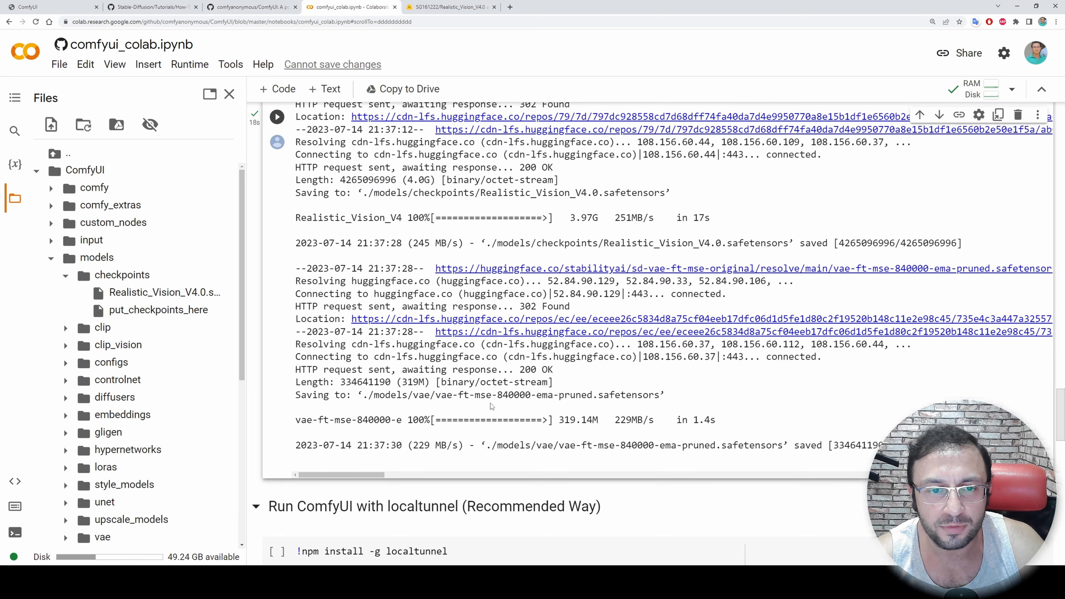
scroll(477, 379, up, 3)
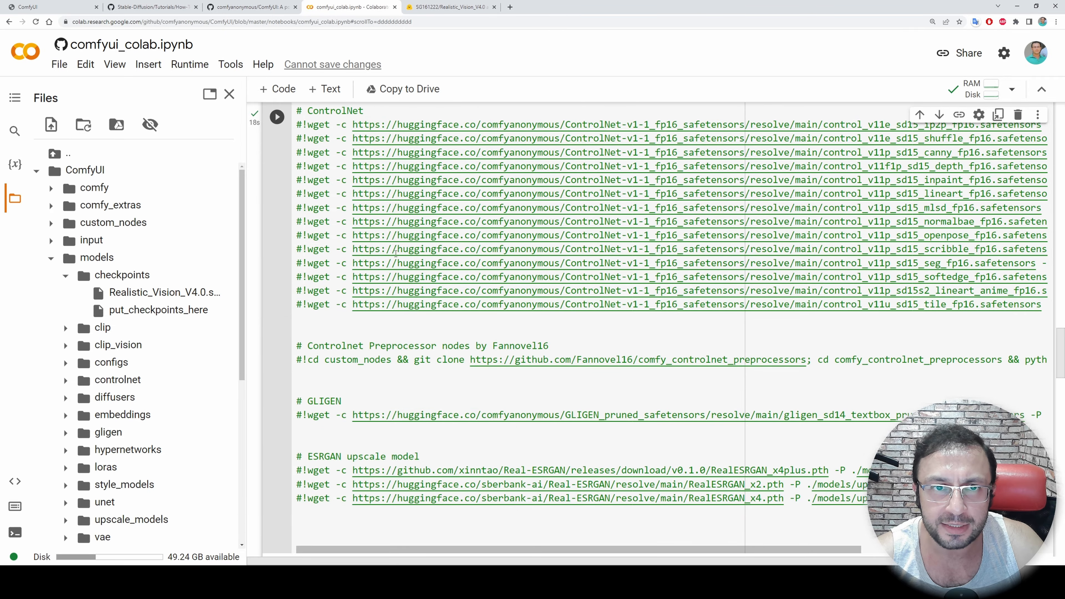
scroll(458, 321, down, 1)
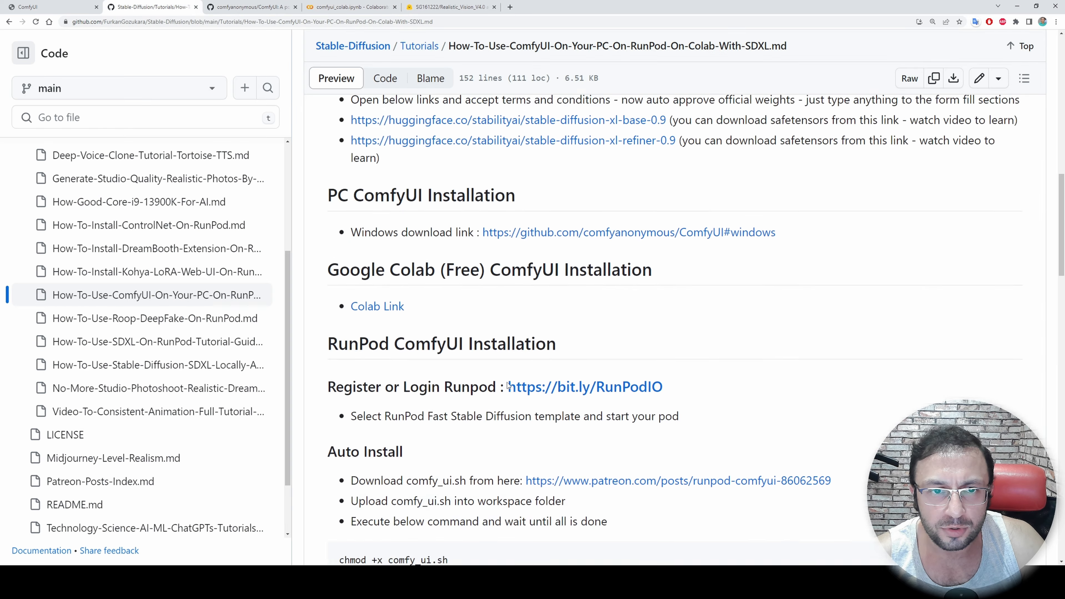
scroll(520, 377, up, 6)
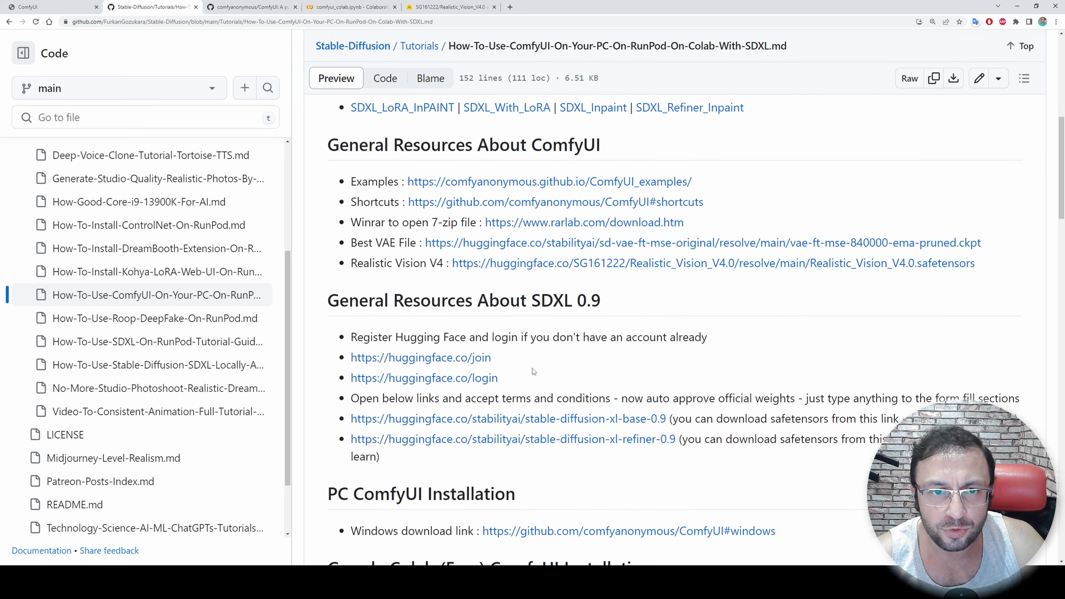
Open the SDXL base and refiner 0.9 pages from the GitHub tutorial and copy the download link of sd_xl_base_0.9.safetensors
middle_click(578, 420)
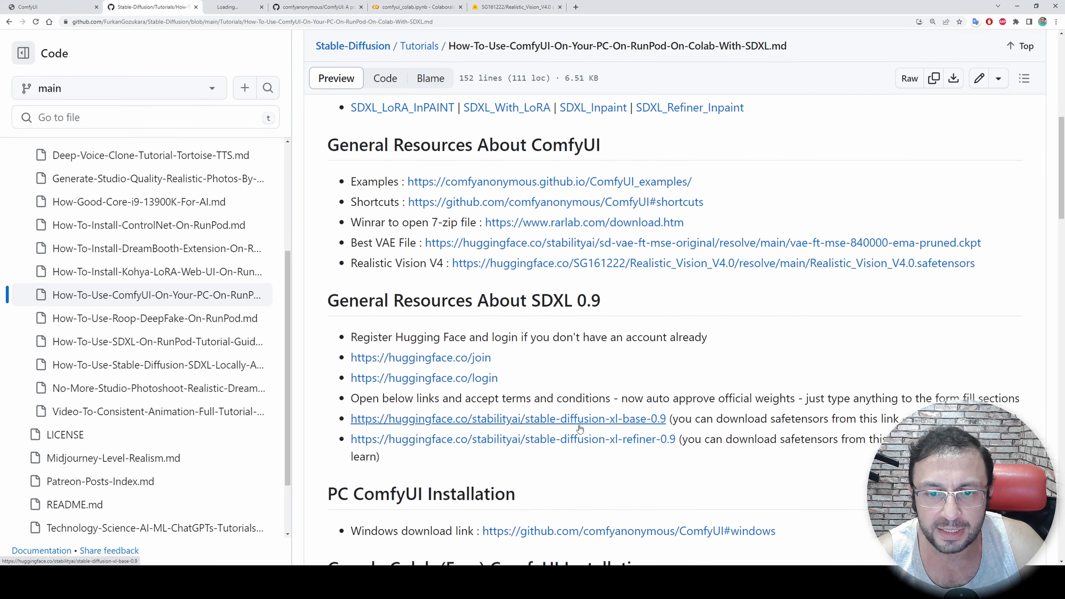
middle_click(610, 439)
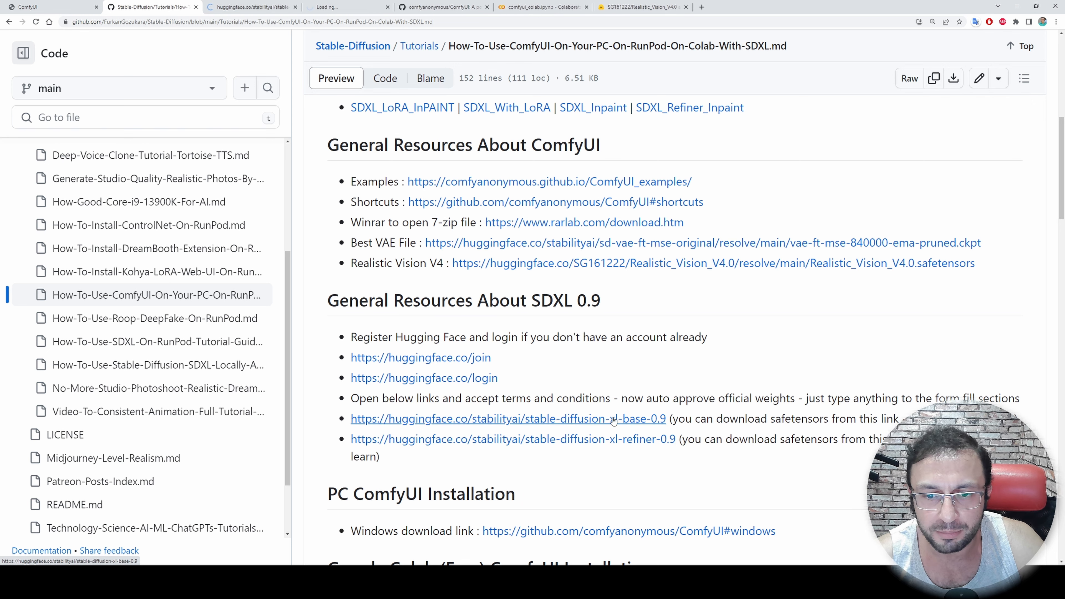
click(235, 7)
click(230, 185)
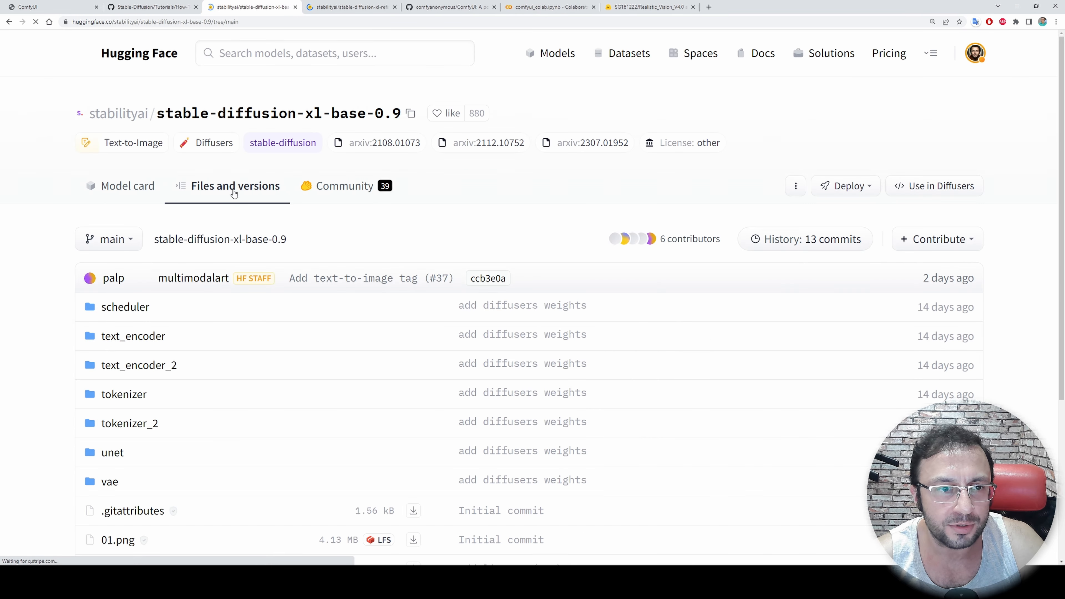
scroll(359, 351, down, 5)
right_click(414, 481)
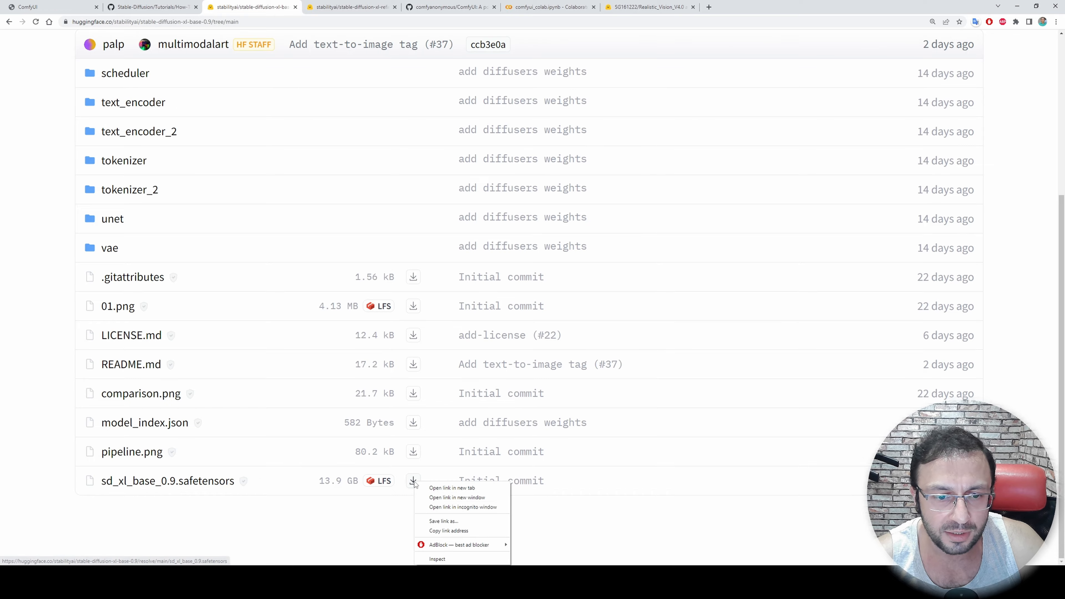
click(448, 530)
Replace the Realistic Vision URL in the notebook's Checkpoints cell with the sd_xl_base_0.9.safetensors link
click(549, 7)
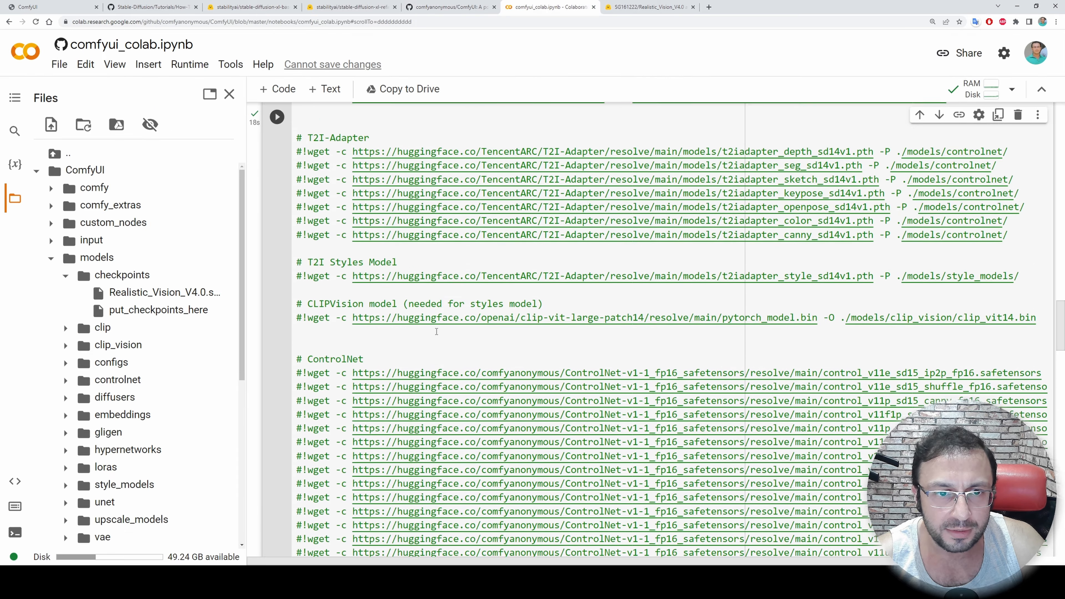
scroll(459, 354, up, 10)
scroll(458, 354, up, 2)
scroll(530, 335, down, 2)
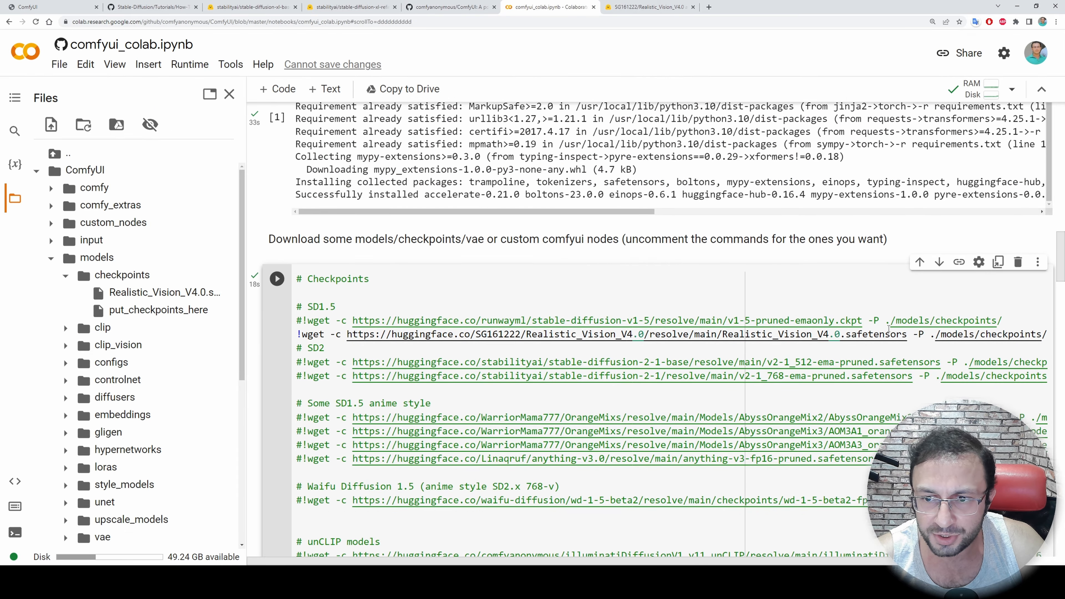
drag(908, 335, 347, 334)
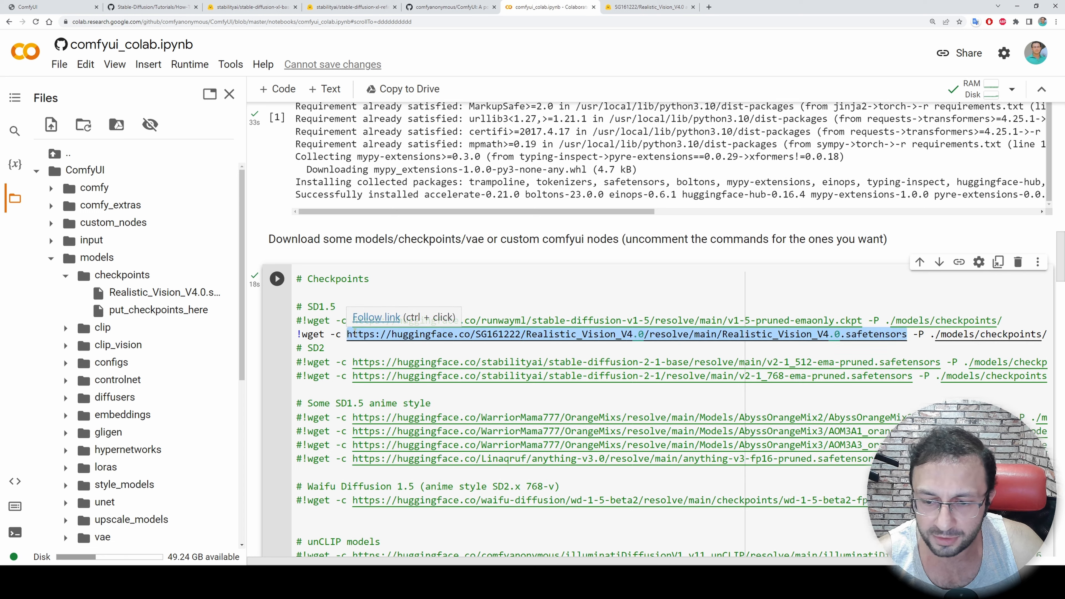
key(BackSpace)
key(ctrl+v)
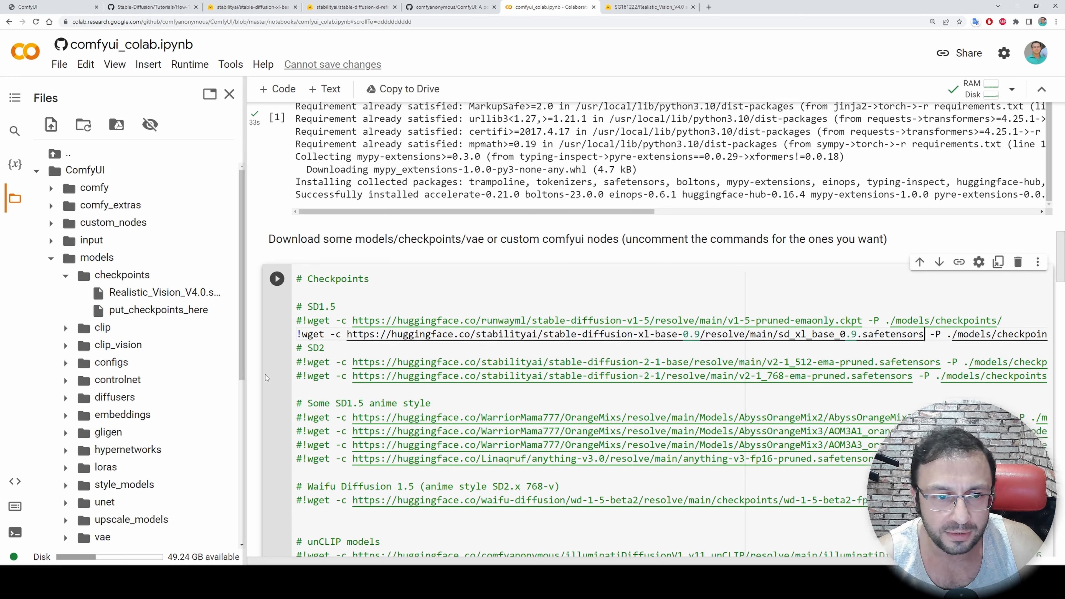
Duplicate the sd_xl_base_0.9.safetensors download line above the SD2 comment
triple_click(293, 335)
key(ctrl+c)
click(297, 348)
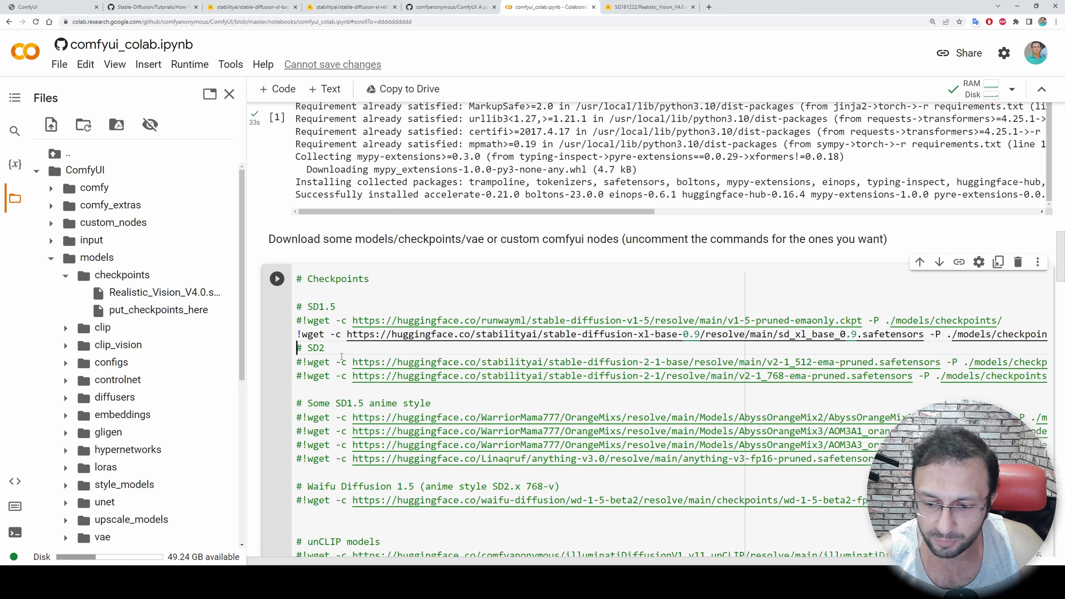
key(ctrl+v)
key(Return)
Open the stable-diffusion-xl-refiner-0.9 files from the GitHub tutorial and copy the download link of sd_xl_refiner_0.9.safetensors
click(140, 3)
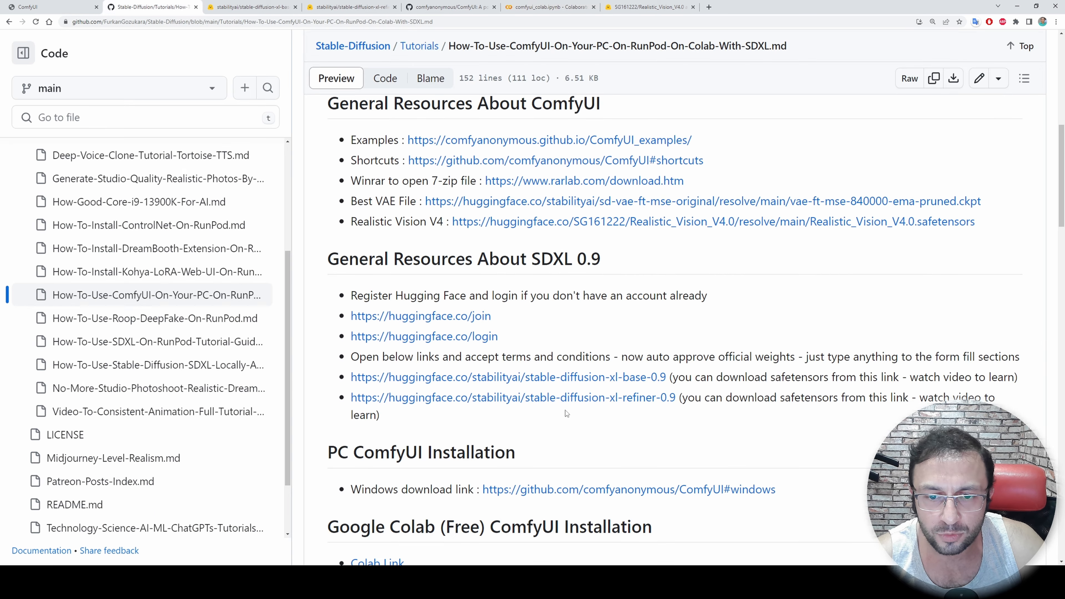
middle_click(545, 397)
click(267, 5)
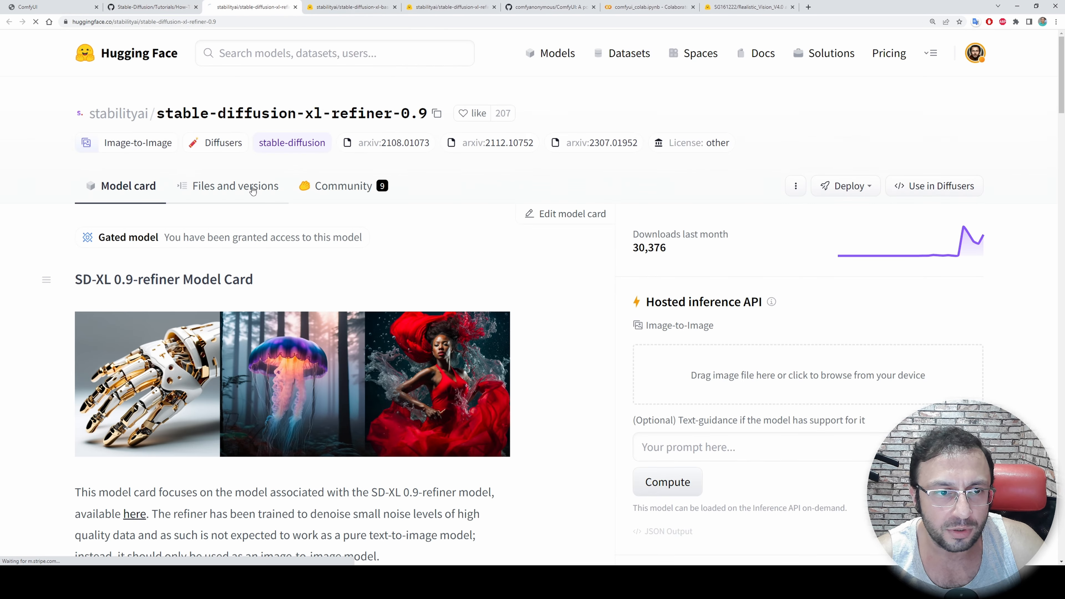
click(252, 190)
scroll(331, 268, down, 4)
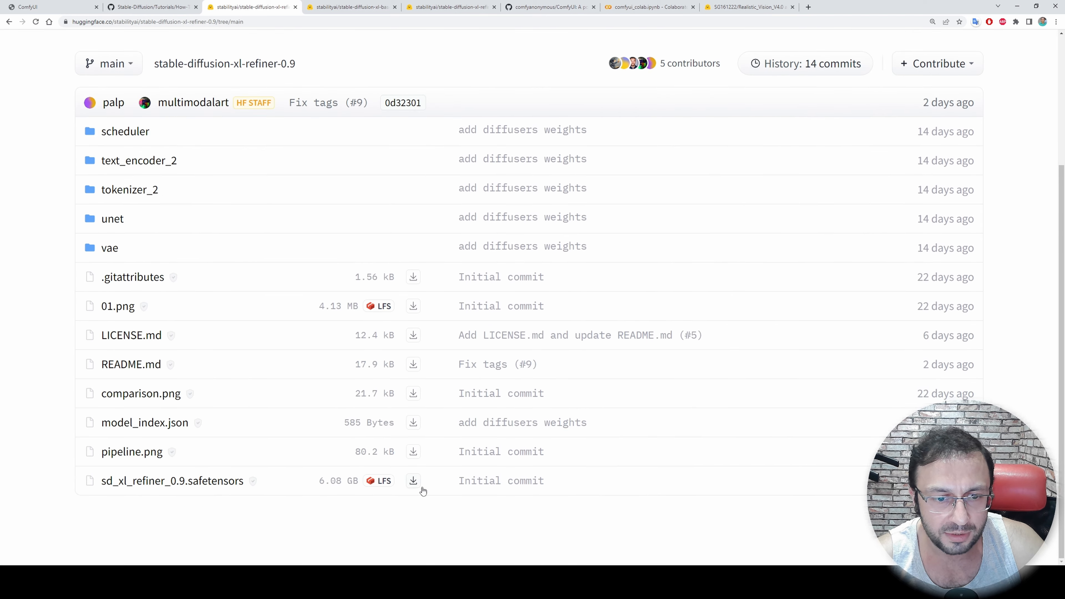
right_click(413, 482)
click(446, 448)
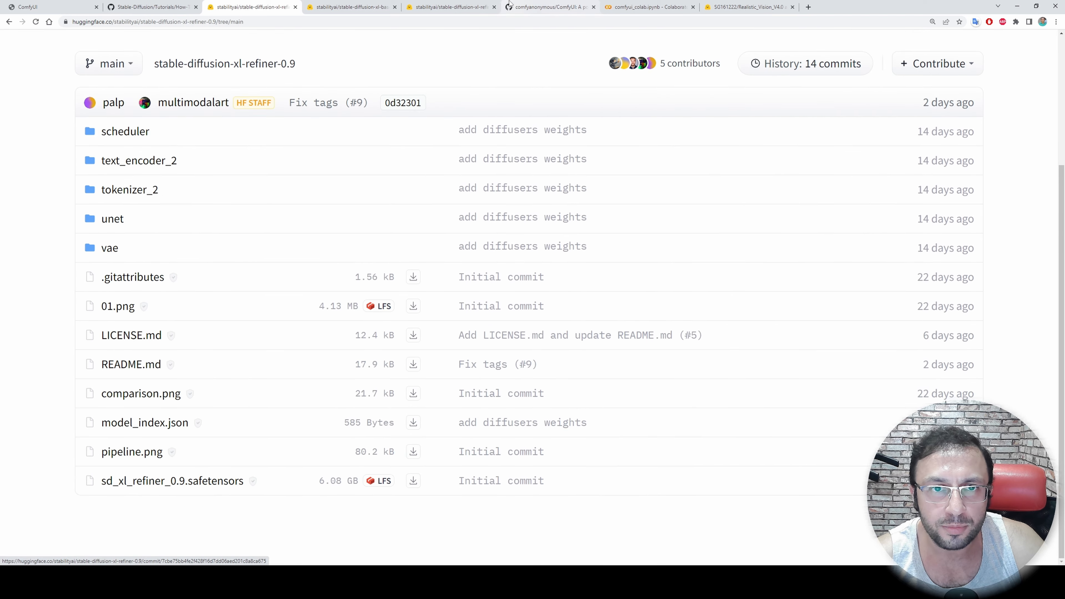
Replace the URL in the duplicated Checkpoints line of the Colab notebook with the copied sd_xl_refiner_0.9.safetensors link
click(549, 7)
click(648, 7)
drag(925, 307, 346, 308)
key(ctrl+v)
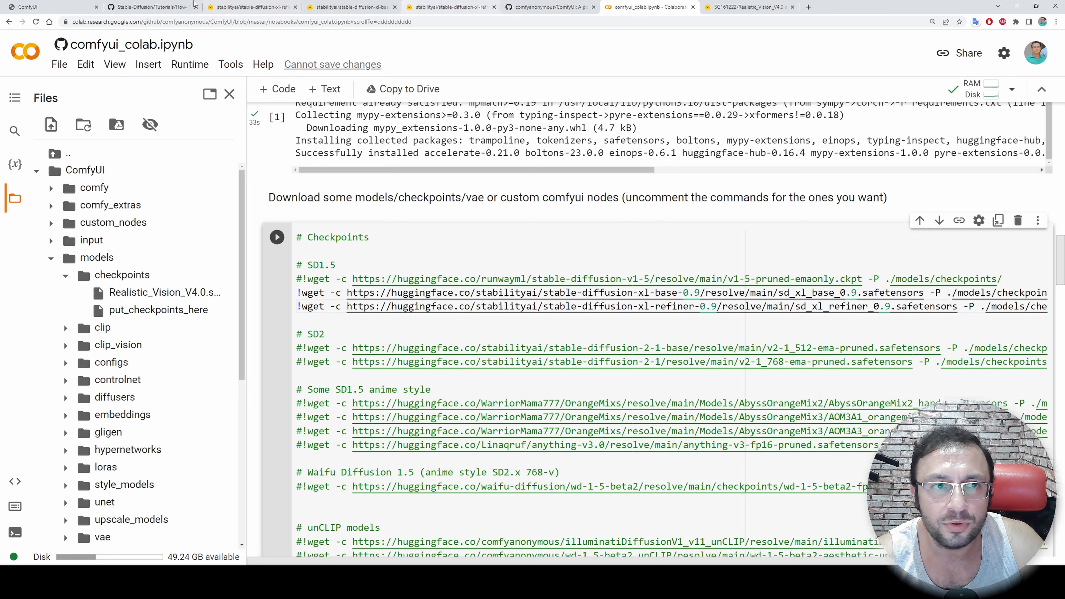
Open the Access Tokens page in the Hugging Face account settings
click(130, 5)
scroll(597, 285, down, 2)
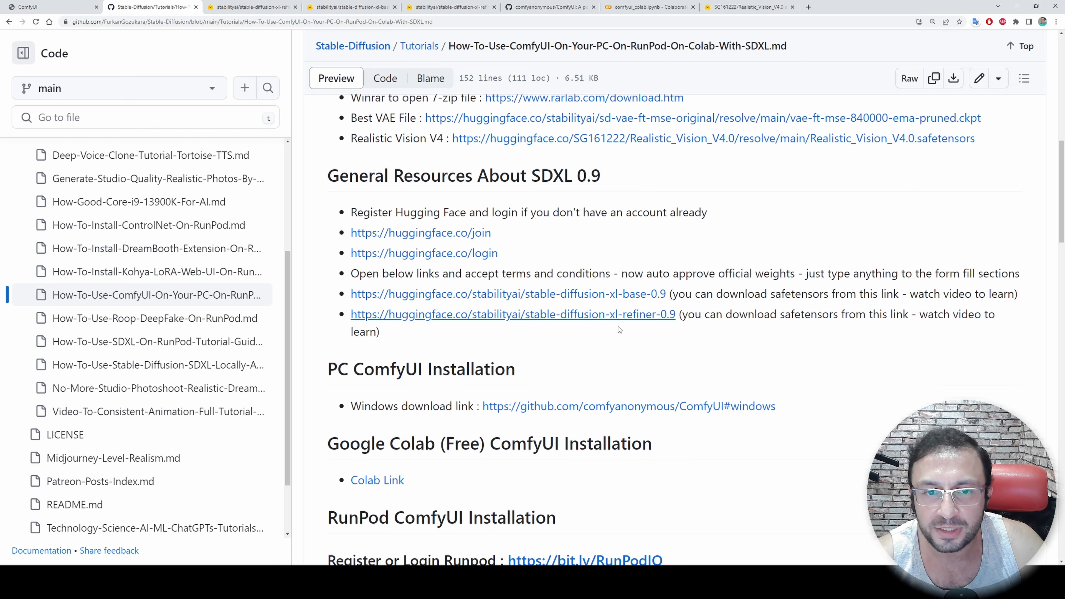
scroll(618, 326, down, 4)
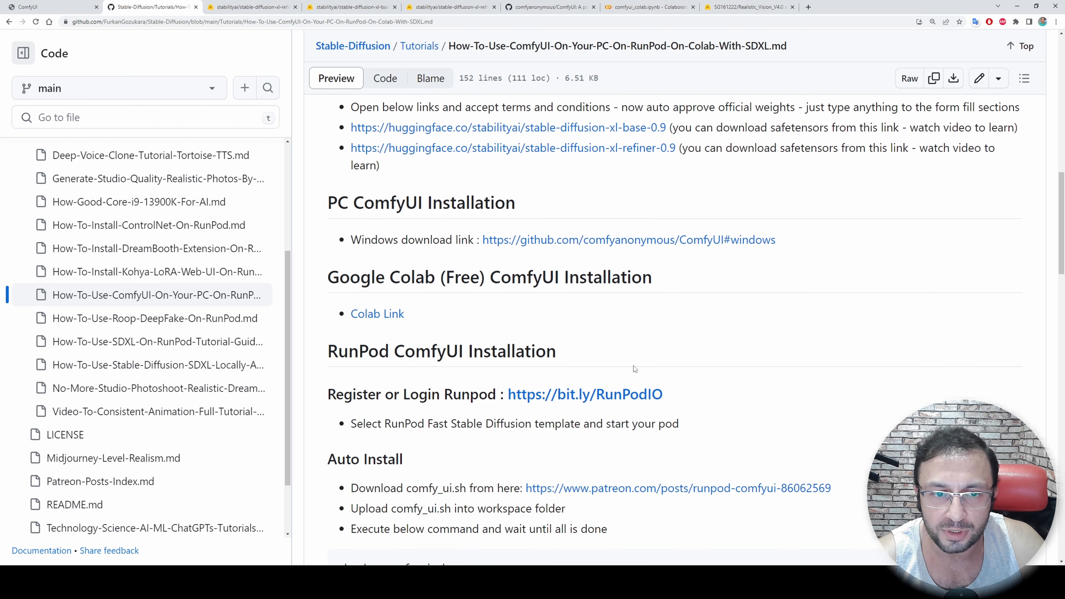
click(252, 7)
scroll(613, 231, up, 4)
click(974, 52)
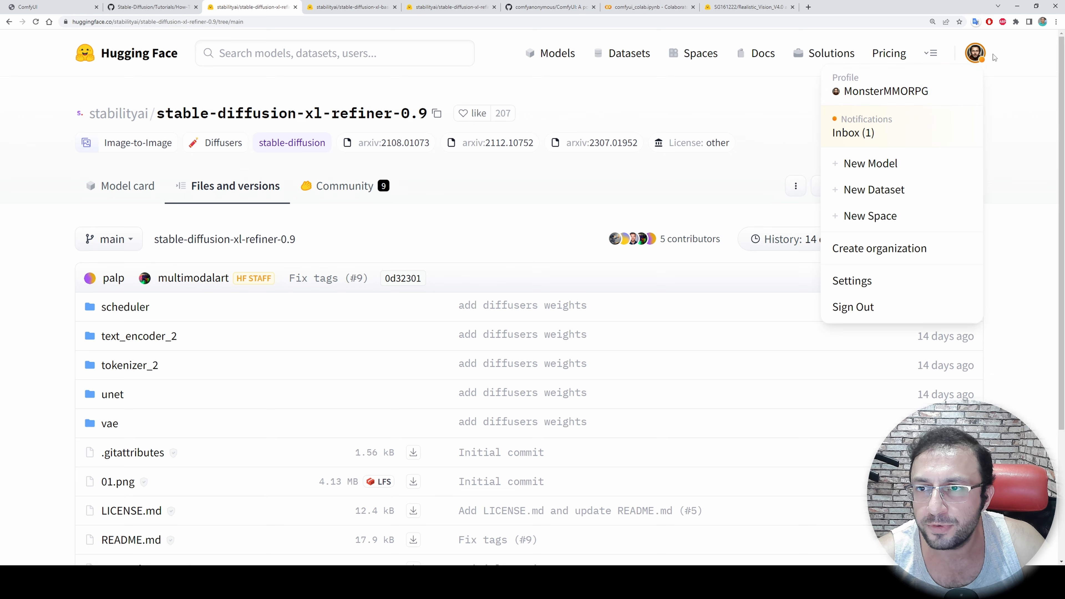
click(855, 281)
scroll(252, 274, down, 1)
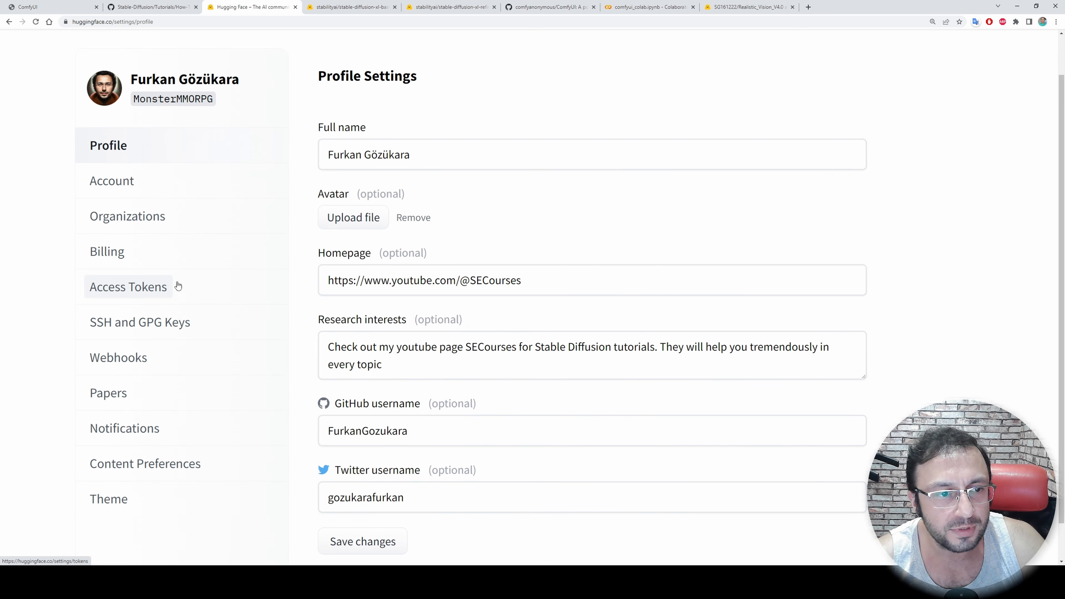
click(132, 294)
Generate a new Hugging Face access token named test with the read role and copy it
scroll(437, 416, down, 1)
click(341, 395)
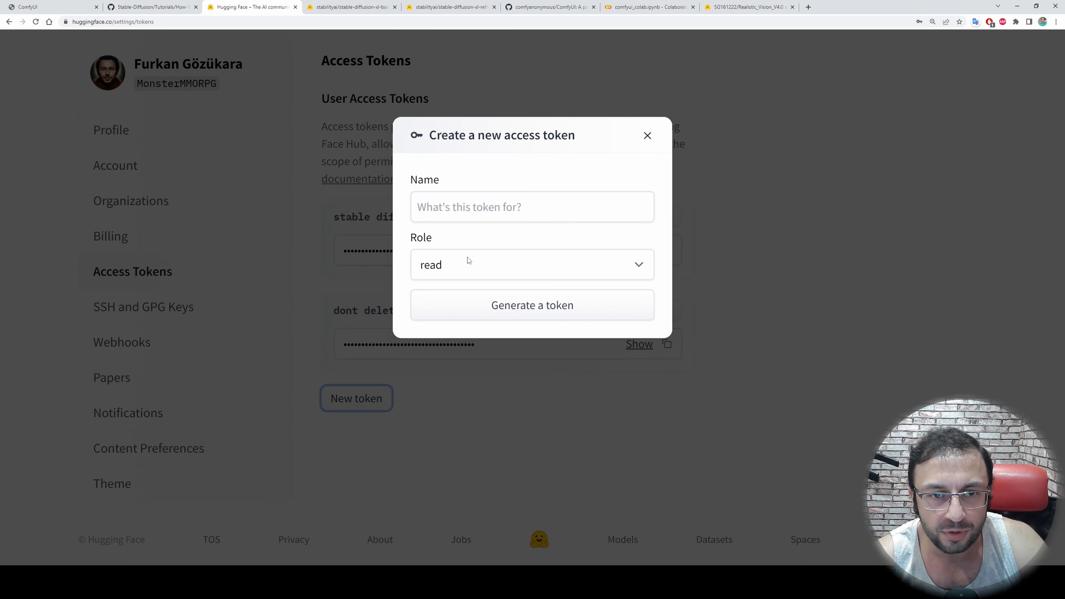
click(474, 208)
text(test)
click(485, 309)
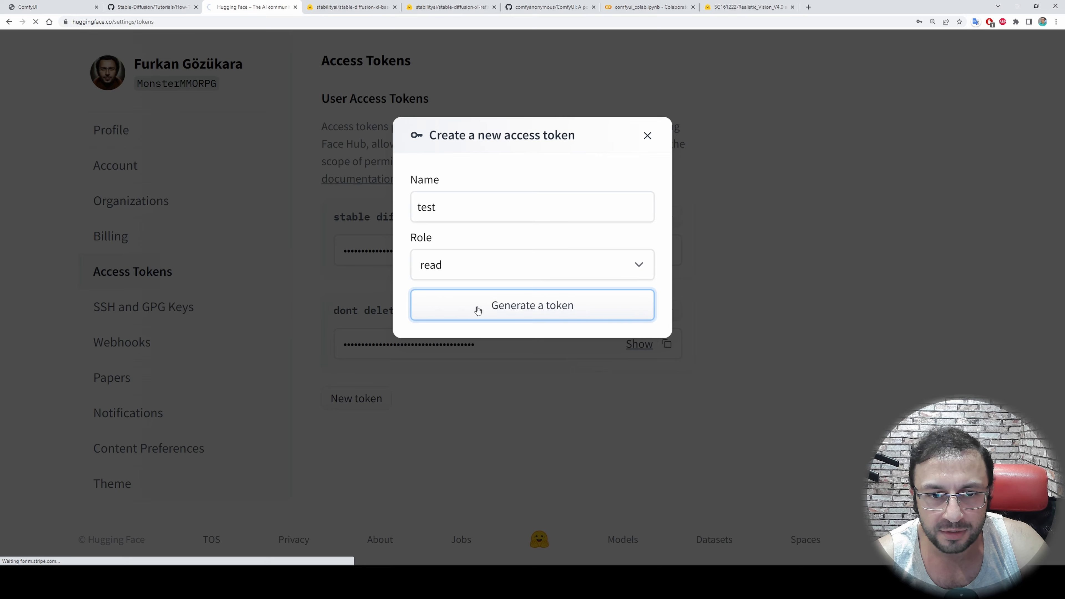
scroll(512, 445, down, 3)
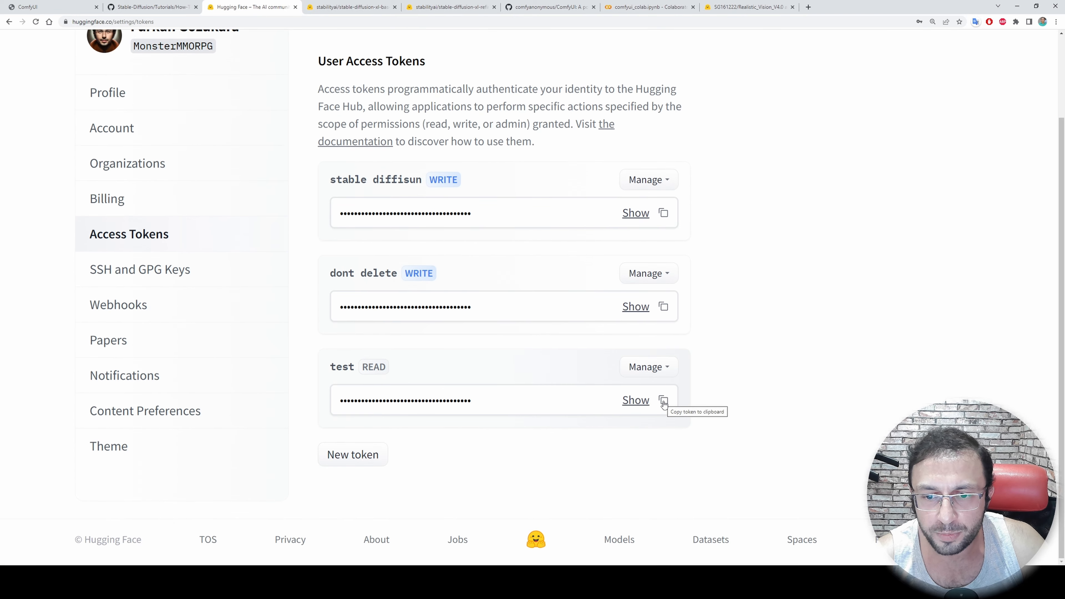
click(663, 401)
scroll(692, 419, up, 3)
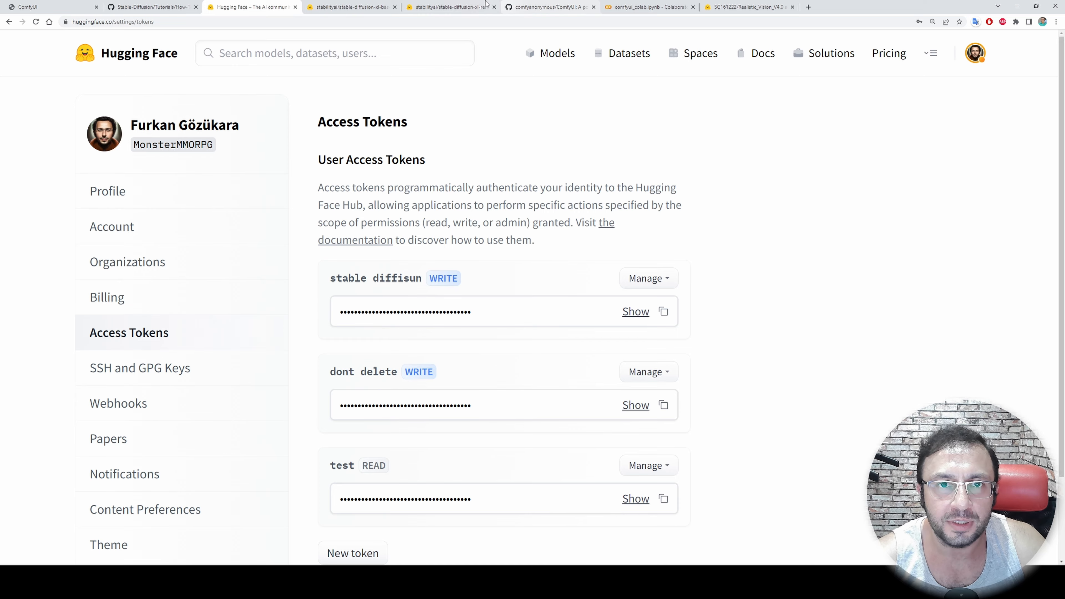
Copy the sd_xl_base_0.9 wget command with the USERNAME:TOKEN placeholders from the GitHub tutorial
click(153, 7)
scroll(534, 245, down, 1)
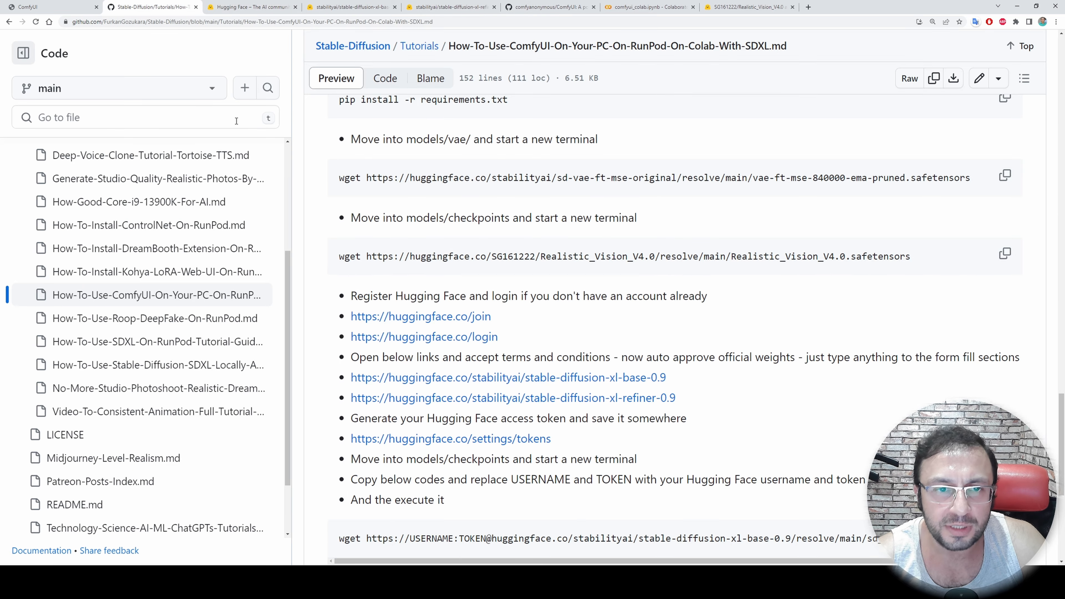
scroll(562, 283, up, 2)
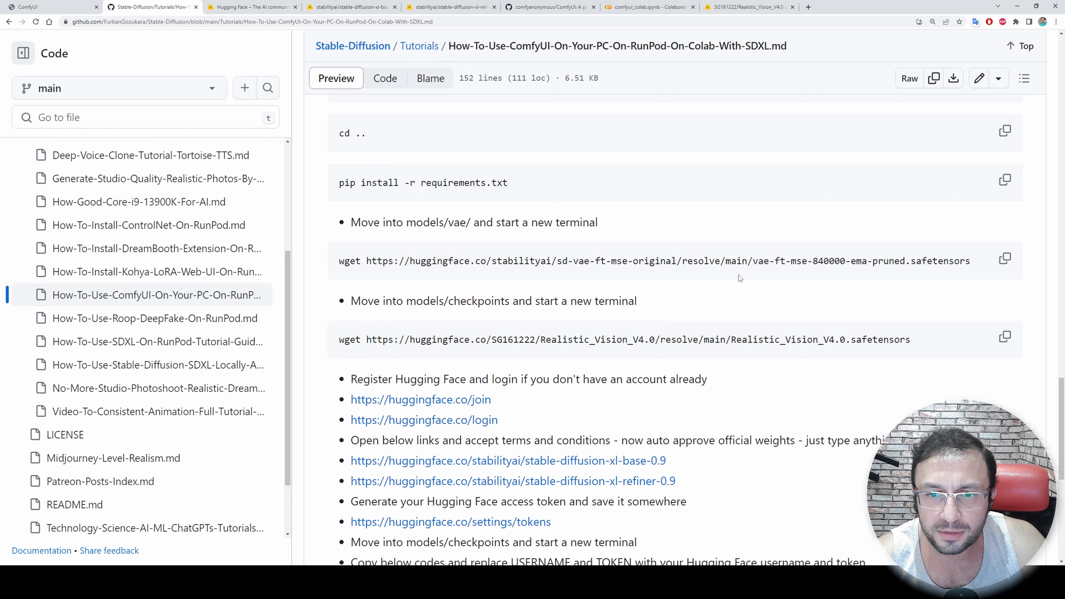
scroll(738, 275, down, 10)
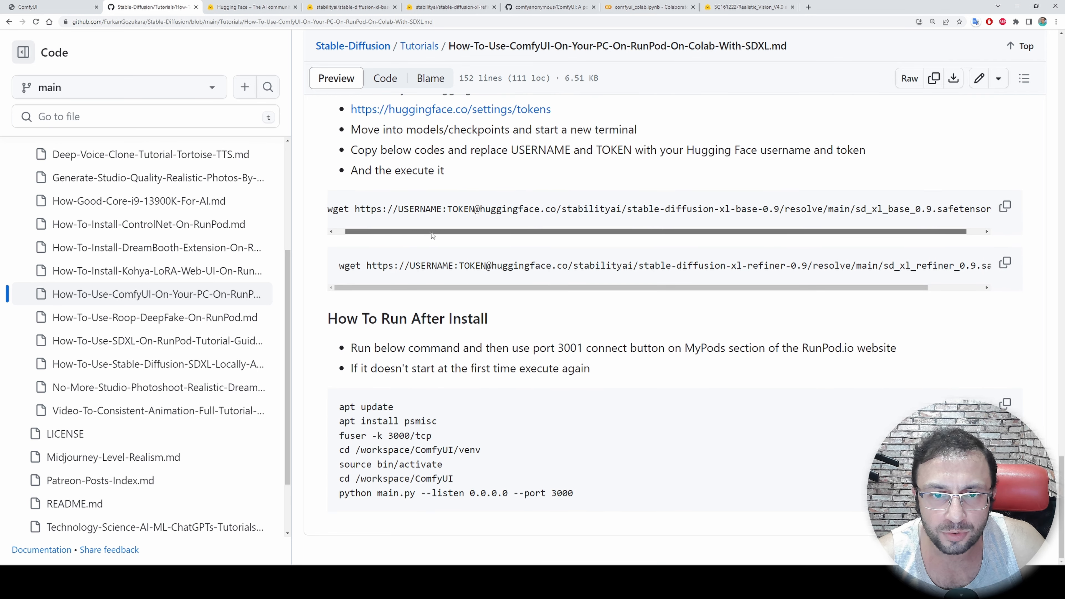
drag(431, 231, 550, 244)
drag(480, 244, 423, 223)
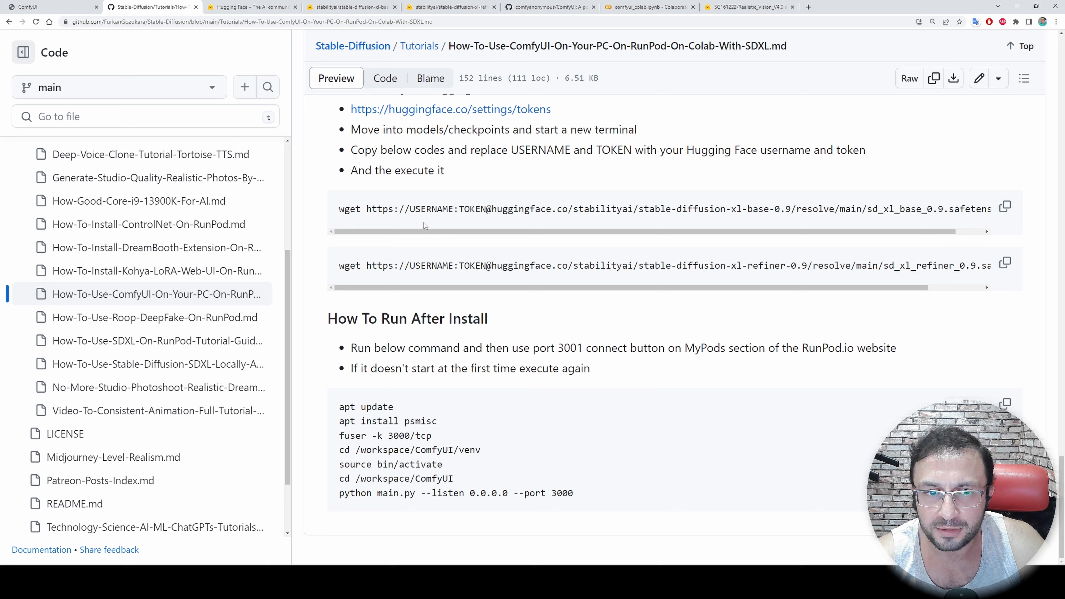
click(1005, 205)
Replace the SDXL base URL in the Colab Checkpoints cell with the copied command and substitute the Hugging Face username for USERNAME
click(637, 7)
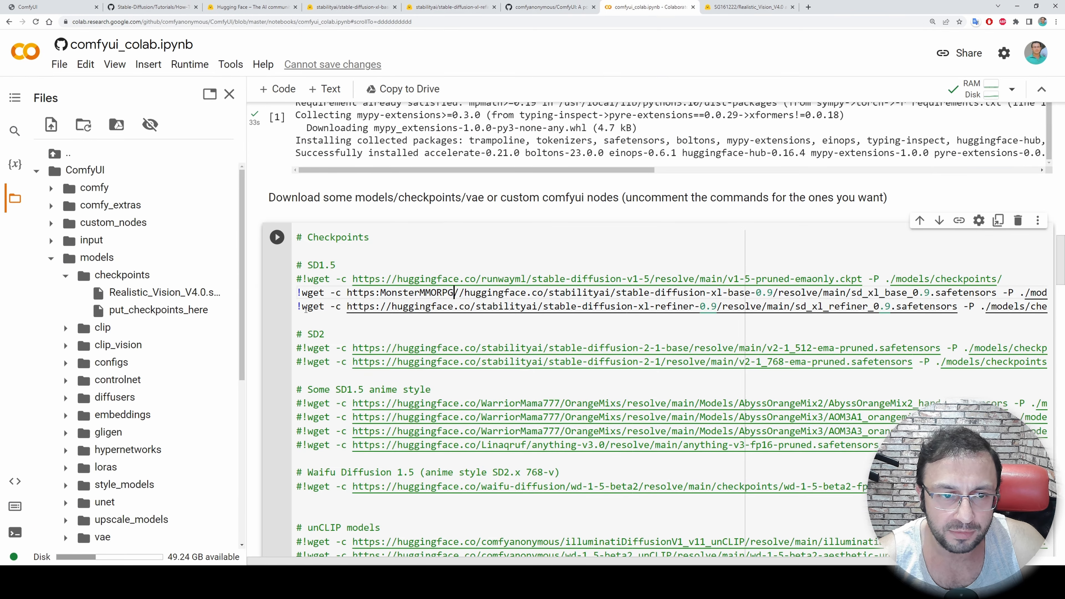
drag(348, 292, 997, 292)
key(ctrl+v)
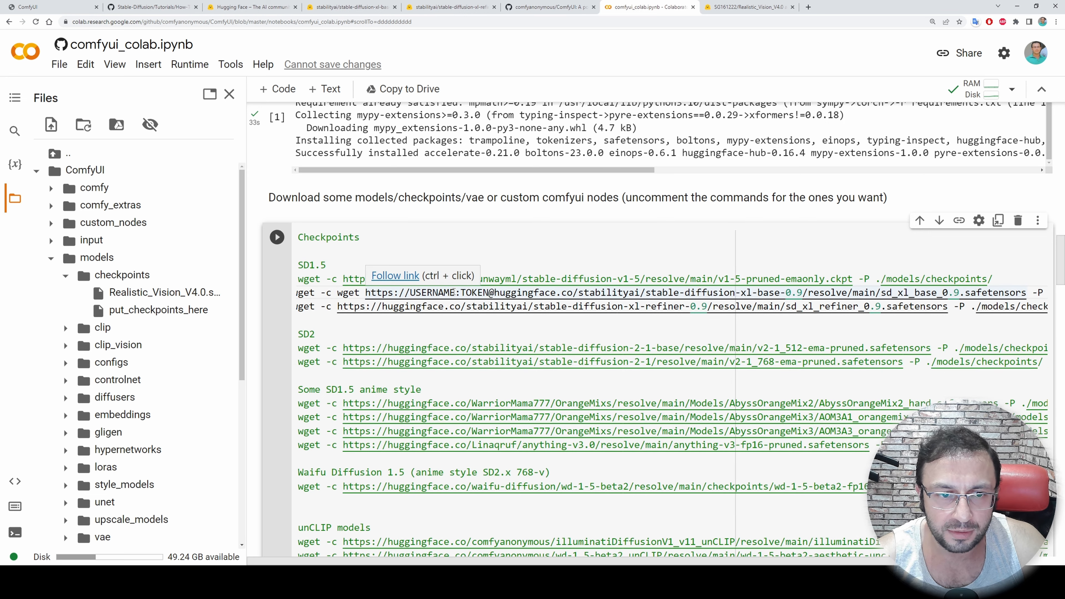
drag(454, 292, 411, 292)
text(MonsteM)
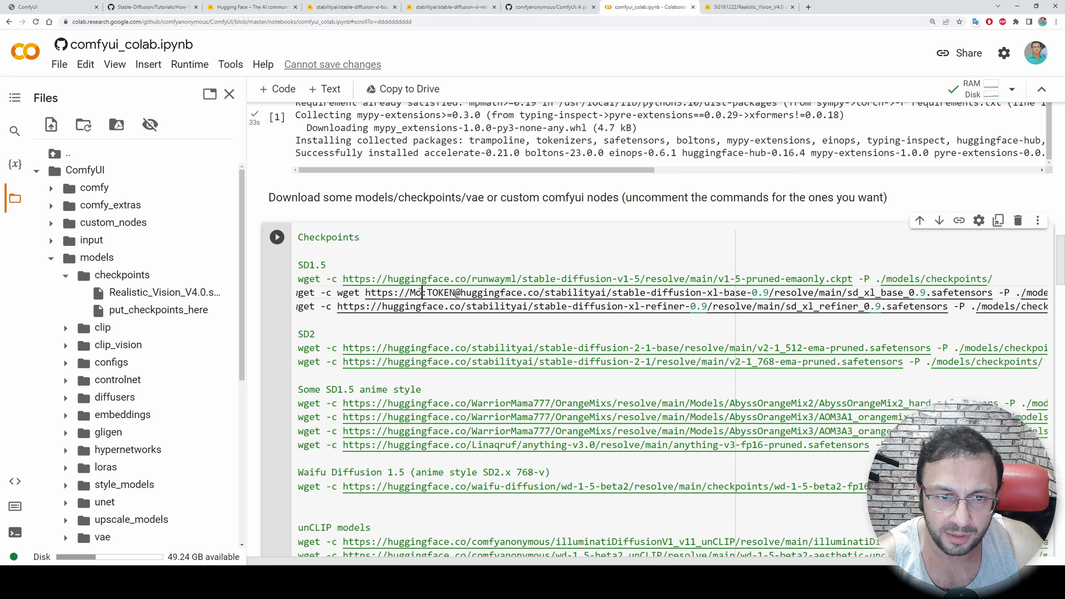
text(MMORPG)
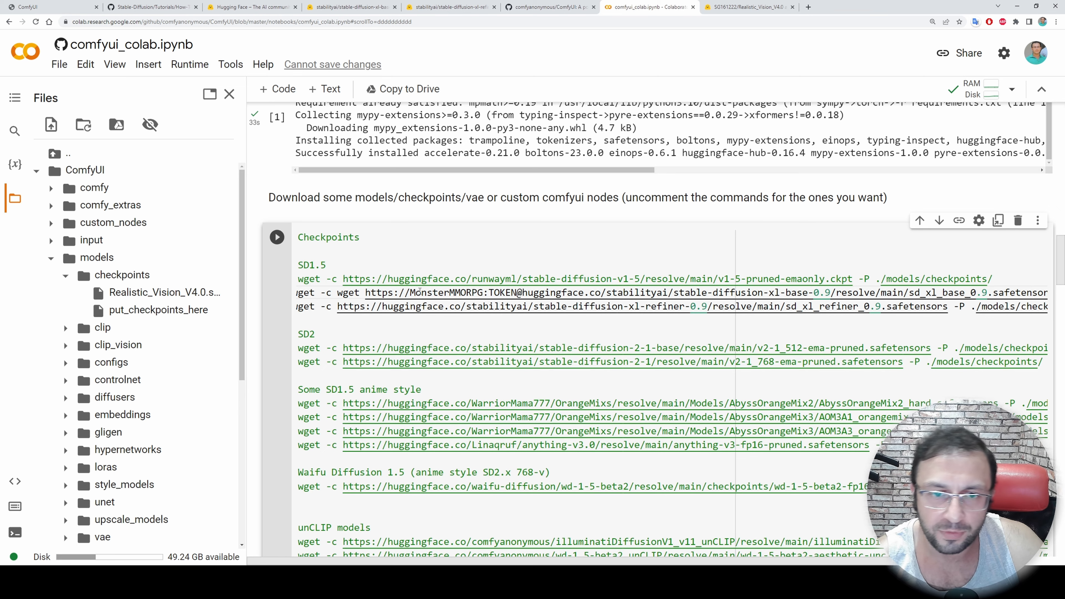
Copy the test access token from Hugging Face and paste it over the TOKEN placeholder in the notebook's SDXL base URL
click(471, 4)
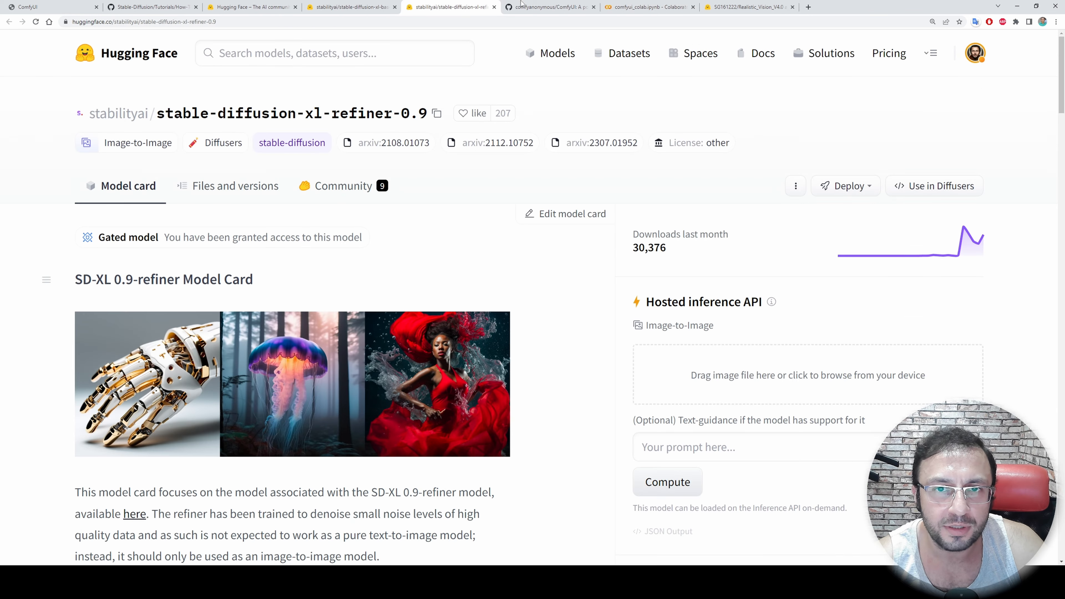
click(652, 4)
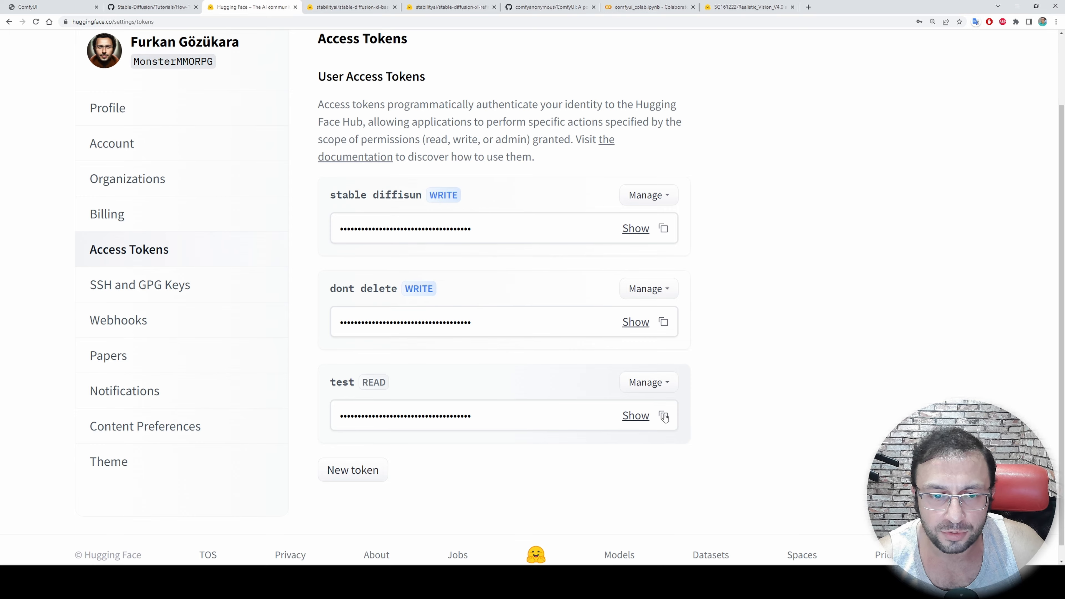
click(664, 416)
click(534, 4)
click(618, 4)
drag(517, 293, 489, 293)
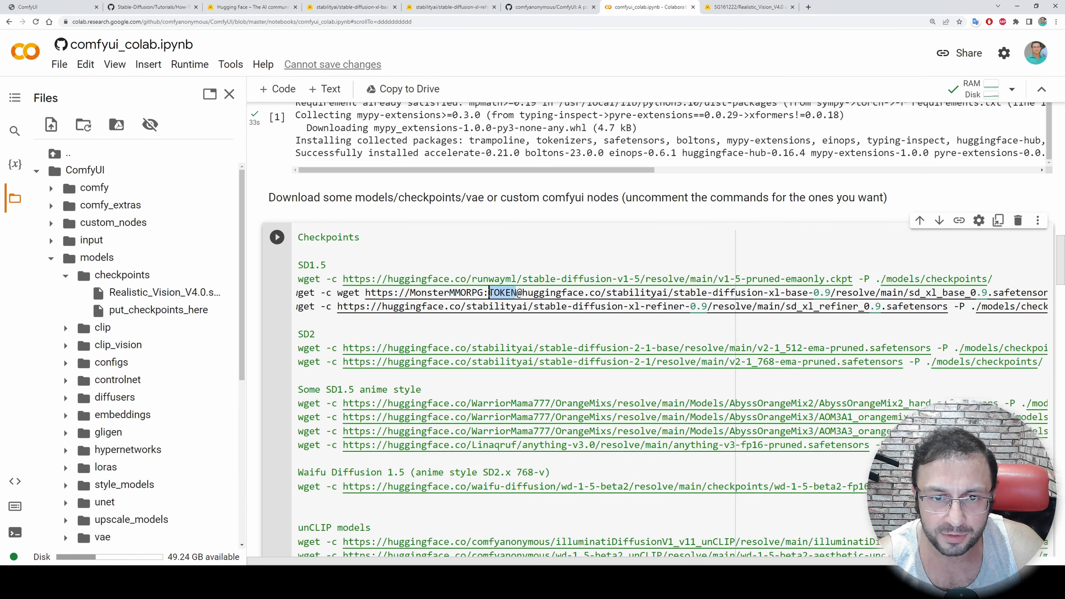
key(ctrl+v)
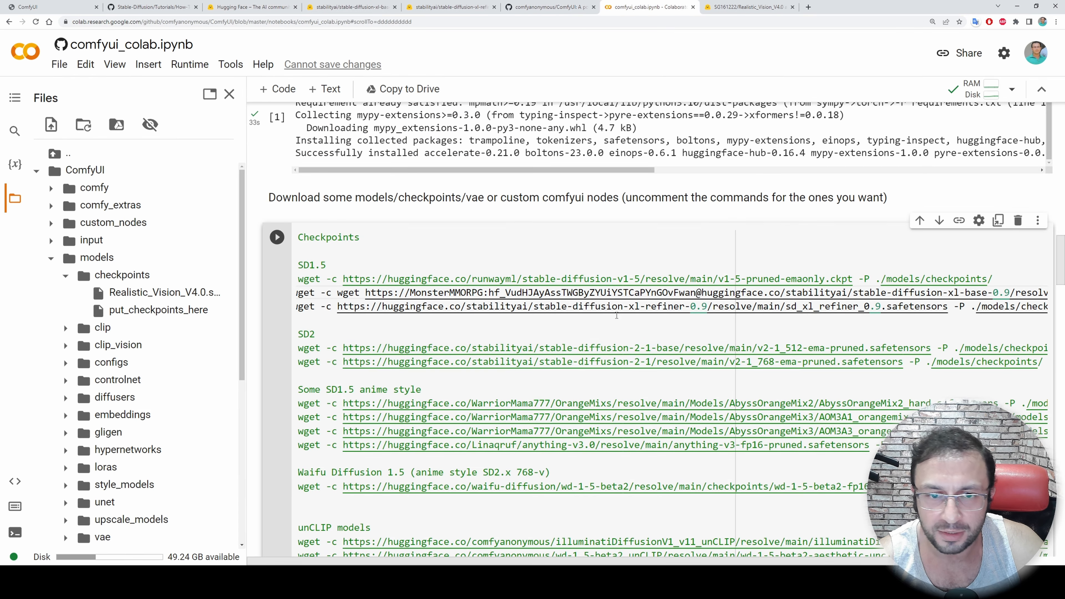
drag(417, 293, 704, 293)
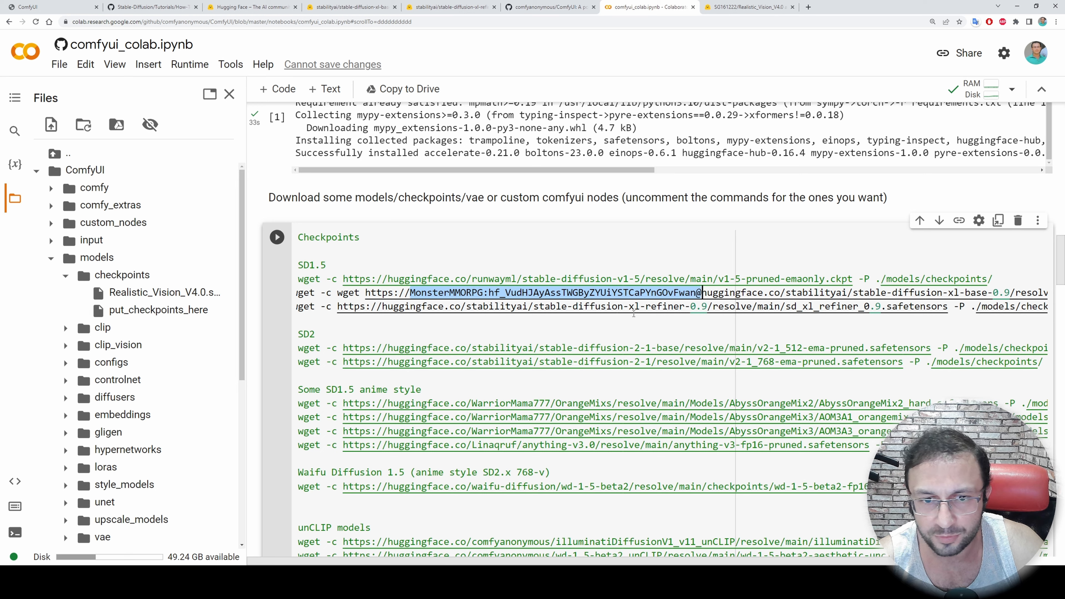
click(380, 306)
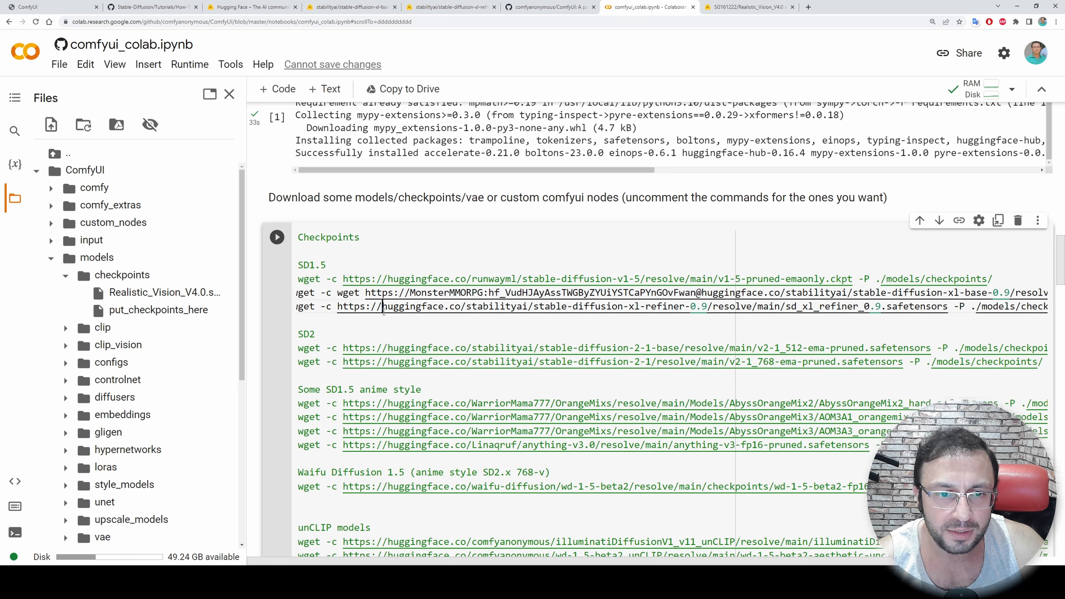
key(ctrl+v)
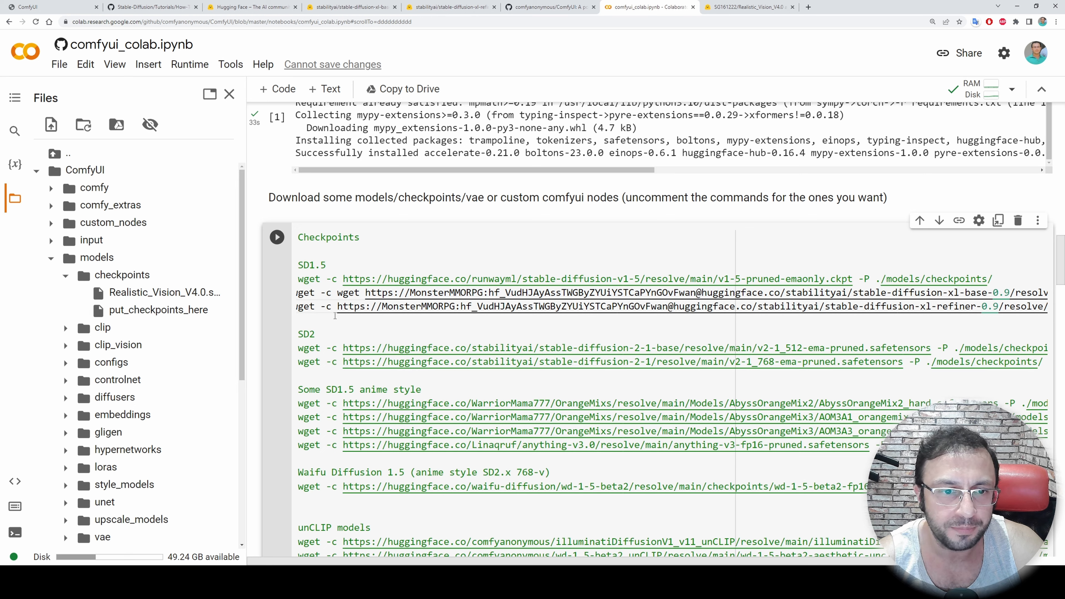
Remove the duplicate wget from the SDXL base download line
double_click(343, 292)
key(Delete)
key(Delete)
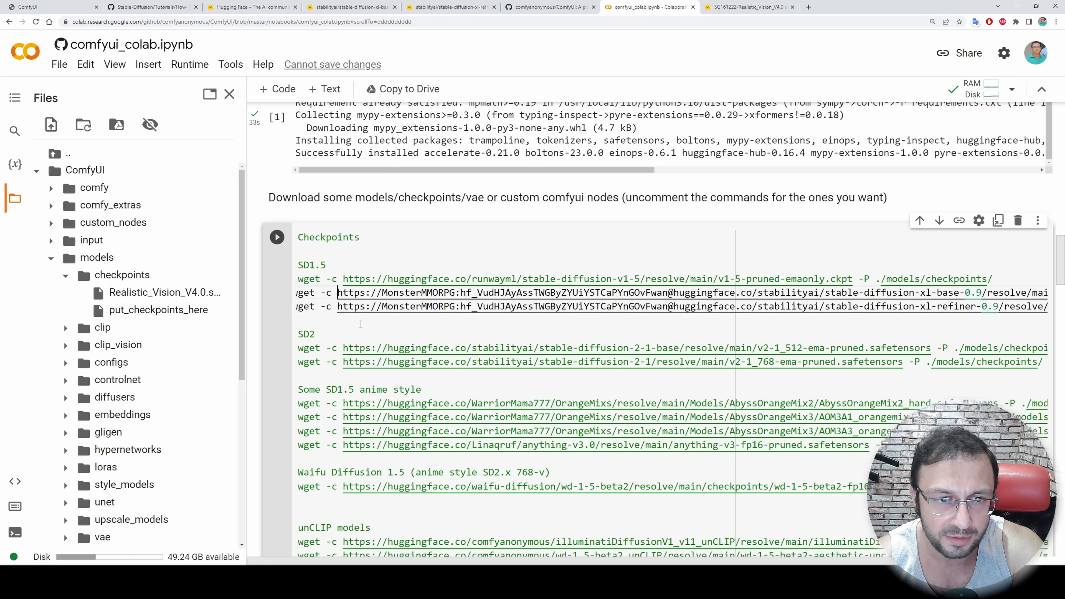
key(ctrl+minus)
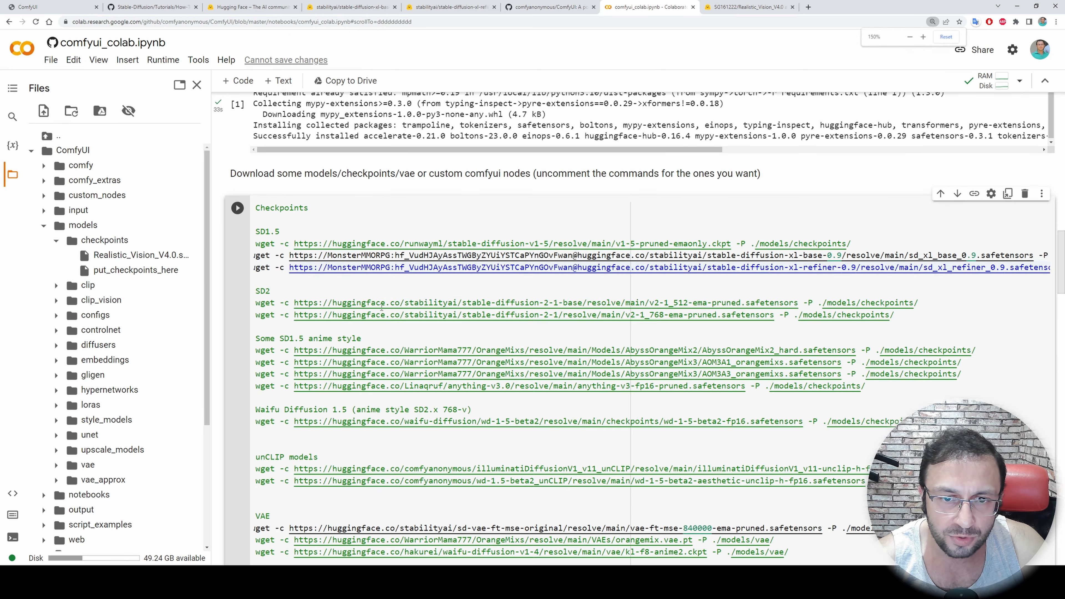
key(ctrl+plus)
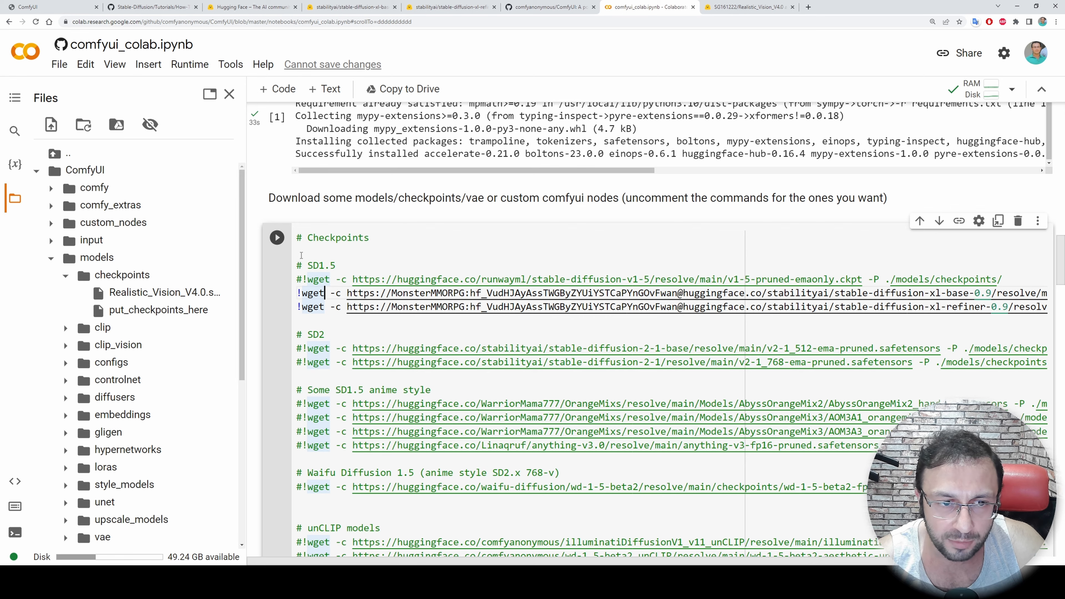
Run the Checkpoints cell to download the SDXL base and refiner models, and refresh the file list
click(277, 237)
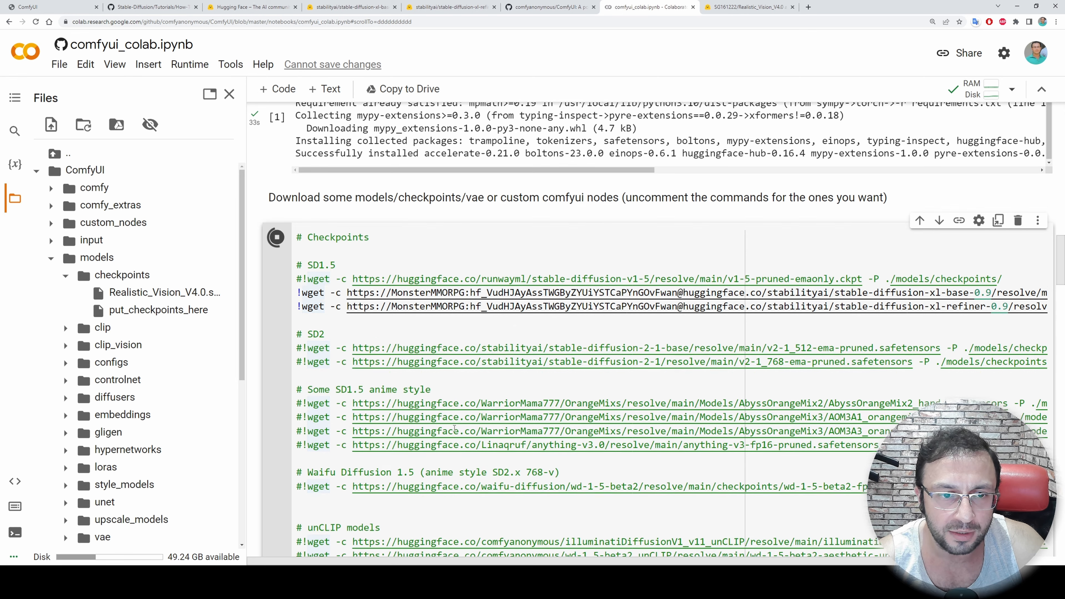
scroll(454, 428, down, 20)
scroll(454, 453, down, 4)
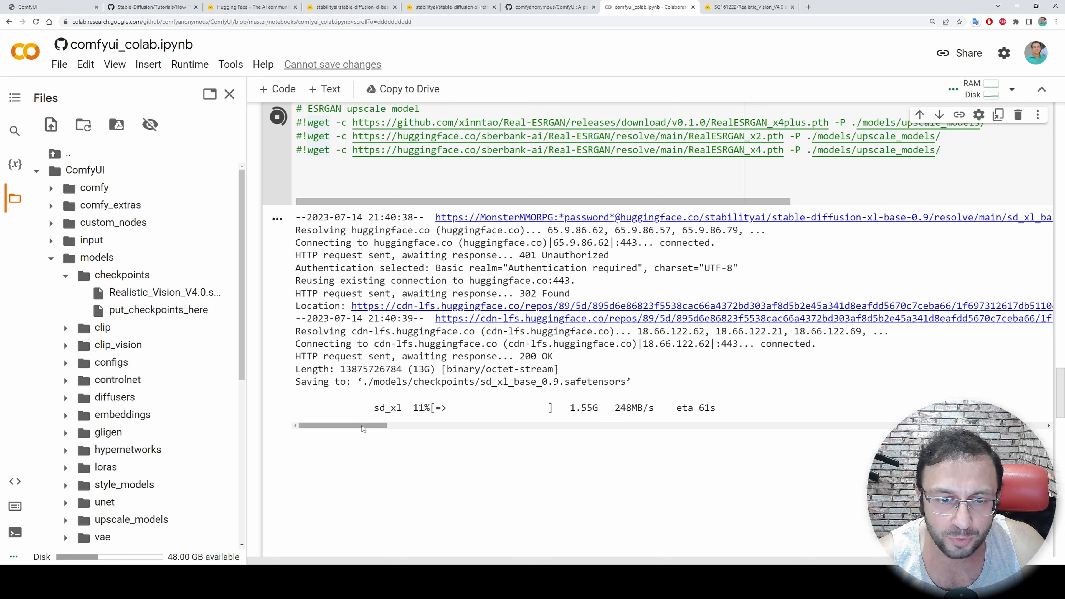
click(86, 127)
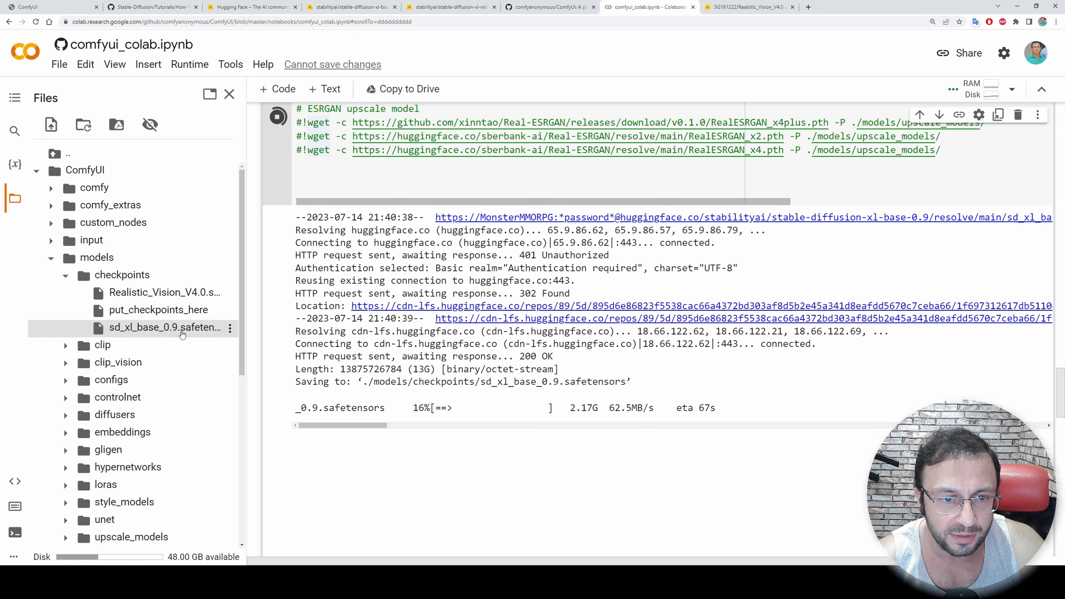
Run the "Run ComfyUI with localtunnel (Recommended Way)" cell once the model downloads finish
scroll(280, 114, up, 1)
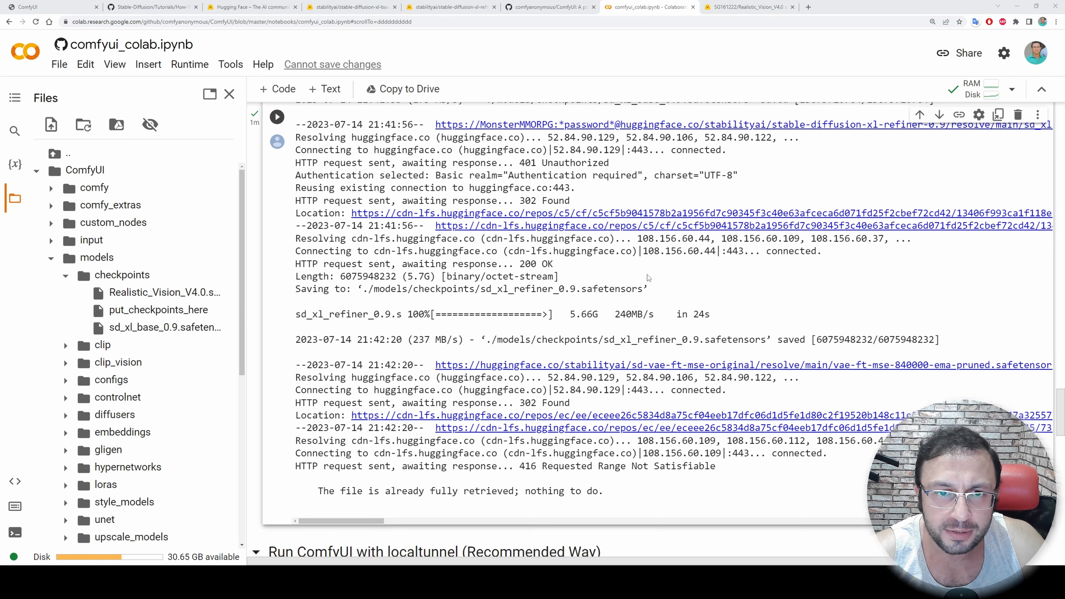
scroll(647, 277, down, 2)
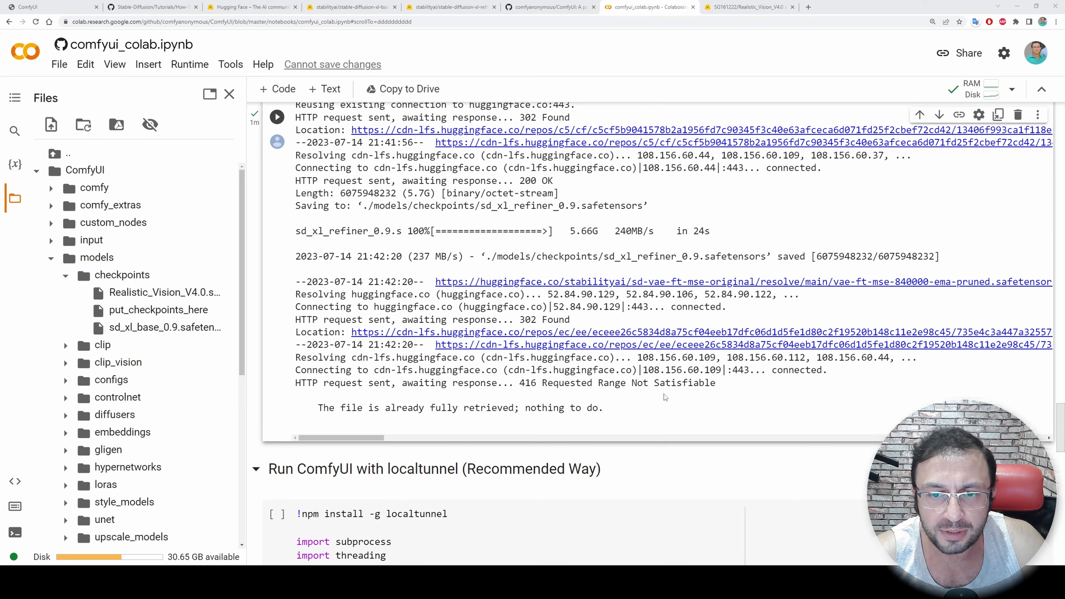
scroll(645, 406, down, 3)
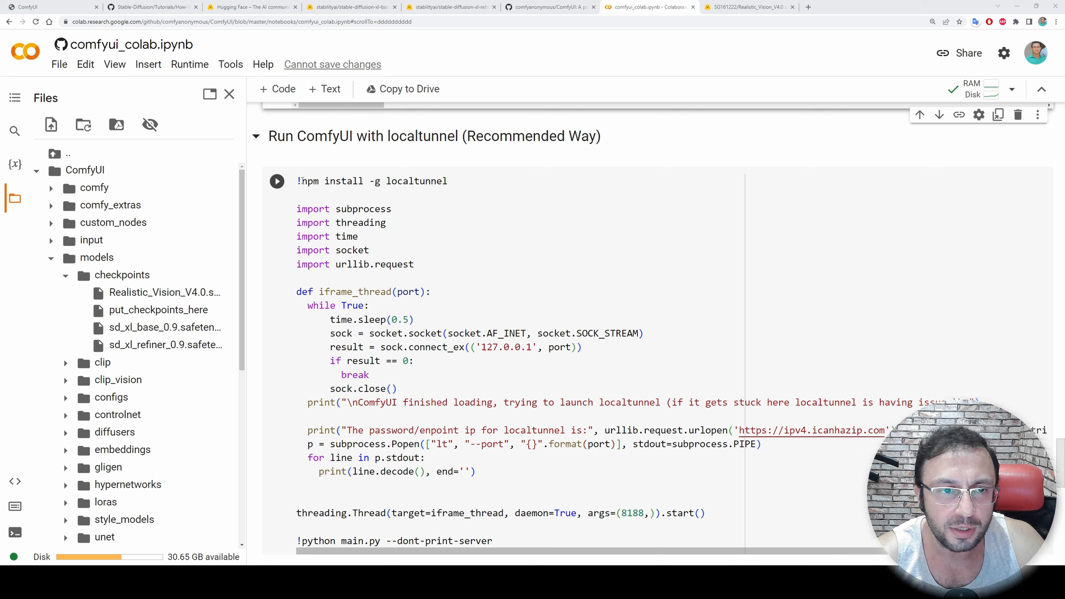
click(276, 181)
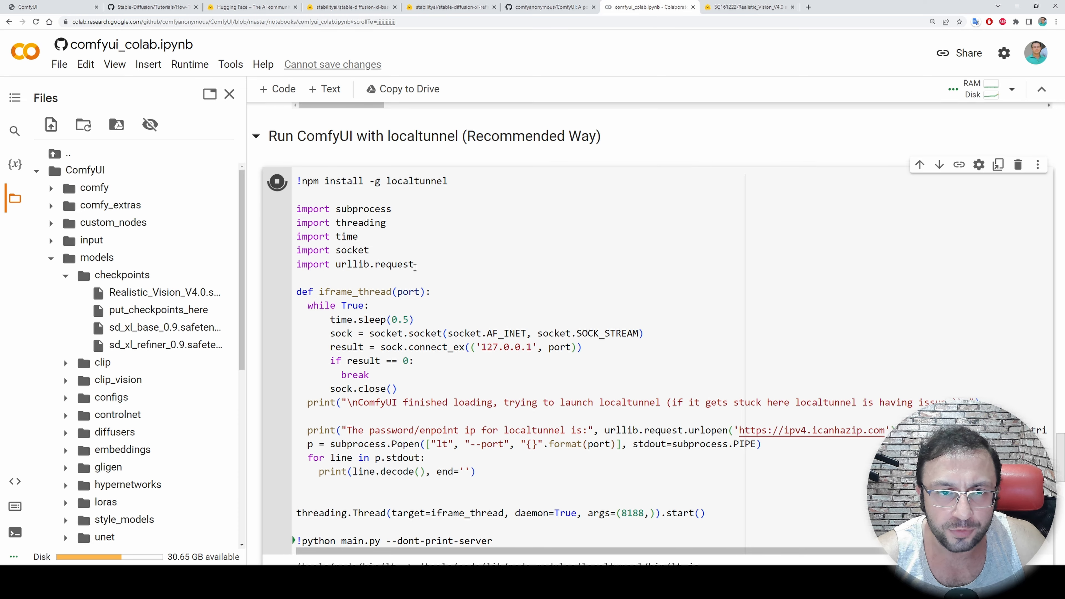
scroll(438, 237, down, 1)
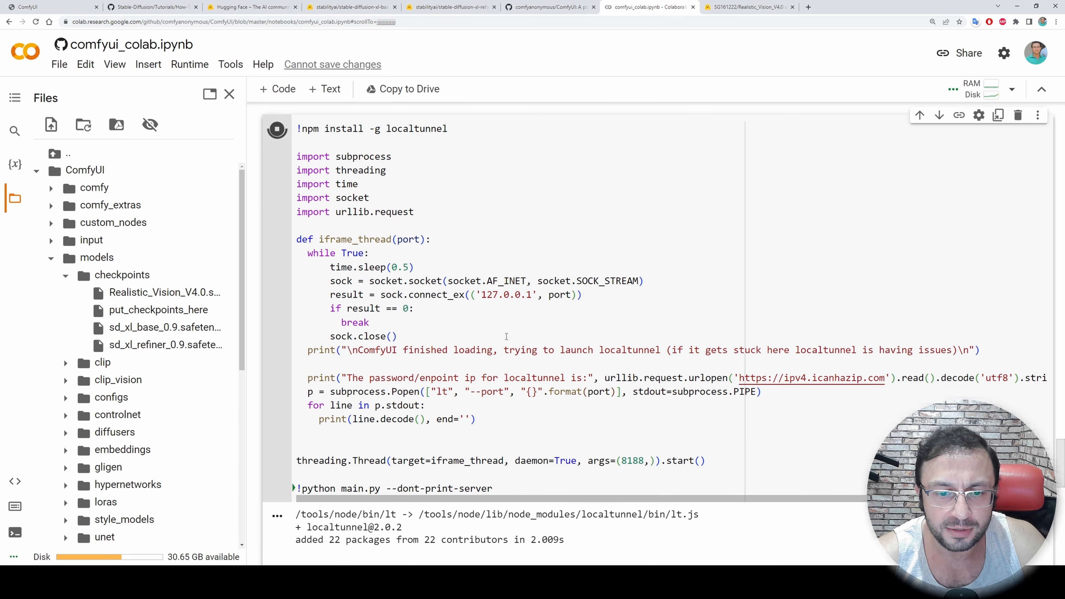
Follow the localtunnel cell's launch output and show the runtime's RAM and disk usage
scroll(498, 438, down, 1)
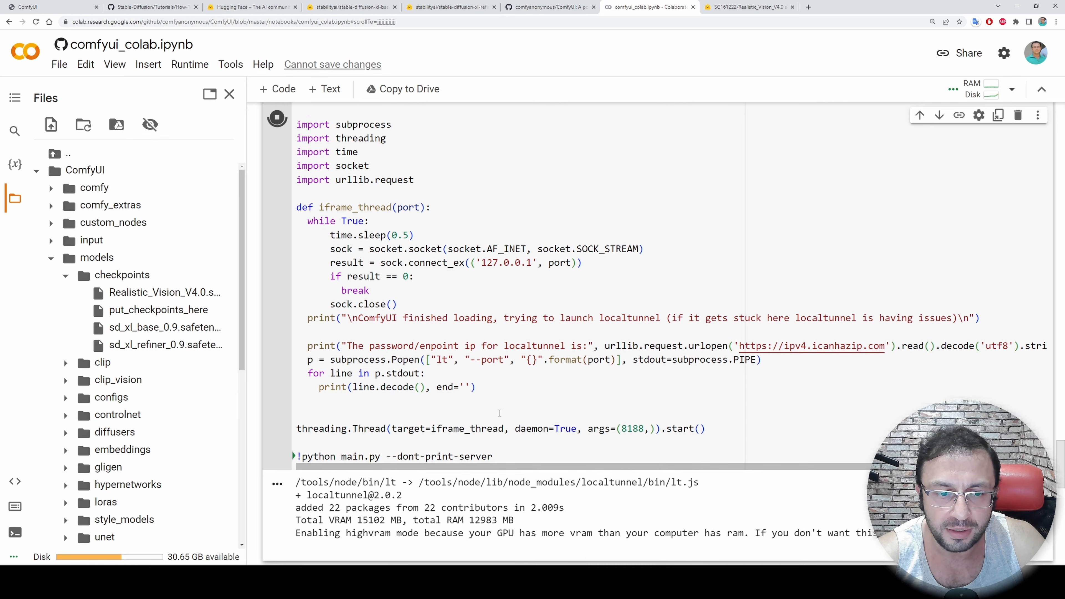
scroll(314, 410, down, 3)
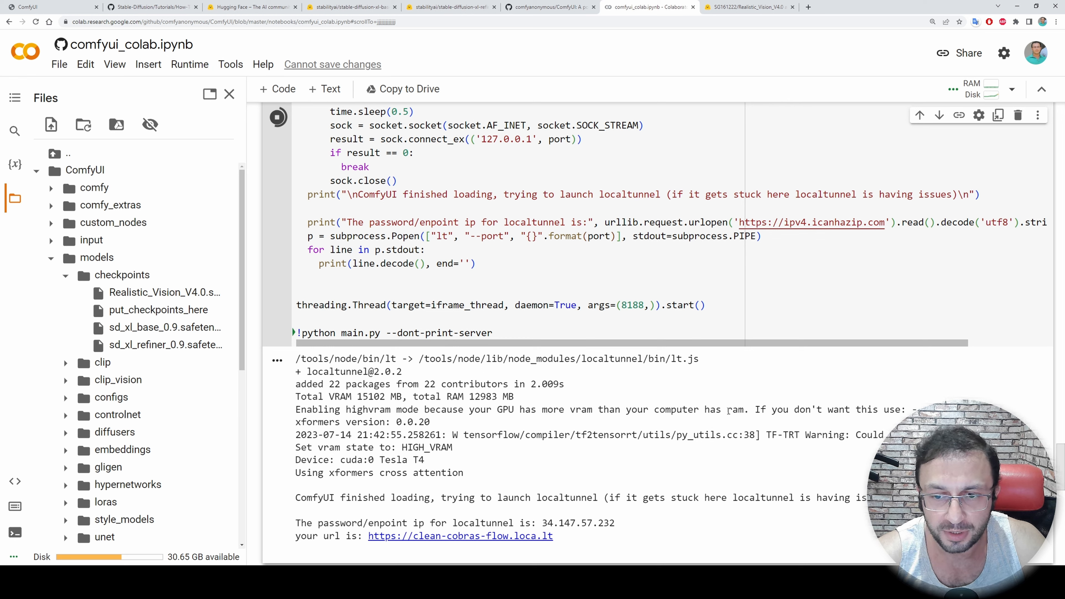
click(978, 89)
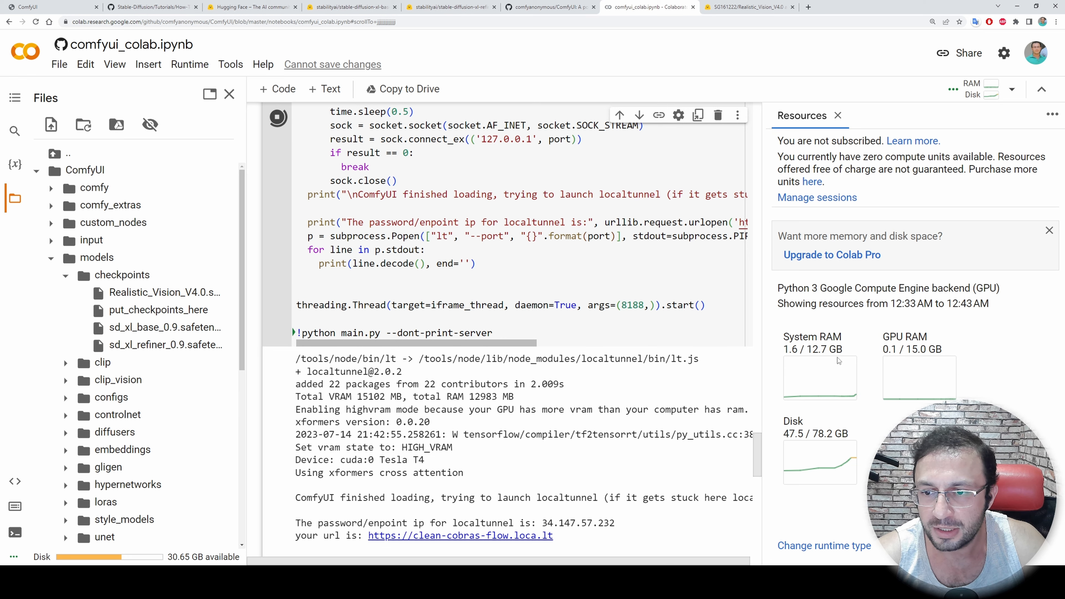
scroll(587, 382, down, 3)
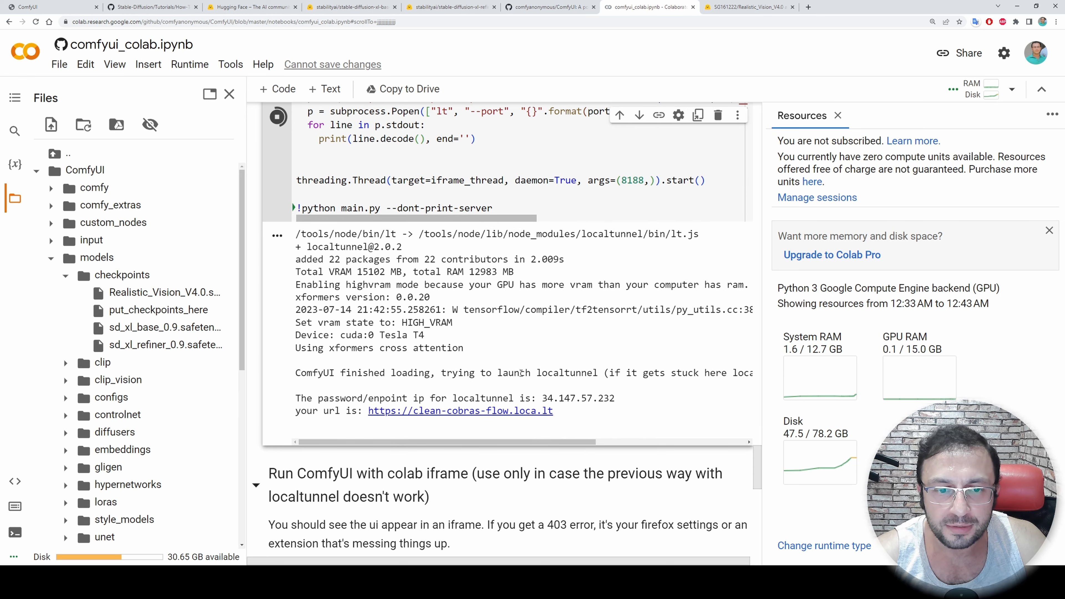
Open the localtunnel URL from the cell output and submit the printed password/endpoint IP in its Endpoint IP field
ctrl+click(453, 411)
drag(615, 398, 542, 399)
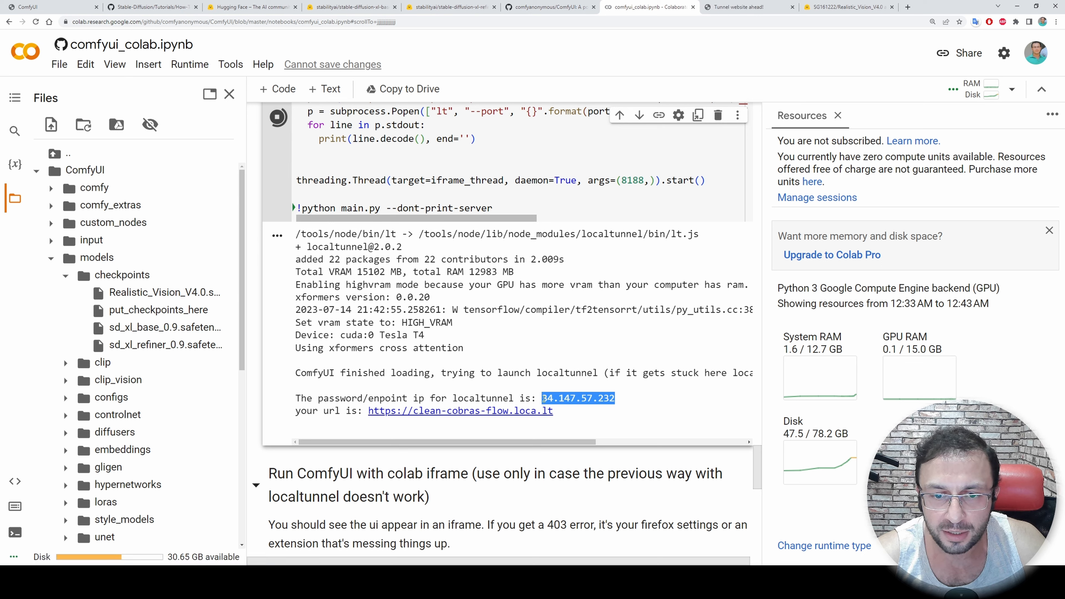
drag(615, 399, 544, 399)
key(ctrl+c)
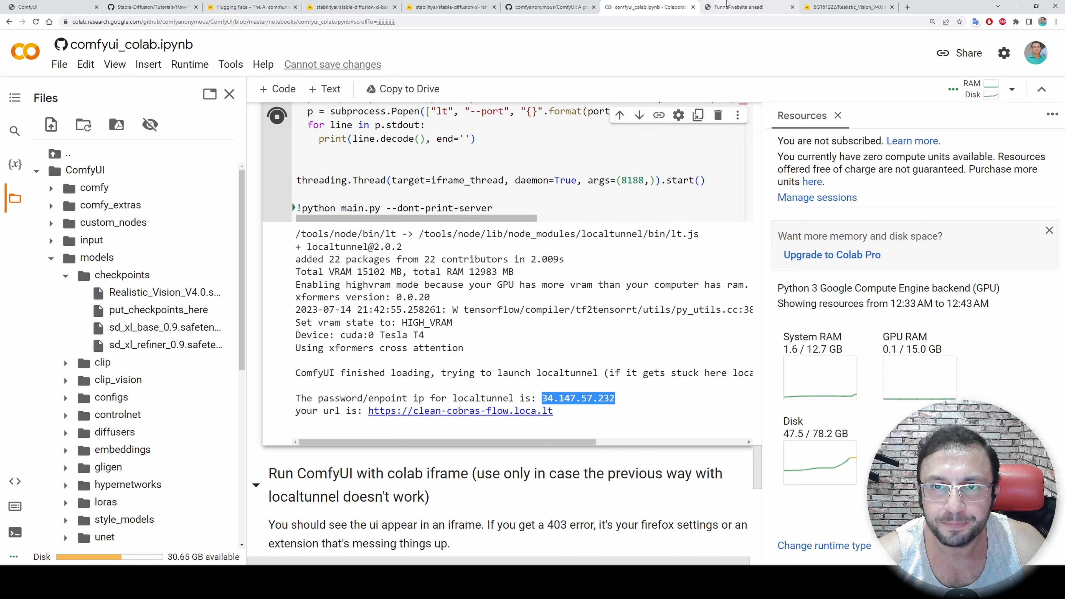
click(740, 6)
click(398, 219)
key(ctrl+v)
click(648, 7)
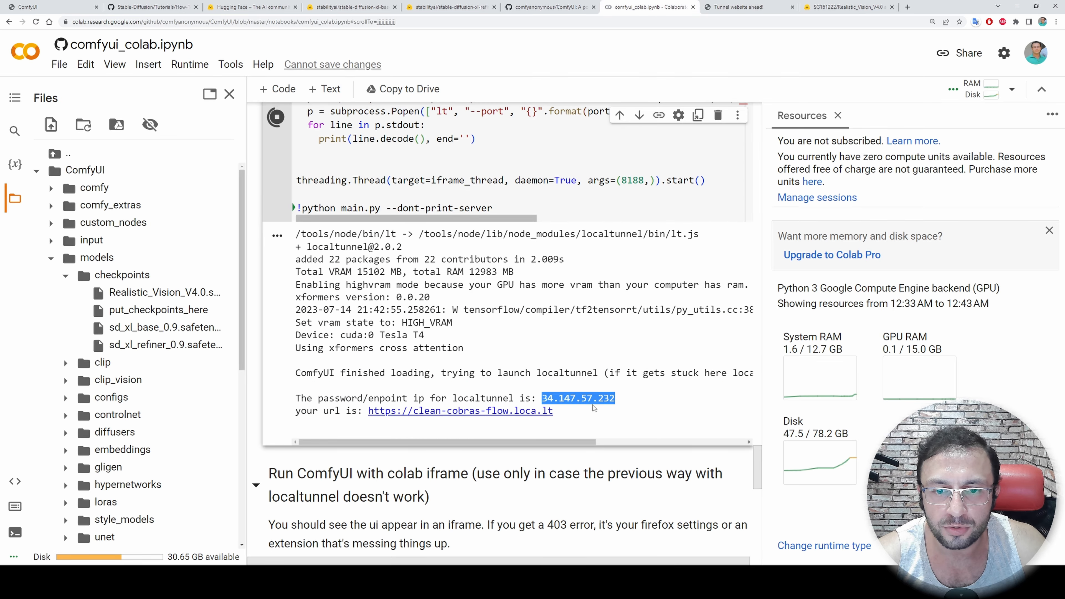
click(740, 7)
click(517, 249)
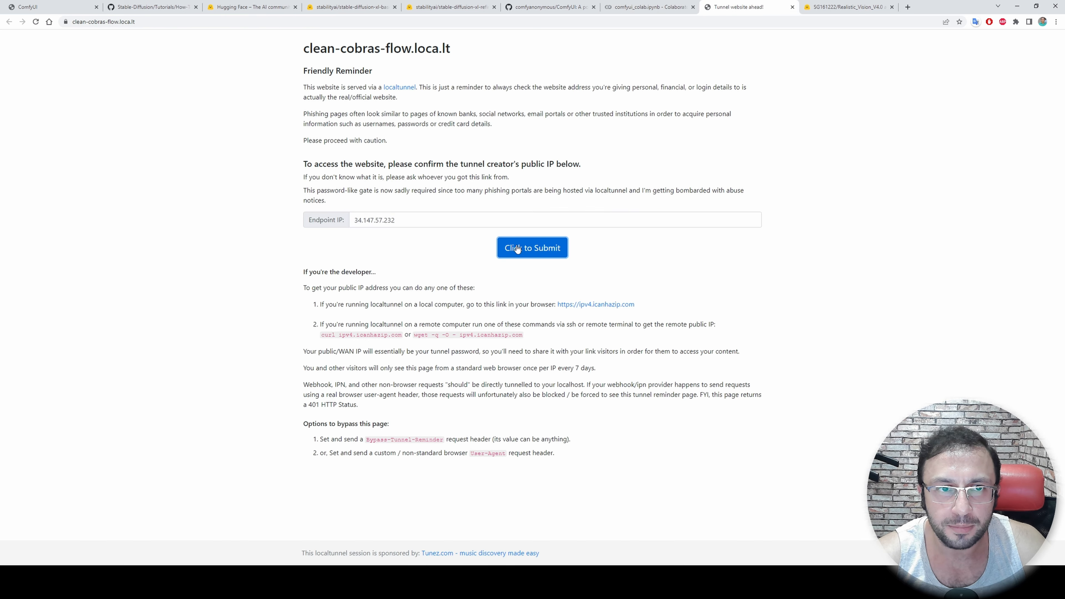
Enlarge and reload the ComfyUI page, load the default workflow, and dismiss the error dialog
key(ctrl+plus)
key(ctrl+plus)
key(ctrl+plus)
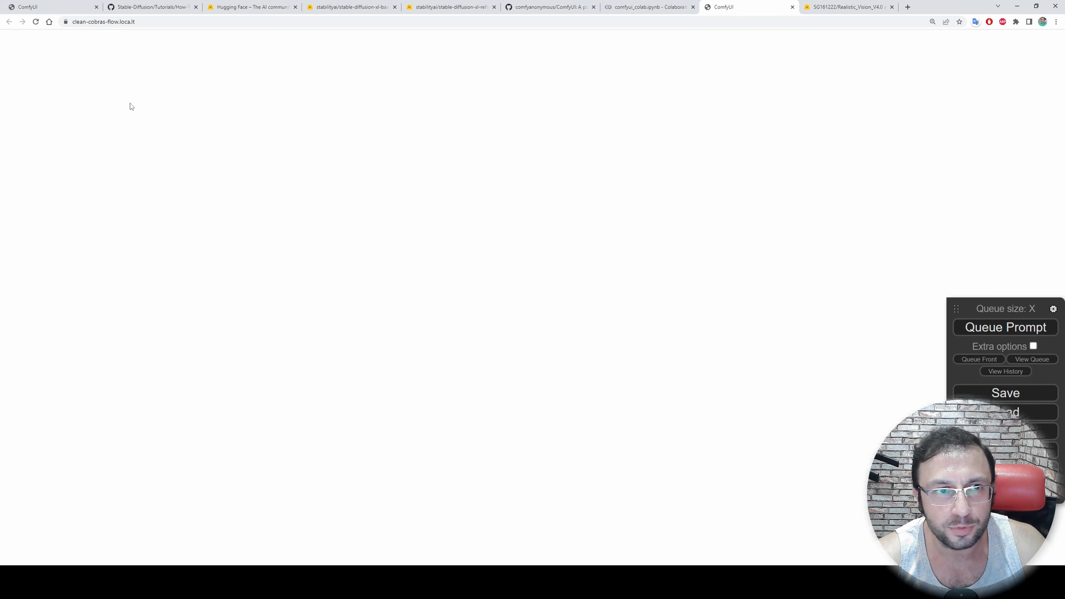
click(38, 22)
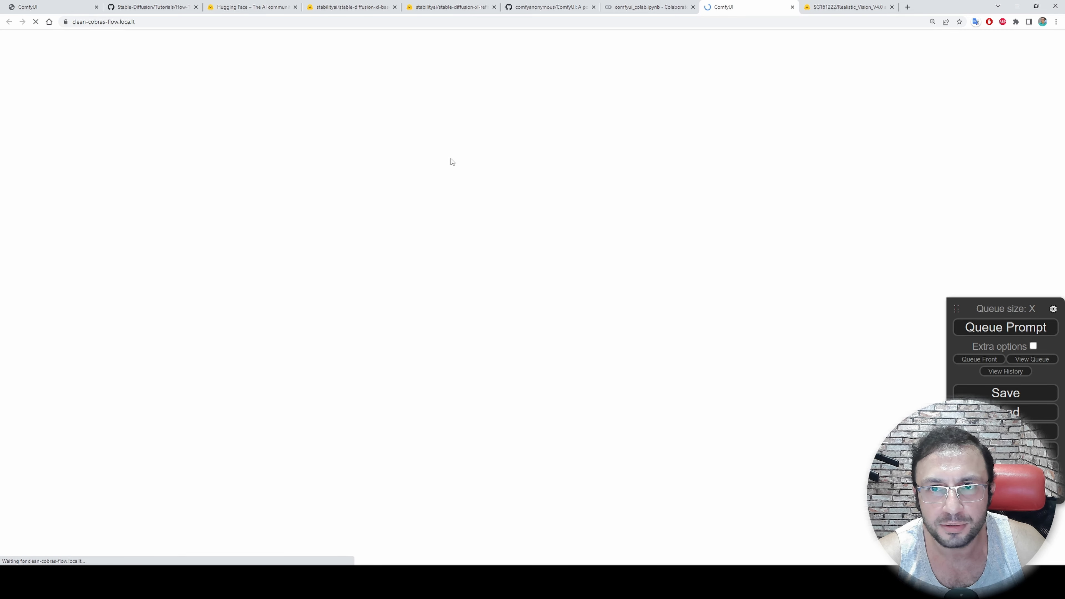
key(ctrl+minus)
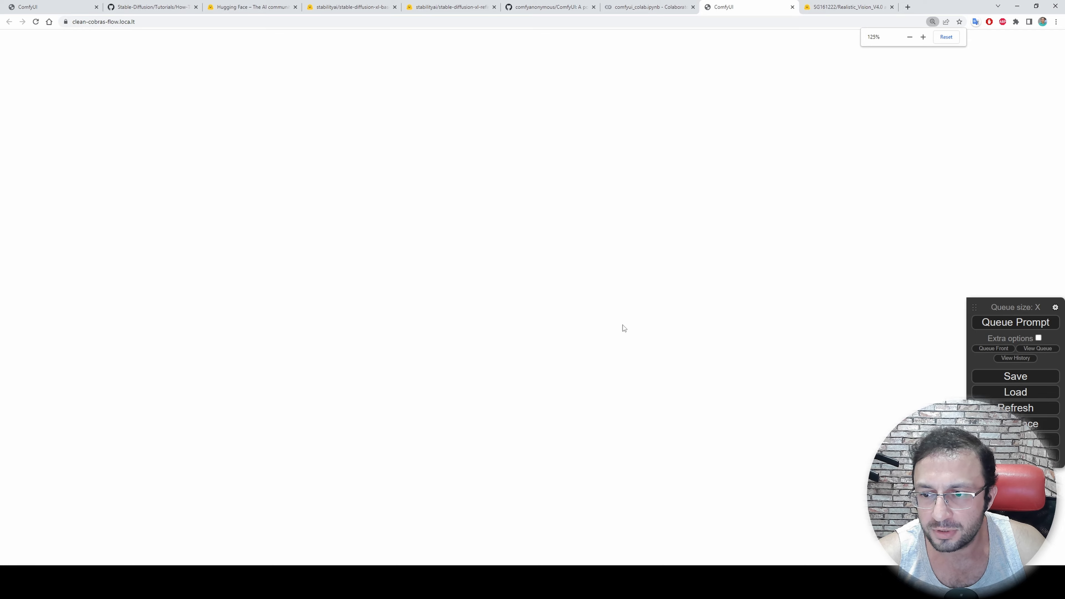
key(ctrl+plus)
click(1005, 488)
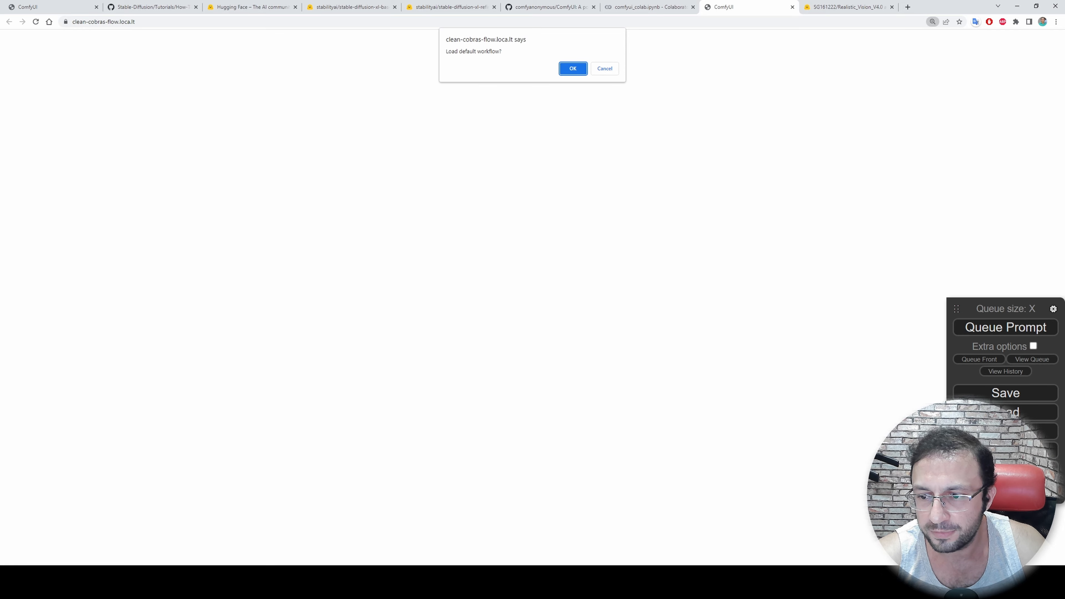
click(571, 69)
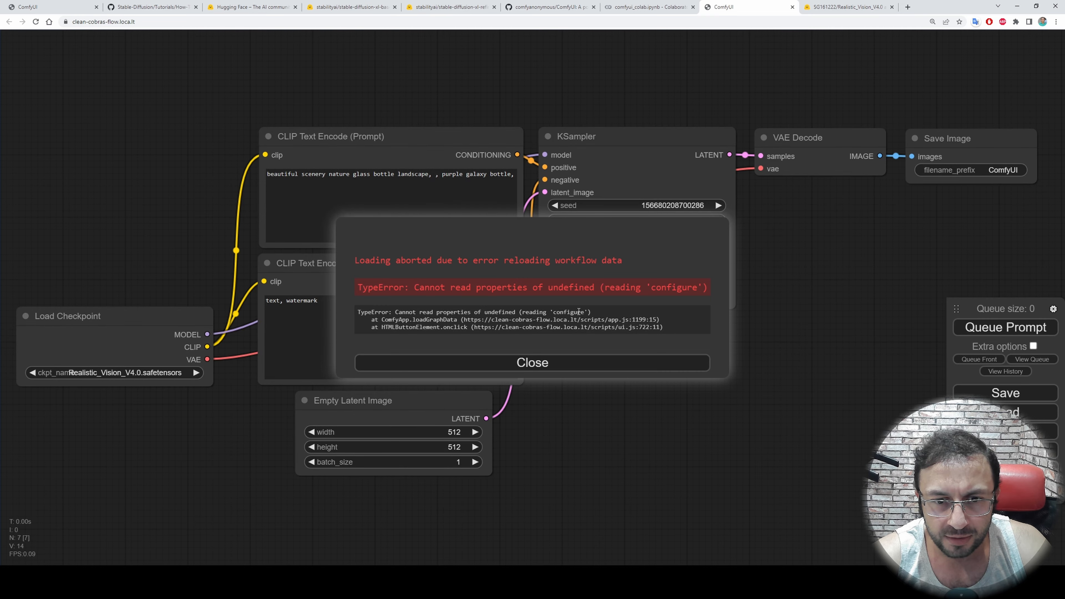
click(572, 363)
Check which checkpoints the Load Checkpoint node offers, leaving the selection on Realistic_Vision_V4.0.safetensors
scroll(574, 370, down, 2)
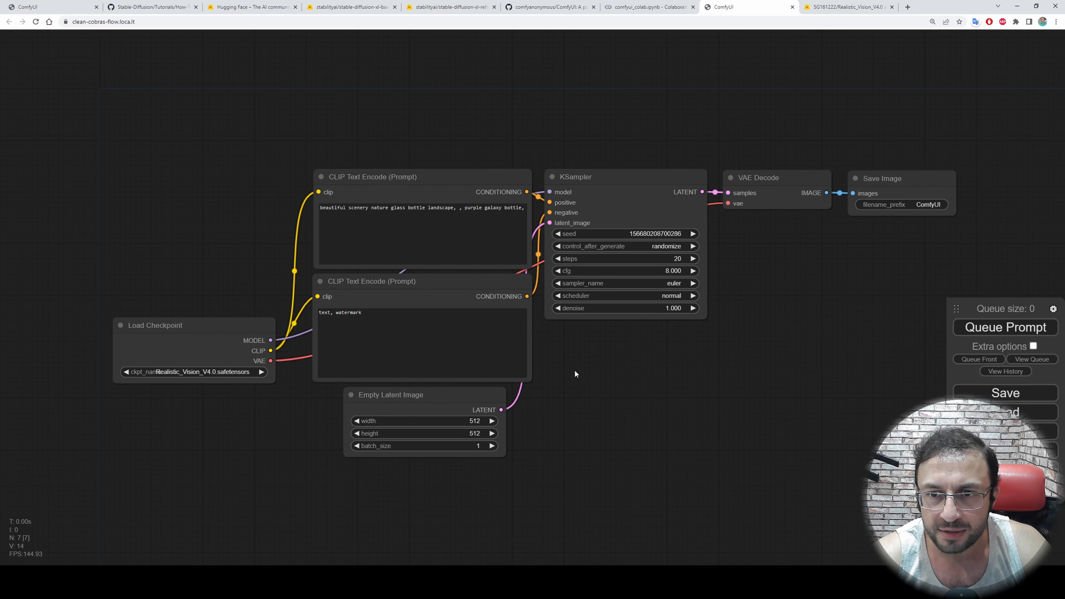
scroll(776, 421, up, 1)
drag(554, 368, 589, 362)
scroll(589, 362, up, 1)
scroll(590, 357, down, 1)
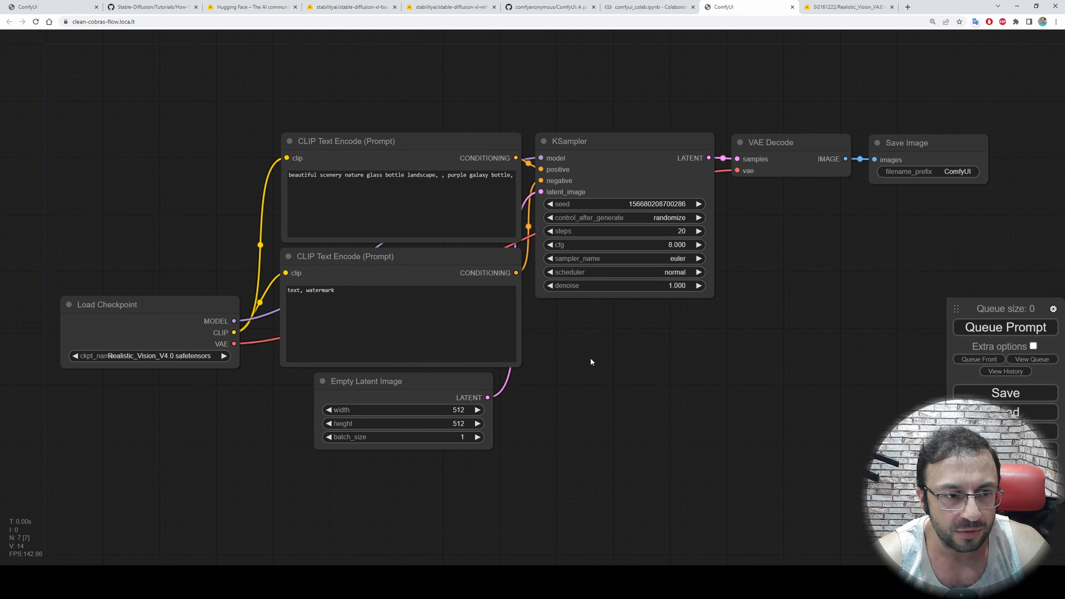
scroll(158, 383, up, 4)
click(145, 348)
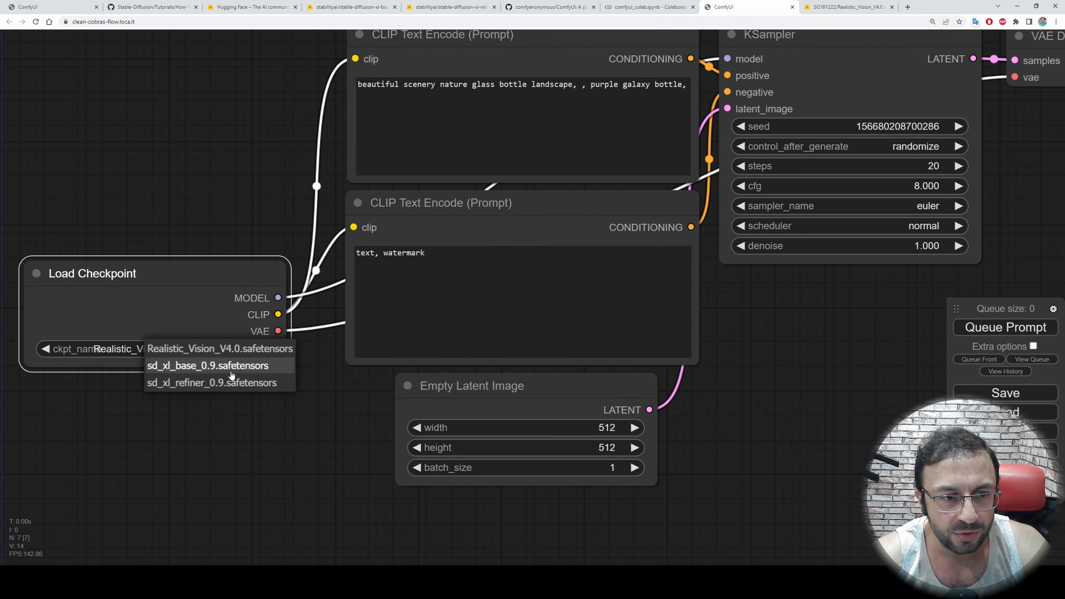
click(361, 429)
Queue the default prompt with Realistic Vision V4.0 and follow the image generation in the Colab cell output
scroll(362, 429, down, 2)
scroll(750, 382, down, 1)
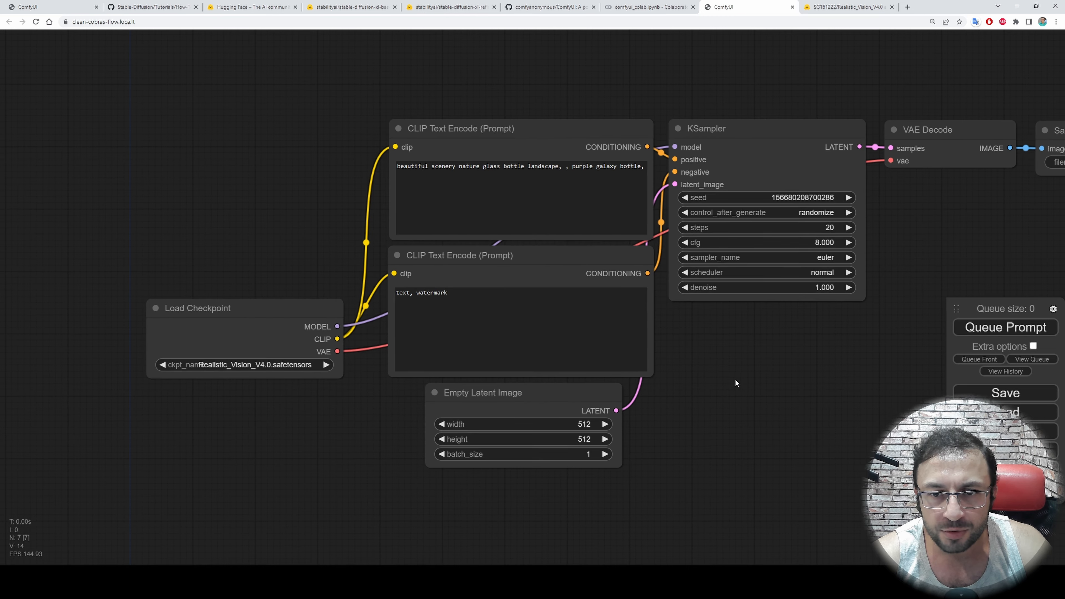
scroll(713, 382, up, 2)
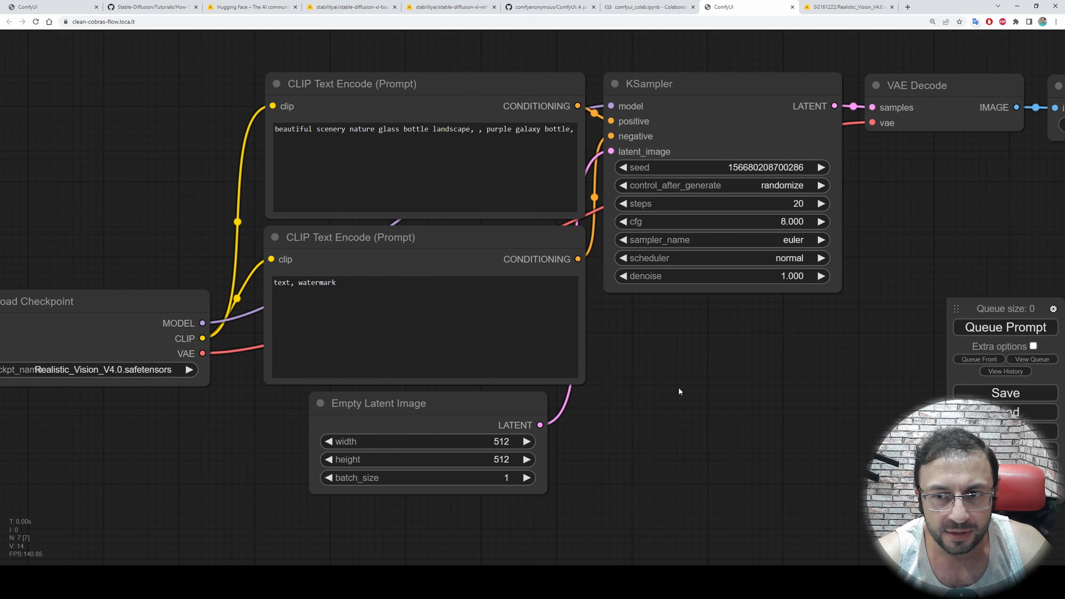
click(994, 328)
click(649, 7)
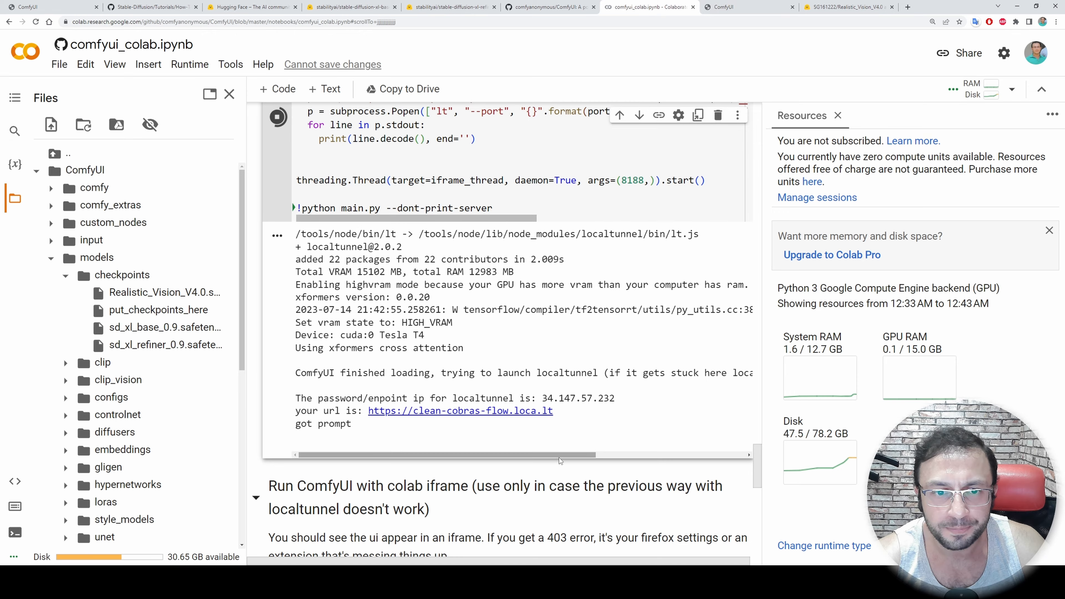
scroll(560, 460, down, 11)
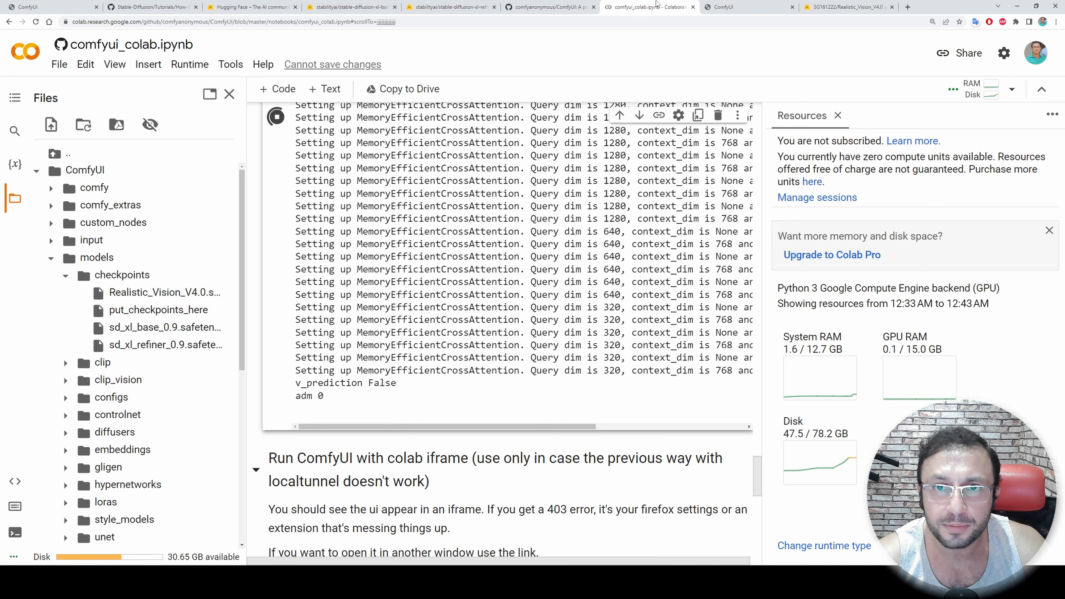
click(730, 7)
mouse_move(921, 203)
mouse_down()
mouse_move(897, 241)
mouse_move(928, 209)
mouse_up()
key(ctrl+shift+Tab)
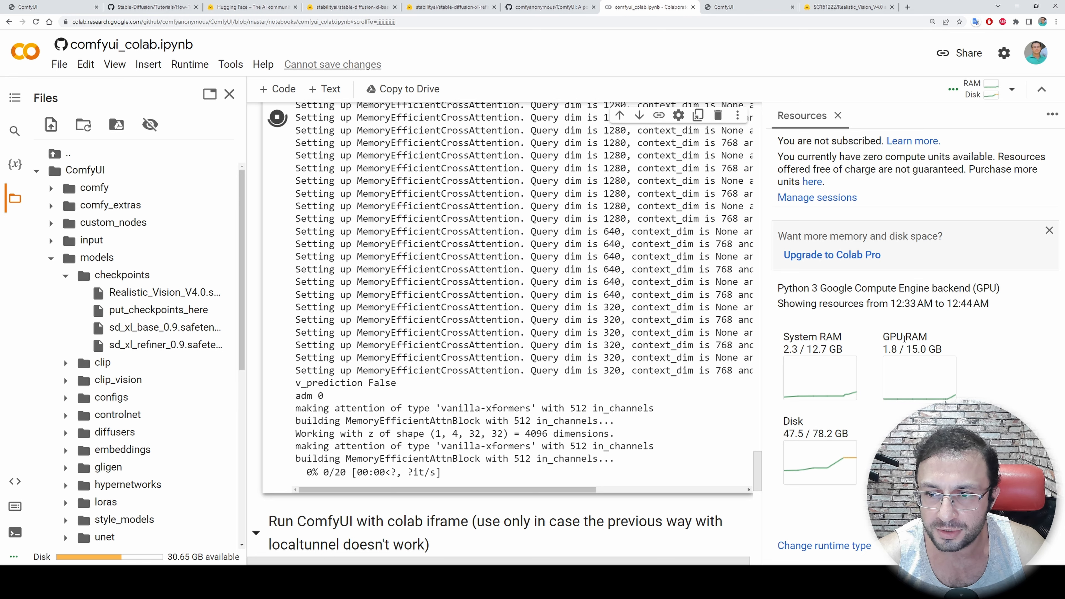
scroll(369, 453, down, 1)
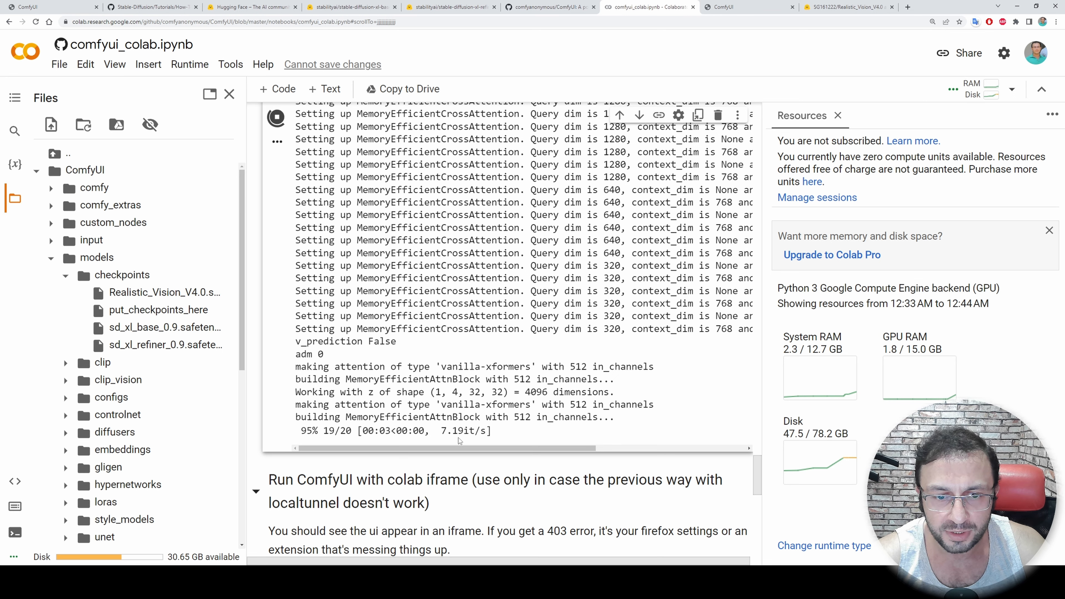
Move the queue menu below the VAE Decode node, and reposition and enlarge the Save Image node
click(728, 7)
drag(858, 249, 659, 220)
drag(730, 219, 759, 203)
drag(798, 307, 612, 312)
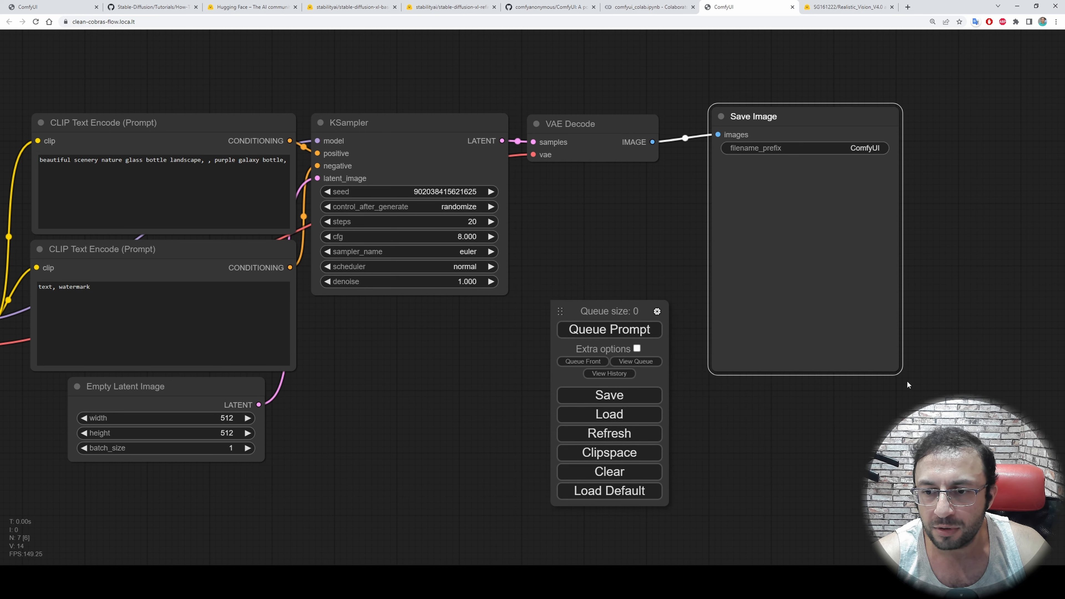
drag(898, 369, 1017, 422)
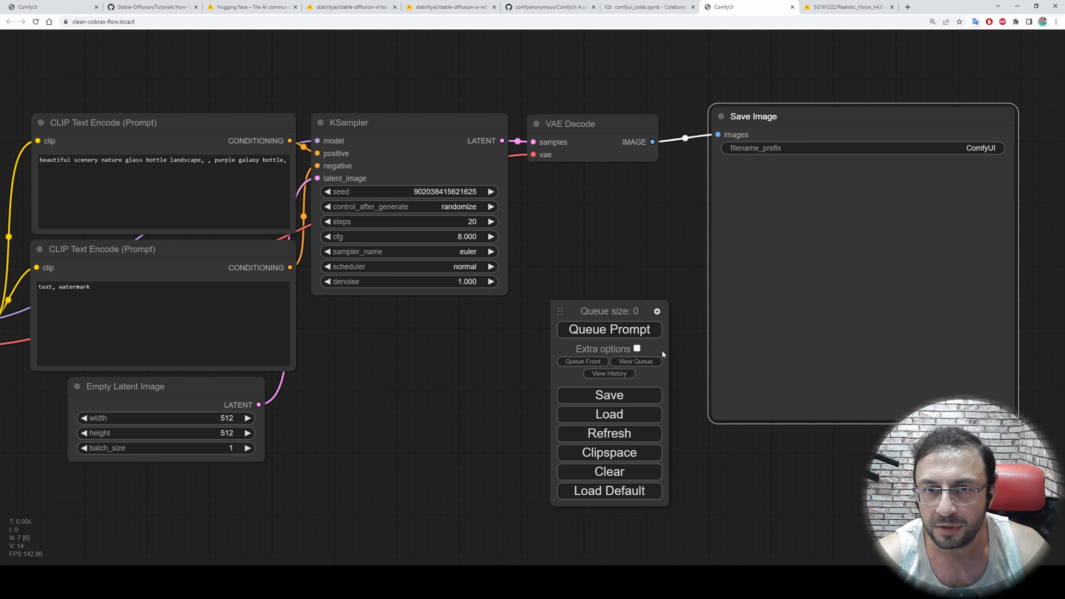
Recheck the Colab output and open the Save Image node's generated picture in its own browser tab
click(641, 6)
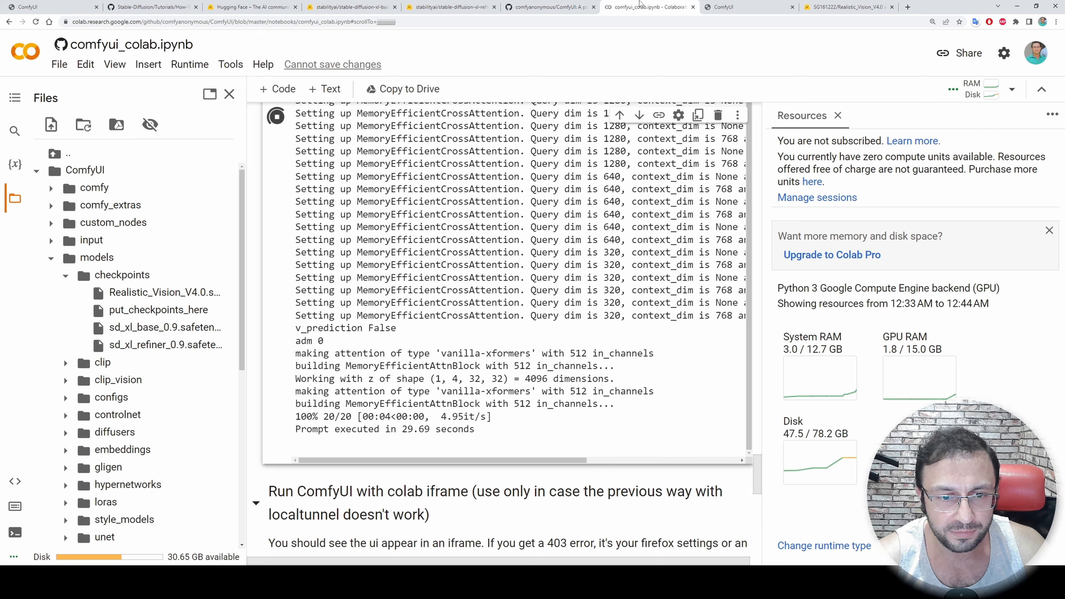
click(746, 6)
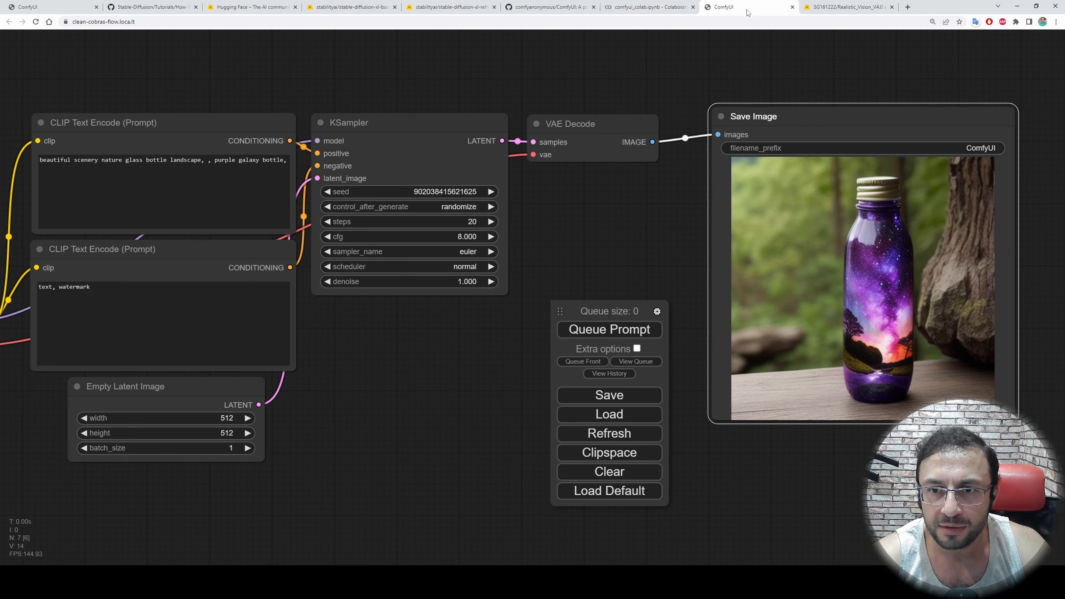
scroll(905, 327, up, 3)
scroll(904, 328, down, 5)
right_click(813, 209)
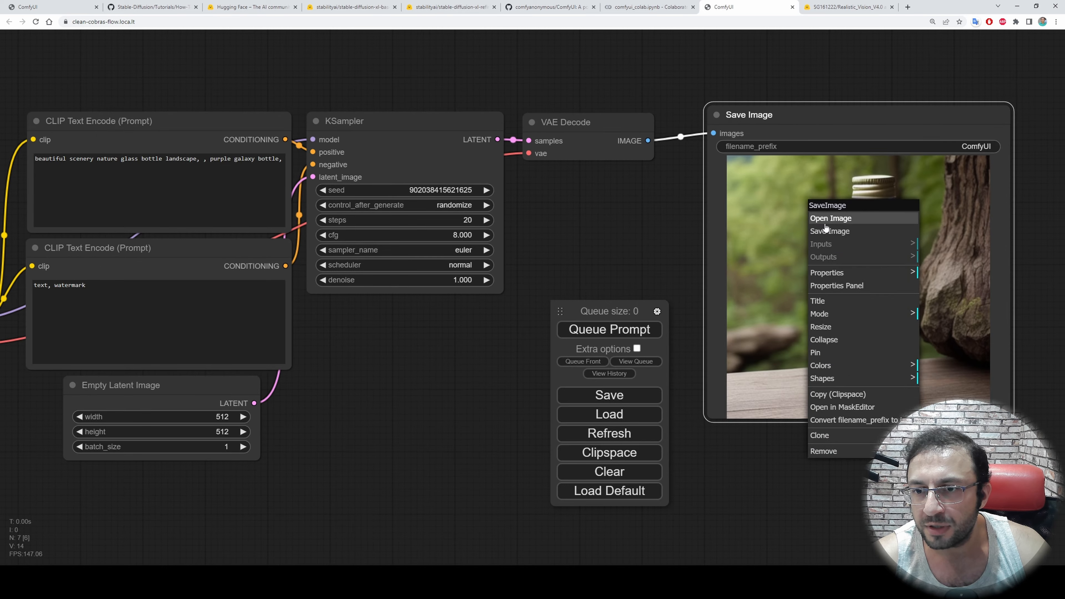
click(831, 218)
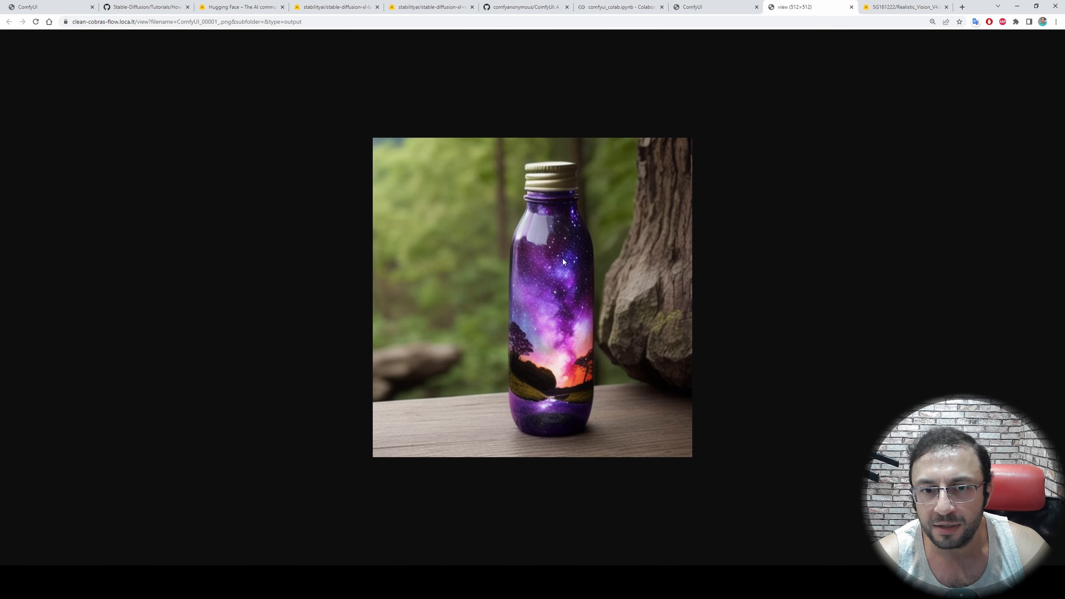
In the Colab file browser, collapse the models folder, expand ComfyUI's output folder and preview ComfyUI_00001_.png
click(605, 9)
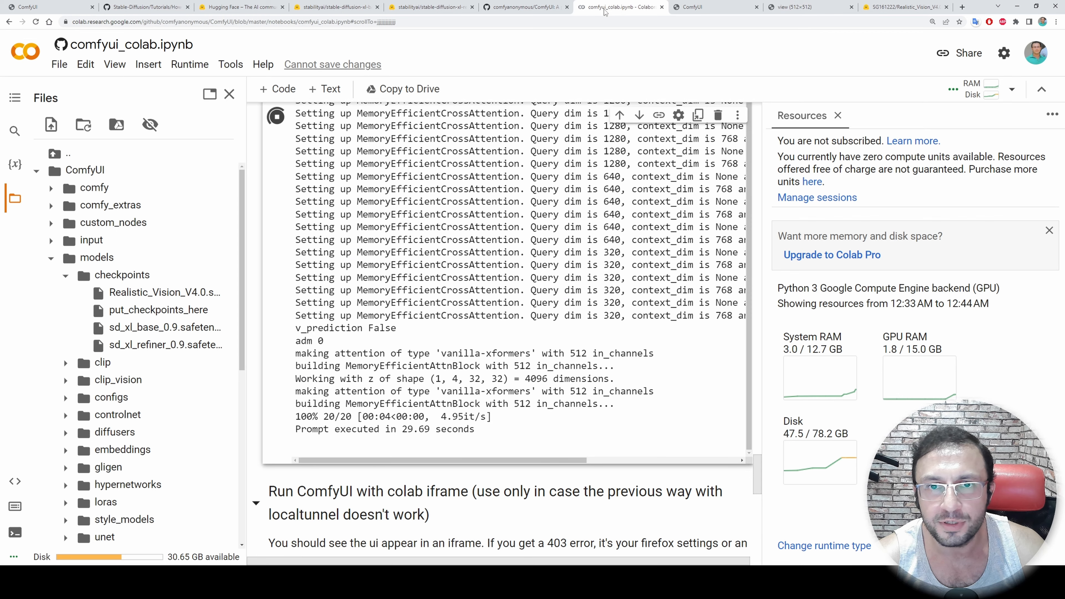
click(51, 259)
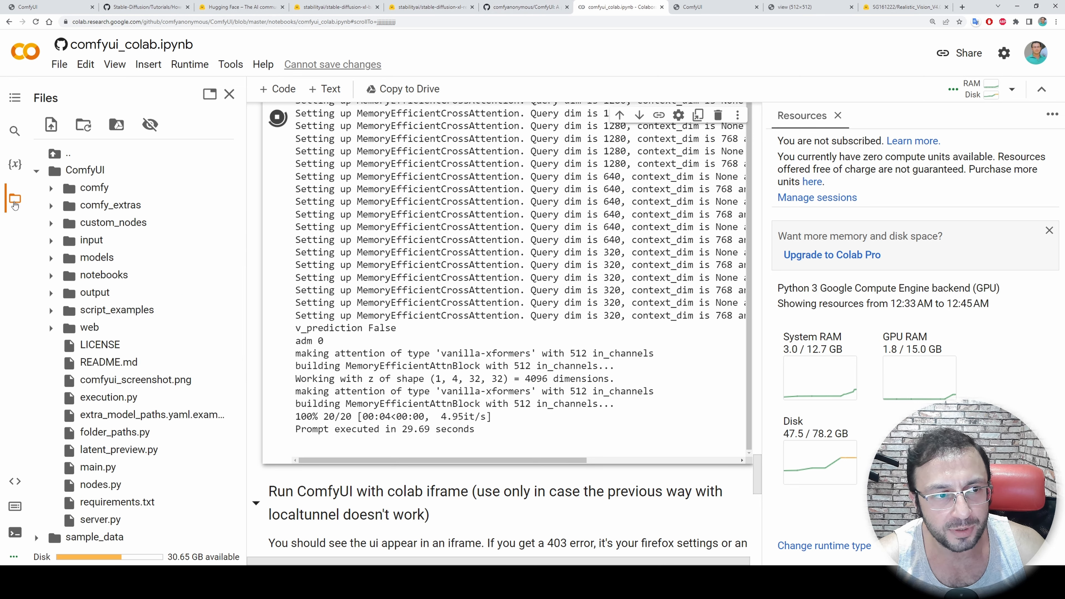
click(14, 205)
click(15, 204)
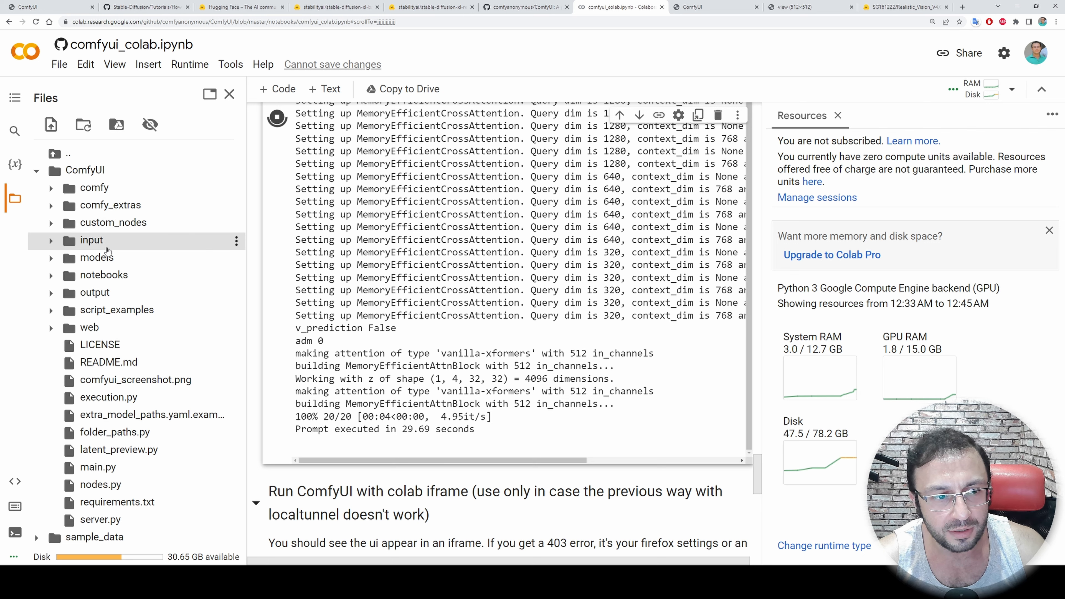
click(95, 293)
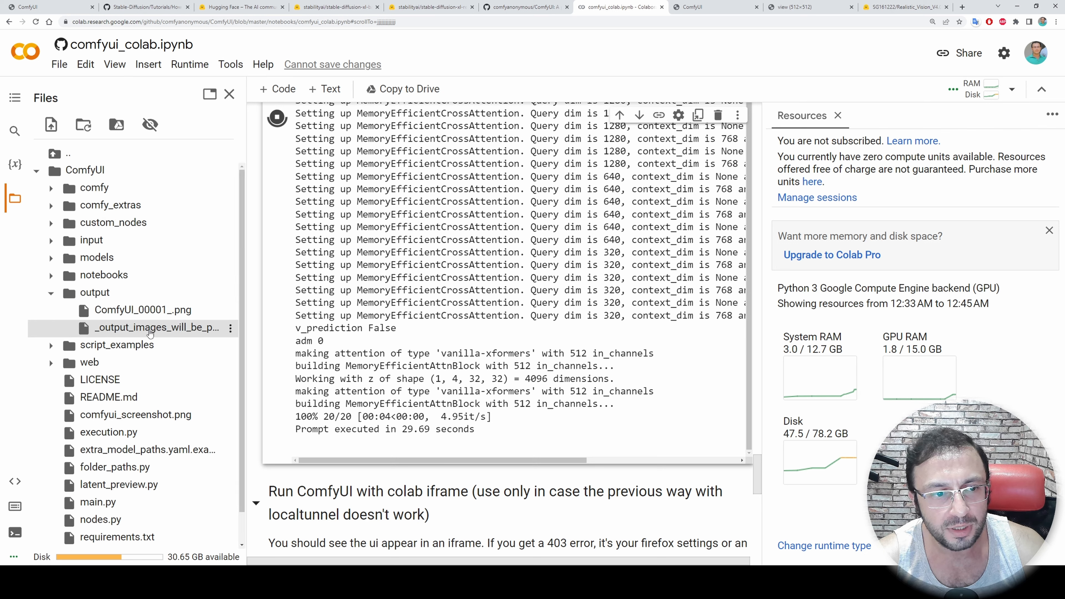
double_click(137, 310)
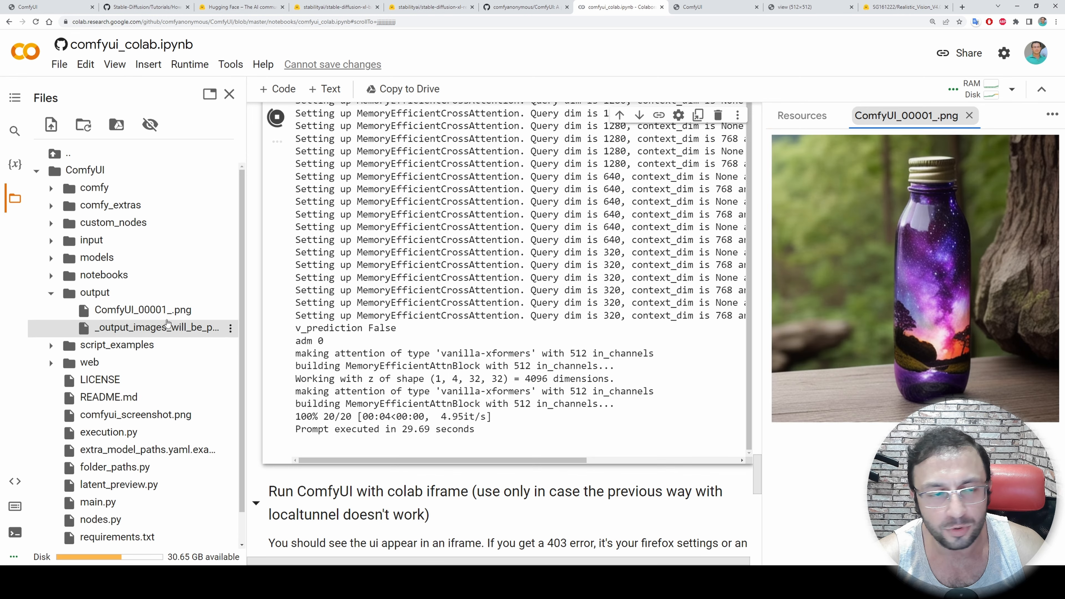
Examine the file actions available for ComfyUI_00001_.png and the output folder, and return to the cell output
right_click(149, 313)
right_click(91, 297)
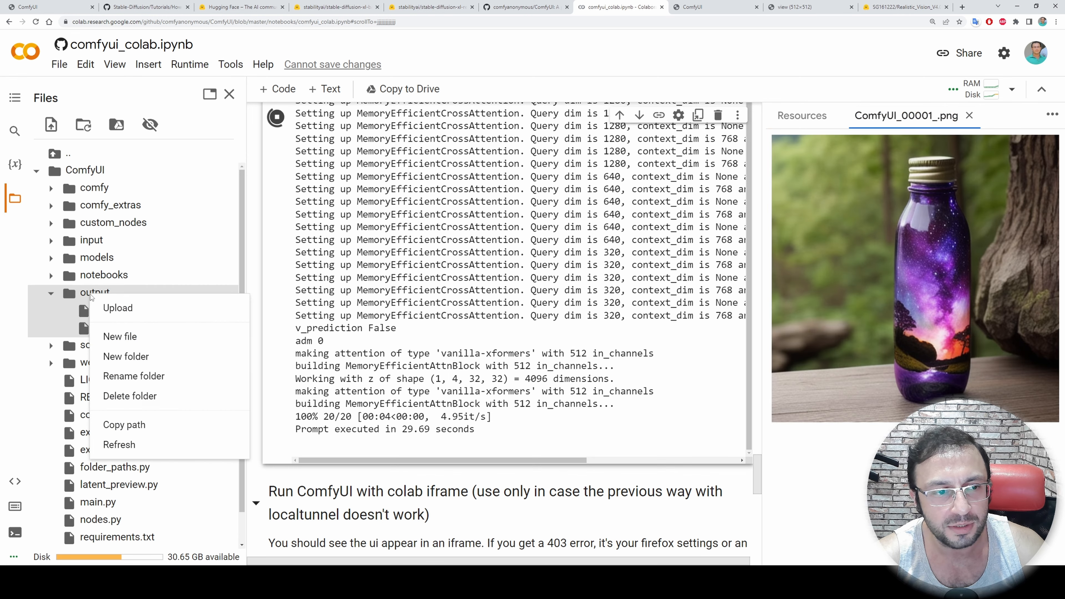
scroll(516, 429, down, 2)
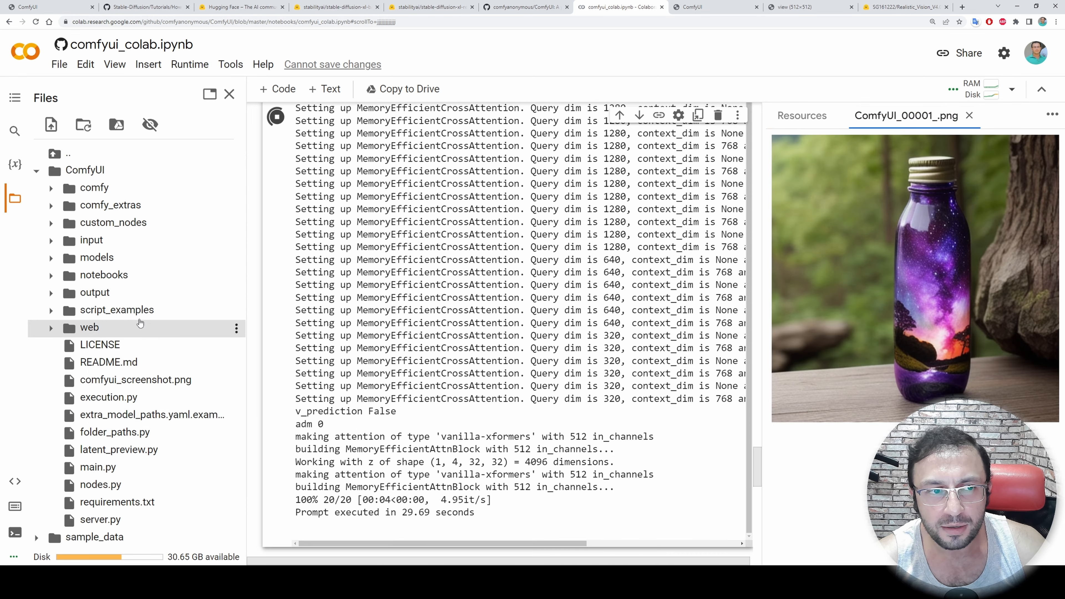
scroll(532, 447, down, 3)
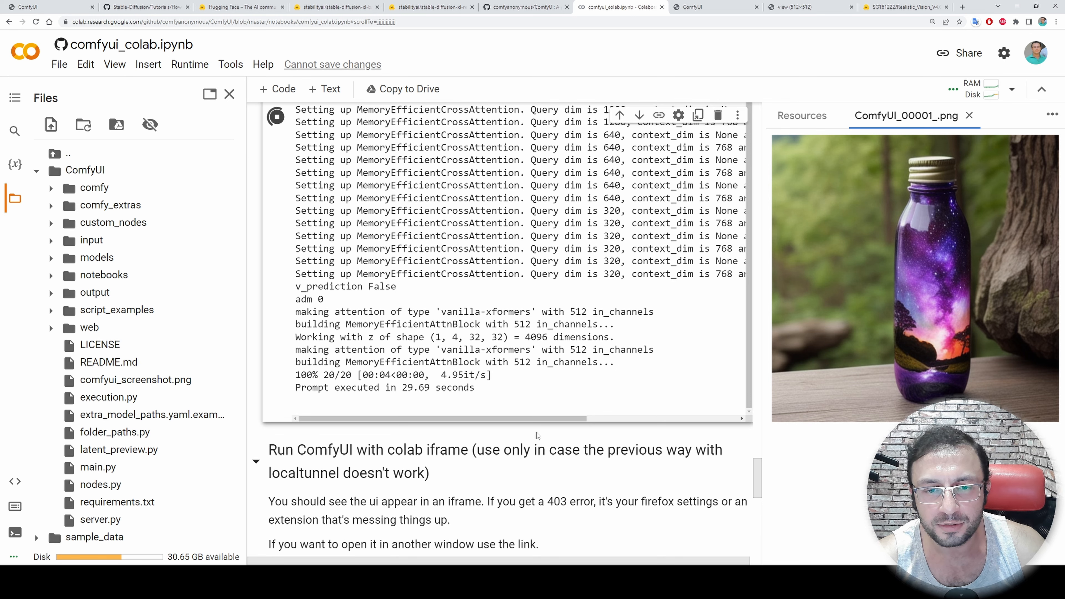
Check the Colab cell output and expand ComfyUI's output folder in the file browser
scroll(745, 422, up, 3)
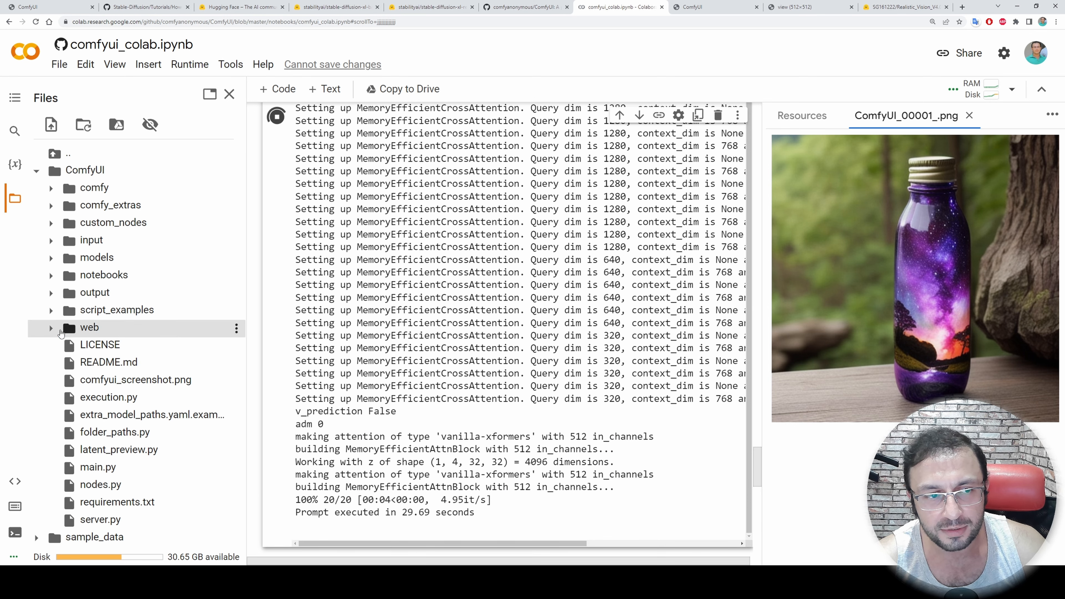
scroll(606, 443, down, 4)
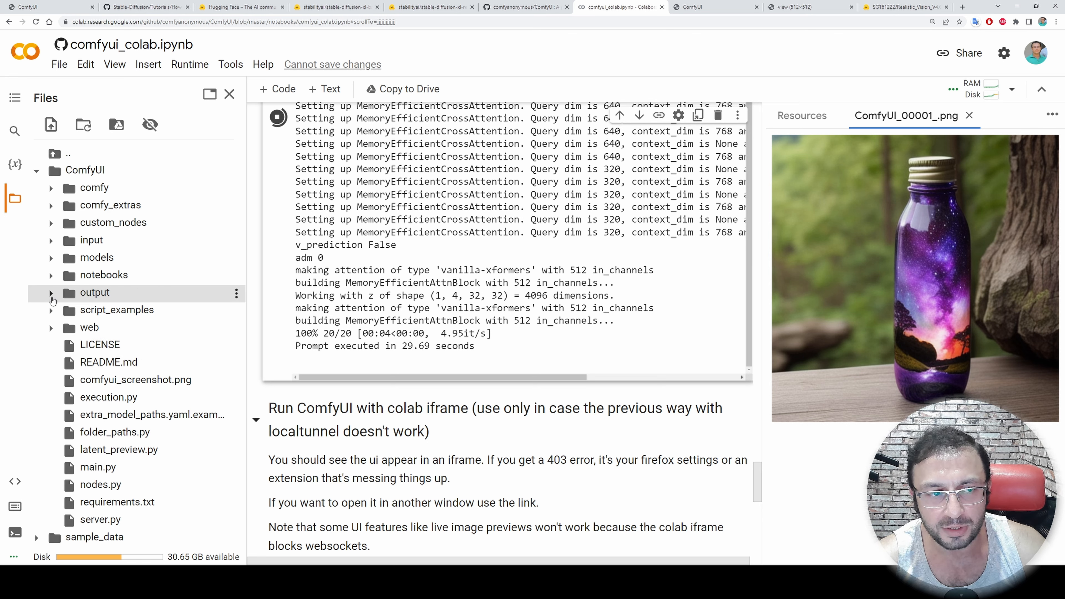
click(51, 293)
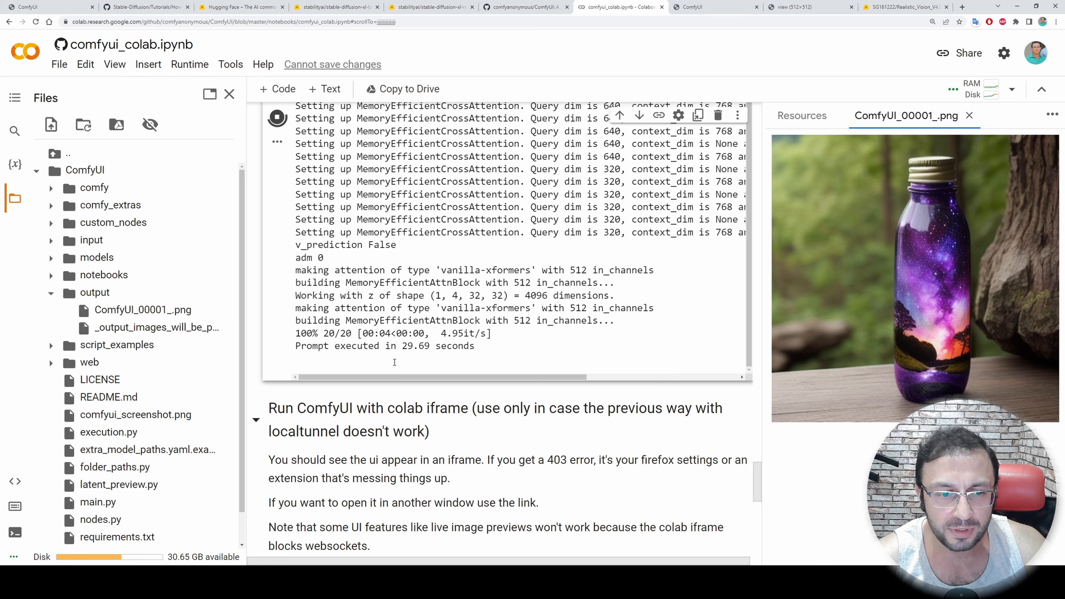
scroll(394, 362, down, 2)
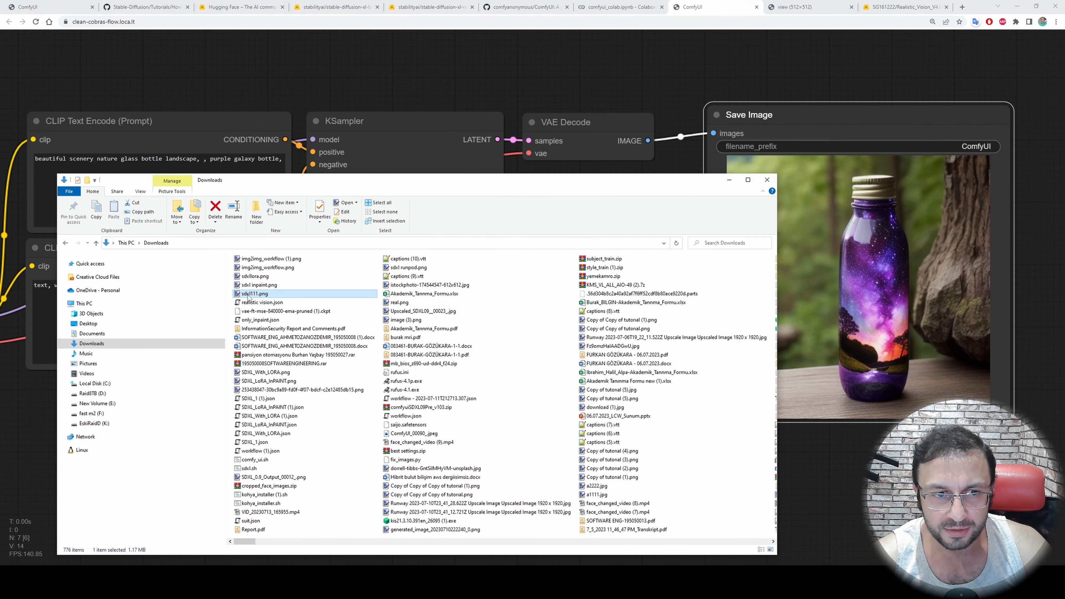
Load the SDXL 0.9 workflow into ComfyUI from the image sdxl111.png in the Downloads folder
drag(249, 297, 410, 86)
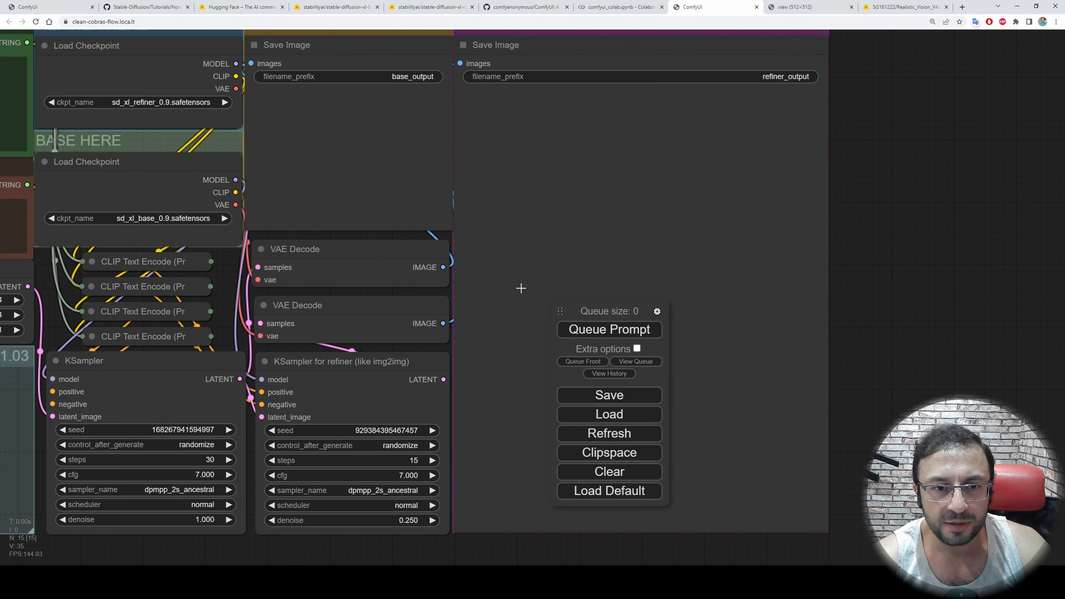
scroll(521, 288, down, 3)
drag(330, 62, 643, 54)
scroll(530, 532, up, 2)
drag(530, 533, 494, 580)
Queue the SDXL workflow for generation and move the queue menu off the VAE Decode nodes into the refiner result area
click(620, 329)
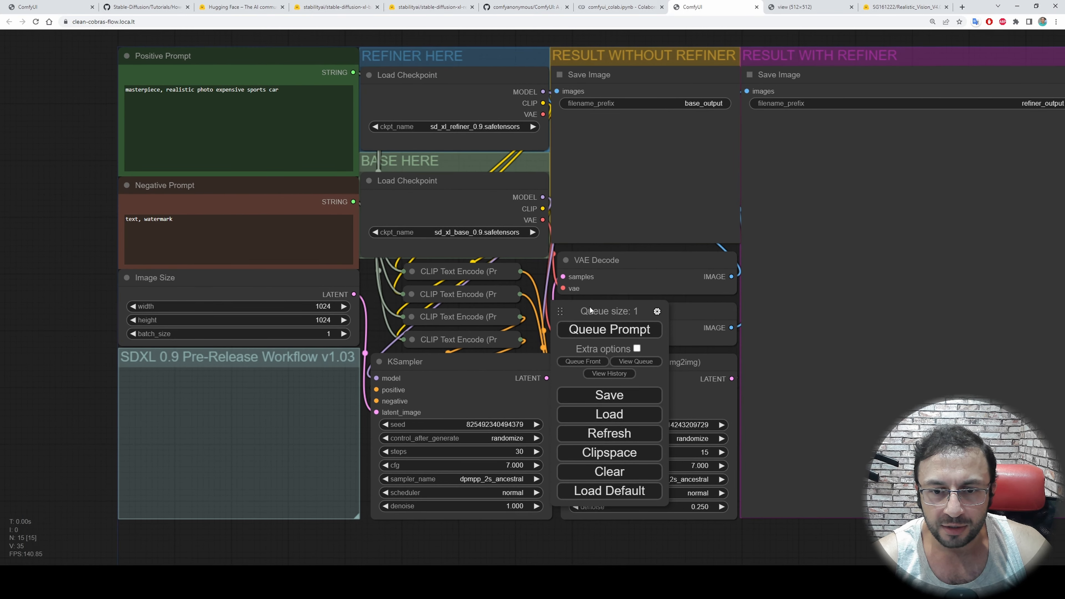
drag(589, 306, 843, 301)
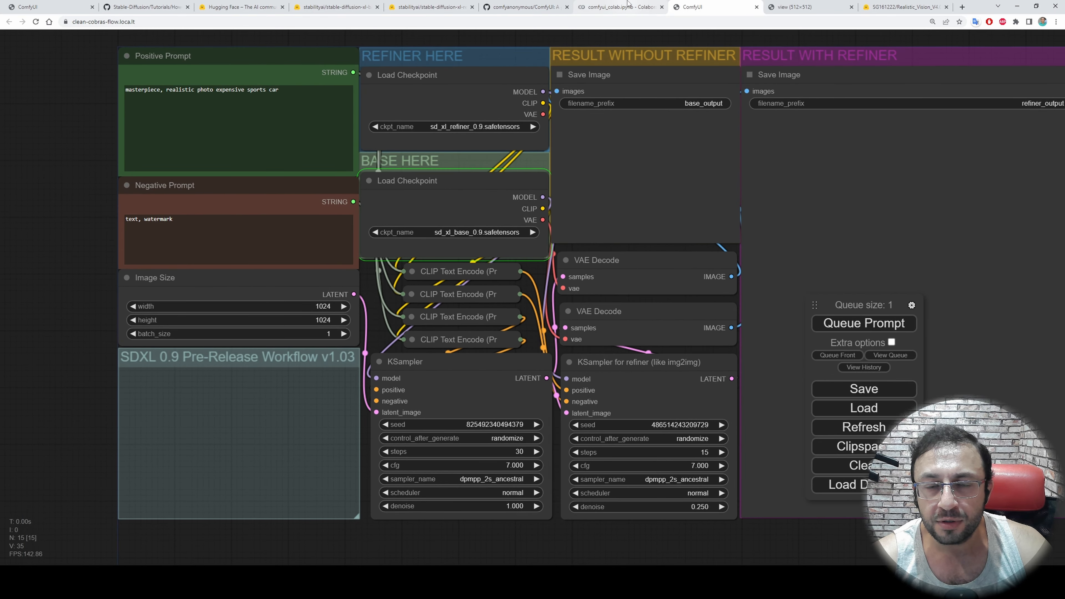
In the Colab notebook, close the ComfyUI_00001_.png preview to check the runtime's resource usage, and return to the ComfyUI workflow
click(628, 5)
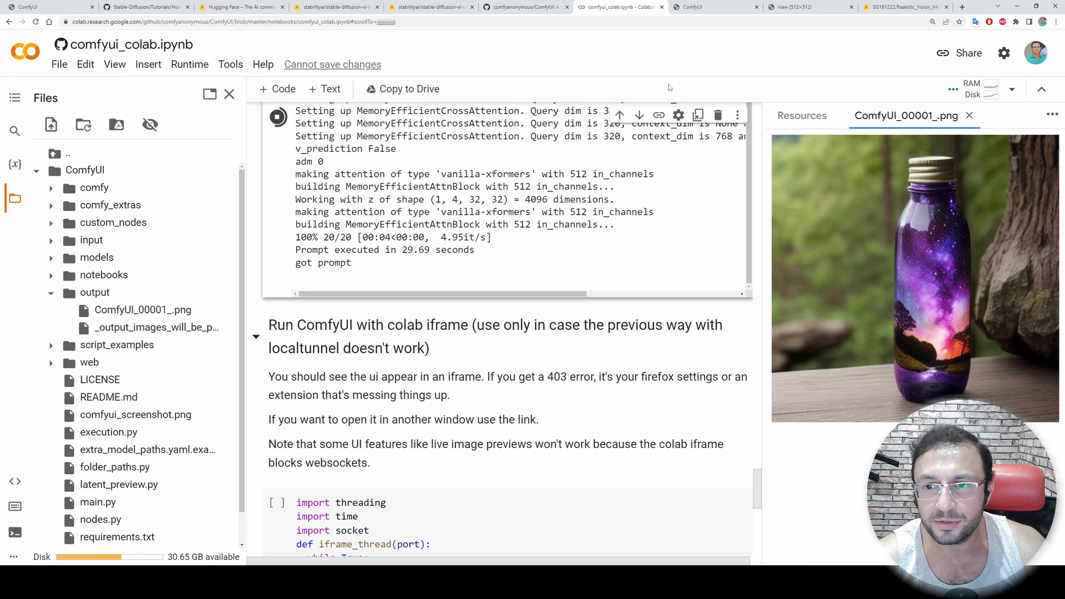
click(968, 116)
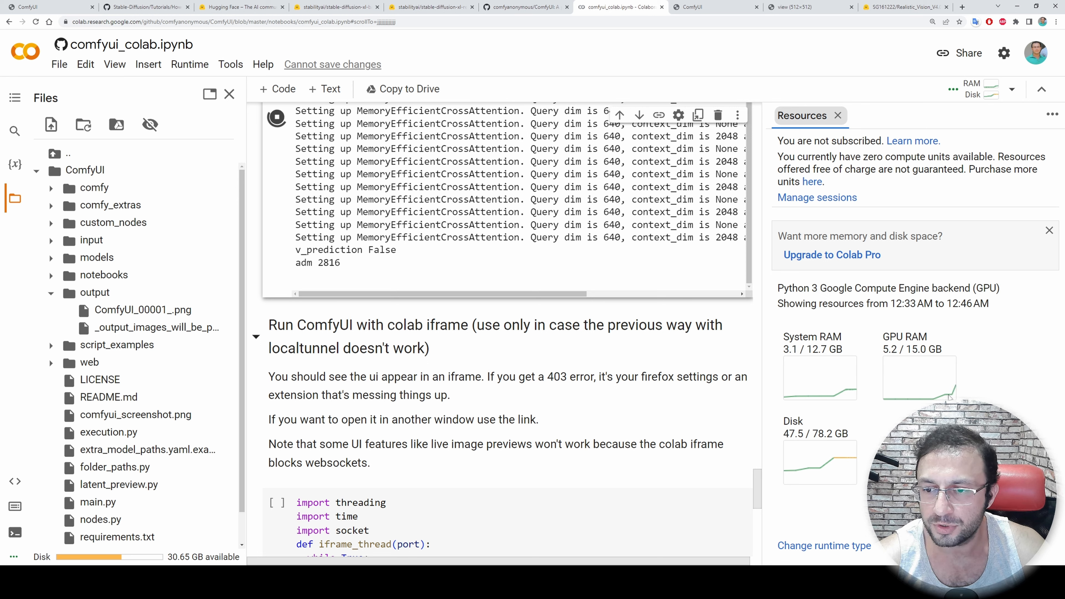
key(ctrl+Tab)
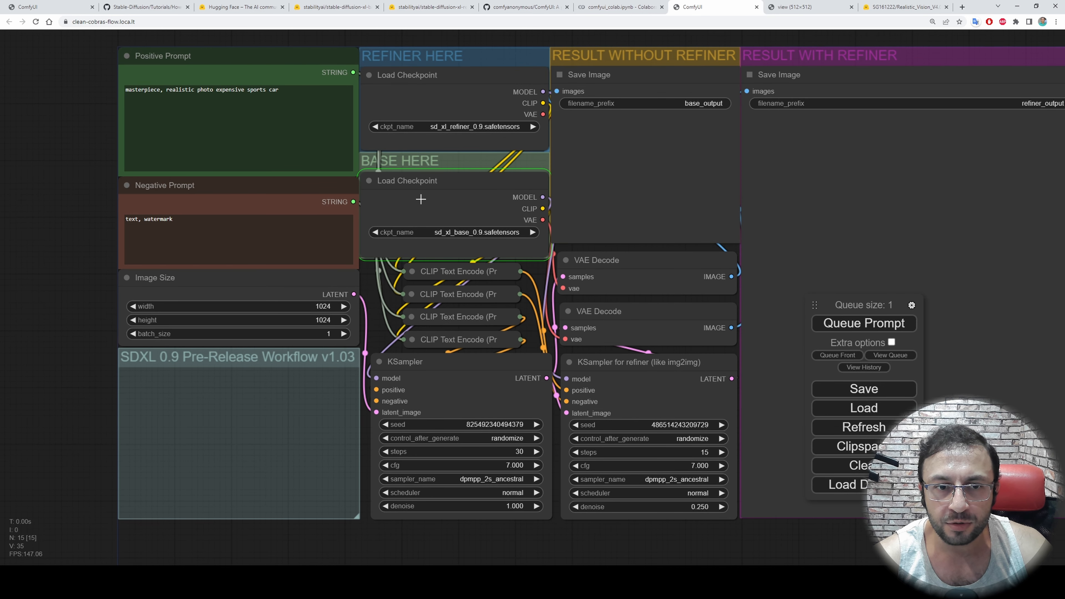
Examine the base model's Load Checkpoint node, and check Colab's output folder and resource usage
scroll(420, 199, up, 5)
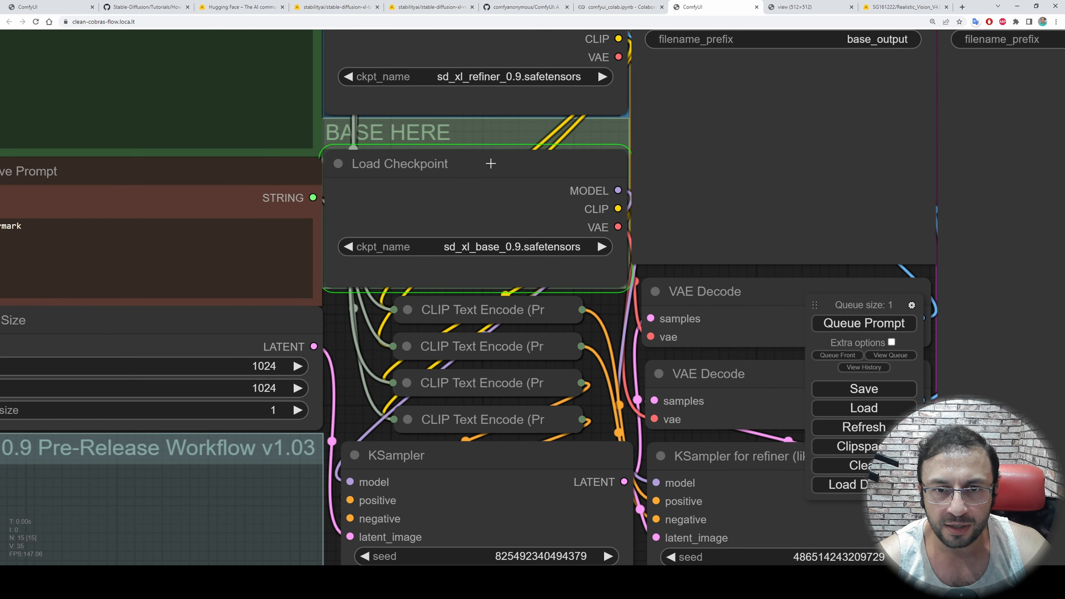
scroll(509, 175, down, 5)
key(ctrl+shift+Tab)
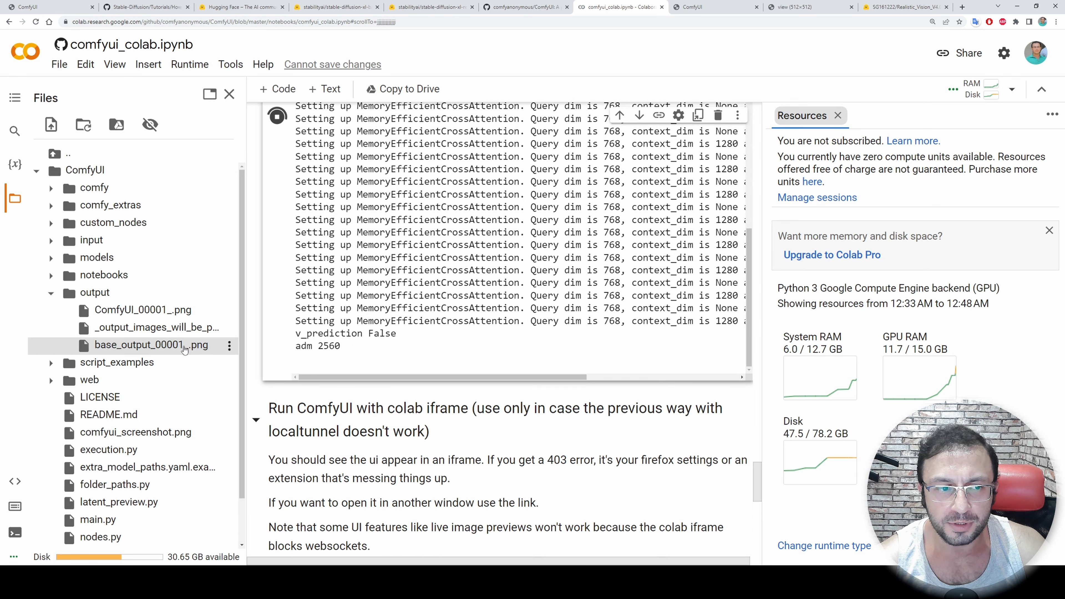
Inspect the generated base image in the Save Image node without refiner, and recheck the GPU RAM usage in Colab
click(694, 6)
scroll(687, 224, up, 6)
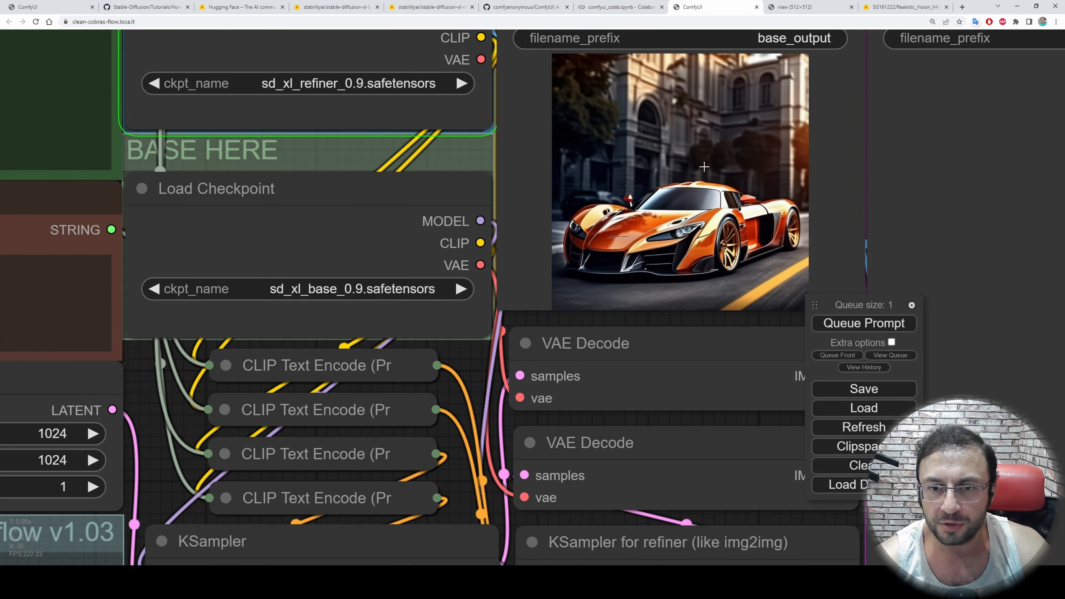
scroll(645, 291, down, 6)
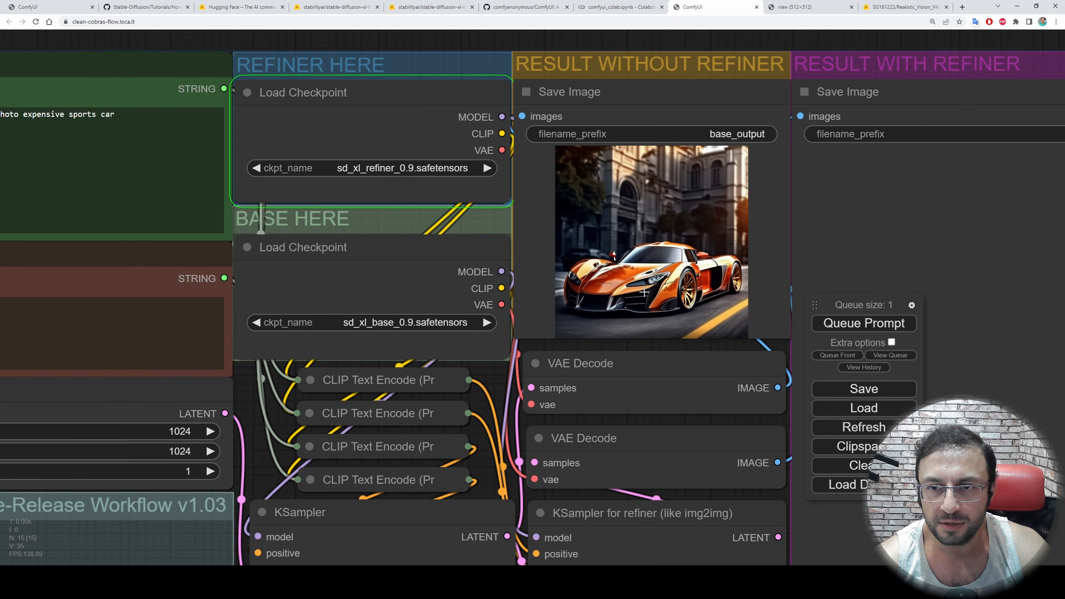
key(ctrl+Page_Up)
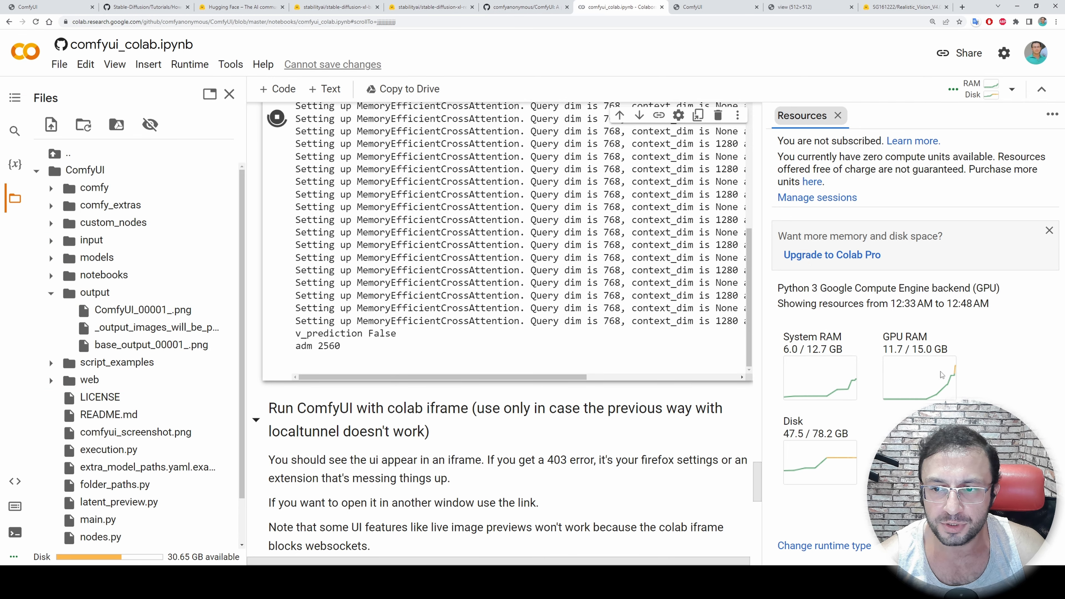
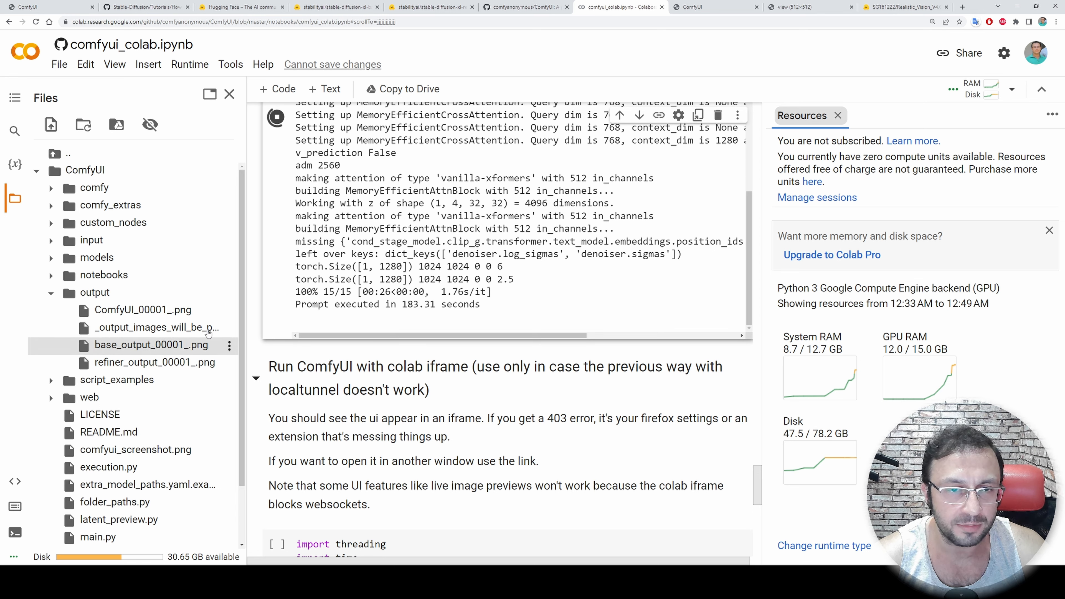
Return to the ComfyUI workflow and inspect the car image in the Save Image node of the refiner result group
click(712, 7)
drag(889, 200, 918, 201)
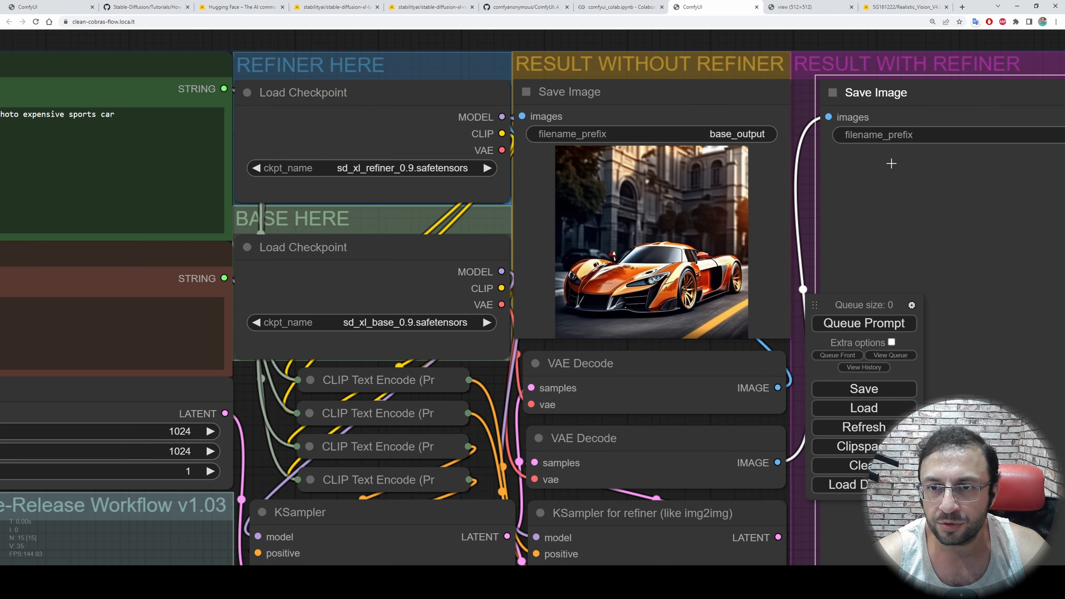
drag(766, 42, 328, 39)
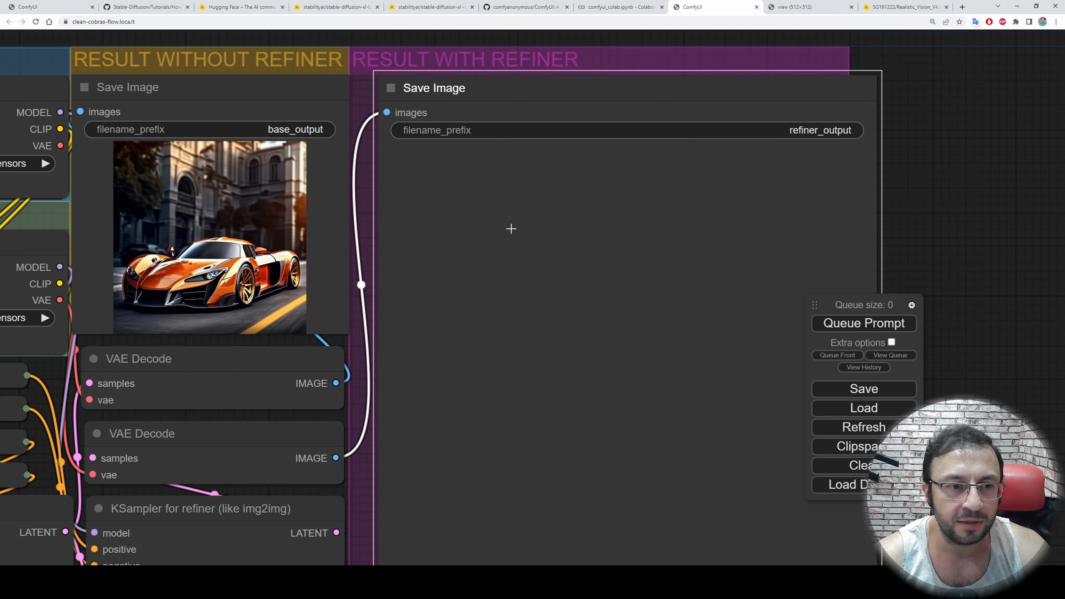
scroll(512, 228, down, 2)
drag(886, 221, 857, 126)
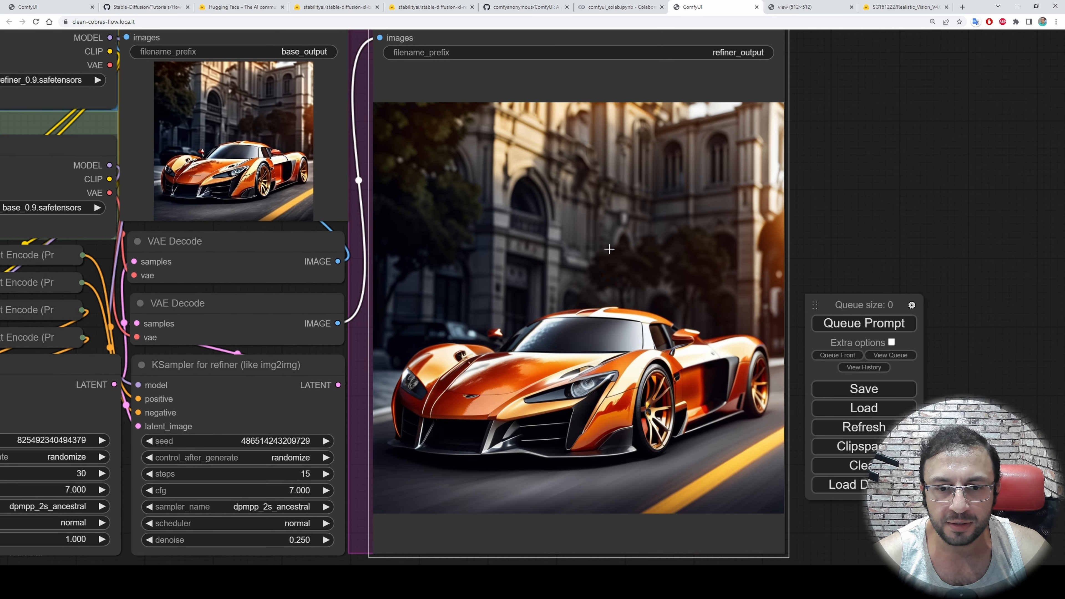
Switch to the Colab notebook and copy the path of ComfyUI's output folder
click(621, 7)
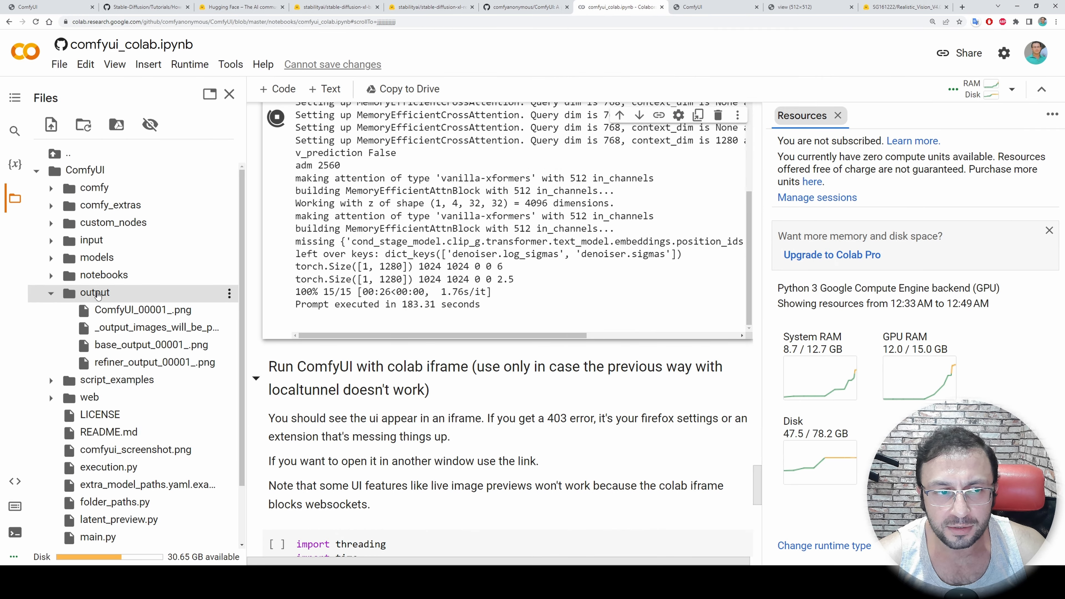
right_click(96, 294)
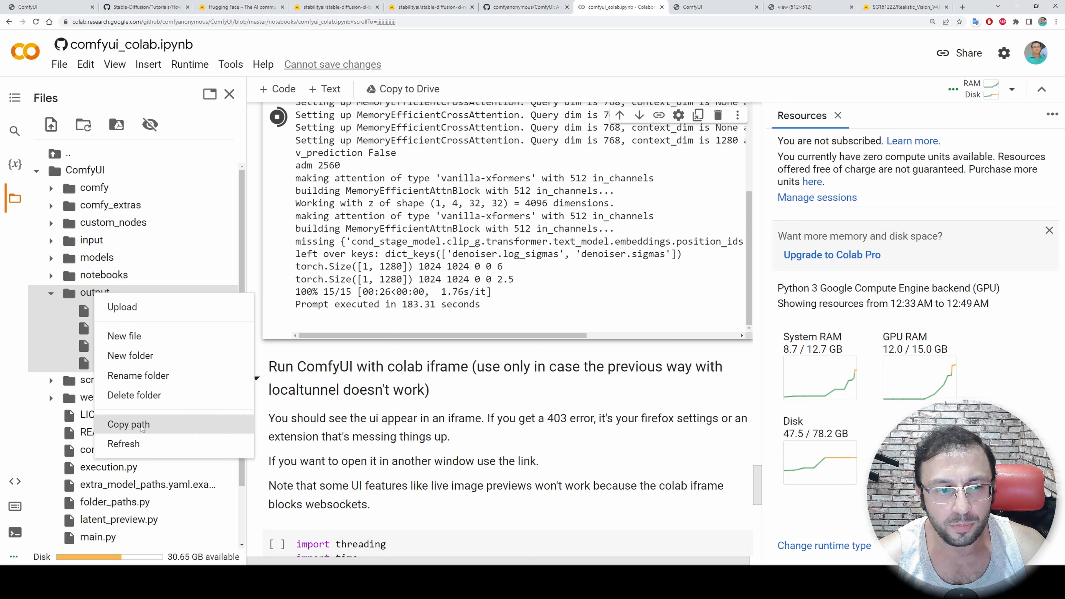
click(126, 424)
Open ChatGPT in a new browser tab and request Google Colab code that will download the folder at the copied path /content/ComfyUI/output
click(962, 6)
text(chat.openai.com)
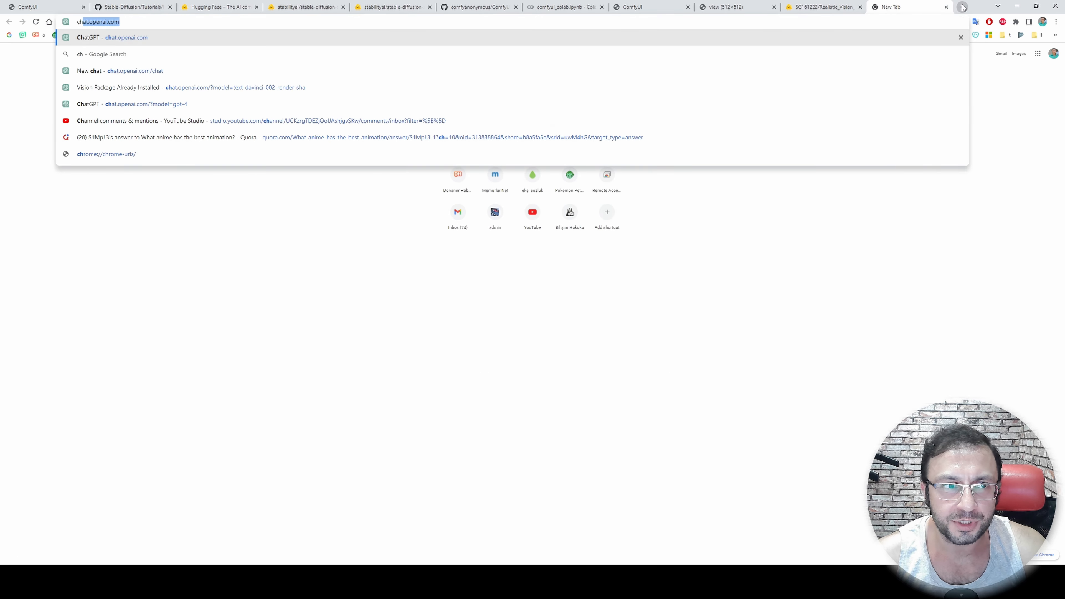
key(Return)
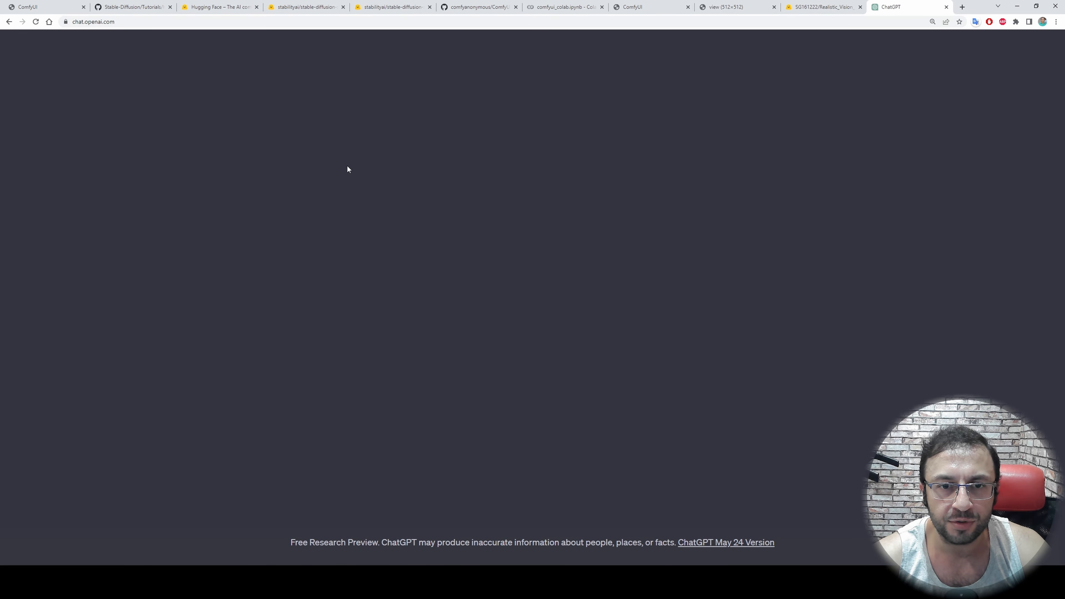
text(give me a )
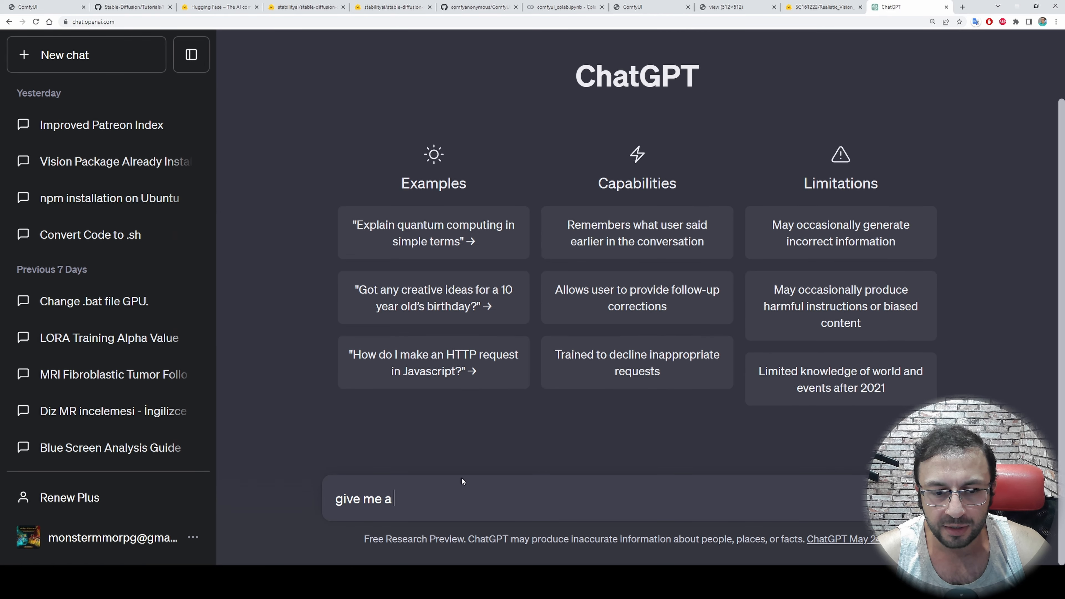
text(google colab code )
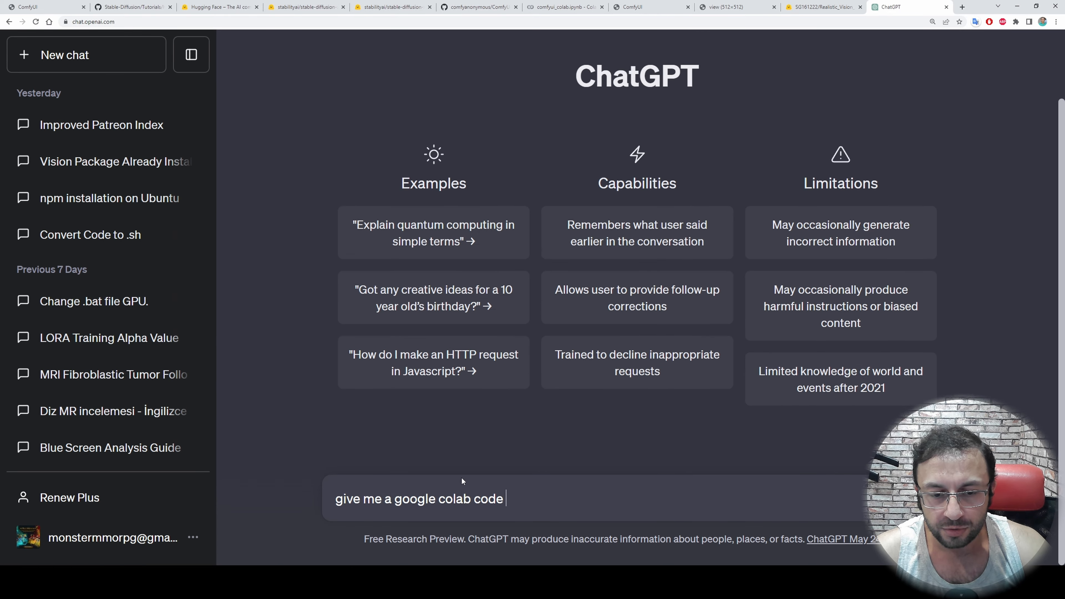
text(that will download t)
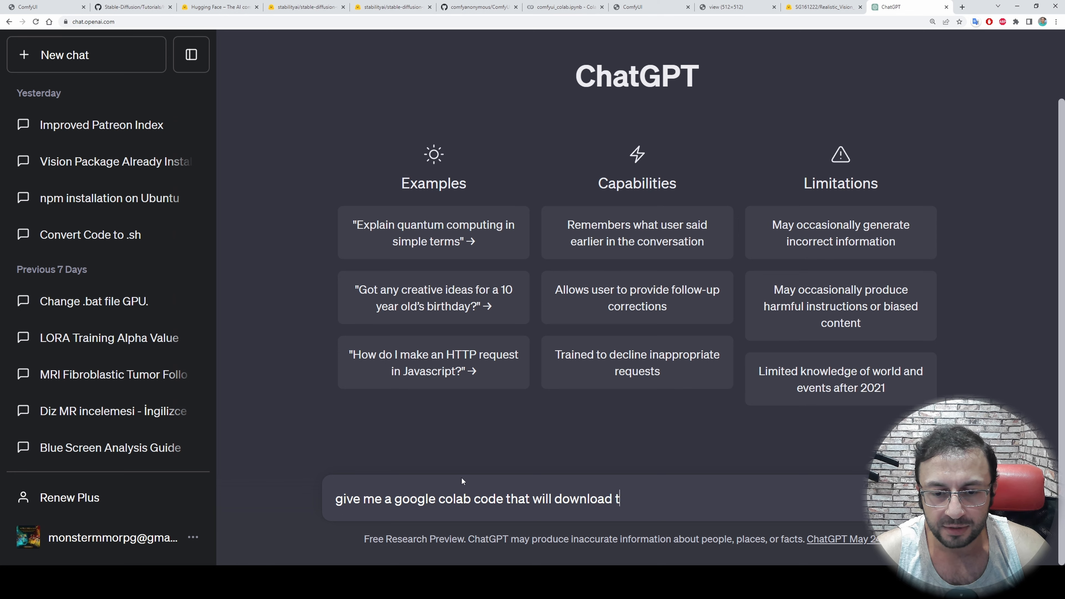
text(he following folder :)
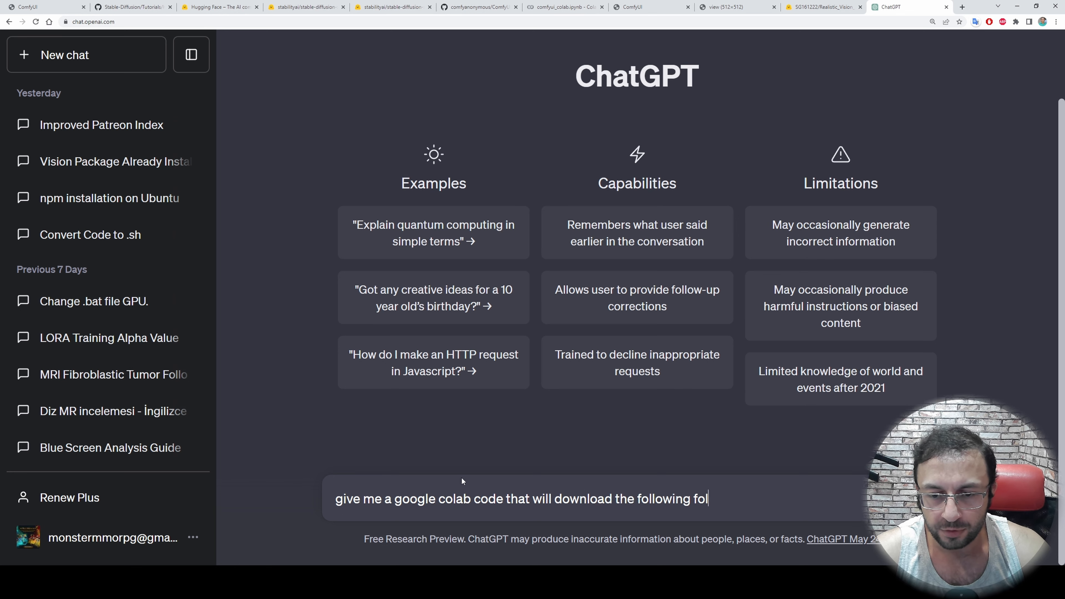
key(ctrl+v)
key(Return)
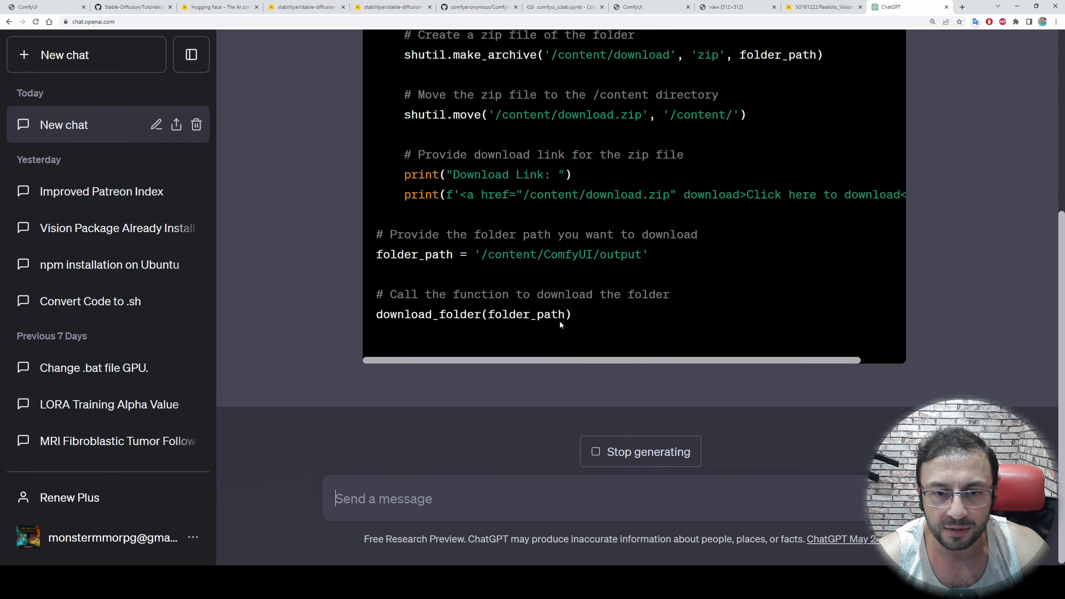
Copy ChatGPT's download_folder code into a new Colab code cell below the localtunnel cell's output and run it
click(867, 145)
click(562, 6)
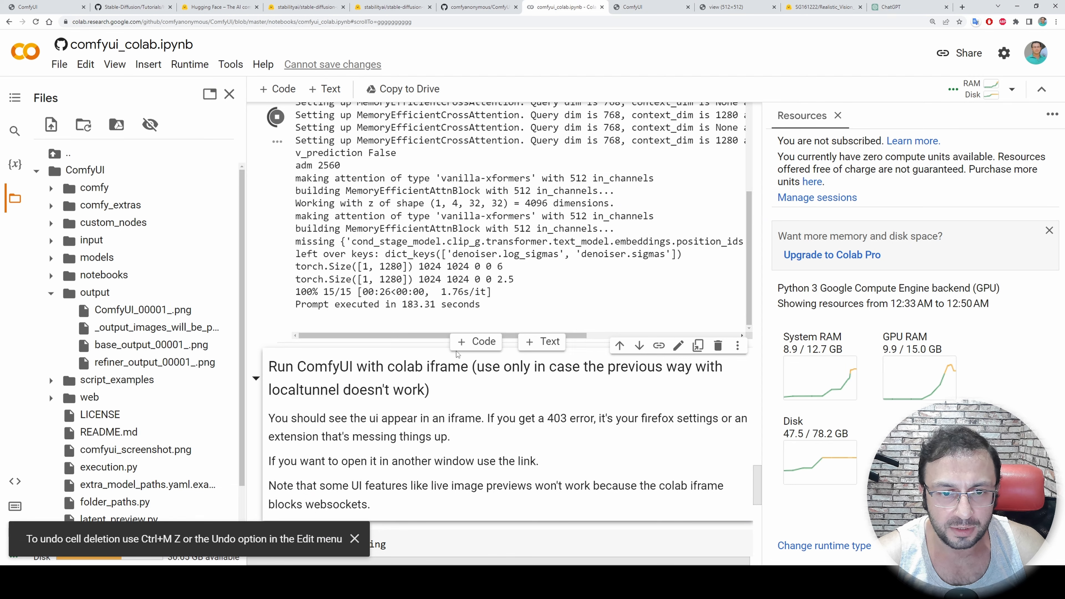
click(472, 342)
key(ctrl+v)
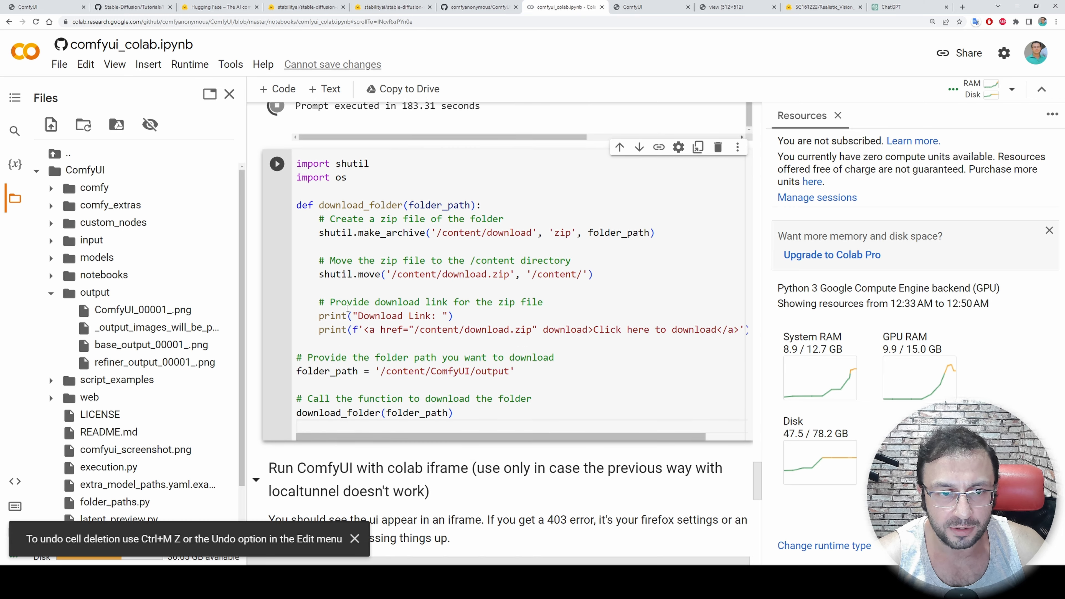
click(280, 166)
Review the queued folder-download cell and stop the running localtunnel cell above it
scroll(389, 341, up, 4)
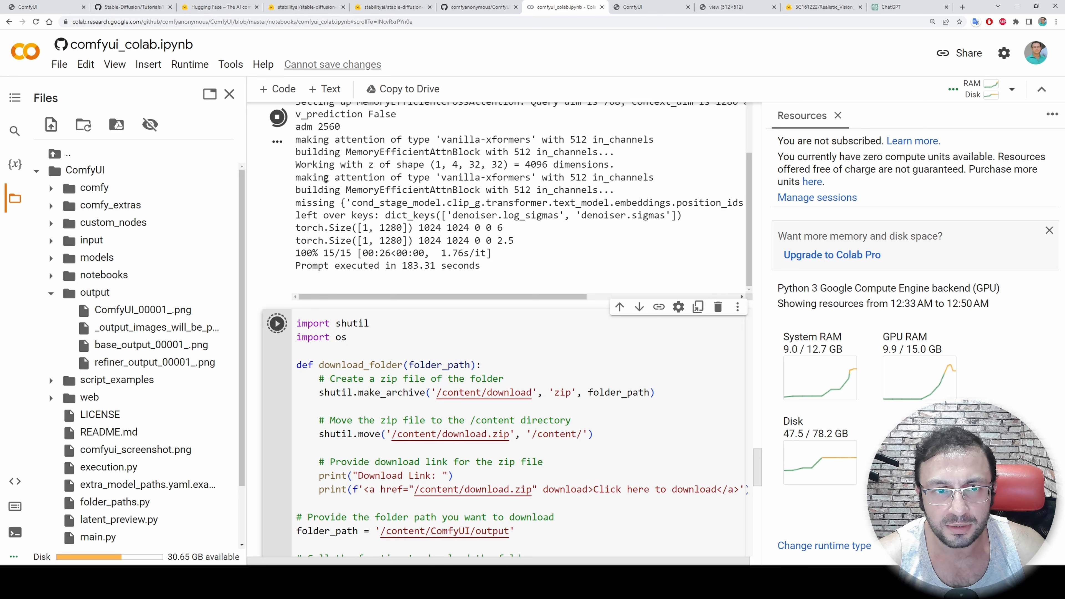
scroll(393, 271, down, 2)
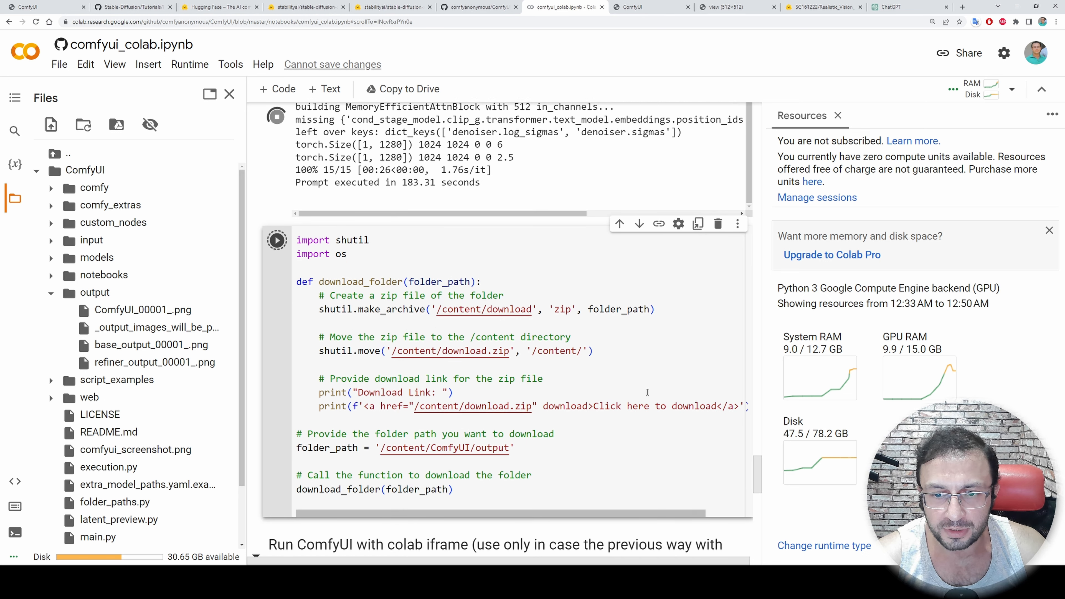
scroll(647, 392, right, 2)
scroll(647, 392, left, 2)
scroll(284, 133, up, 2)
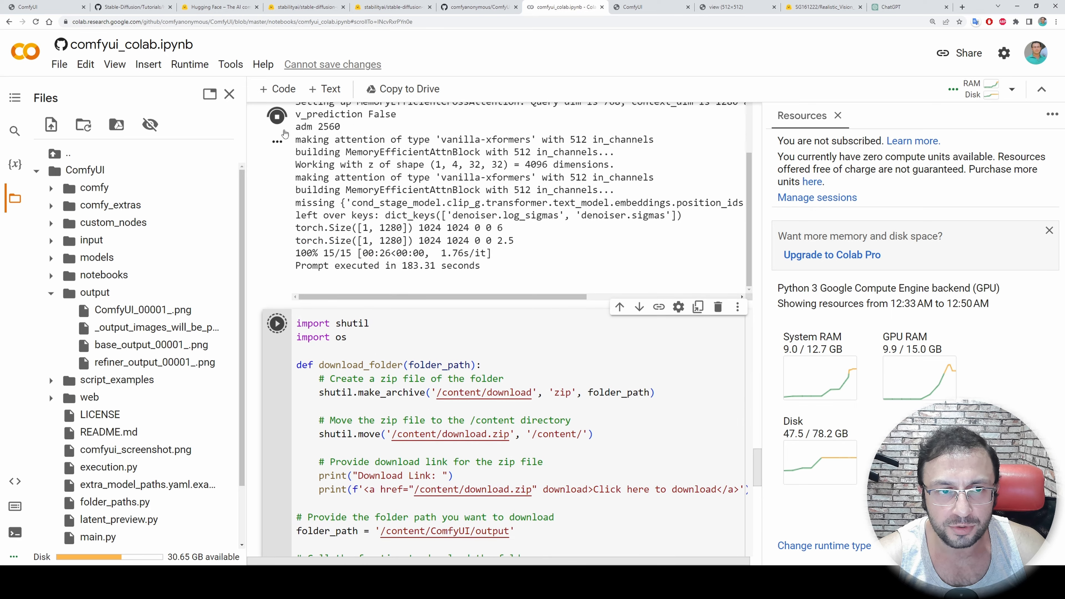
scroll(285, 133, up, 9)
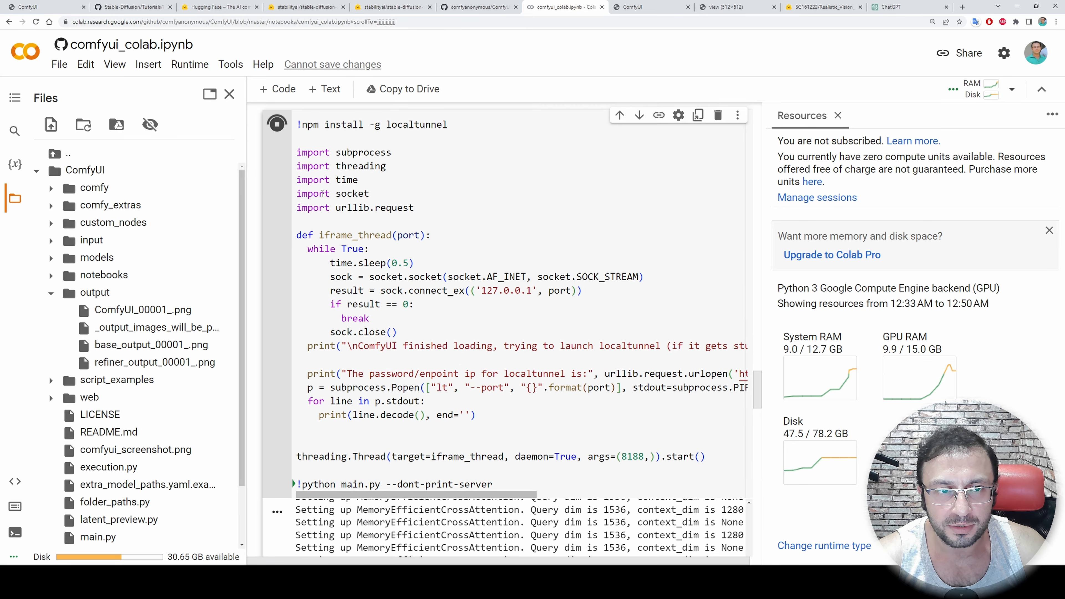
click(277, 125)
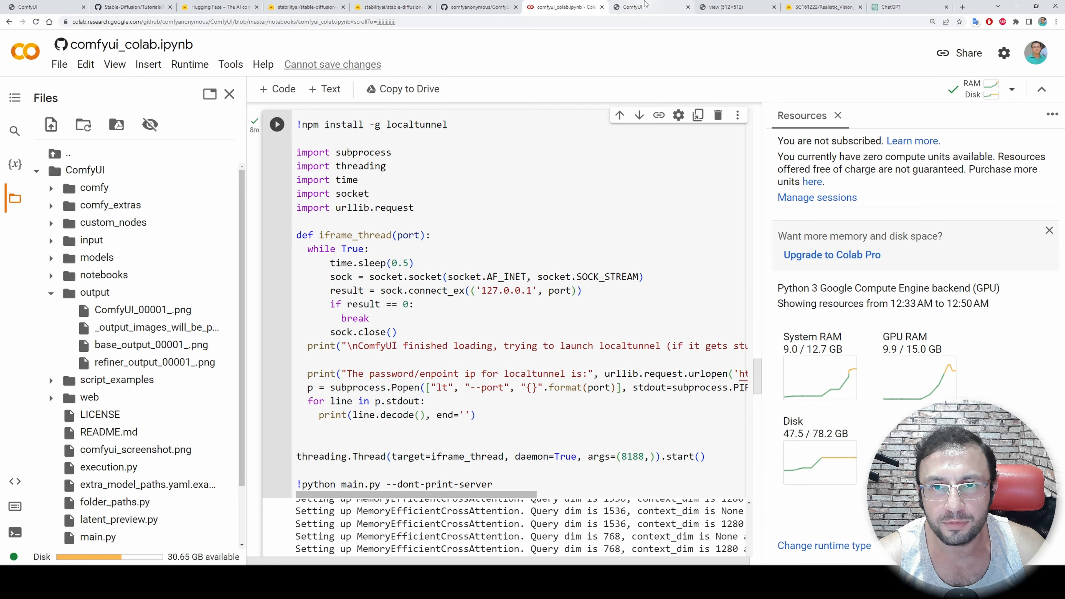
Check the ComfyUI page, rerun the folder-download cell in Colab and review its traceback
click(635, 7)
click(570, 6)
scroll(354, 248, down, 10)
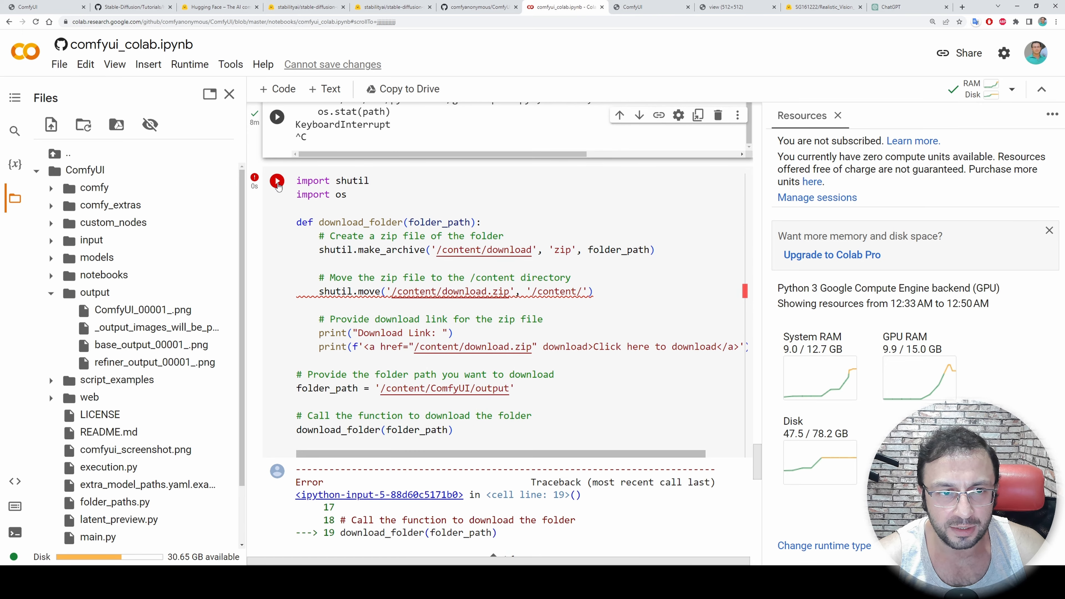
click(276, 181)
scroll(479, 445, down, 3)
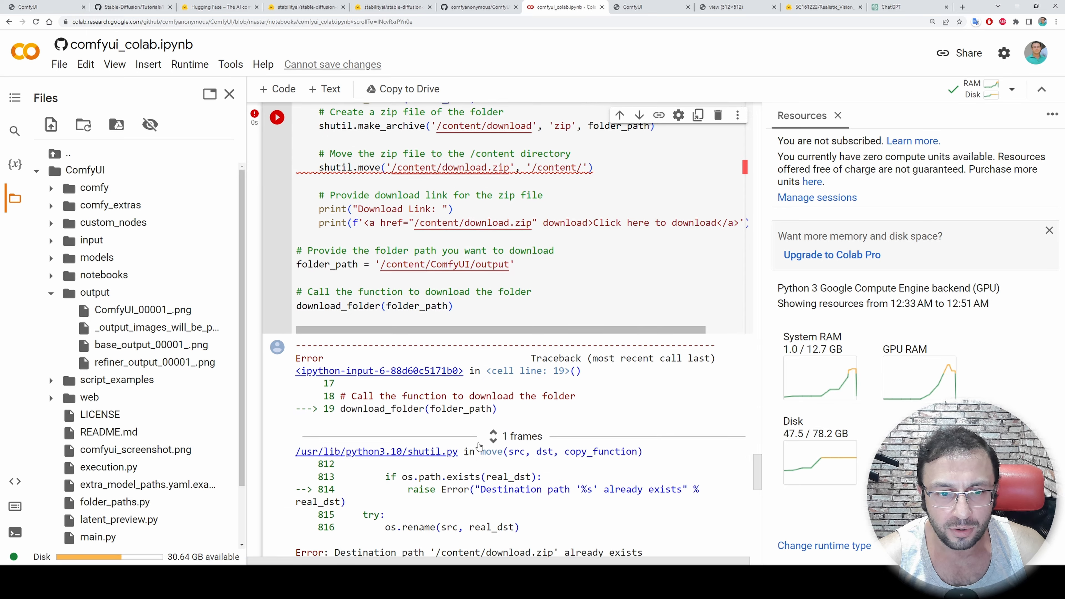
scroll(479, 445, up, 4)
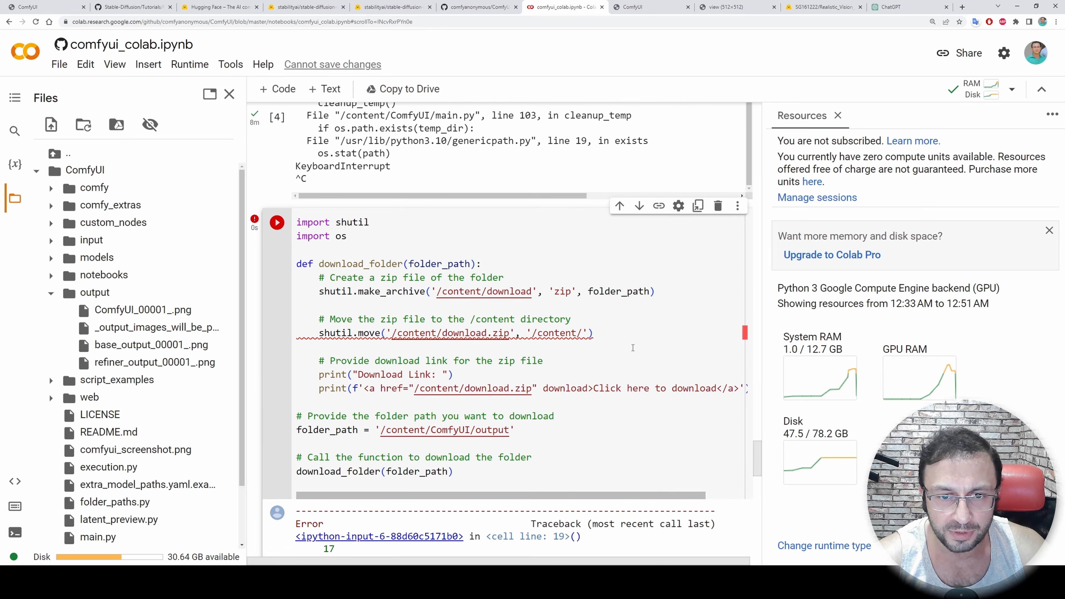
scroll(510, 371, down, 7)
Copy the final error line about the destination path /content/download.zip and send it to ChatGPT in the same chat
drag(647, 428, 287, 435)
key(ctrl+c)
click(910, 7)
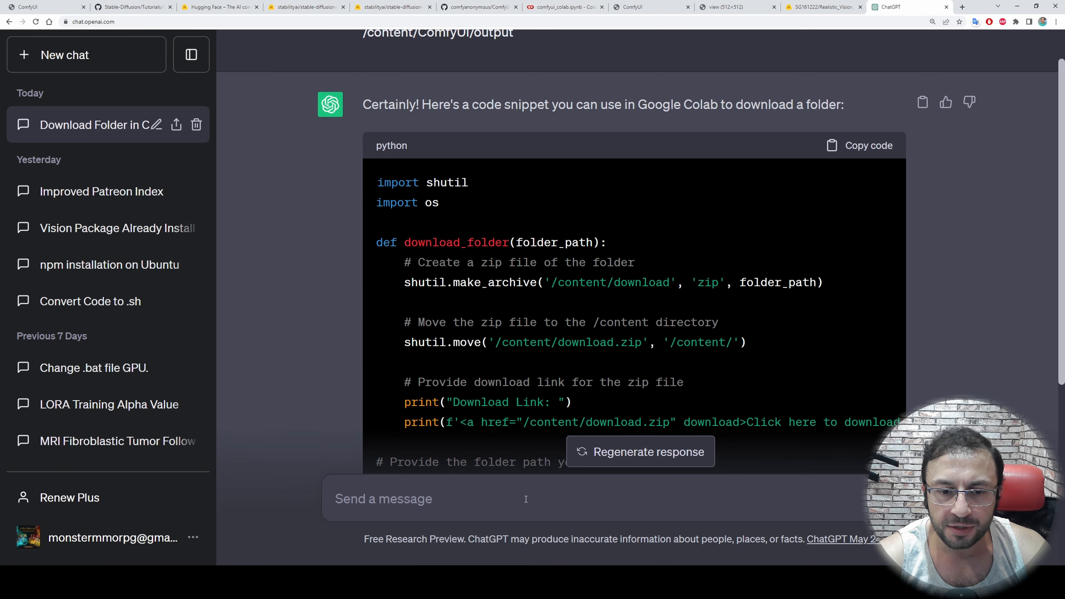
click(522, 494)
key(ctrl+v)
key(Return)
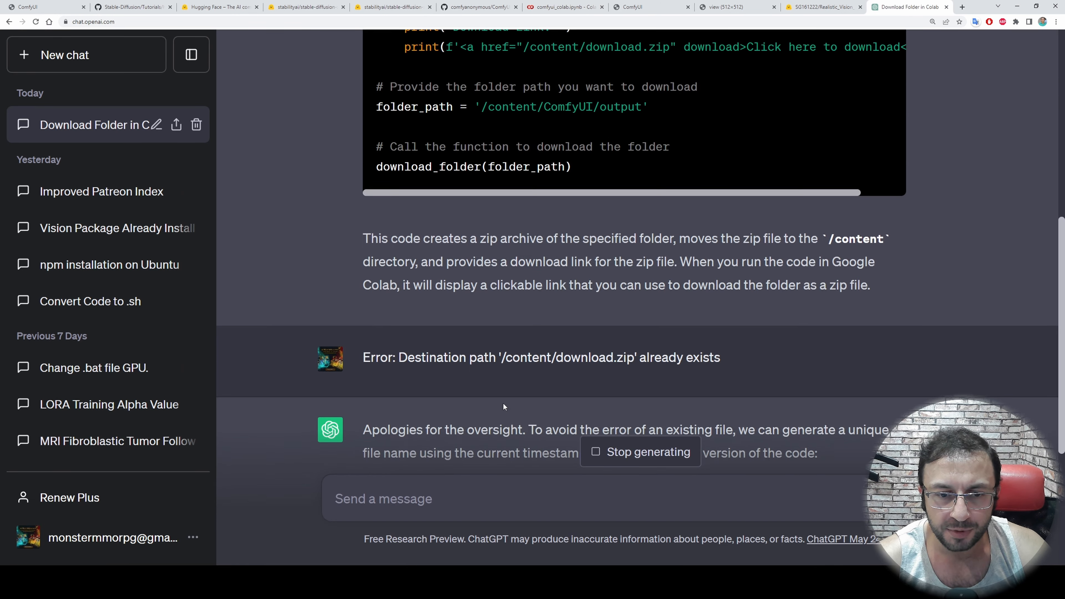
Replace the Colab cell's code with ChatGPT's revised version that uses a timestamped zip filename, and run the cell
scroll(744, 333, up, 6)
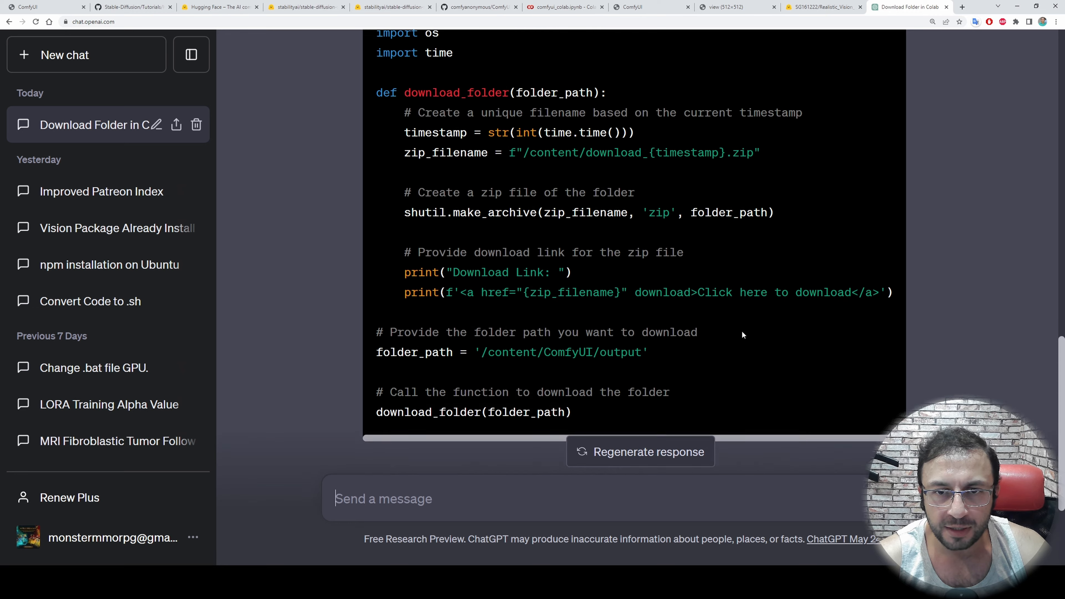
click(864, 142)
click(478, 6)
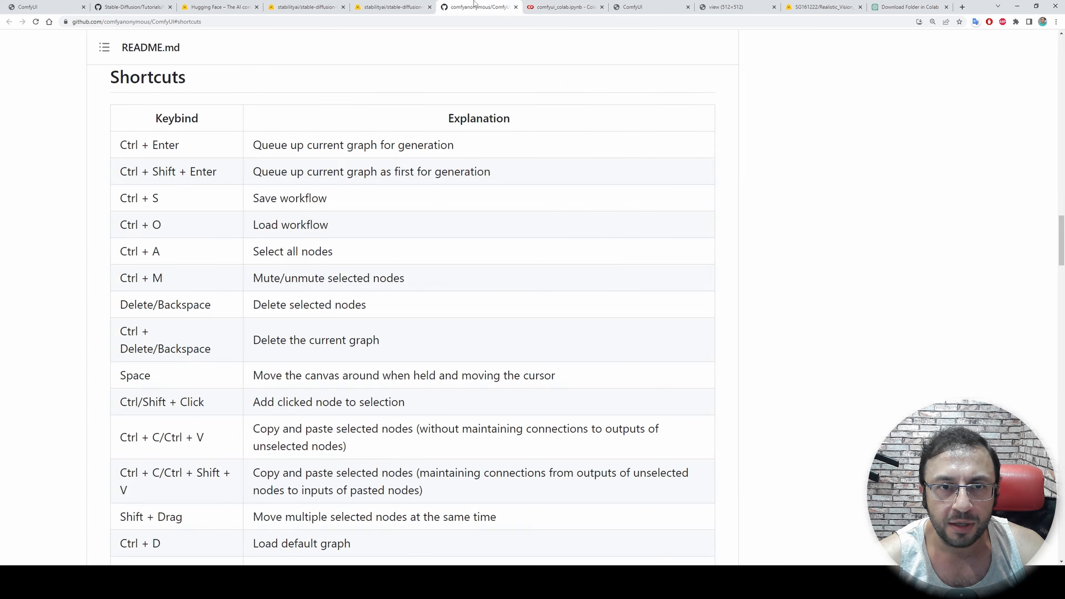
click(563, 6)
key(ctrl+a)
key(ctrl+v)
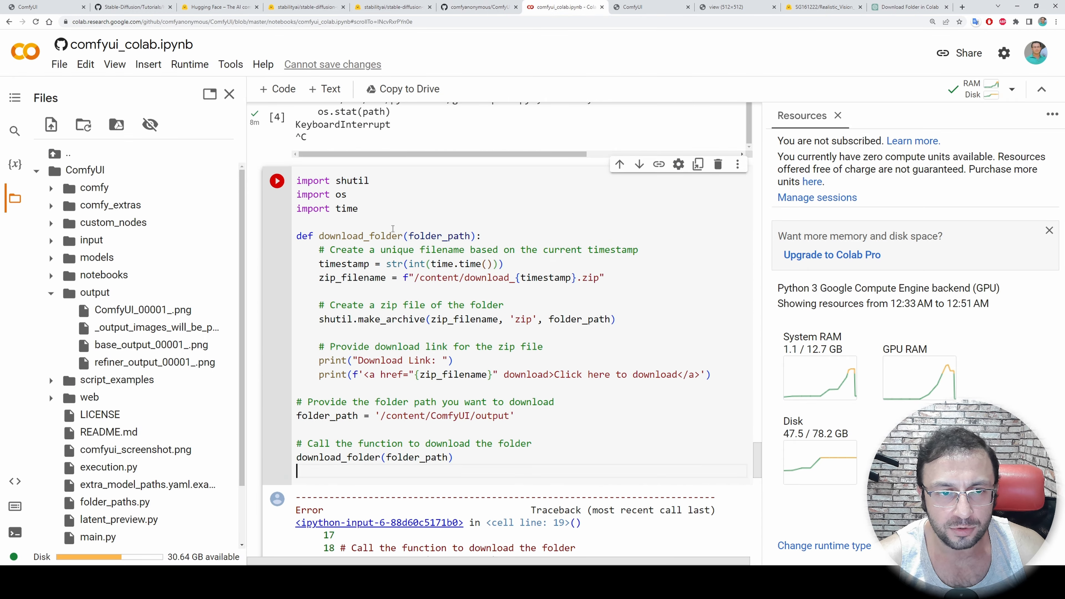
click(276, 181)
Check the cell's download link output, collapse the ComfyUI folder and refresh the Colab file list
scroll(390, 247, down, 2)
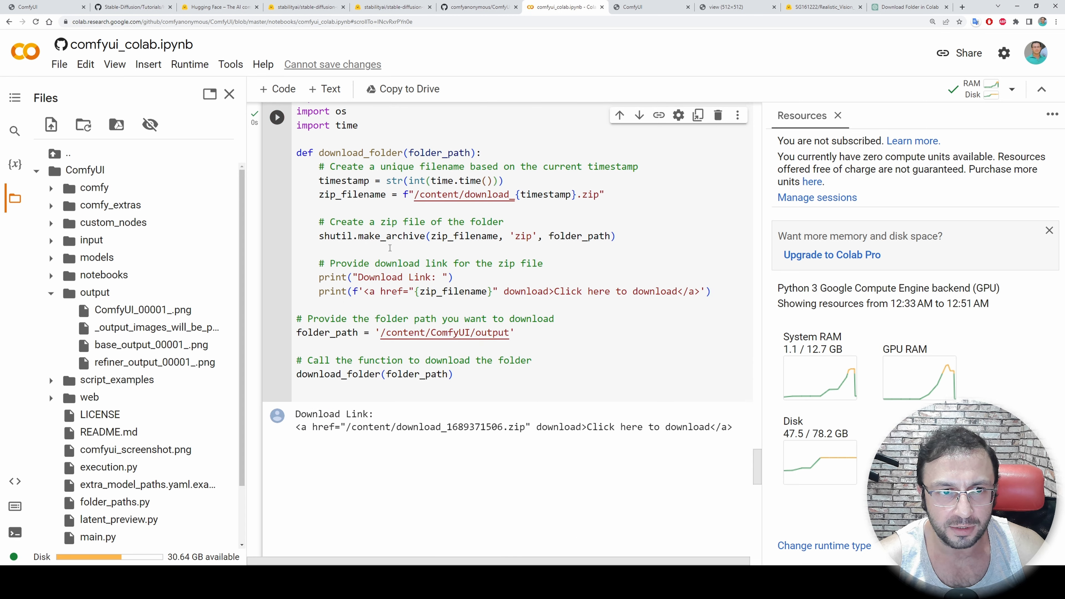
scroll(389, 247, down, 2)
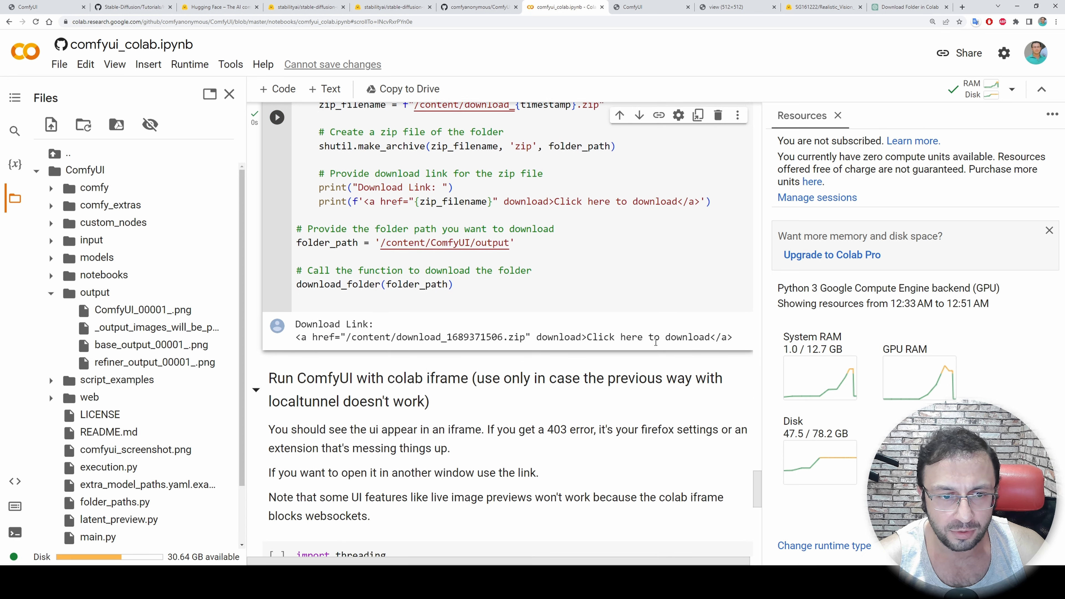
scroll(377, 325, up, 1)
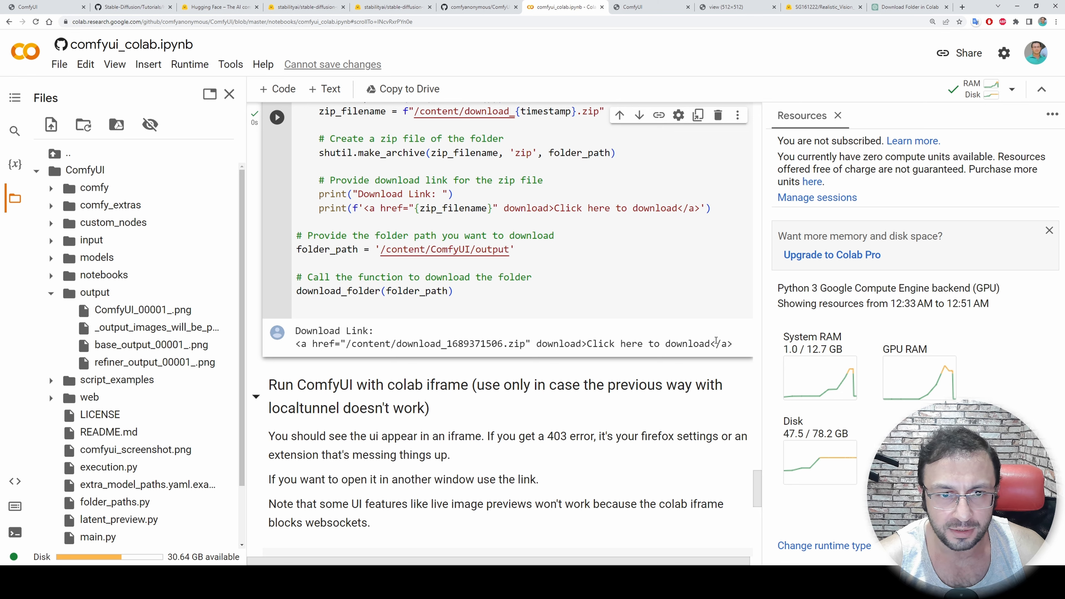
scroll(716, 341, up, 2)
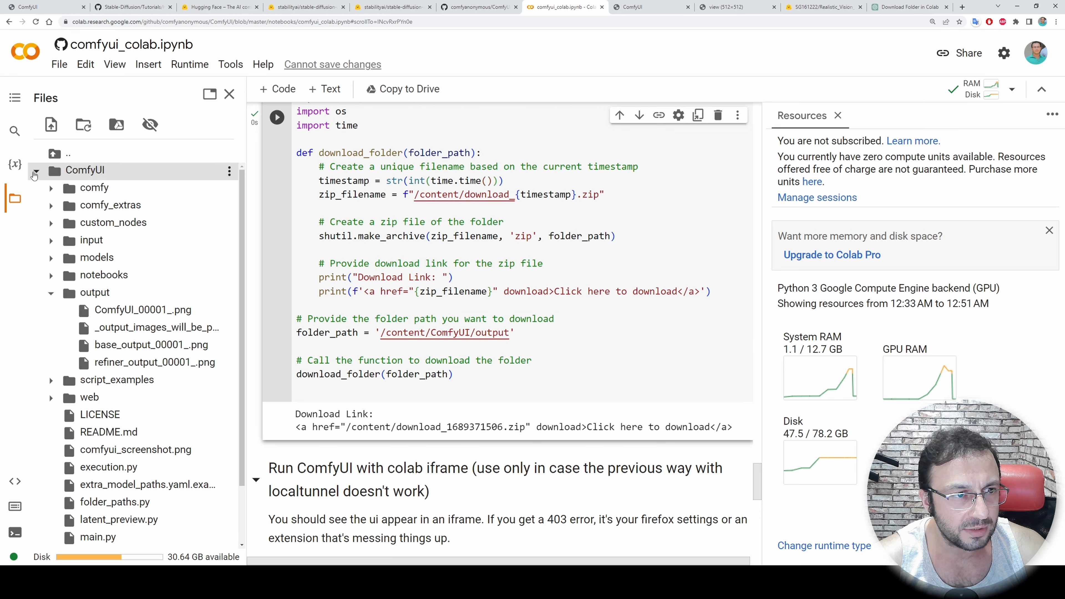
click(84, 124)
click(84, 125)
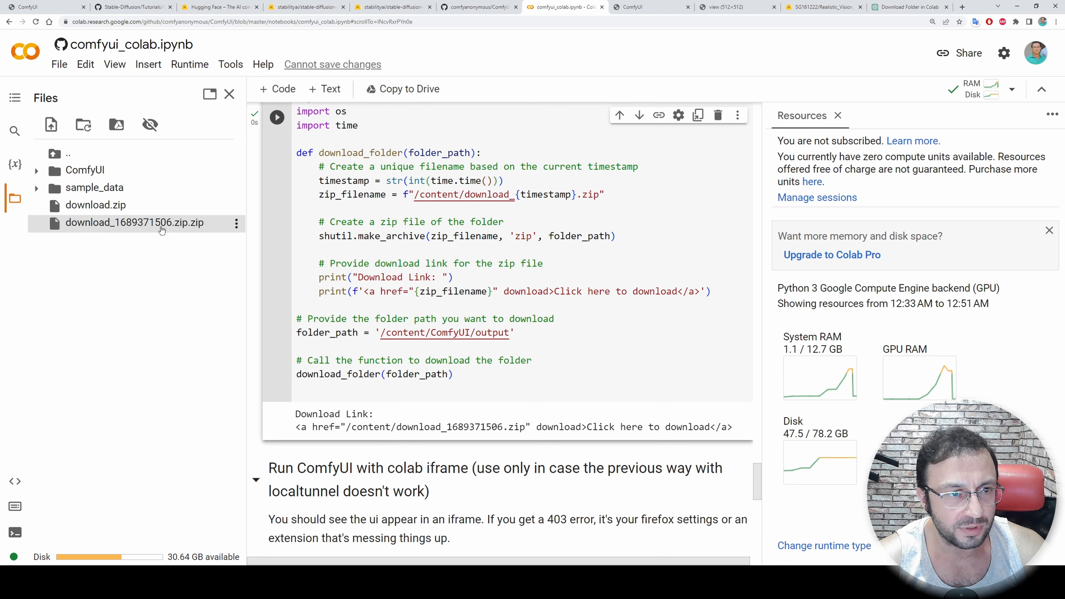
Download download_1689371506.zip.zip from the Colab files to the computer
right_click(150, 234)
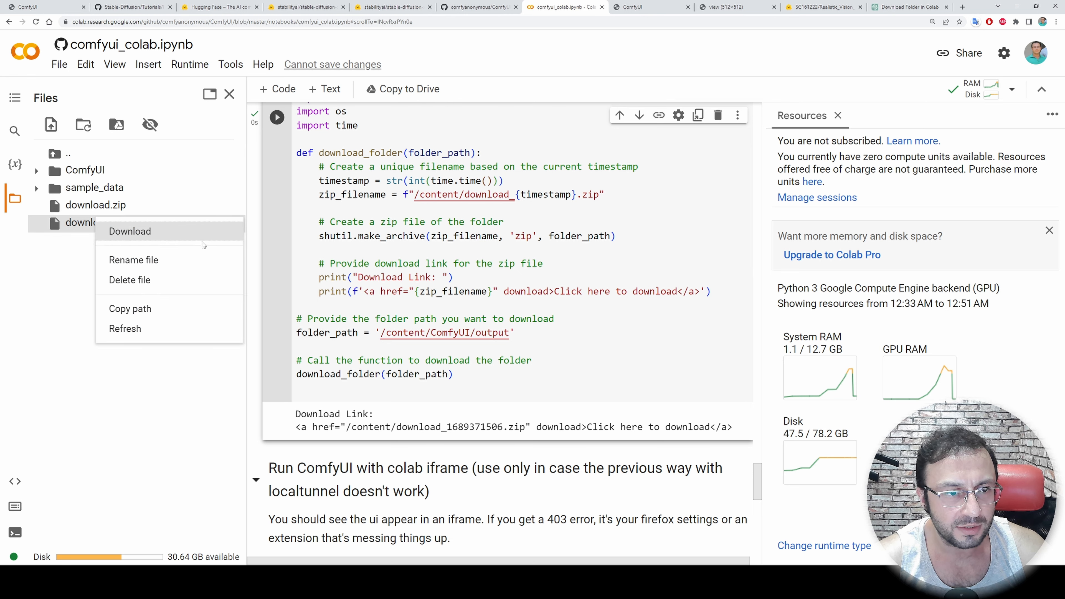
click(151, 233)
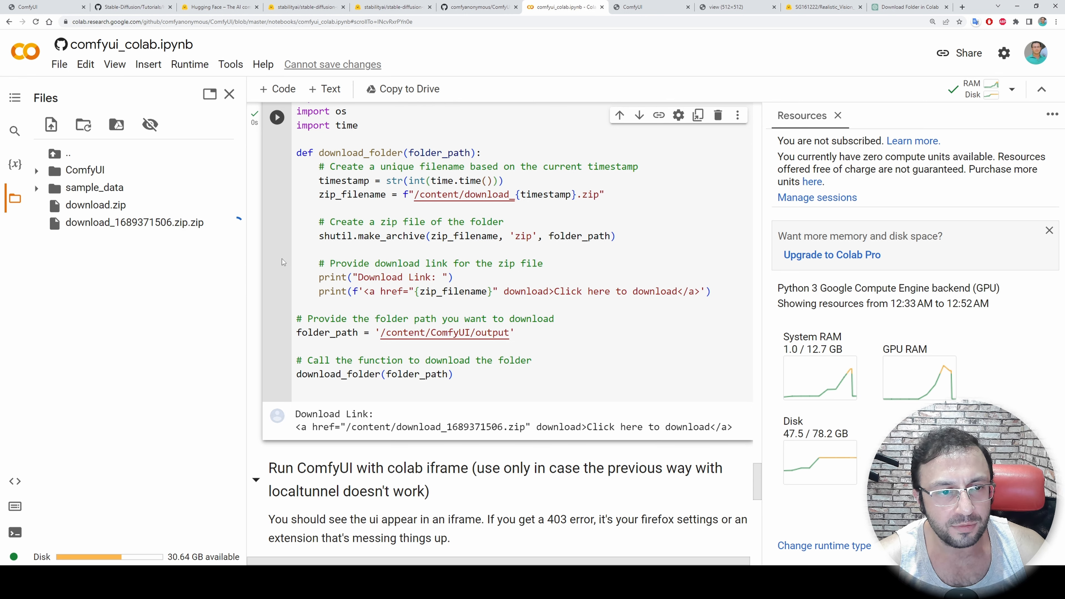
scroll(319, 207, up, 3)
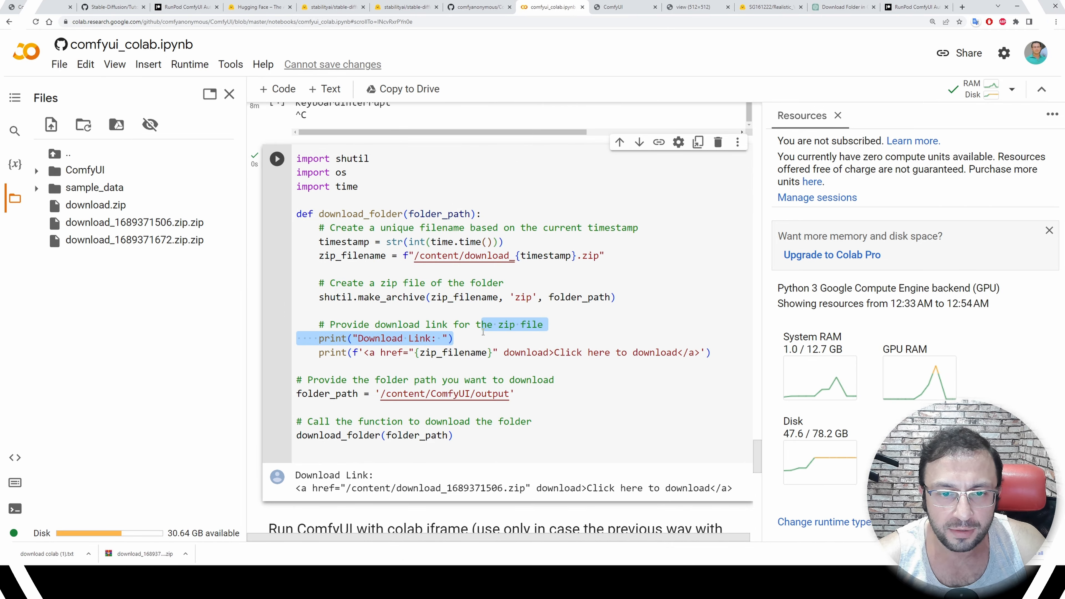
From the GitHub tutorial readme, open the Patreon post linked for the generated images download code and go to its attachments
click(482, 324)
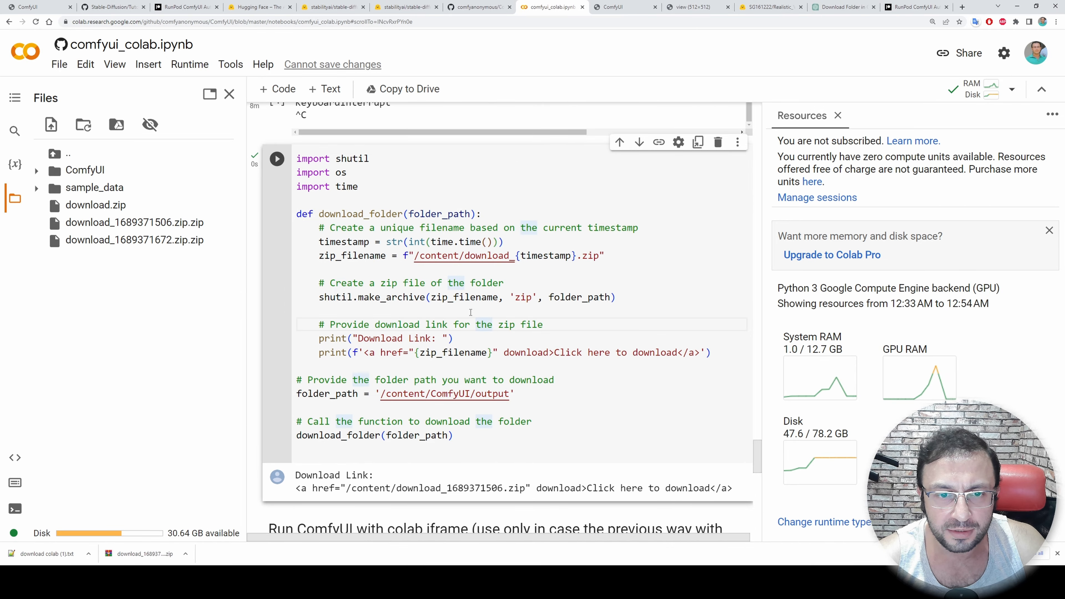
click(96, 6)
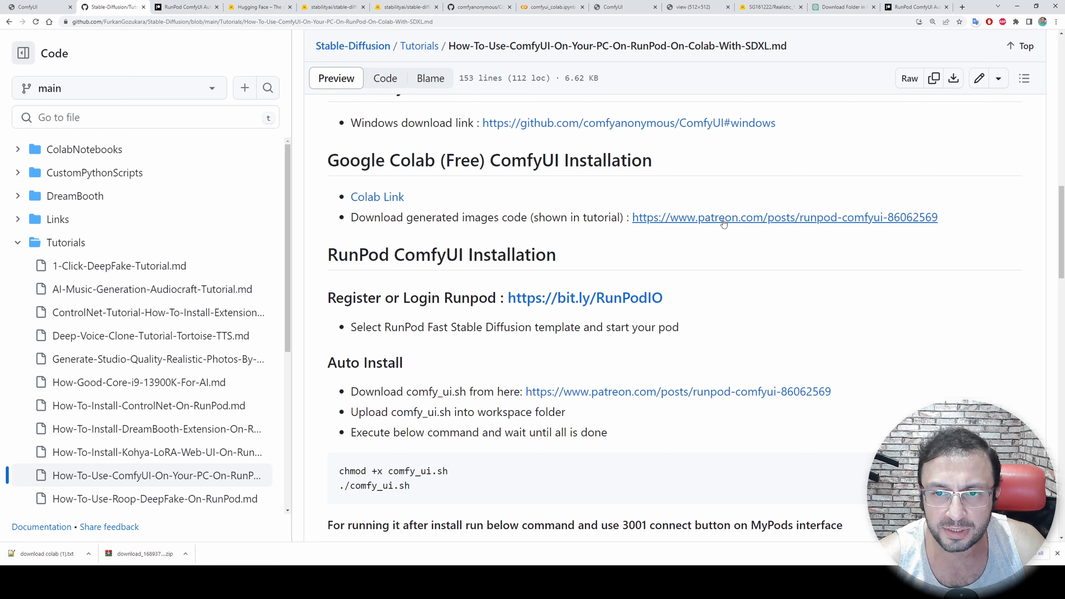
middle_click(696, 219)
click(190, 5)
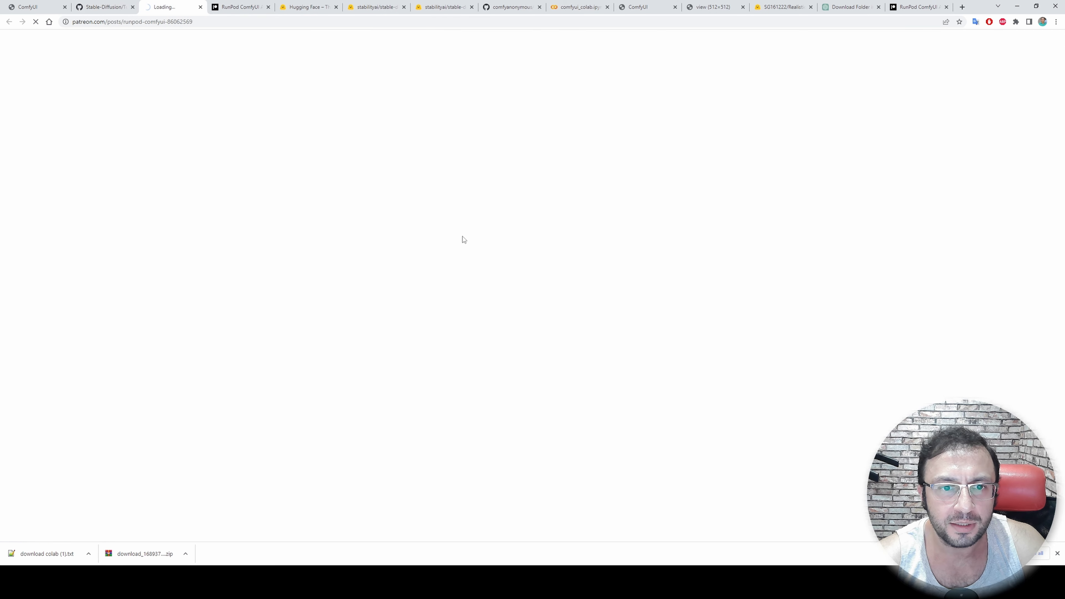
scroll(461, 238, down, 10)
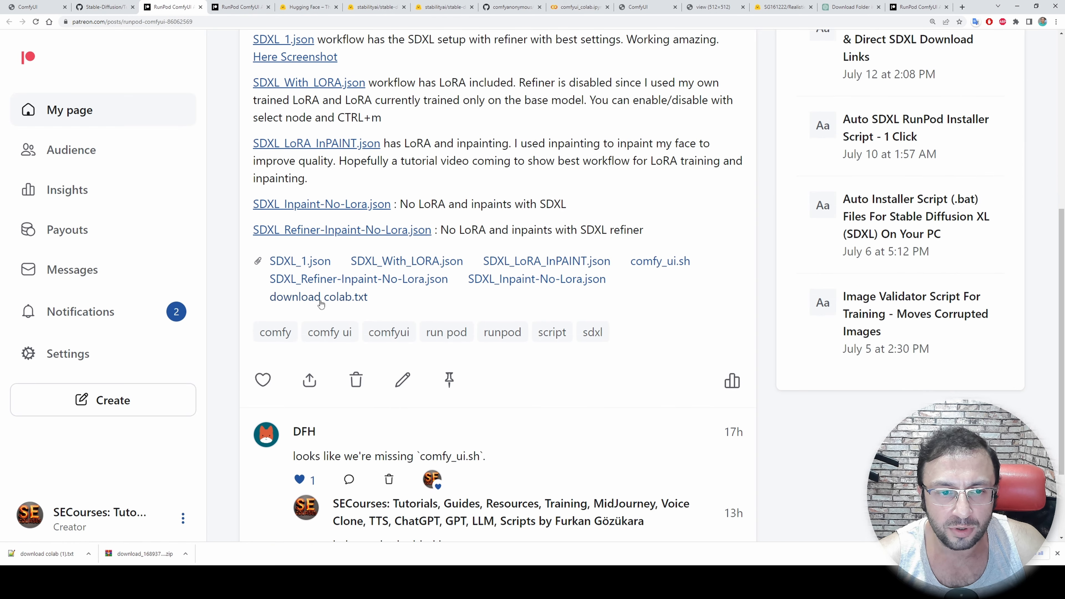
Download the post's attachment download colab.txt and copy its whole script from Notepad++
click(333, 299)
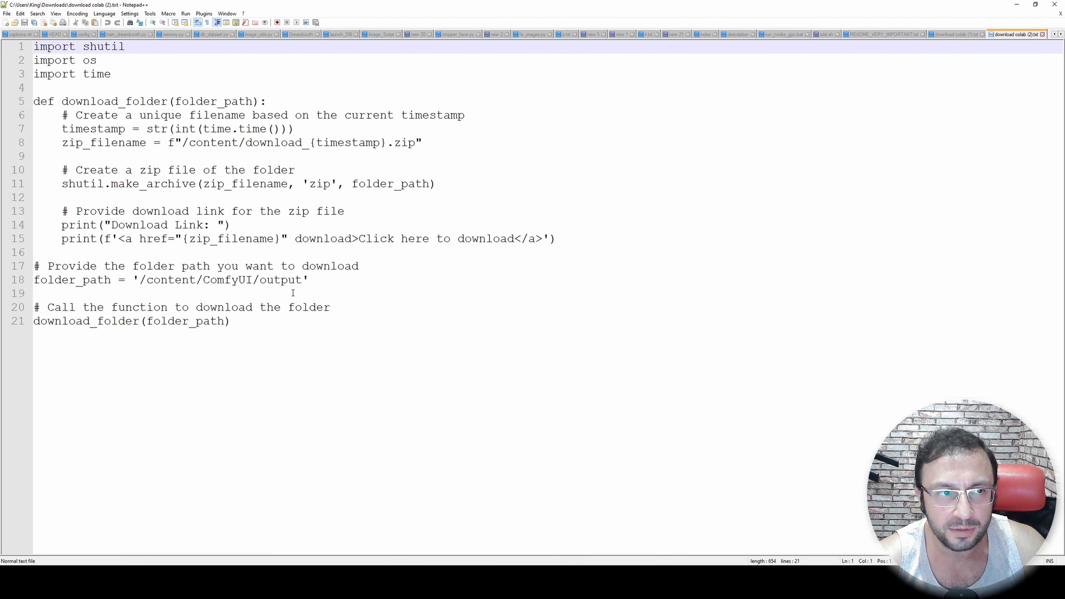
key(ctrl+a)
key(ctrl+c)
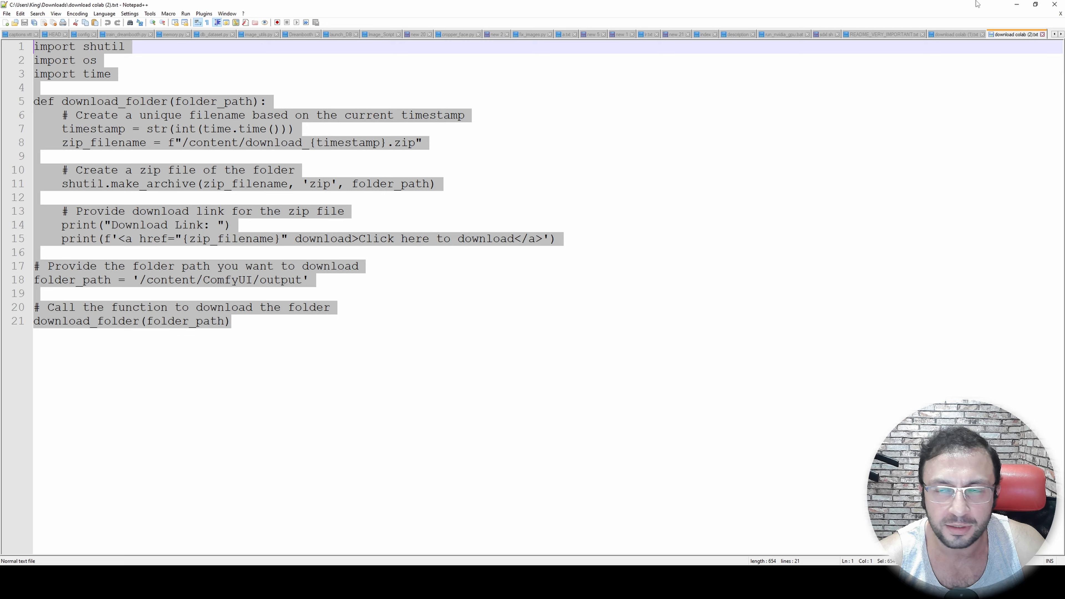
click(1018, 4)
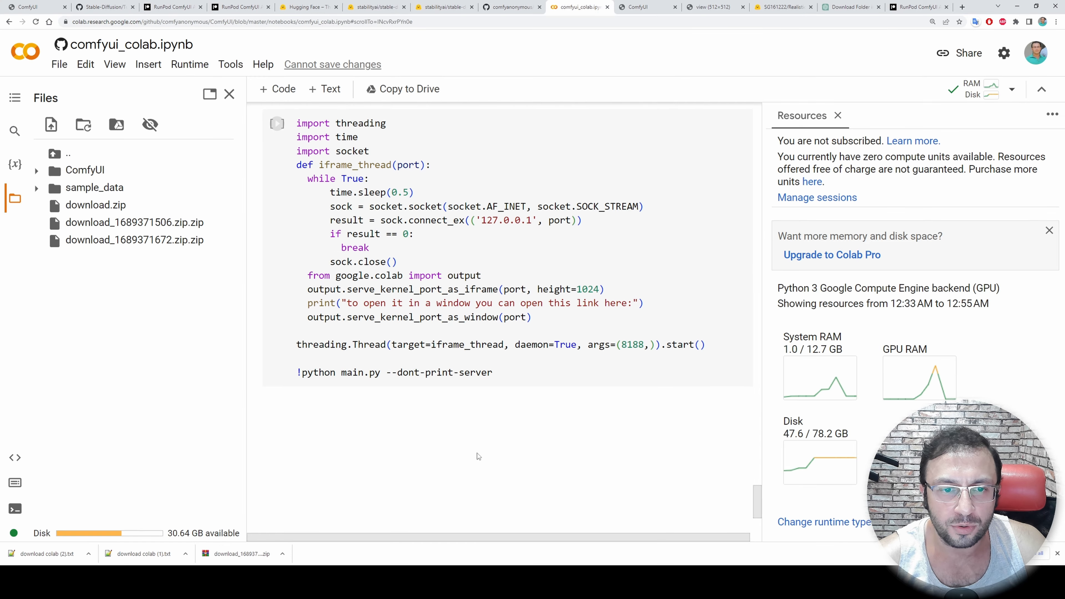
Add an empty code cell after the last cell of the Colab notebook
scroll(375, 305, down, 2)
mouse_move(362, 290)
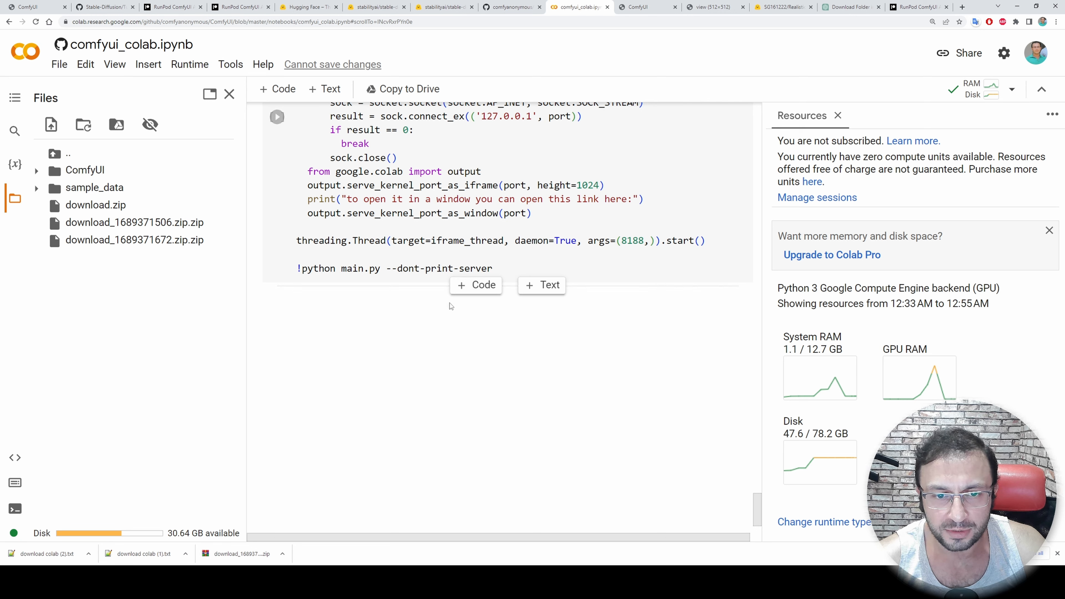
right_click(454, 291)
click(477, 284)
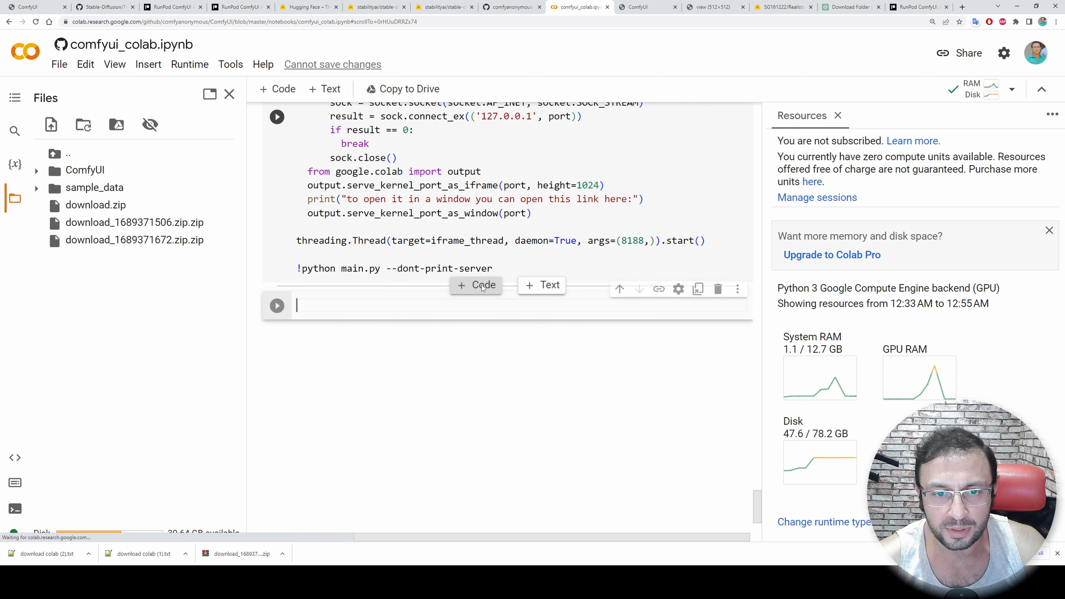
click(149, 64)
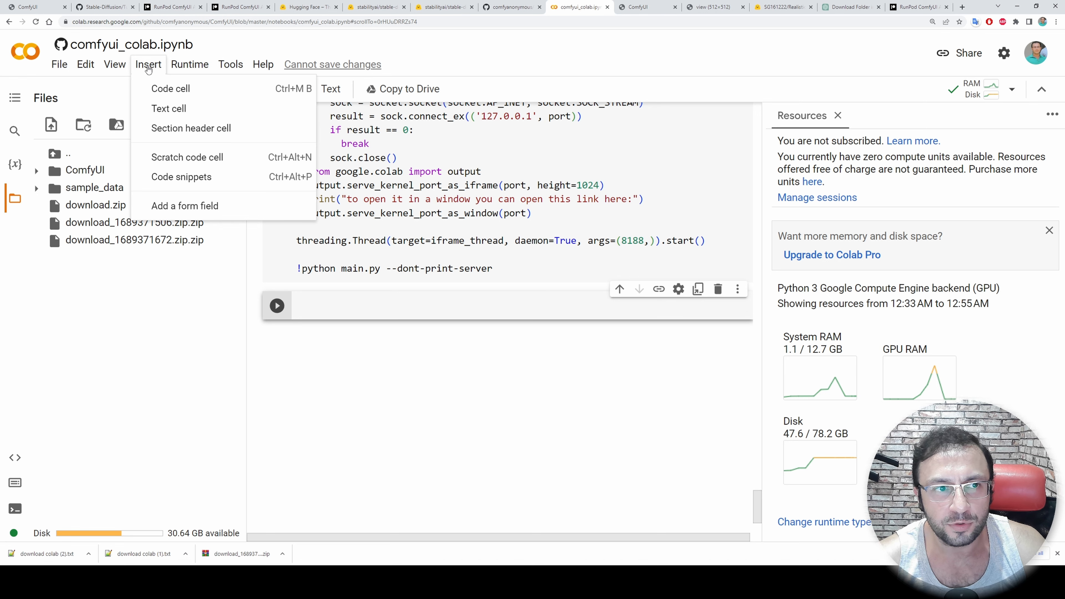
click(152, 68)
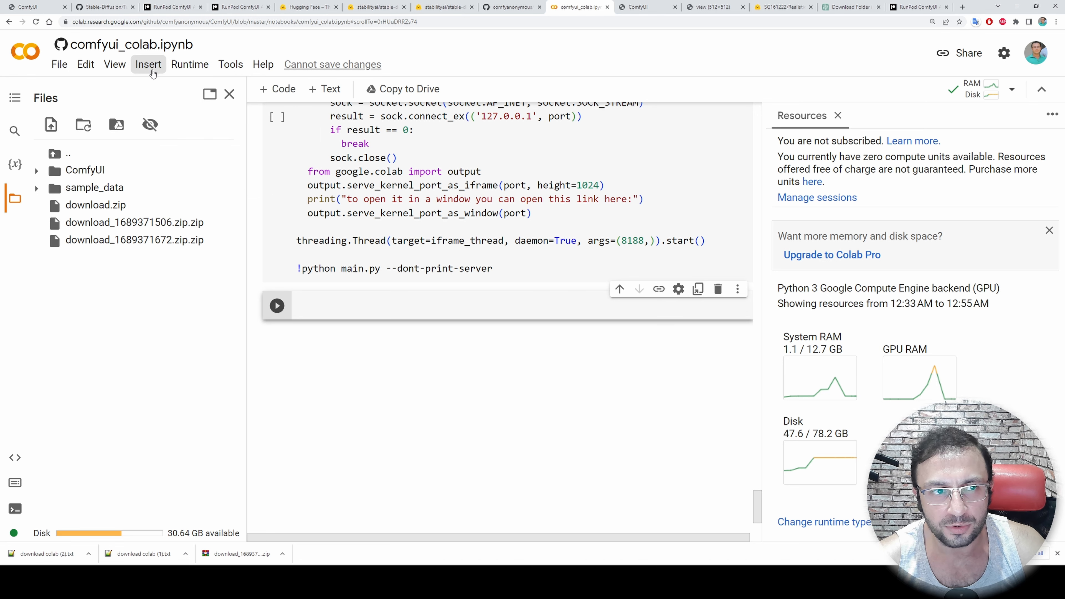
Insert another code cell containing the copied download script, run it and refresh the Colab file list
click(153, 69)
click(168, 89)
key(ctrl+v)
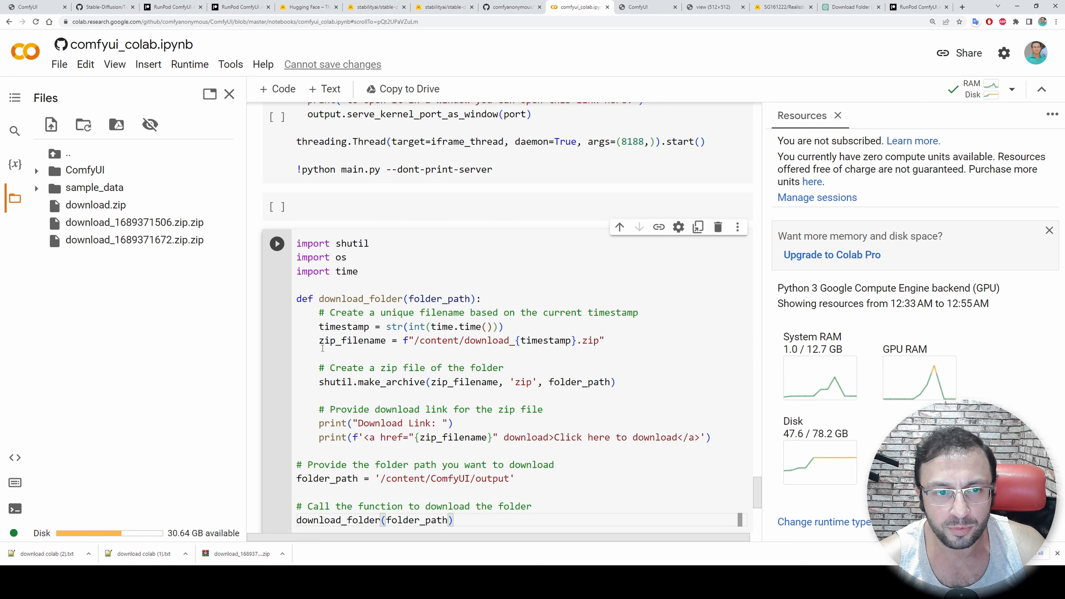
click(277, 162)
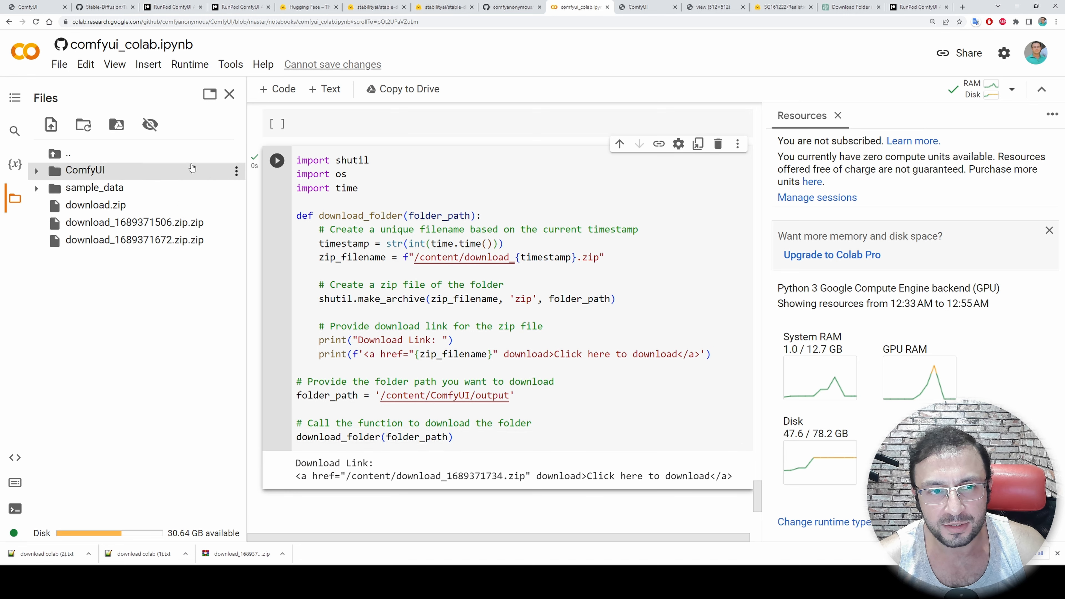
click(83, 126)
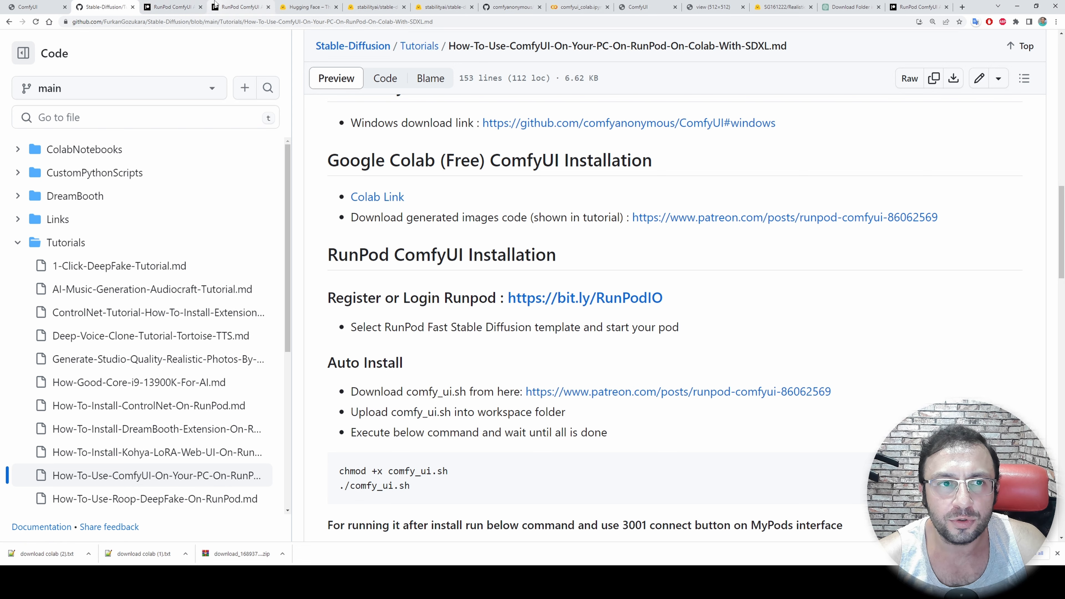
Review the Patreon post's SDXL workflow notes and attachments, and the RunPod ComfyUI installation section of the GitHub readme
click(188, 6)
scroll(499, 306, up, 4)
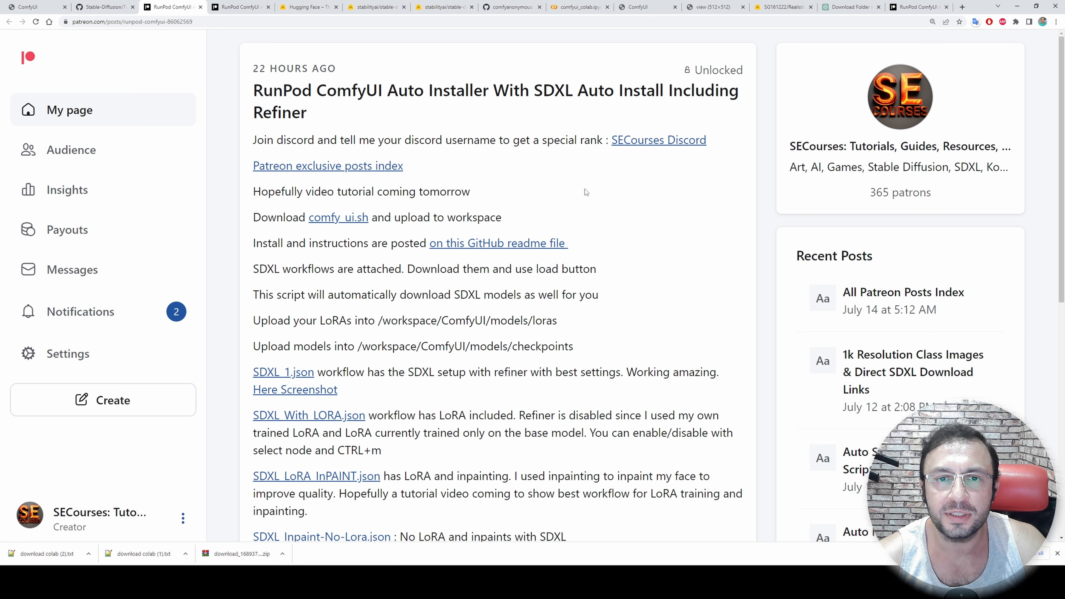
scroll(638, 274, down, 2)
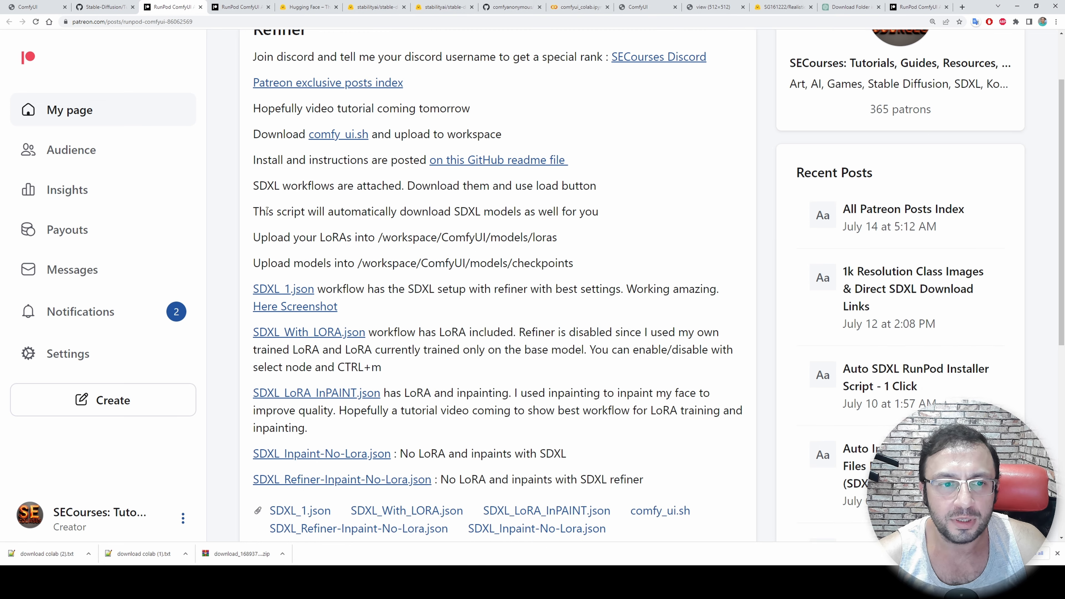
click(102, 6)
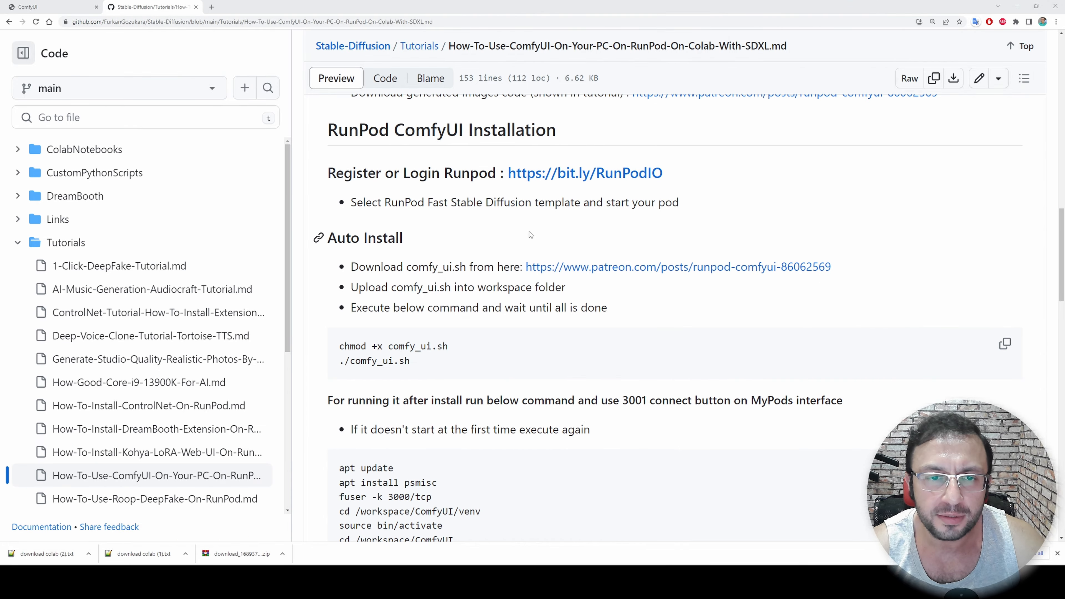
scroll(648, 410, down, 8)
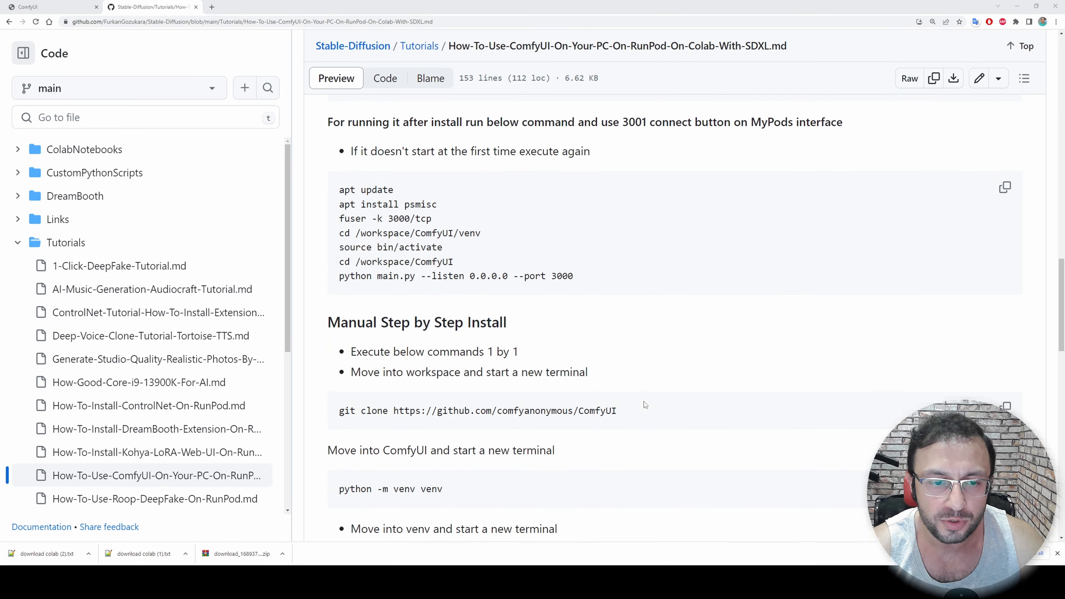
scroll(515, 319, up, 9)
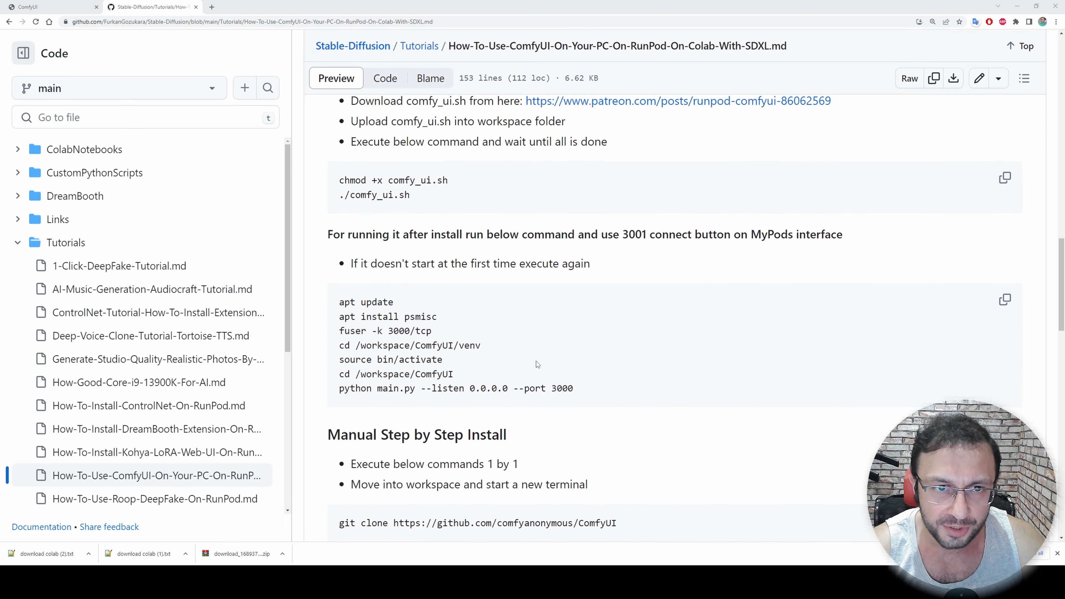
scroll(532, 350, down, 1)
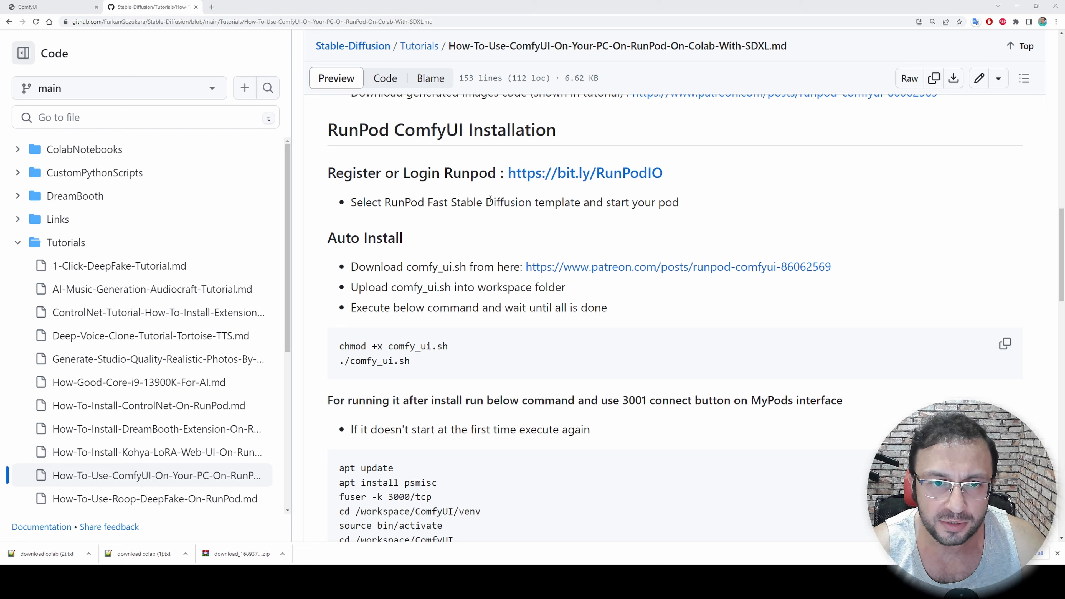
Open RunPod from the readme's registration link and choose the 1x RTX 3090 in Community Cloud for deployment
middle_click(543, 179)
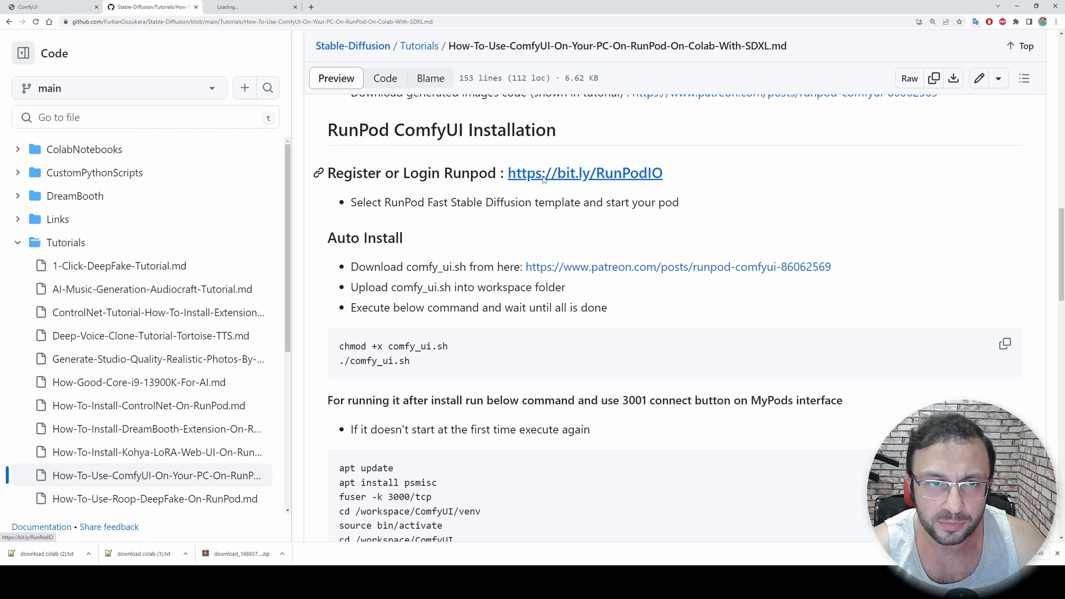
click(212, 5)
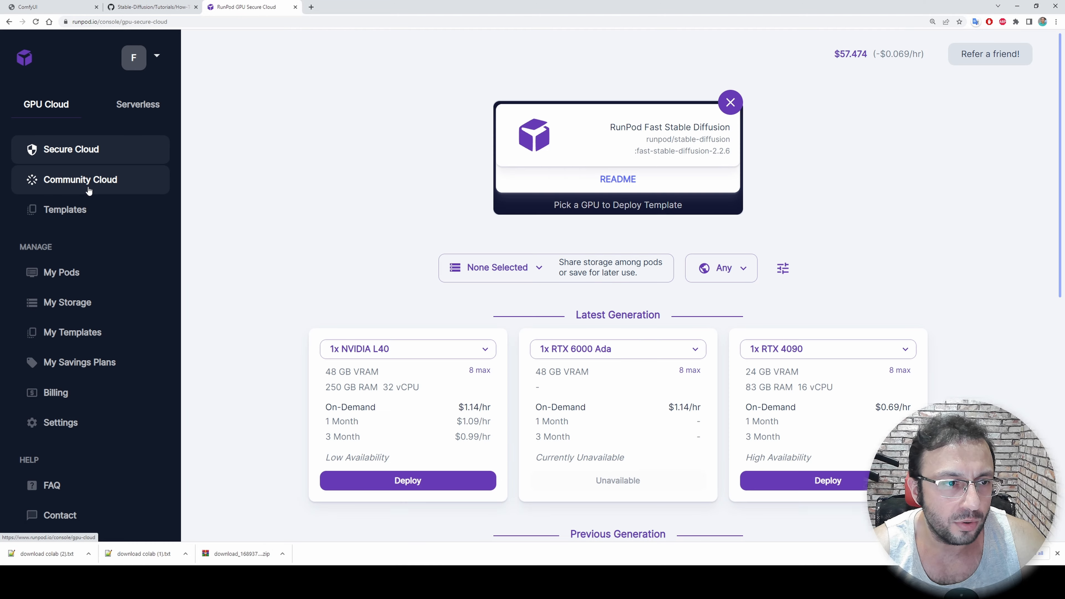
click(88, 179)
scroll(547, 390, down, 10)
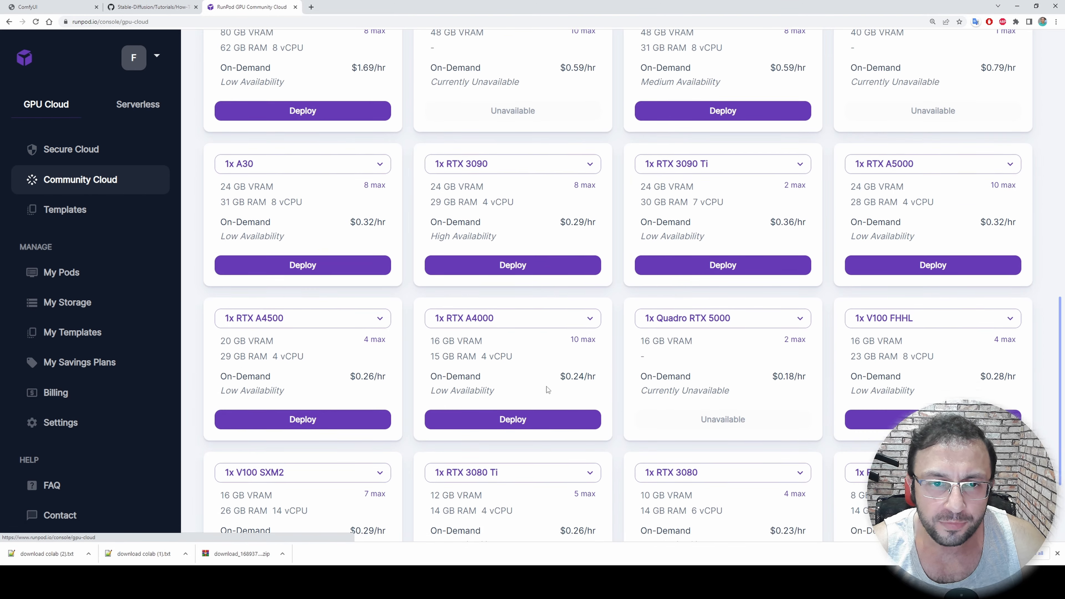
scroll(547, 390, down, 1)
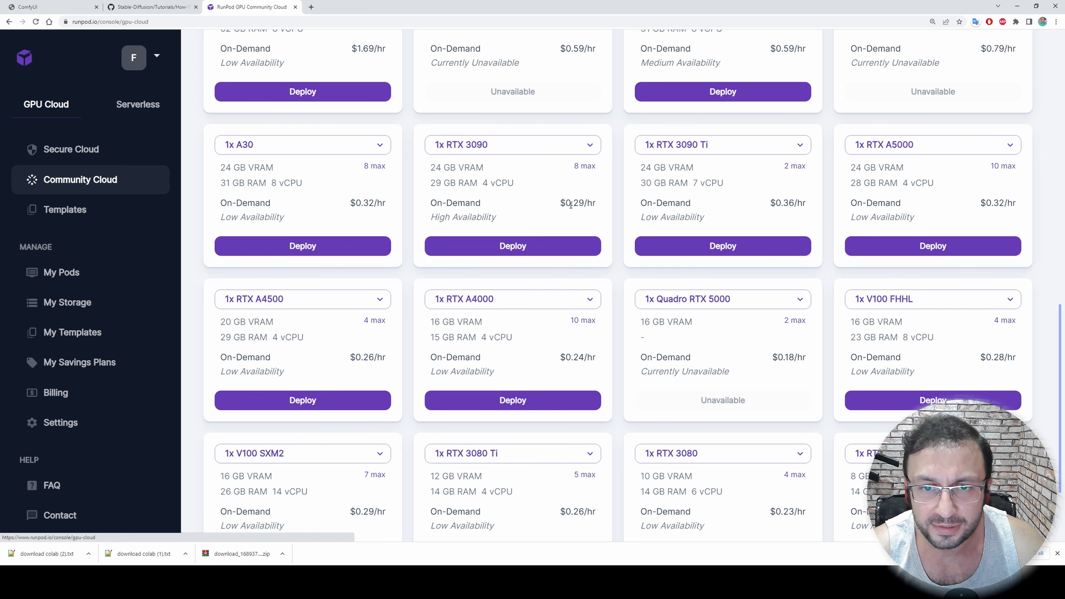
click(506, 249)
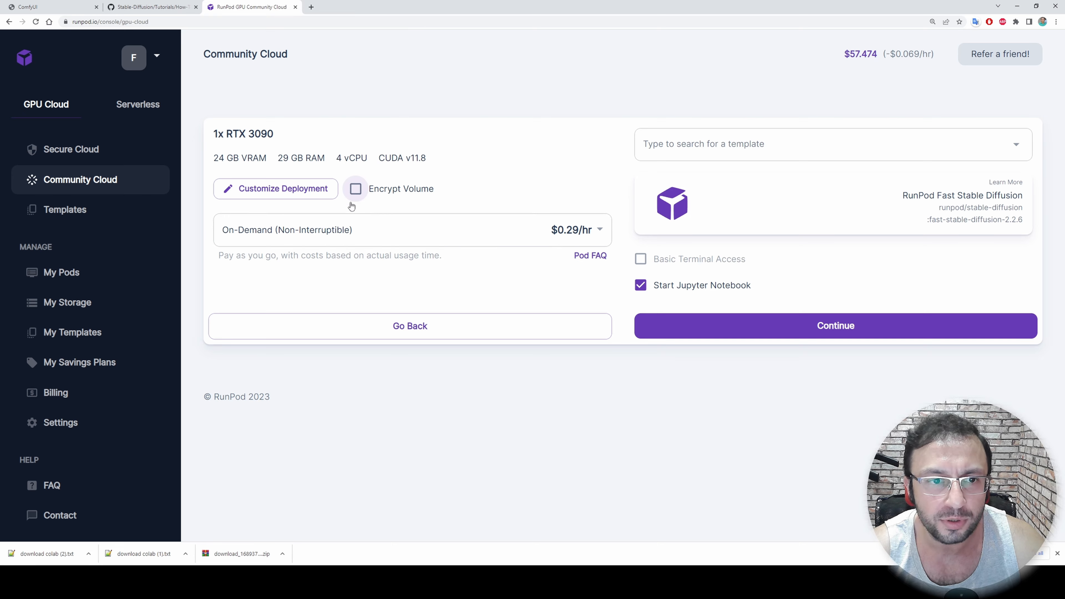
Search the templates for "fast", select RunPod Fast Stable Diffusion and clear the deployment overrides
click(706, 145)
text(fast)
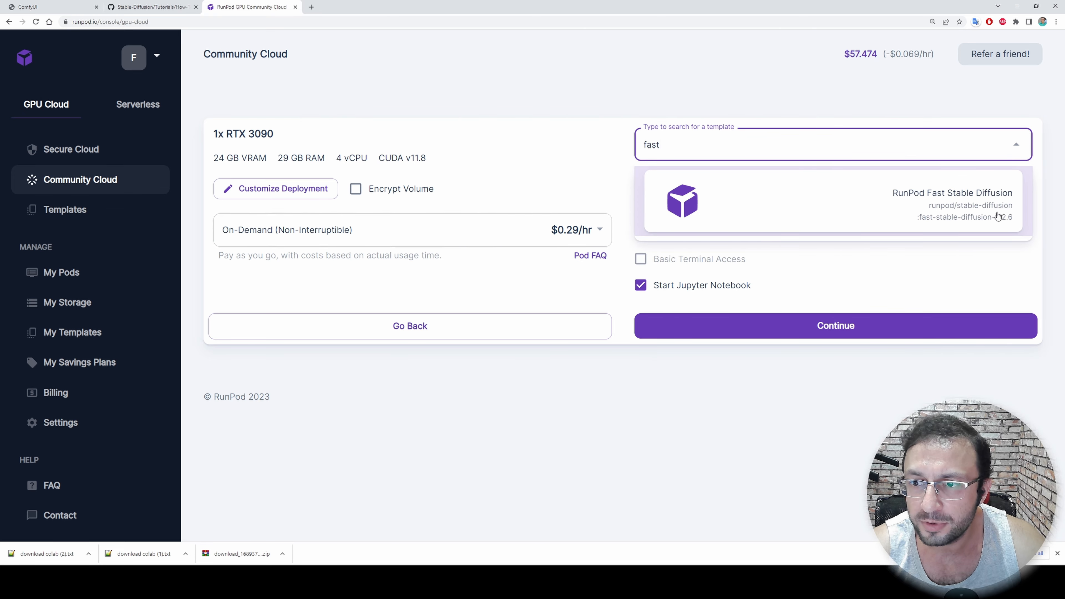
click(938, 214)
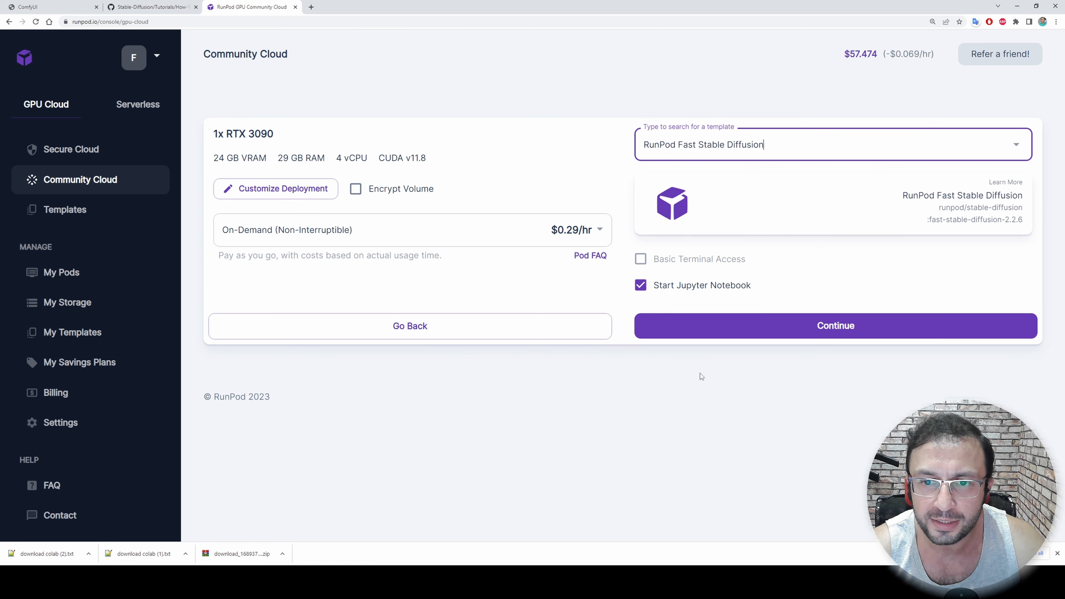
click(249, 197)
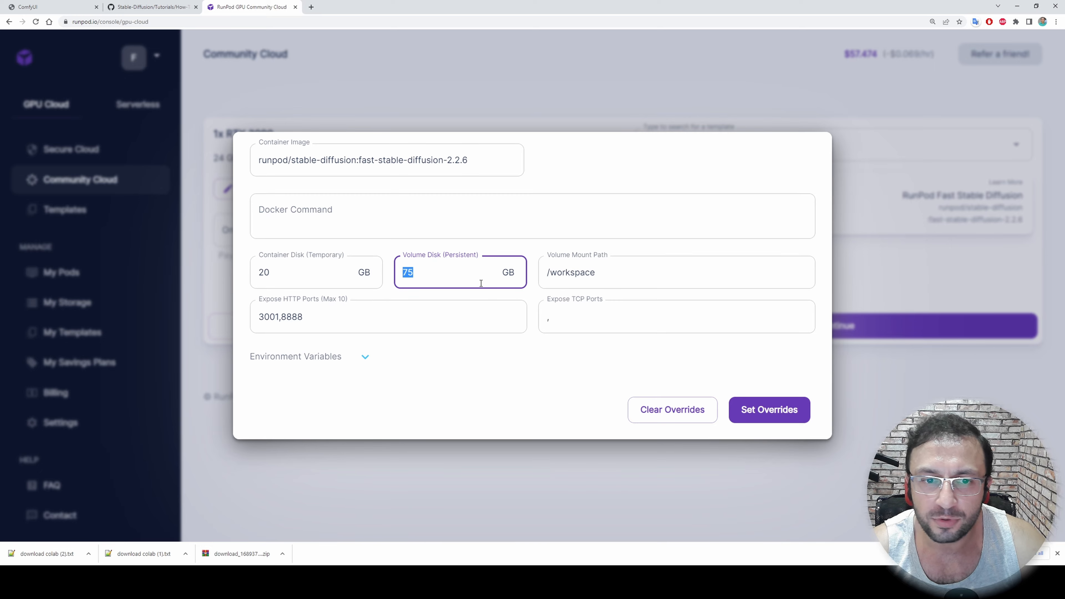
click(682, 422)
Deploy the RTX 3090 pod with the chosen template and go to the list of pods
click(735, 334)
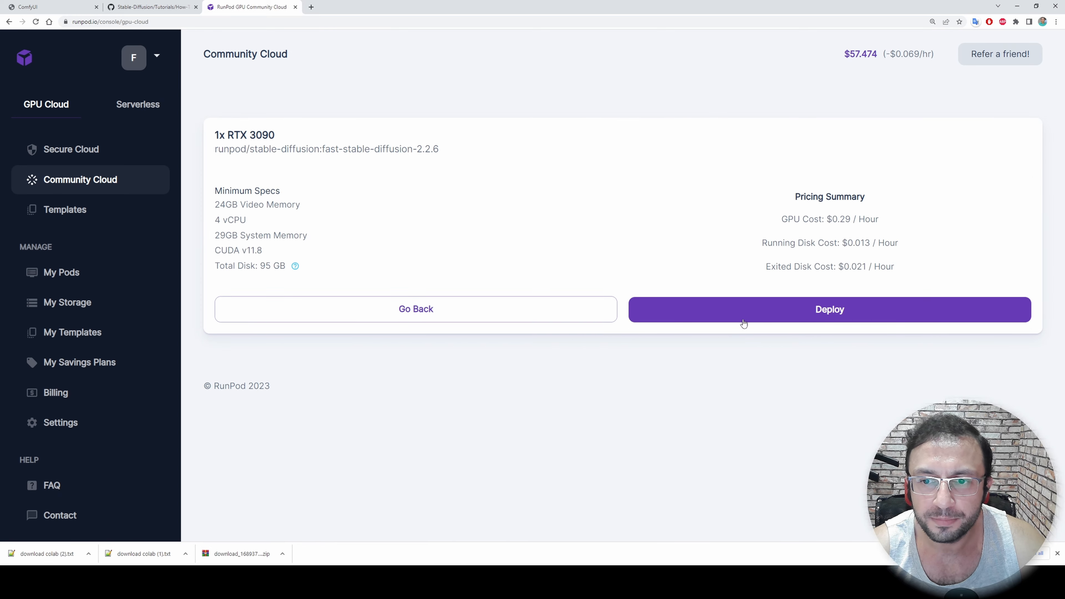
click(732, 315)
click(488, 462)
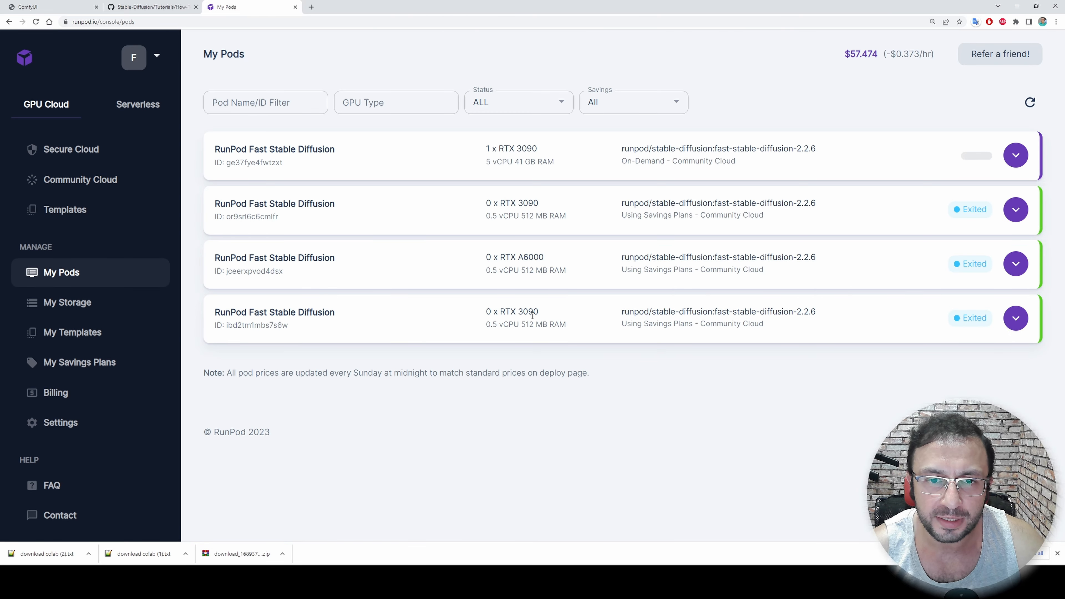
Expand the newly deployed RTX 3090 pod and connect to its Jupyter Lab on port 8888
click(1015, 155)
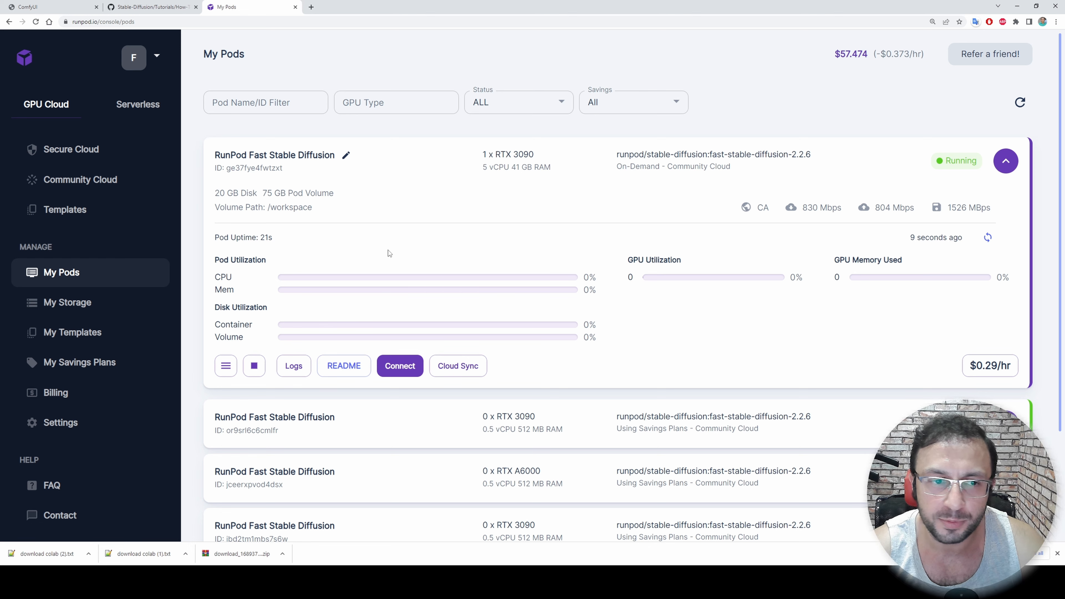
click(400, 366)
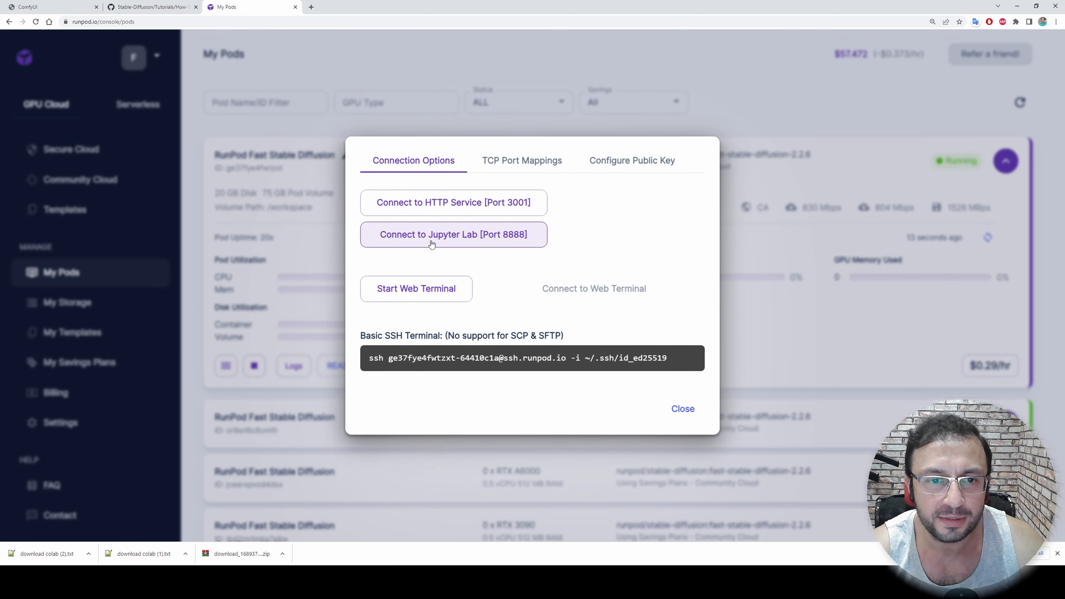
click(455, 235)
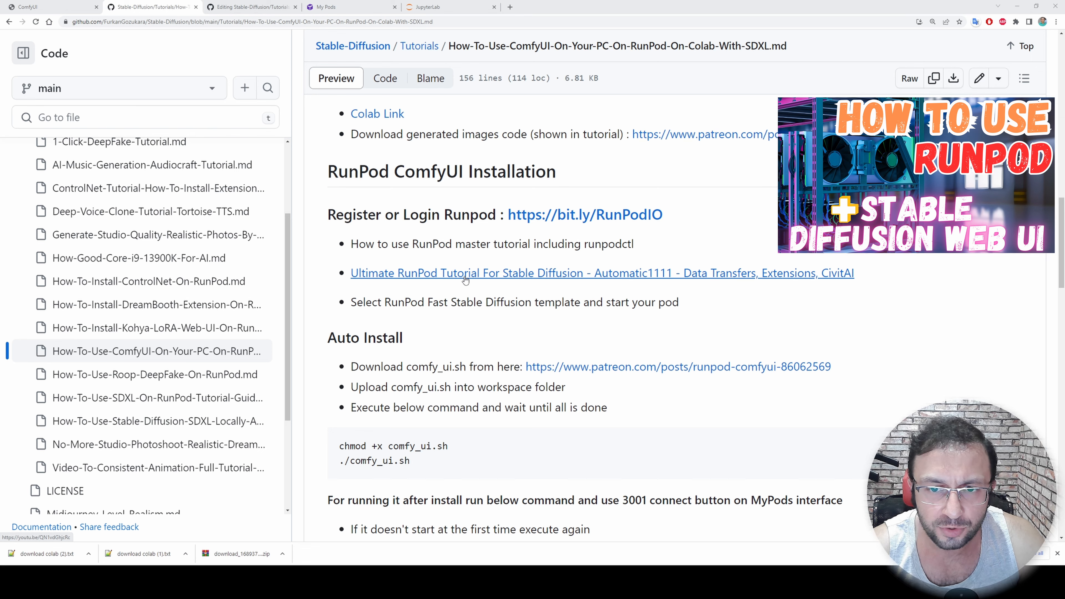
Open the Ultimate RunPod Tutorial video linked in the GitHub readme and read its full description
click(457, 273)
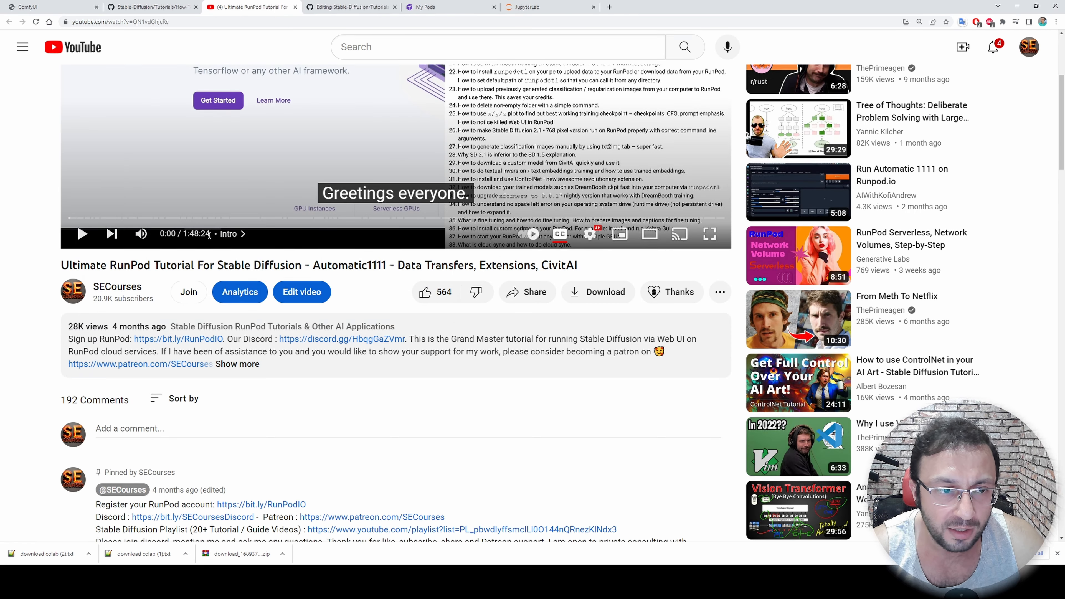
click(372, 372)
scroll(373, 372, down, 9)
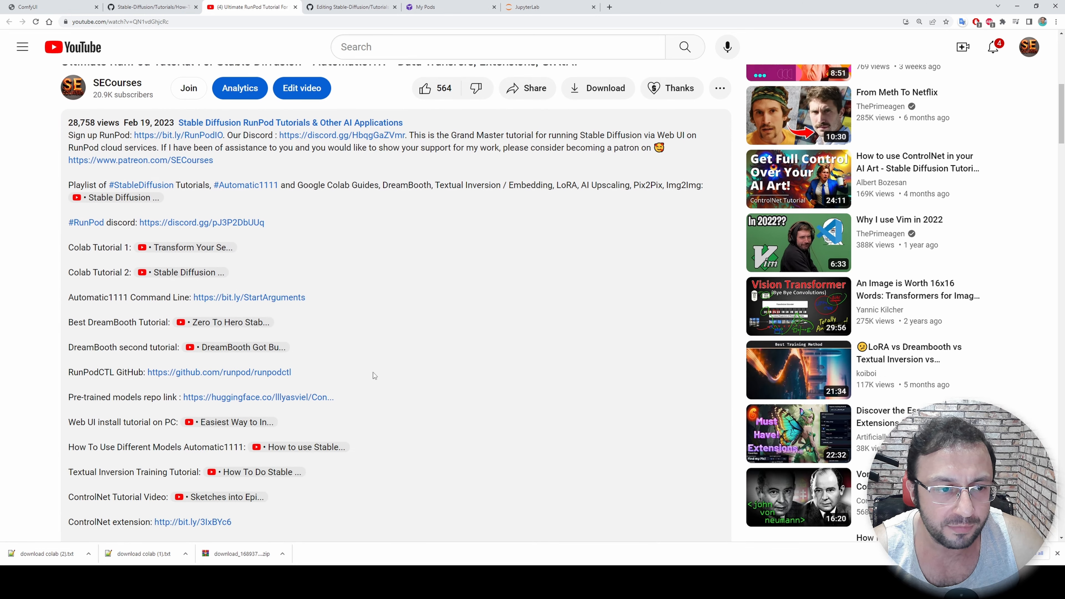
Look through the timestamped chapter list in the Ultimate RunPod Tutorial video's description and return to Jupyter Lab
scroll(373, 372, down, 8)
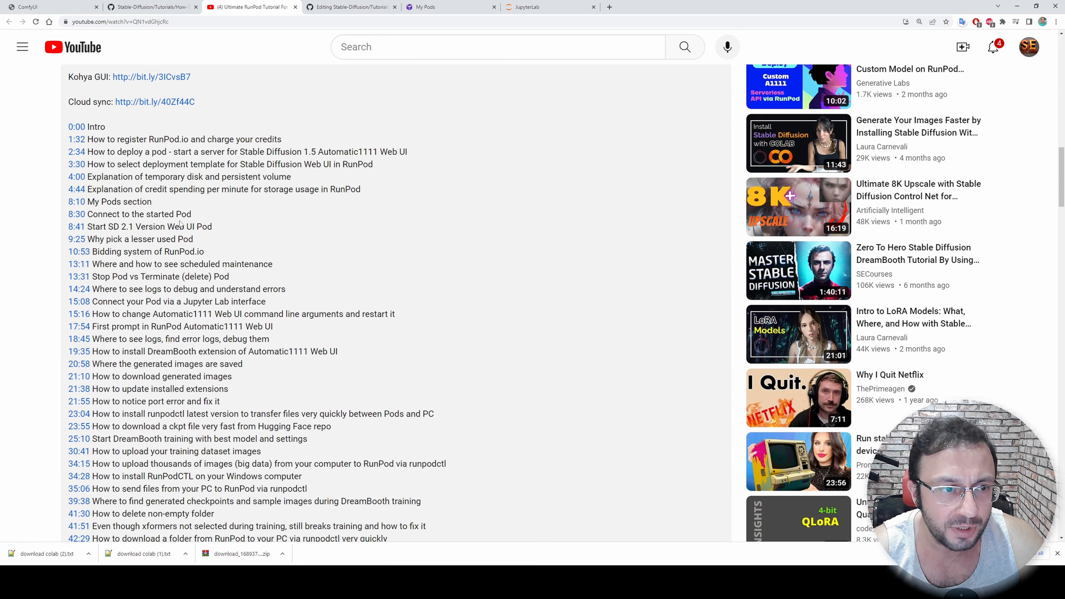
scroll(185, 227, down, 2)
scroll(172, 260, down, 7)
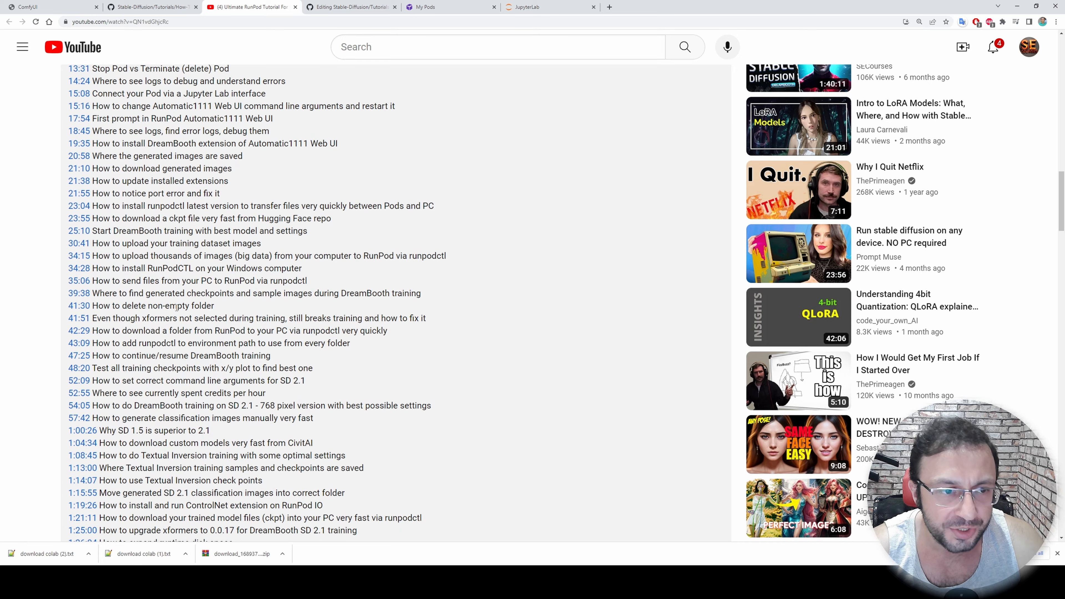
scroll(325, 308, up, 1)
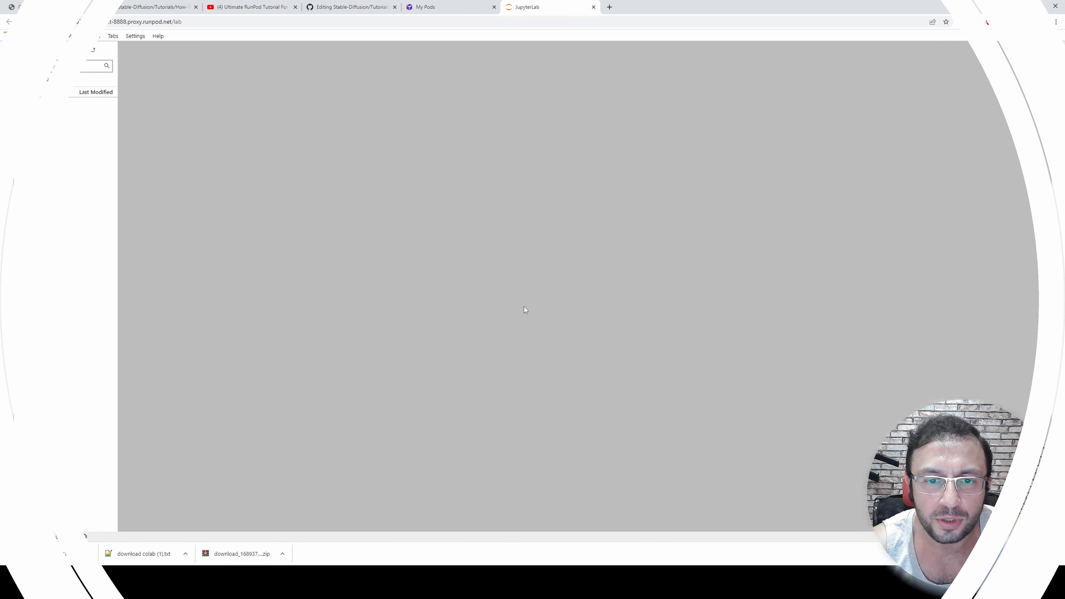
scroll(63, 247, up, 3)
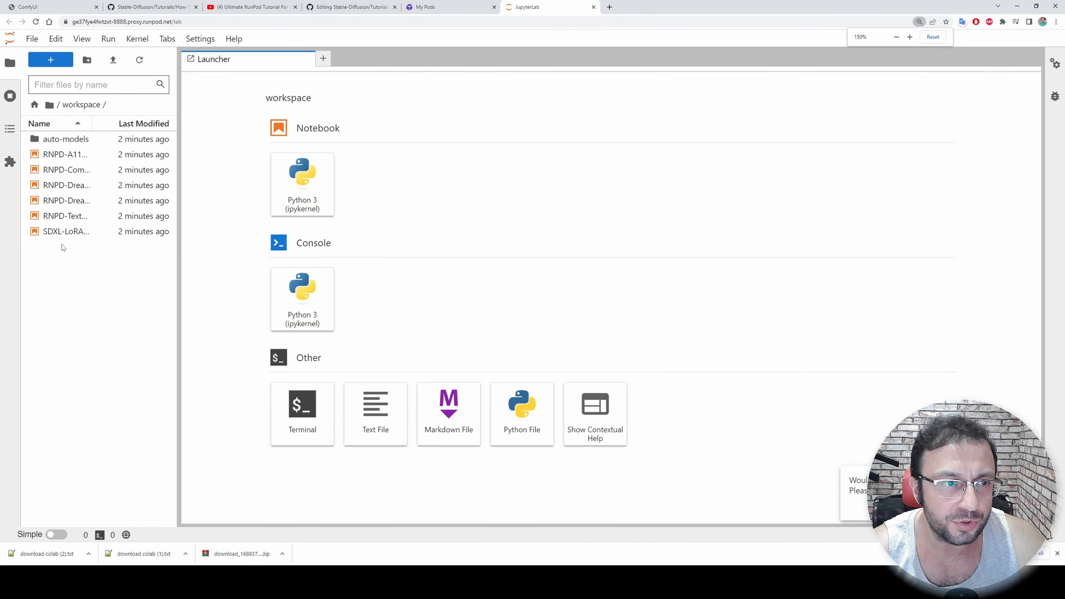
Open the Patreon post linked under Auto Install in the GitHub readme and download comfy_ui.sh from it
click(153, 6)
middle_click(600, 248)
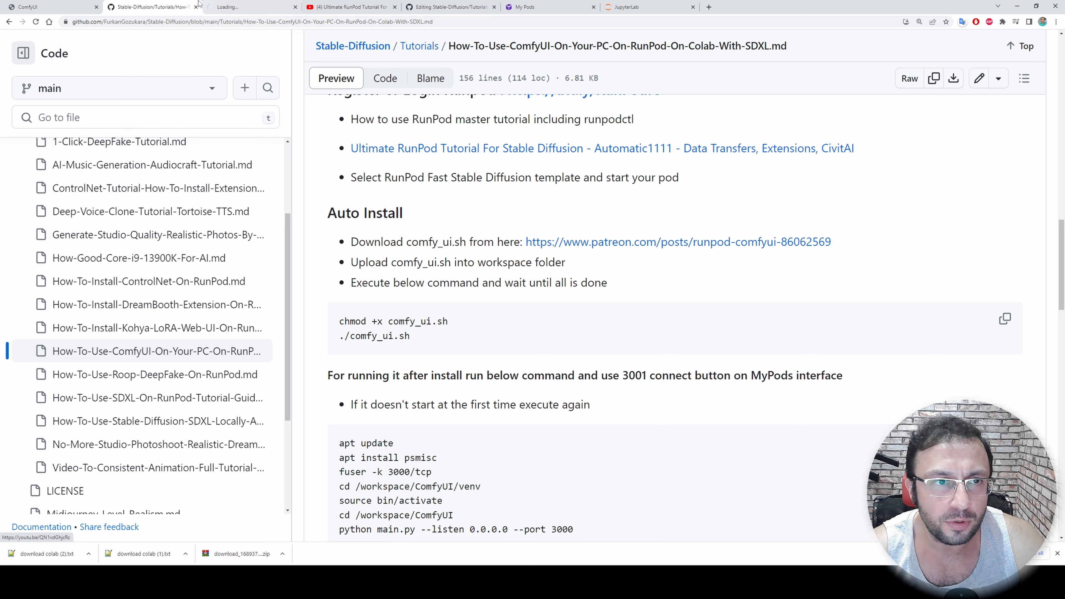
click(226, 6)
click(334, 221)
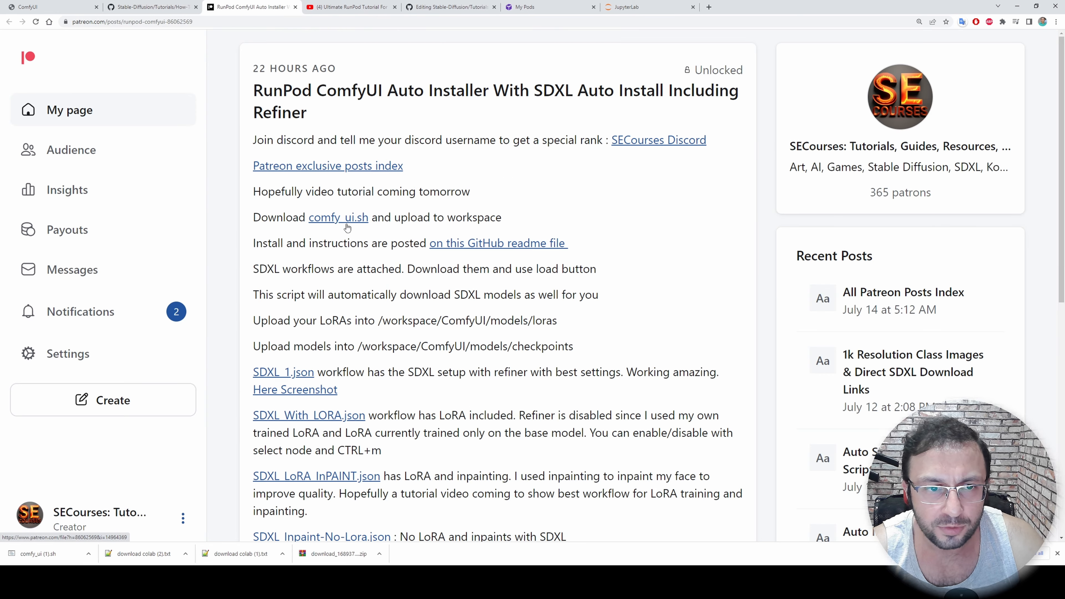
click(343, 225)
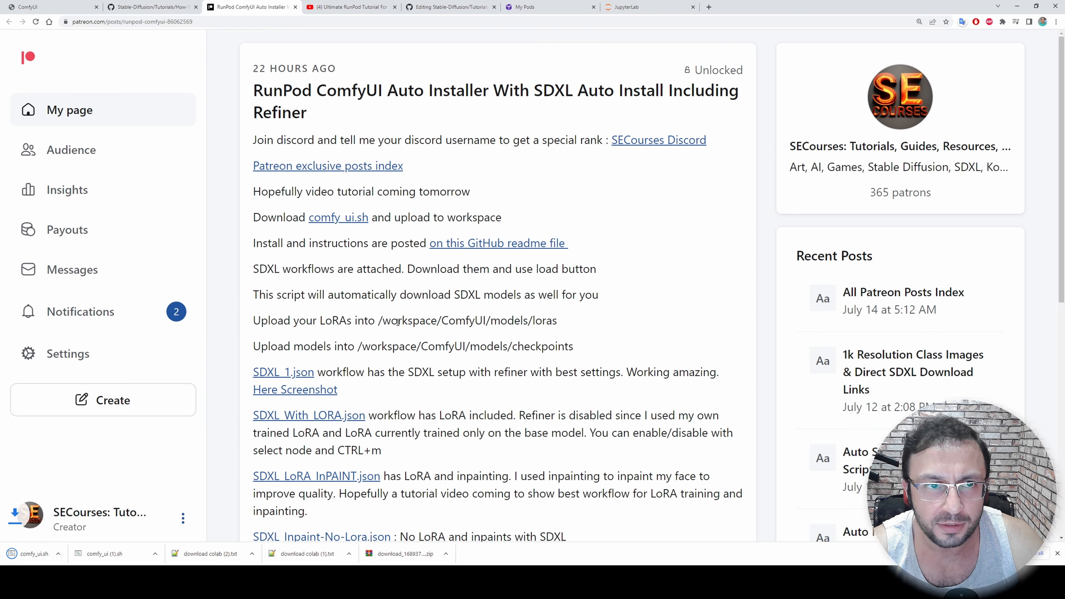
scroll(378, 315, down, 8)
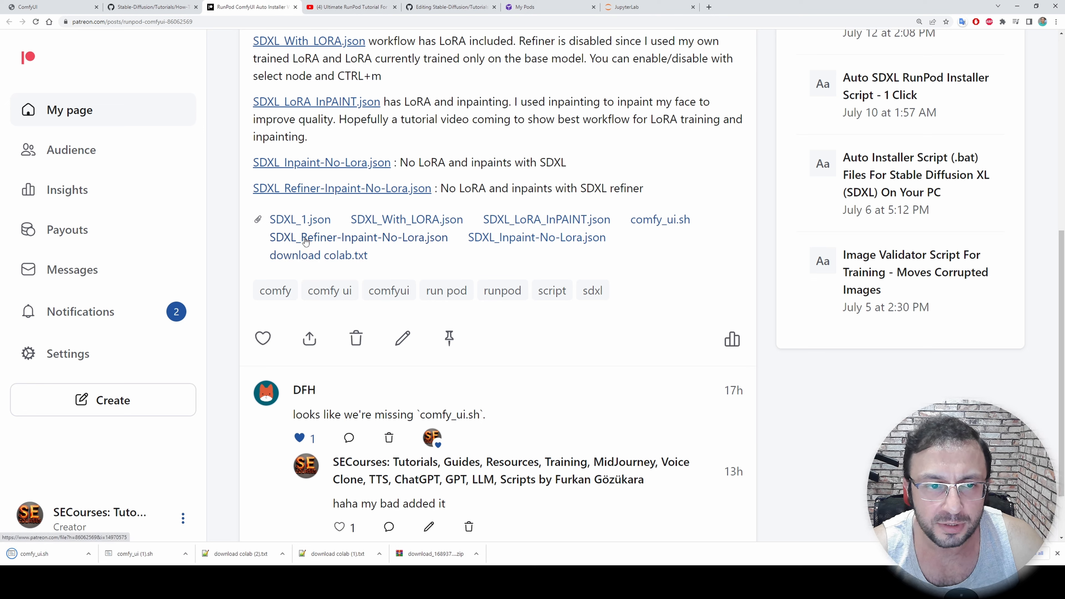
click(665, 221)
Upload comfy_ui.sh from Downloads into the pod's workspace folder in Jupyter Lab and widen the file browser
click(645, 7)
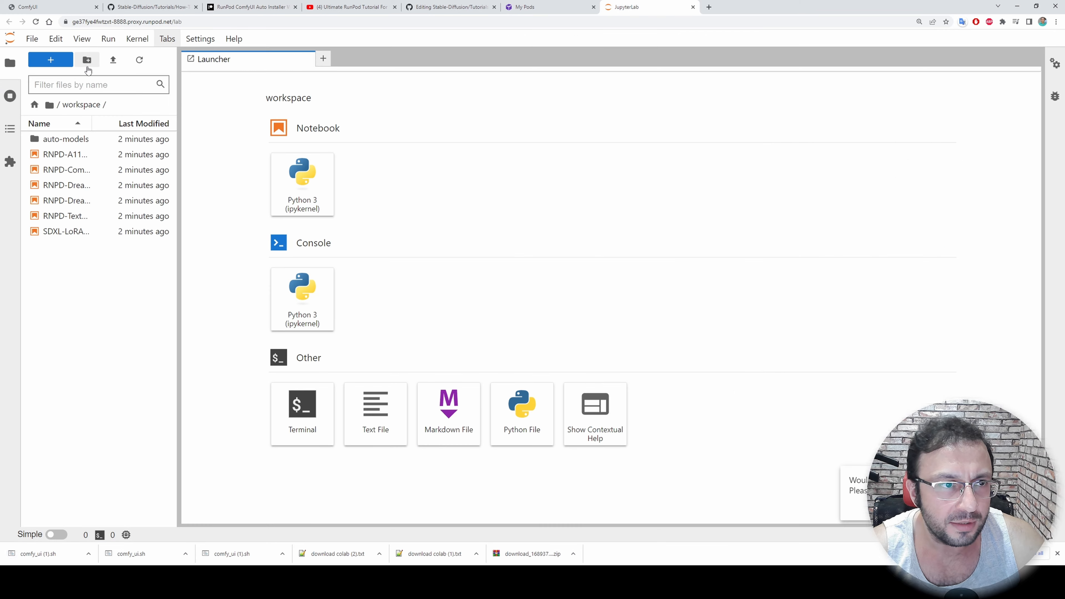
click(113, 62)
double_click(368, 101)
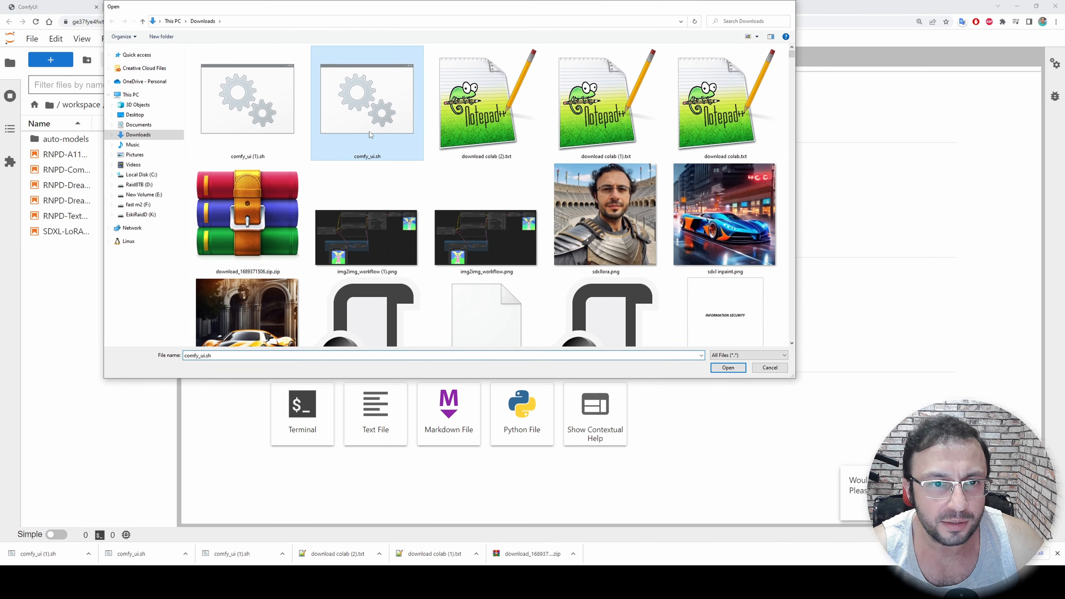
drag(182, 182, 237, 176)
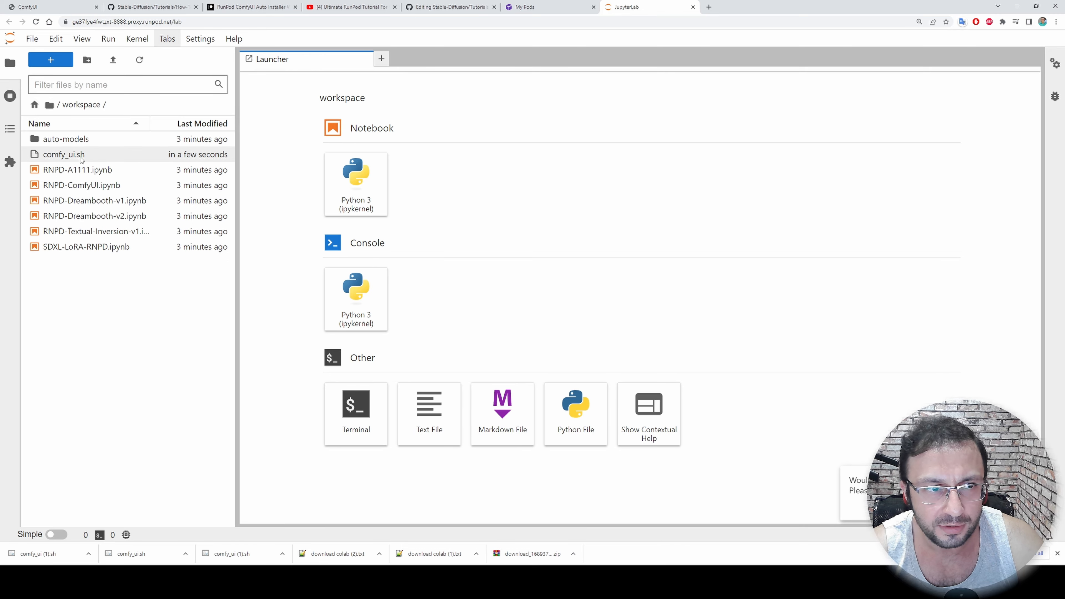
Copy the Auto Install commands from the readme and run chmod +x comfy_ui.sh and ./comfy_ui.sh in a workspace terminal
click(151, 7)
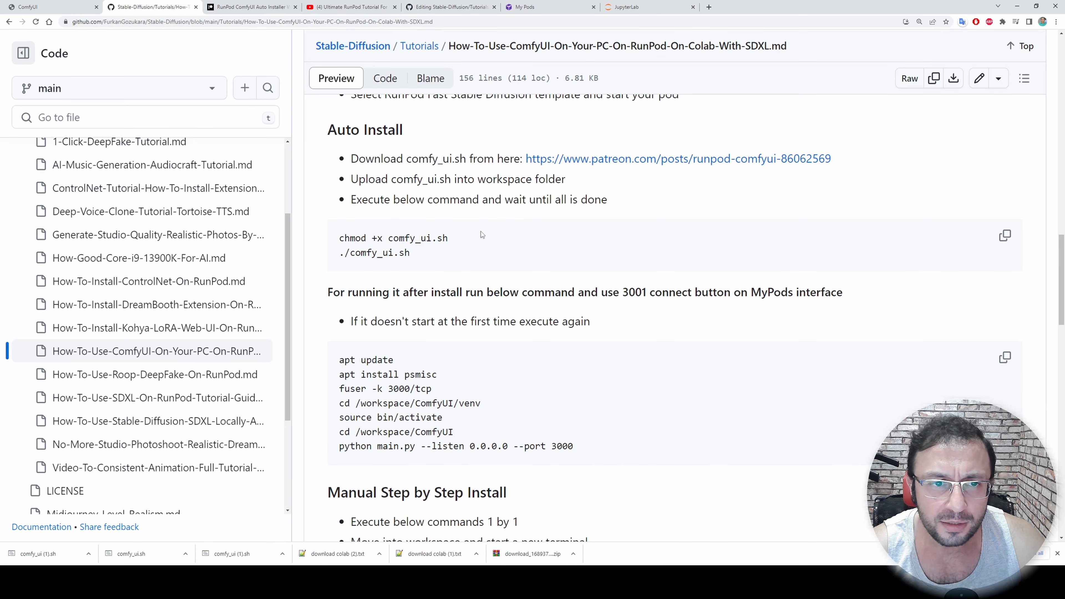
click(1005, 237)
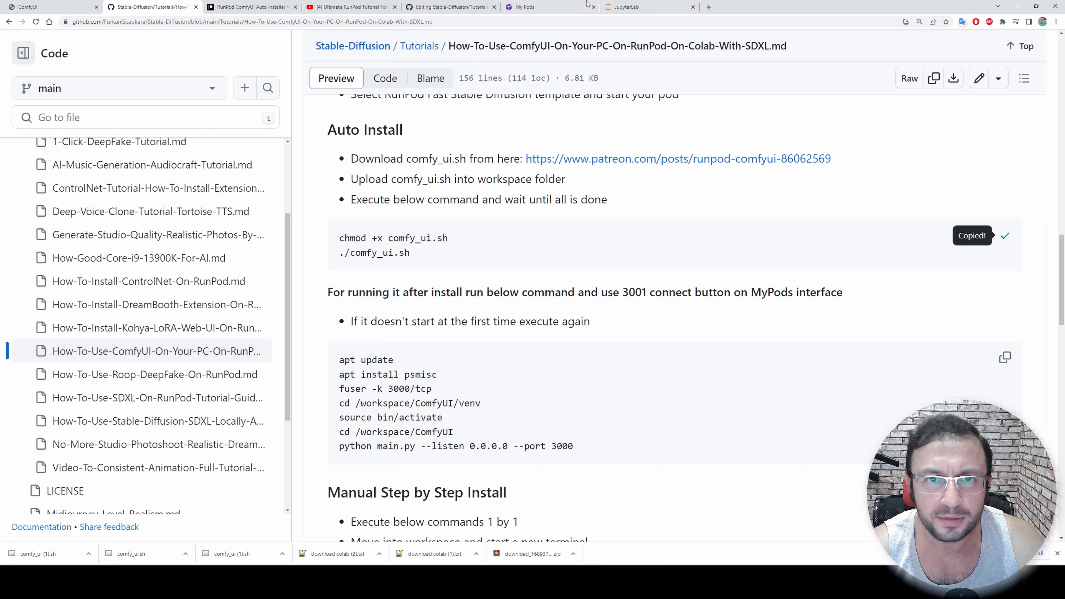
click(629, 7)
key(ctrl+v)
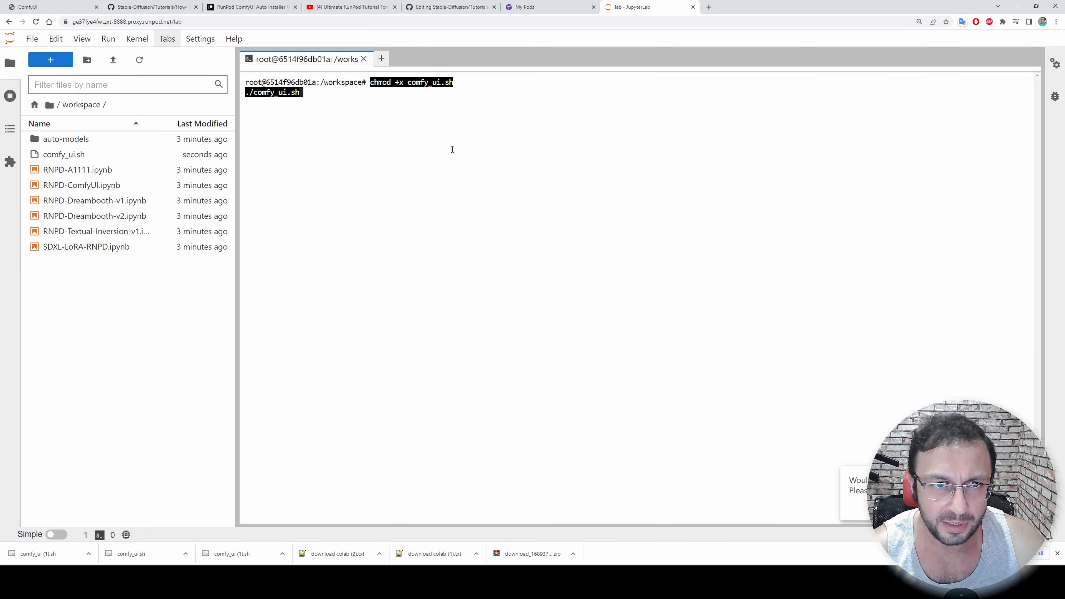
key(Return)
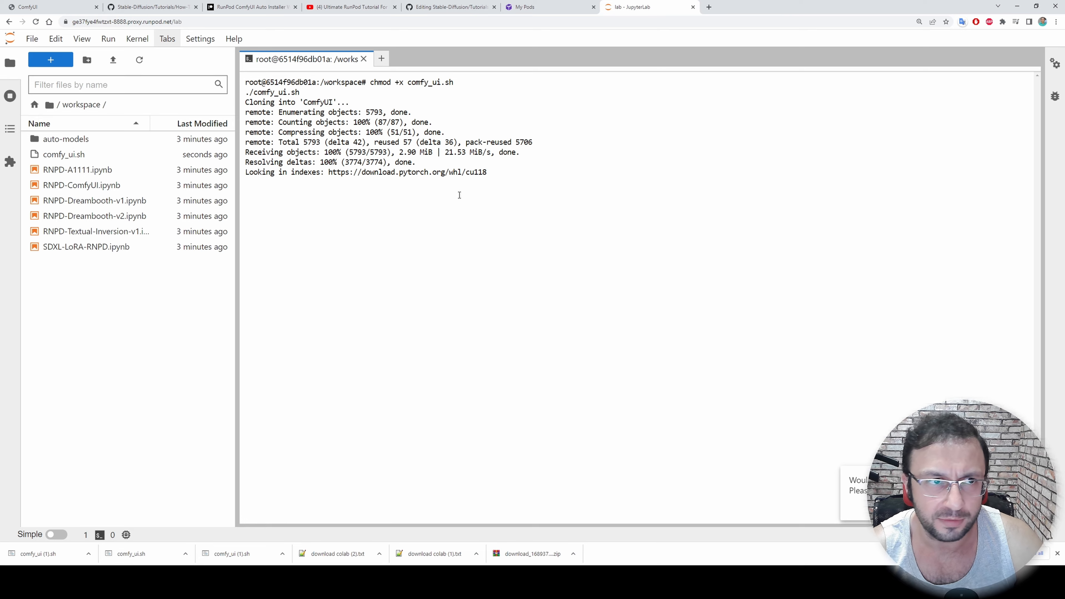
Deploy a second Community Cloud RTX 3090 pod using the RunPod Fast Stable Diffusion template
click(525, 6)
scroll(466, 369, up, 3)
click(100, 191)
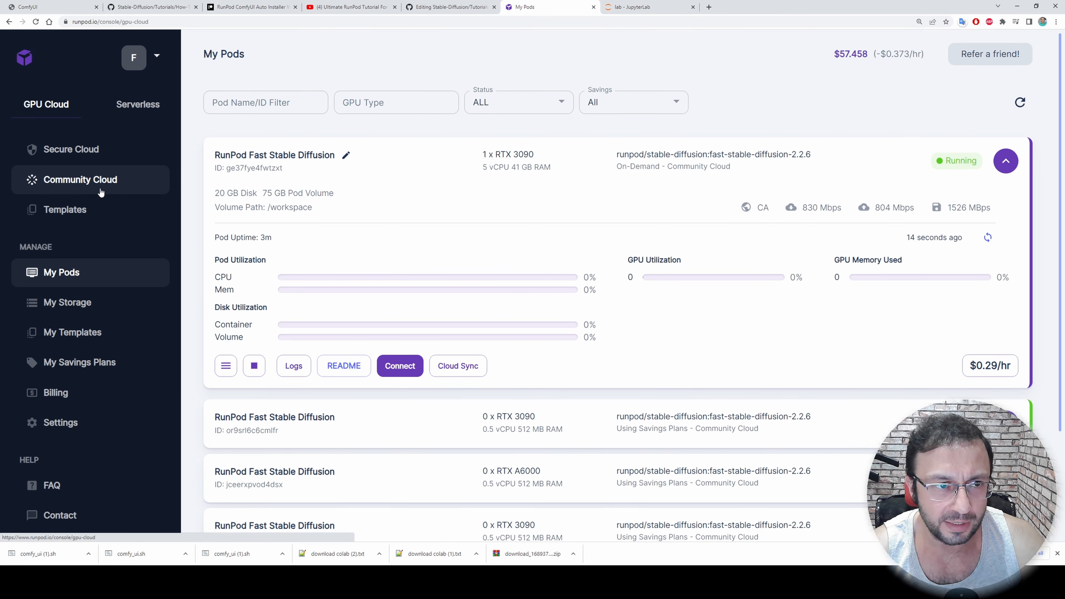
scroll(412, 435, down, 10)
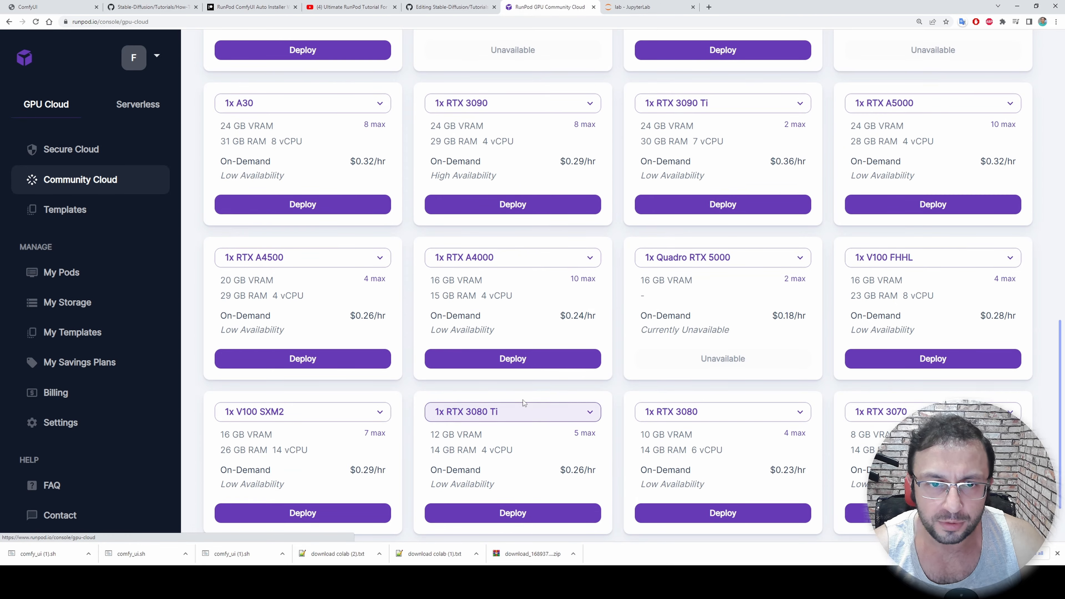
scroll(510, 250, up, 1)
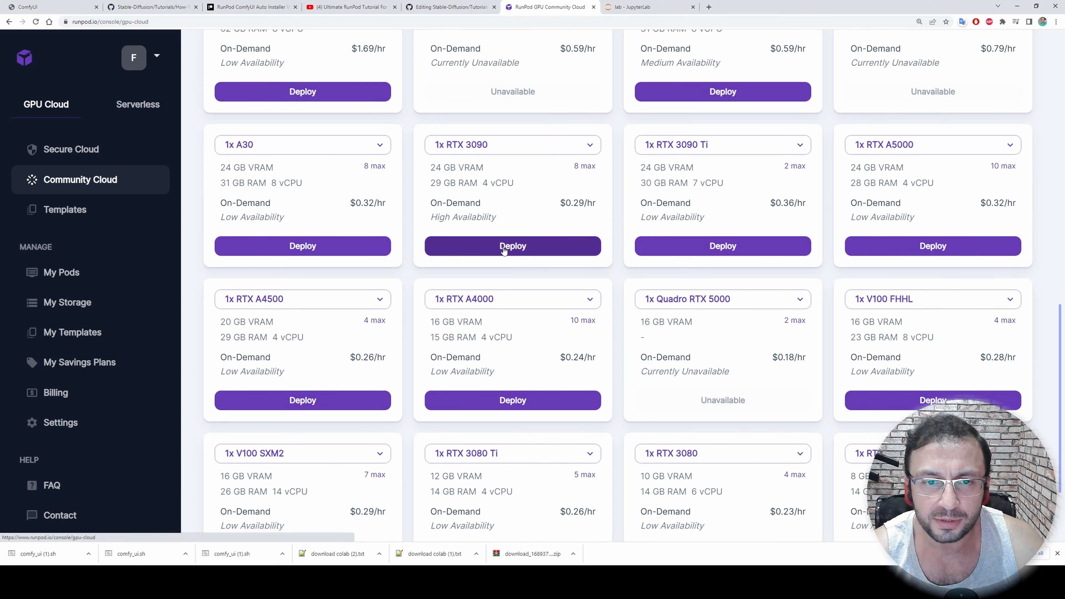
click(504, 250)
click(780, 147)
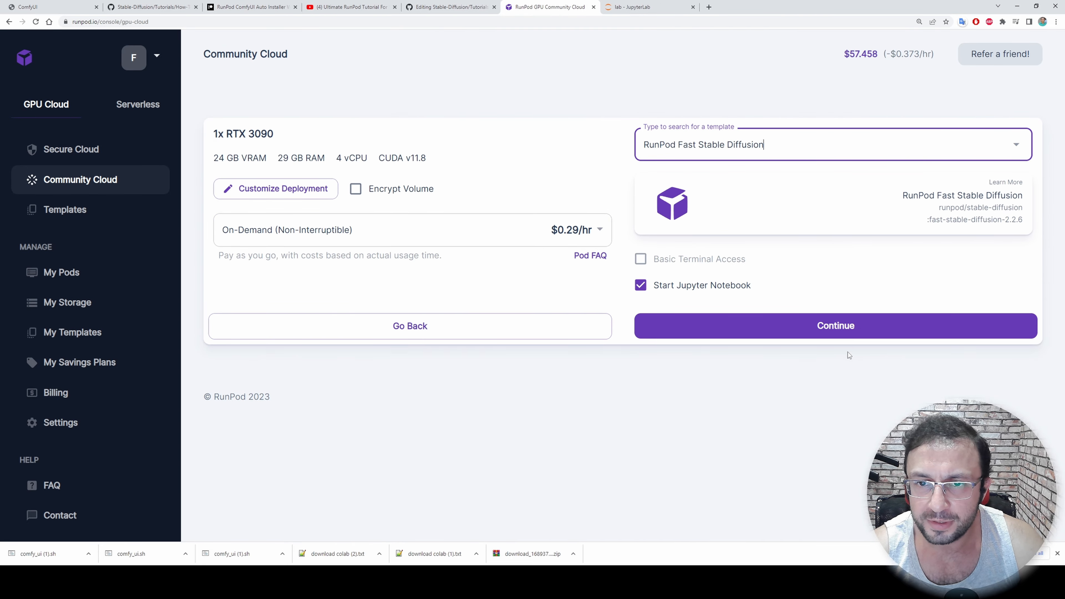
click(797, 332)
click(738, 310)
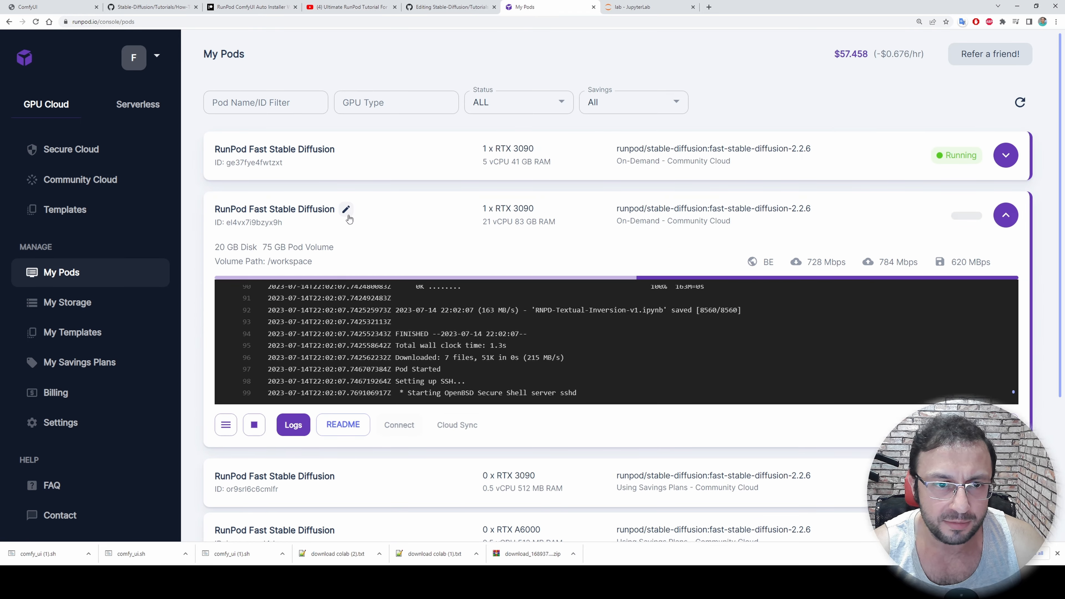
Rename the newly deployed RTX 3090 pod as manual
click(346, 209)
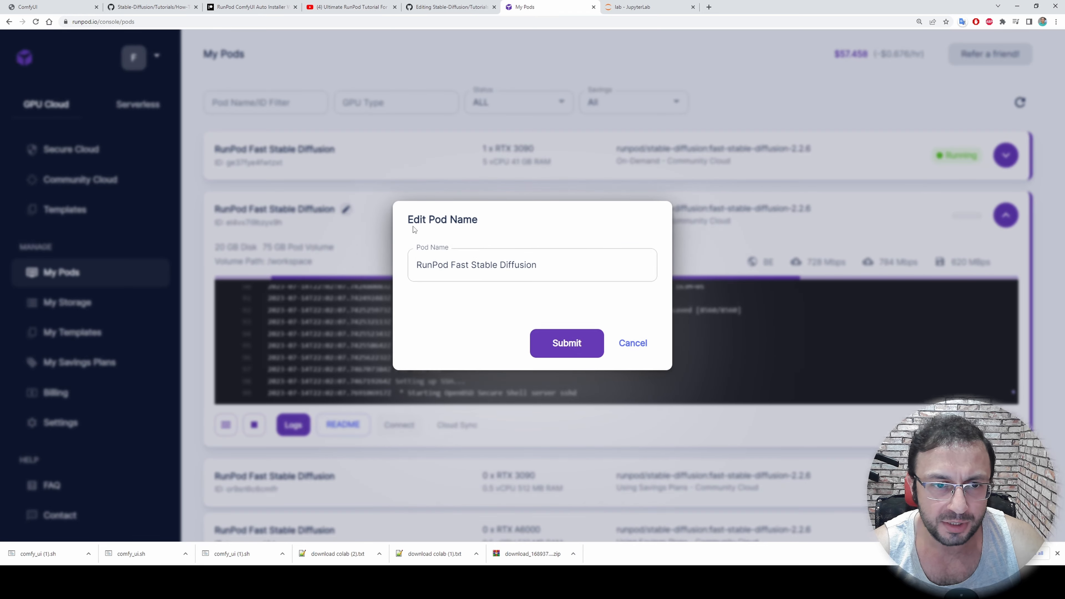
text(manual)
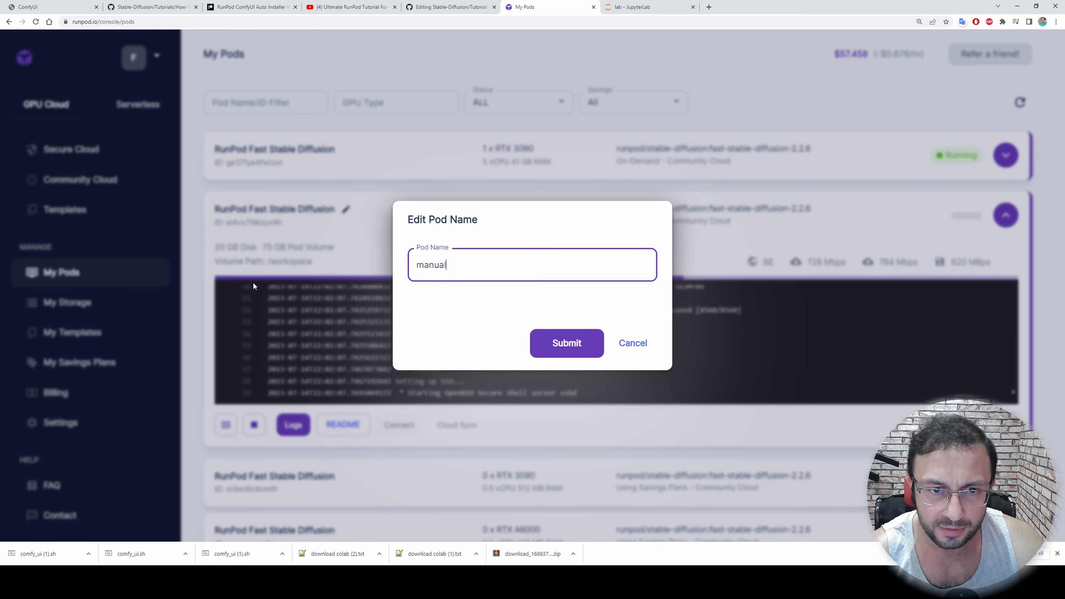
key(Return)
Expand the other running RTX 3090 pod and rename it to tell it apart from the manual pod
scroll(623, 286, down, 3)
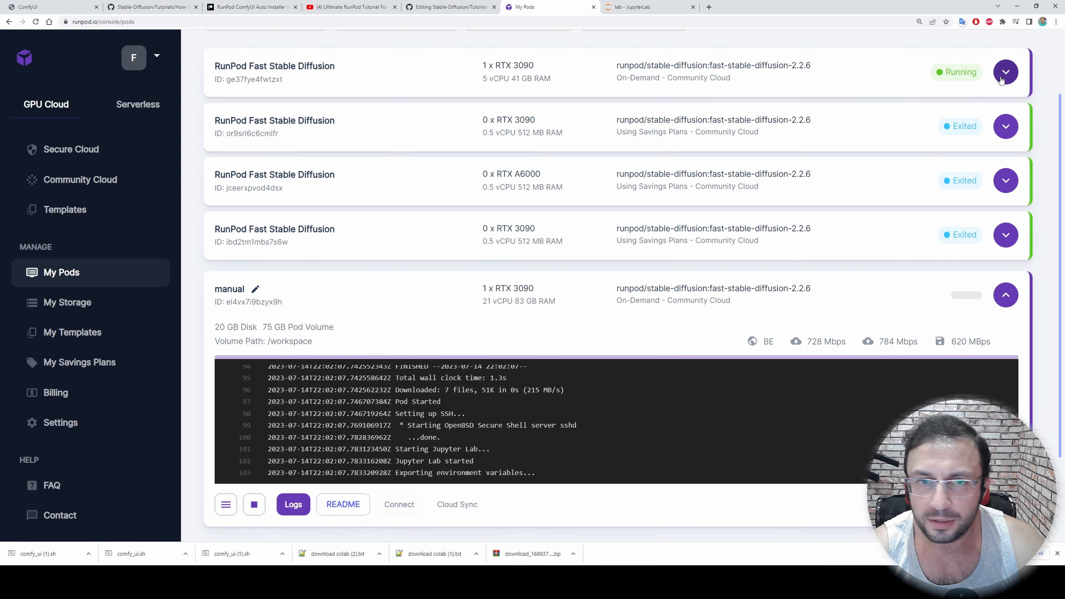
click(1004, 76)
click(346, 72)
drag(558, 274, 243, 291)
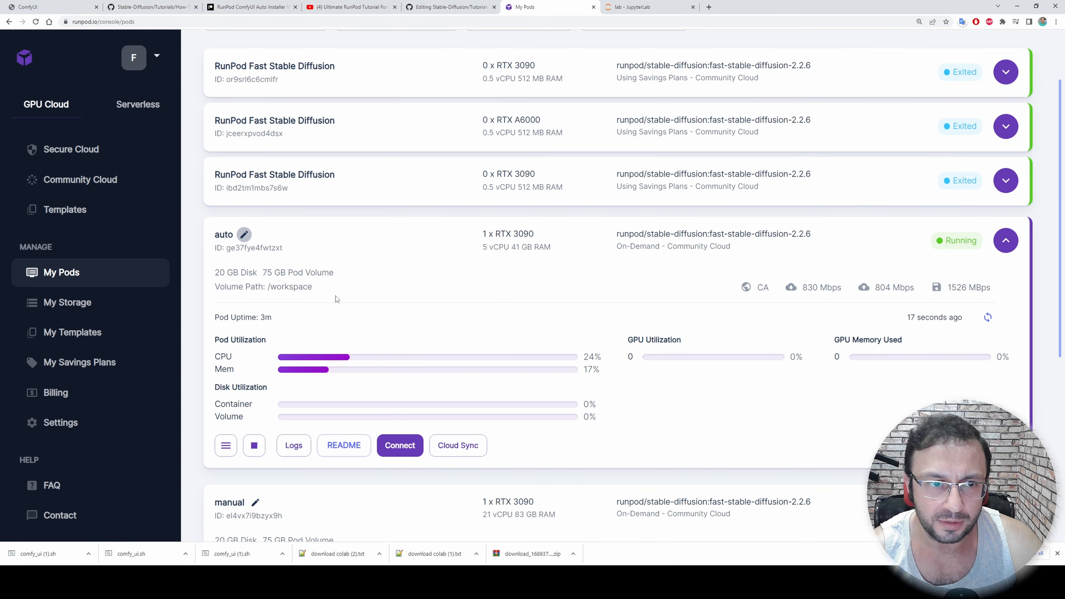
scroll(429, 337, down, 6)
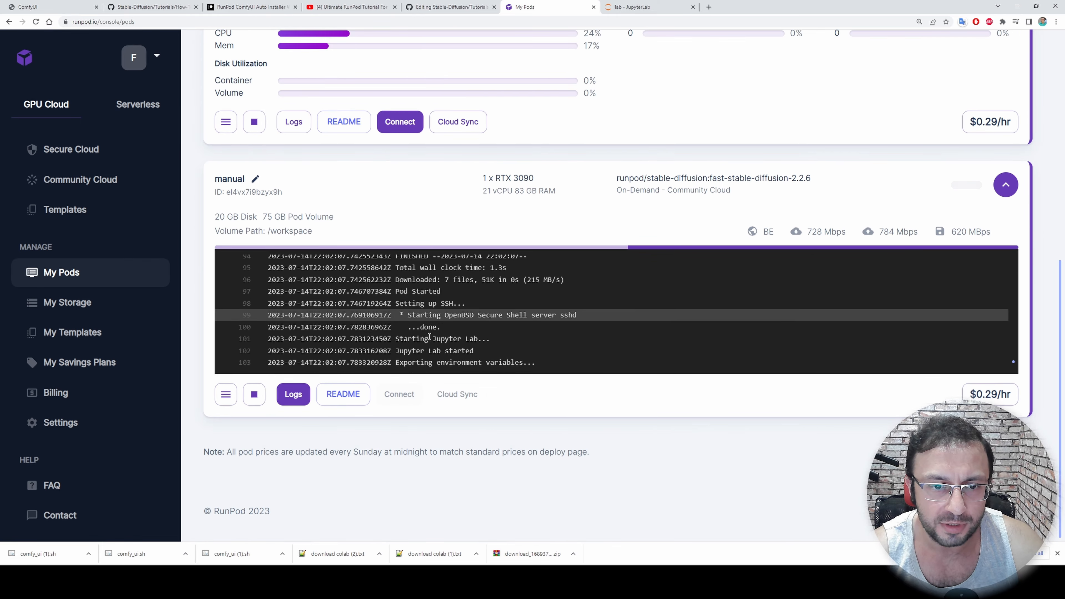
Check the install progress in the first pod's terminal and connect to the manual pod's Jupyter Lab on port 8888
key(ctrl+Tab)
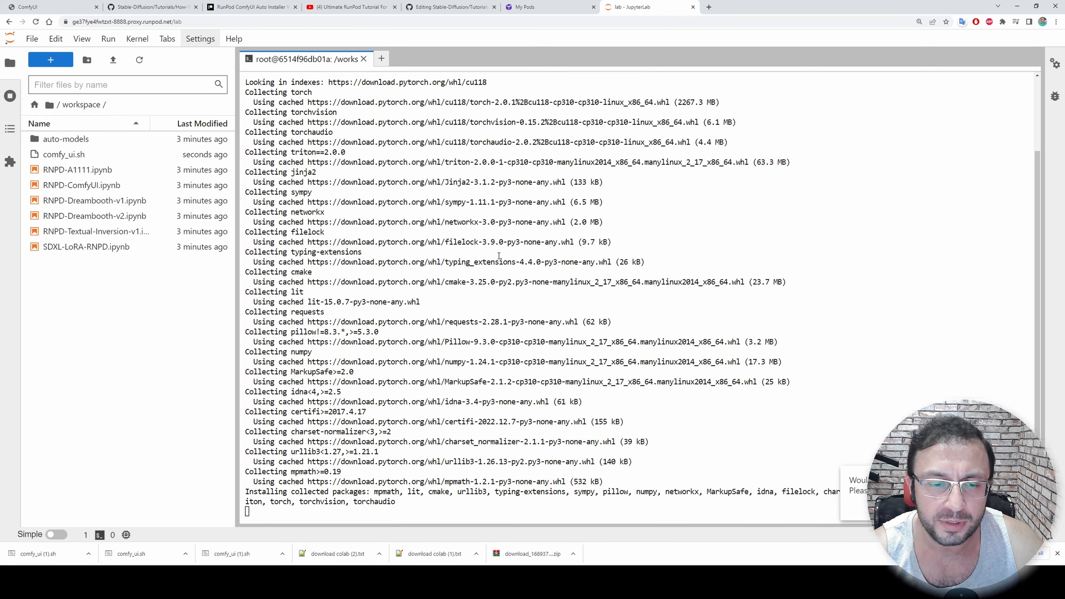
click(553, 6)
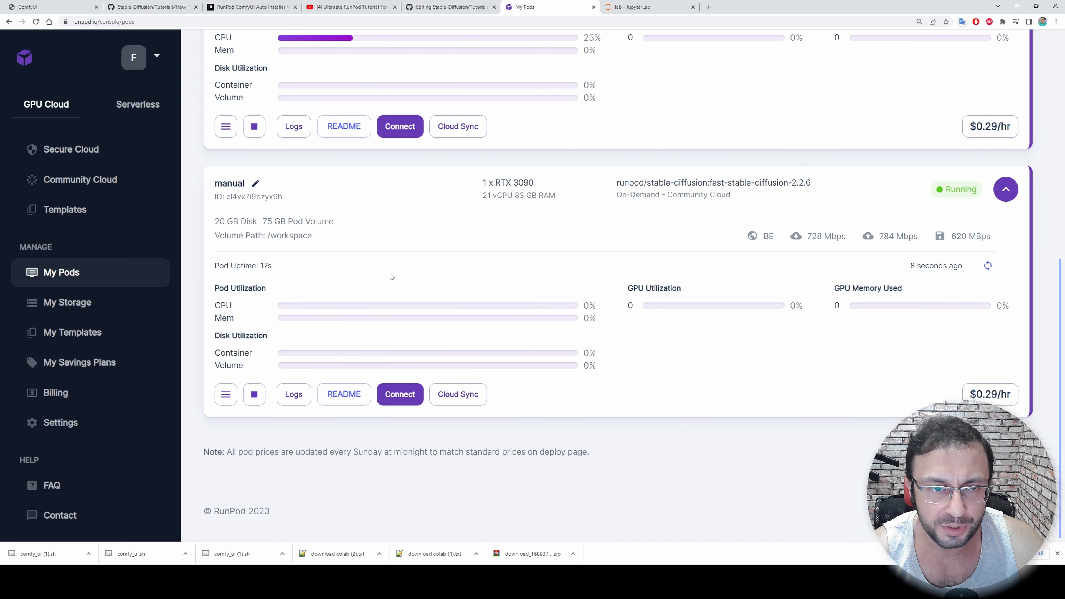
click(400, 397)
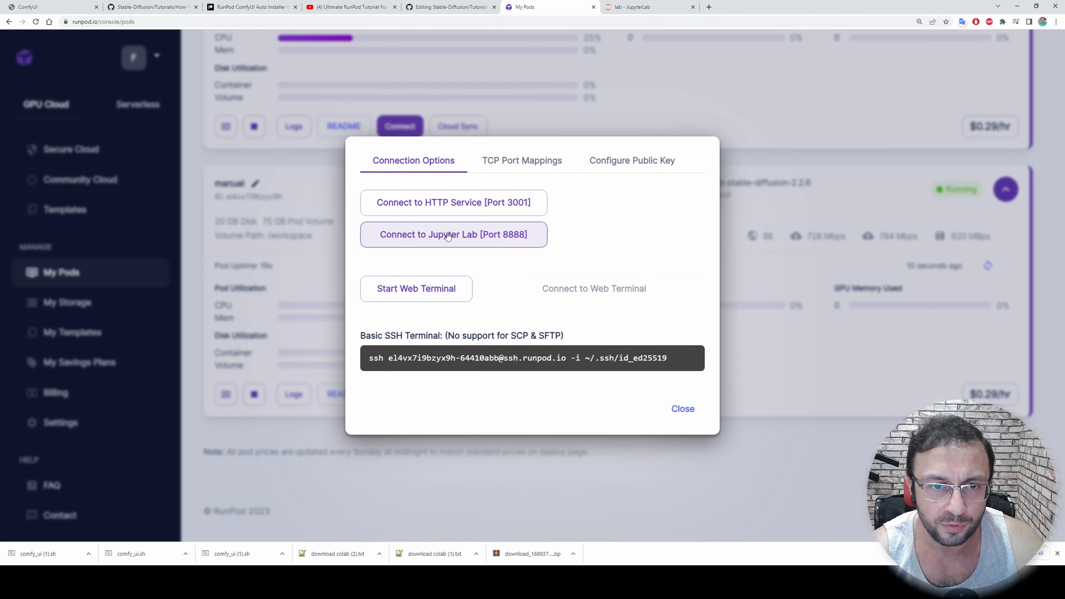
click(448, 235)
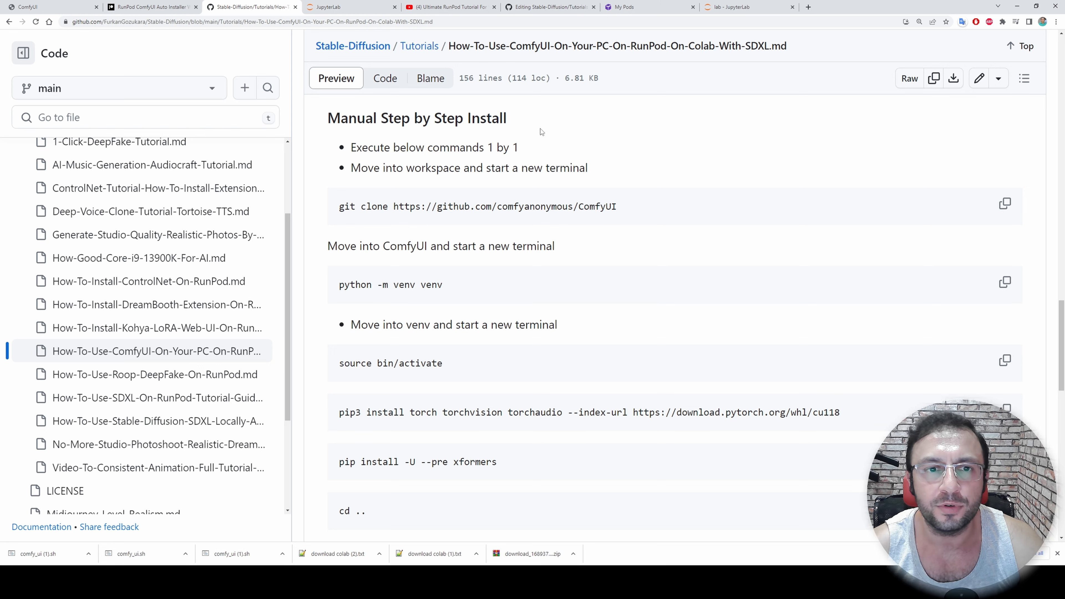
Check the readme's Manual Step by Step Install section and start a terminal in the manual pod's workspace folder
click(329, 7)
scroll(107, 178, up, 3)
click(279, 3)
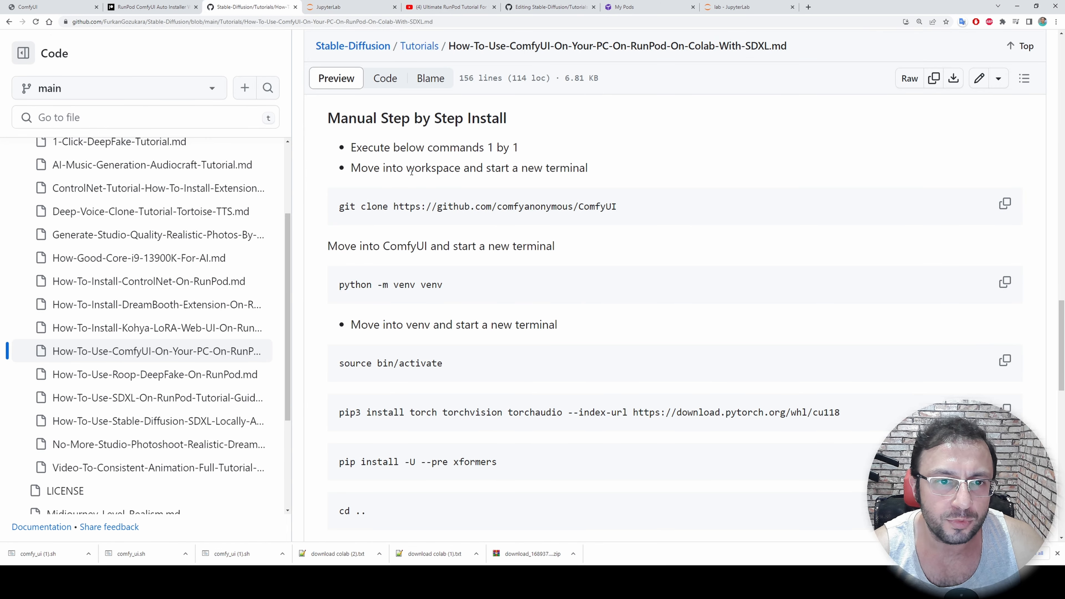
click(329, 7)
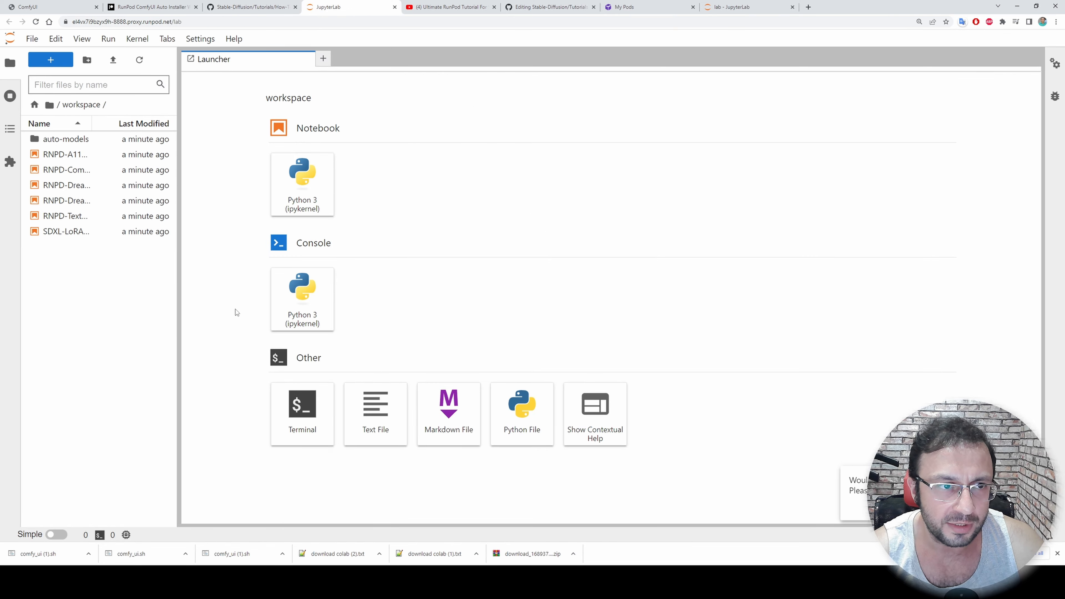
click(298, 417)
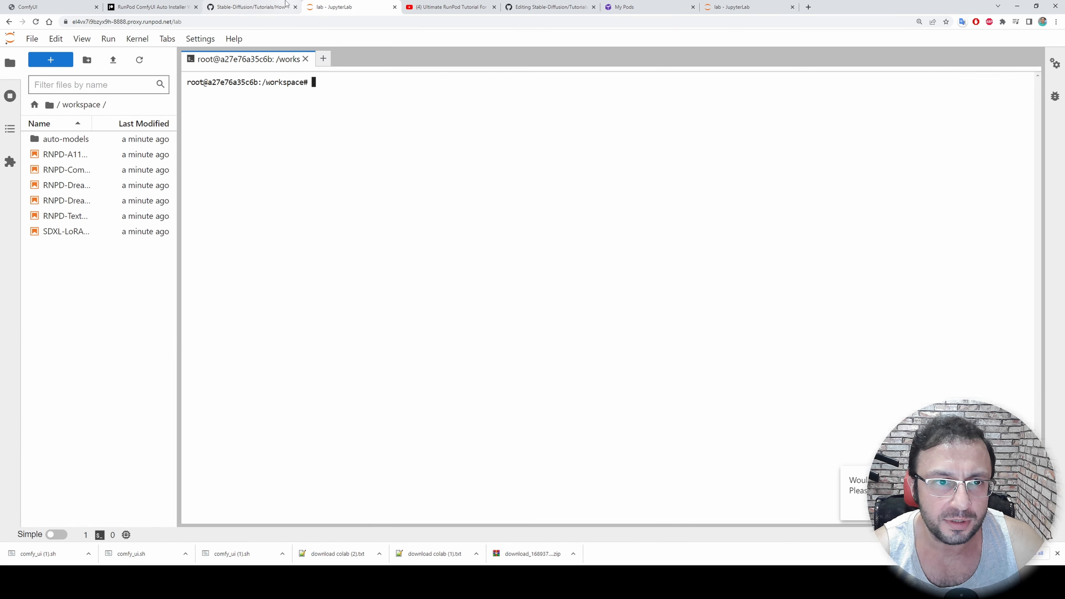
click(268, 6)
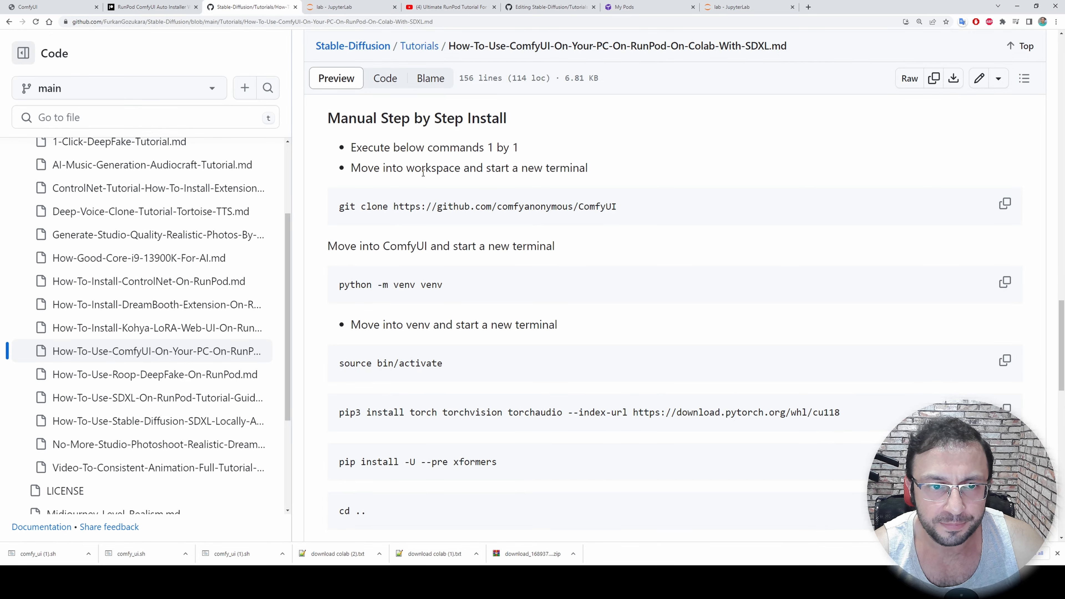
click(1004, 204)
click(331, 6)
text(git clone https://github.com/comfyanonymous/ComfyUI)
key(Return)
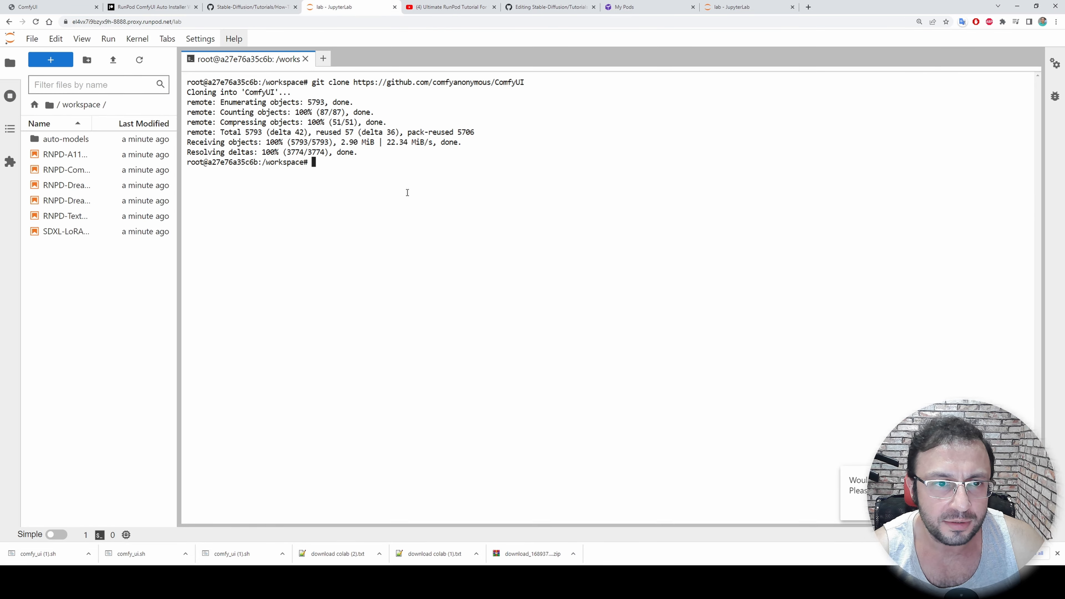
Refresh the manual pod's workspace file list, open the cloned ComfyUI folder and start a new terminal there
click(252, 7)
scroll(420, 219, down, 2)
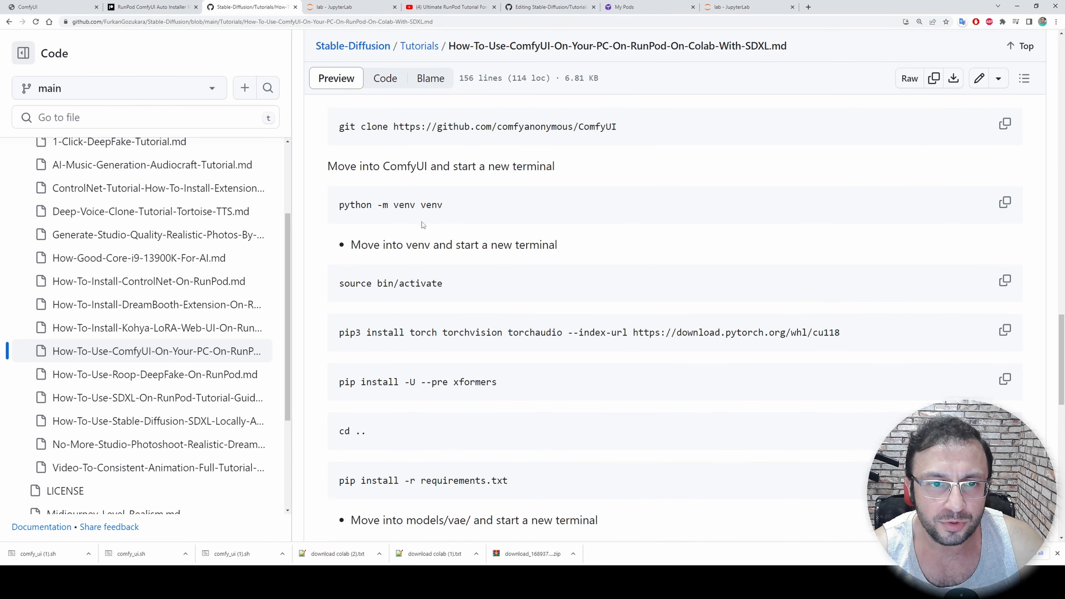
click(348, 6)
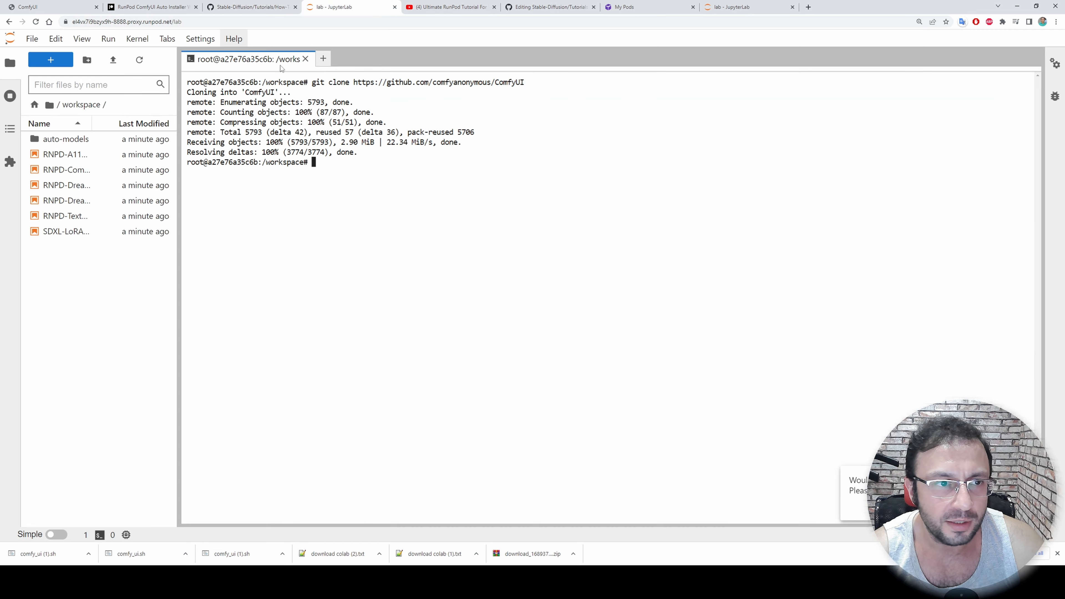
click(140, 61)
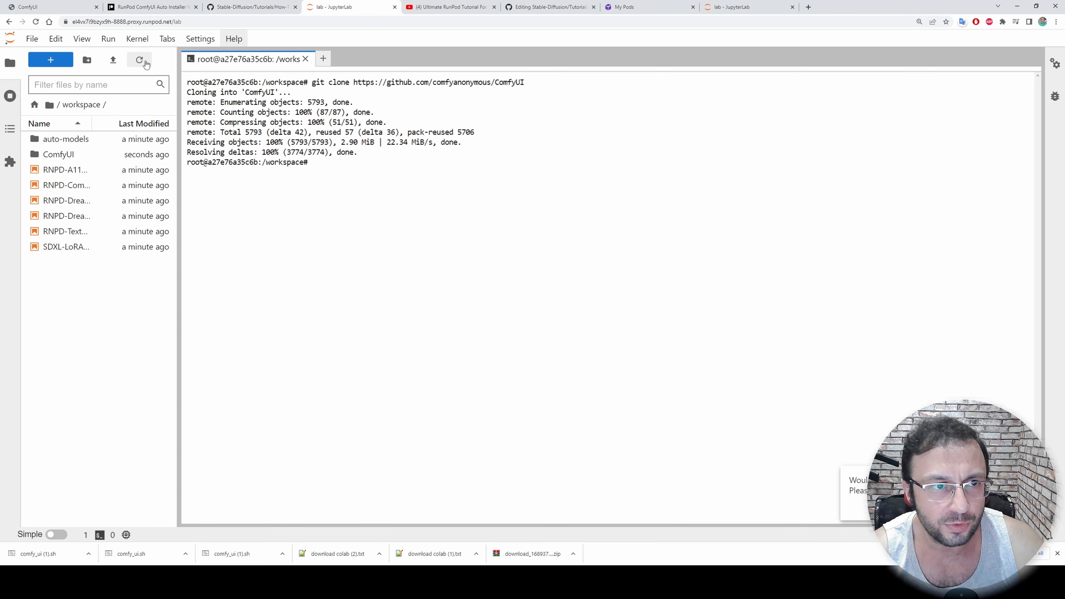
double_click(70, 157)
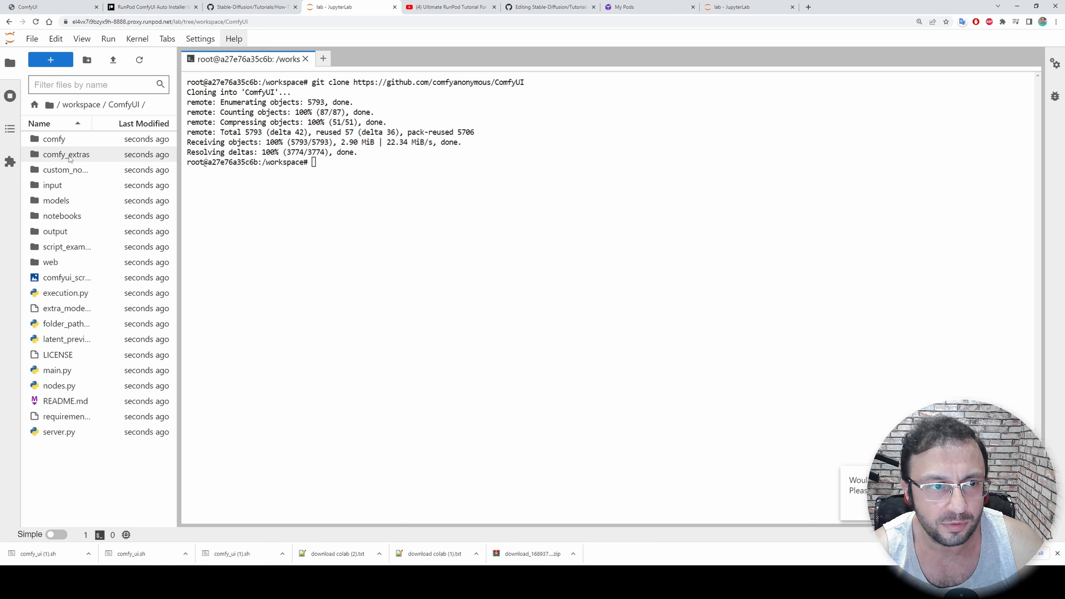
click(51, 64)
click(298, 421)
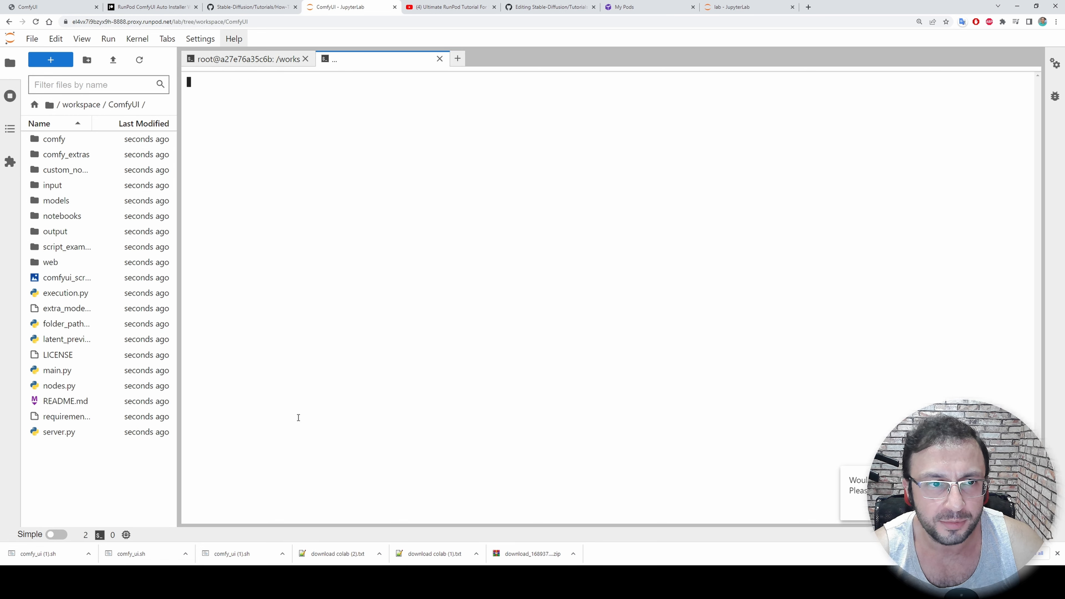
drag(365, 83, 207, 83)
Copy the readme's python -m venv venv command and run it in the ComfyUI folder's terminal to create the virtual environment
click(247, 6)
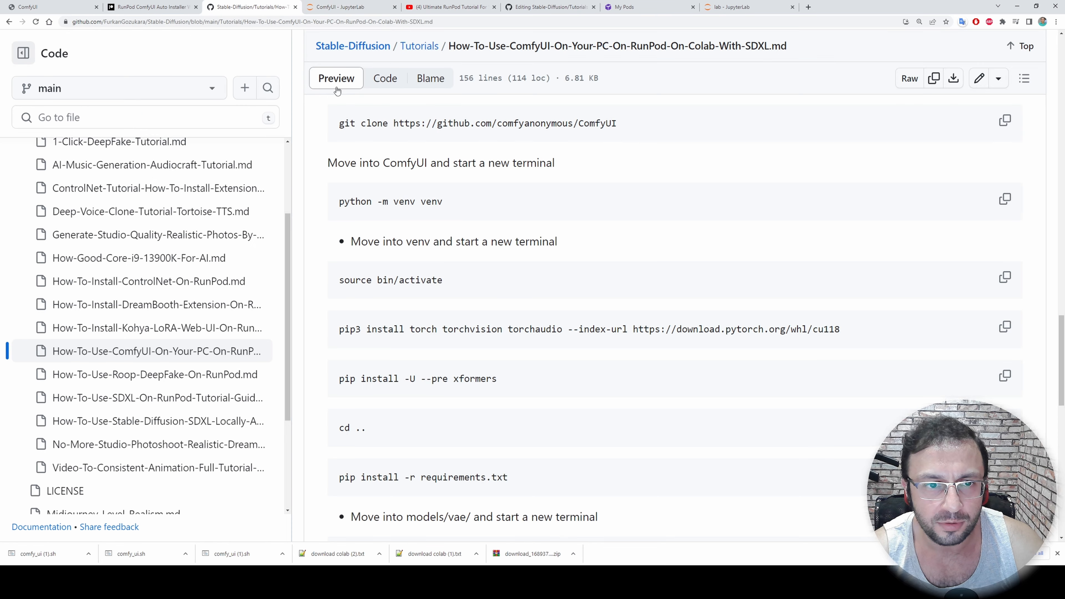
click(1004, 199)
click(350, 7)
click(414, 198)
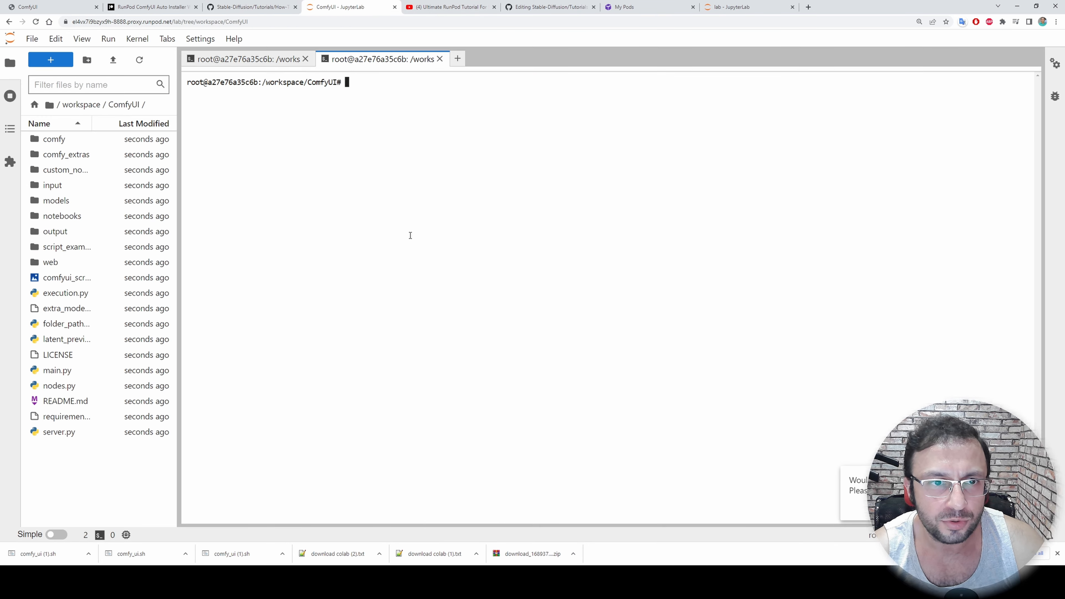
key(ctrl+v)
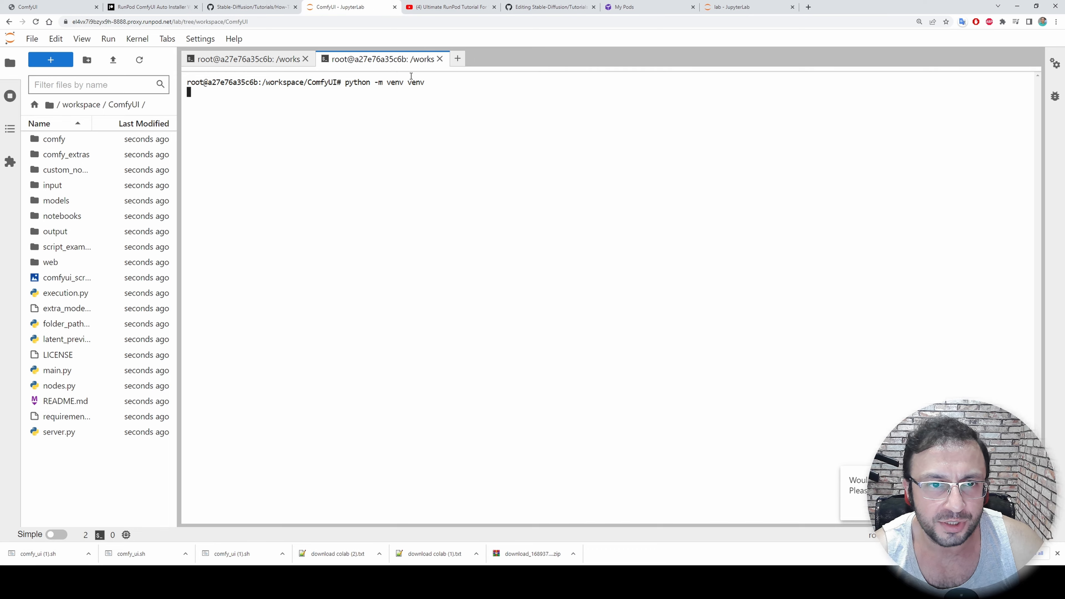
Review the readme's remaining install commands, then open the venv folder inside ComfyUI and start a new terminal there
click(247, 7)
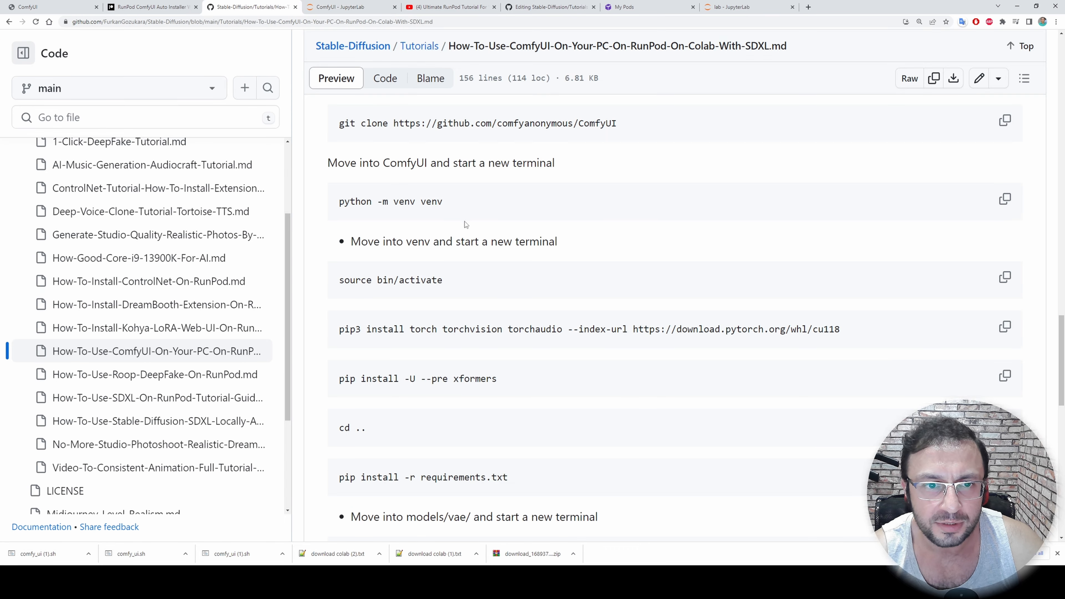
scroll(466, 224, down, 1)
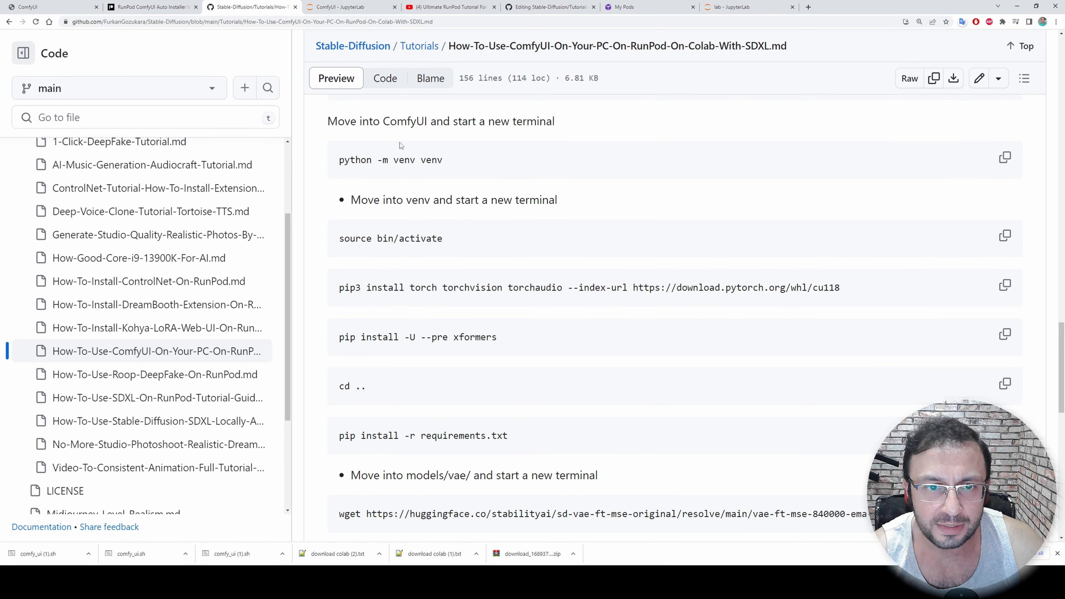
scroll(503, 228, down, 3)
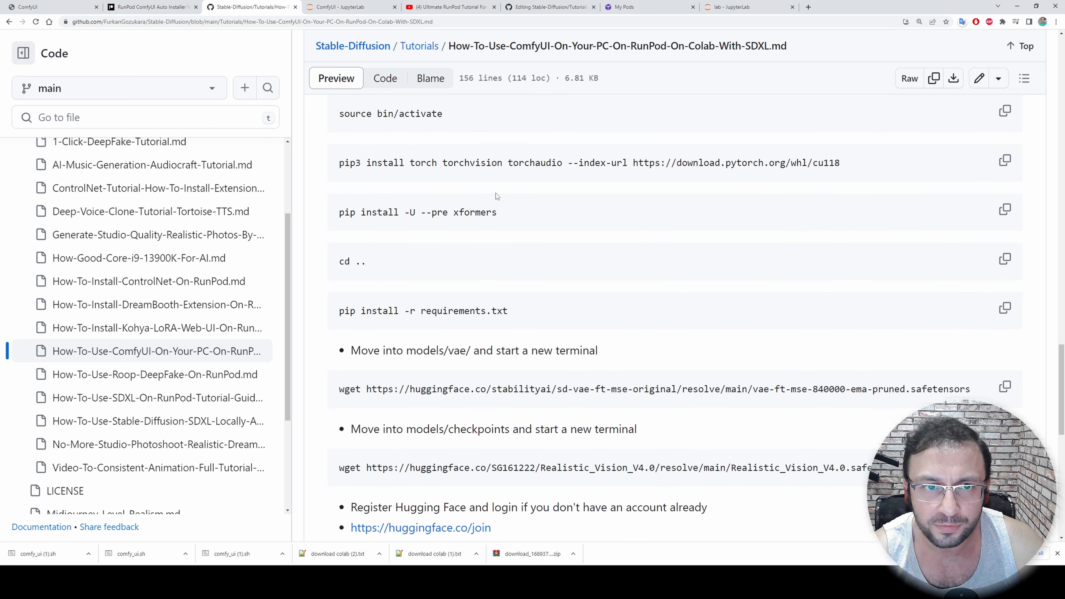
scroll(496, 193, up, 1)
click(345, 7)
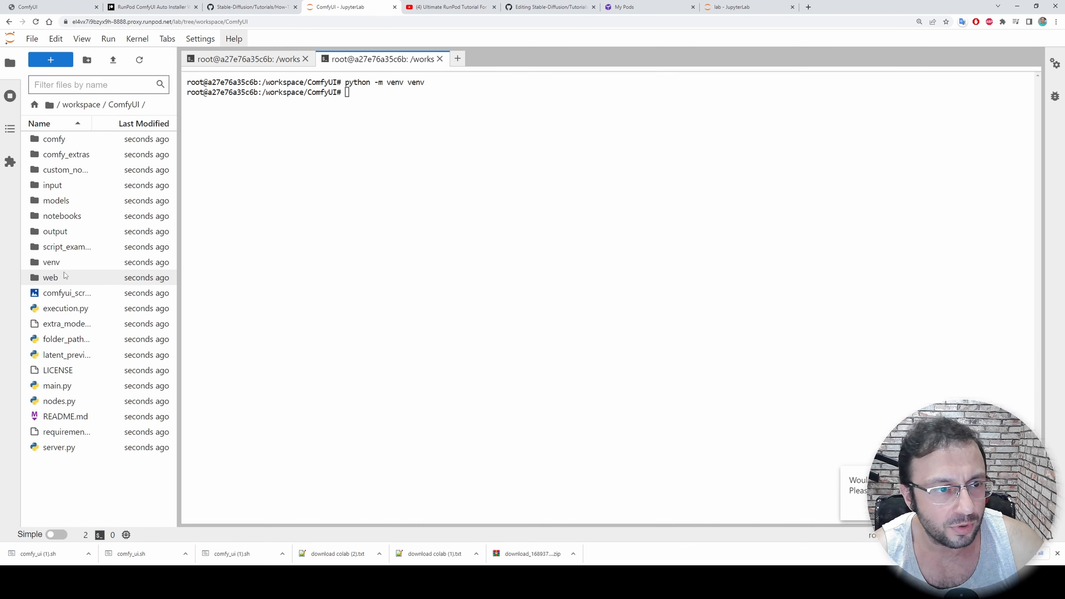
double_click(52, 264)
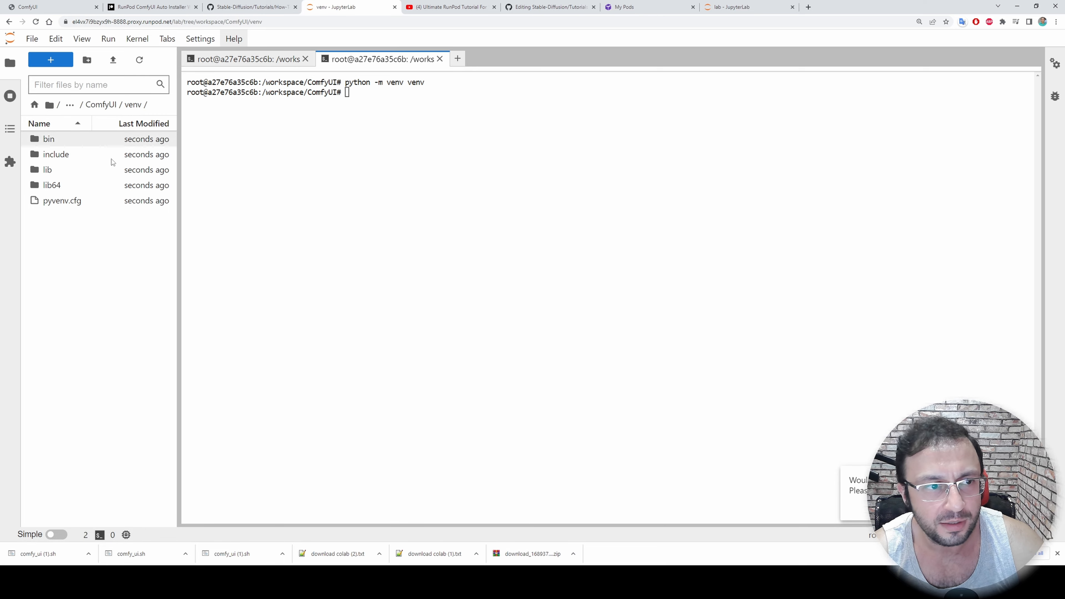
click(50, 59)
Copy the readme's source bin/activate command and run it in the venv folder's terminal to activate the environment
click(252, 6)
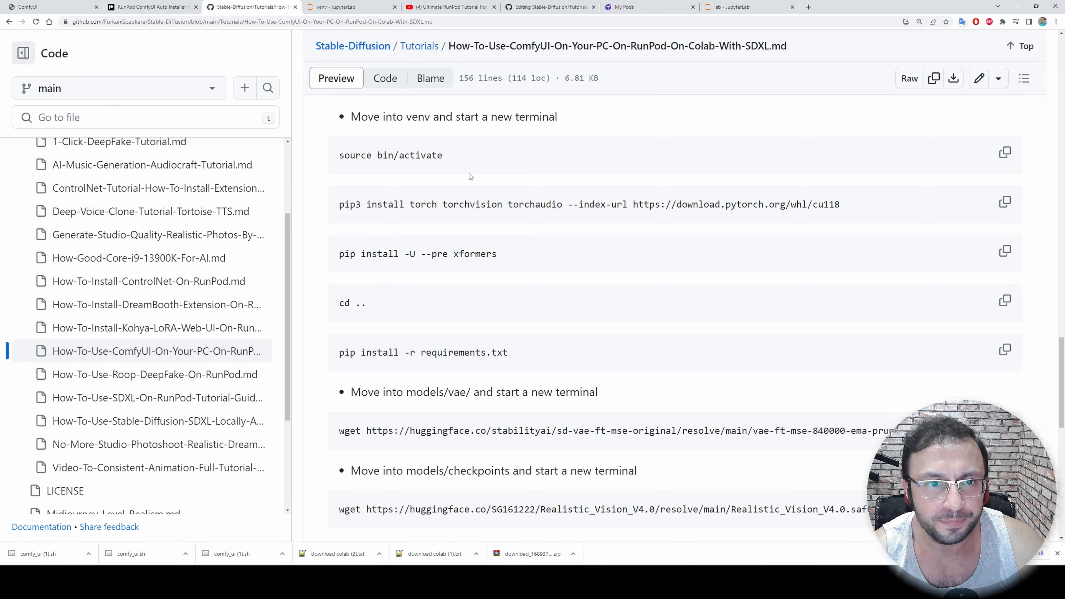
click(1004, 156)
click(335, 7)
key(ctrl+v)
key(Return)
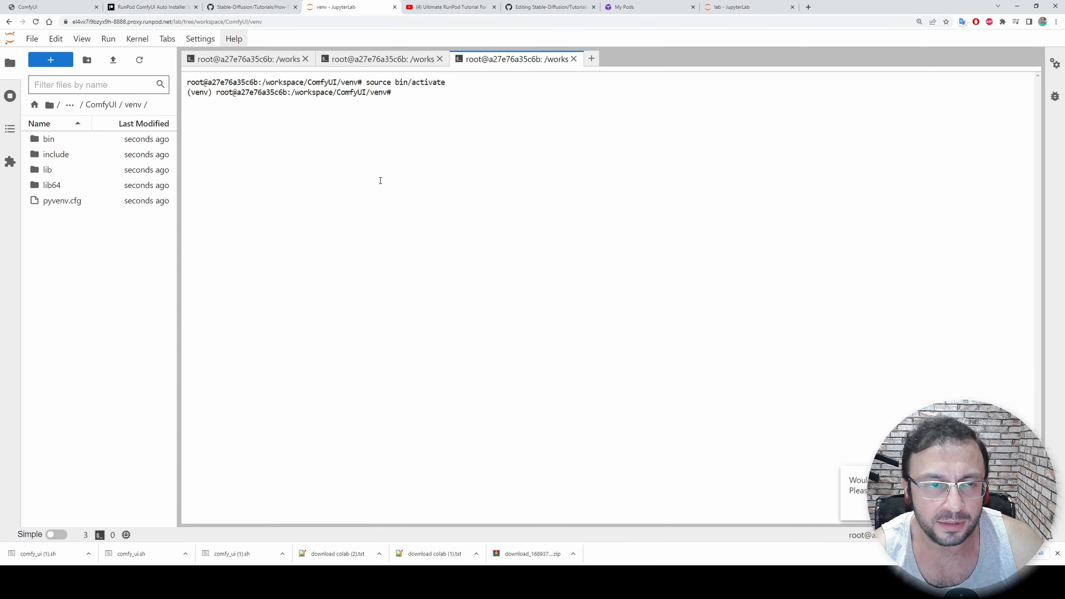
drag(406, 91, 185, 93)
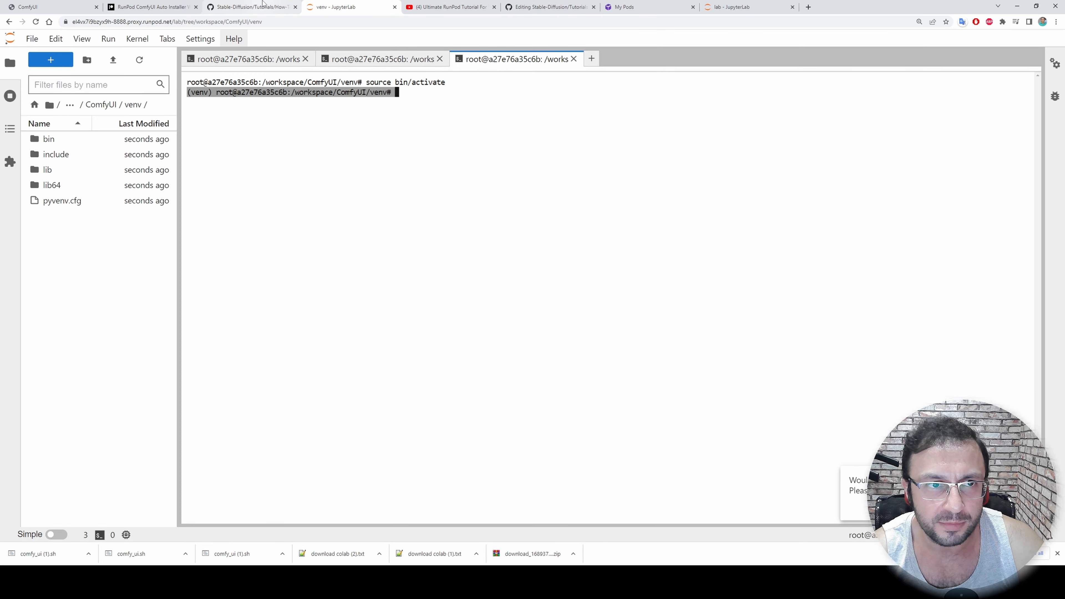
click(251, 6)
scroll(479, 229, down, 2)
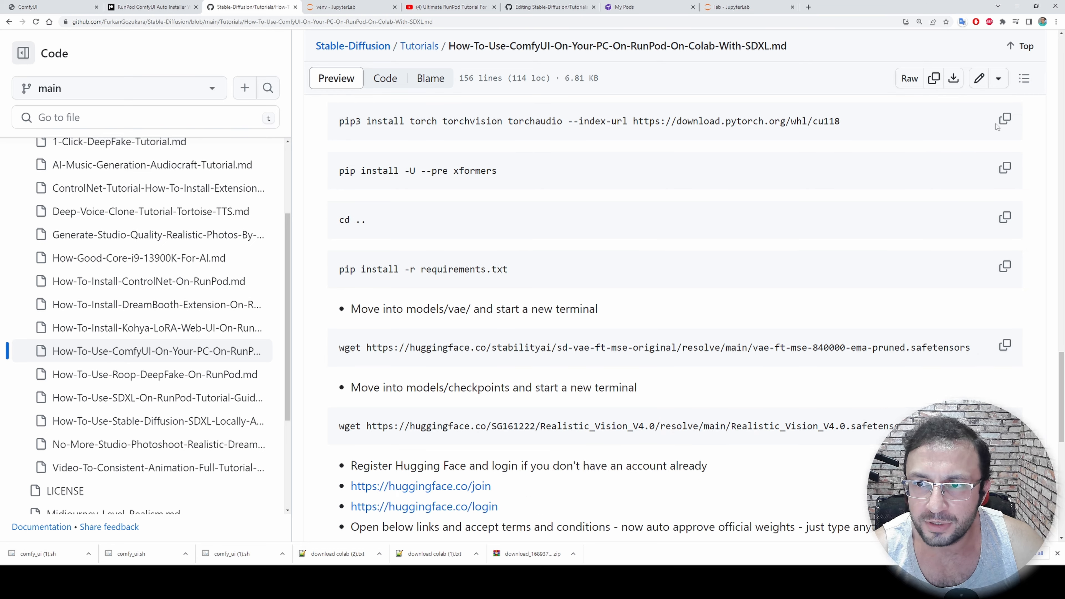
click(1005, 121)
click(344, 6)
click(499, 216)
key(ctrl+v)
key(Return)
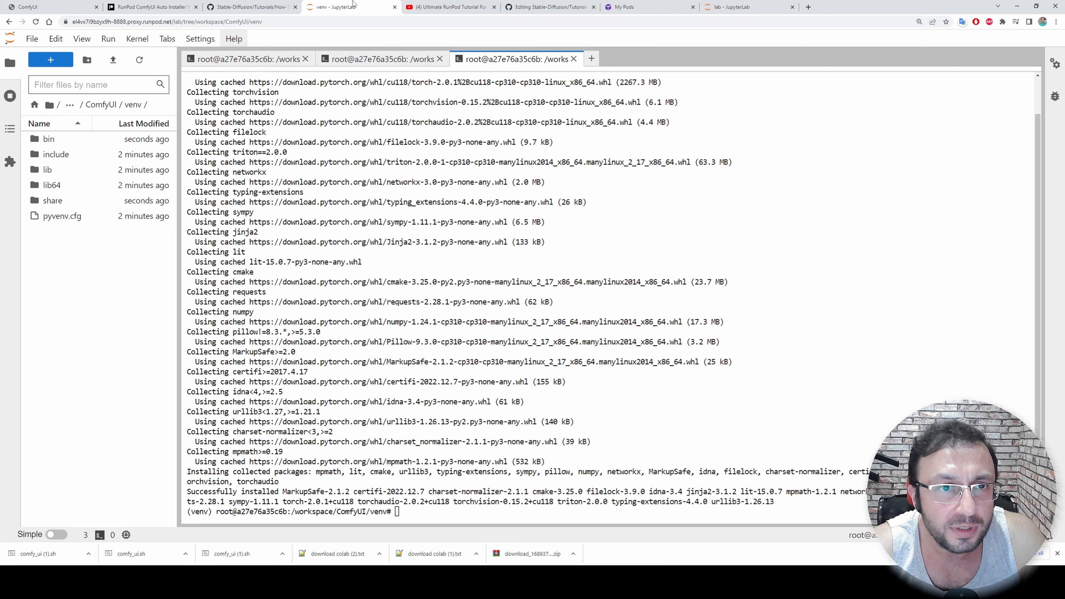
Install the pre-release xformers with the readme's pip install -U --pre xformers command and check the installed version
click(235, 7)
scroll(504, 194, down, 1)
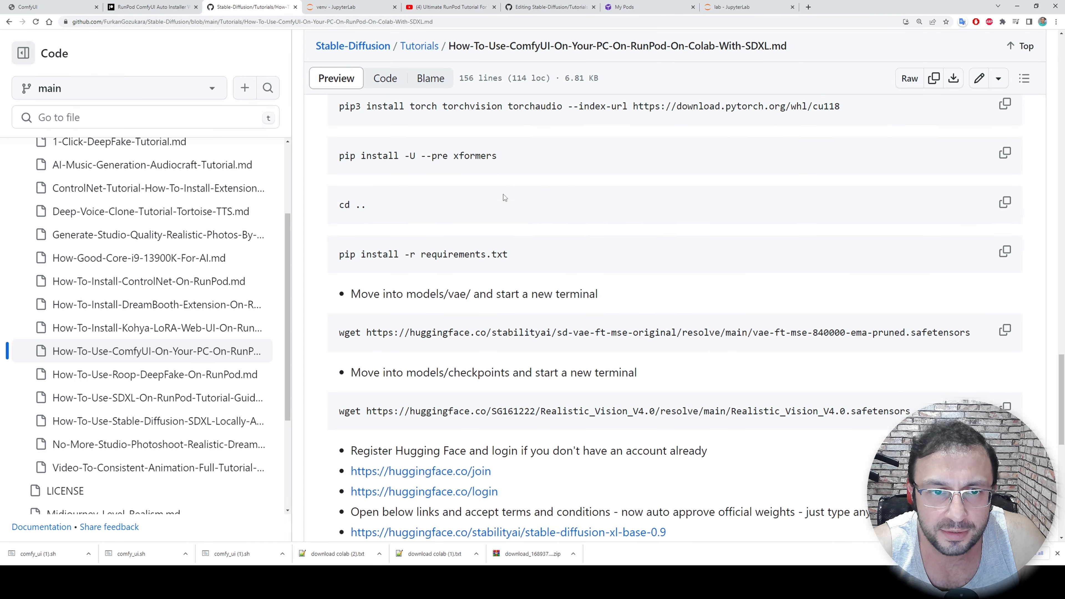
click(1003, 133)
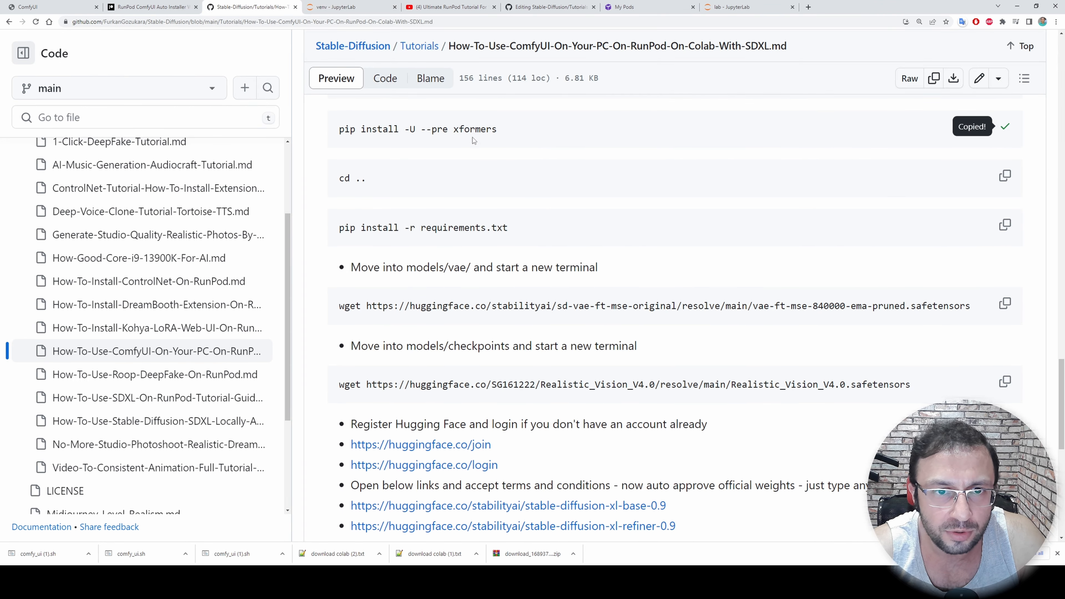
click(348, 7)
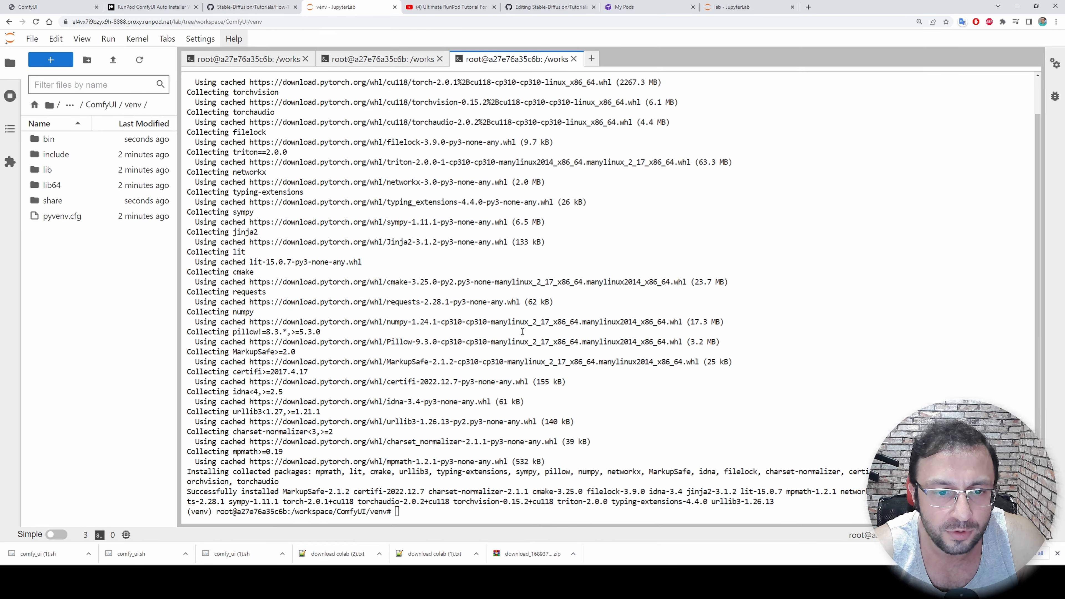
key(ctrl+v)
key(Return)
click(262, 5)
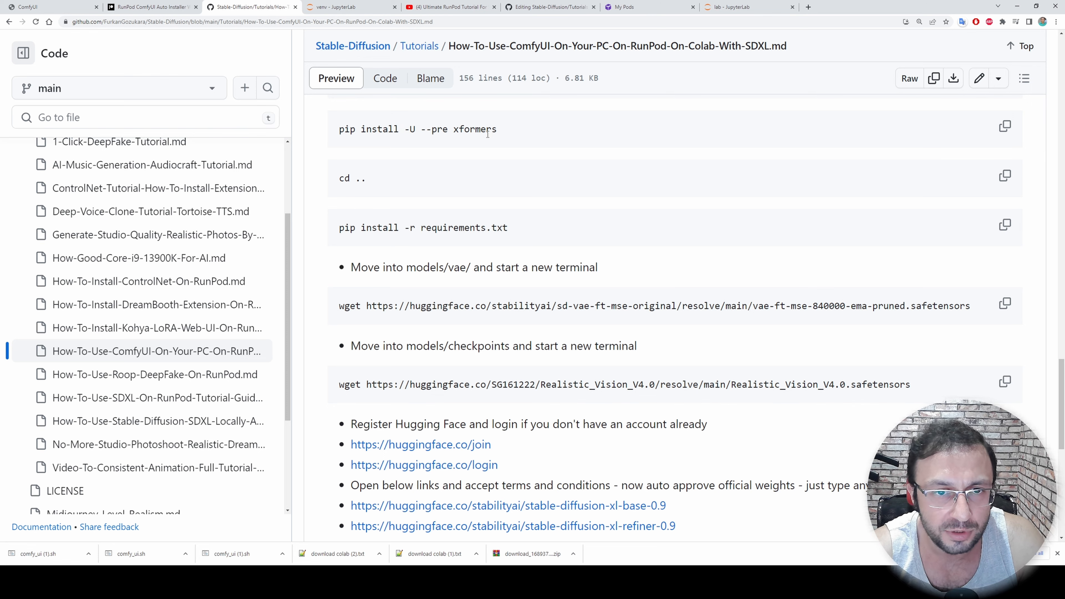
click(340, 6)
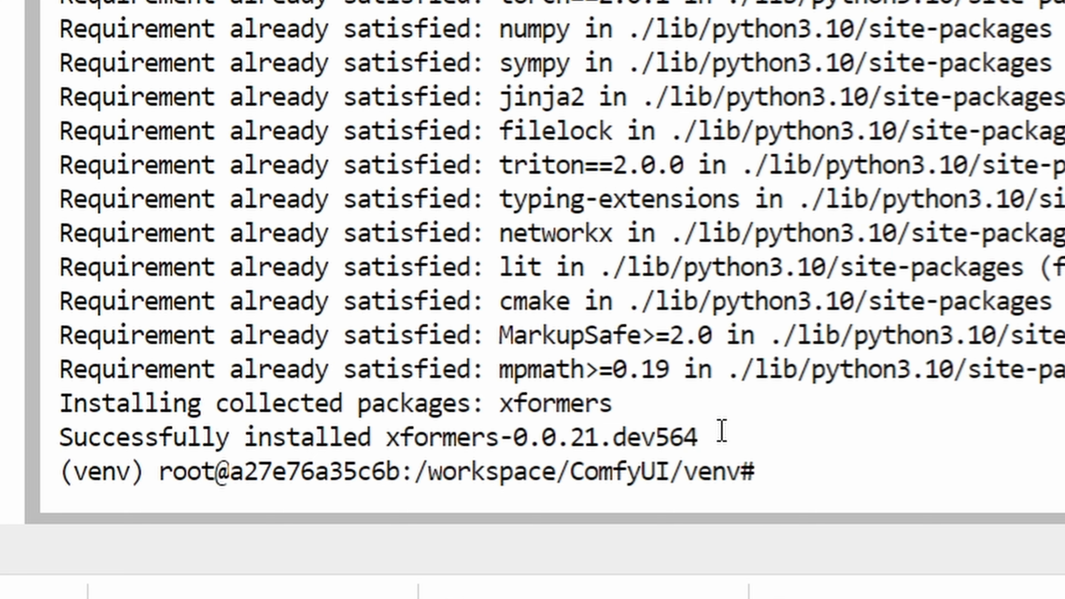
drag(718, 436, 486, 439)
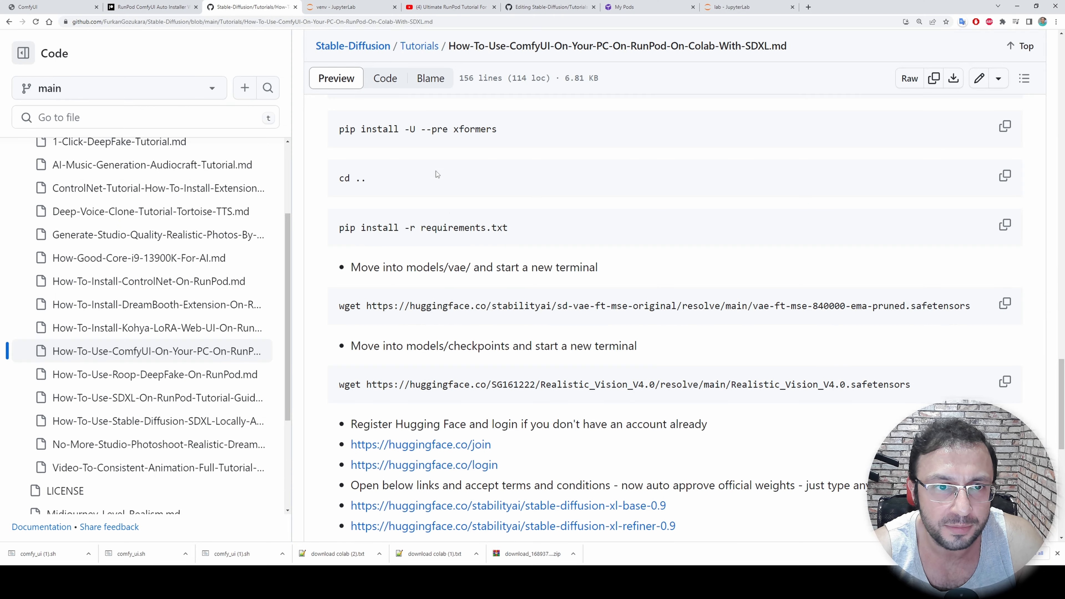
Copy the readme's cd .. command and run it in the activated terminal to return to the ComfyUI folder
scroll(437, 174, down, 1)
click(1005, 135)
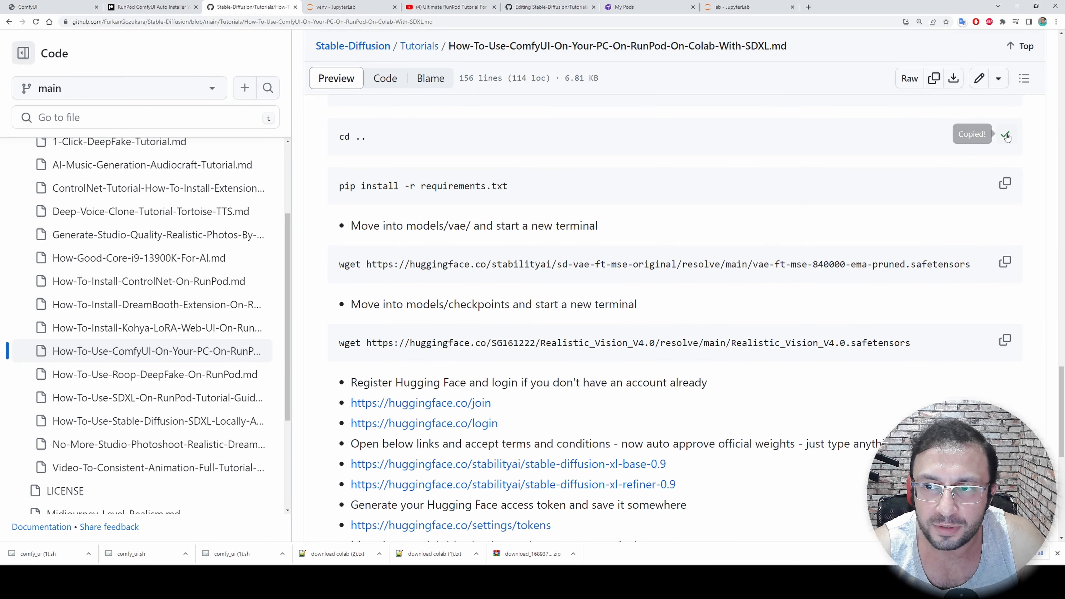
click(382, 5)
key(ctrl+v)
key(Return)
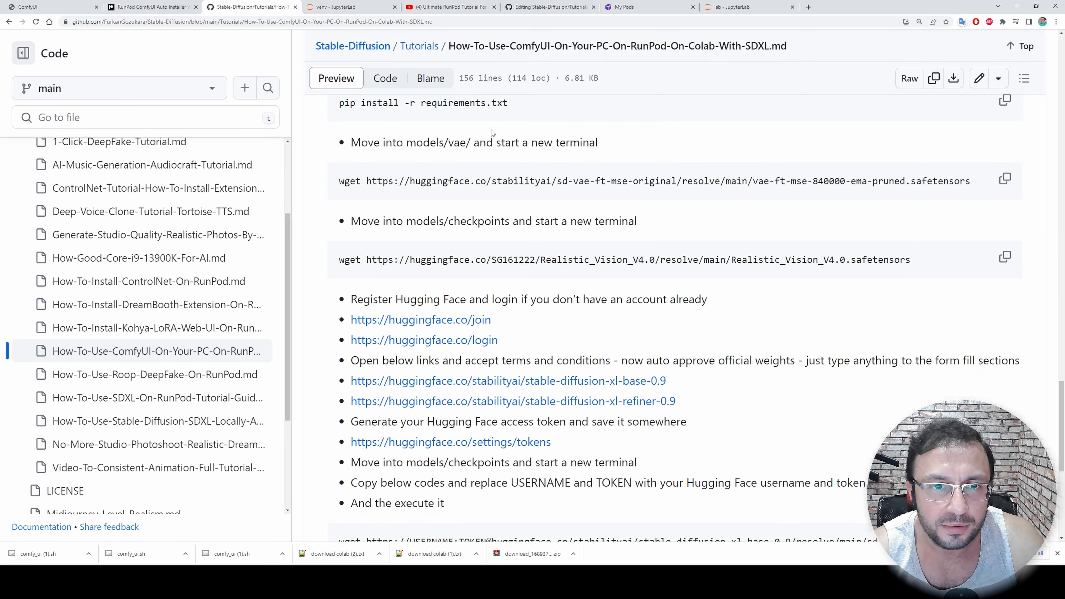
Install ComfyUI's dependencies by running the readme's pip install -r requirements.txt command in the activated terminal
scroll(492, 133, up, 1)
click(1005, 142)
click(362, 5)
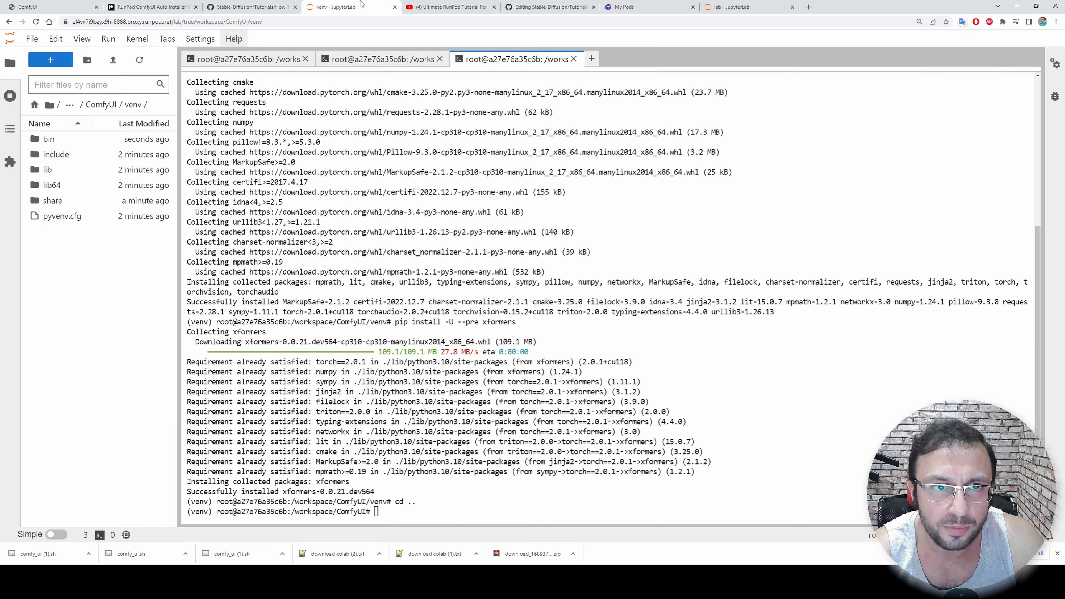
key(ctrl+v)
key(Return)
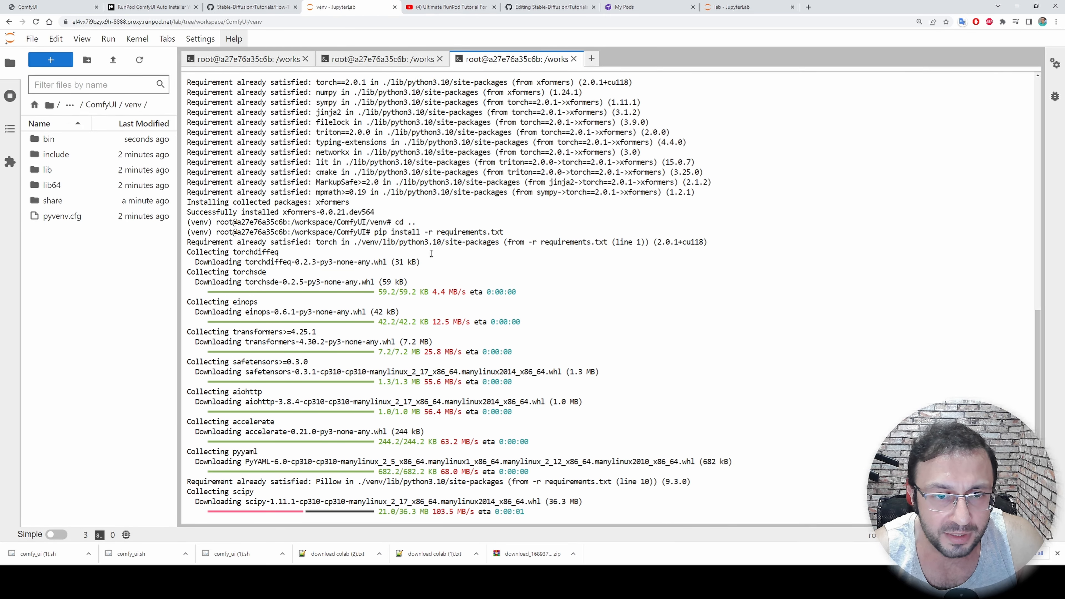
drag(217, 354, 183, 353)
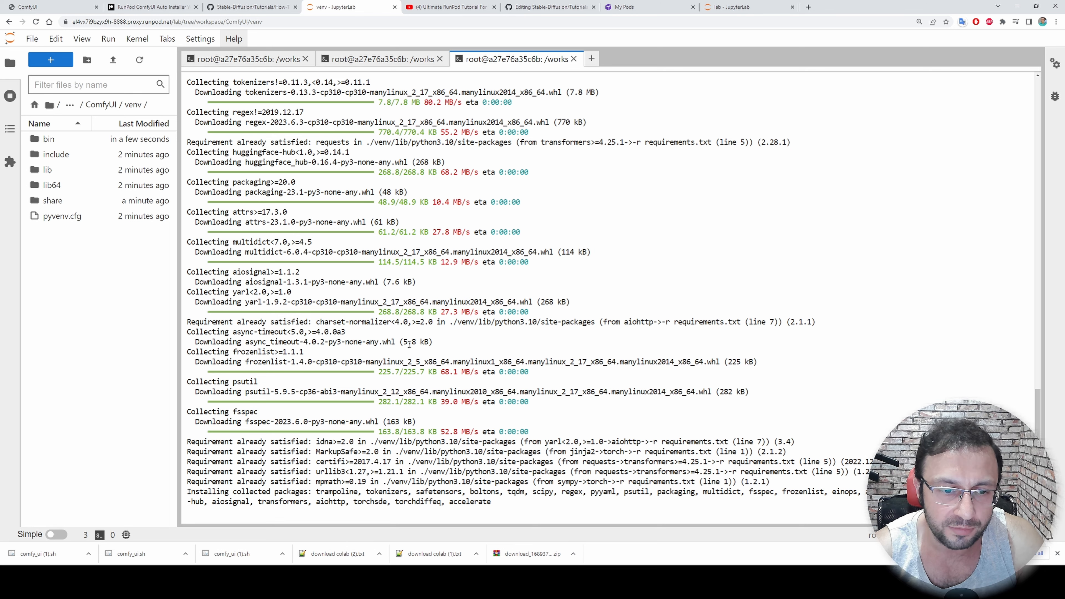
Check the readme's next instruction, then open ComfyUI's models/vae folder and start a new terminal there
click(260, 6)
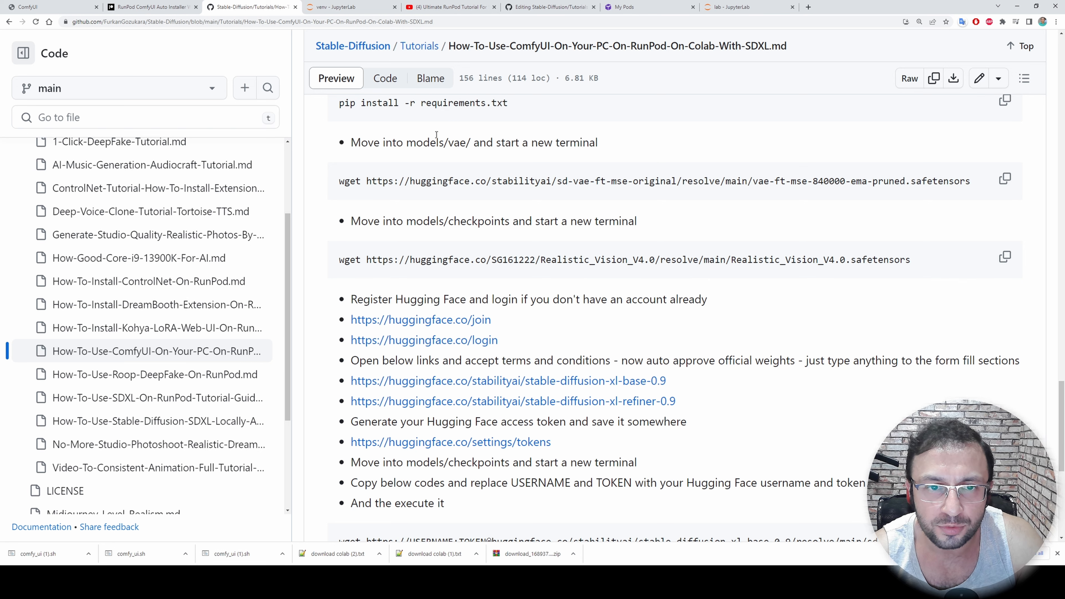
click(350, 7)
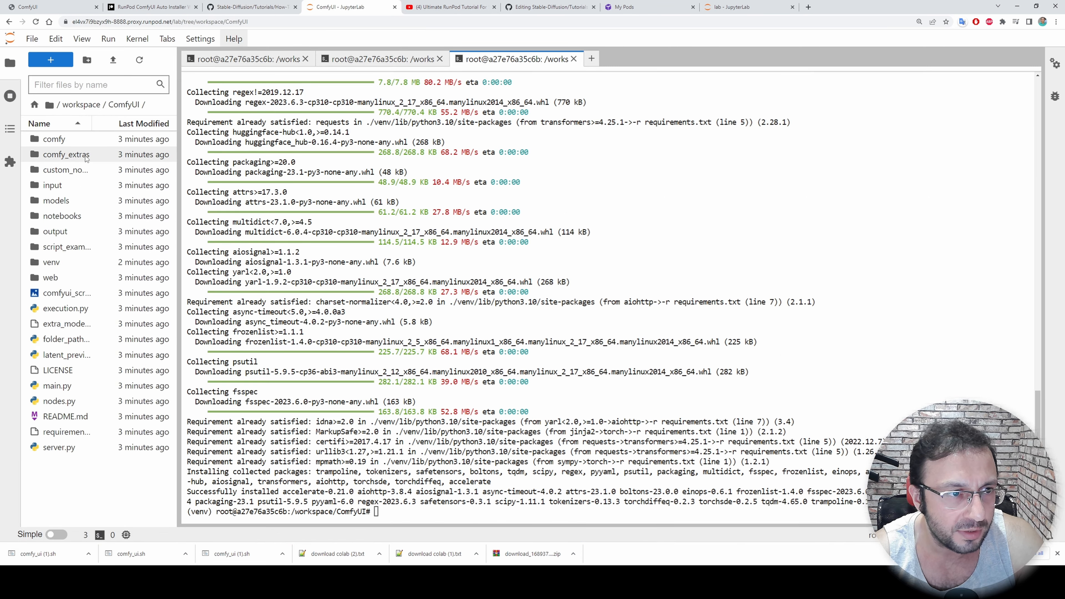
click(58, 201)
double_click(58, 201)
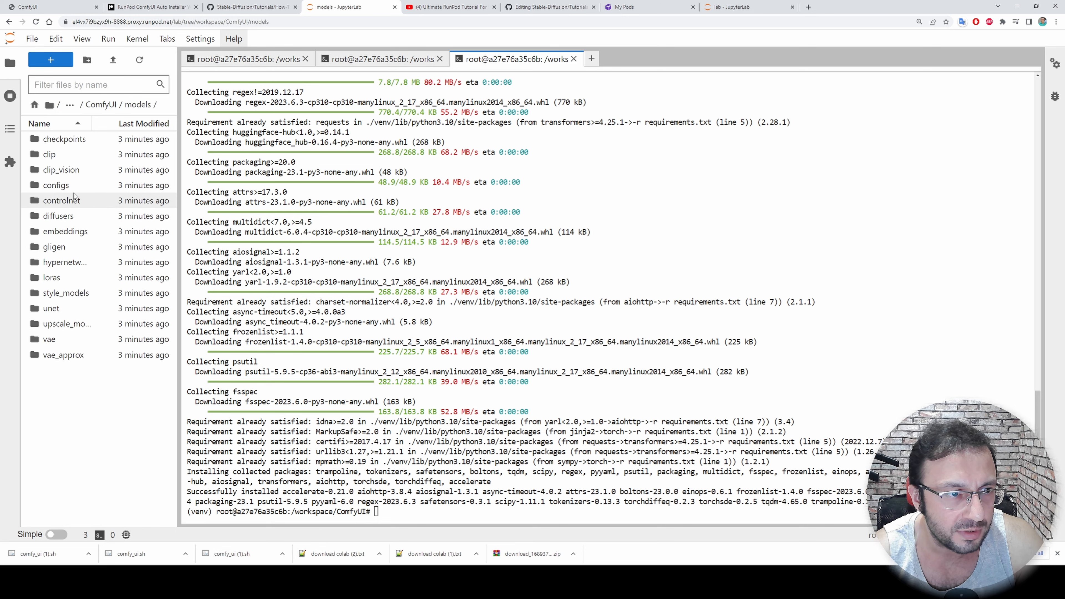
double_click(52, 339)
click(57, 63)
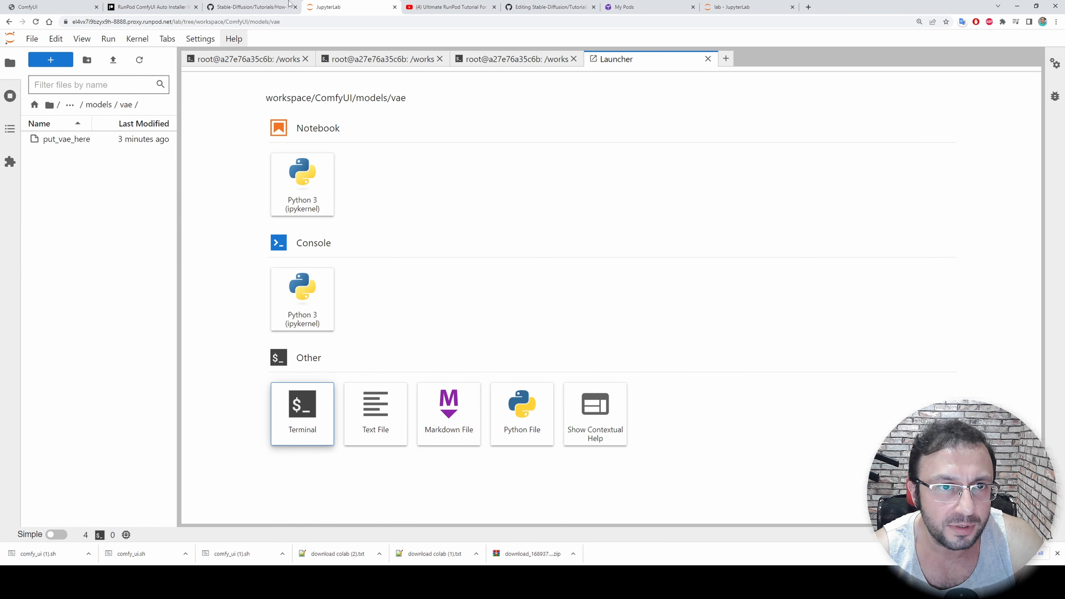
Copy the readme's wget command for vae-ft-mse-840000-ema-pruned.safetensors and run it in the models/vae terminal to download the VAE
key(ctrl+shift+Tab)
click(1008, 184)
key(ctrl+Tab)
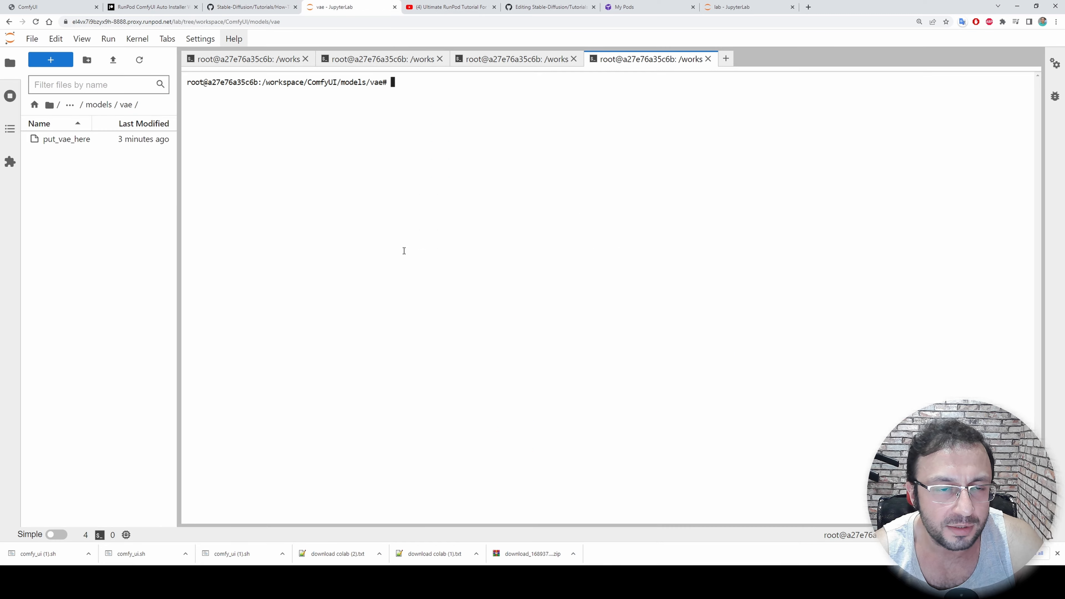
key(ctrl+v)
key(Return)
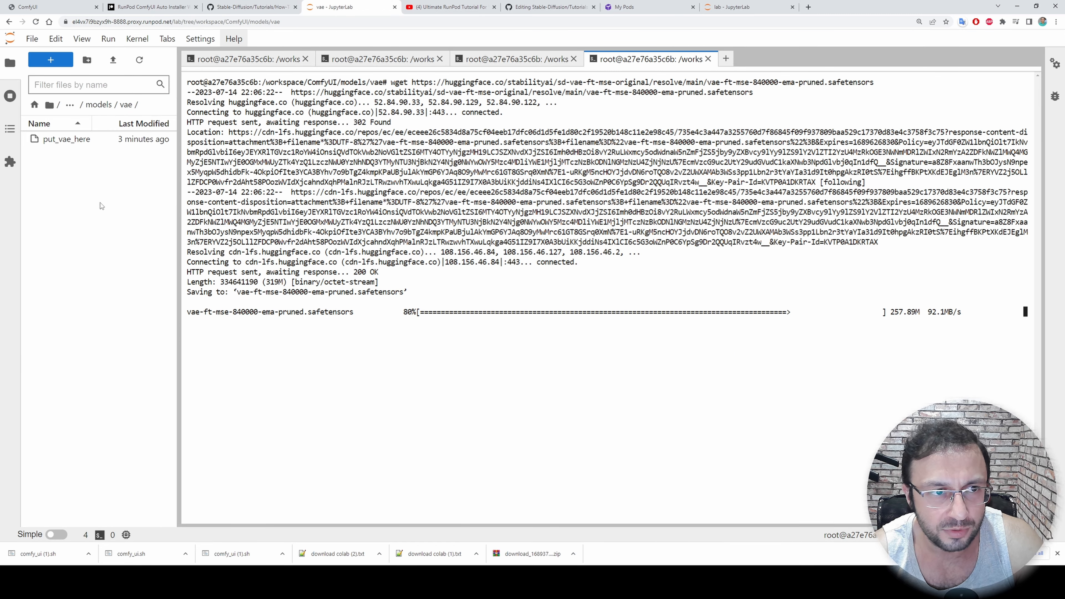
Copy the readme's wget command for Realistic_Vision_V4.0.safetensors and return to the manual pod's JupyterLab
key(ctrl+shift+Tab)
scroll(470, 183, down, 1)
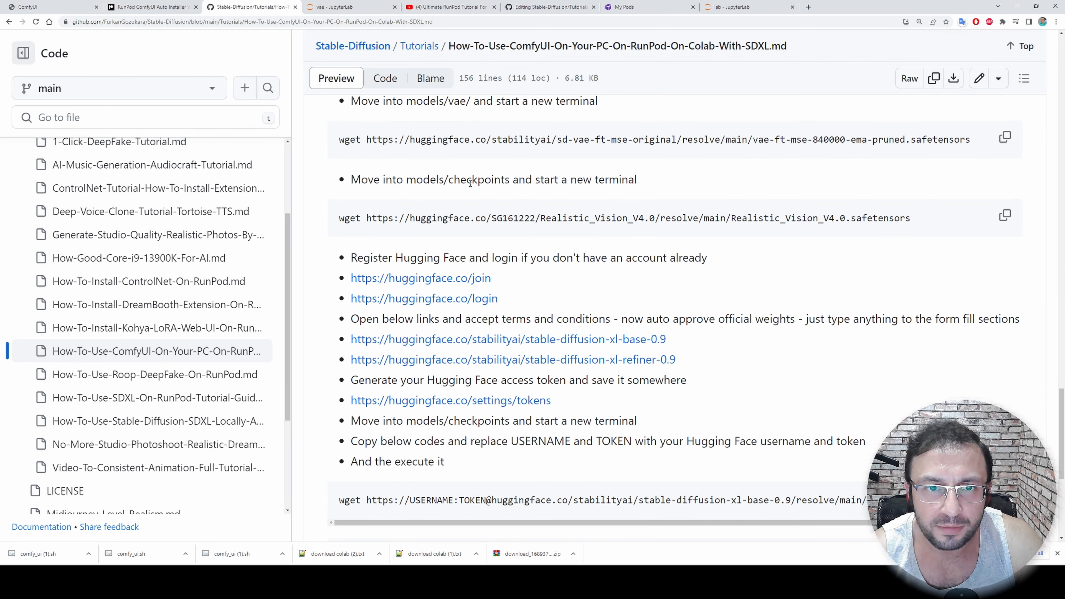
scroll(821, 143, down, 2)
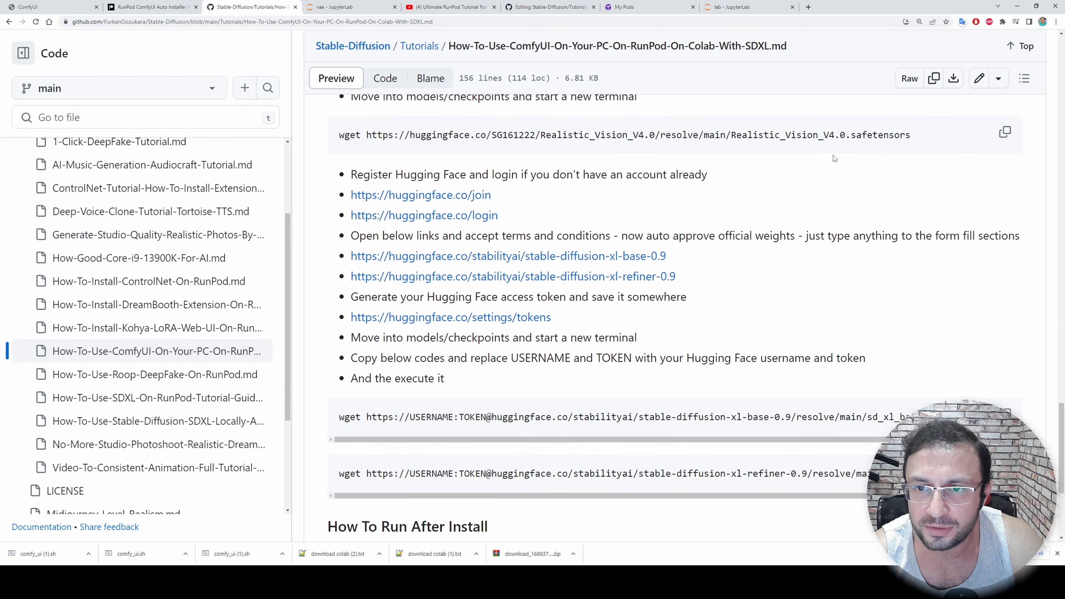
click(1004, 131)
click(361, 5)
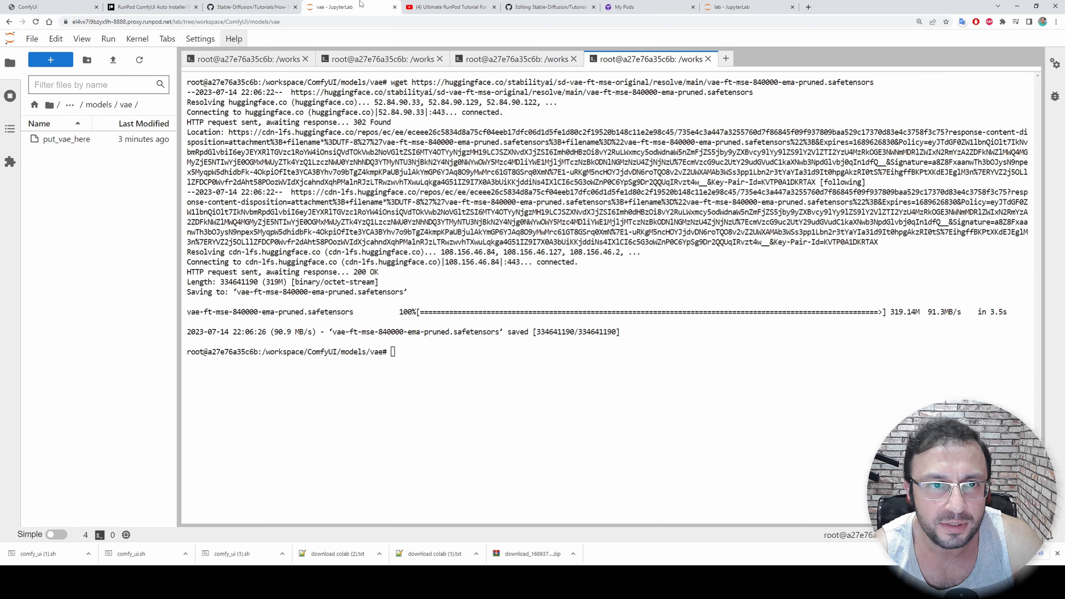
Start a new terminal in ComfyUI's models folder and run the copied wget command to download Realistic_Vision_V4.0.safetensors
click(99, 105)
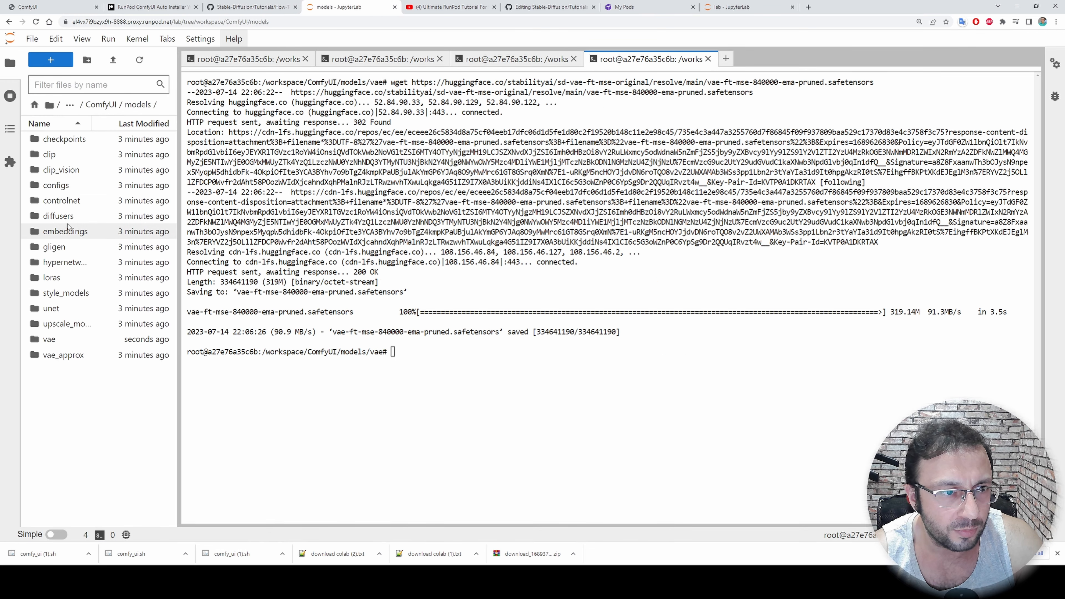
click(62, 140)
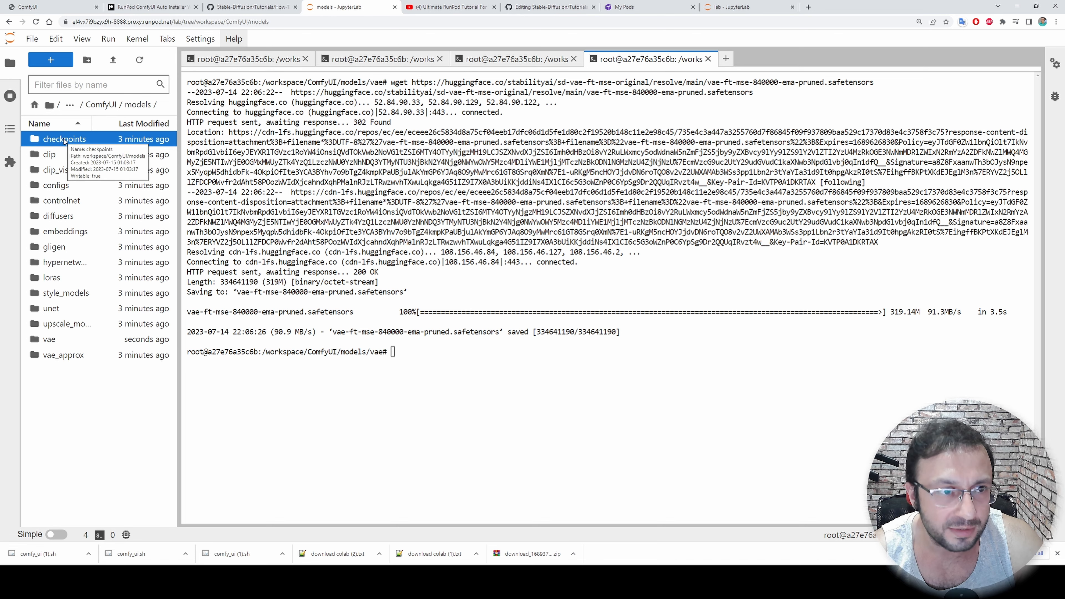
click(50, 60)
click(317, 400)
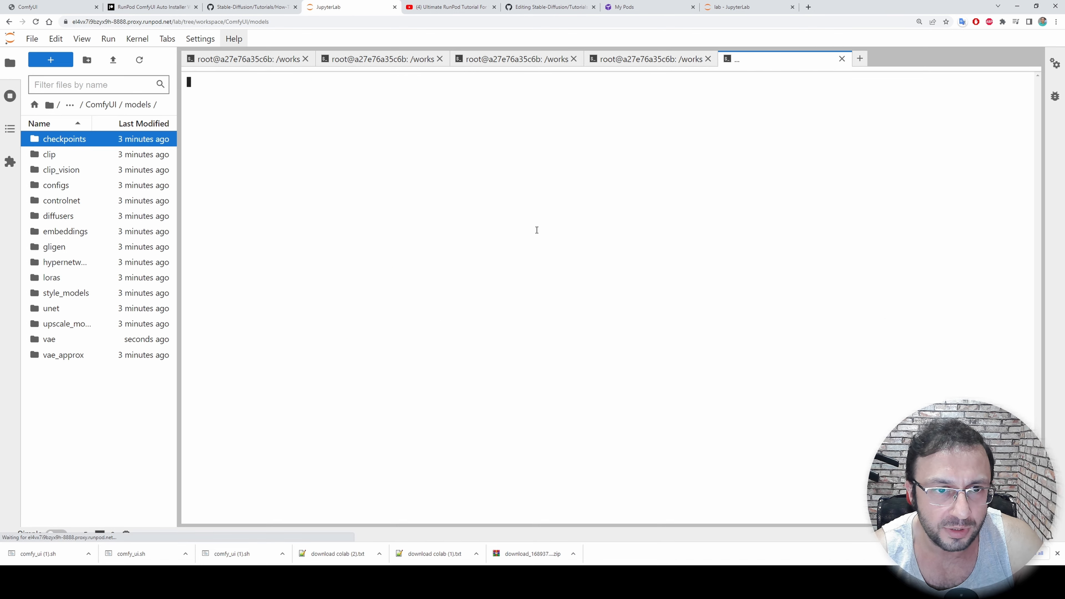
key(ctrl+v)
key(Return)
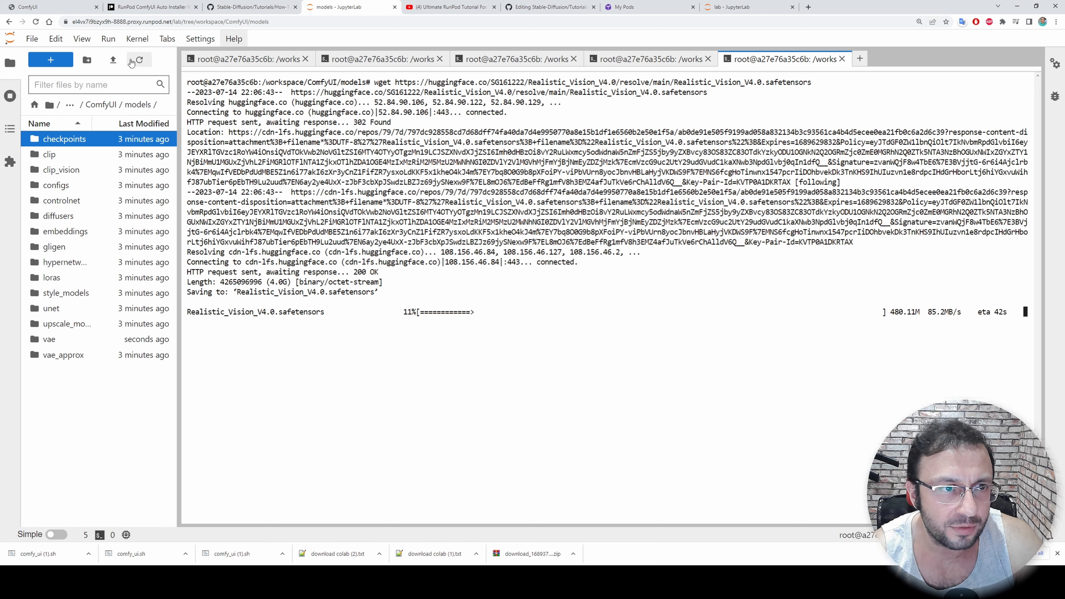
Refresh the models folder listing and move Realistic_Vision_V4.0.safetensors into the checkpoints folder
click(139, 61)
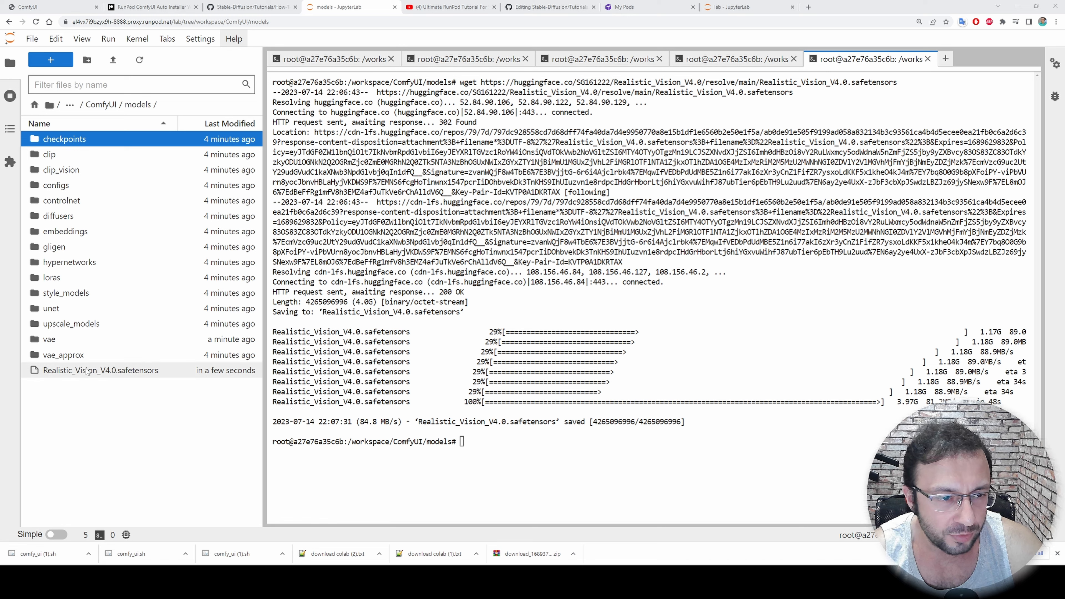
drag(105, 370, 73, 143)
click(73, 143)
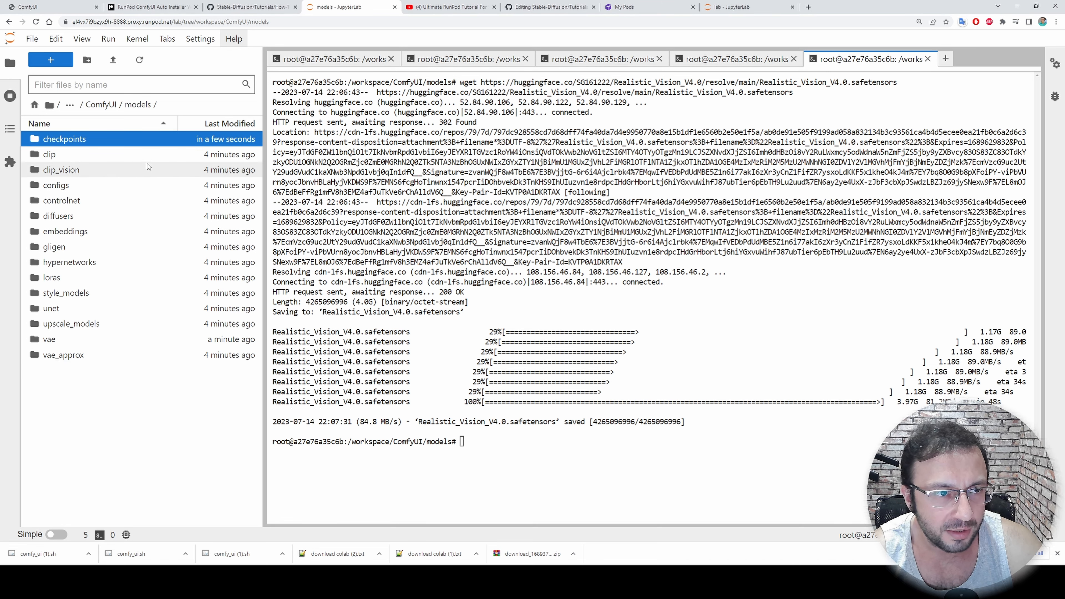
right_click(62, 142)
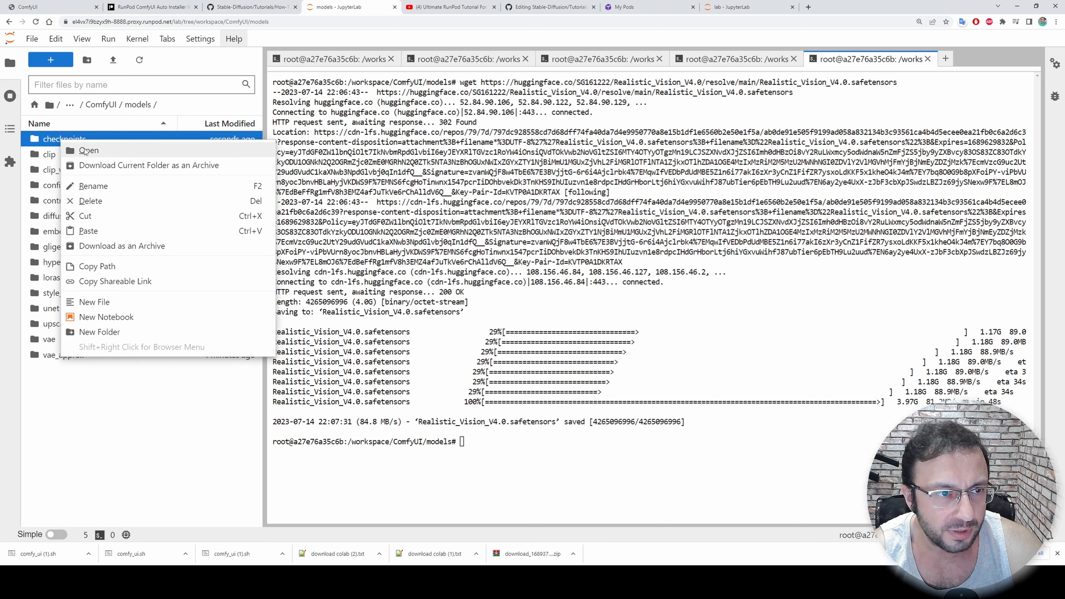
key(Escape)
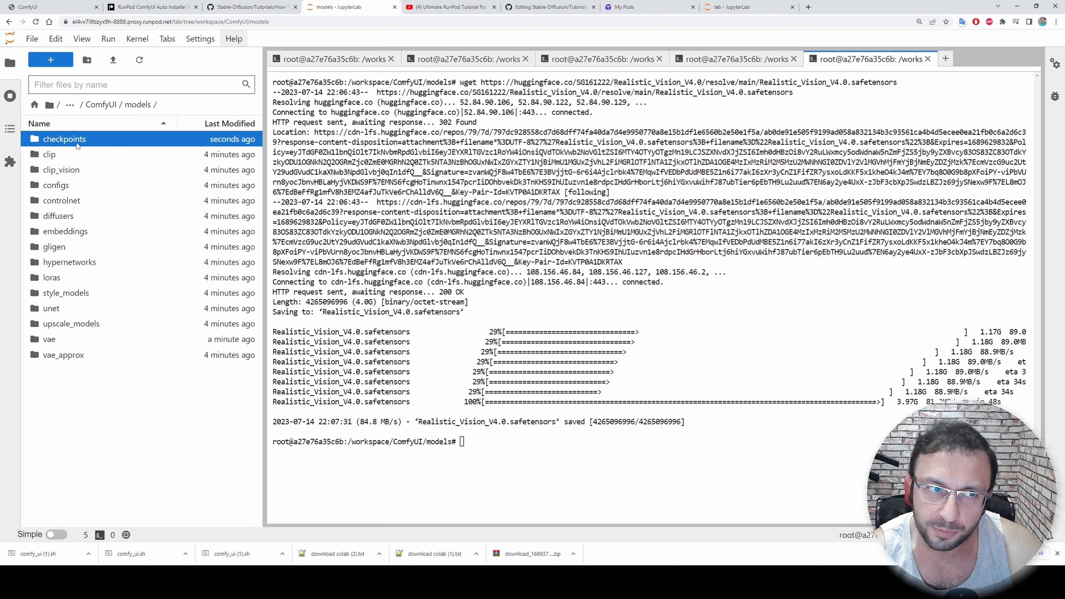
right_click(77, 144)
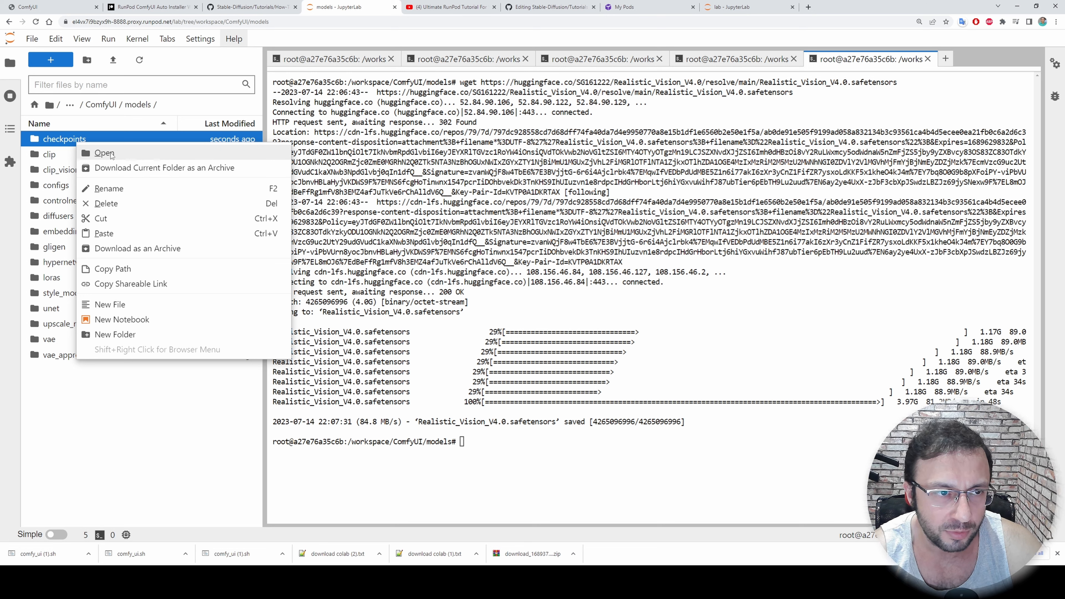
key(Escape)
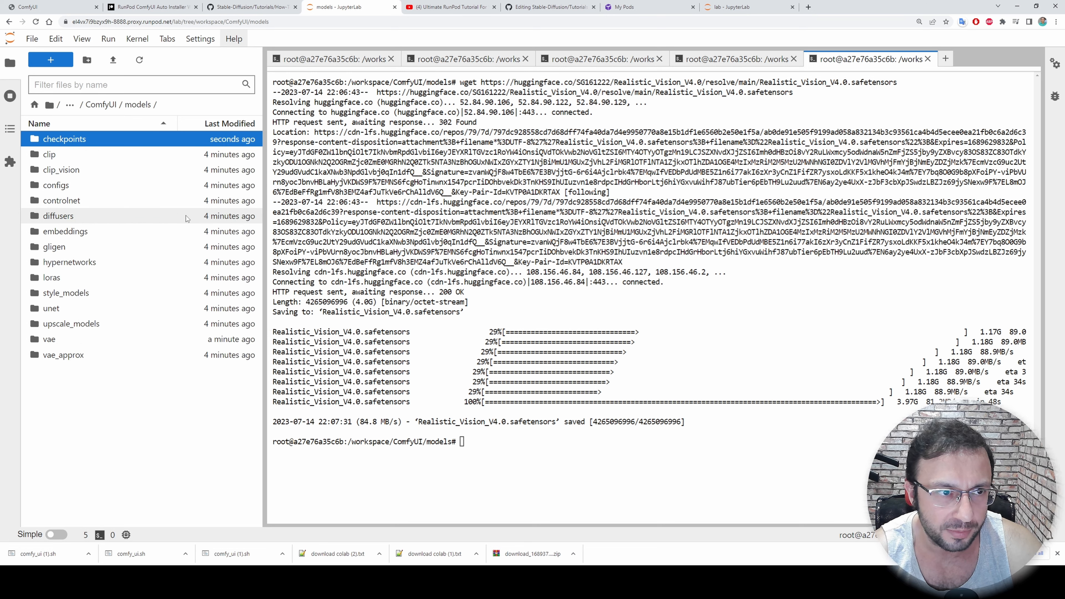
Start a new terminal in the models folder and change its directory to checkpoints with cd checkpoints/
click(50, 60)
click(408, 440)
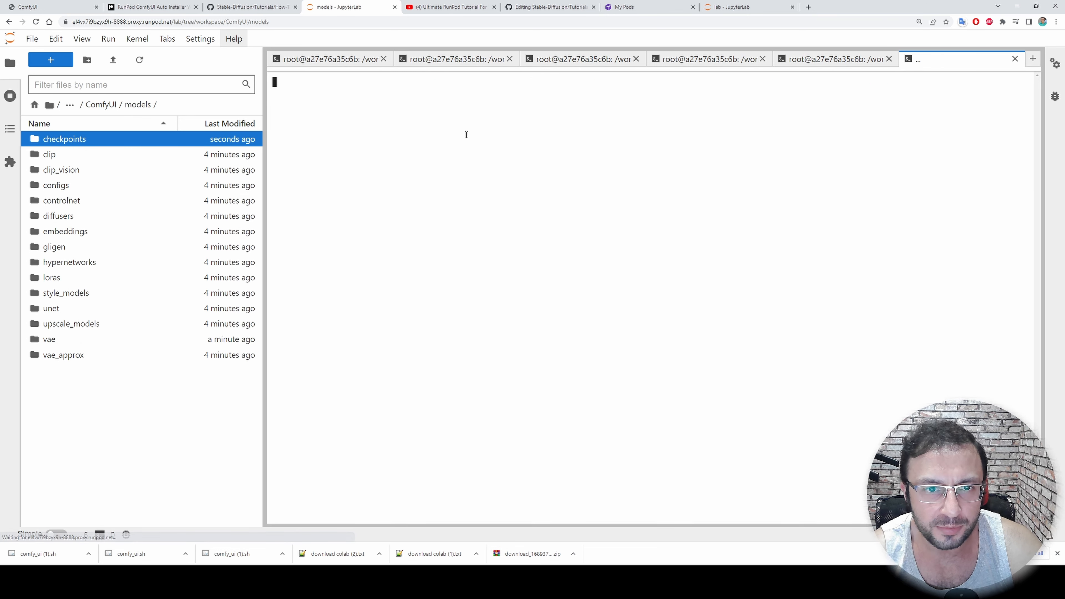
text(cd check)
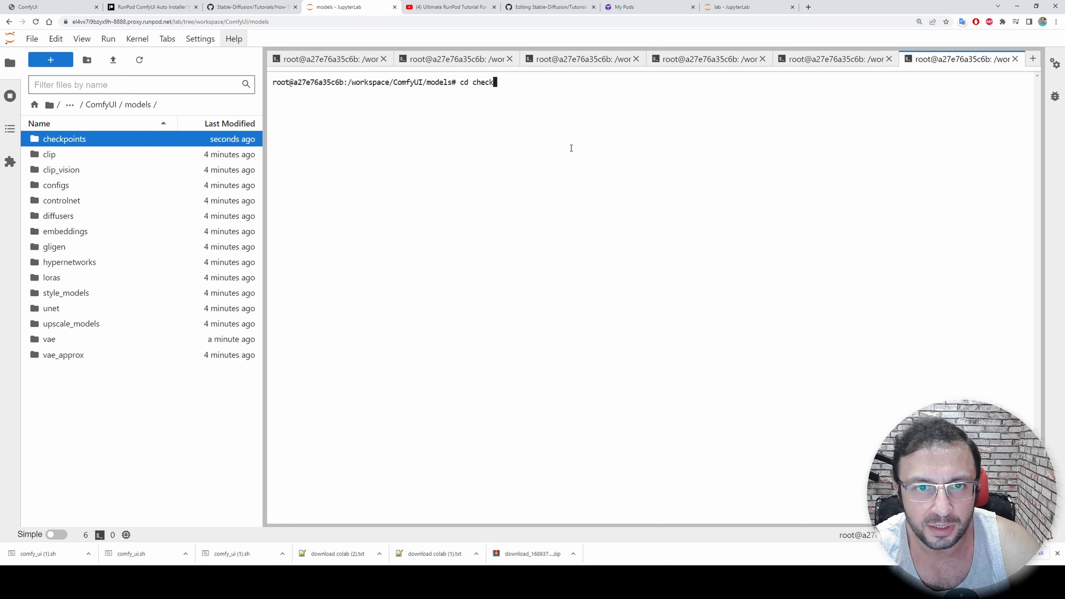
key(Tab)
key(Return)
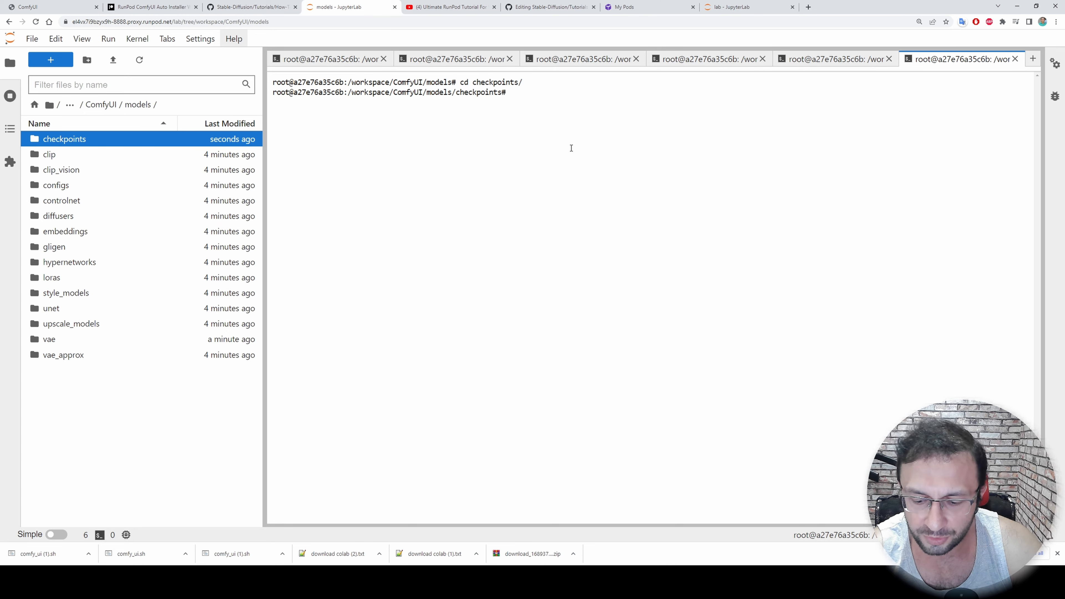
List the checkpoints folder's contents with dir to check for the moved Realistic Vision model
text(dir)
key(Return)
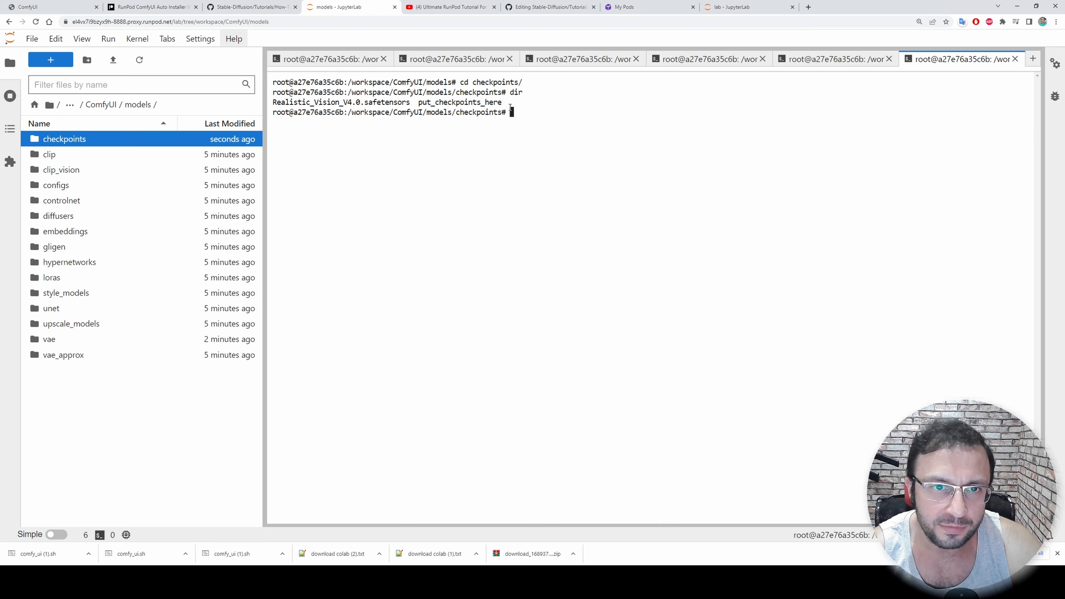
drag(512, 105, 273, 102)
click(476, 132)
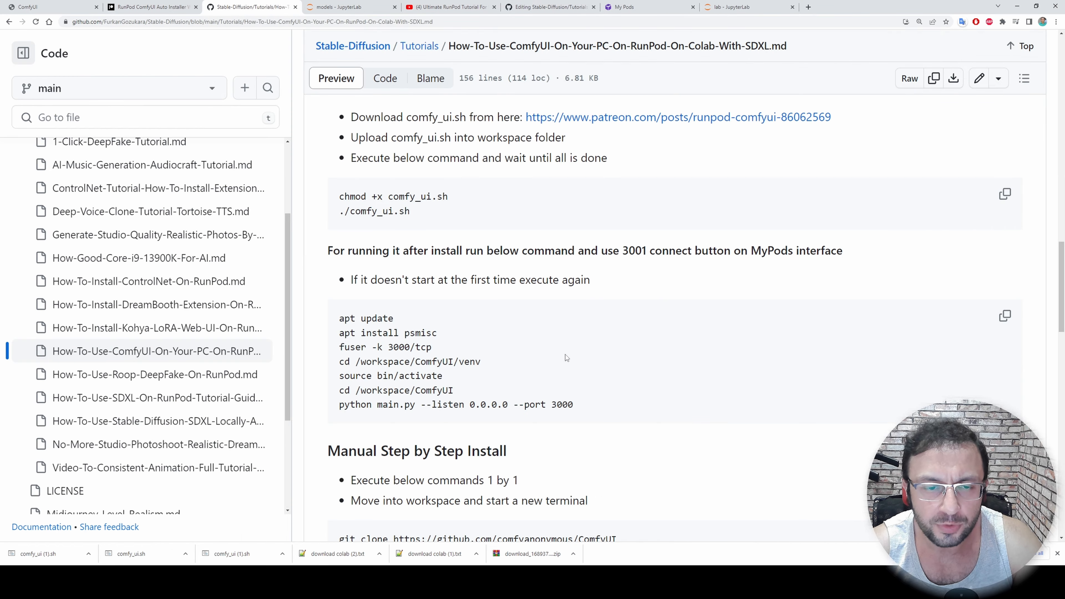
Copy the readme's run-after-install commands and run them in a new terminal on the auto pod to start ComfyUI on port 3000
click(1006, 322)
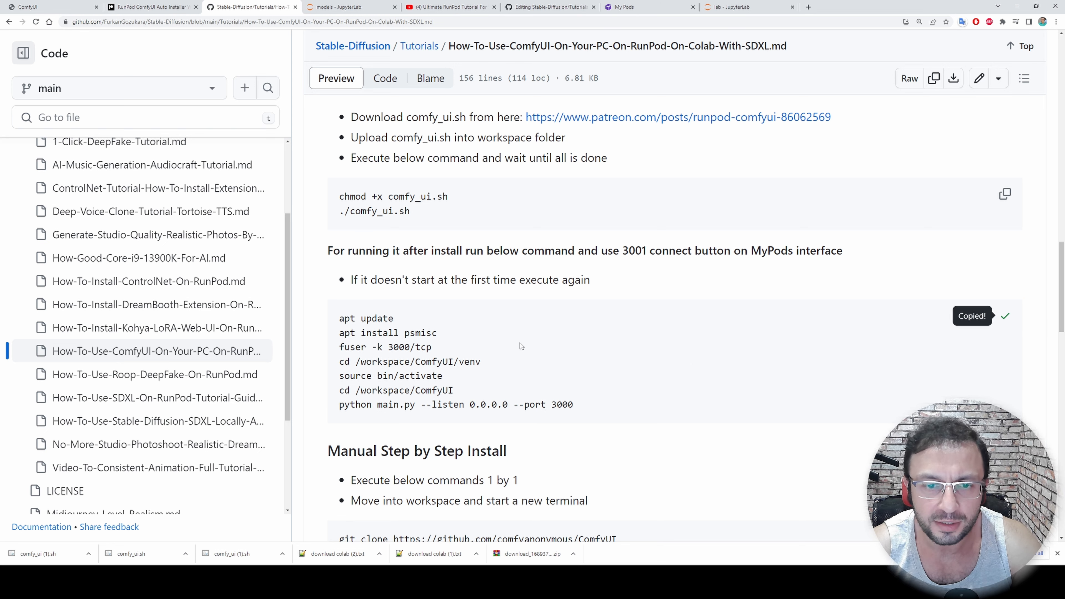
click(732, 6)
click(50, 59)
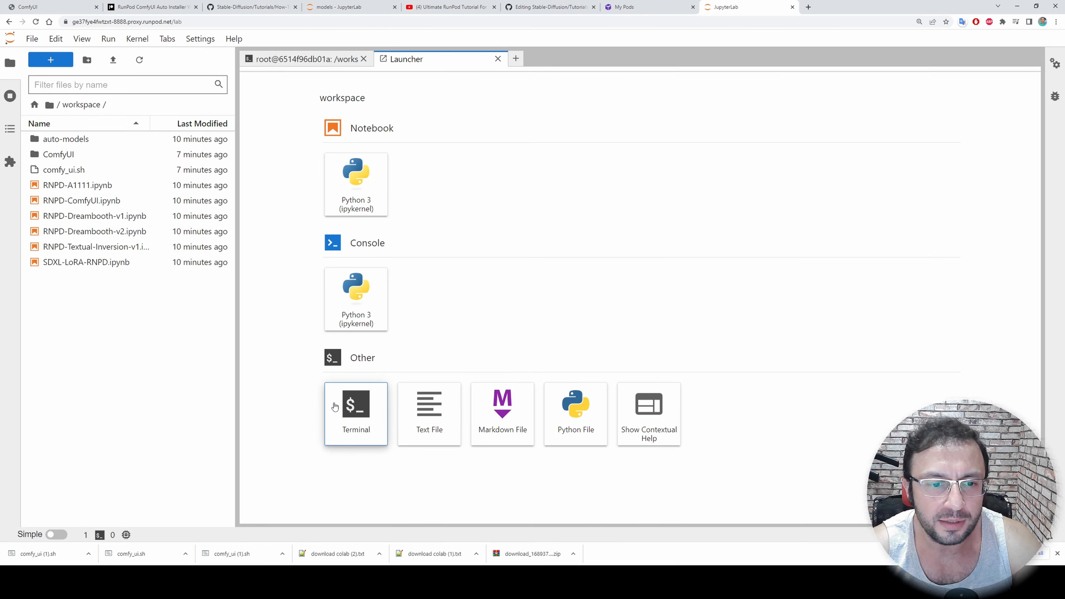
click(334, 406)
key(ctrl+v)
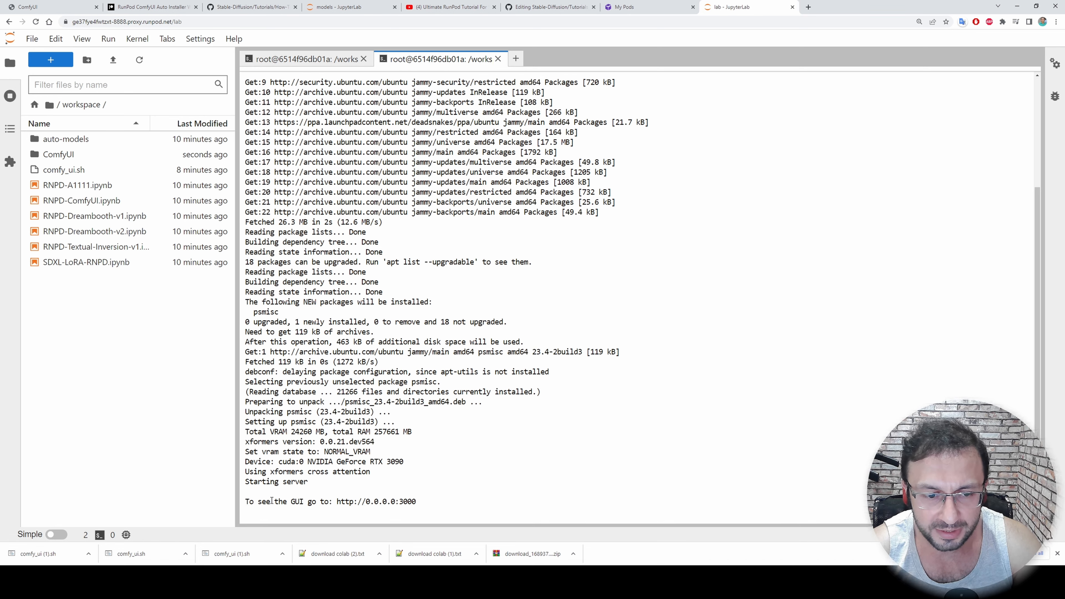
Open the auto pod's connection options in RunPod and connect to its HTTP service on port 3001
click(633, 6)
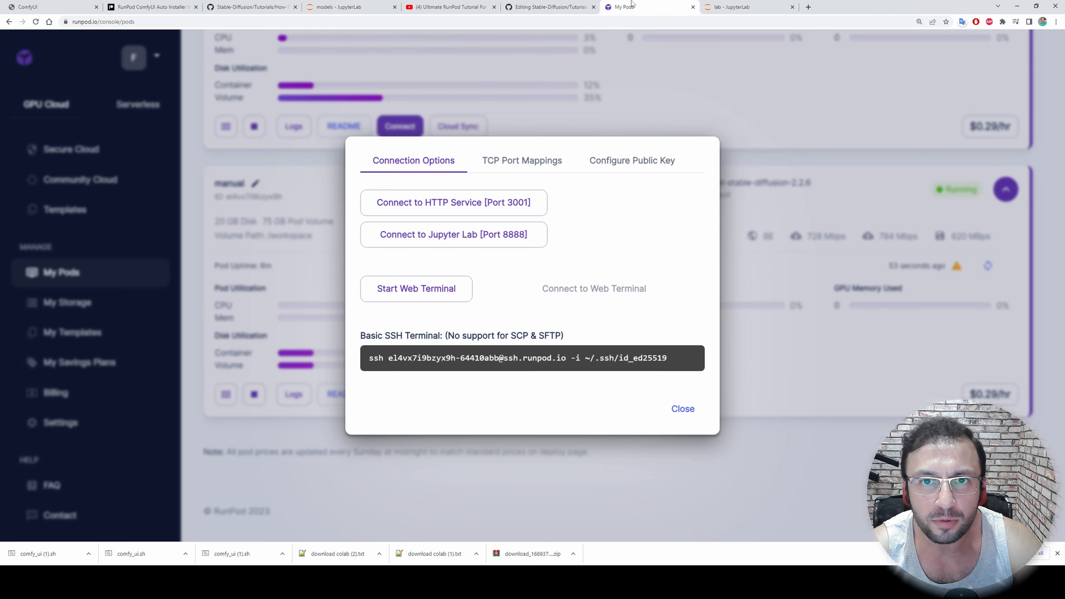
click(526, 65)
scroll(485, 304, up, 5)
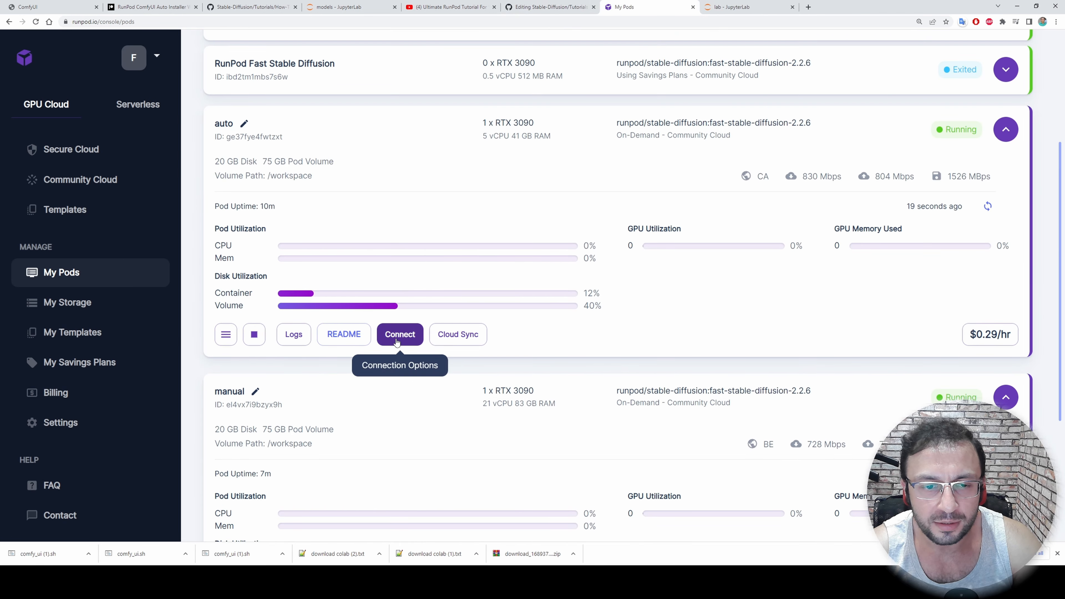
click(396, 340)
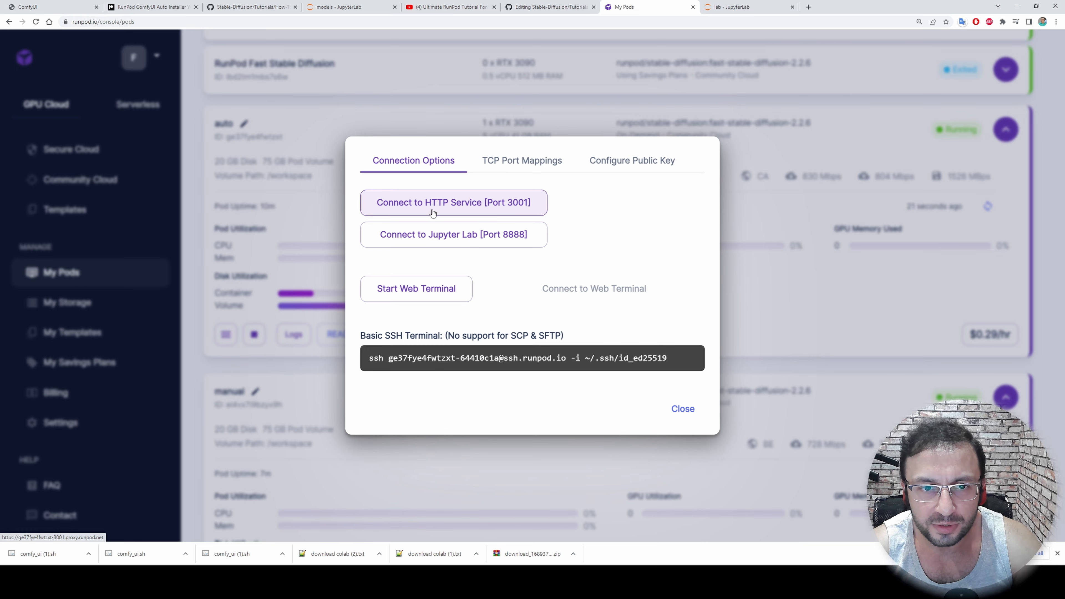
click(466, 208)
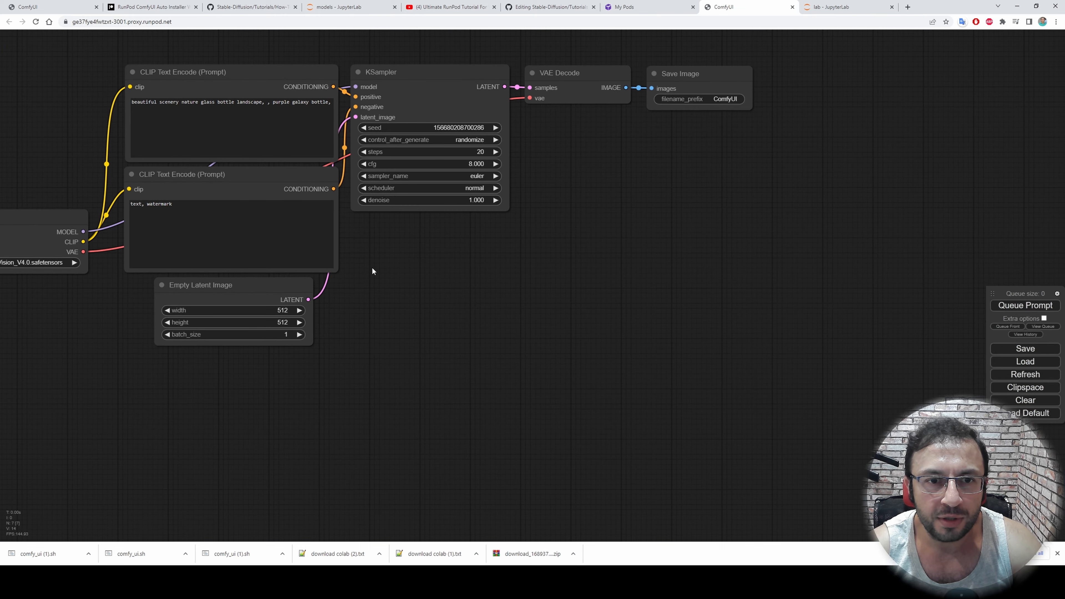
Queue the default workflow with the Realistic_Vision_V4.0.safetensors checkpoint and move the queue controls closer to the nodes
scroll(308, 378, up, 5)
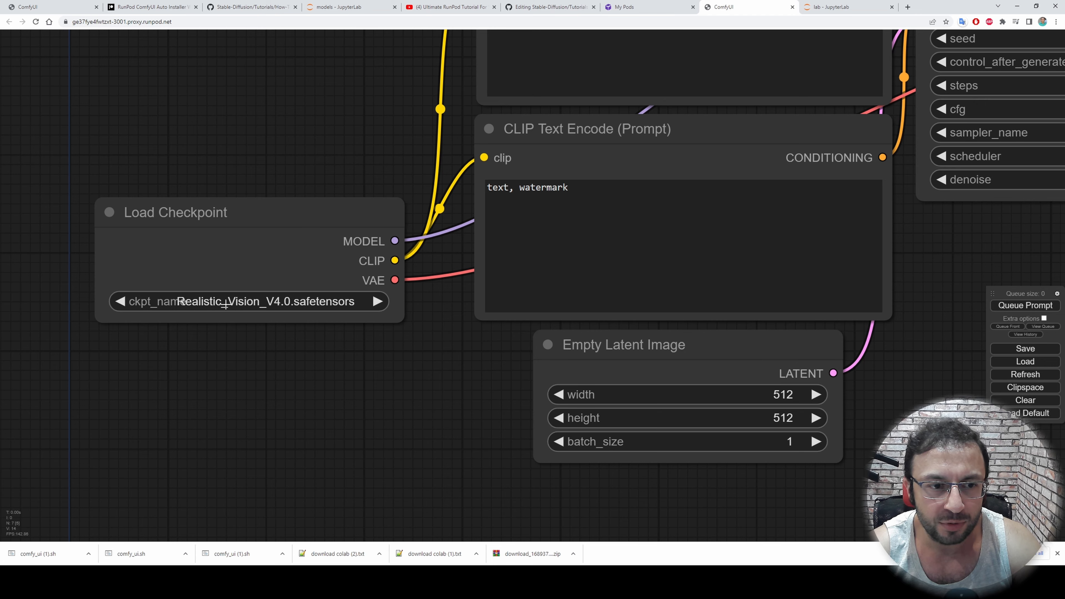
scroll(236, 309, down, 4)
drag(711, 314, 594, 358)
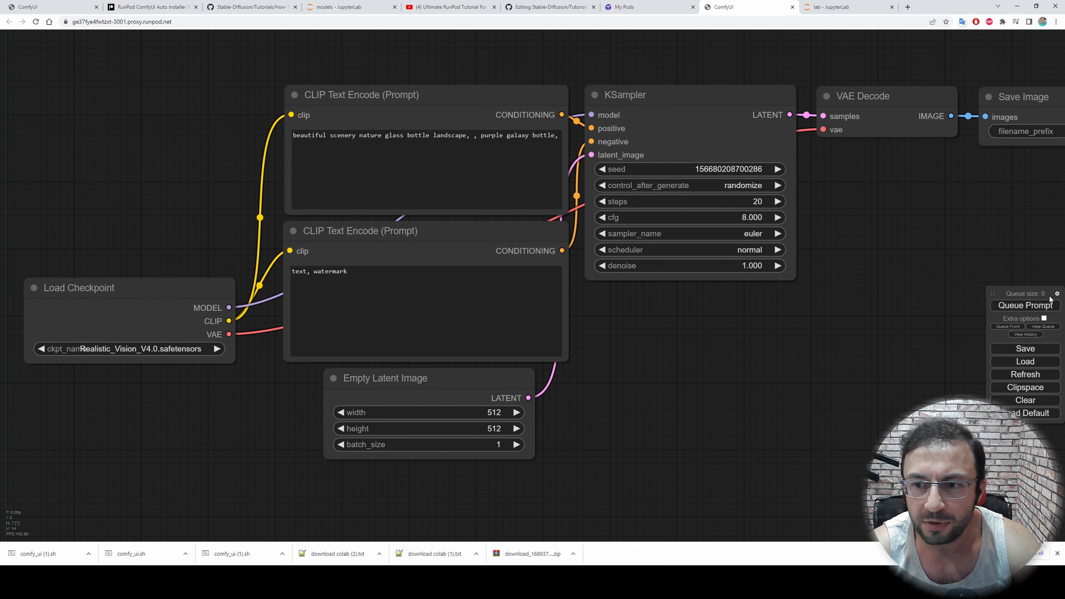
click(1025, 305)
drag(1011, 290, 845, 271)
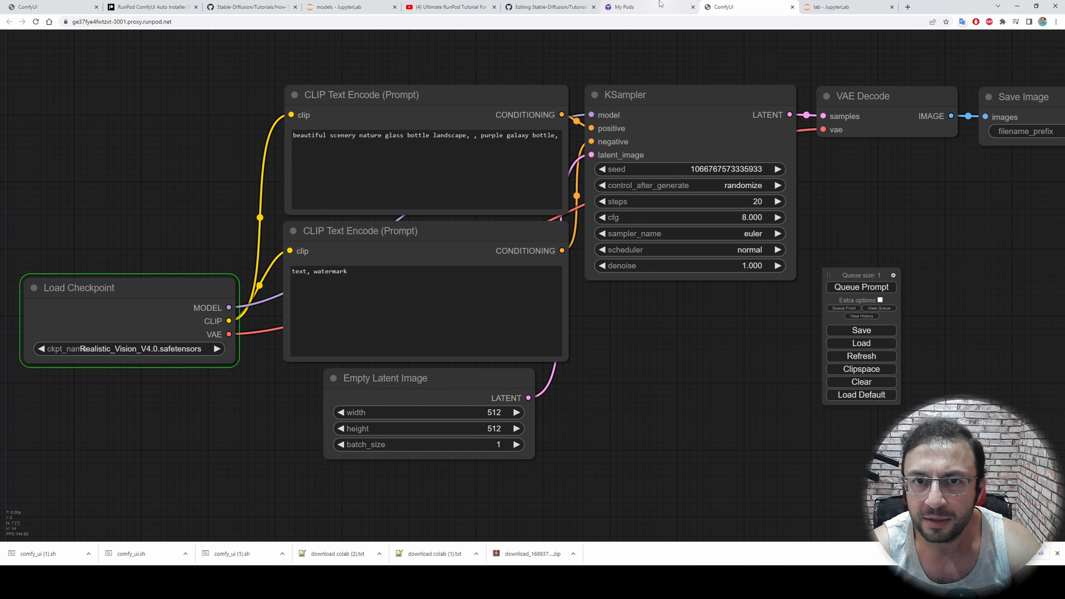
Check the queued prompt's generation progress and speed in the auto pod's JupyterLab terminal
click(629, 6)
click(821, 4)
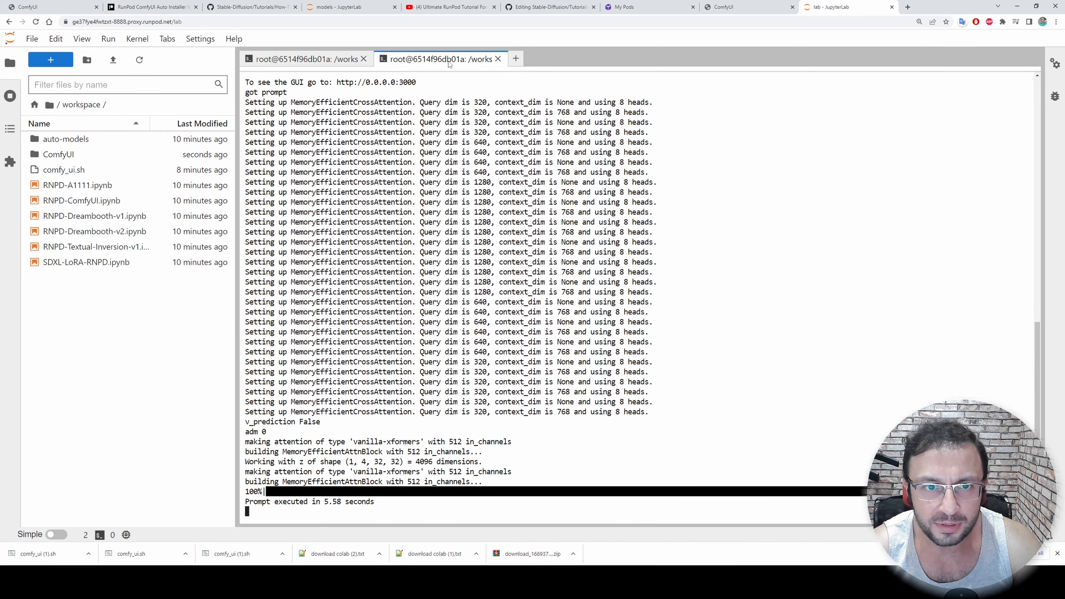
key(ctrl+minus)
key(ctrl+minus)
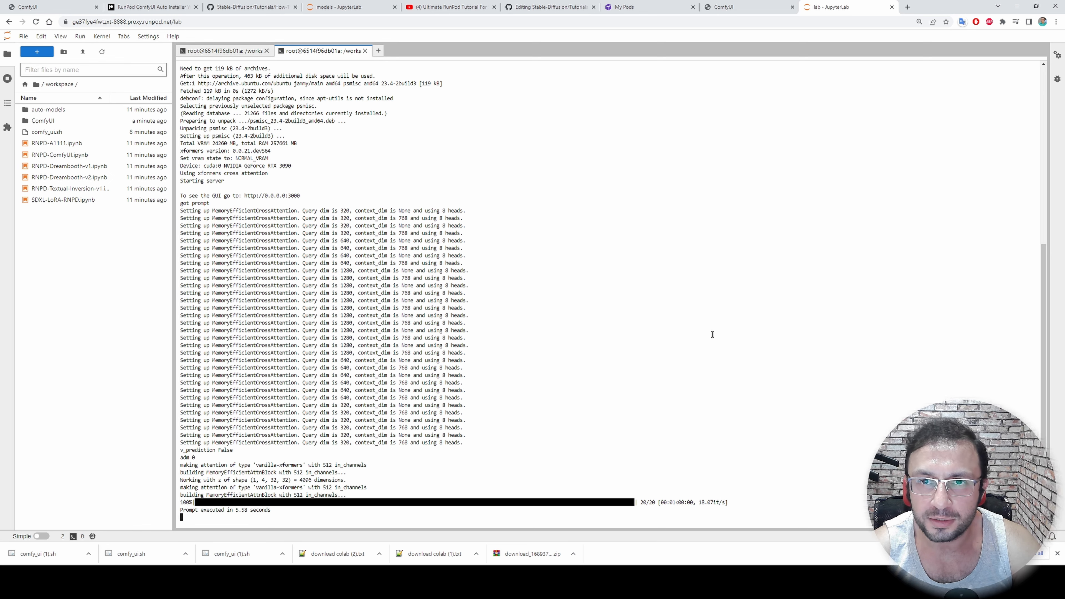
Return to the auto pod's ComfyUI and load the SDXL 0.9 Pre-Release Workflow v1.03 from a local file
click(773, 5)
drag(630, 364, 676, 356)
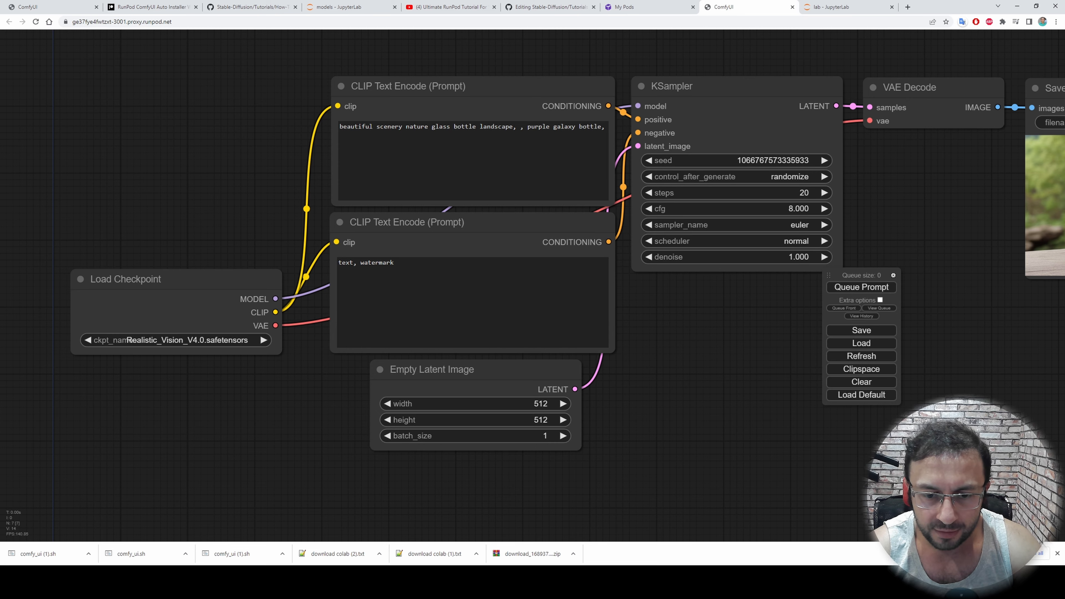
key(alt+Tab)
drag(253, 295, 252, 147)
scroll(448, 268, down, 3)
scroll(387, 233, up, 2)
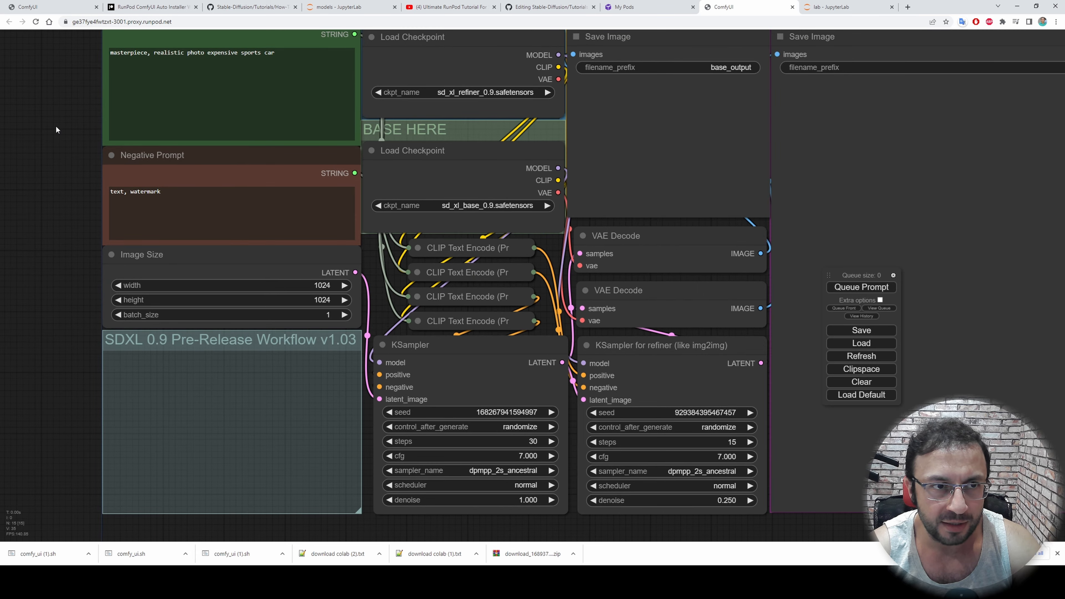
drag(55, 127, 9, 227)
Queue the SDXL 0.9 workflow's sports car prompt and check its log output in the auto pod's terminal
click(861, 287)
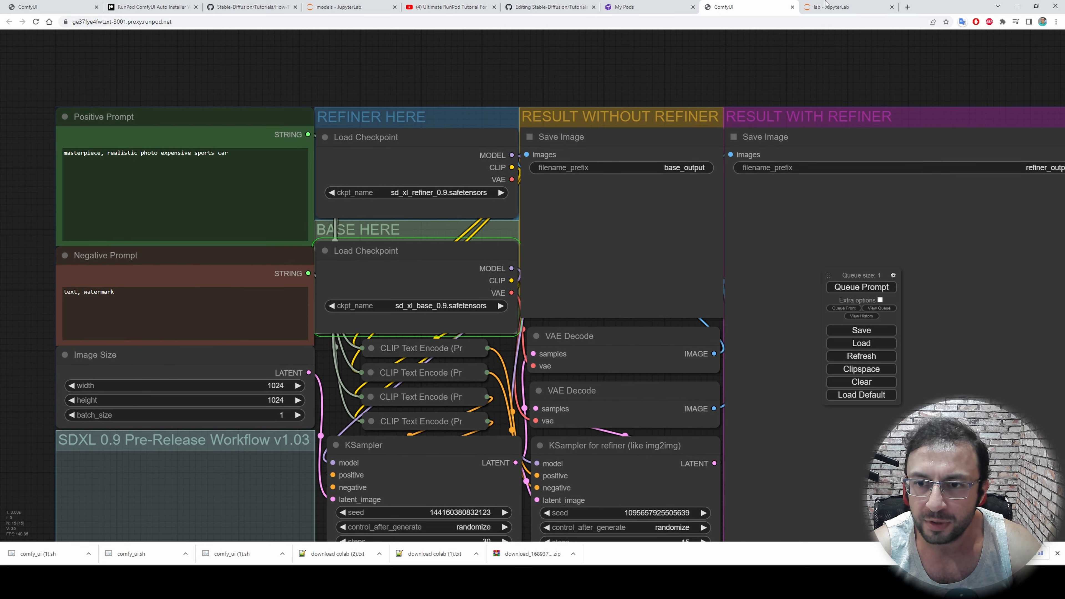
click(829, 7)
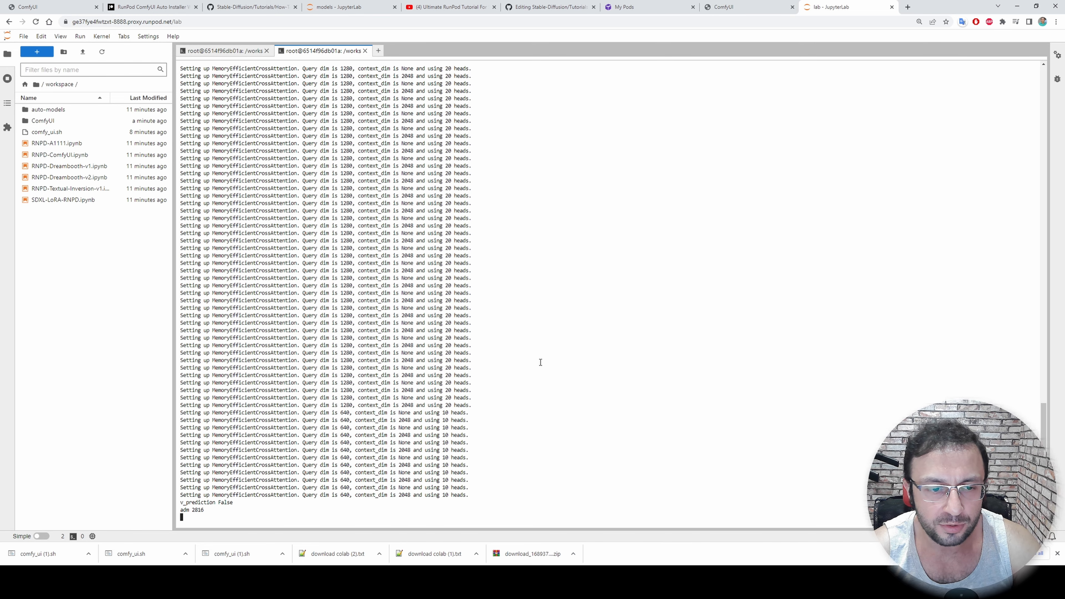
scroll(419, 390, up, 15)
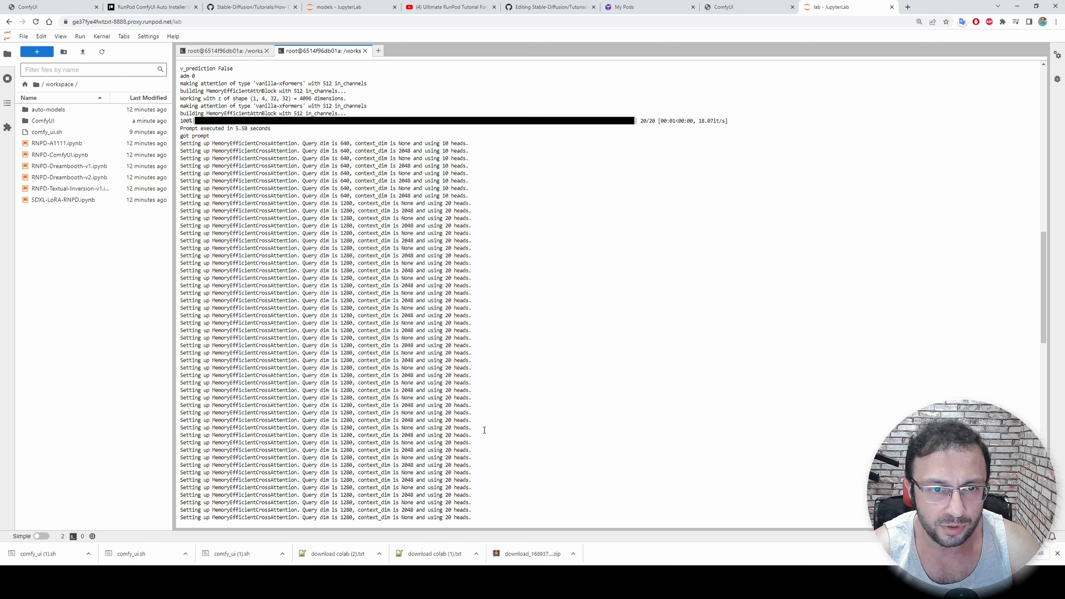
Check the finished SDXL prompt's log in the terminal and examine the refined sports car image in ComfyUI
scroll(484, 431, down, 5)
scroll(485, 431, down, 5)
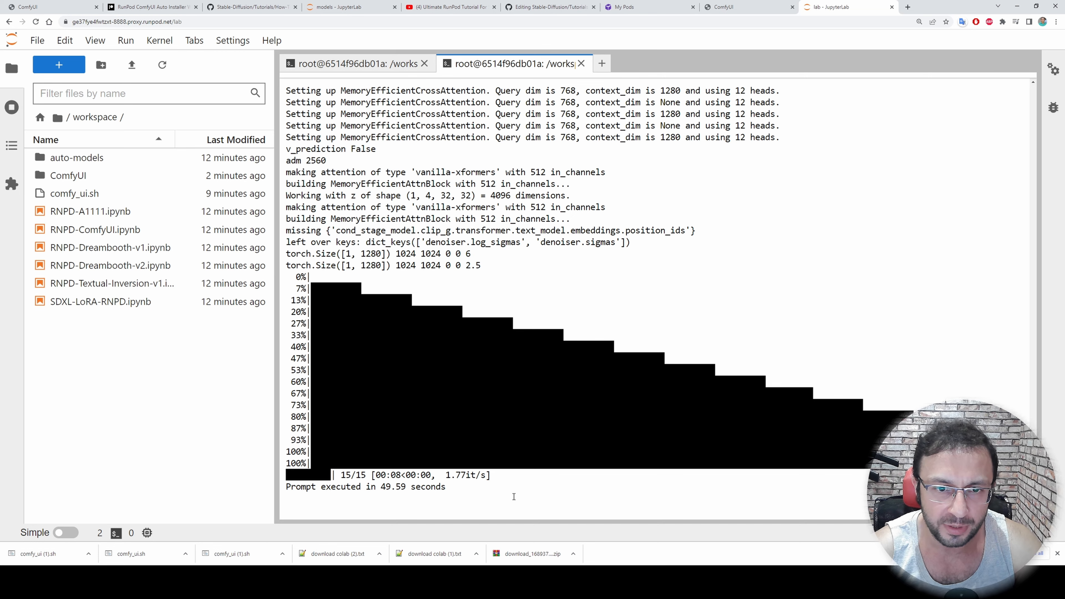
click(725, 7)
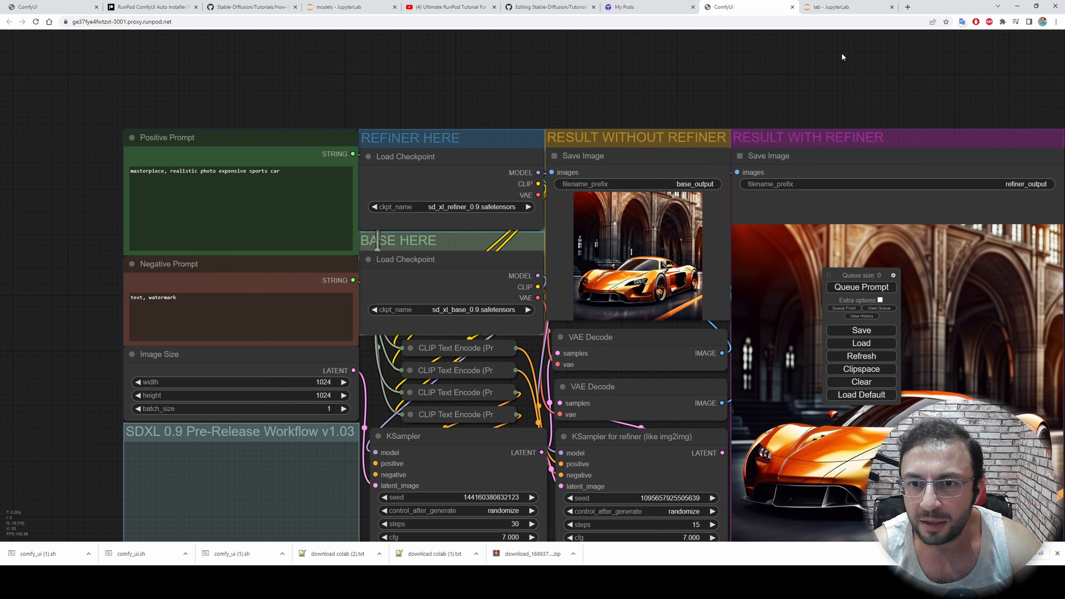
scroll(588, 314, up, 2)
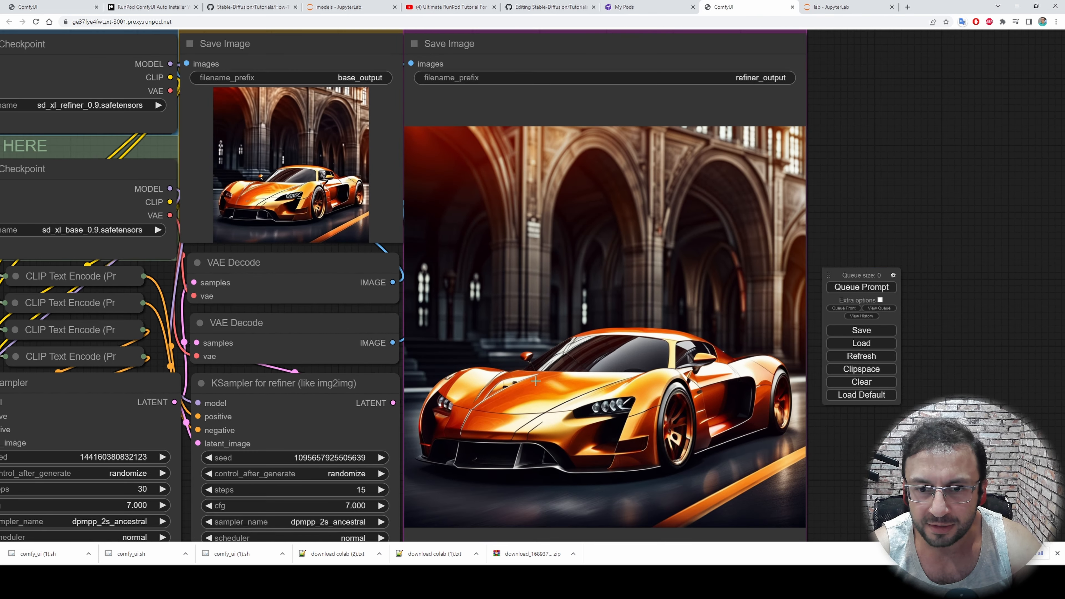
In the auto pod's JupyterLab, start a terminal in workspace/ComfyUI and run "runpodctl send output"
click(828, 6)
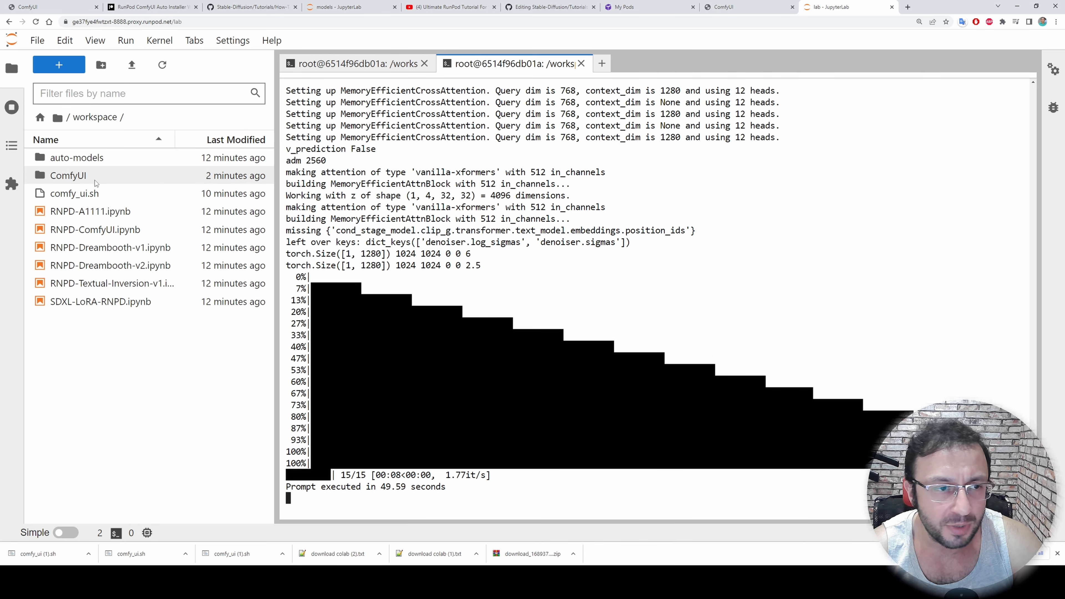
double_click(77, 176)
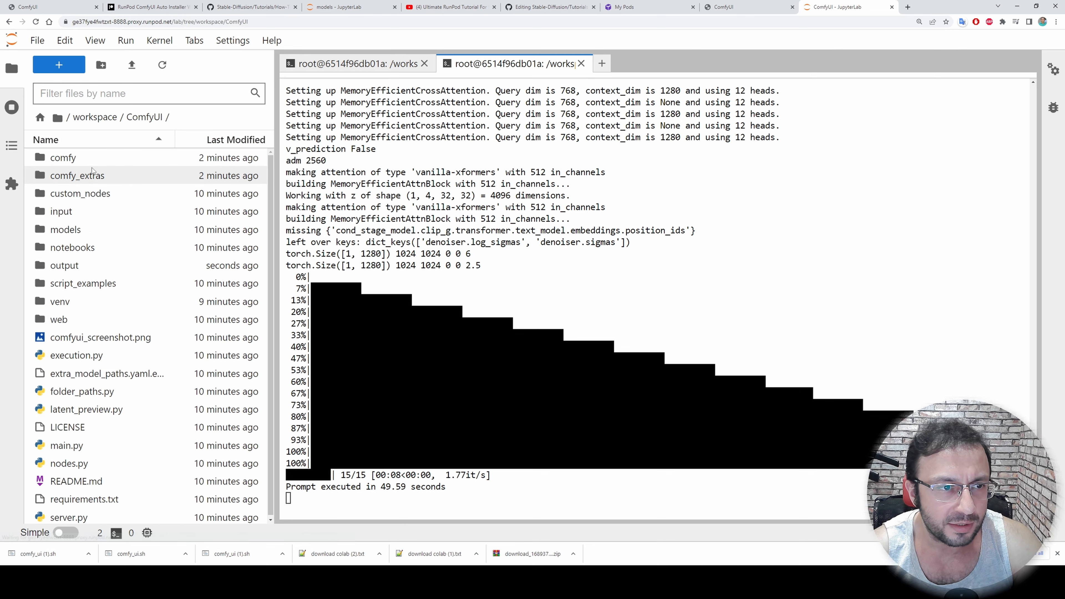
click(75, 268)
click(59, 64)
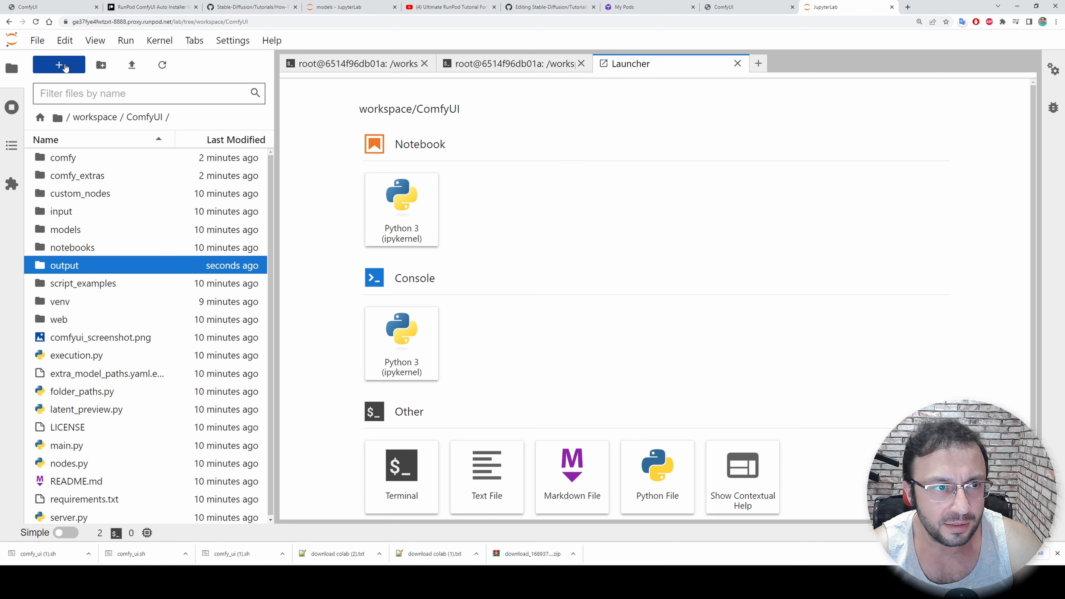
click(427, 499)
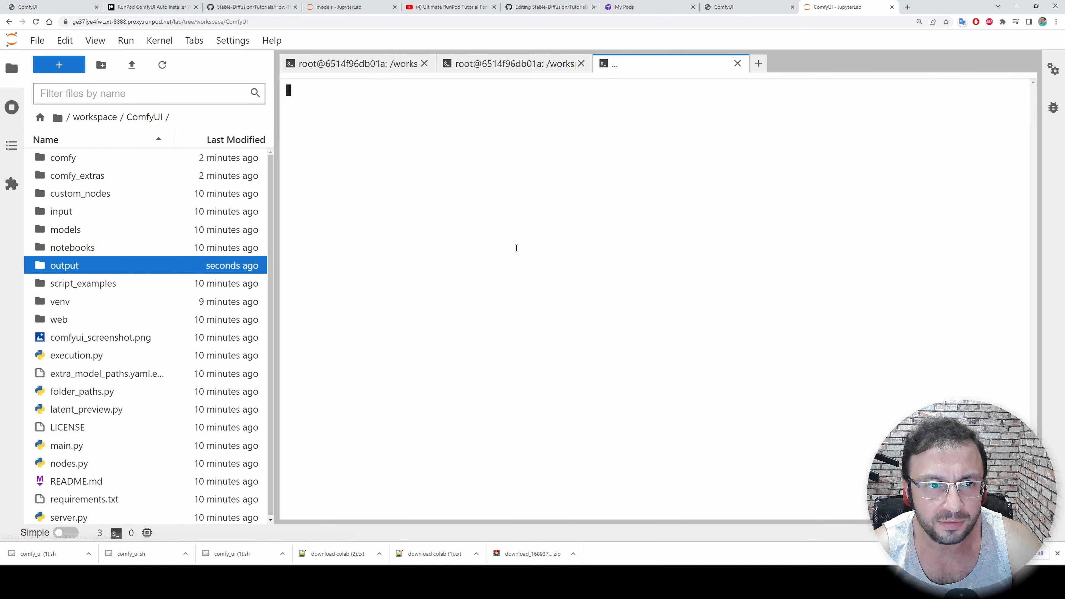
text(runpodc)
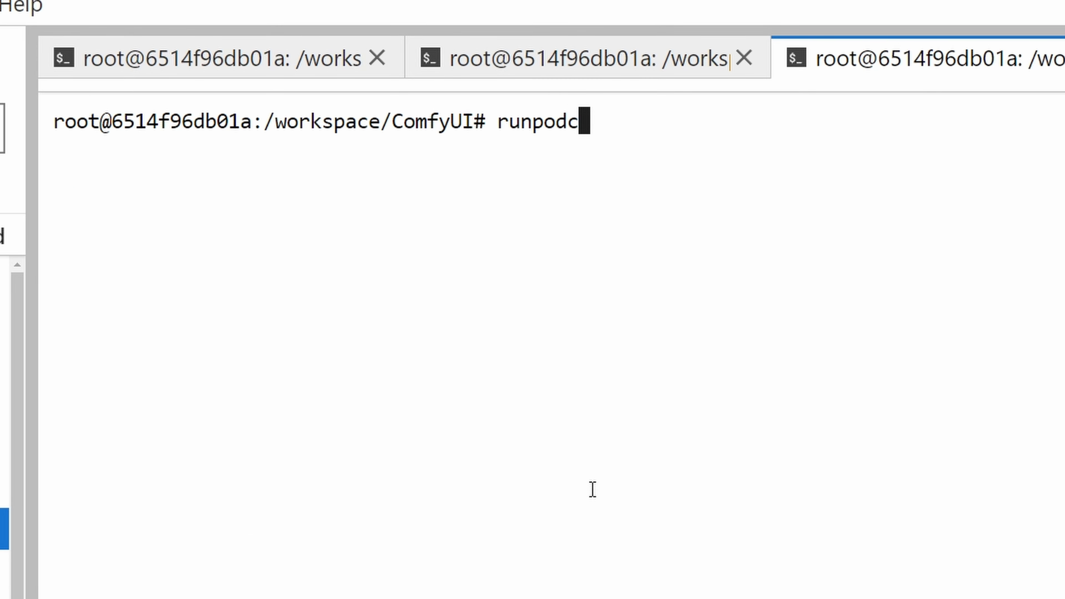
text(tl send output)
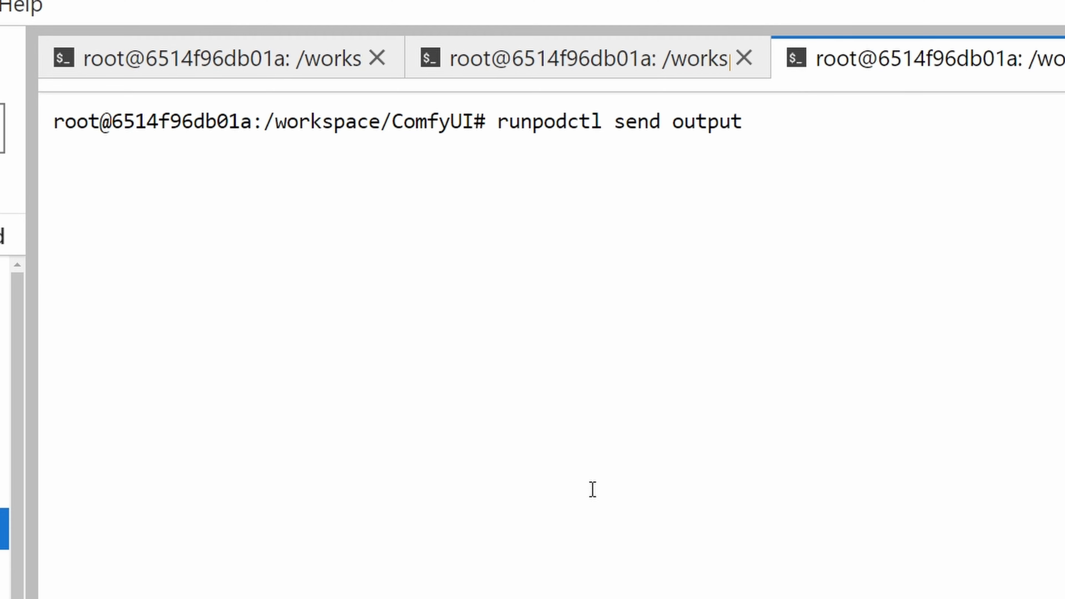
key(Return)
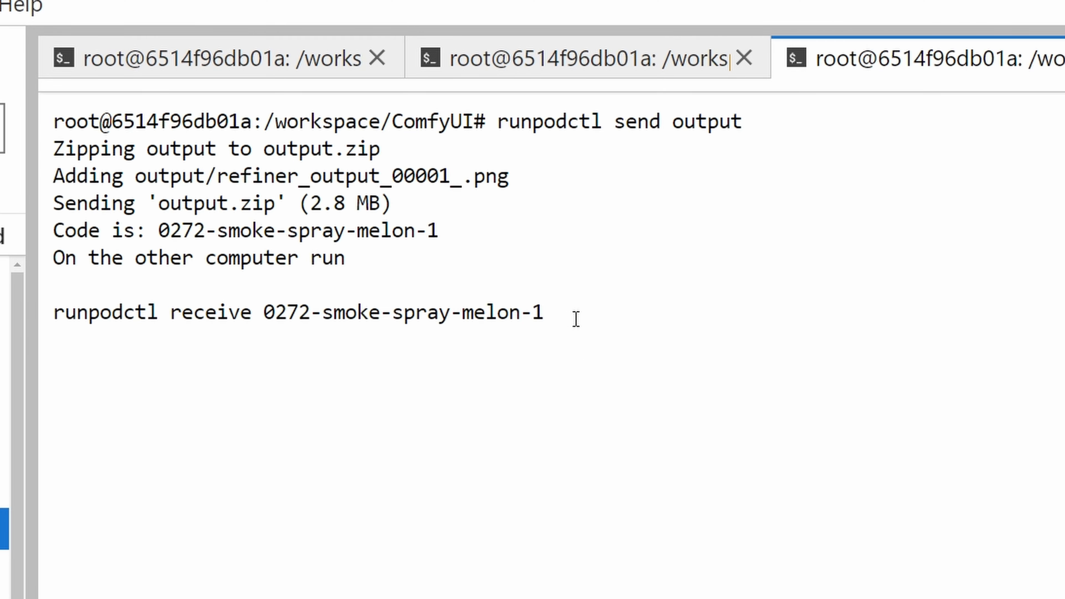
Copy the runpodctl receive command with its transfer code and run it in a local Command Prompt to download output.zip
mouse_move(575, 317)
mouse_down()
mouse_move(327, 286)
mouse_move(22, 304)
mouse_up()
key(ctrl+c)
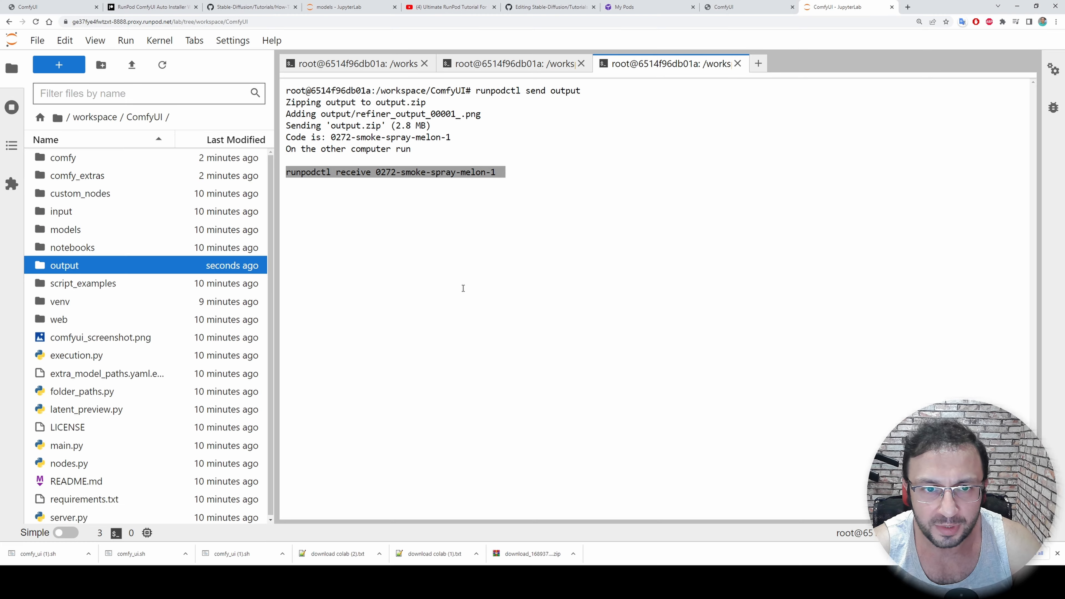
key(super)
text(cmd)
key(Return)
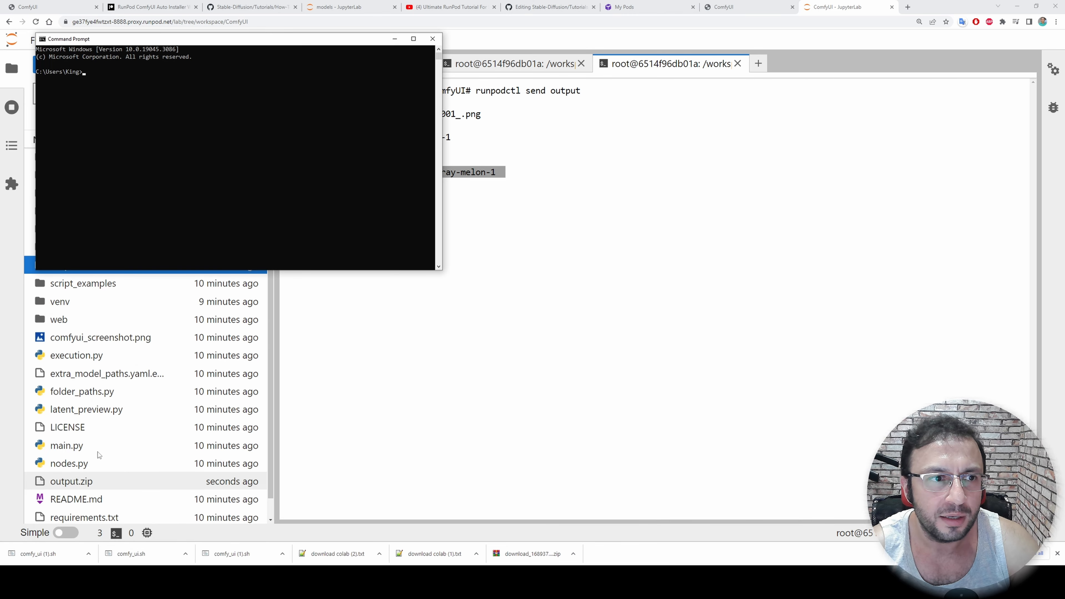
drag(164, 42, 500, 93)
right_click(484, 196)
key(Return)
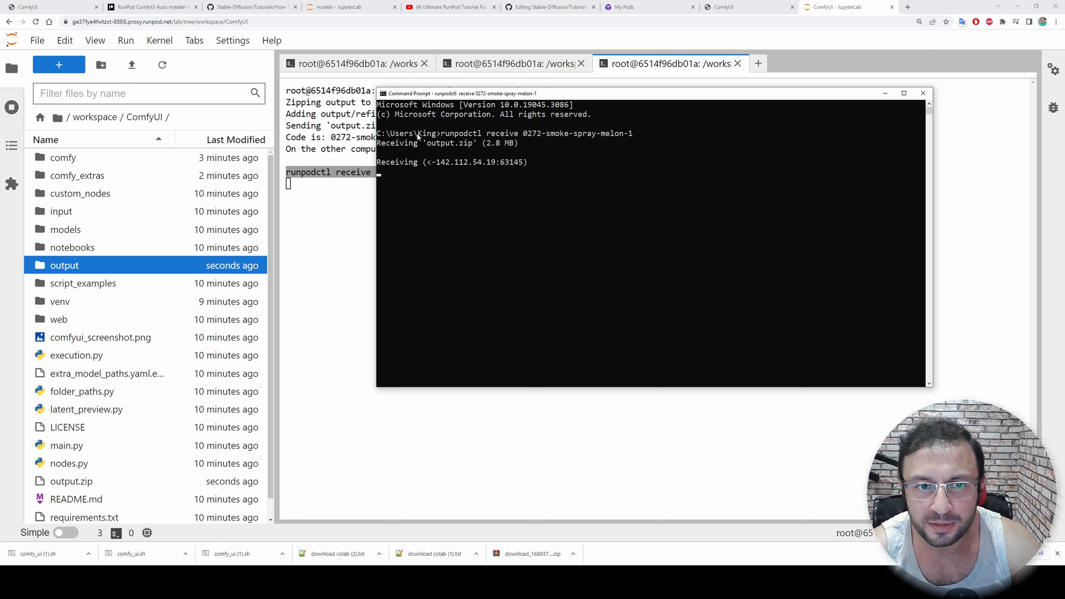
Check the local receiving folder path and find the Ultimate RunPod Tutorial link in the GitHub readme
drag(418, 134, 370, 137)
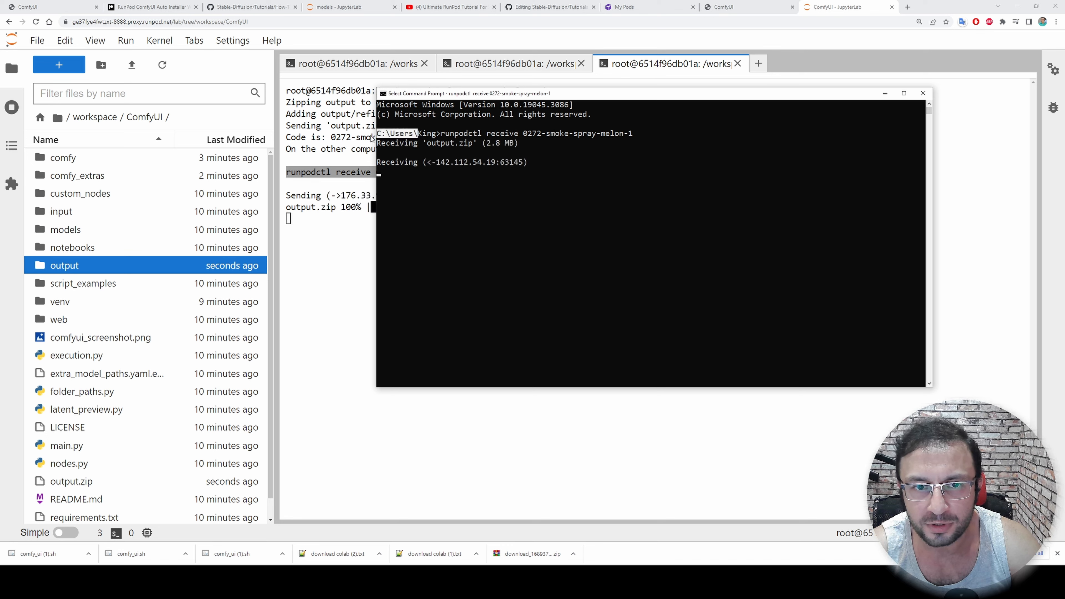
click(487, 183)
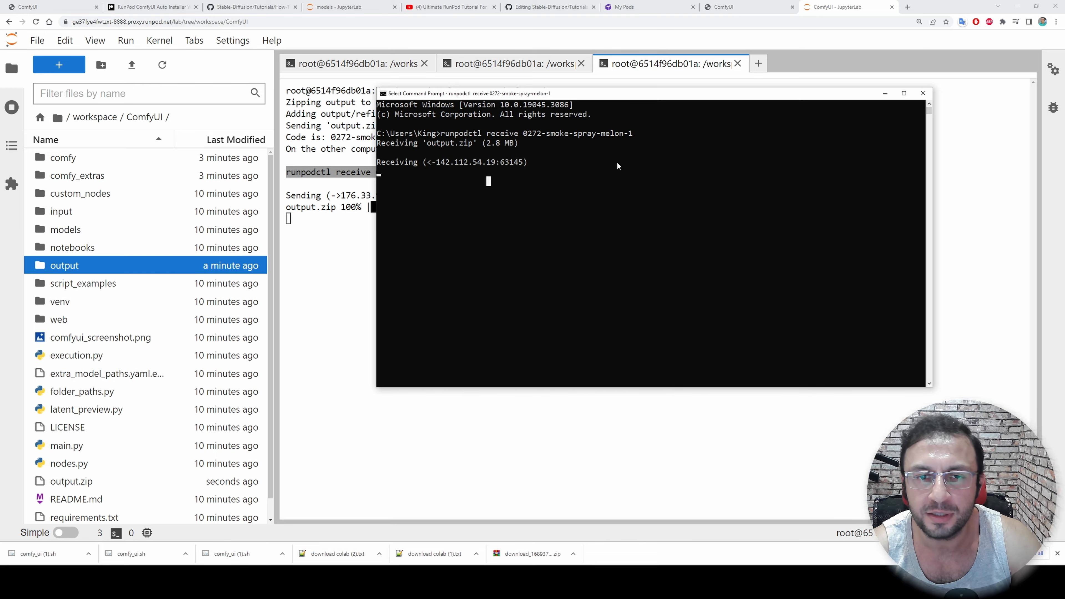
click(167, 6)
click(251, 7)
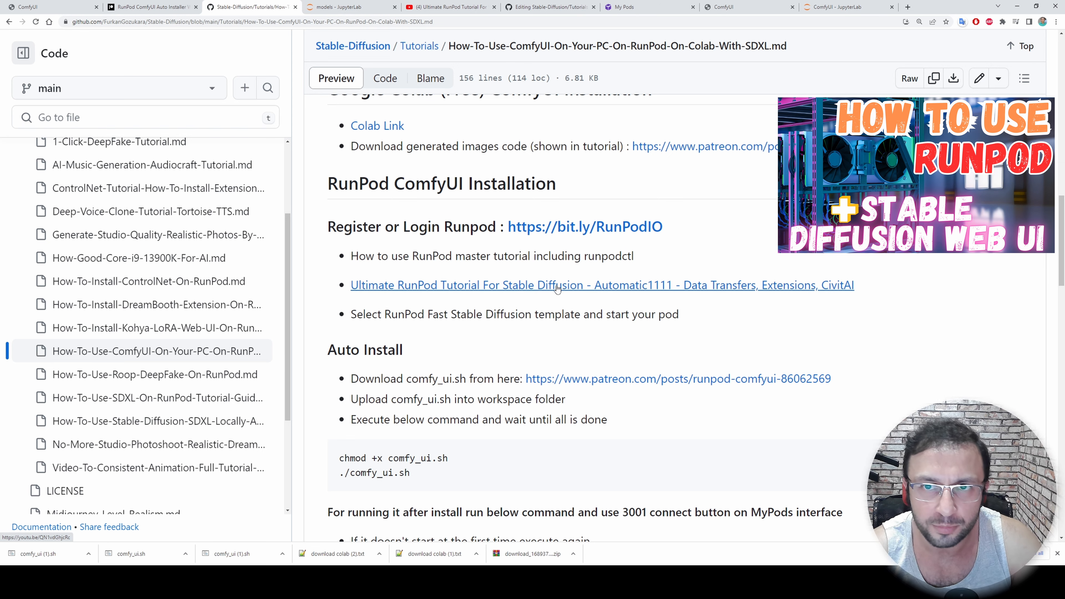
Download the ComfyUI output folder as an archive from the auto pod's JupyterLab
click(838, 6)
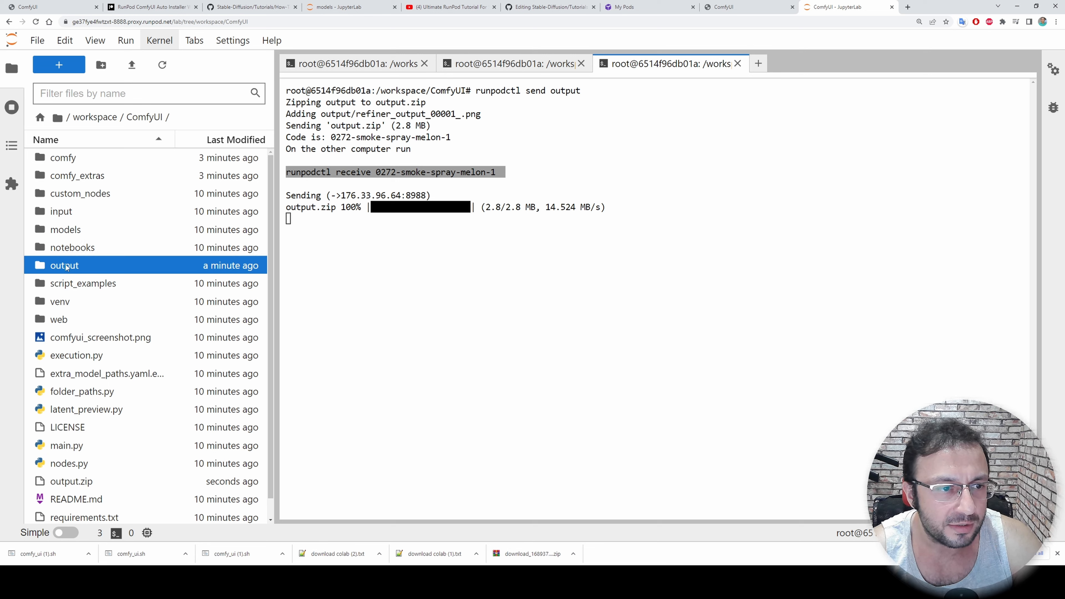
right_click(66, 266)
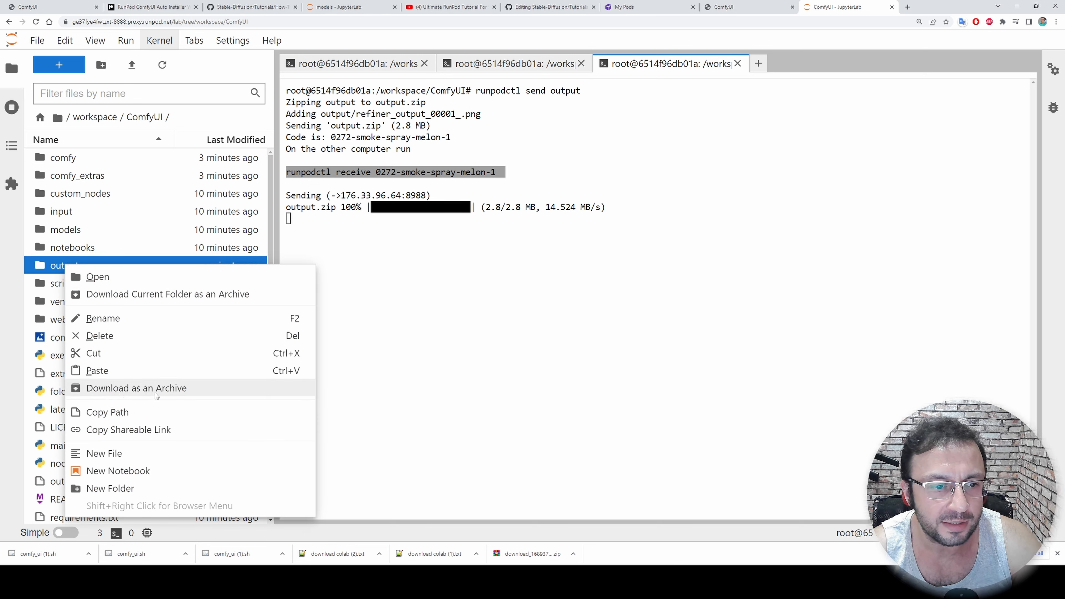
click(265, 395)
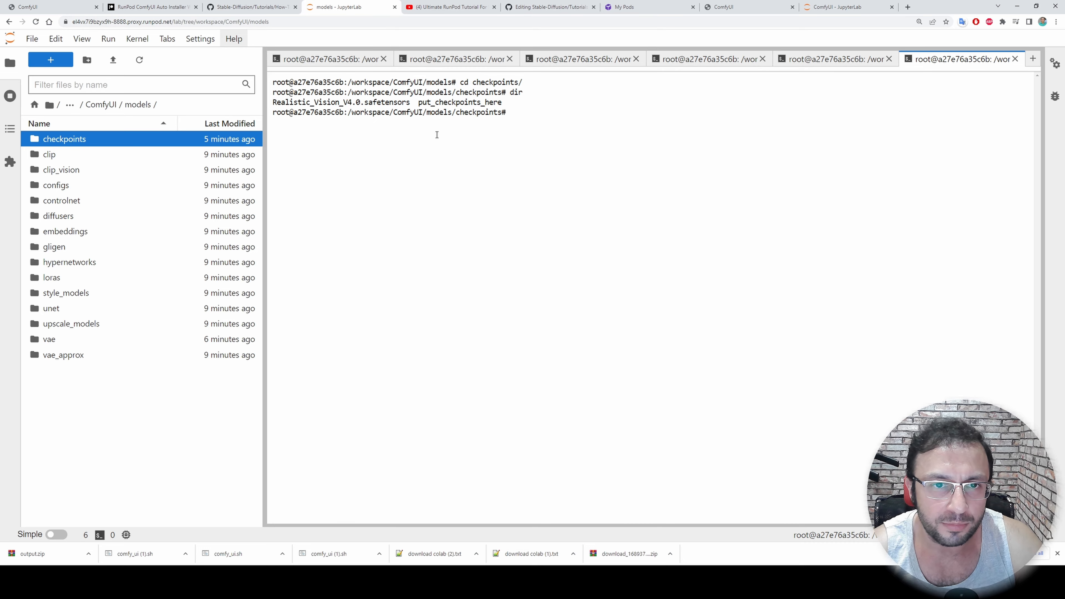
Review the readme's manual install commands and its instructions for downloading Realistic Vision and the SDXL 0.9 models
click(252, 7)
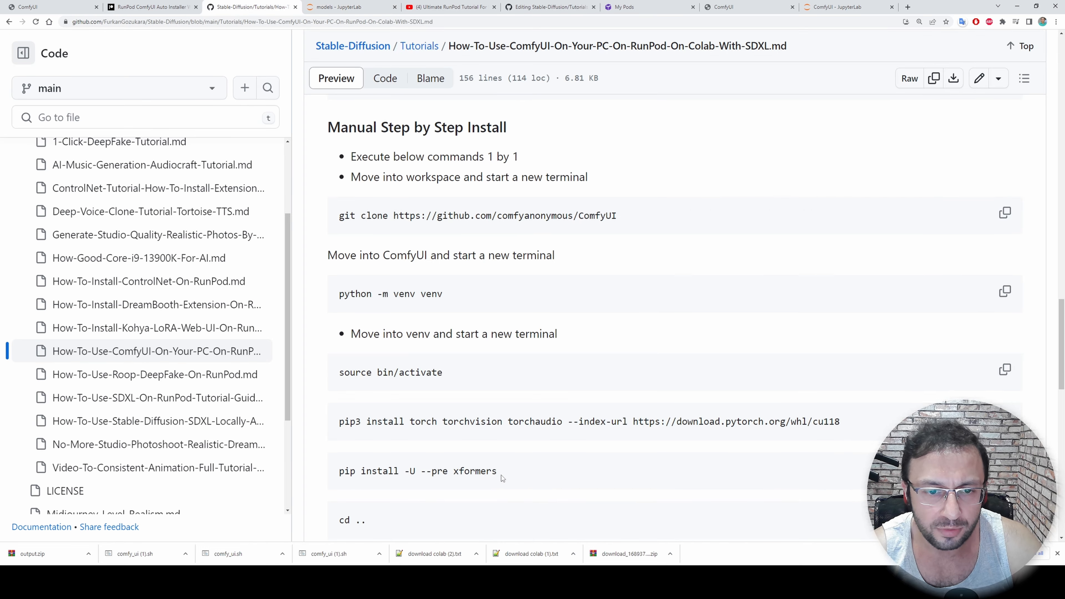
scroll(501, 477, down, 10)
scroll(513, 415, up, 2)
scroll(487, 309, down, 5)
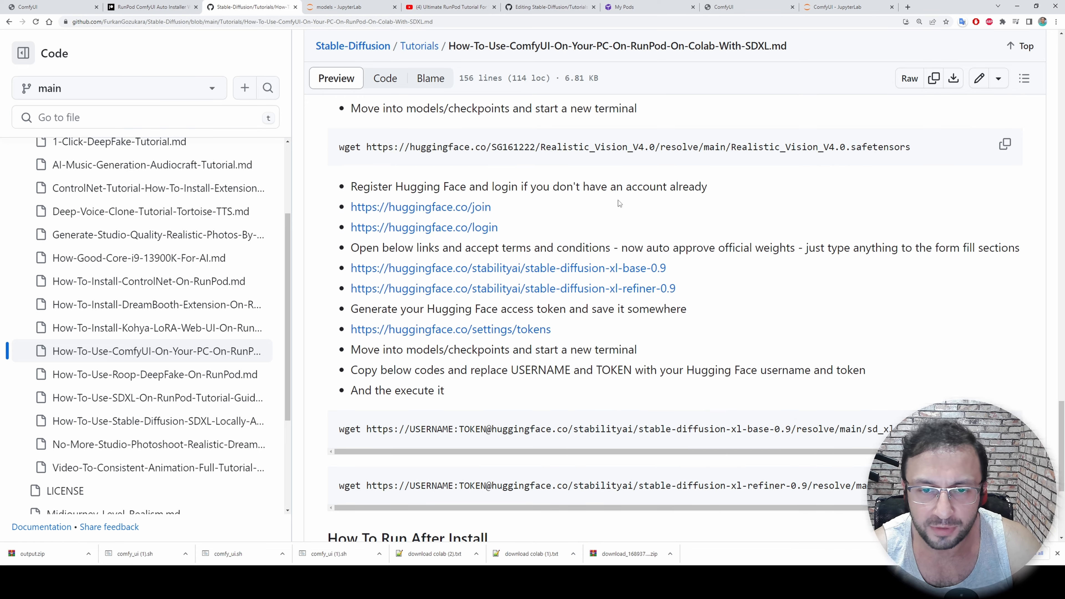
scroll(671, 311, up, 1)
scroll(670, 314, down, 2)
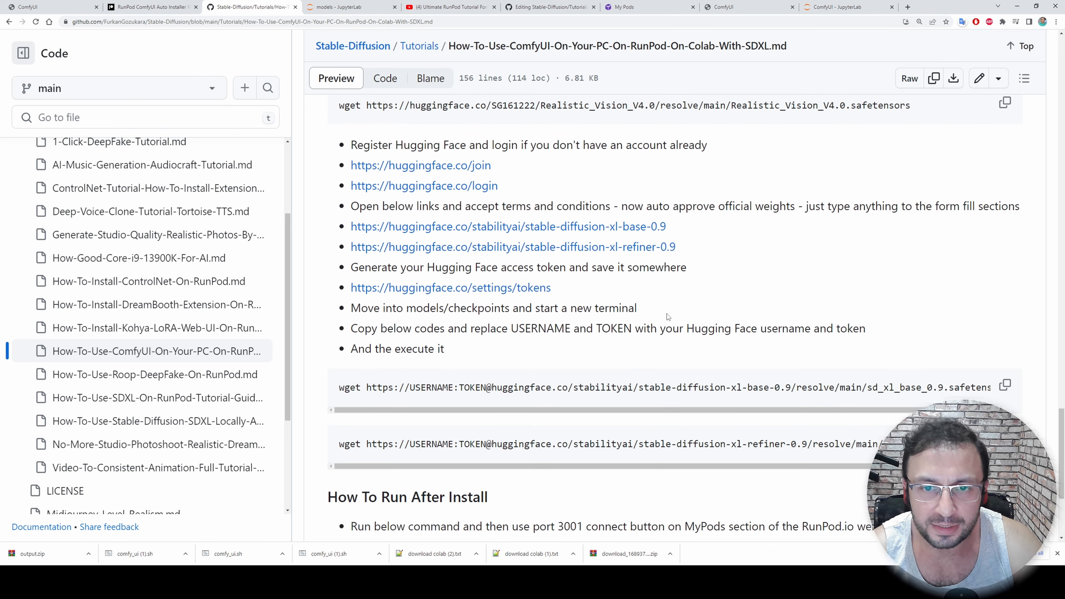
scroll(668, 318, up, 1)
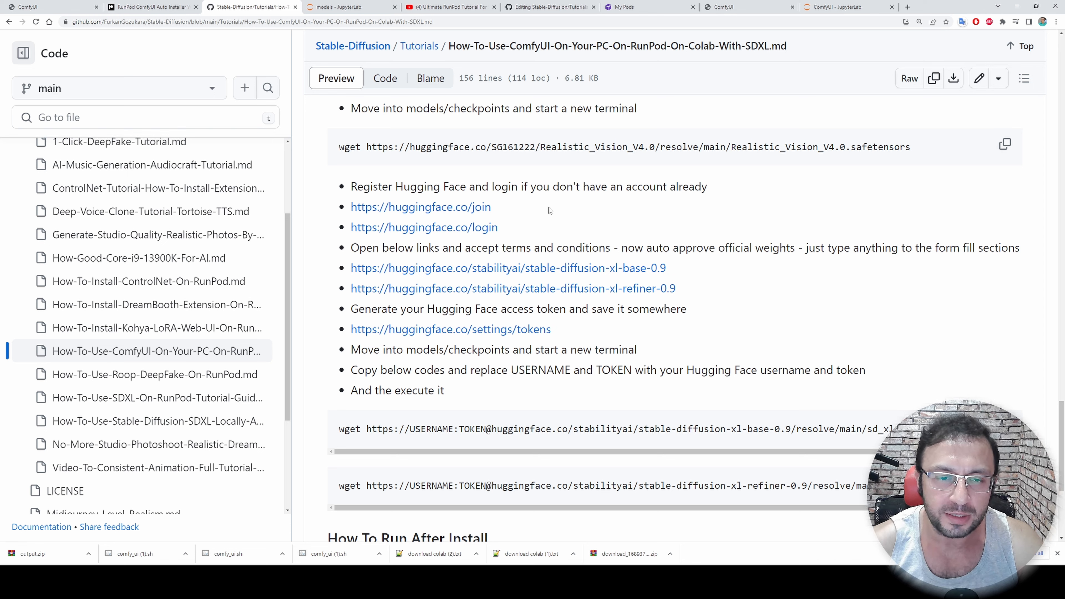
Open the stable-diffusion-xl-base-0.9 and stable-diffusion-xl-refiner-0.9 Hugging Face pages from the readme and view the base repository
middle_click(456, 273)
middle_click(455, 273)
middle_click(456, 273)
scroll(455, 273, down, 2)
middle_click(487, 206)
middle_click(487, 207)
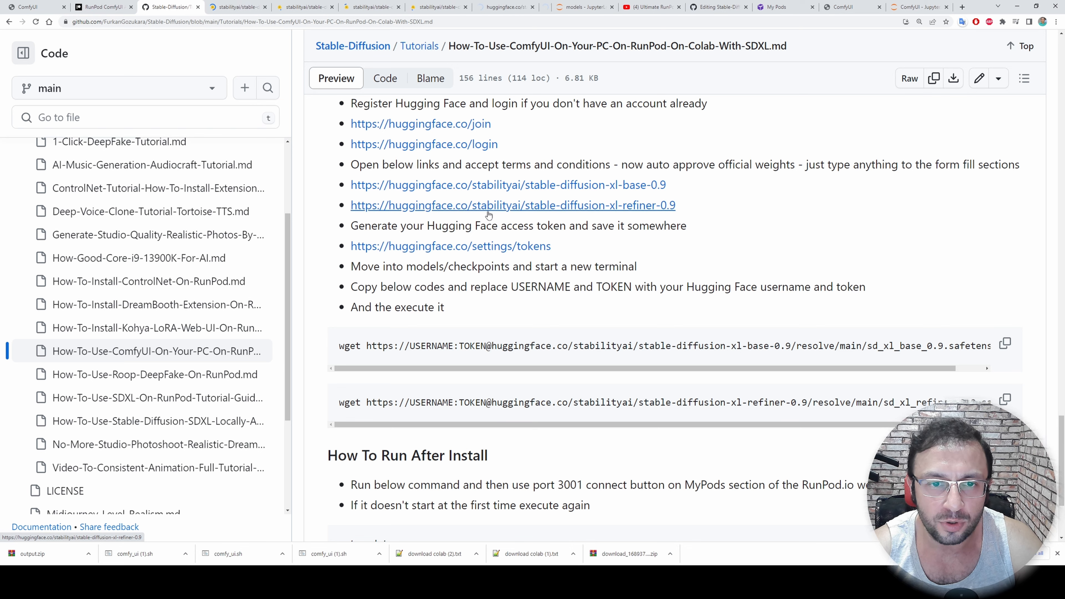
middle_click(487, 209)
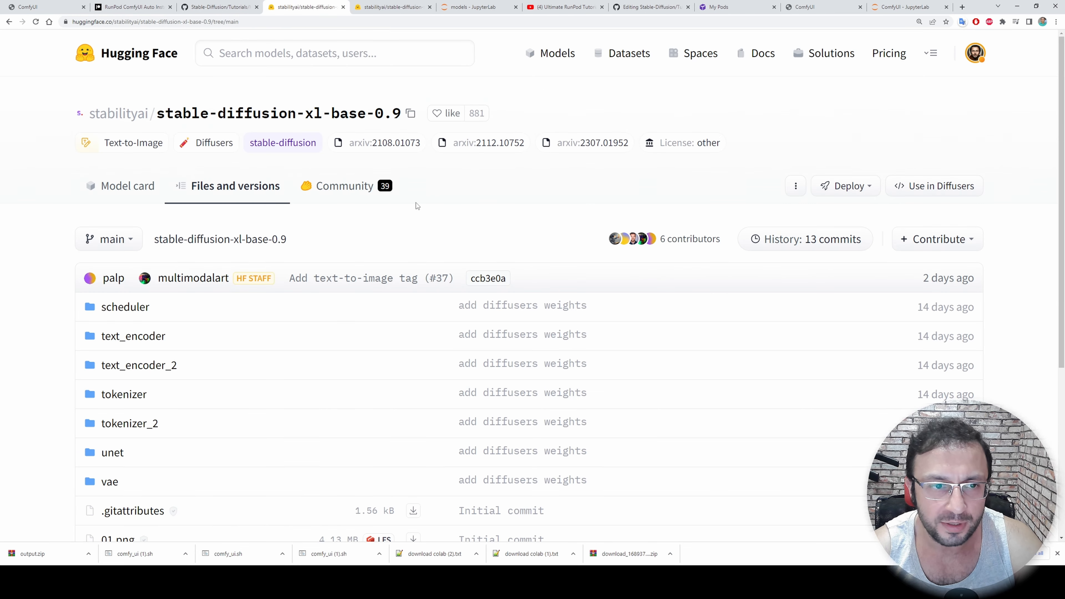
Generate a new Hugging Face access token named test2 with the read role in the account settings
click(980, 58)
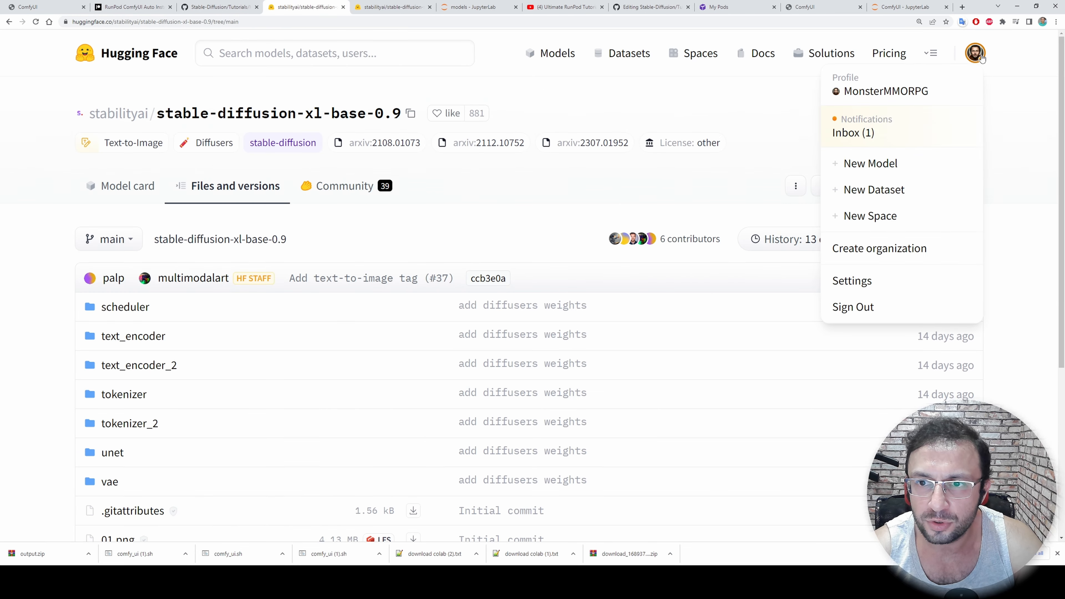
click(851, 280)
scroll(169, 213, down, 2)
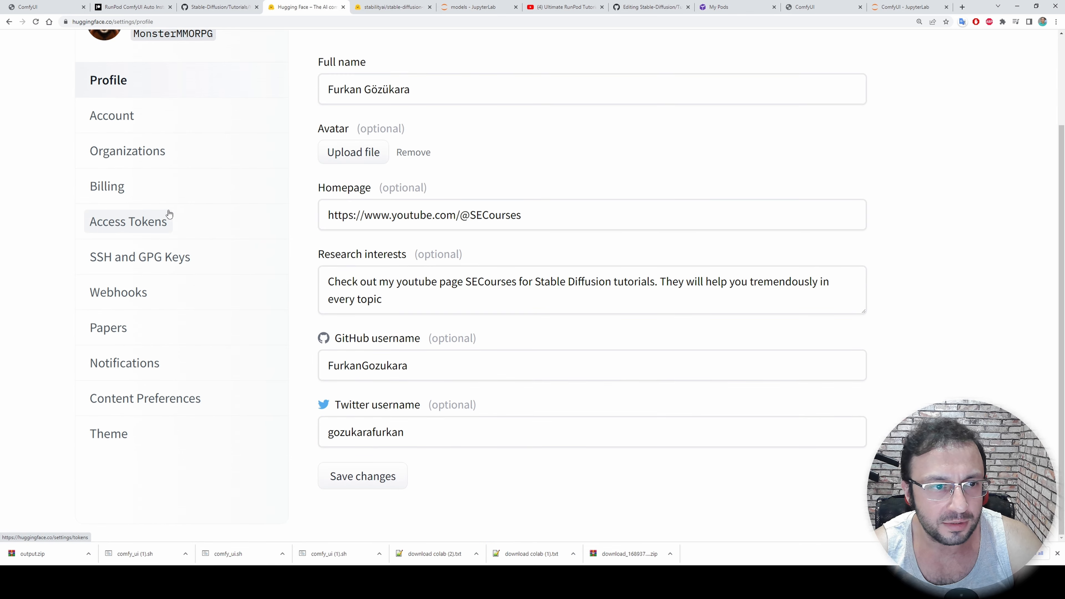
click(121, 235)
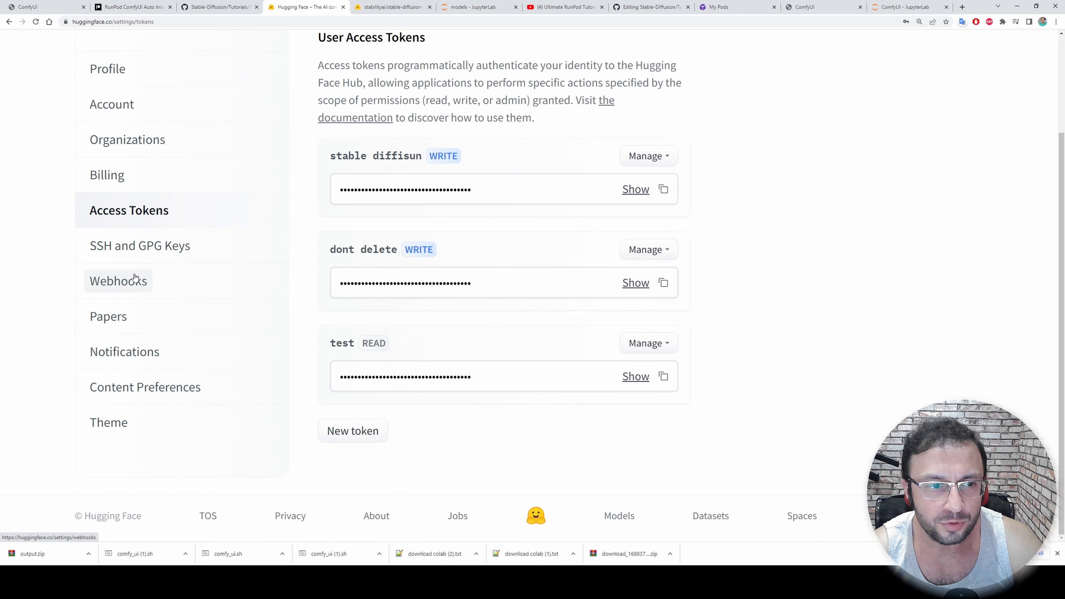
click(368, 438)
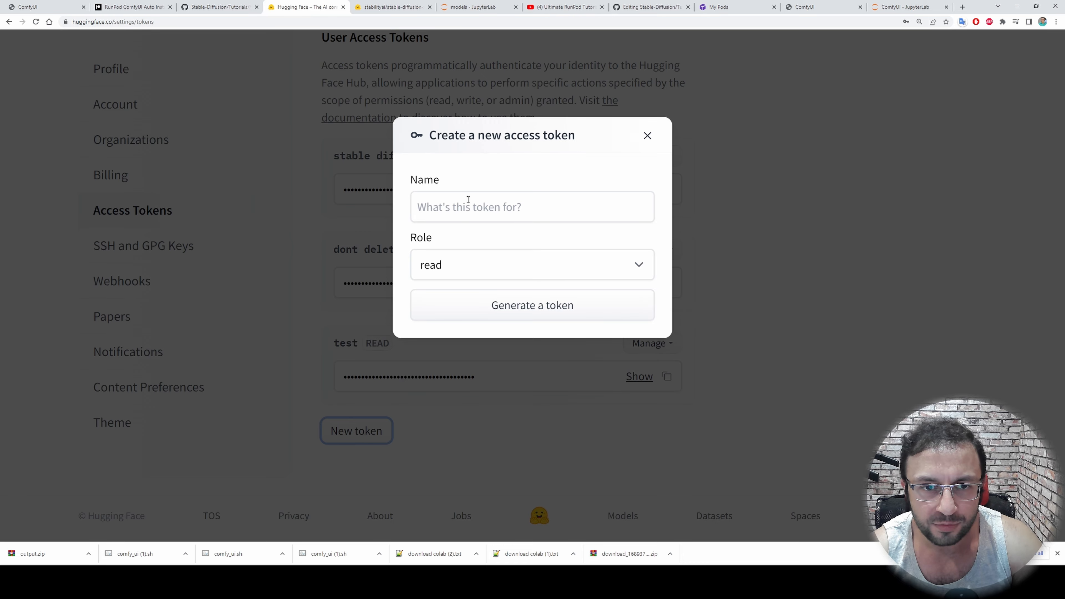
click(440, 202)
text(testt)
key(BackSpace)
text(2)
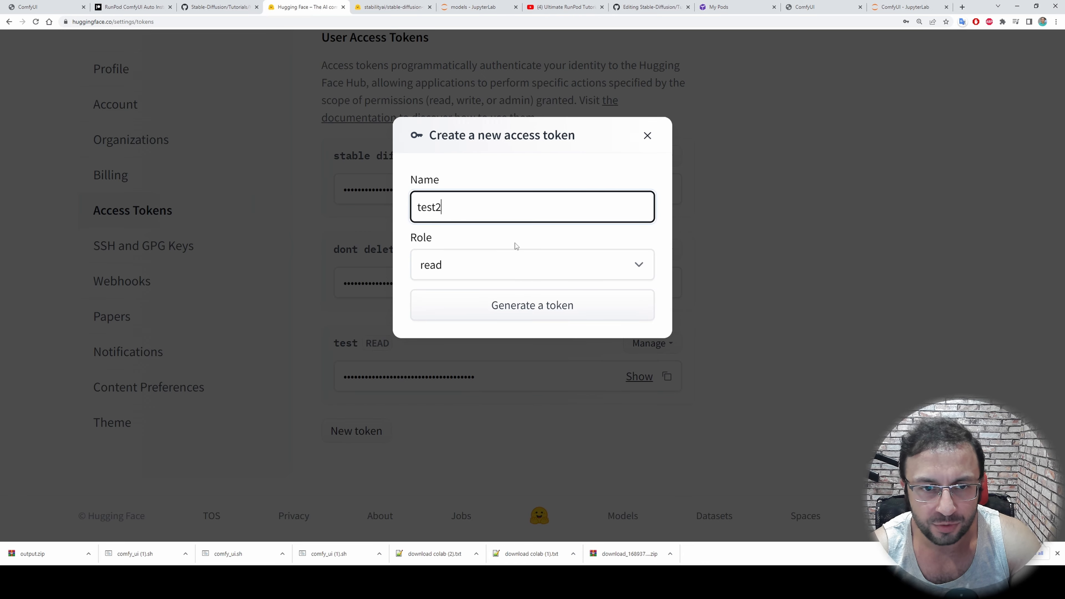
click(500, 312)
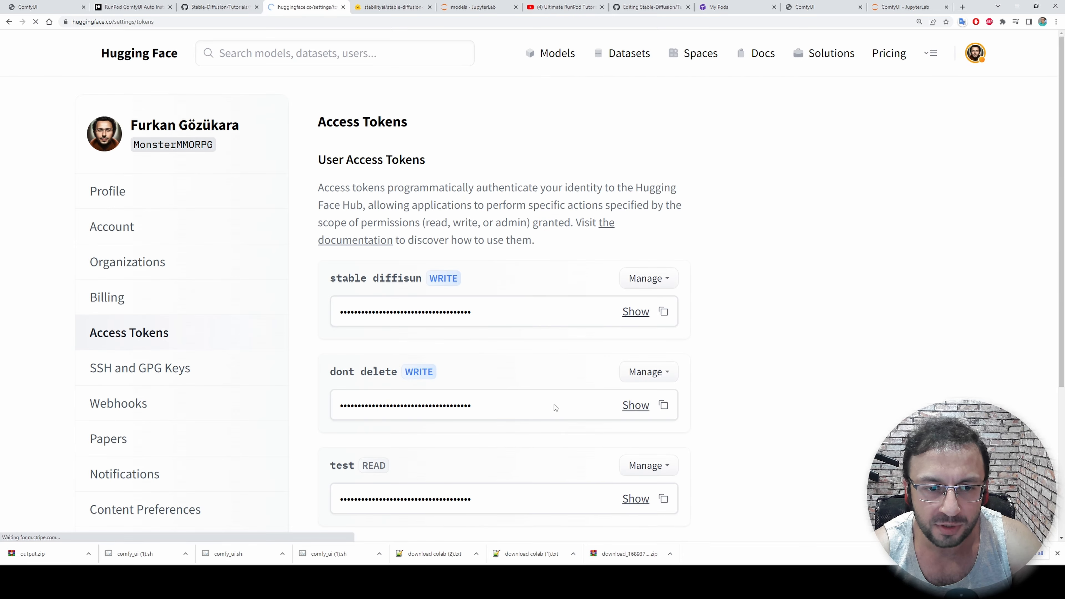
Copy the test2 access token and paste it into an empty Notepad document
scroll(554, 404, down, 5)
click(664, 379)
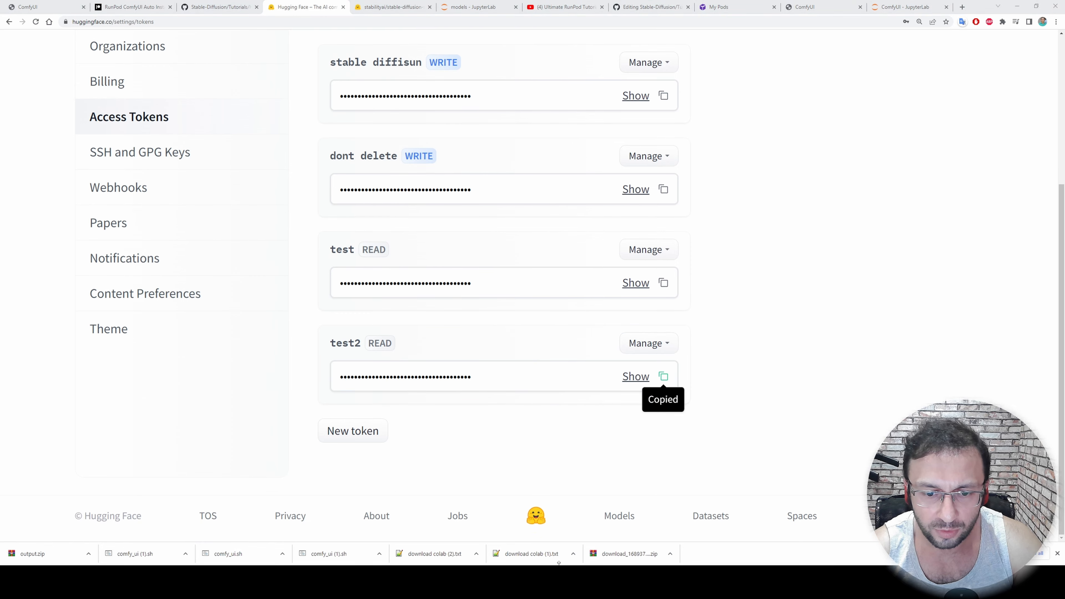
click(526, 530)
key(ctrl+v)
scroll(439, 238, up, 11)
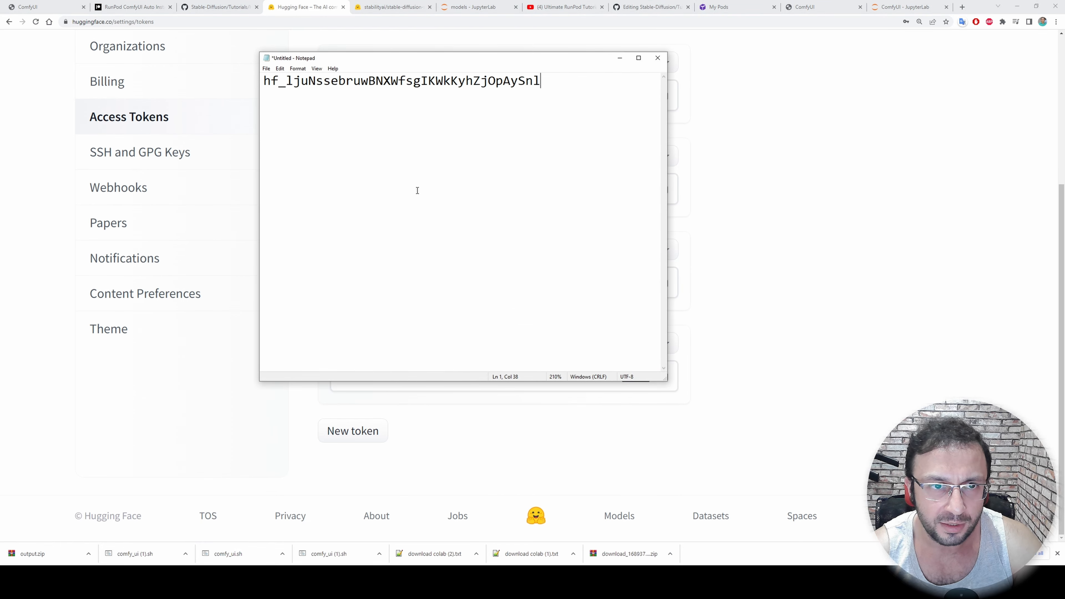
Copy the readme's wget command for downloading the sd_xl_base_0.9 safetensors file
click(250, 3)
scroll(956, 278, down, 2)
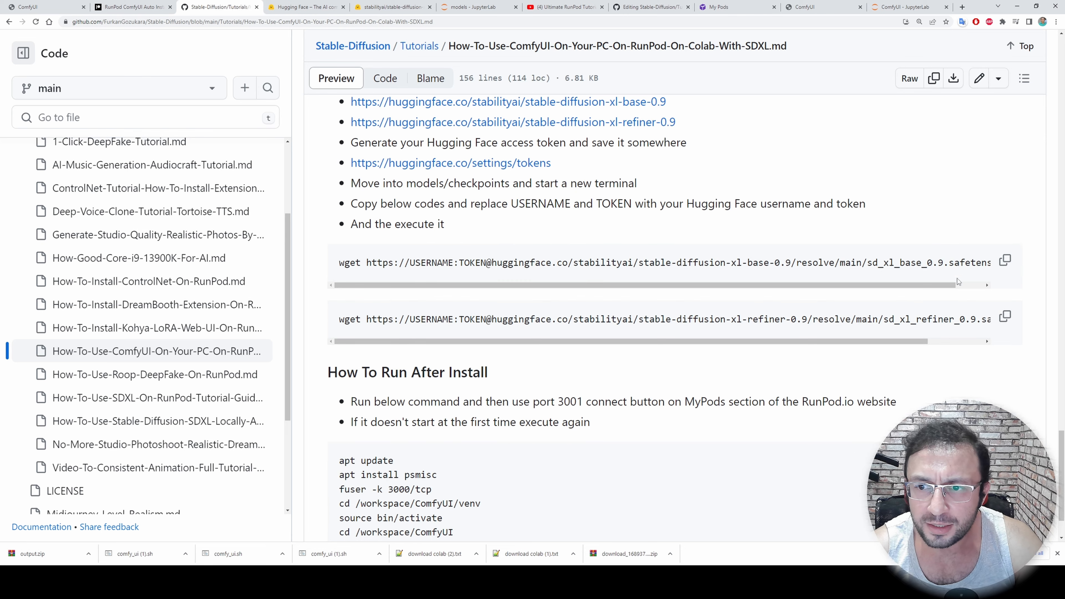
click(1004, 261)
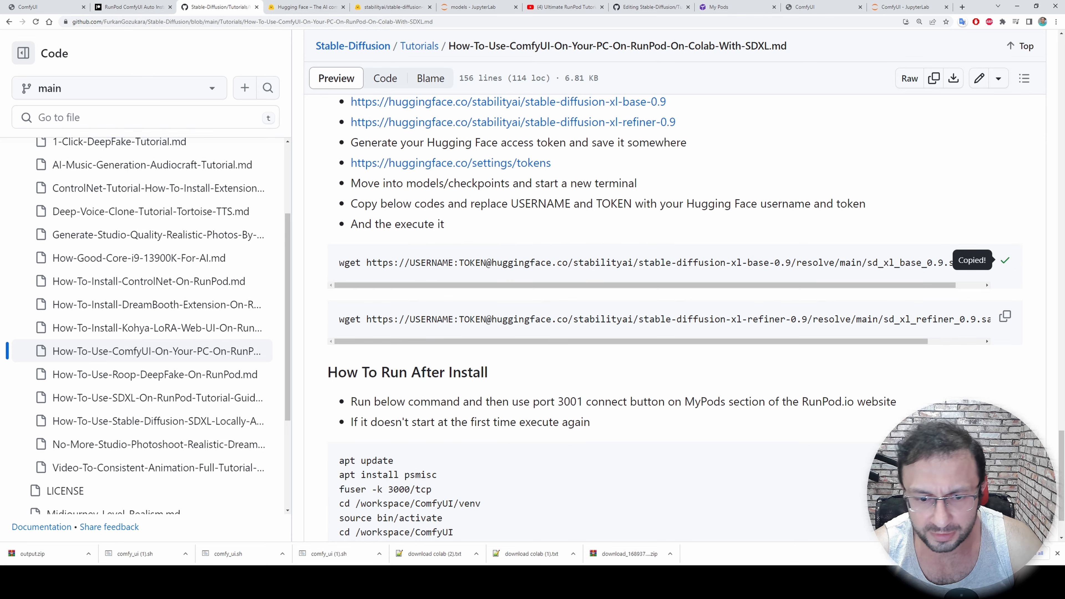
Paste the copied sd_xl_base_0.9 wget command into the Notepad document, two lines below the access token
key(alt+Tab)
key(Return)
key(Return)
key(ctrl+v)
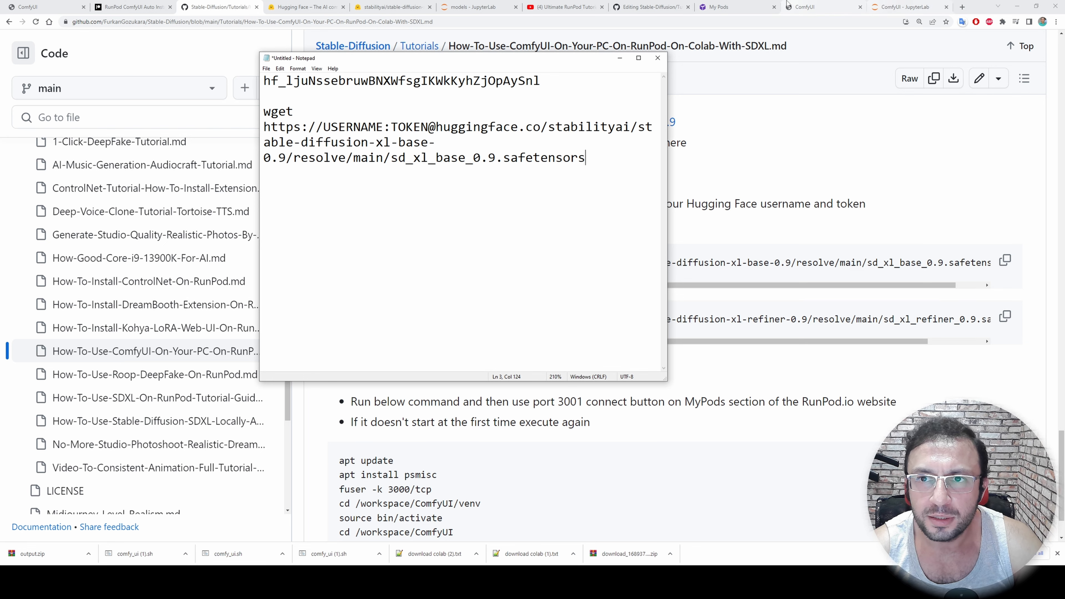
Copy the account's username from the Hugging Face settings page and replace the USERNAME placeholder in the Notepad wget command with it
click(306, 7)
click(184, 146)
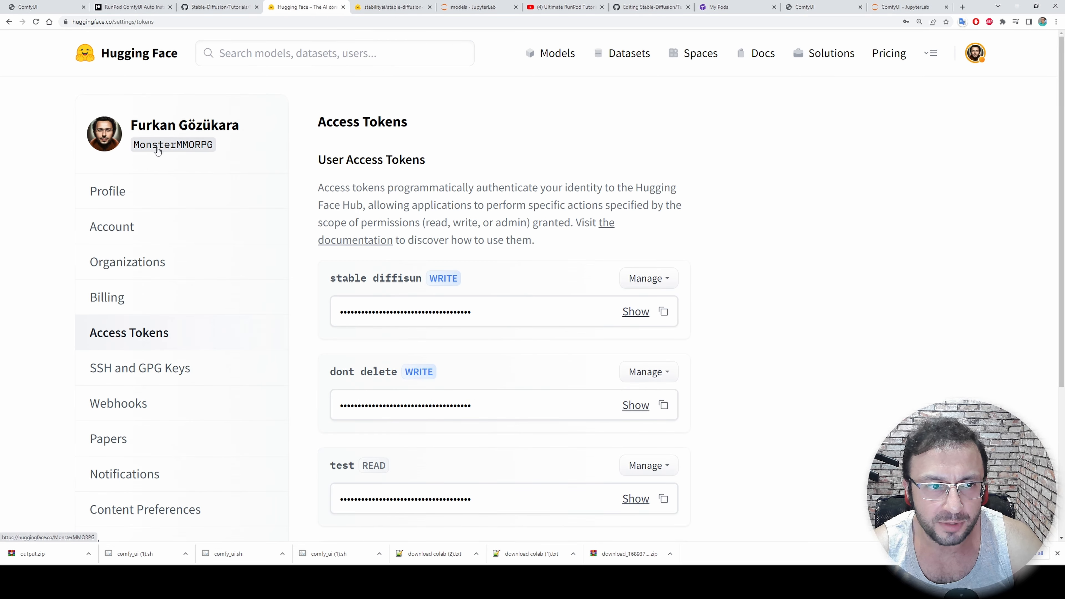
click(218, 7)
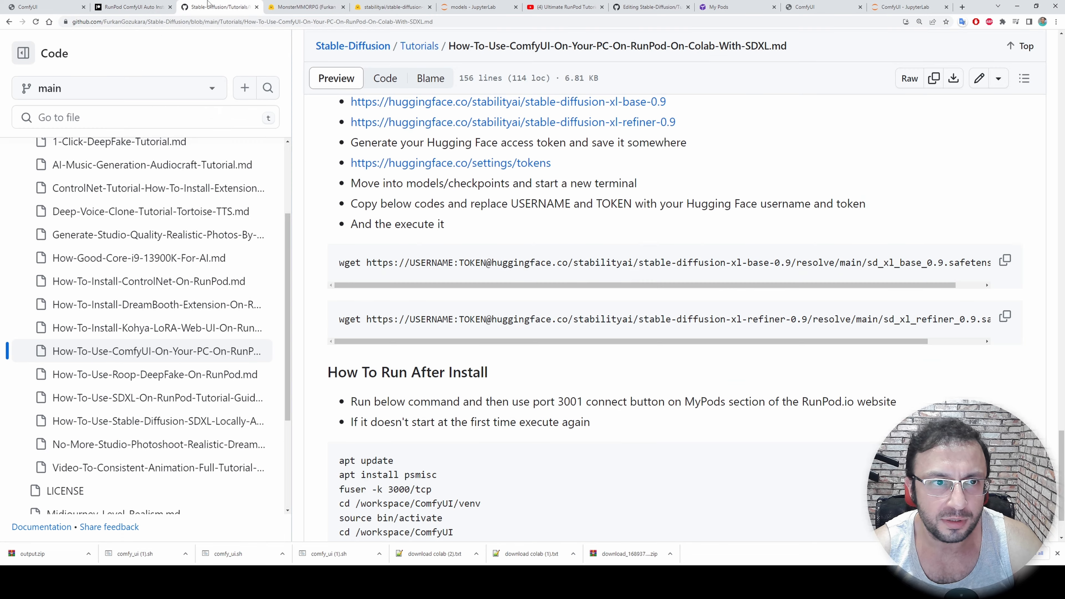
key(alt+Tab)
drag(388, 126, 323, 127)
key(ctrl+v)
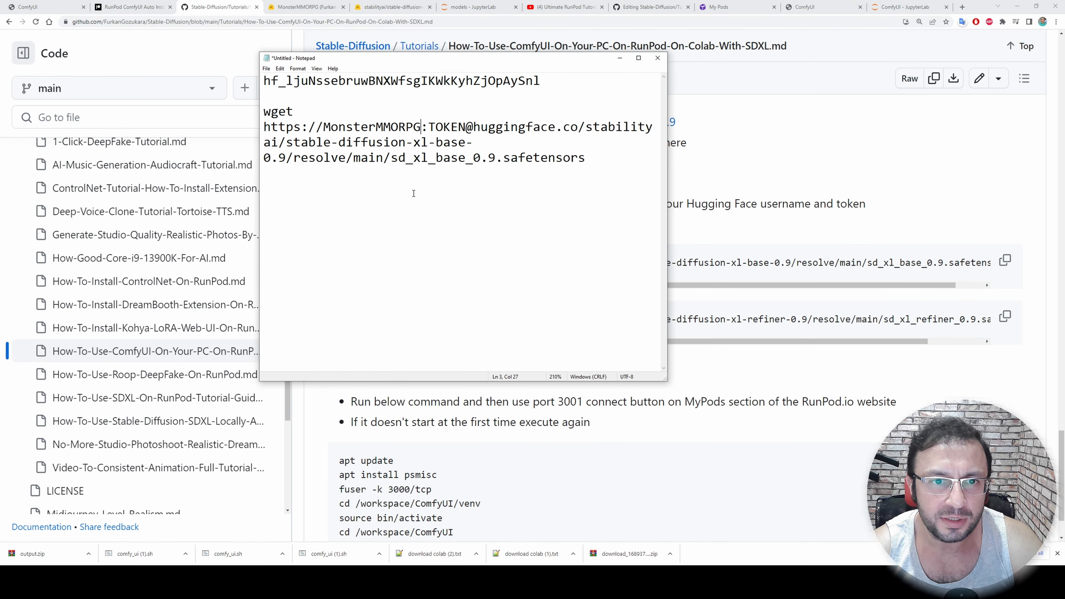
Replace the TOKEN placeholder in the Notepad wget command with the Hugging Face access token from the first line
drag(549, 85, 263, 81)
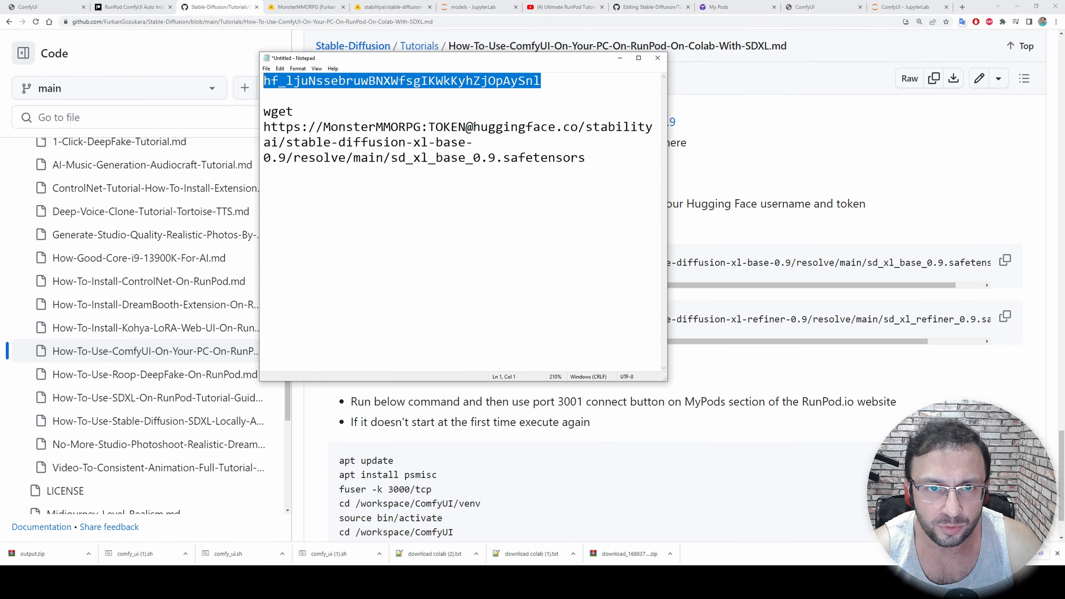
key(ctrl+c)
drag(465, 127, 427, 126)
key(ctrl+v)
Copy the completed wget command with the access token and run it in the JupyterLab terminal in models/checkpoints to download sd_xl_base_0.9.safetensors
drag(585, 173, 266, 116)
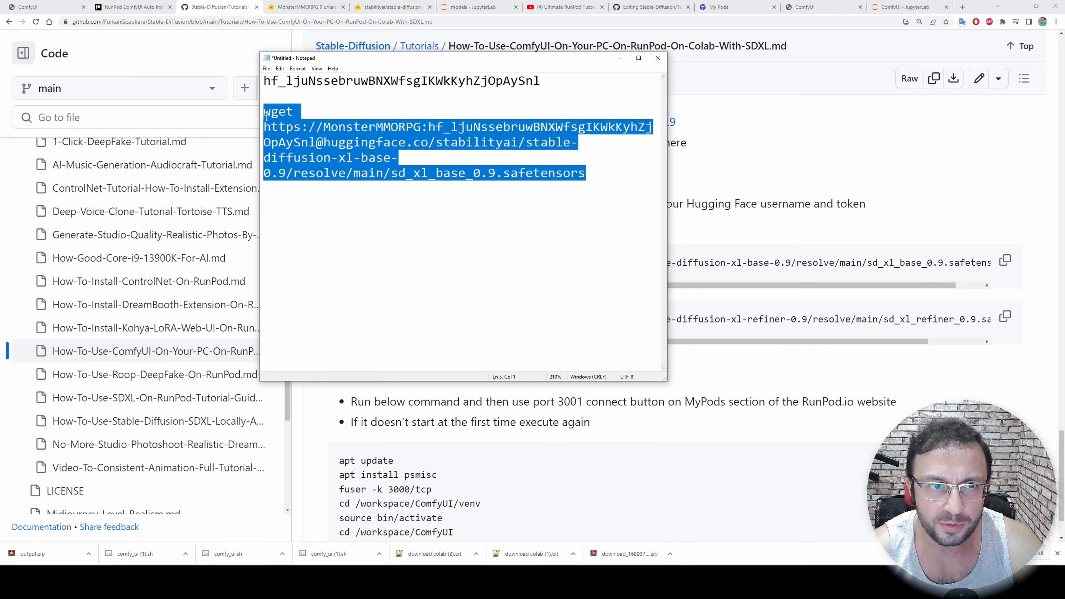
click(471, 7)
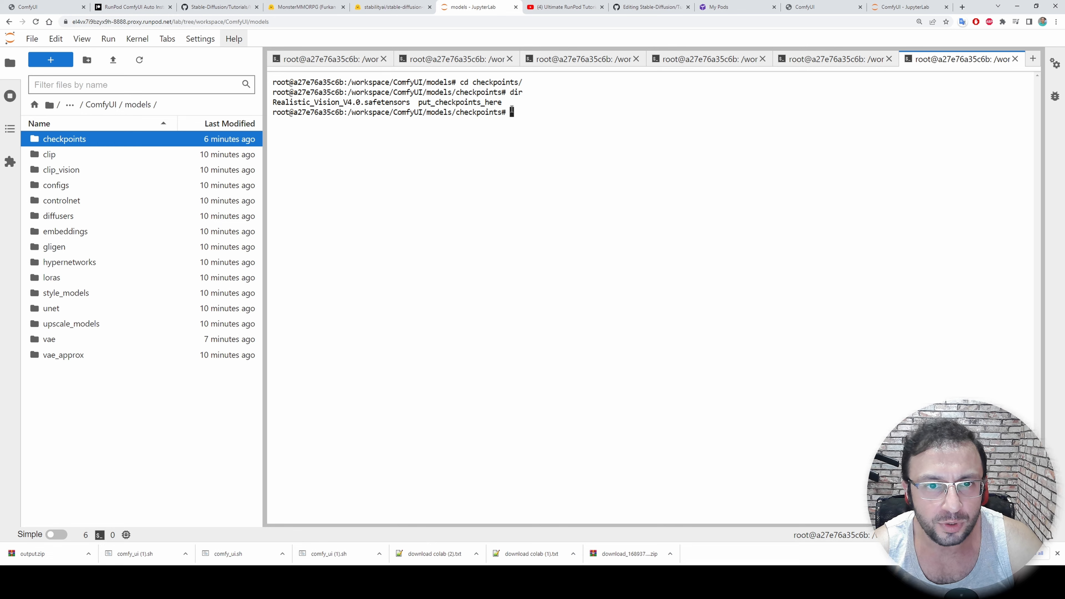
drag(548, 113, 301, 115)
click(563, 134)
key(ctrl+v)
key(Return)
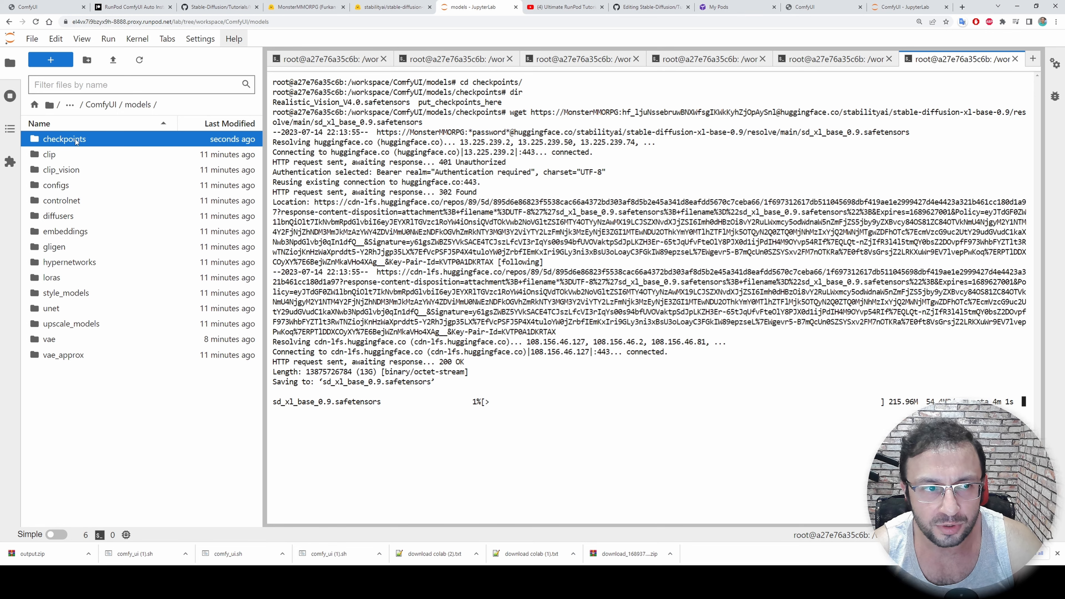
Review the readme's refiner wget command and the commands for running ComfyUI after the automatic and manual installs
click(275, 5)
click(239, 4)
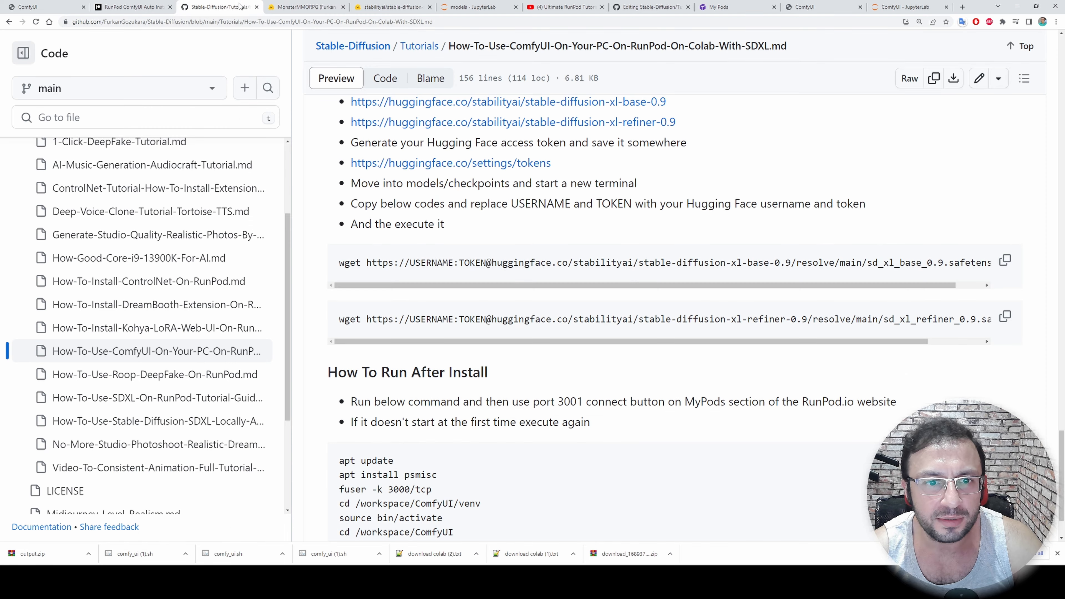
scroll(464, 289, down, 2)
drag(459, 263, 403, 263)
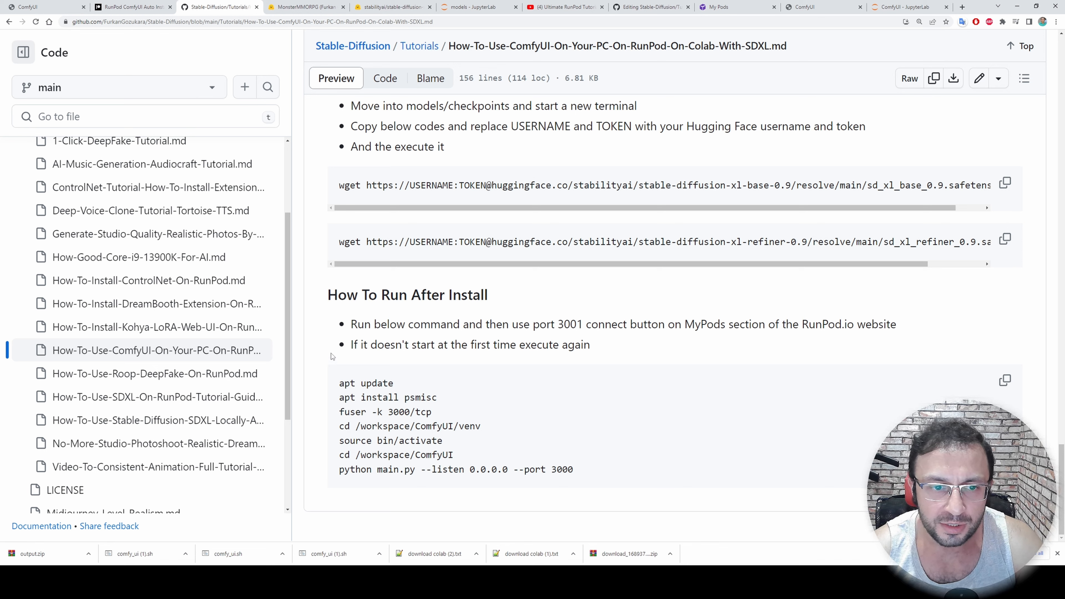
mouse_move(331, 383)
mouse_down()
mouse_move(470, 447)
mouse_move(593, 480)
mouse_move(338, 379)
mouse_up()
click(575, 469)
scroll(447, 400, up, 20)
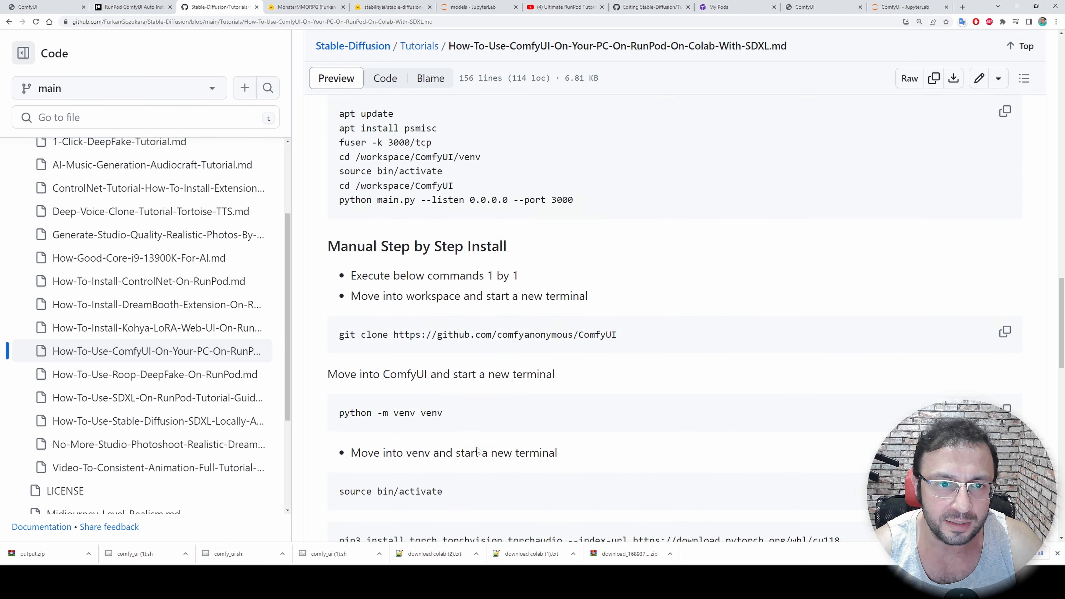
drag(619, 300, 333, 208)
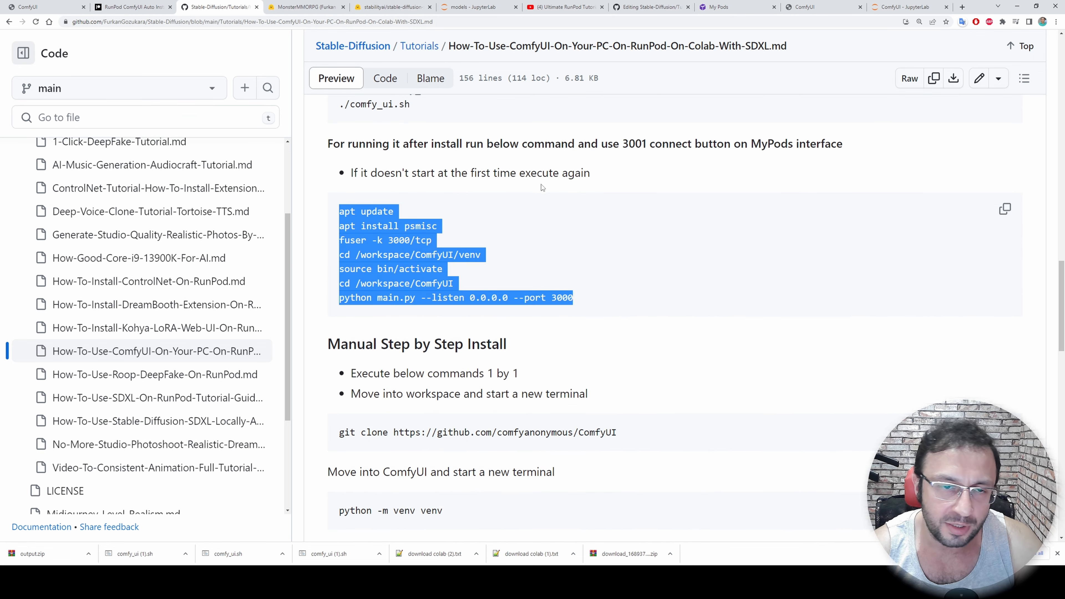
scroll(588, 335, down, 20)
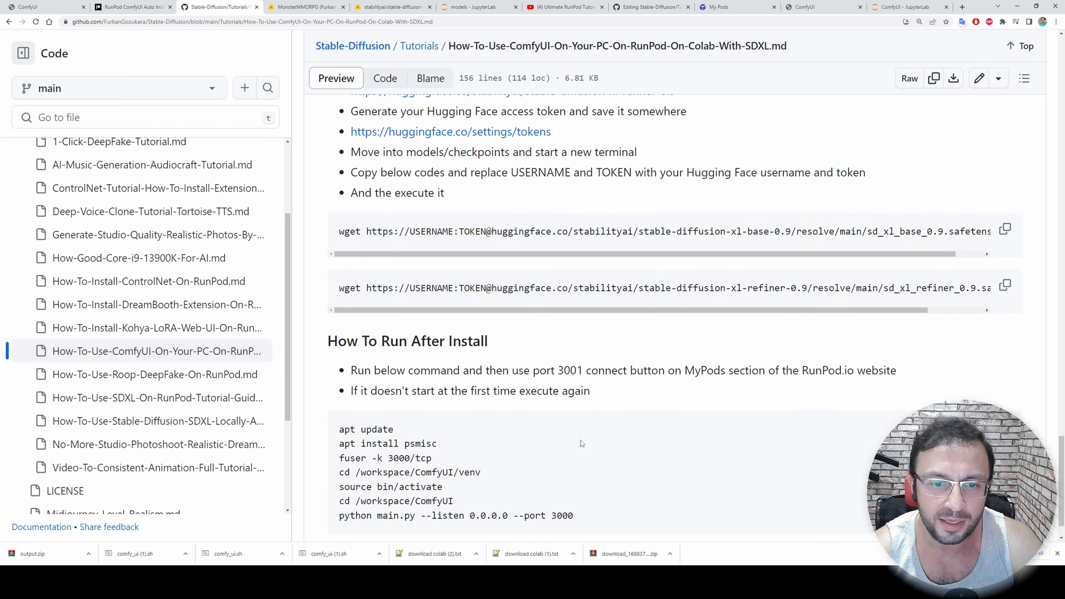
scroll(565, 428, down, 1)
View the SDXL workflow in ComfyUI with its results with and without the refiner
click(821, 6)
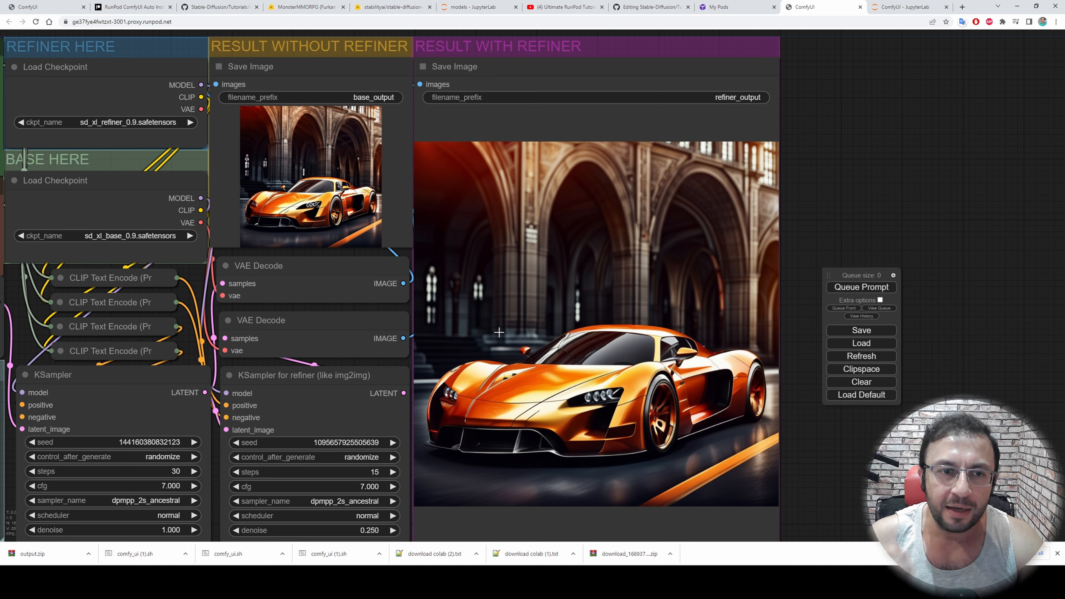
scroll(537, 331, down, 1)
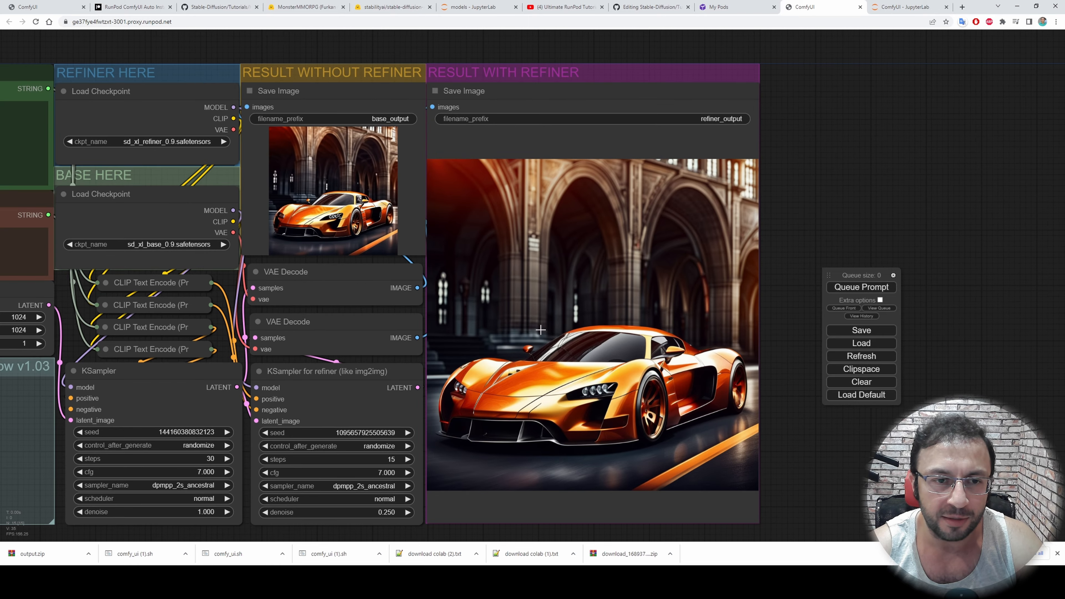
drag(840, 174, 946, 168)
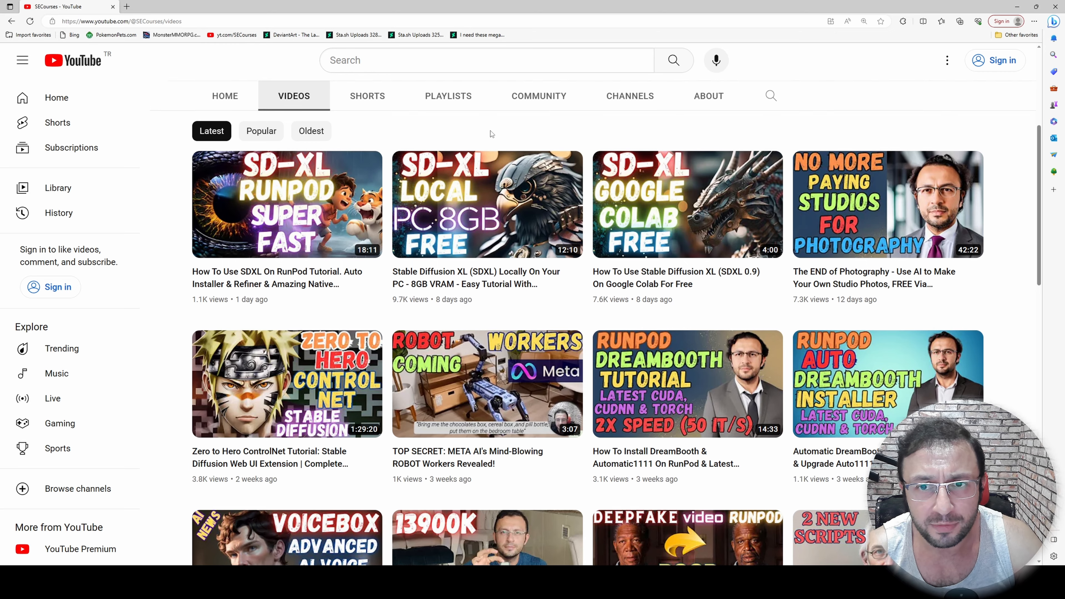
Look through the SECourses YouTube channel's videos in the other browser and open the channel's Patreon page from its banner
scroll(491, 133, up, 5)
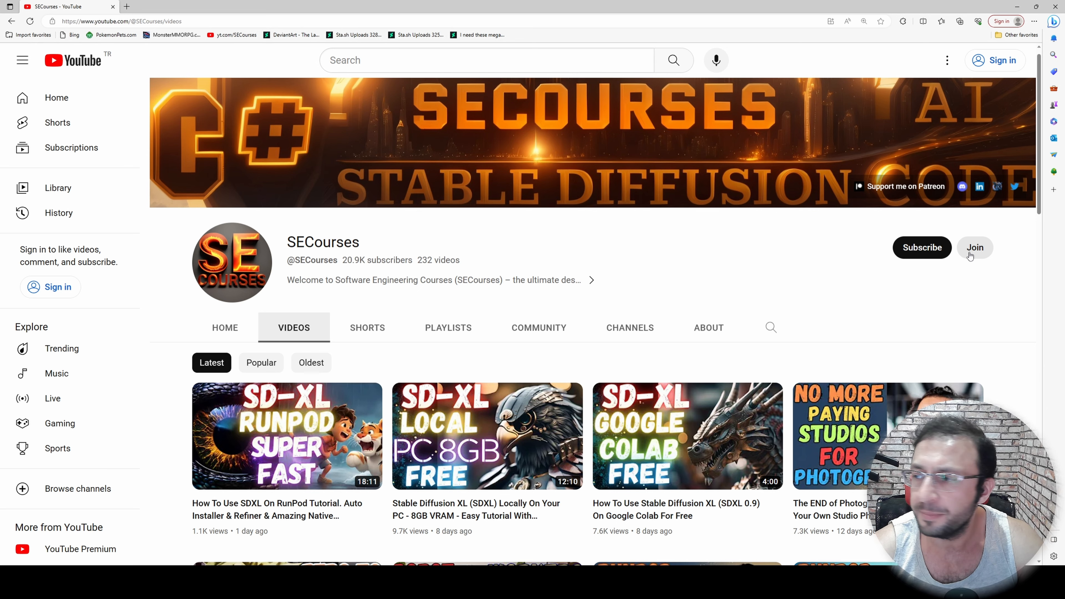
scroll(796, 236, down, 2)
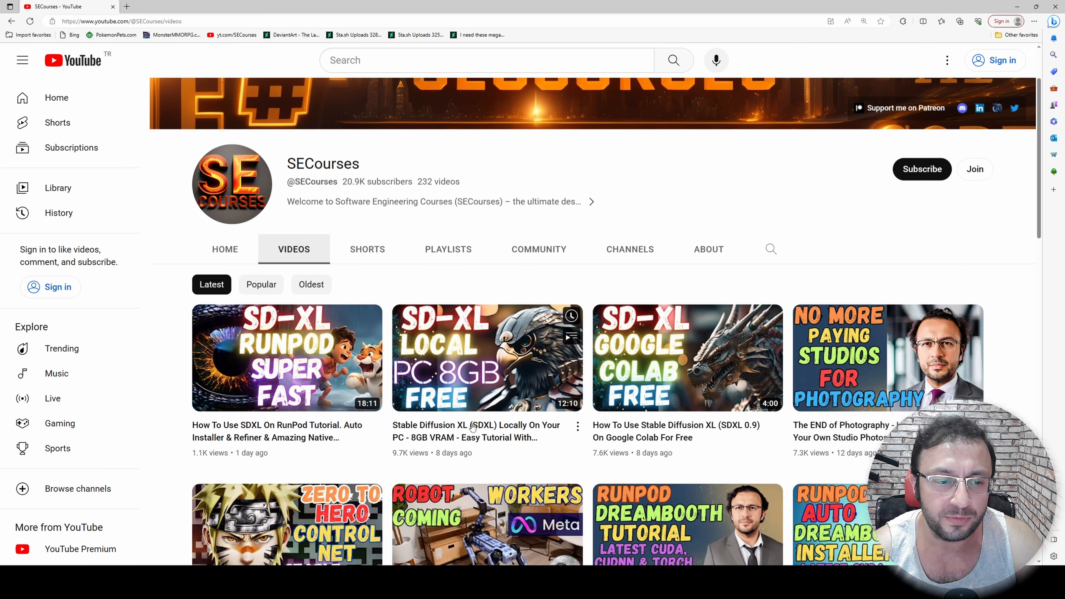
scroll(796, 236, up, 2)
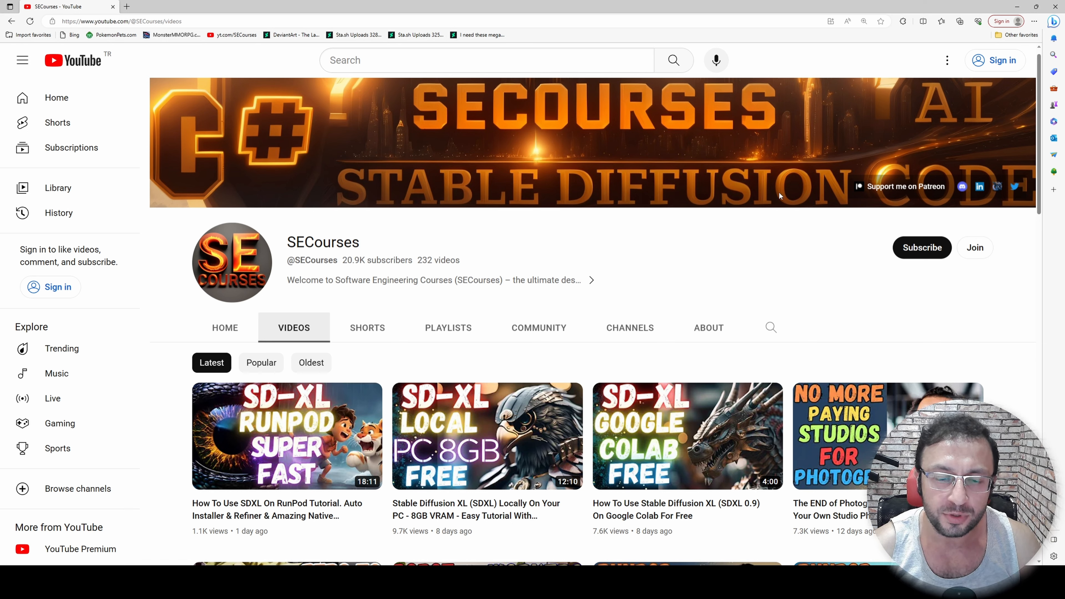
click(879, 189)
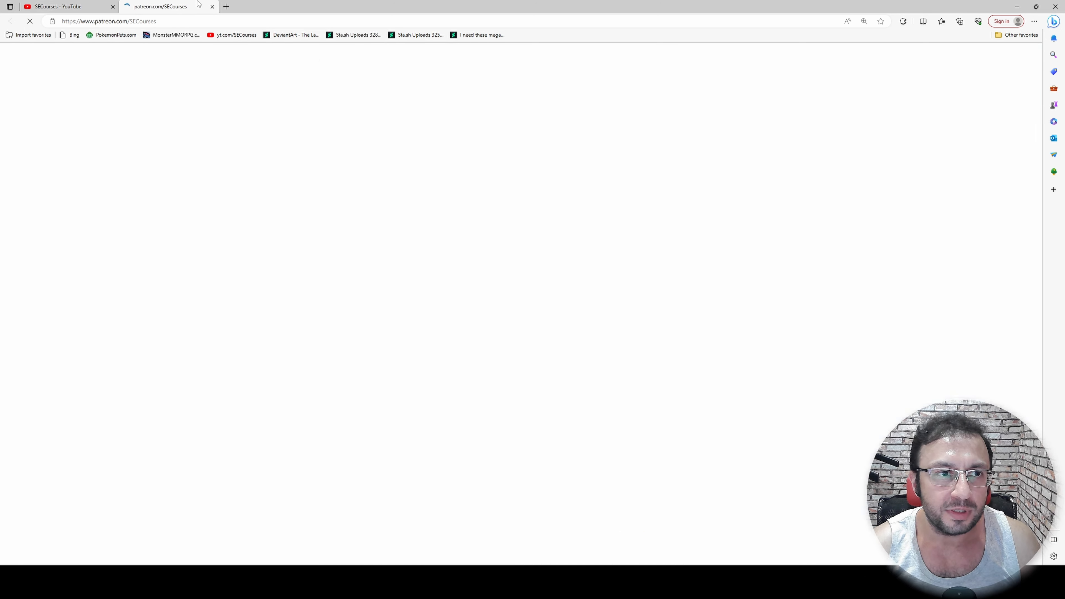
click(71, 6)
scroll(507, 297, down, 2)
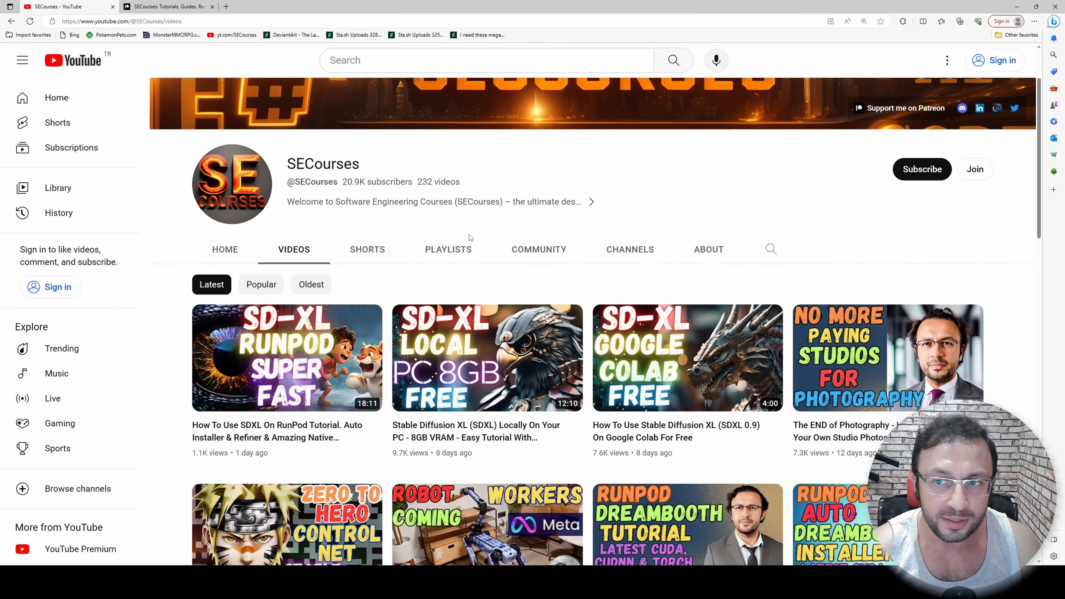
Look through the SECourses Patreon page's membership tiers and recent posts
key(ctrl+Tab)
scroll(631, 369, down, 5)
scroll(620, 361, up, 2)
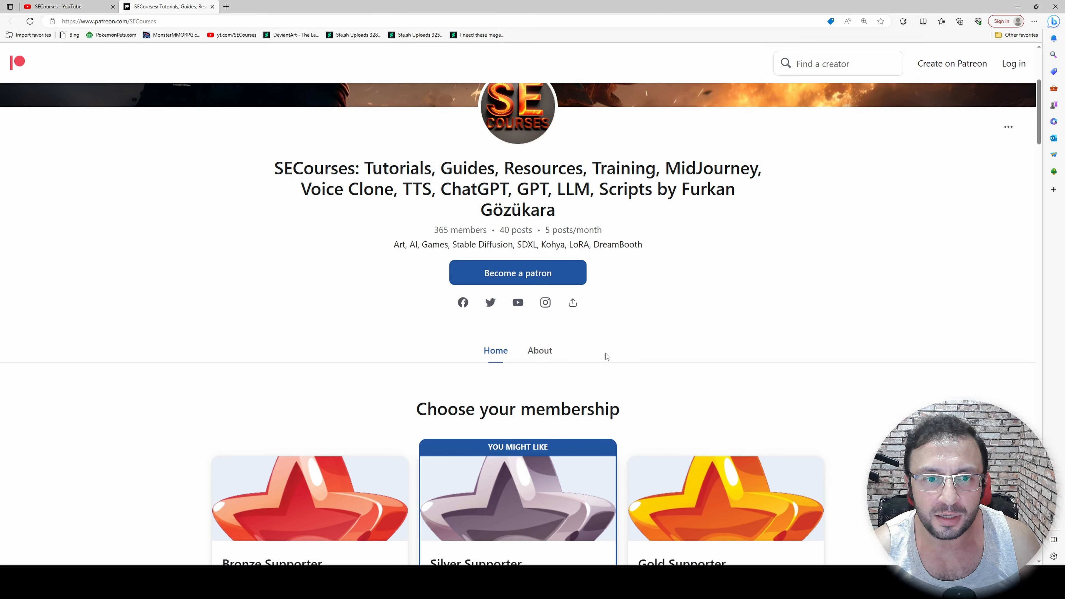
scroll(373, 329, up, 2)
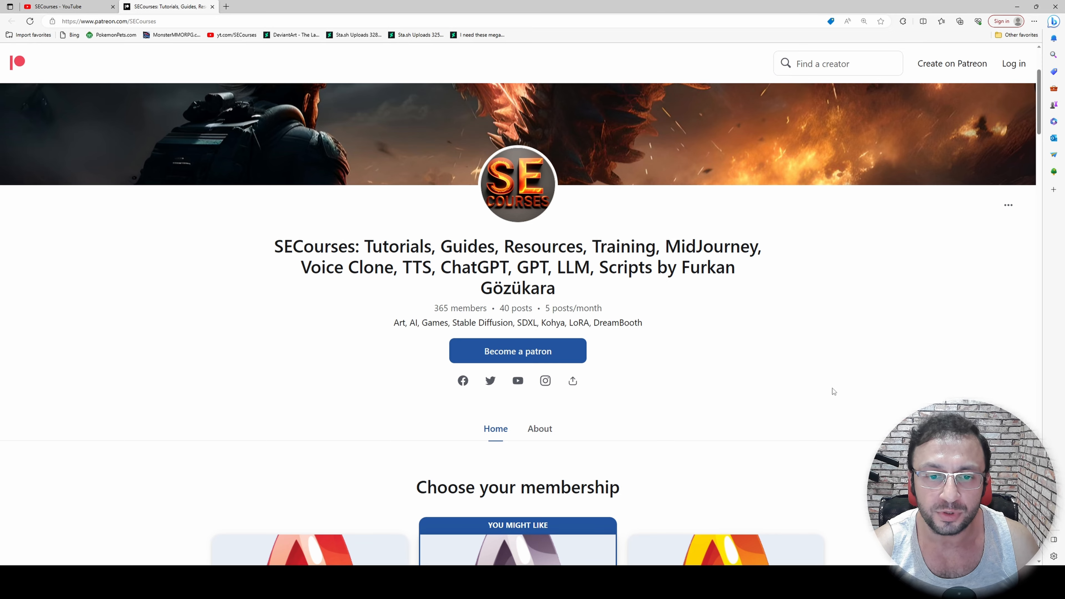
scroll(768, 392, down, 12)
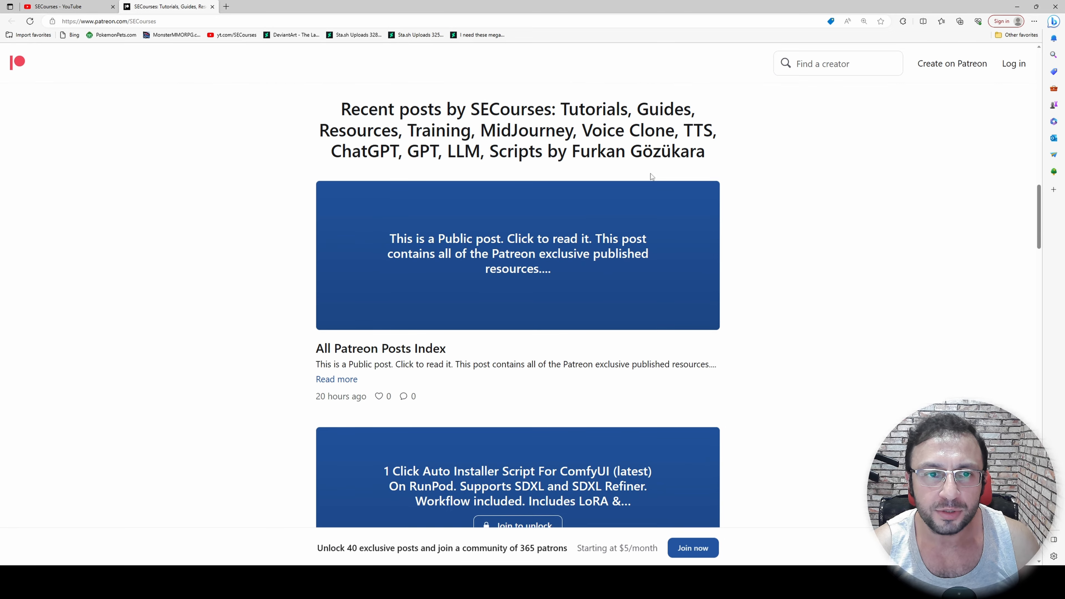
Open the All Patreon Posts Index post in a new tab and read its list of exclusive content
middle_click(483, 271)
key(ctrl+Tab)
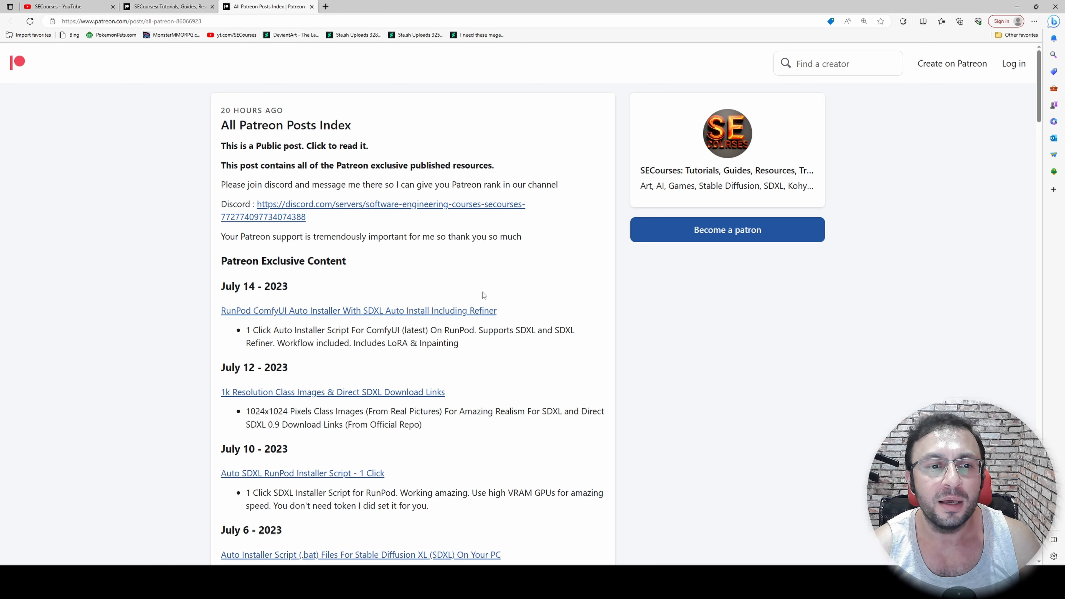
scroll(395, 285, down, 2)
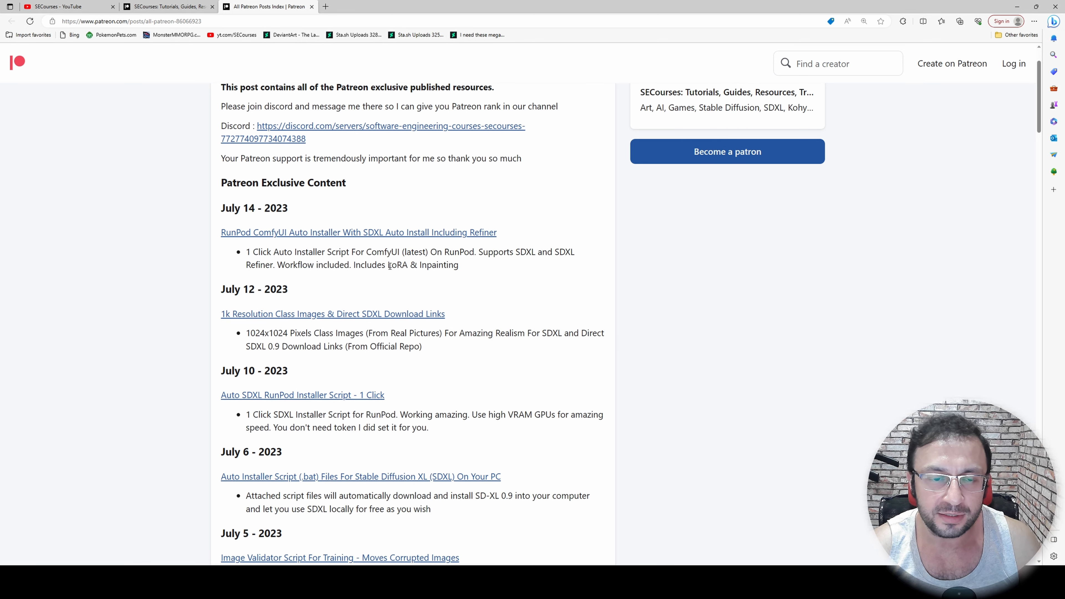
scroll(389, 266, down, 2)
Revisit the Patreon page's recent posts, including the RunPod ComfyUI Auto Installer, and return to the SECourses YouTube channel
key(ctrl+shift+Tab)
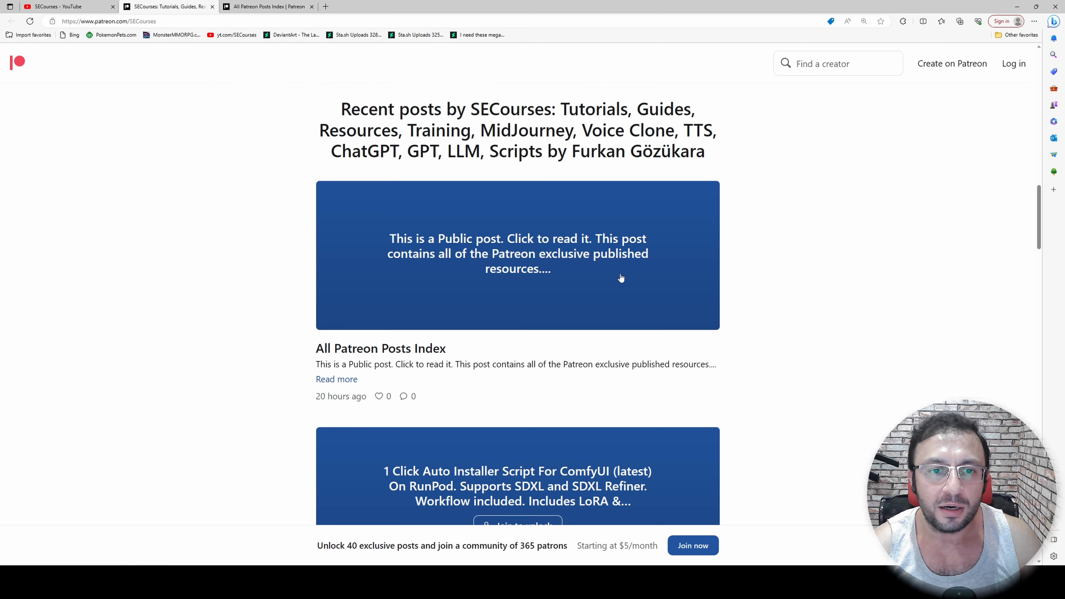
scroll(621, 278, down, 3)
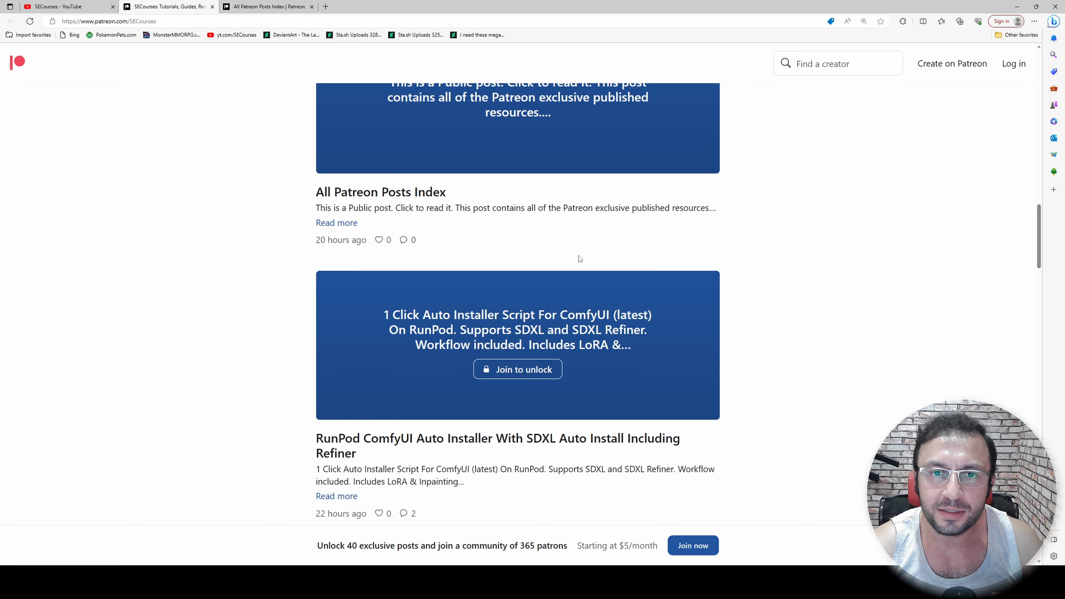
click(43, 6)
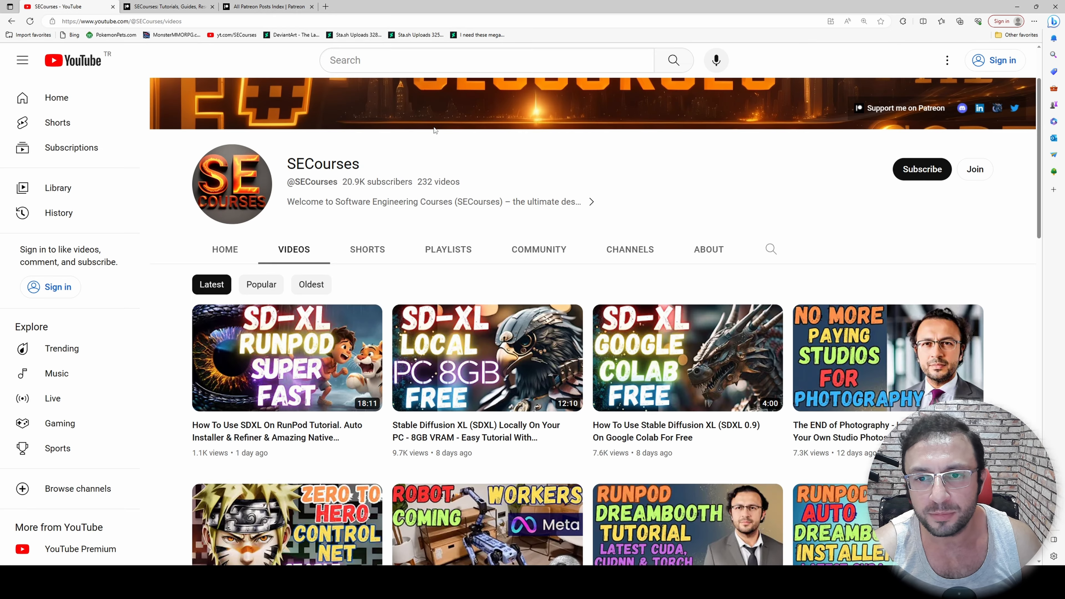
scroll(692, 178, up, 1)
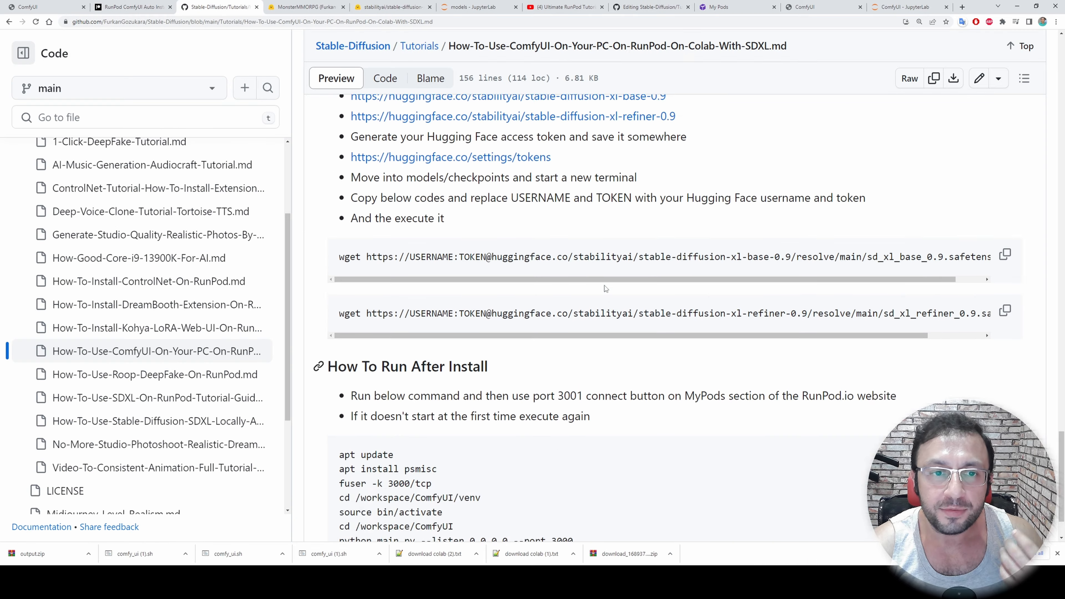
Return to the top of the tutorial readme on GitHub and view the author's Twitter and LinkedIn profiles in new tabs
scroll(608, 321, up, 20)
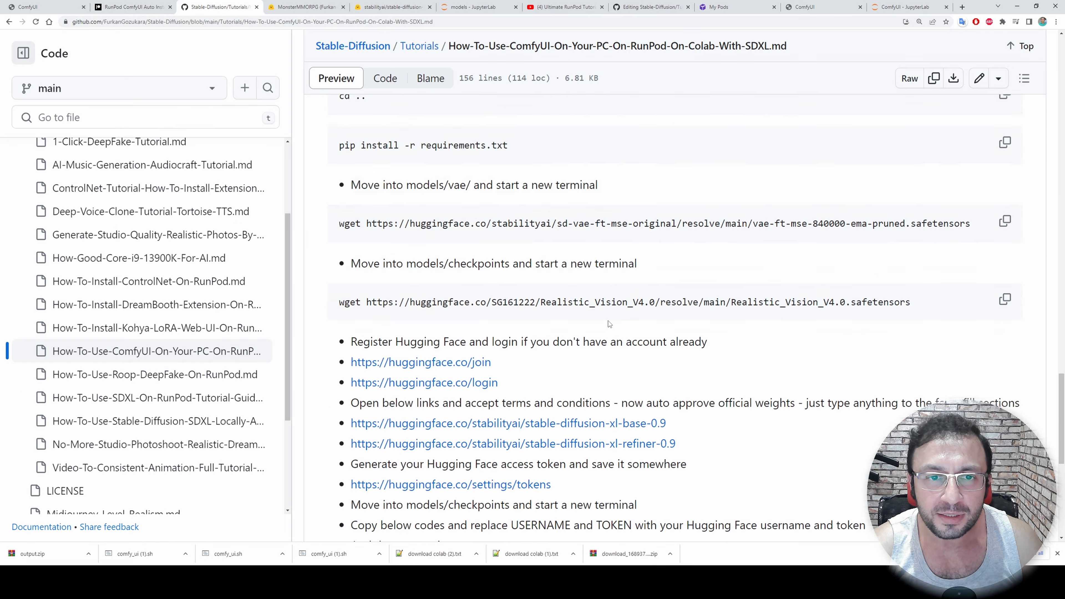
scroll(634, 357, up, 12)
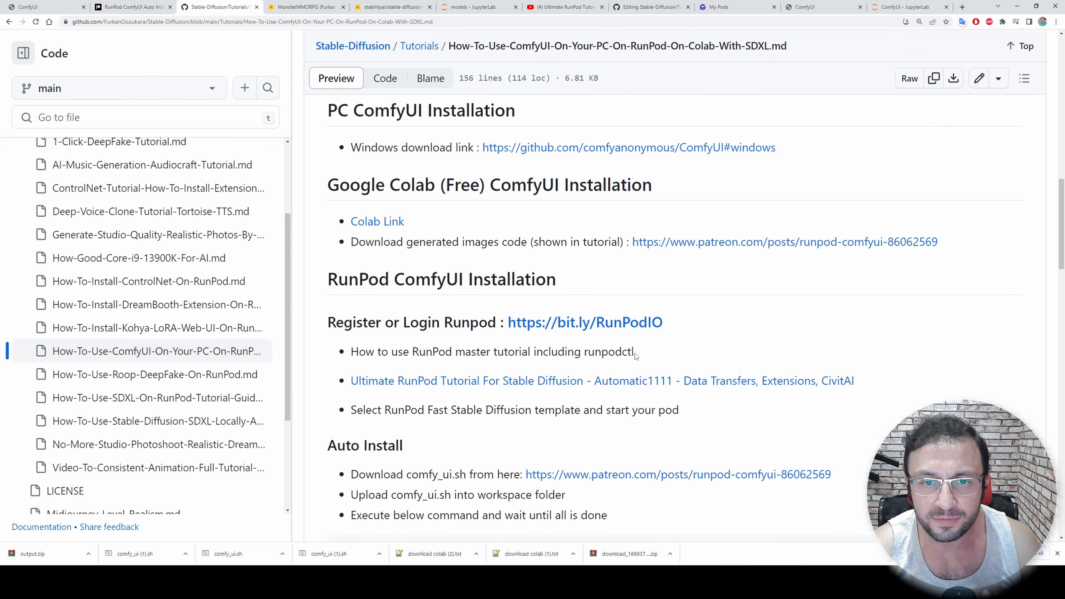
scroll(636, 349, up, 10)
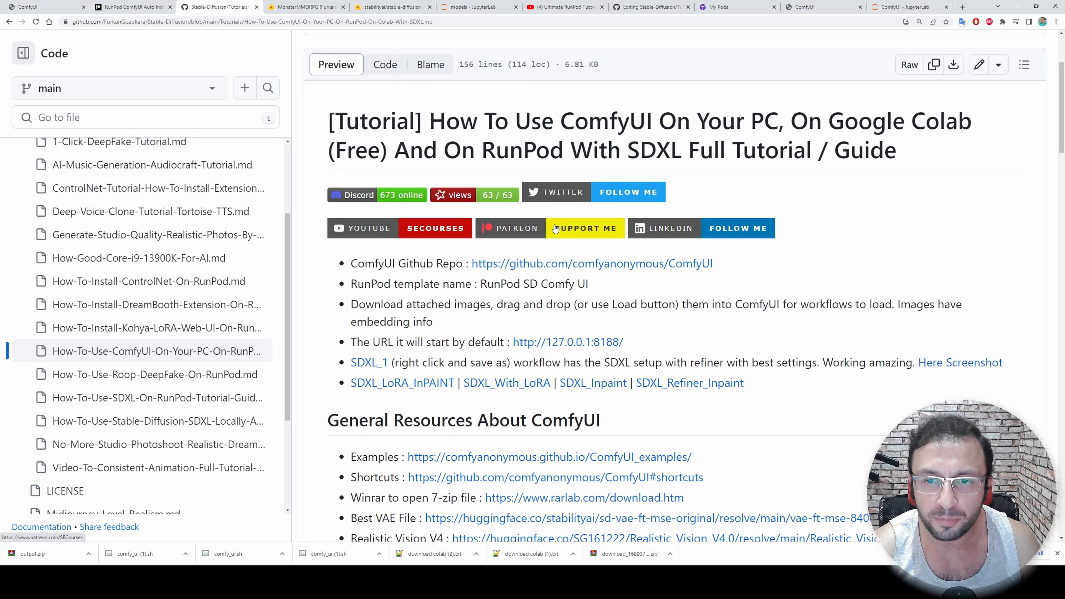
middle_click(613, 198)
key(ctrl+Tab)
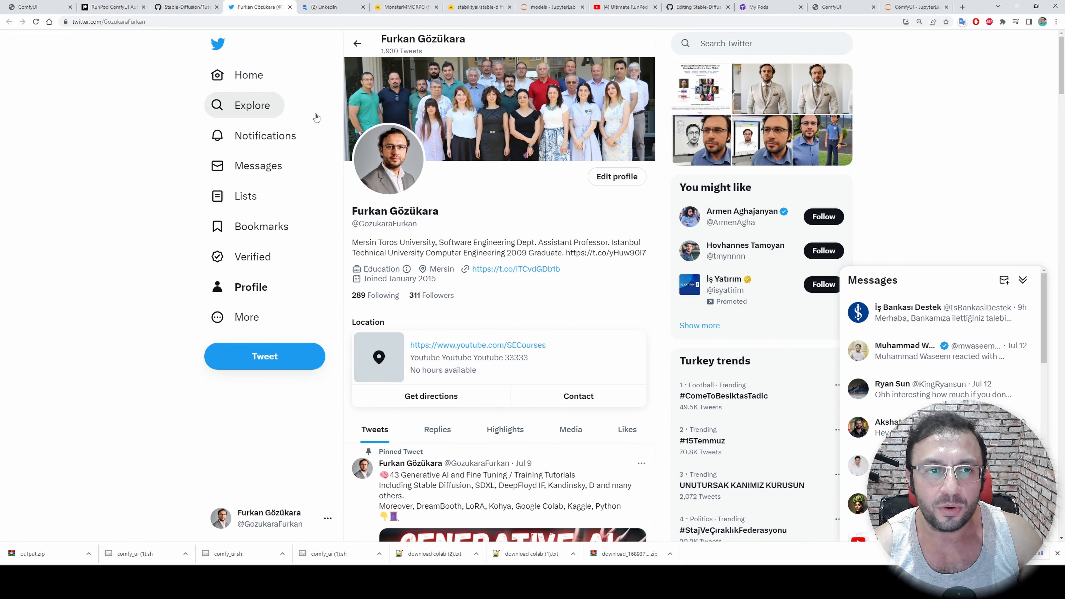
key(ctrl+Tab)
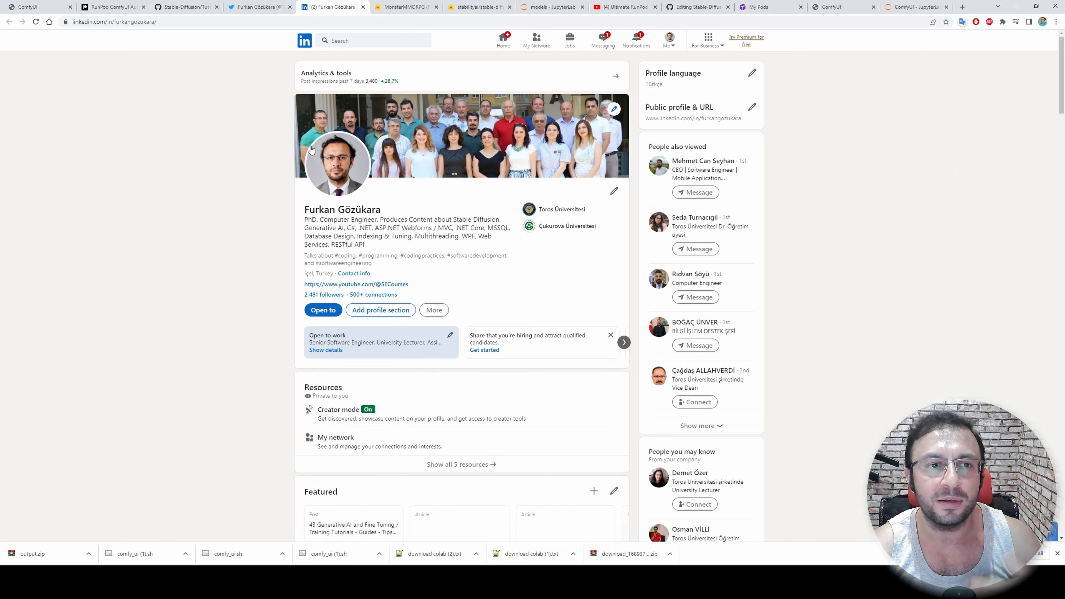